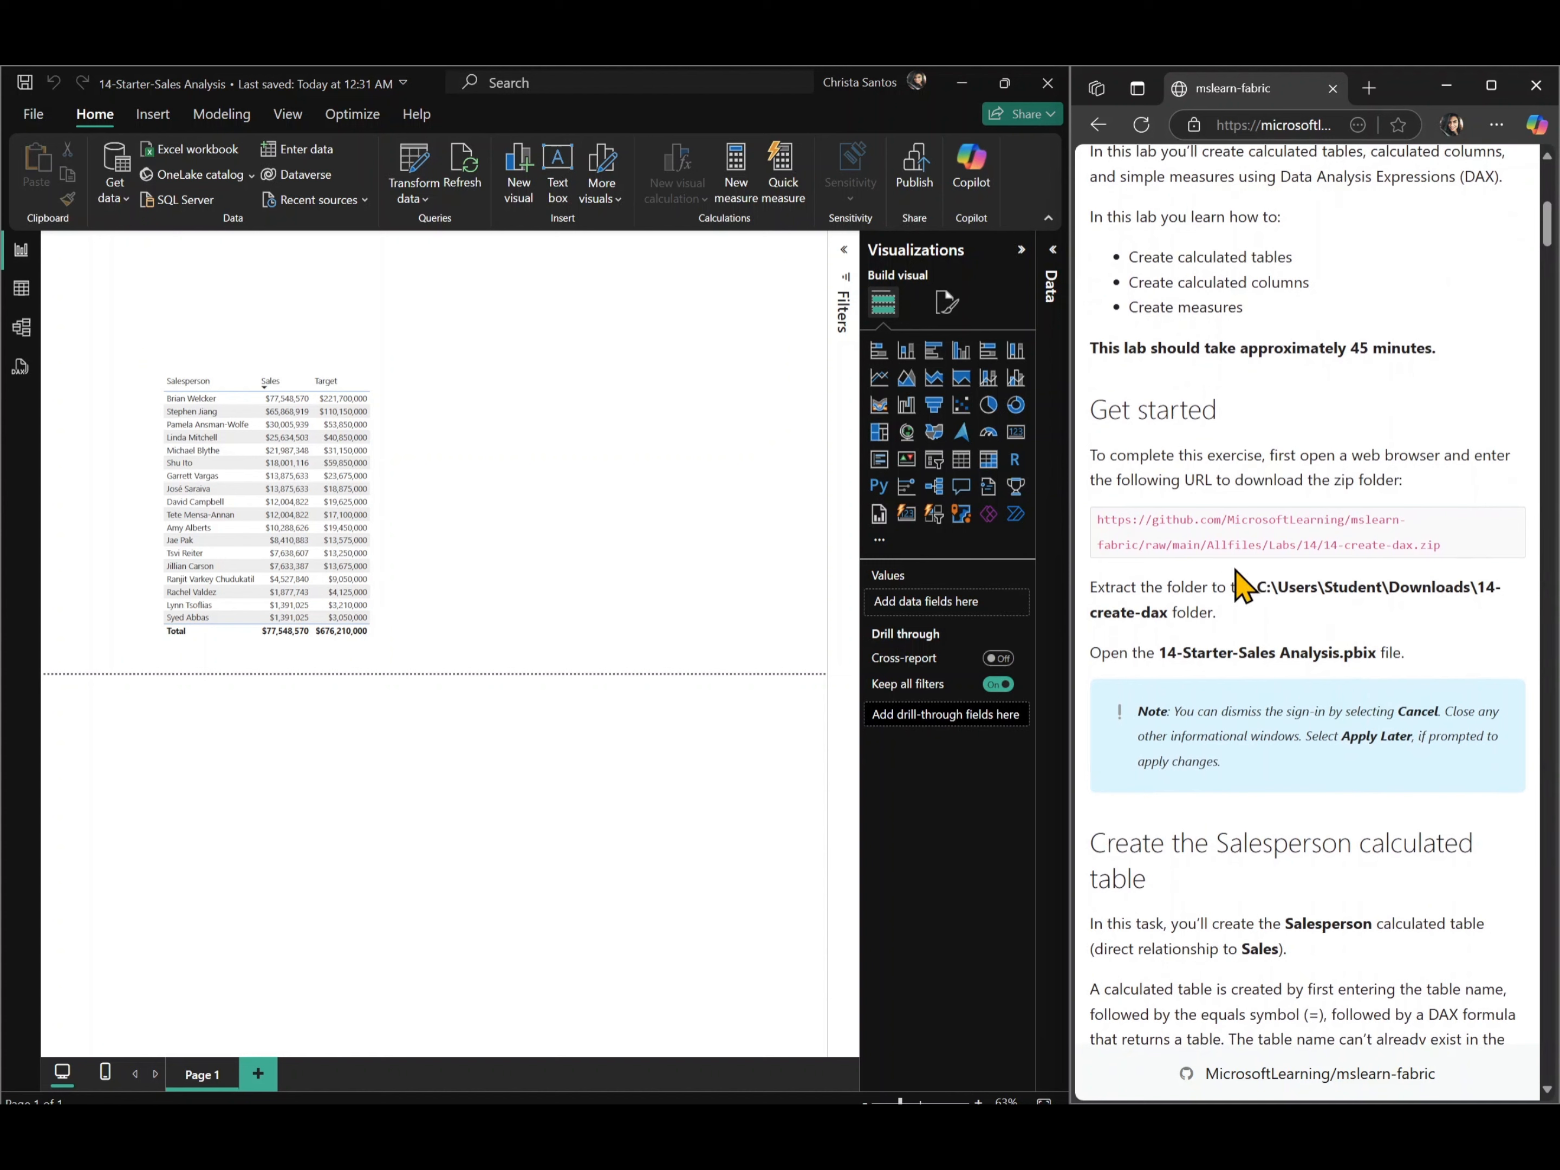
# - Create a calculated table with the formula Salesperson = 'Salesperson (Performance)' and show the model's table list
pyautogui.scroll(-2, 1209, 525)
pyautogui.scroll(-1, 1209, 525)
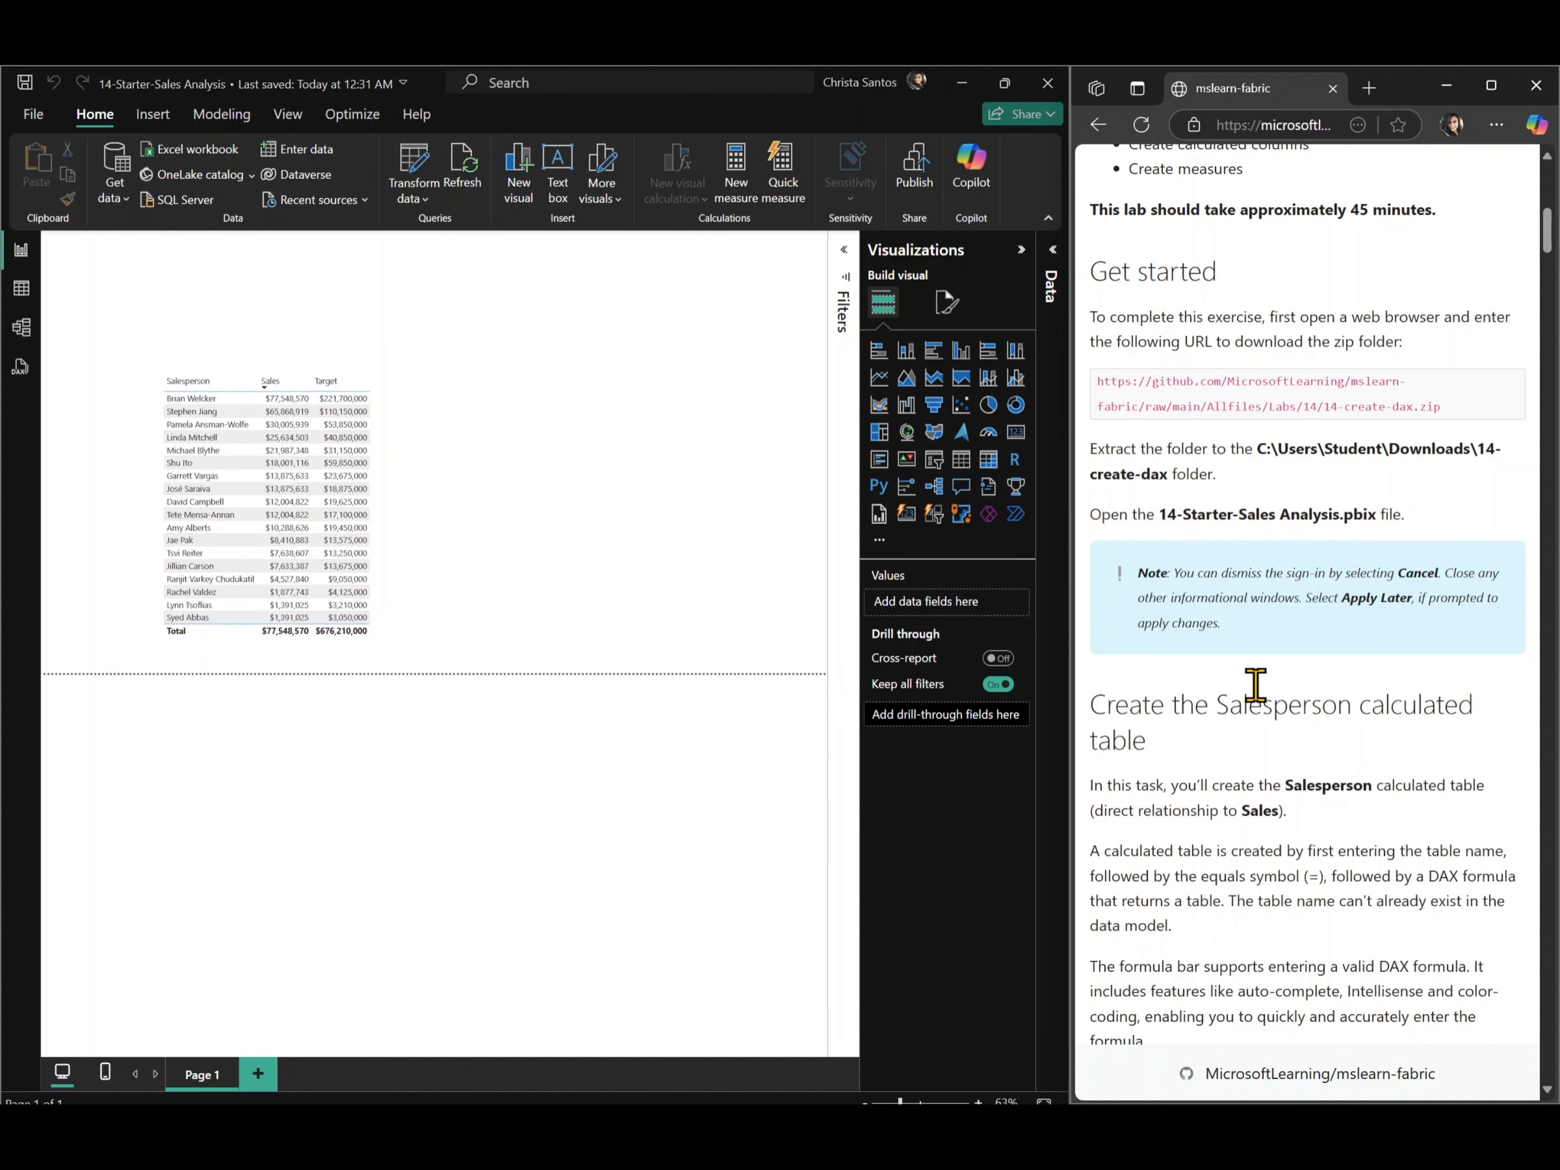
pyautogui.scroll(-7, 1256, 688)
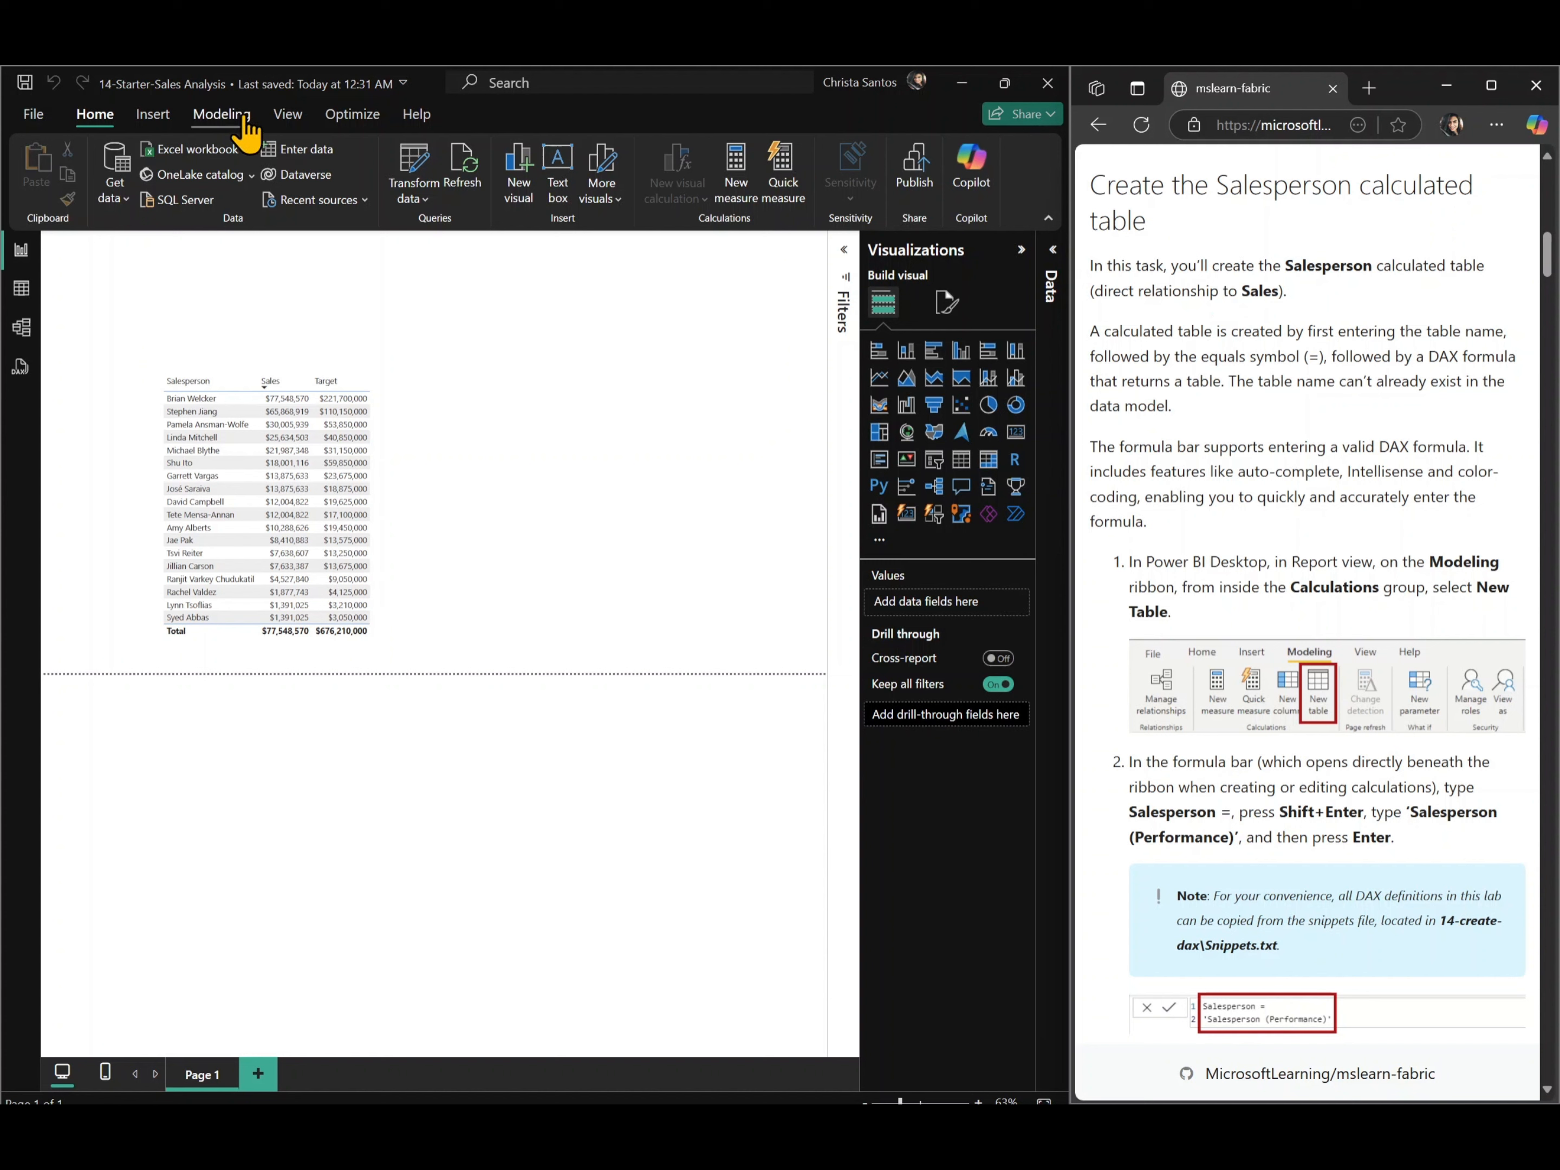
pyautogui.click(218, 115)
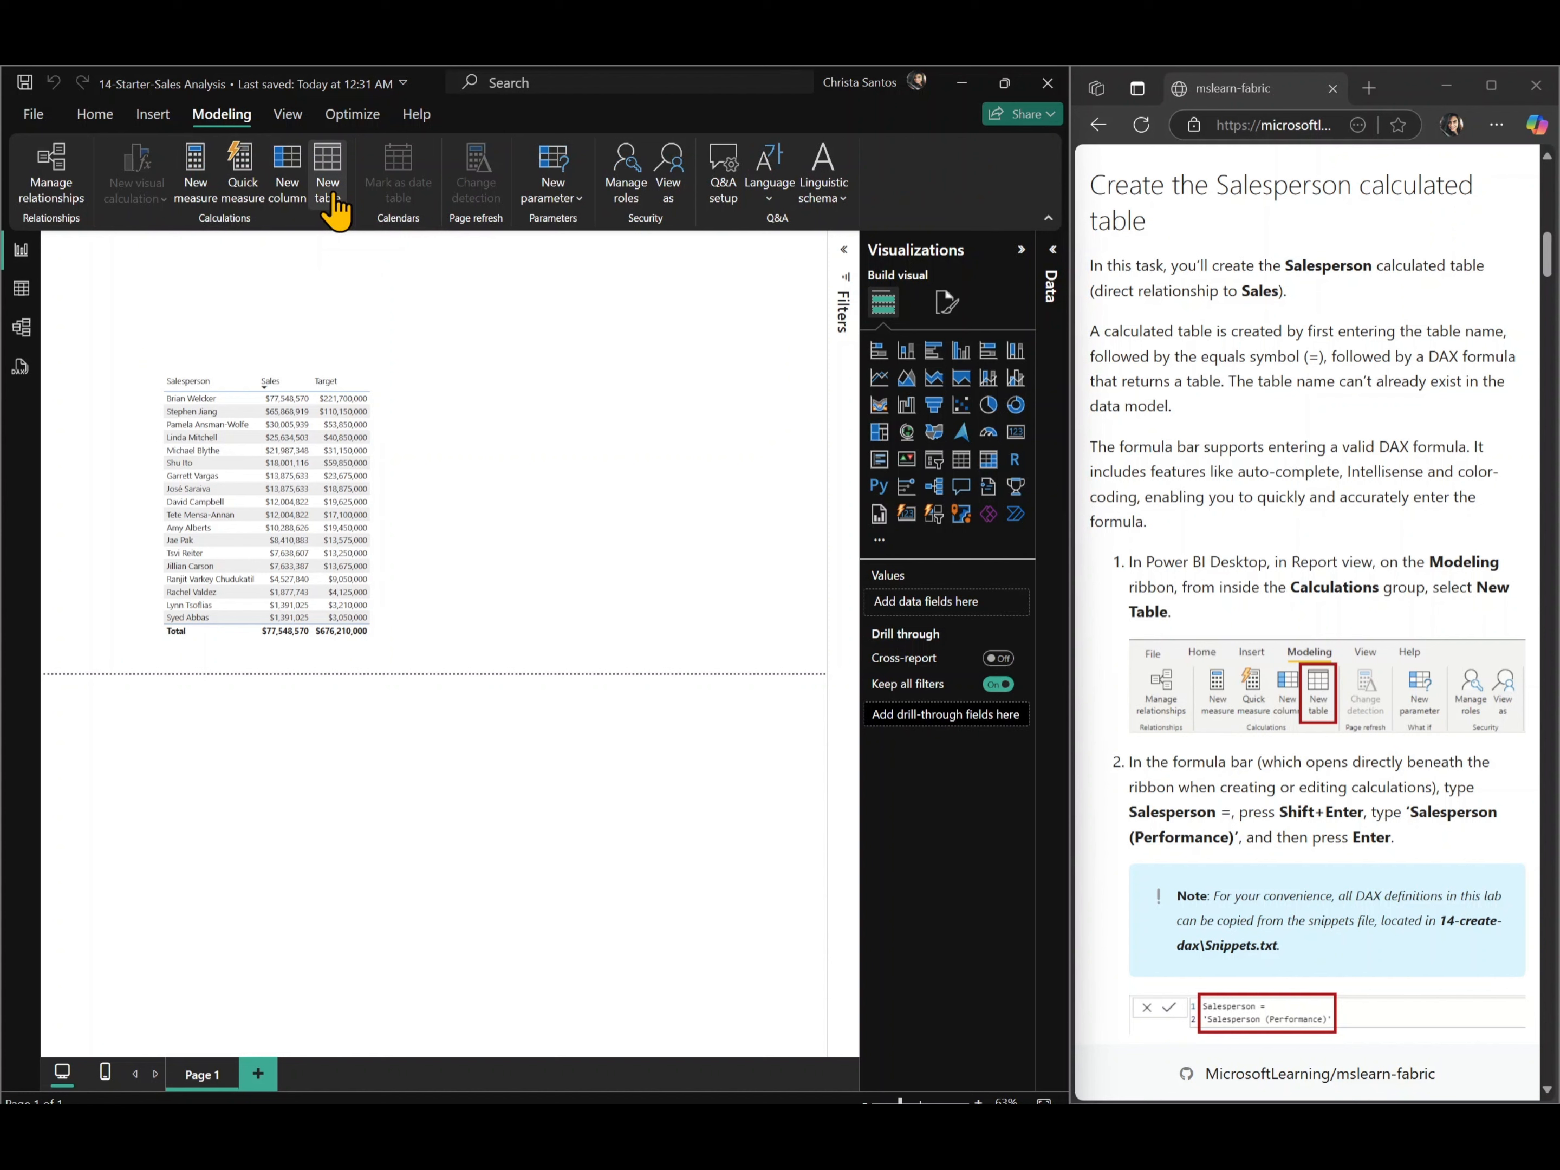
pyautogui.click(330, 182)
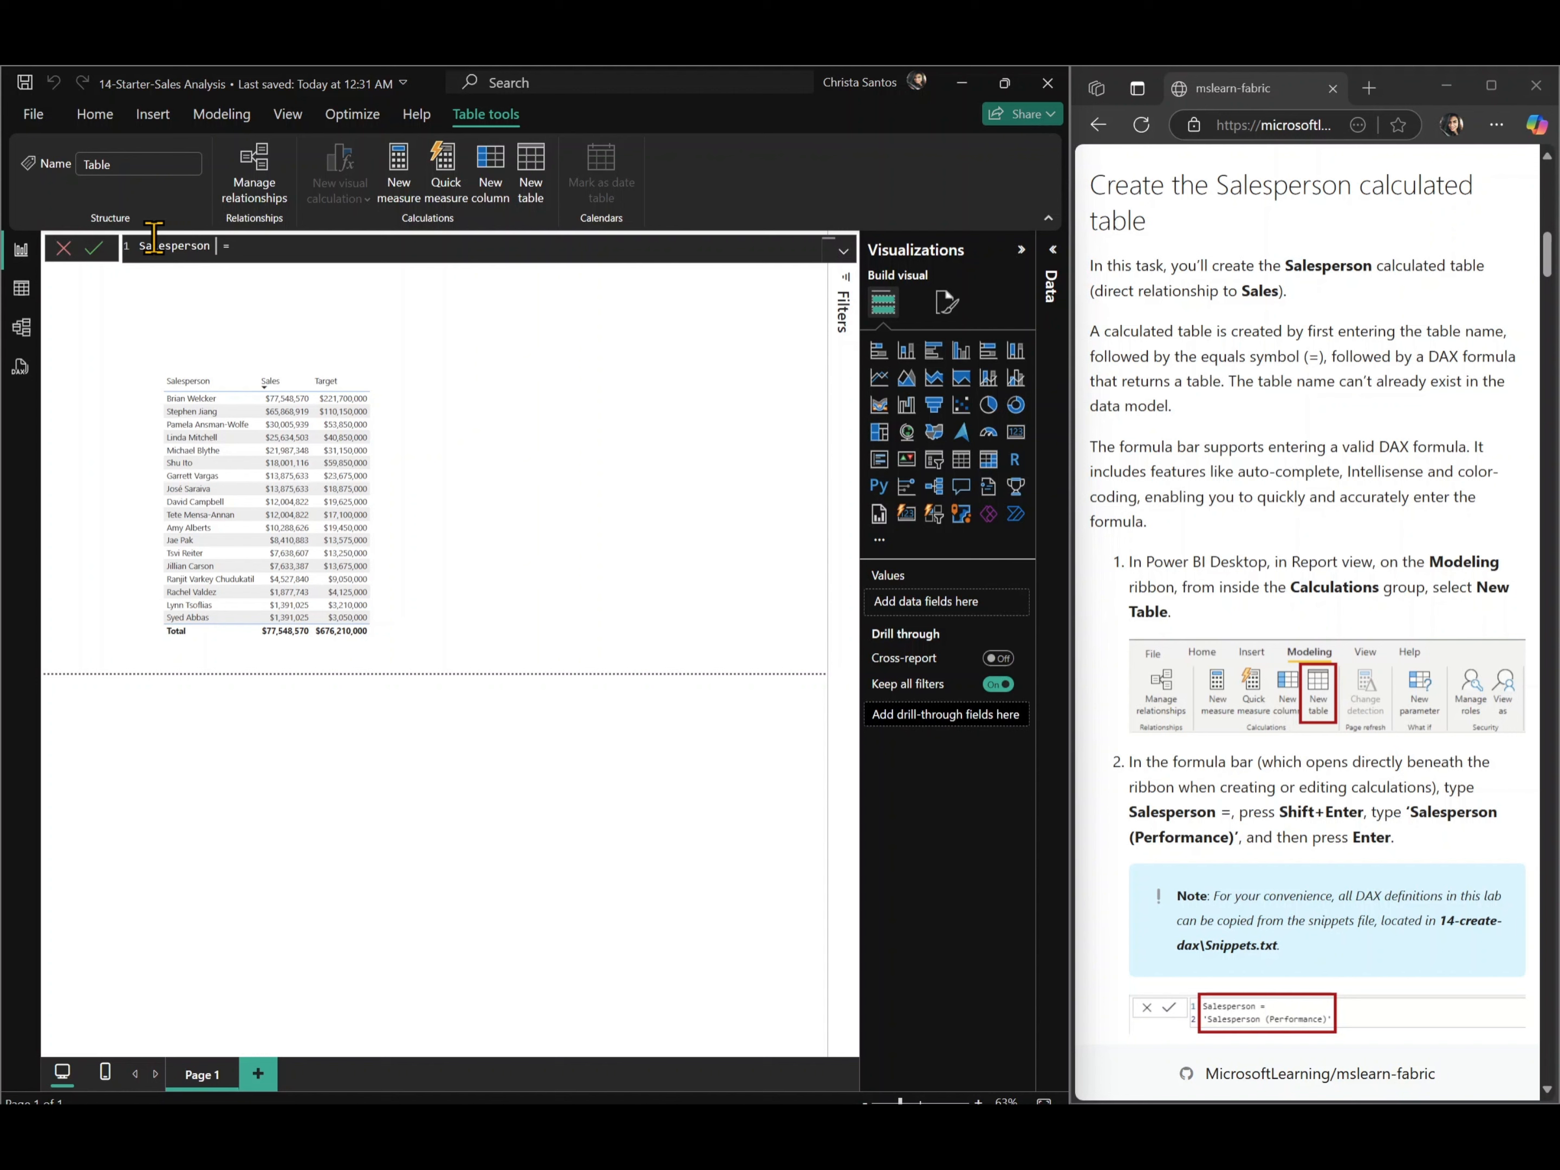
pyautogui.write('=')
pyautogui.press('BackSpace')
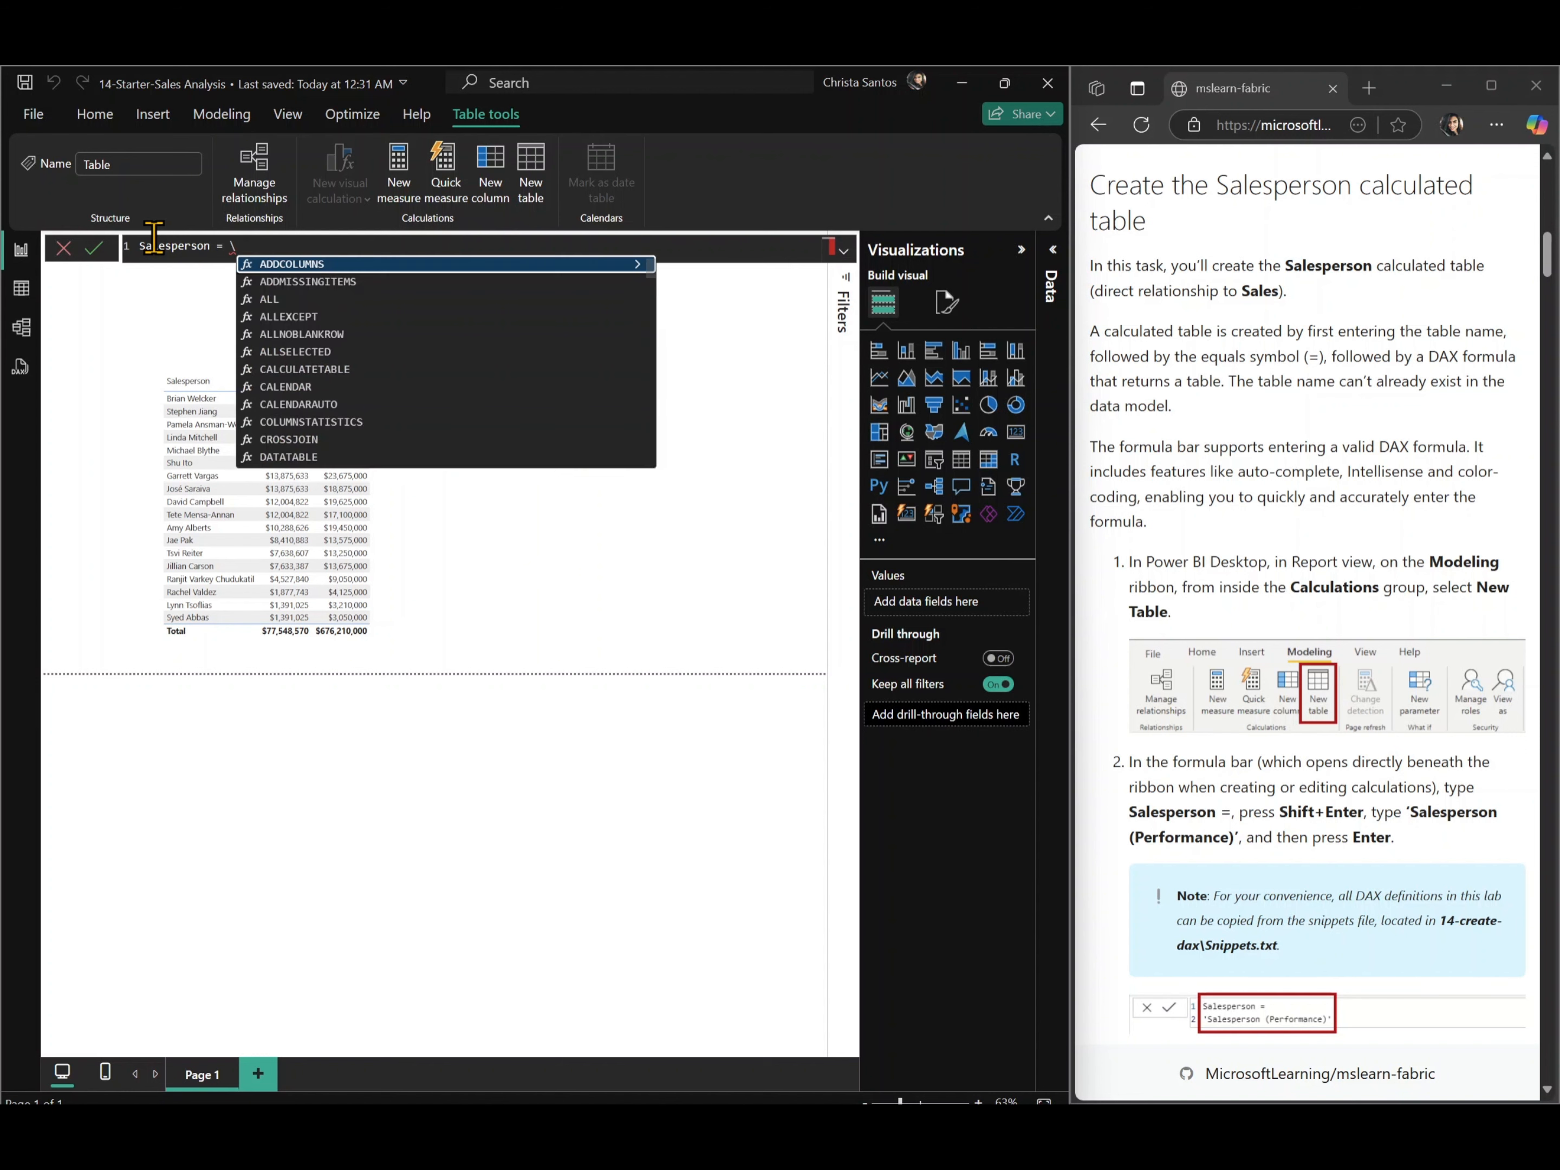
pyautogui.write("'")
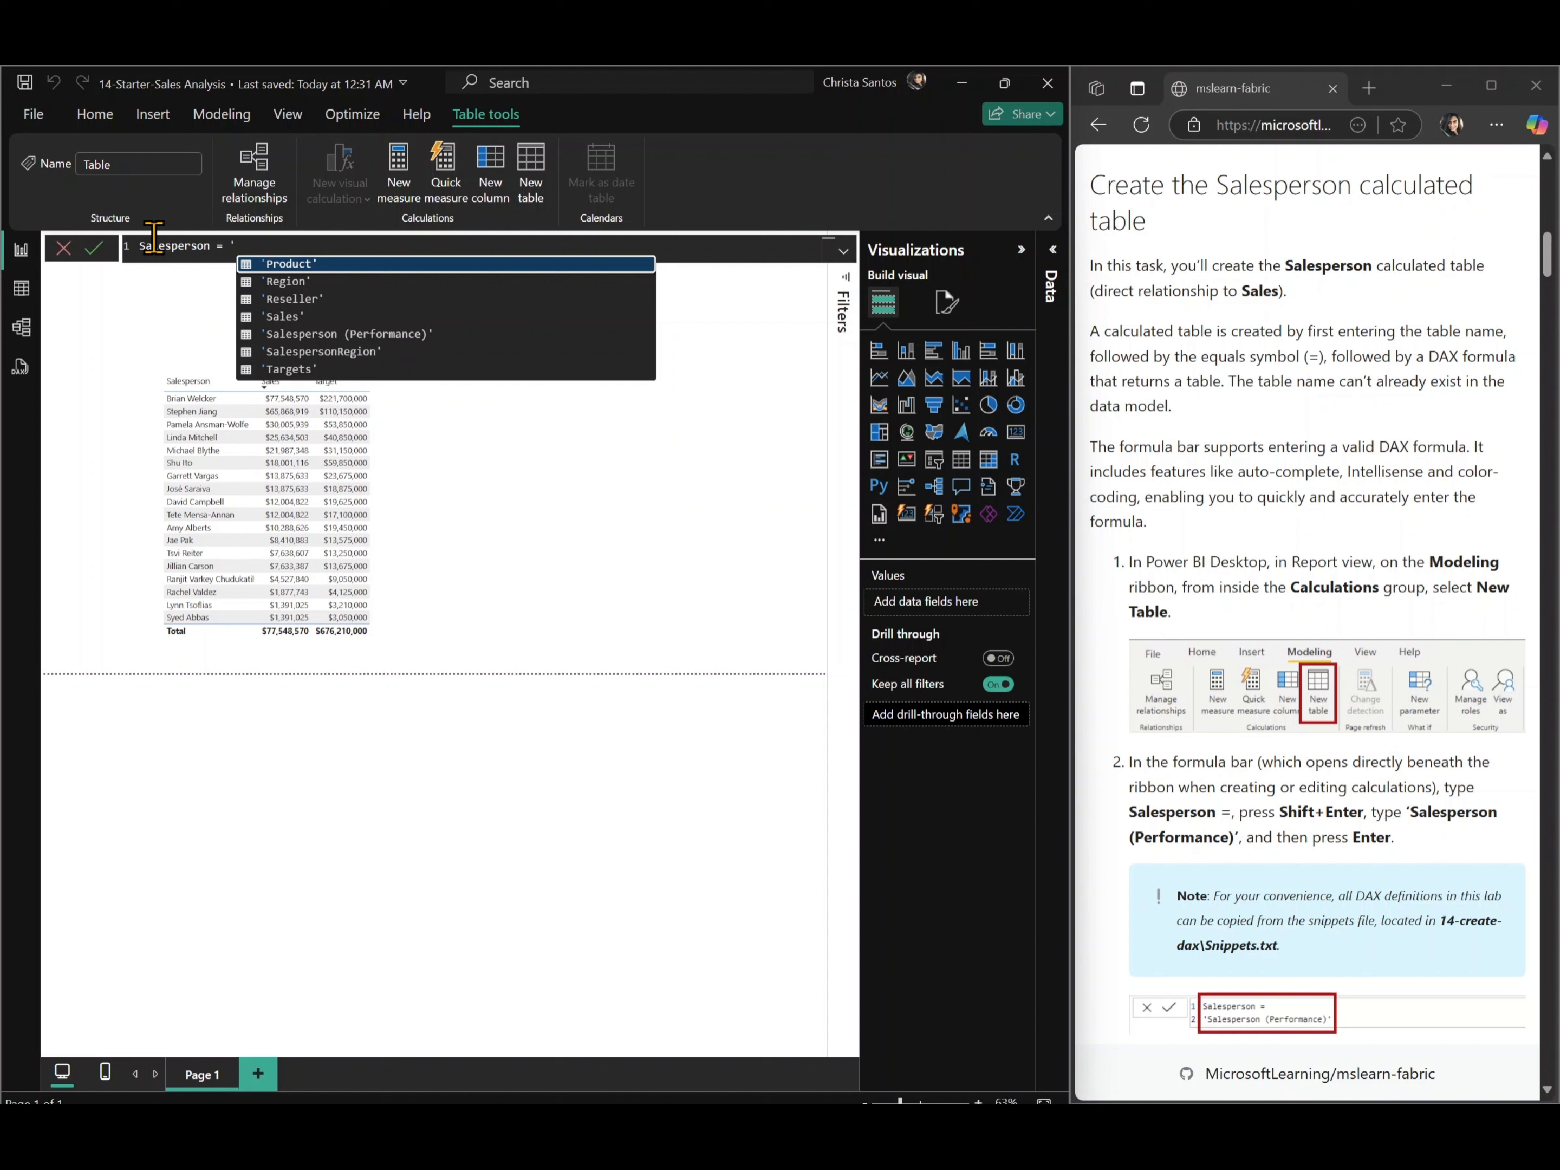
pyautogui.click(327, 331)
pyautogui.press('Return')
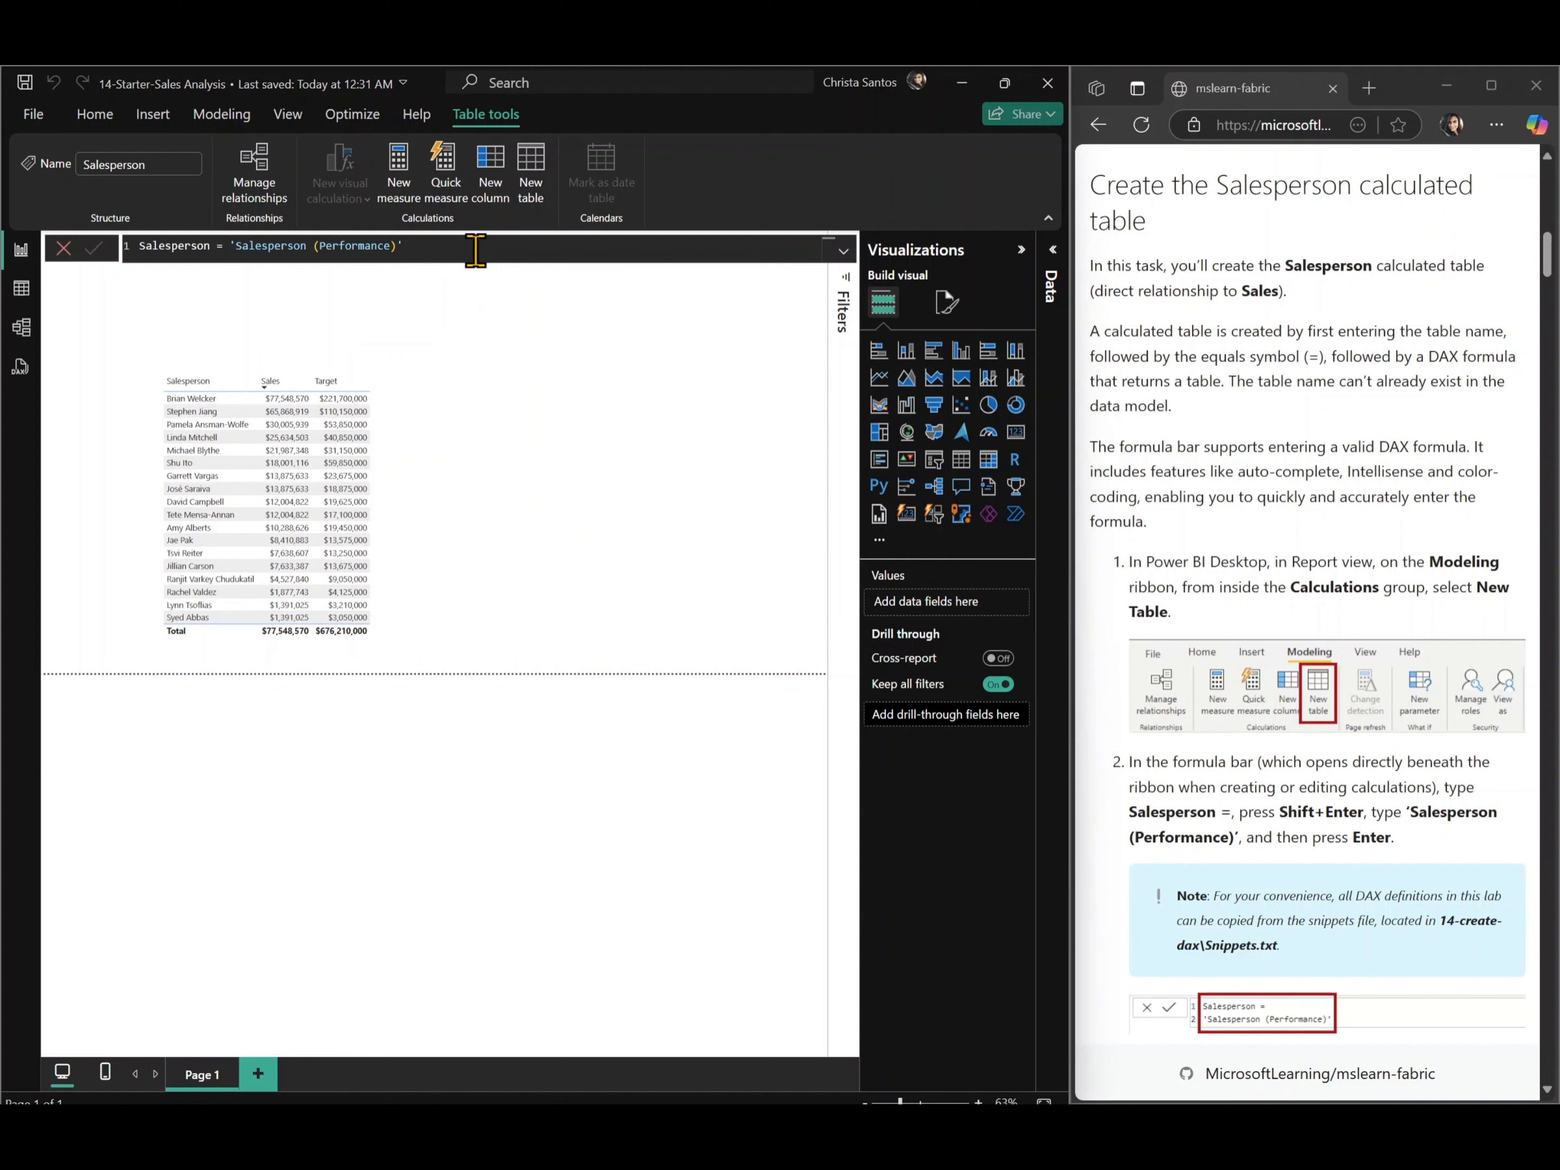
pyautogui.click(1048, 273)
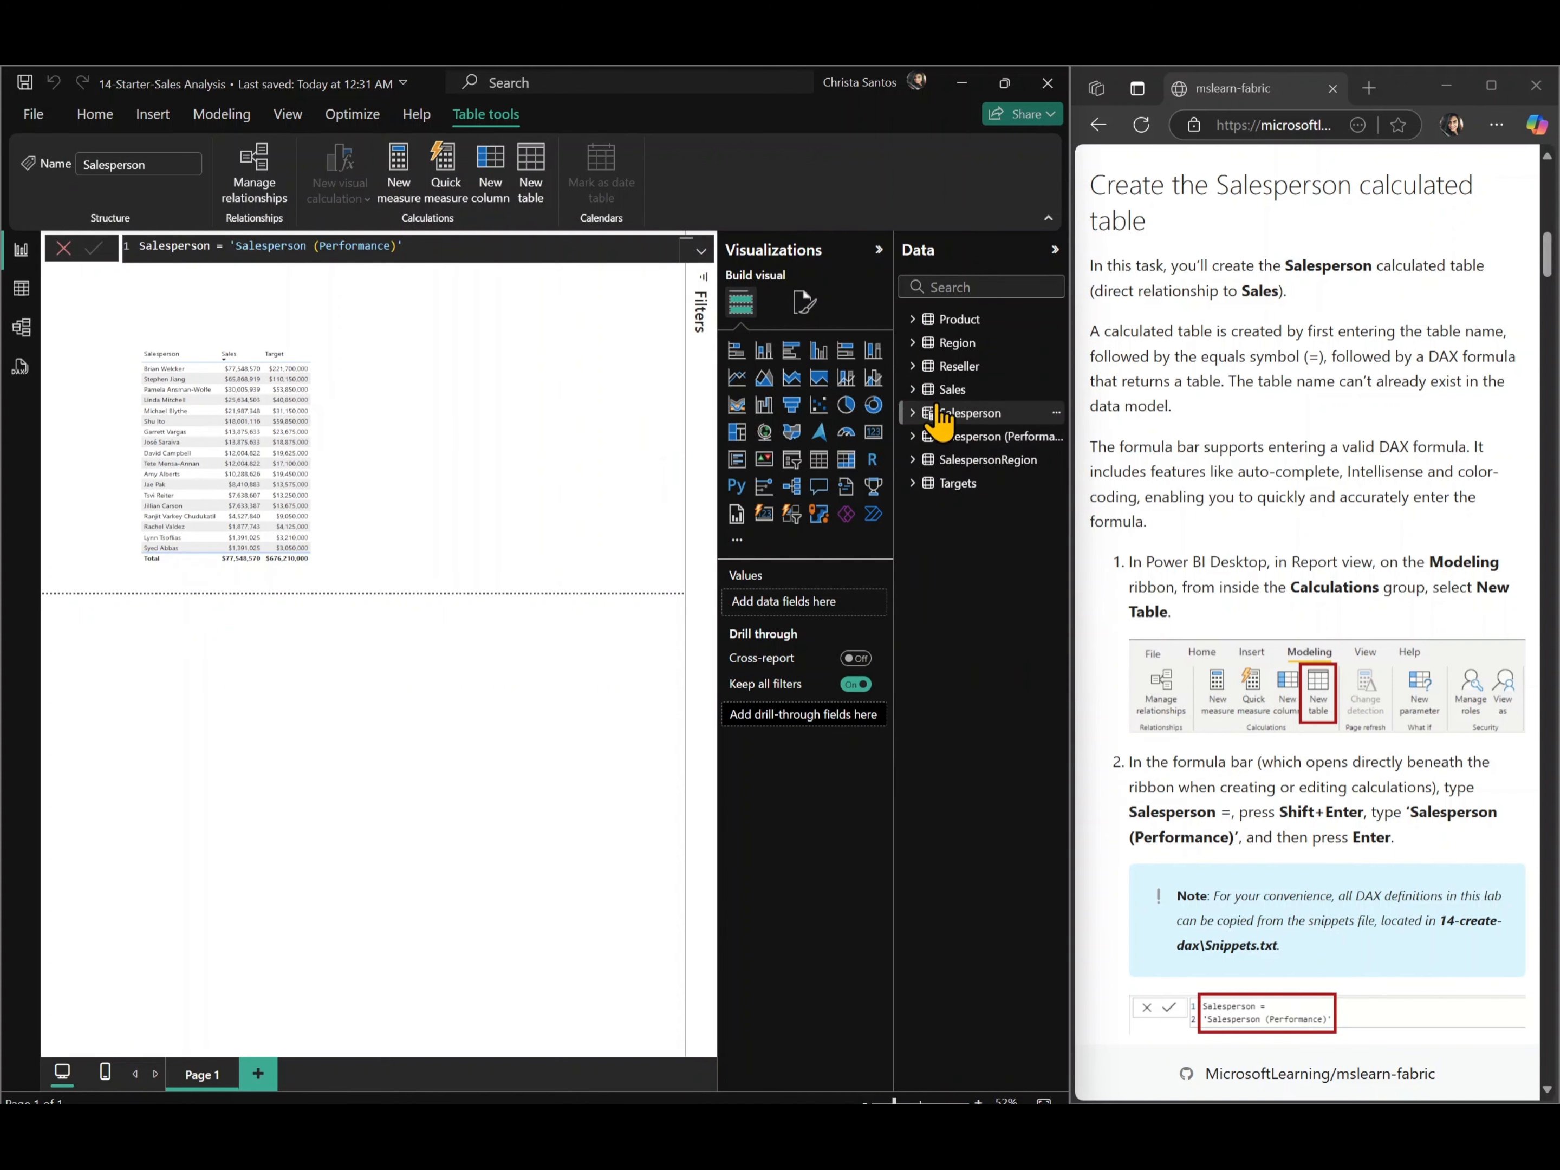
# - Switch to Model view and collapse the Properties and Data panes to give the diagram more room
pyautogui.scroll(-3, 1345, 757)
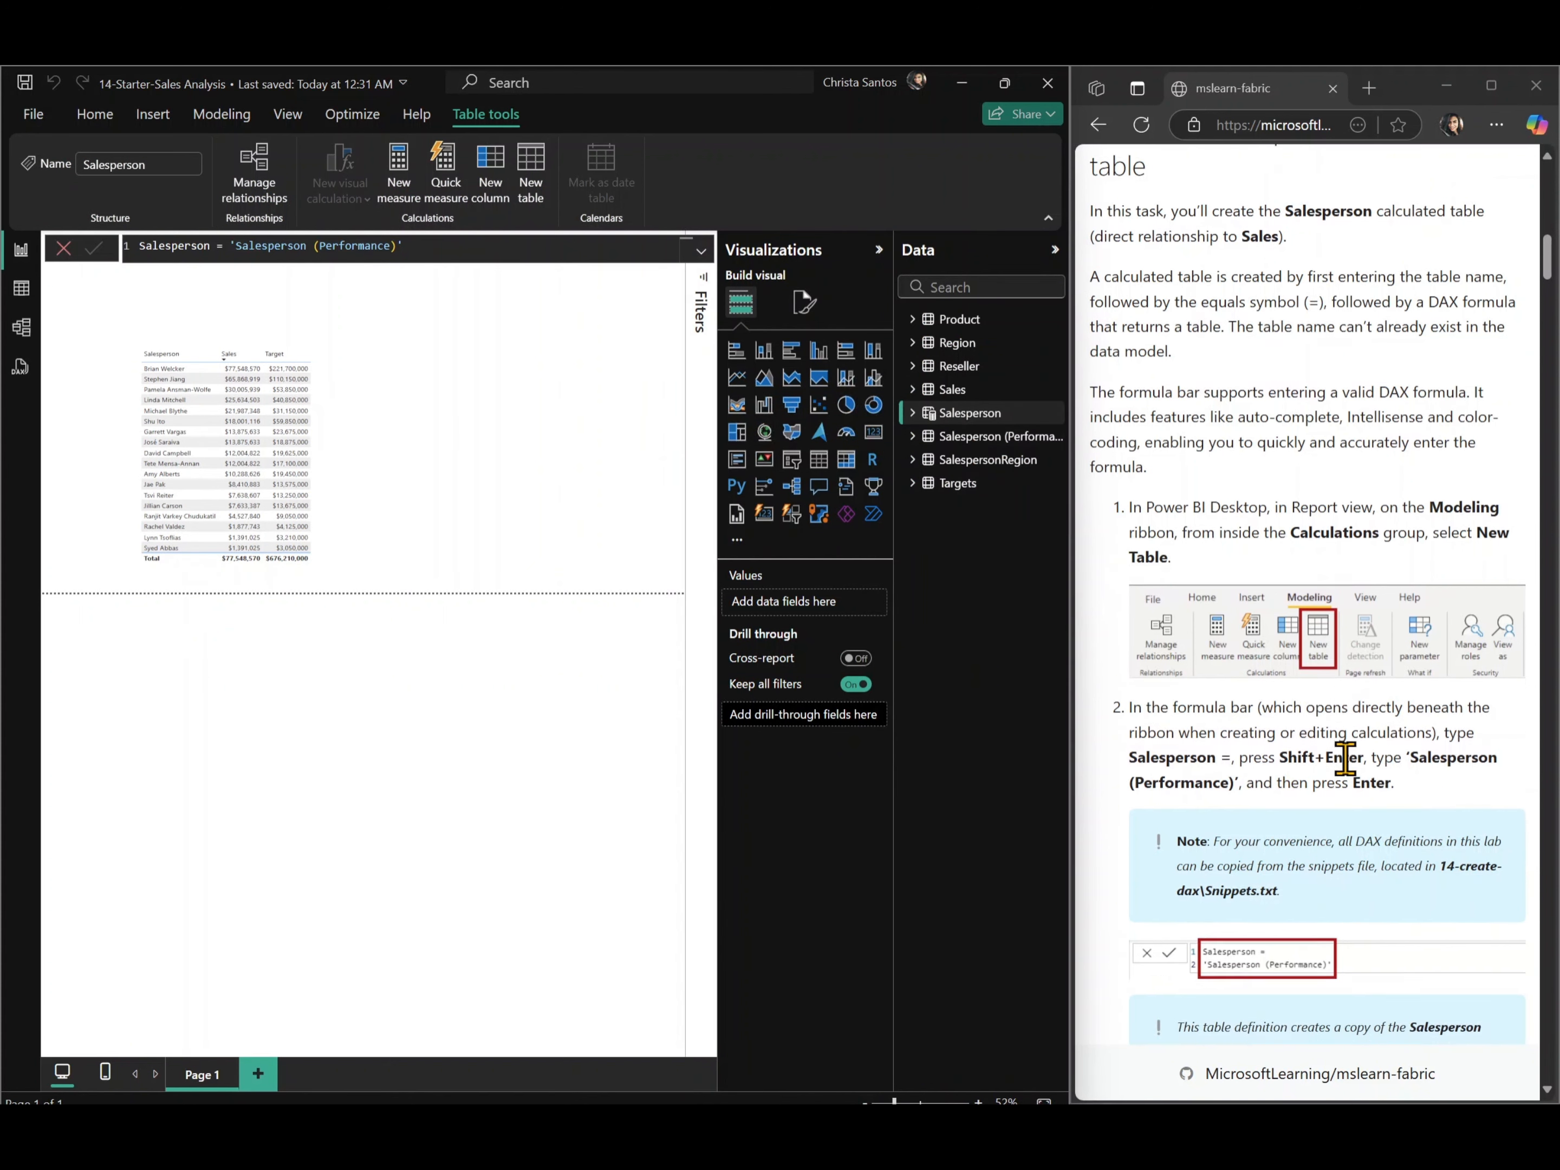
pyautogui.scroll(4, 1246, 811)
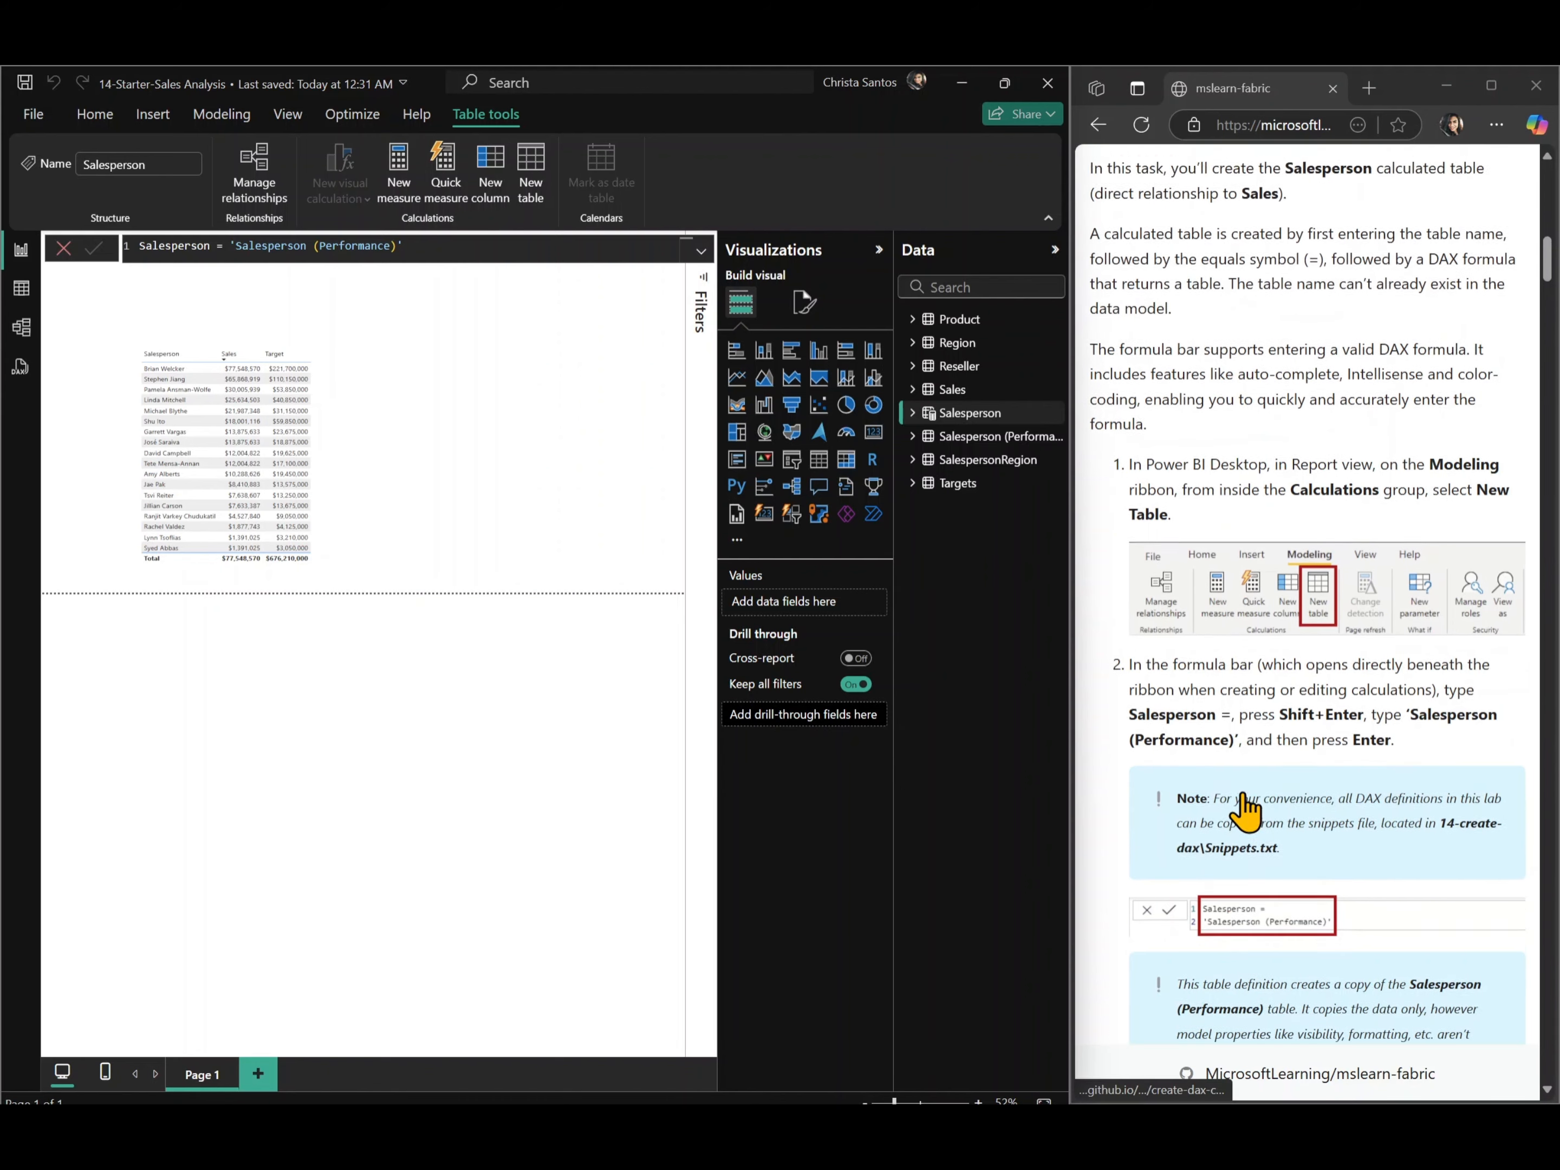
pyautogui.scroll(-8, 1246, 811)
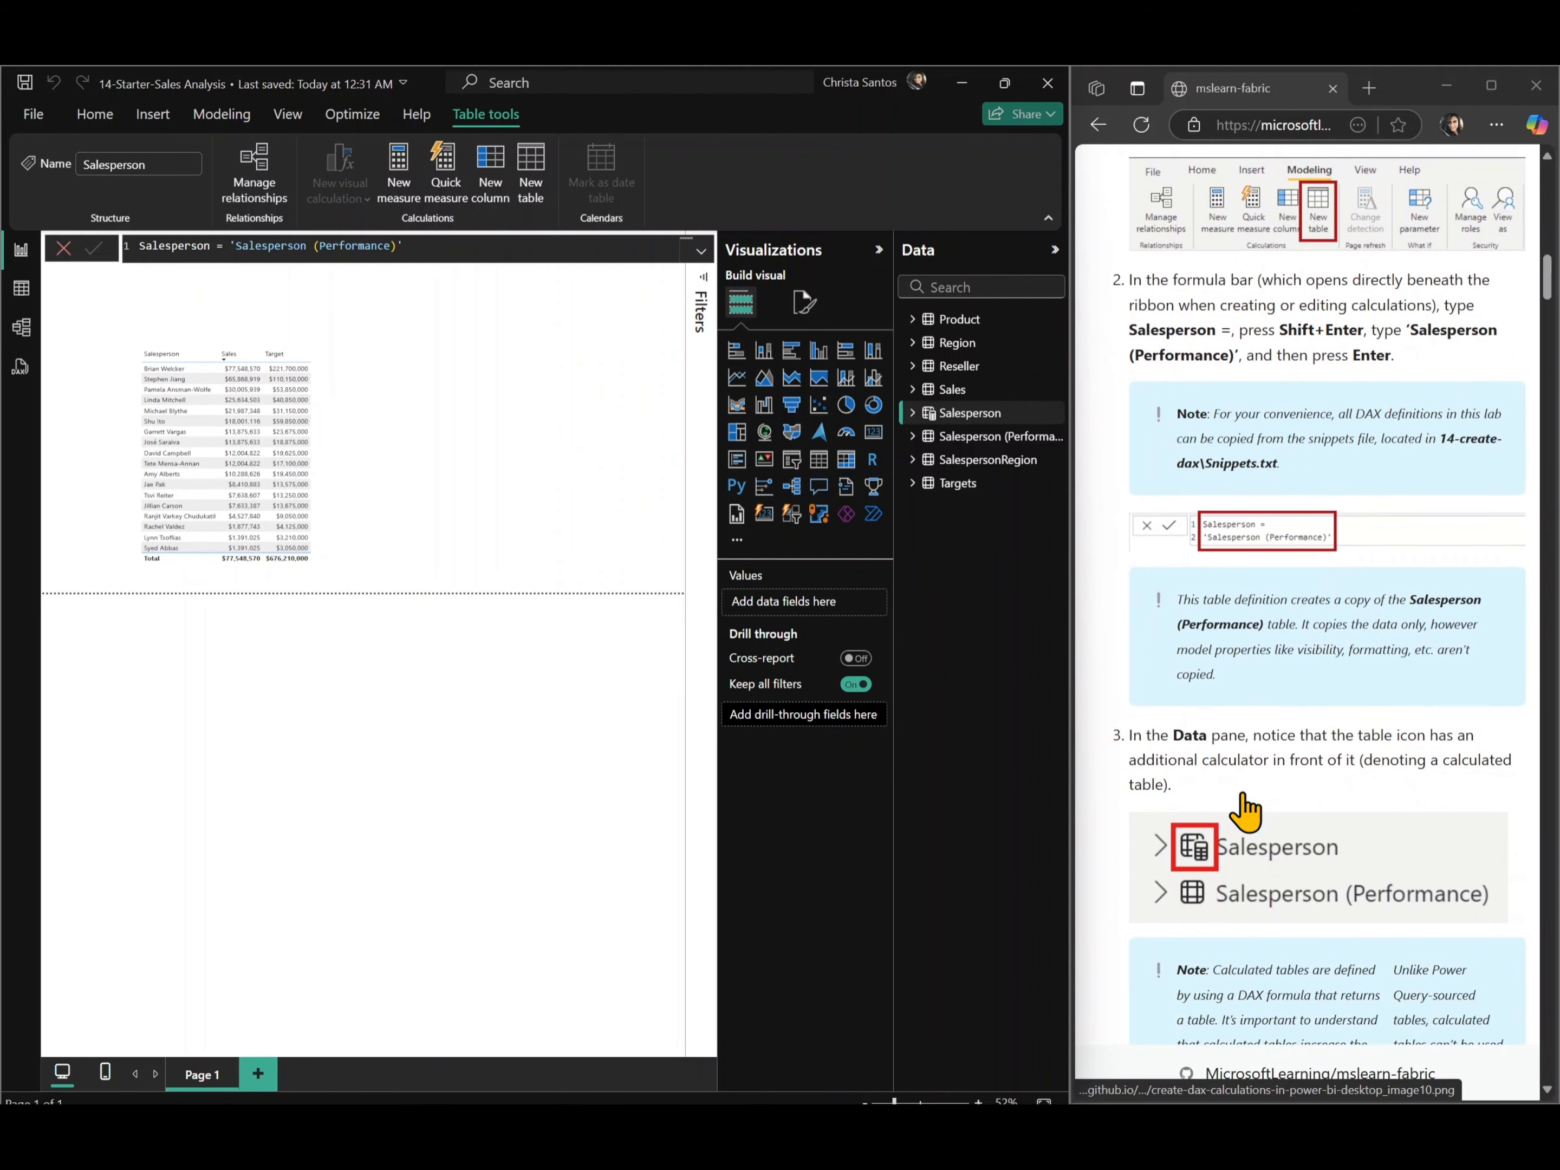
pyautogui.scroll(-3, 1246, 811)
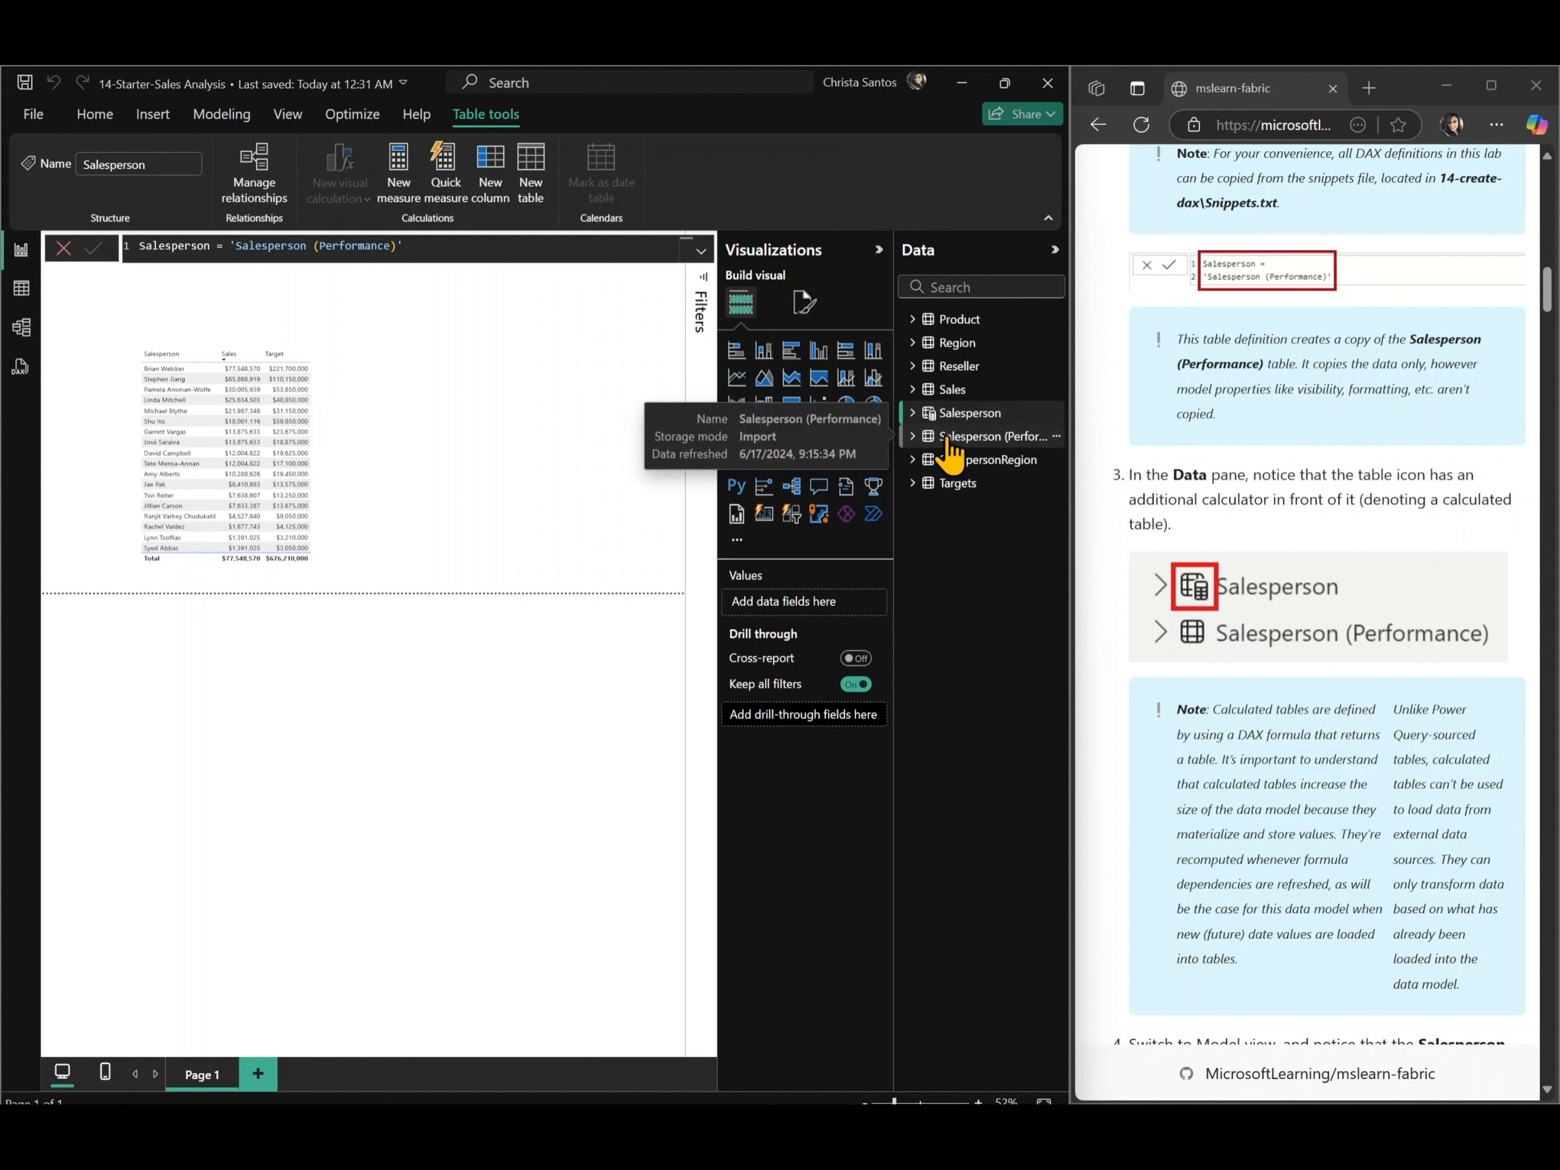
pyautogui.scroll(-4, 1172, 811)
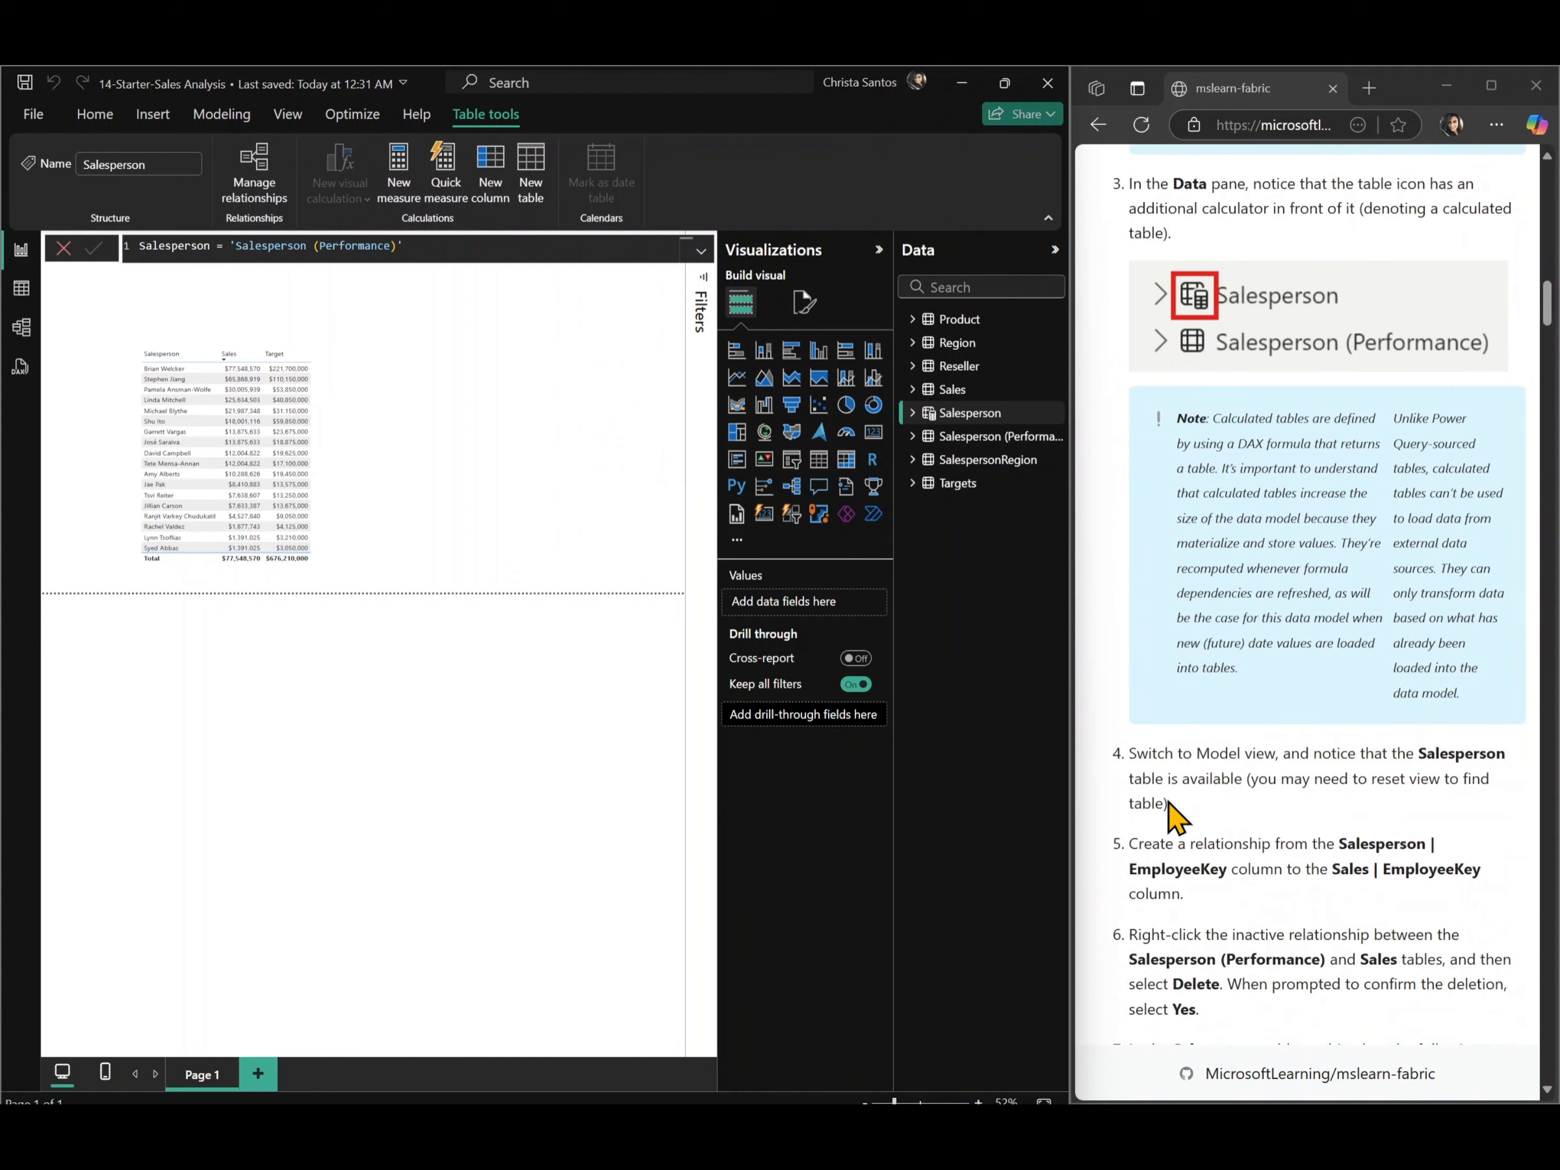
pyautogui.scroll(-4, 1172, 811)
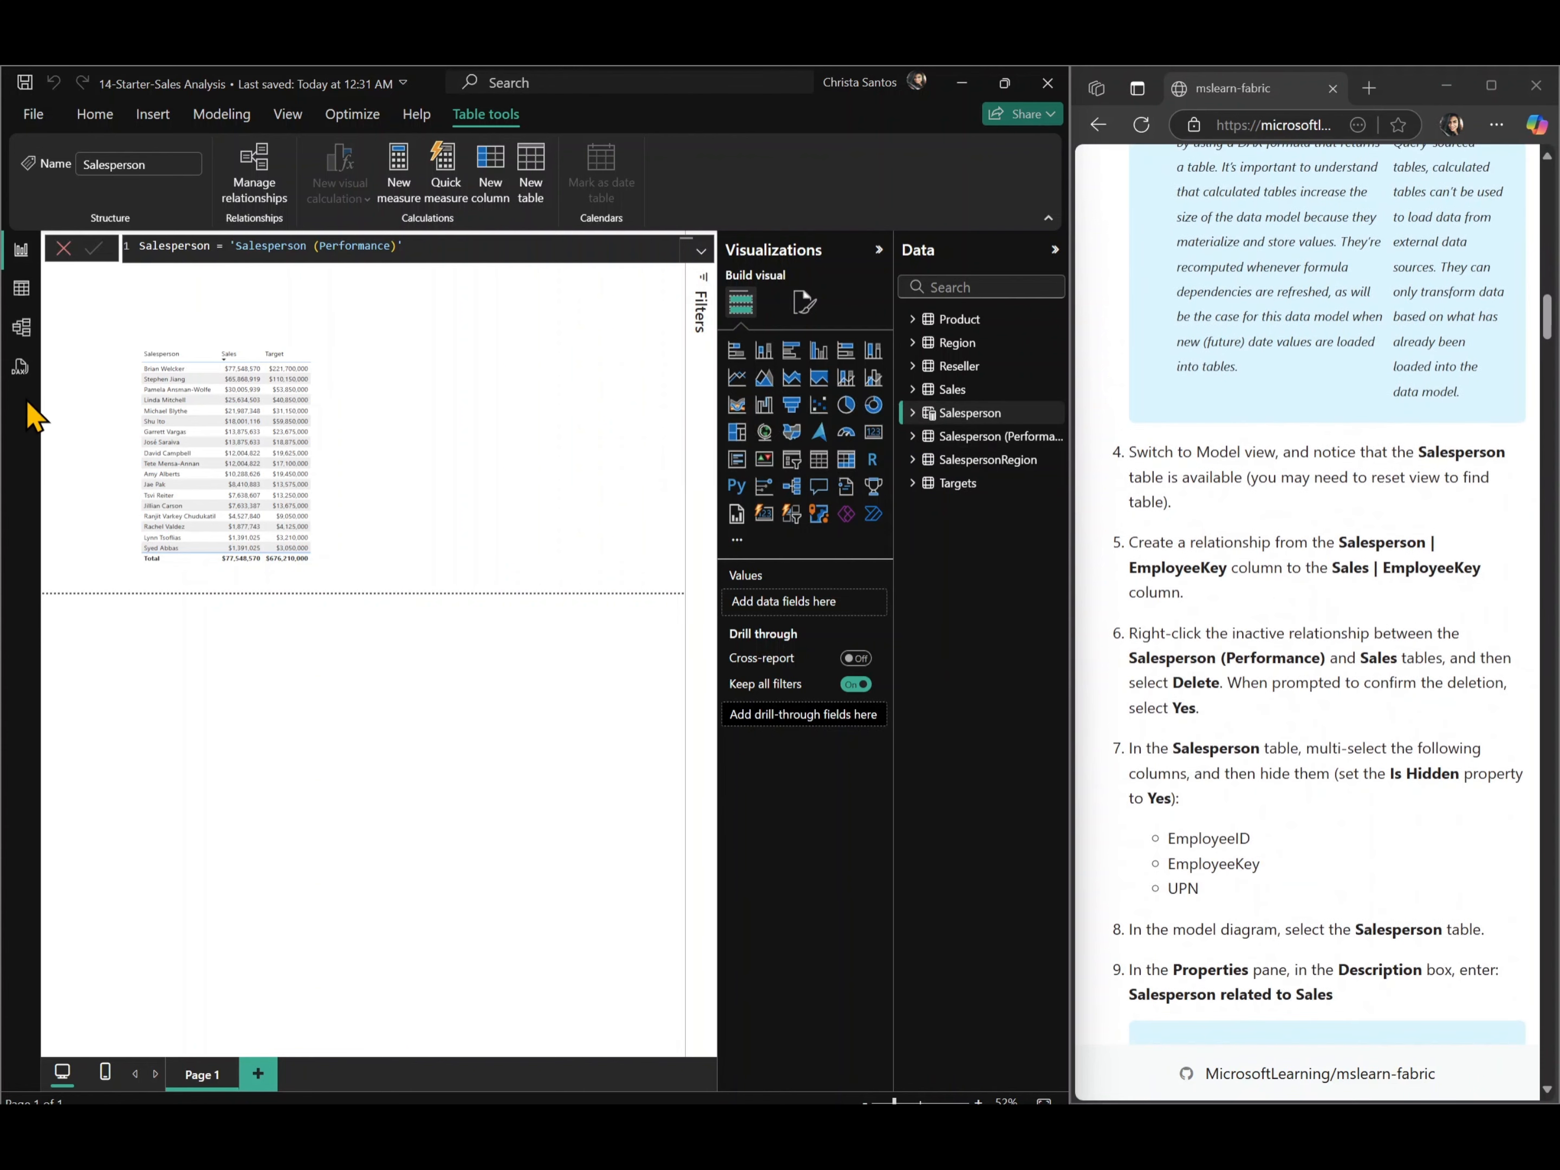
pyautogui.click(27, 332)
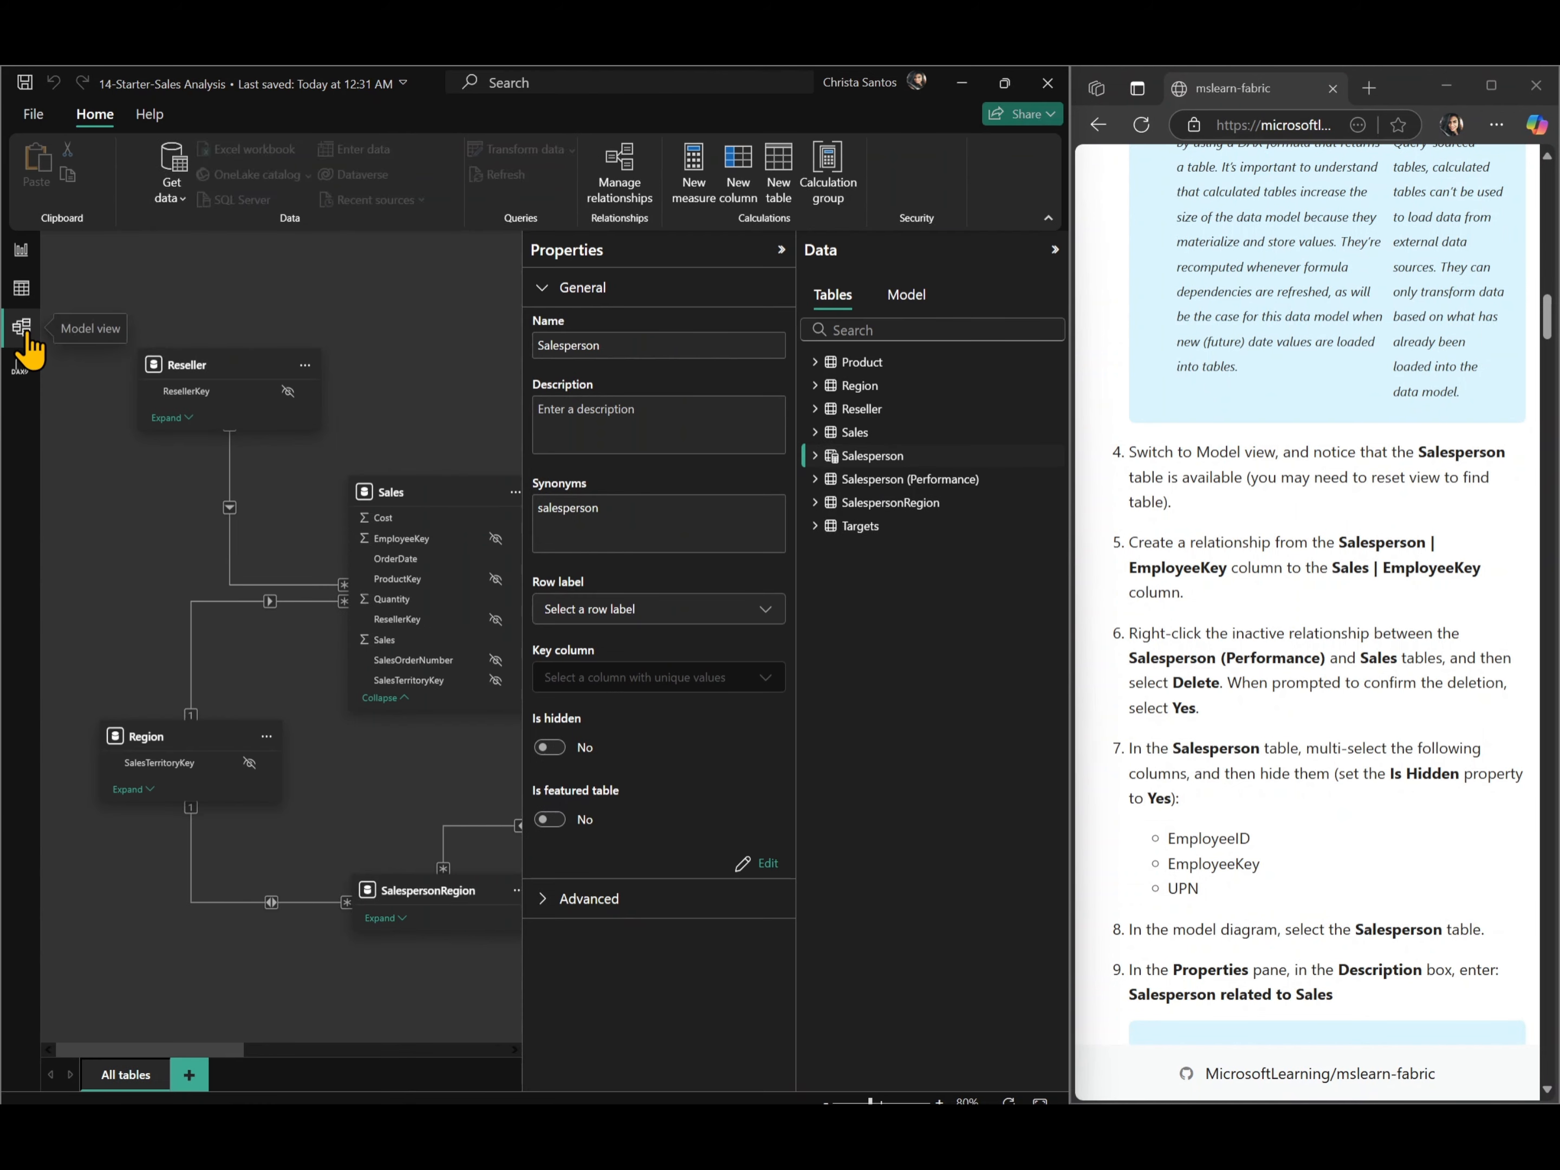
pyautogui.click(782, 251)
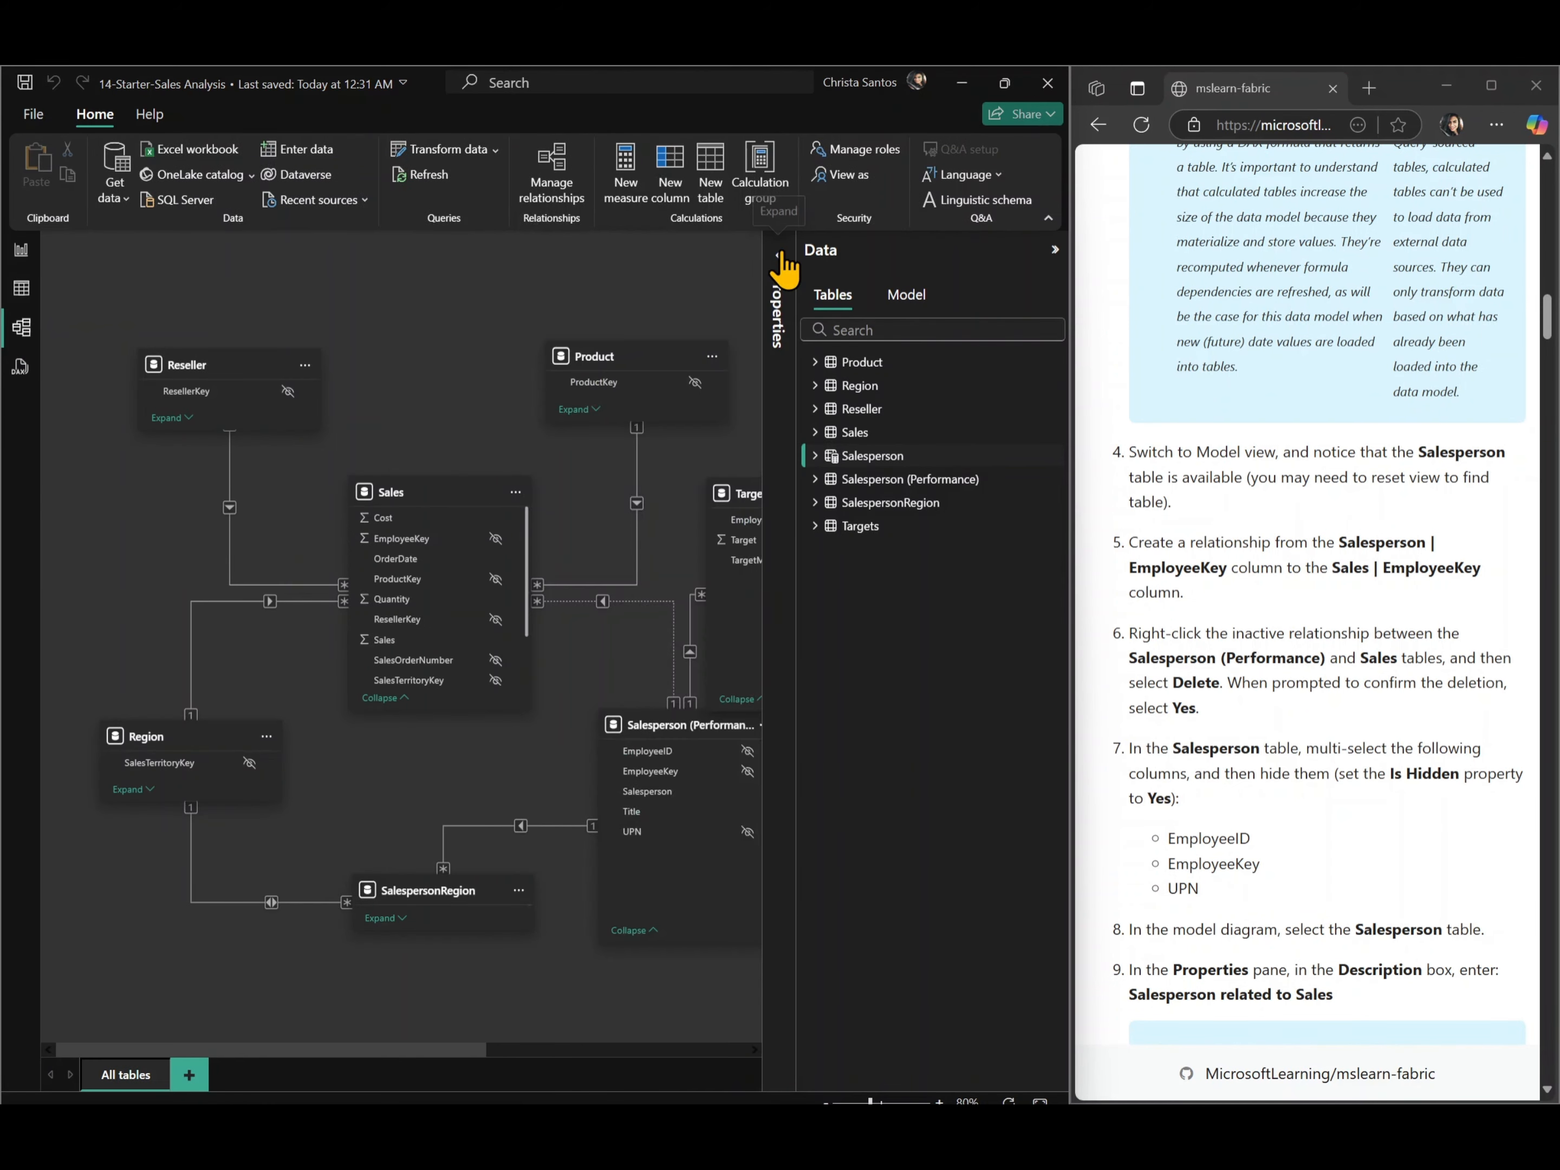
pyautogui.click(1055, 251)
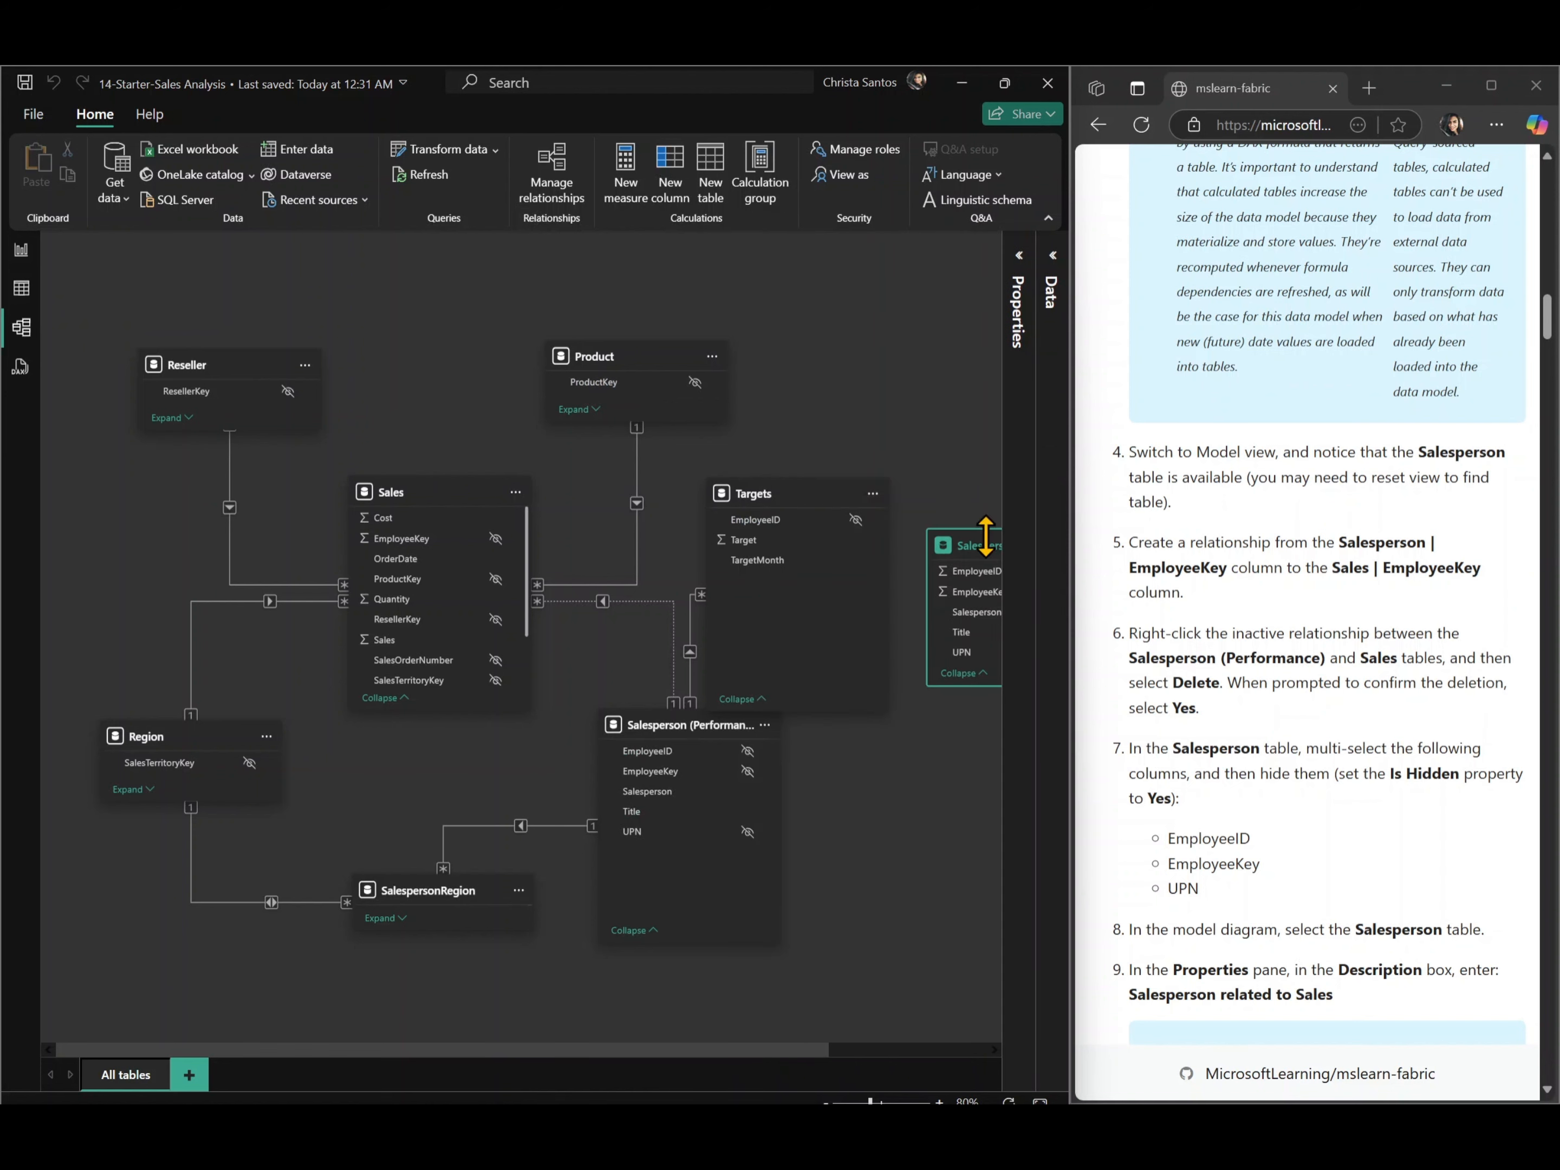
# - Move the Salesperson table down to the right of Salesperson (Performance) and shift the Targets table up and right
pyautogui.moveTo(981, 547); pyautogui.dragTo(893, 812)
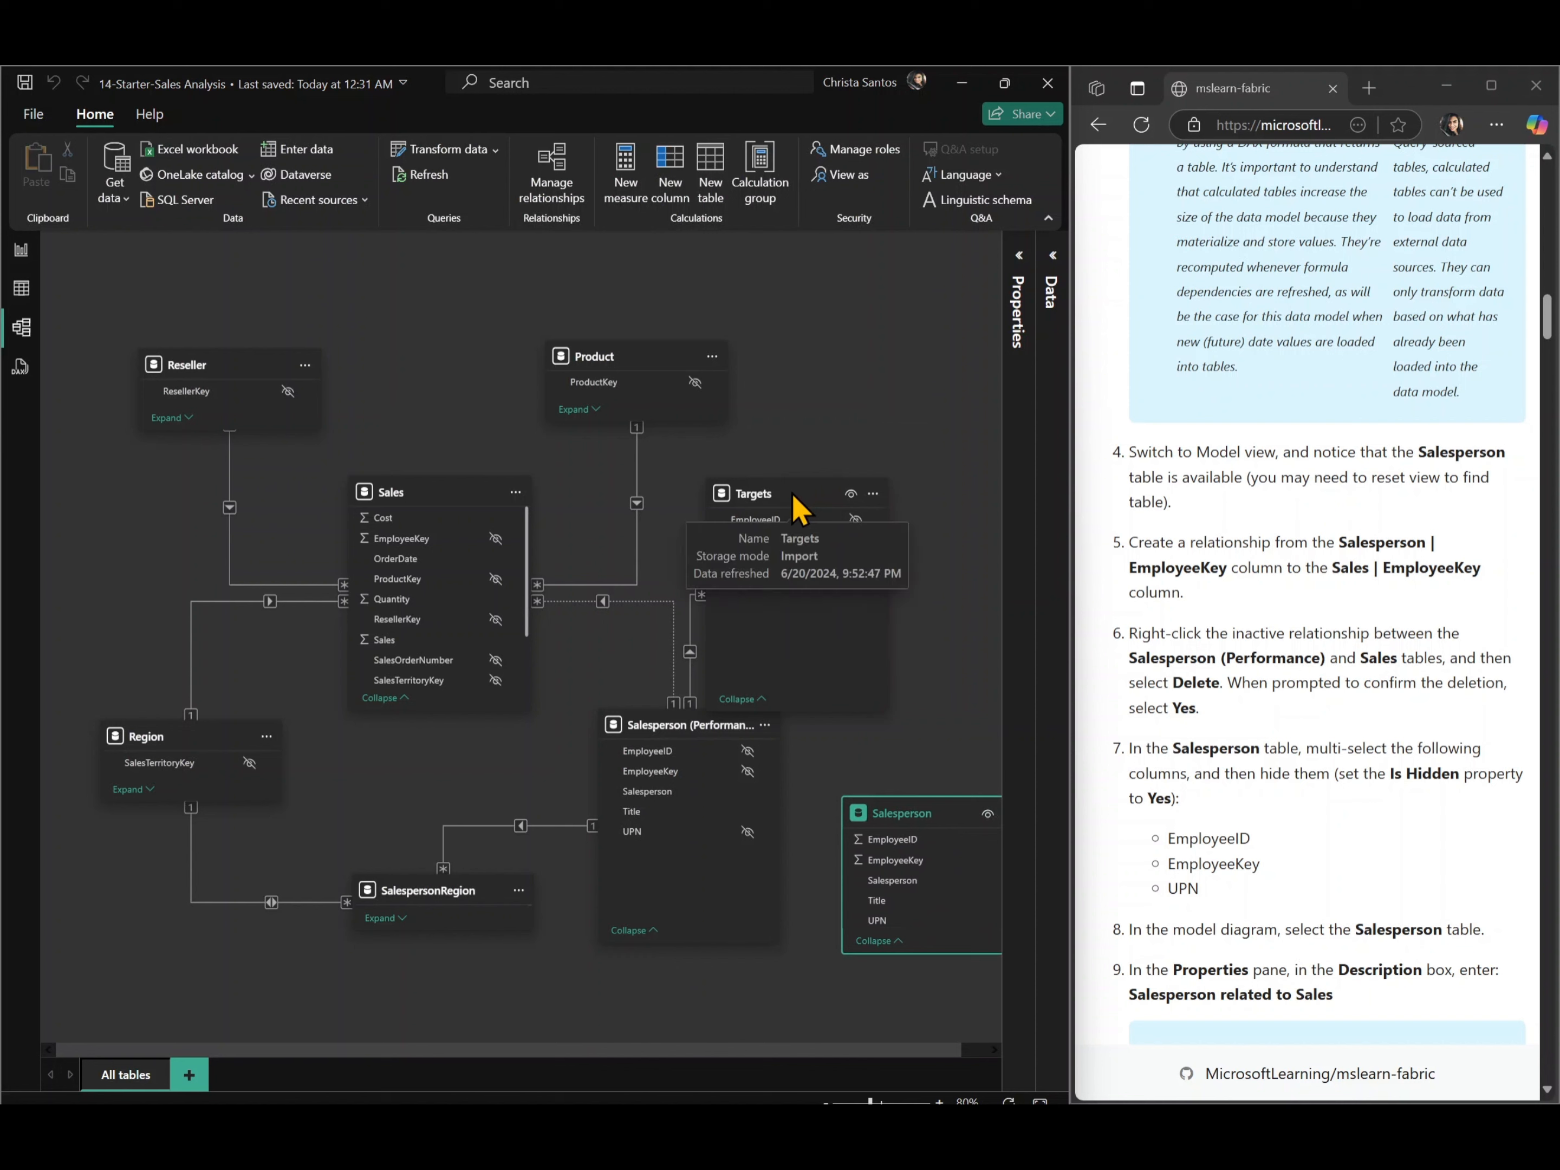
pyautogui.moveTo(794, 505); pyautogui.dragTo(839, 442)
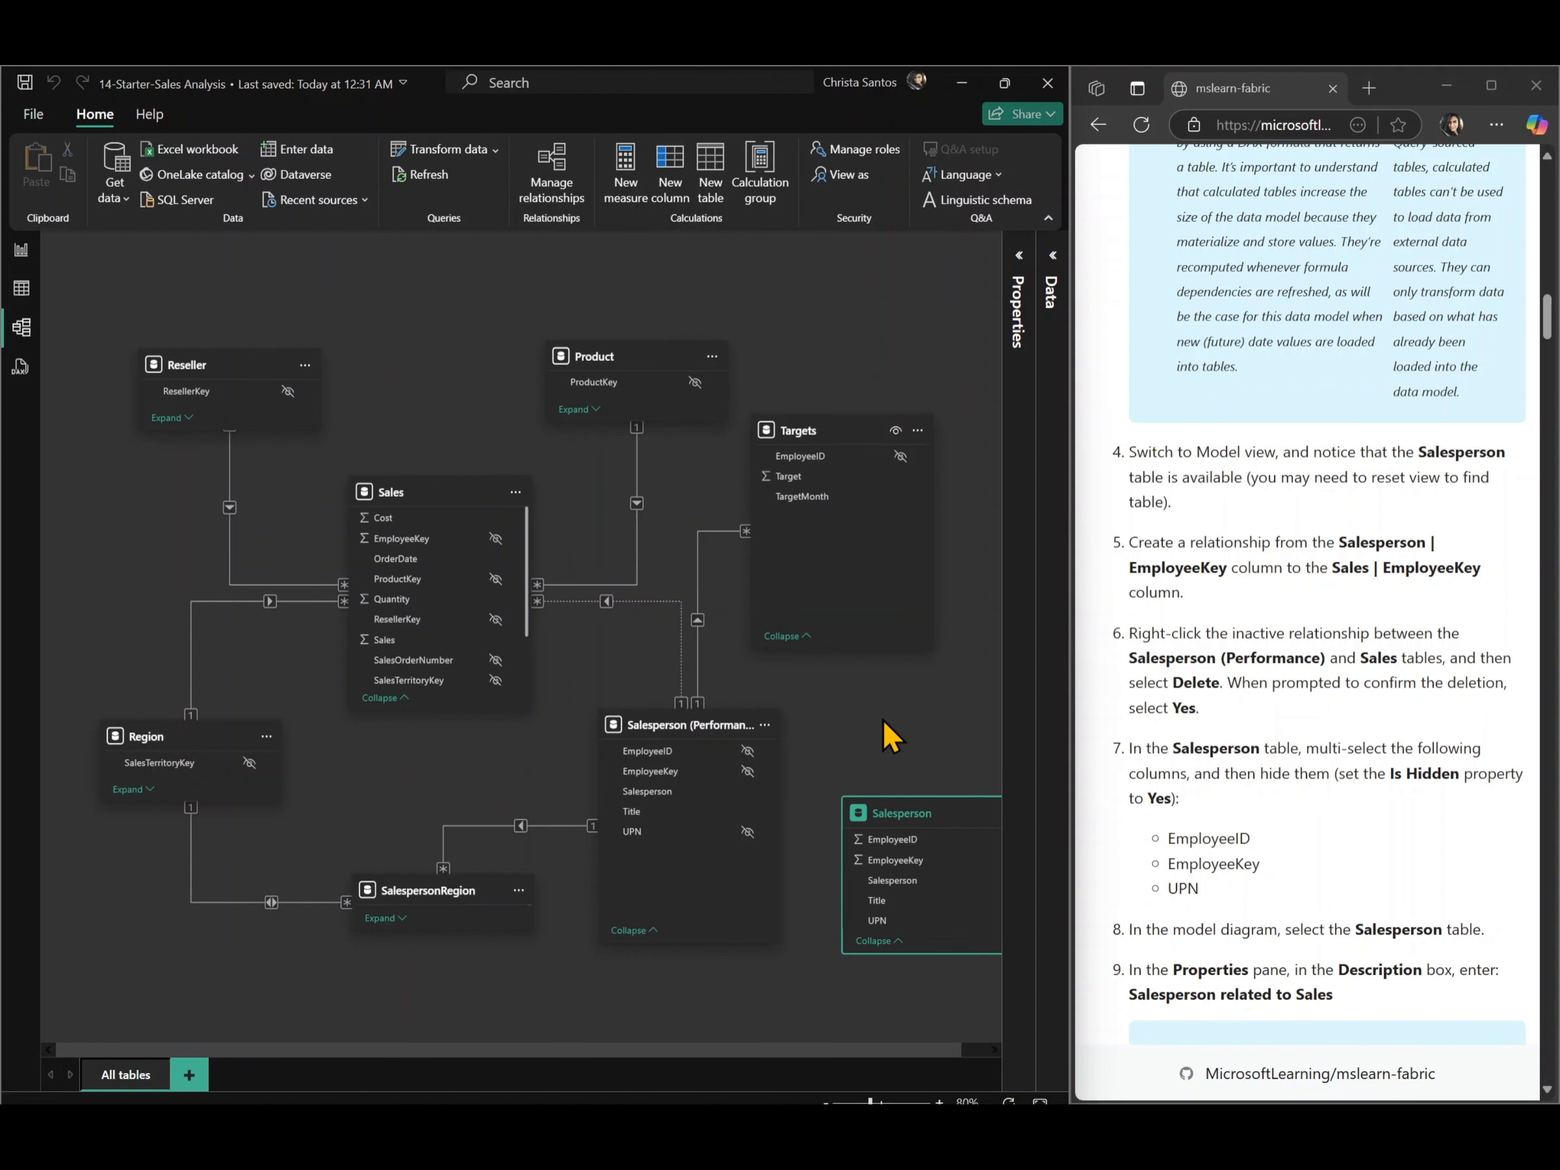
pyautogui.hscroll(1, 869, 719)
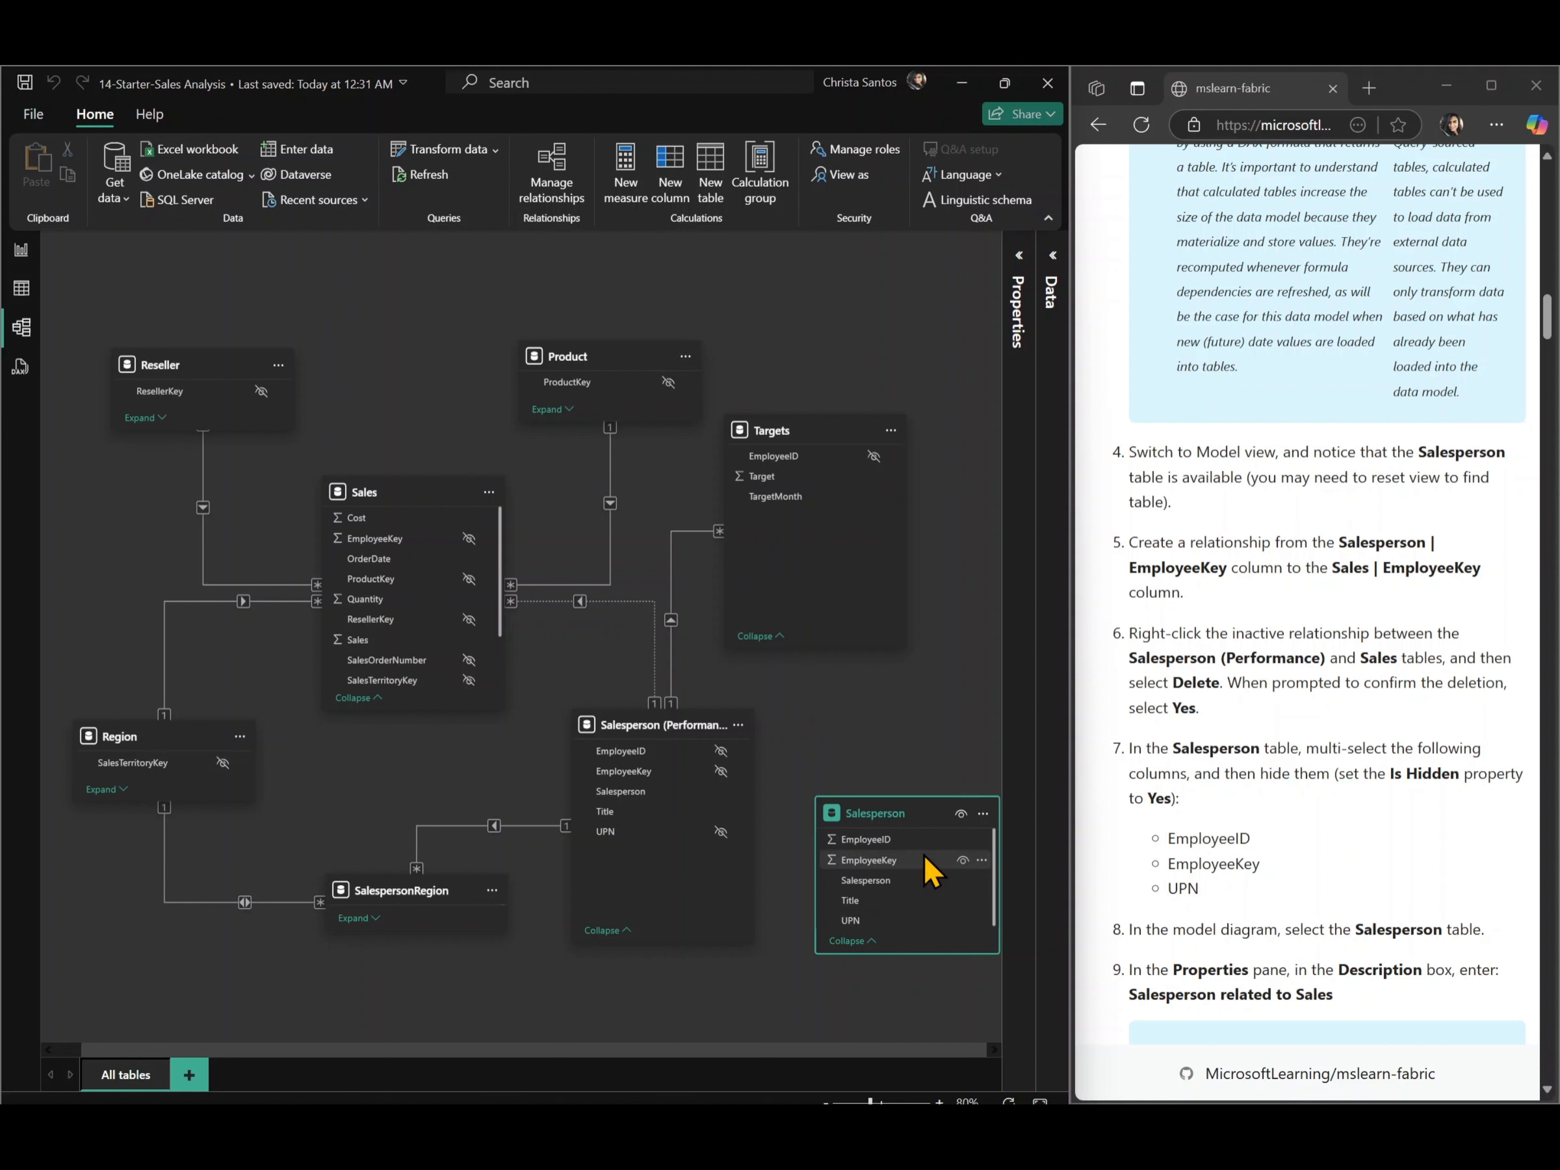
# - Rearrange the diagram with Salesperson between Sales and Salesperson (Performance), and SalespersonRegion lower down
pyautogui.click(676, 721)
pyautogui.moveTo(676, 721); pyautogui.dragTo(941, 775)
pyautogui.moveTo(841, 825); pyautogui.dragTo(595, 776)
pyautogui.moveTo(405, 887); pyautogui.dragTo(330, 976)
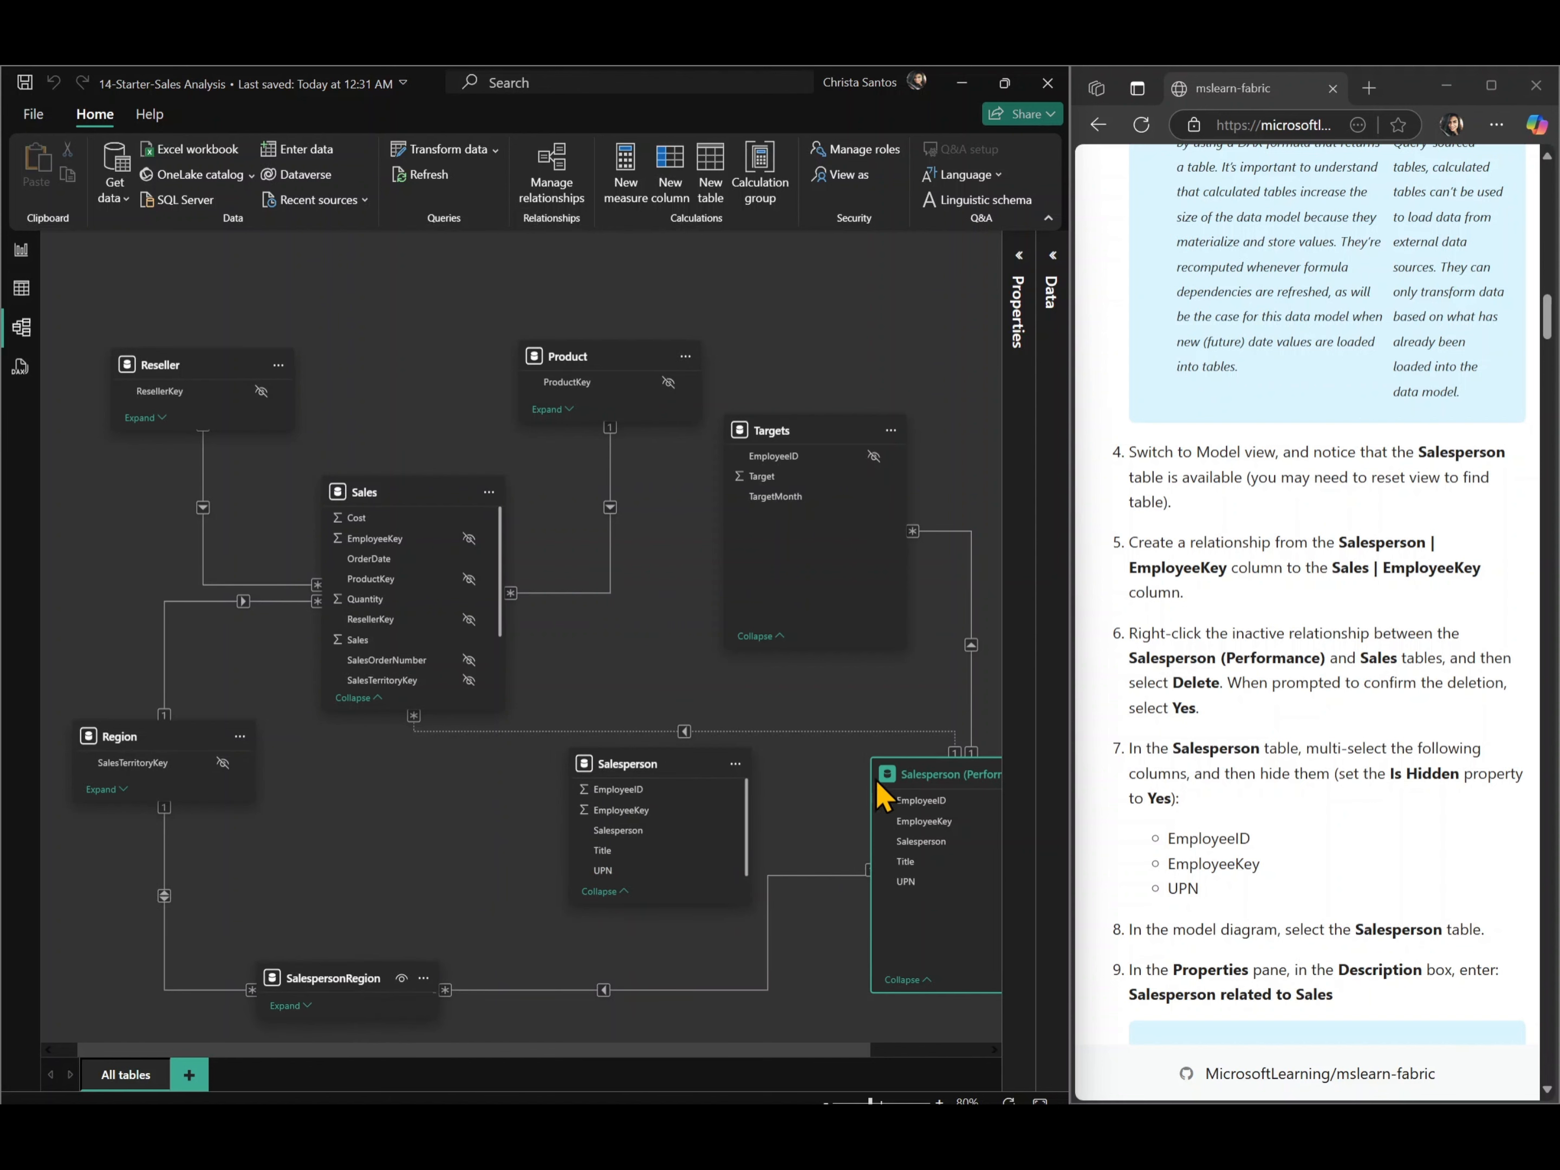
pyautogui.moveTo(901, 771); pyautogui.dragTo(819, 808)
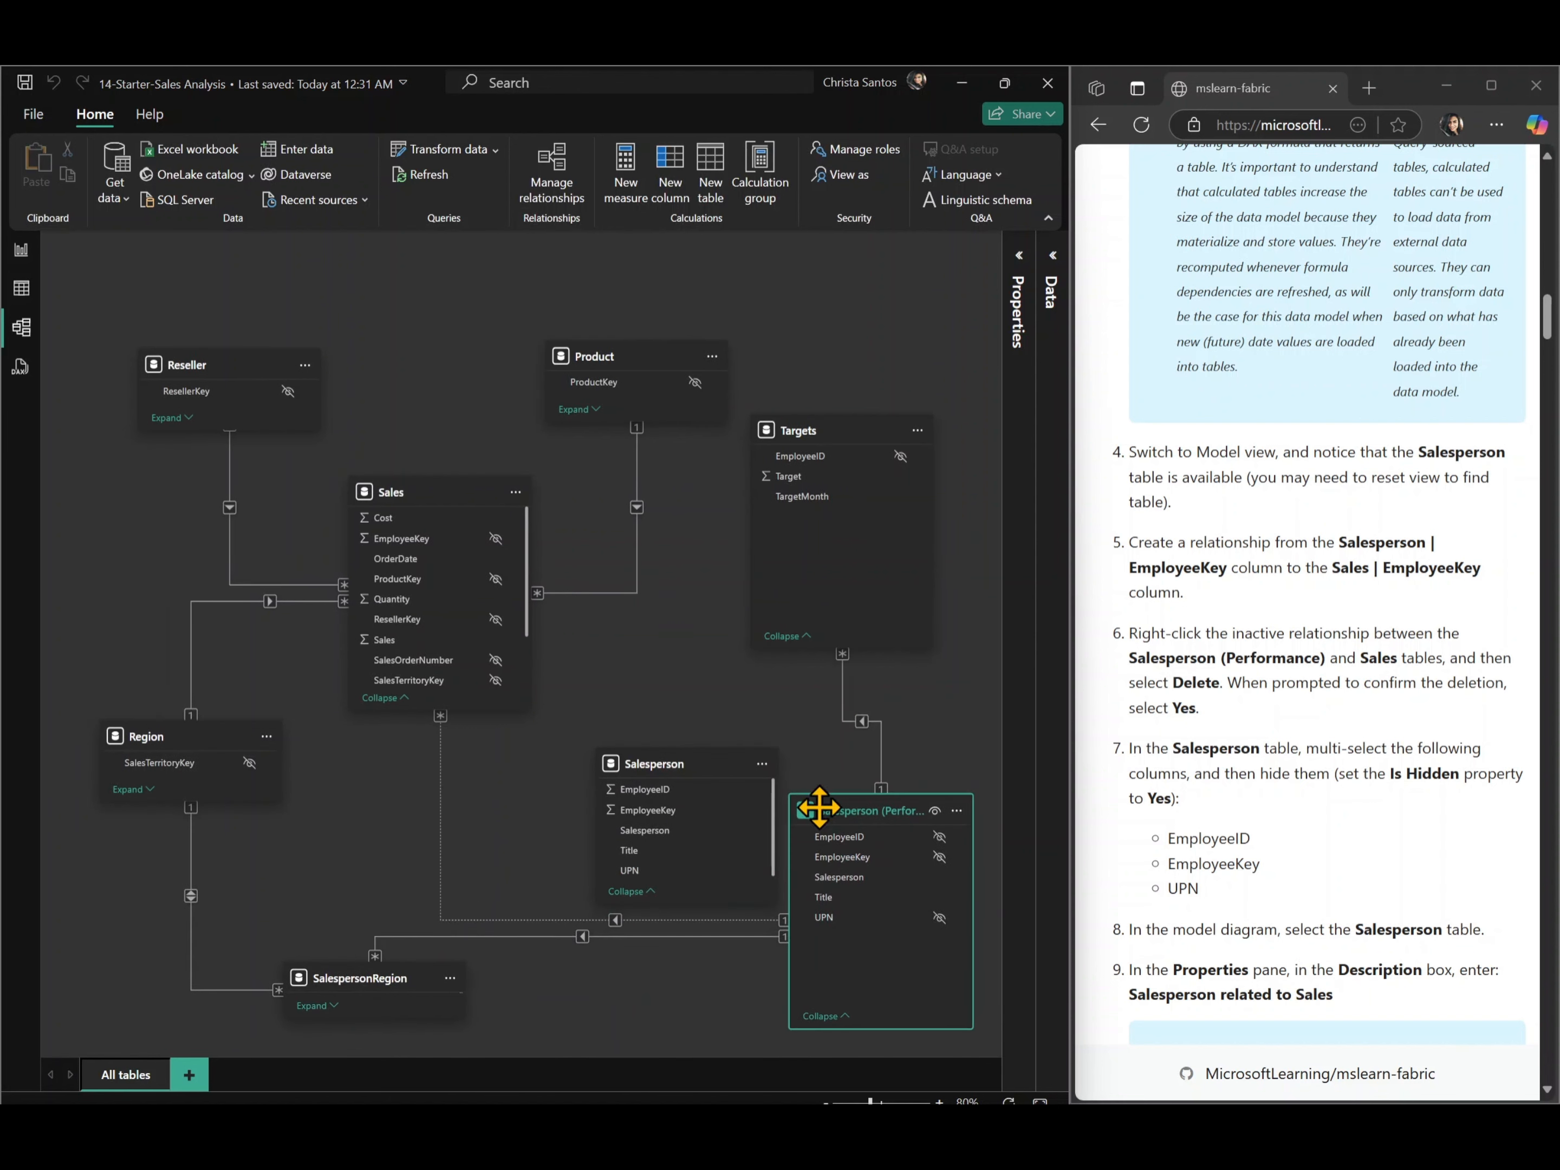
pyautogui.moveTo(683, 762); pyautogui.dragTo(647, 719)
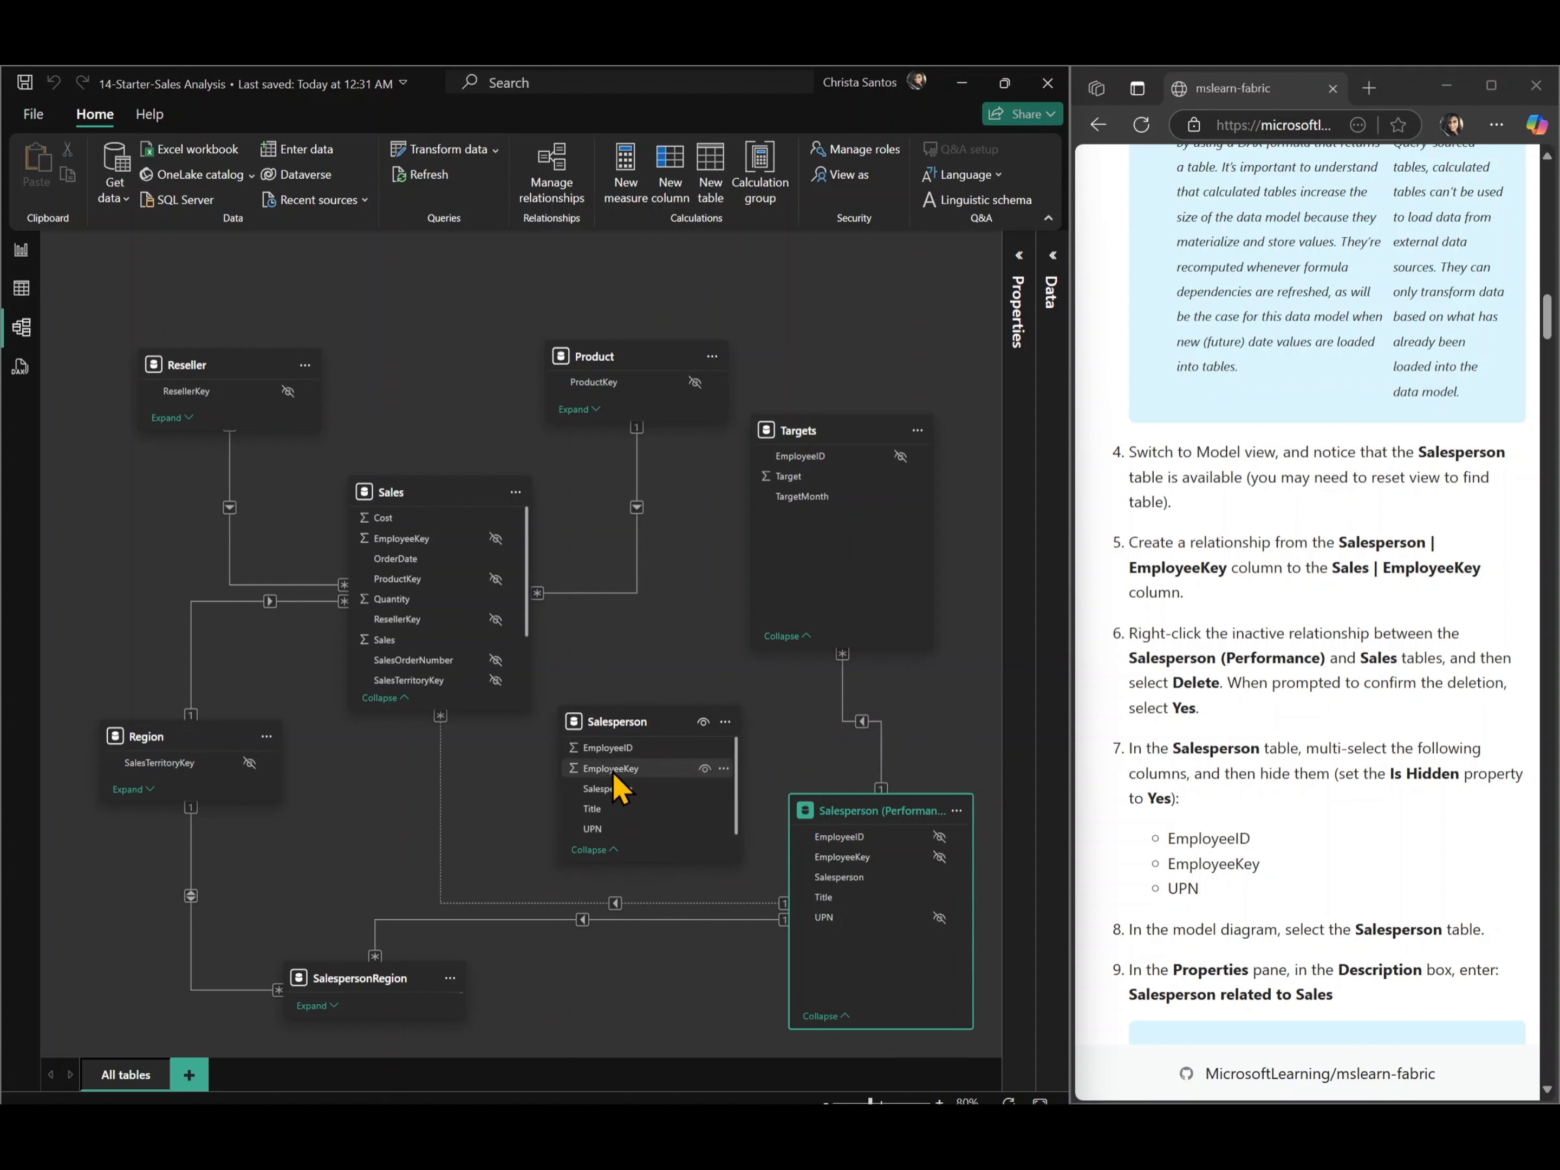
# - Create an active one-to-many relationship from Salesperson EmployeeKey to Sales EmployeeKey with single cross-filter direction
pyautogui.moveTo(609, 774); pyautogui.dragTo(428, 556)
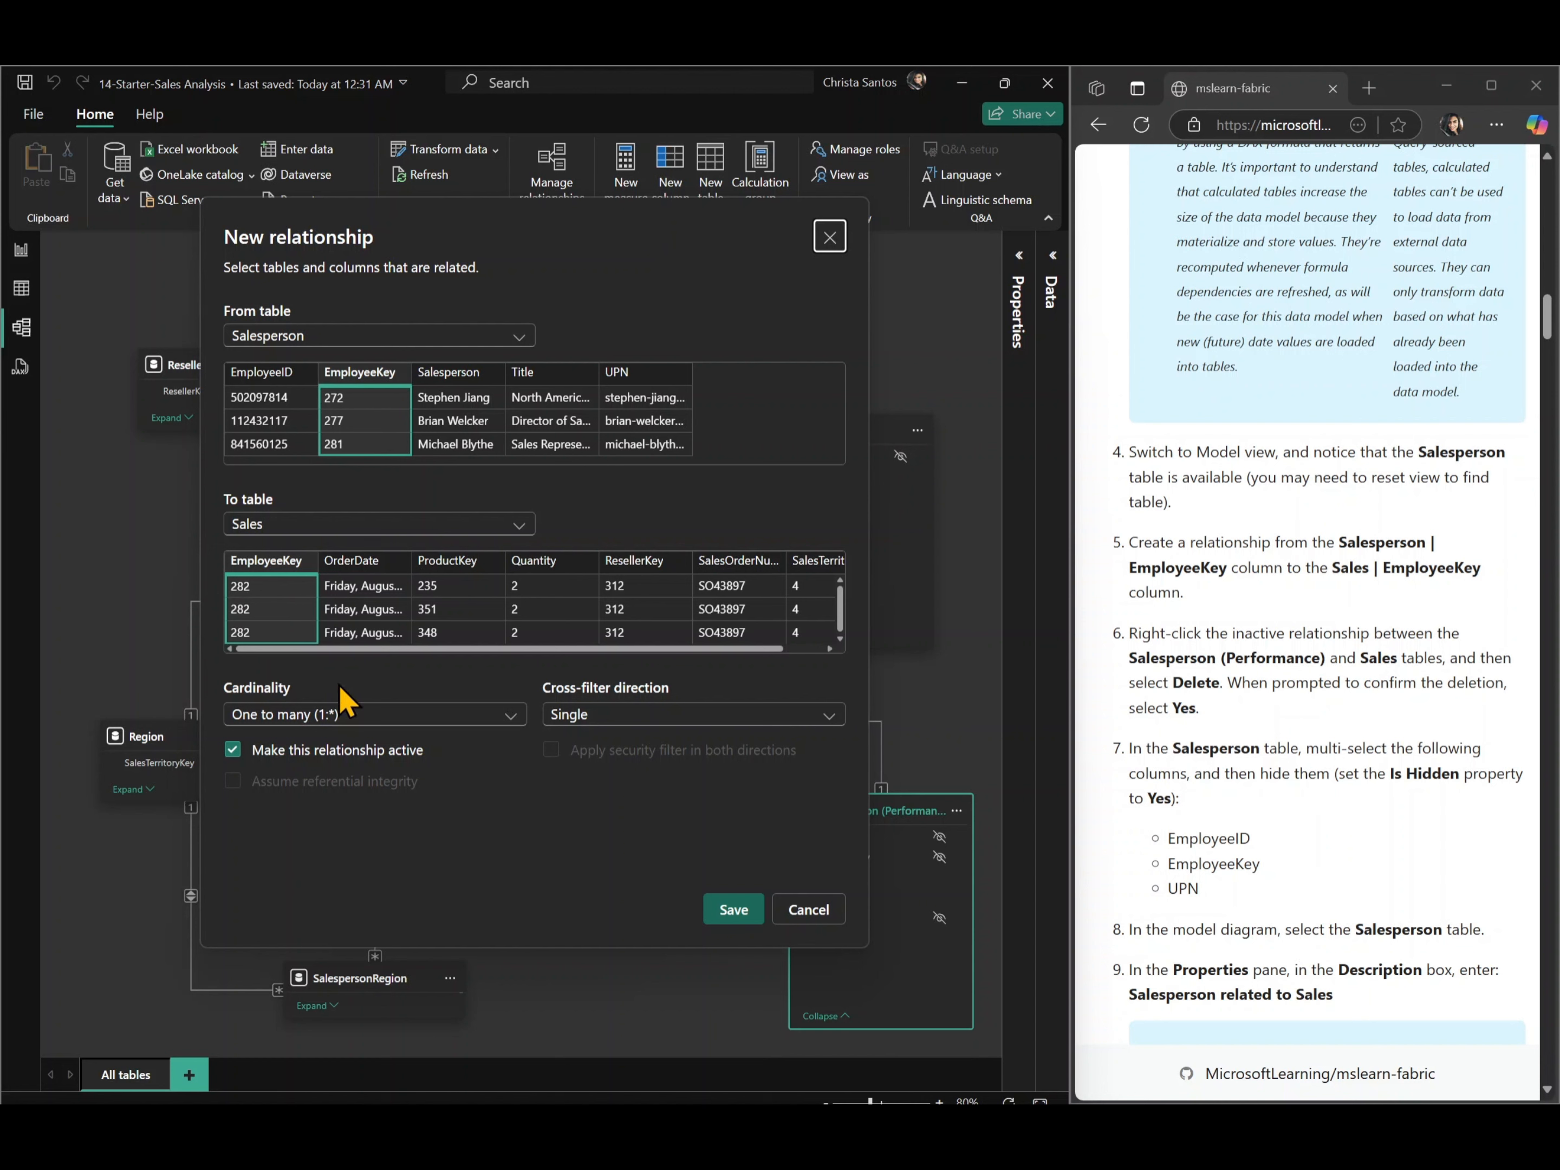
pyautogui.click(725, 914)
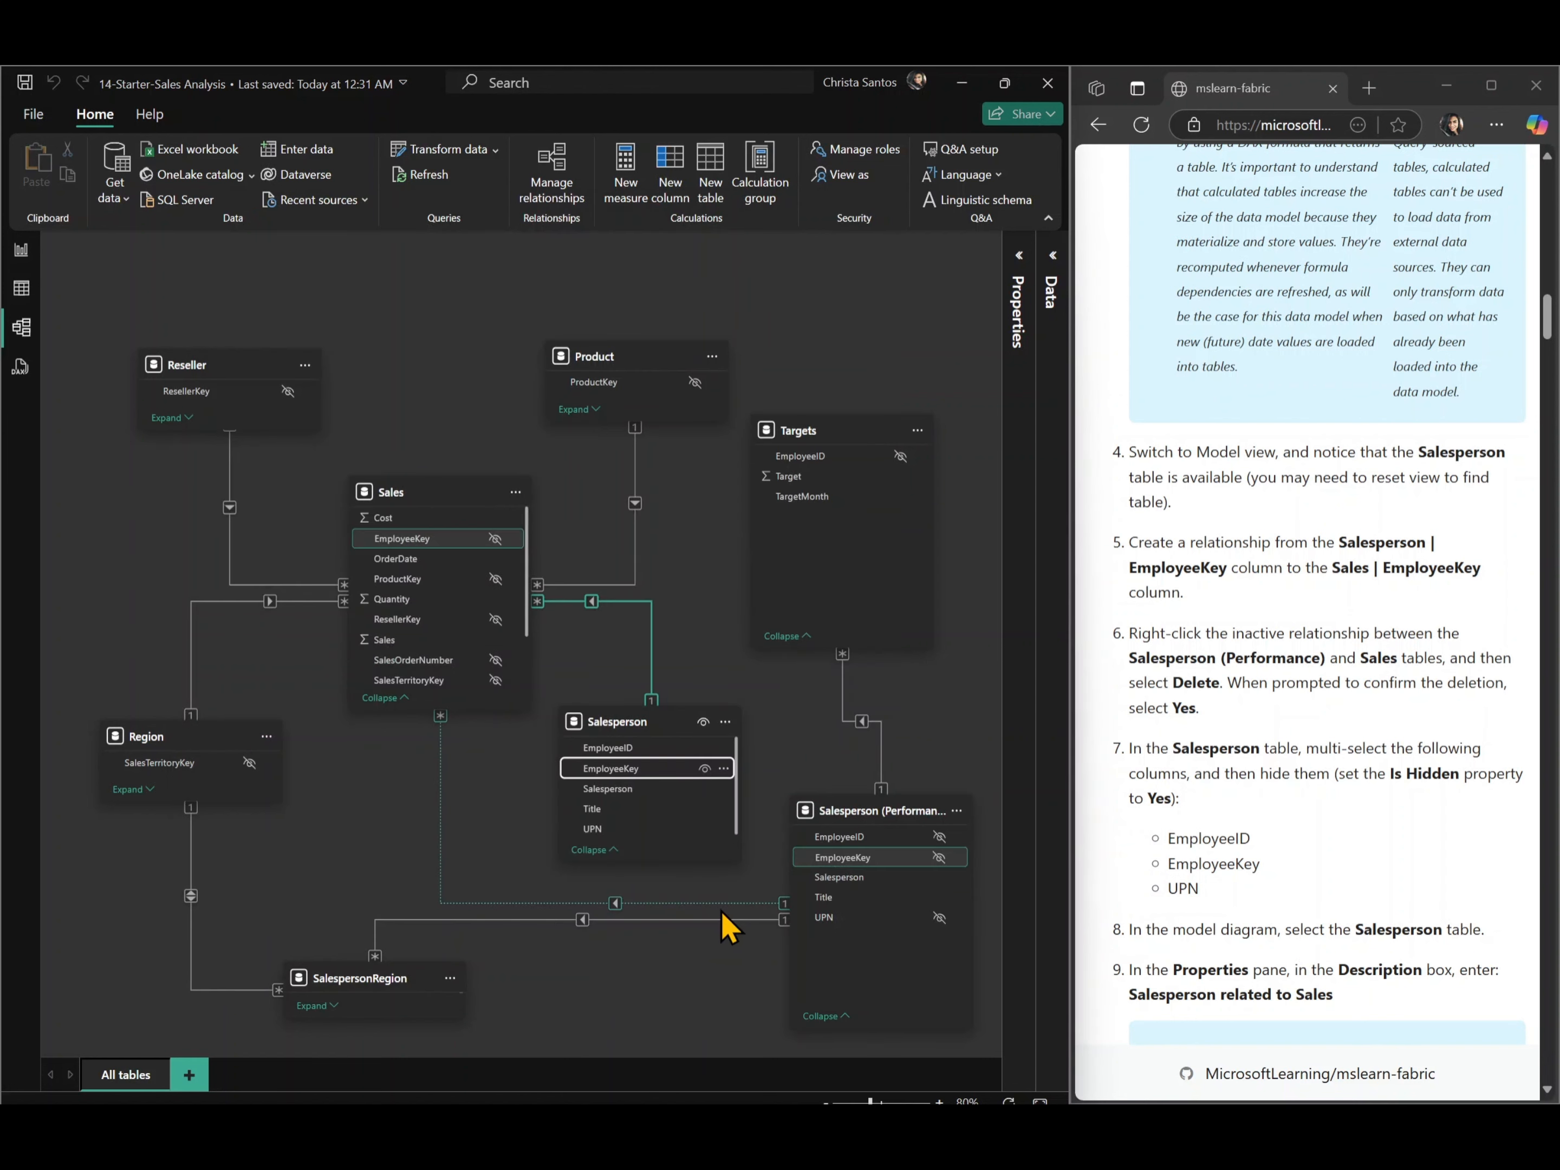
pyautogui.click(505, 846)
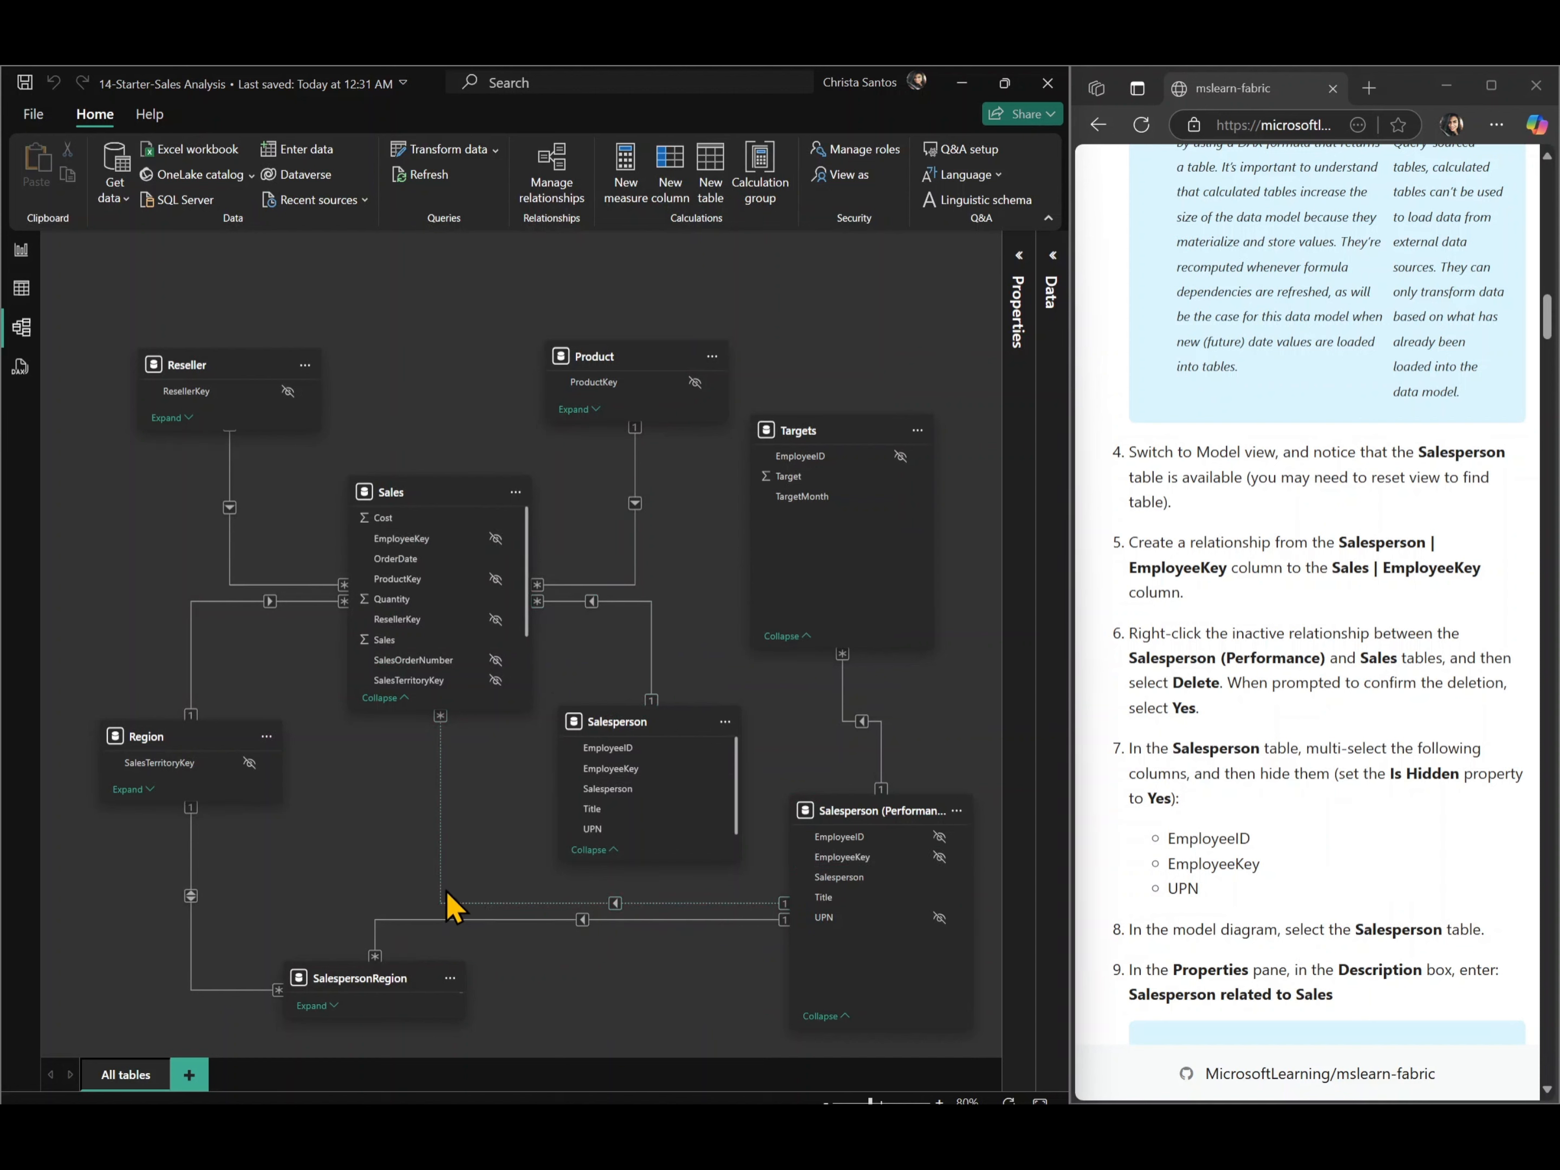
# - Delete the inactive relationship between Salesperson (Performance) and Sales, and shift the Salesperson table slightly left
pyautogui.click(440, 814)
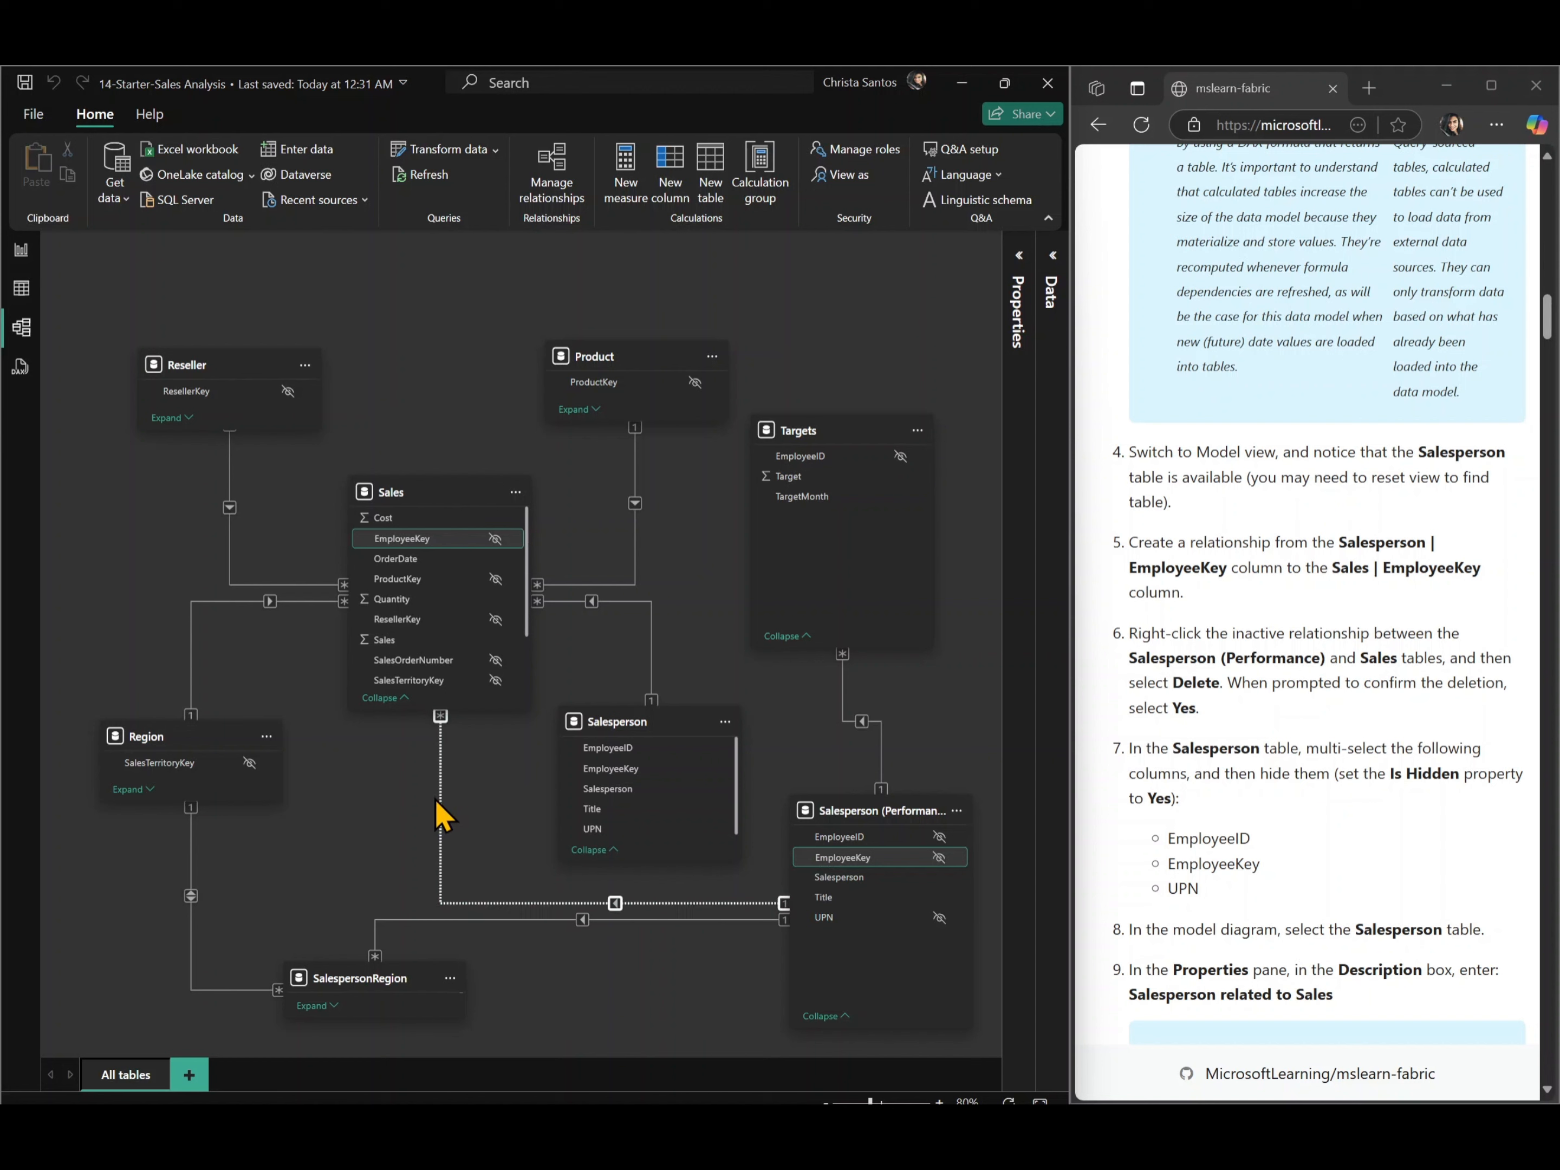
pyautogui.rightClick(438, 802)
pyautogui.click(461, 809)
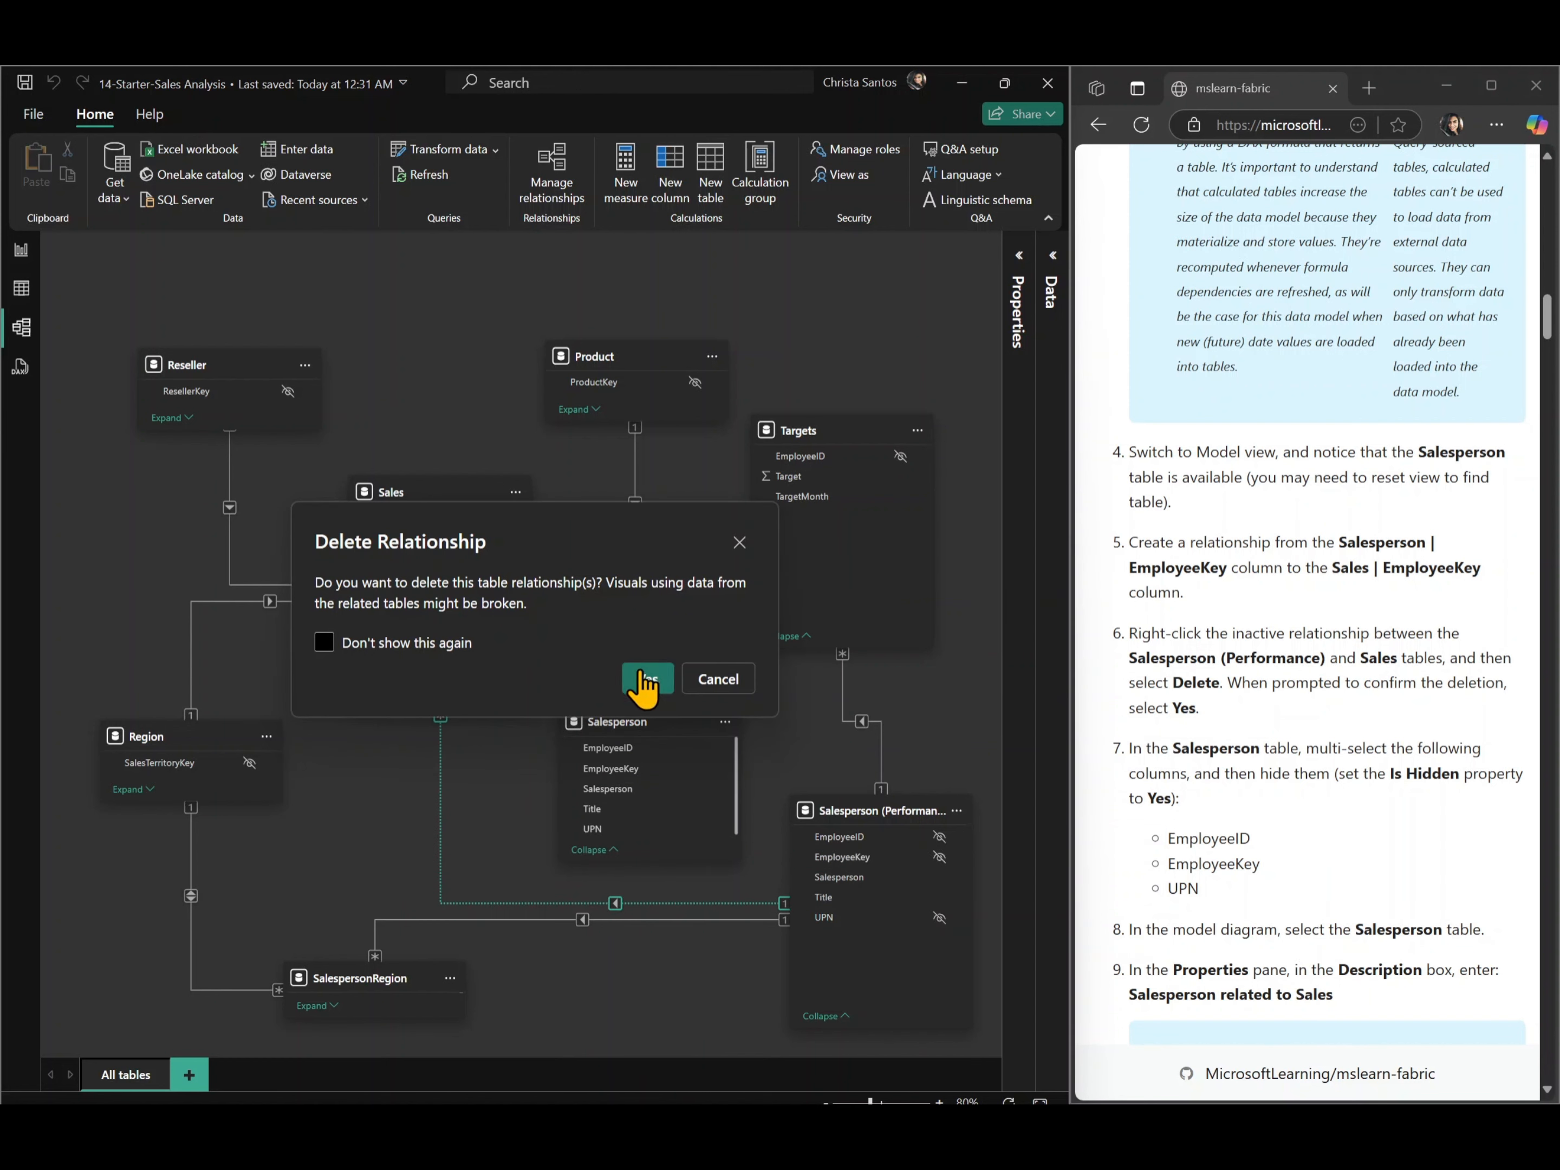
pyautogui.click(646, 680)
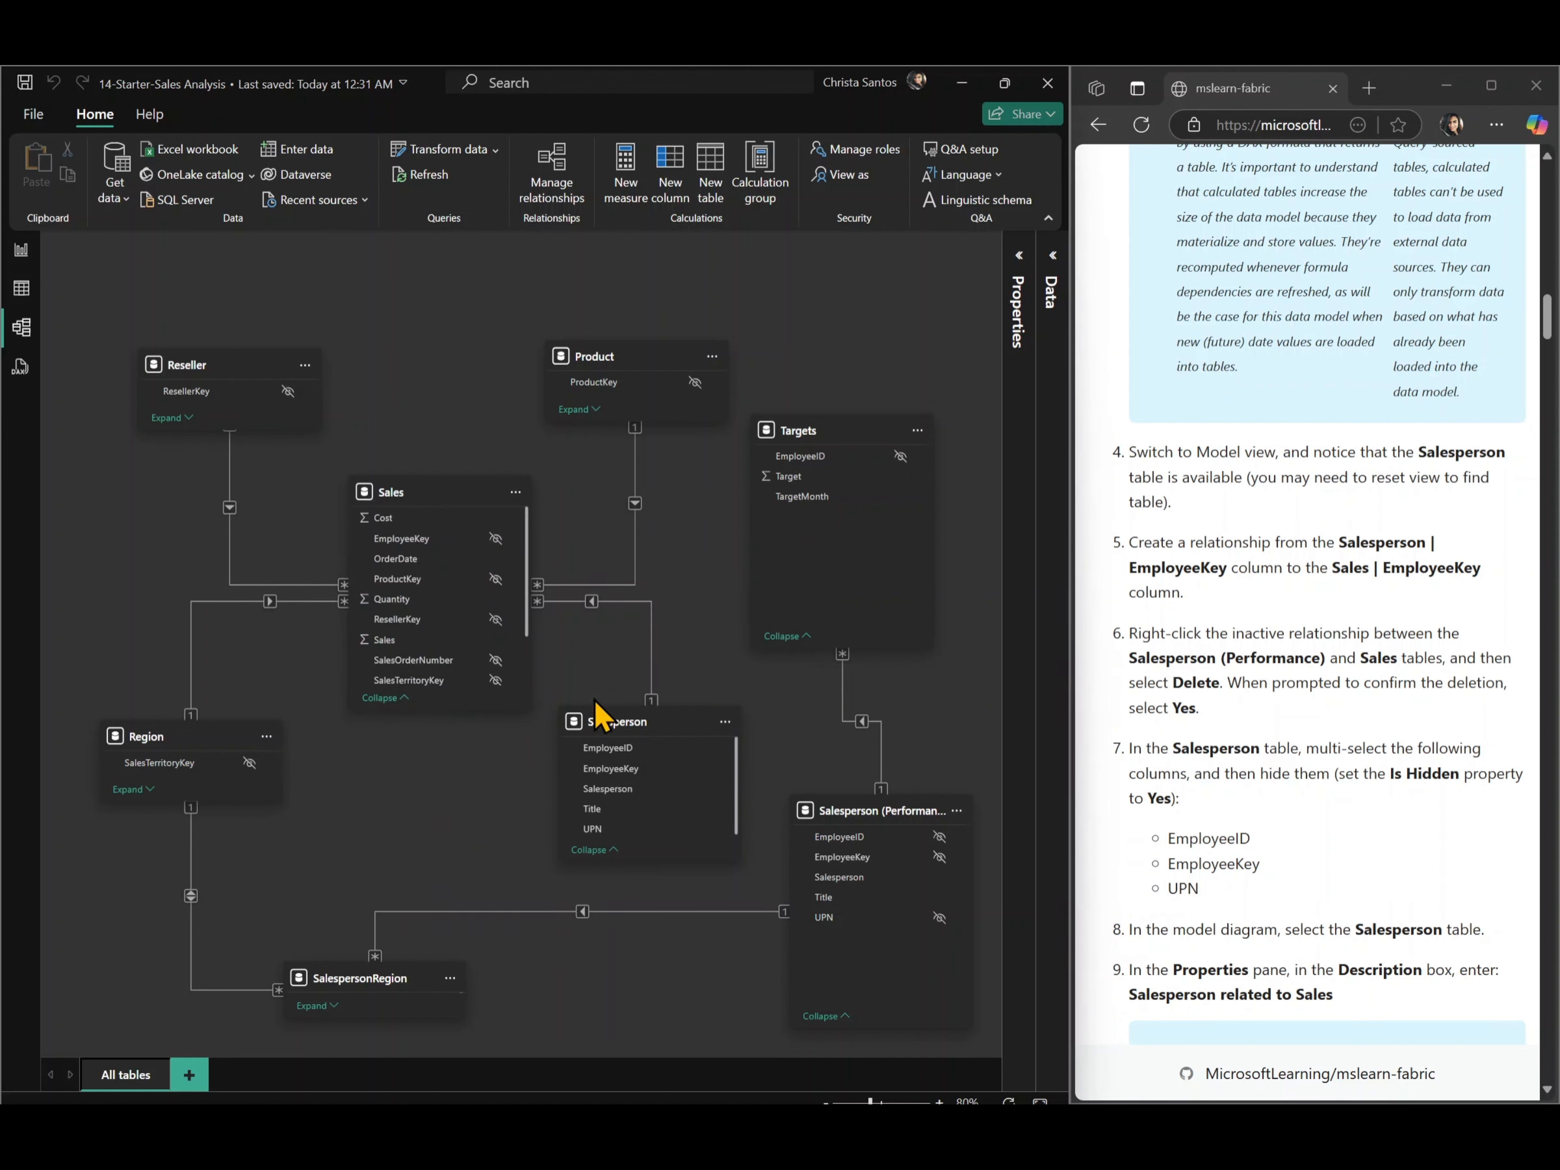
pyautogui.moveTo(641, 721); pyautogui.dragTo(611, 725)
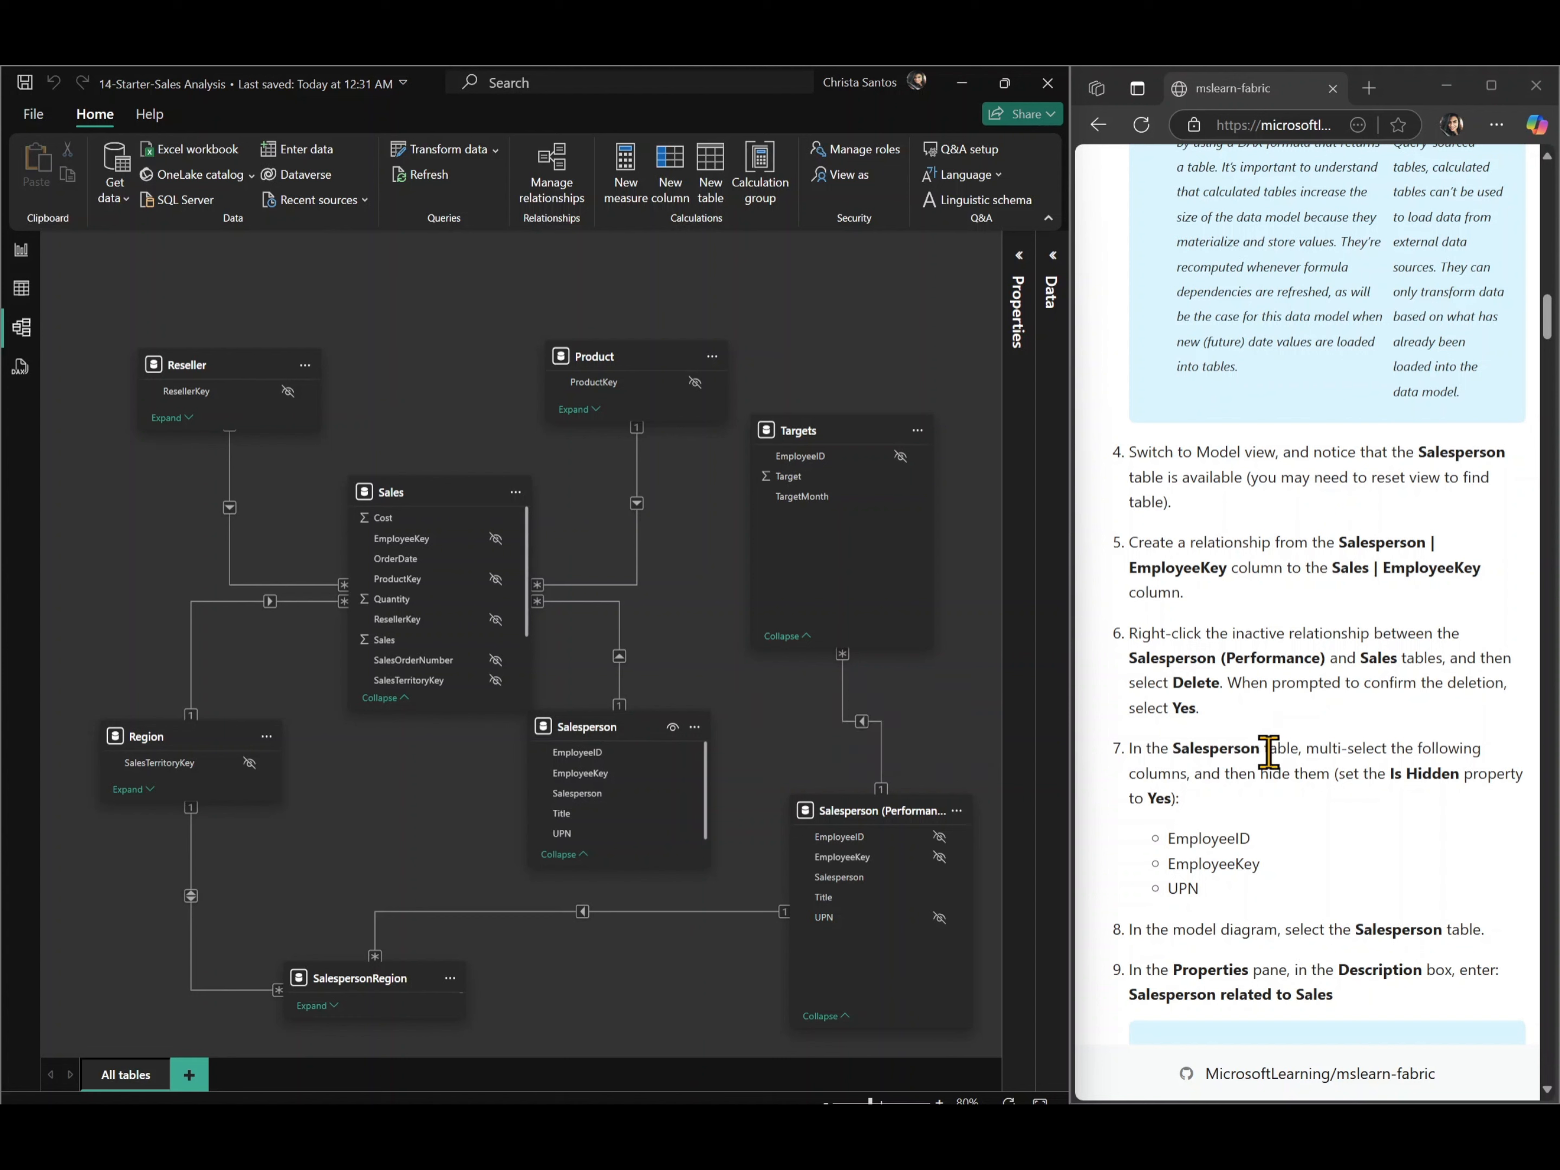
# - Hide the EmployeeID, EmployeeKey and UPN columns of the Salesperson table
pyautogui.scroll(-3, 1263, 757)
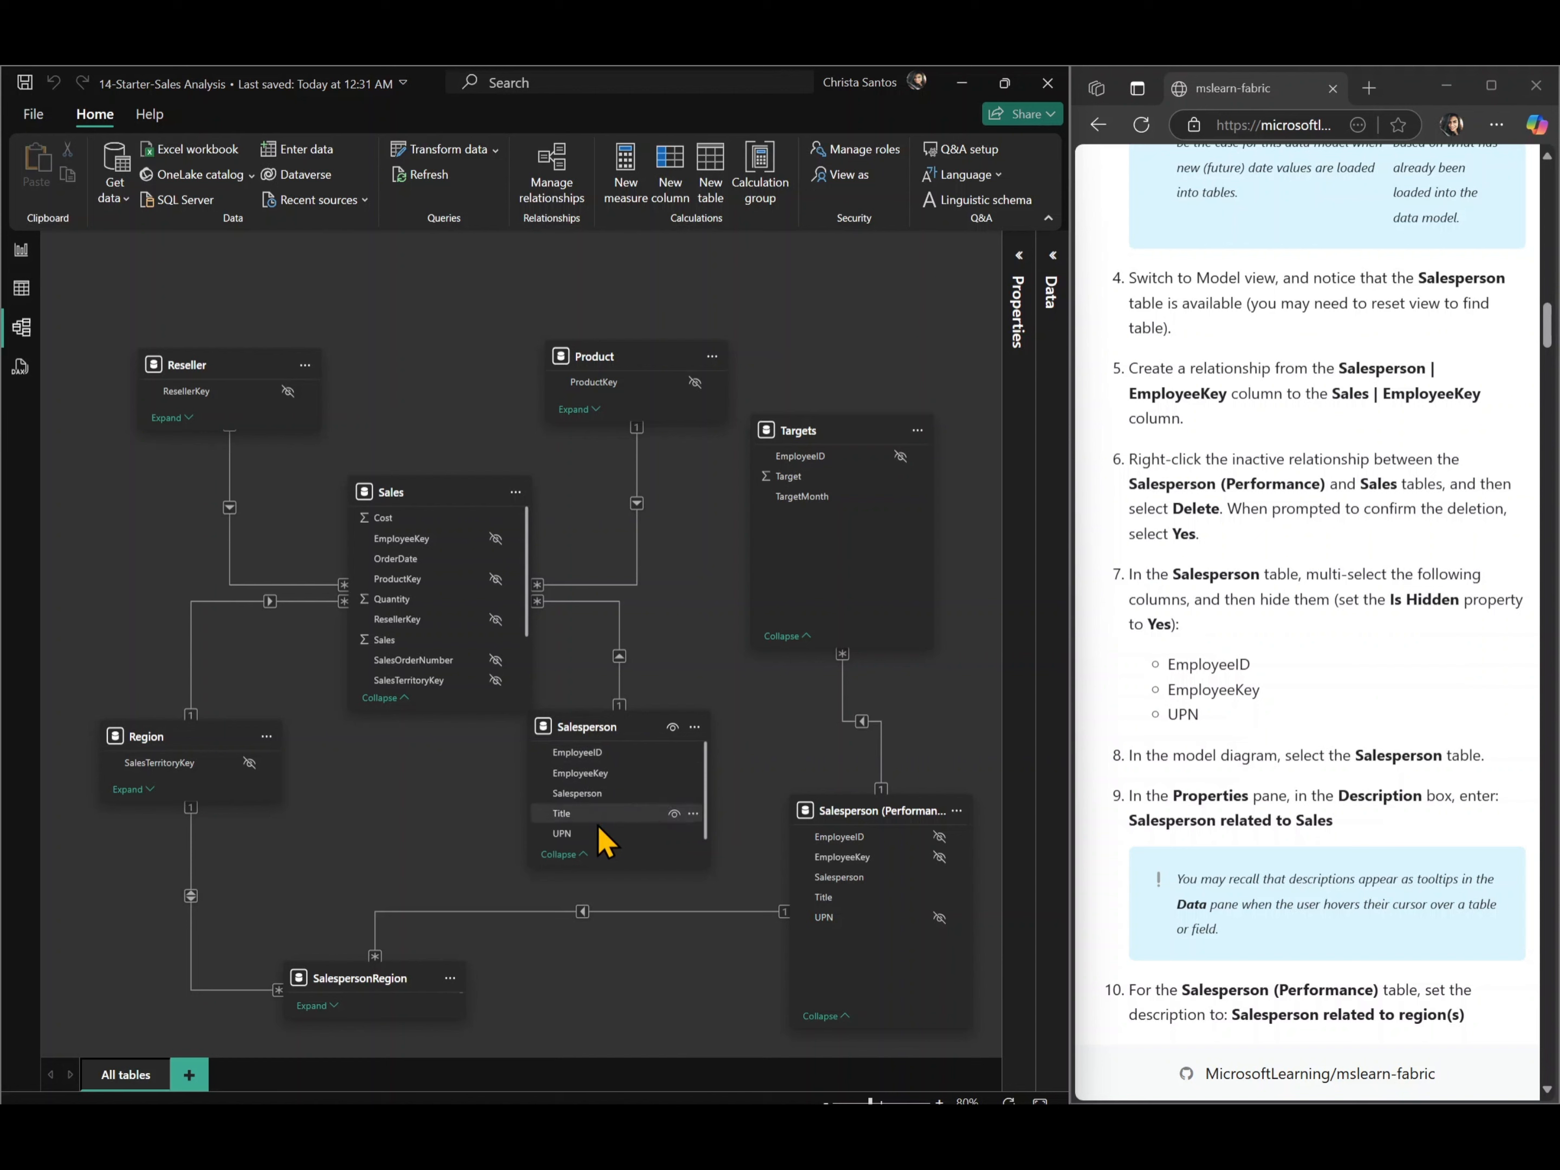
pyautogui.click(611, 757)
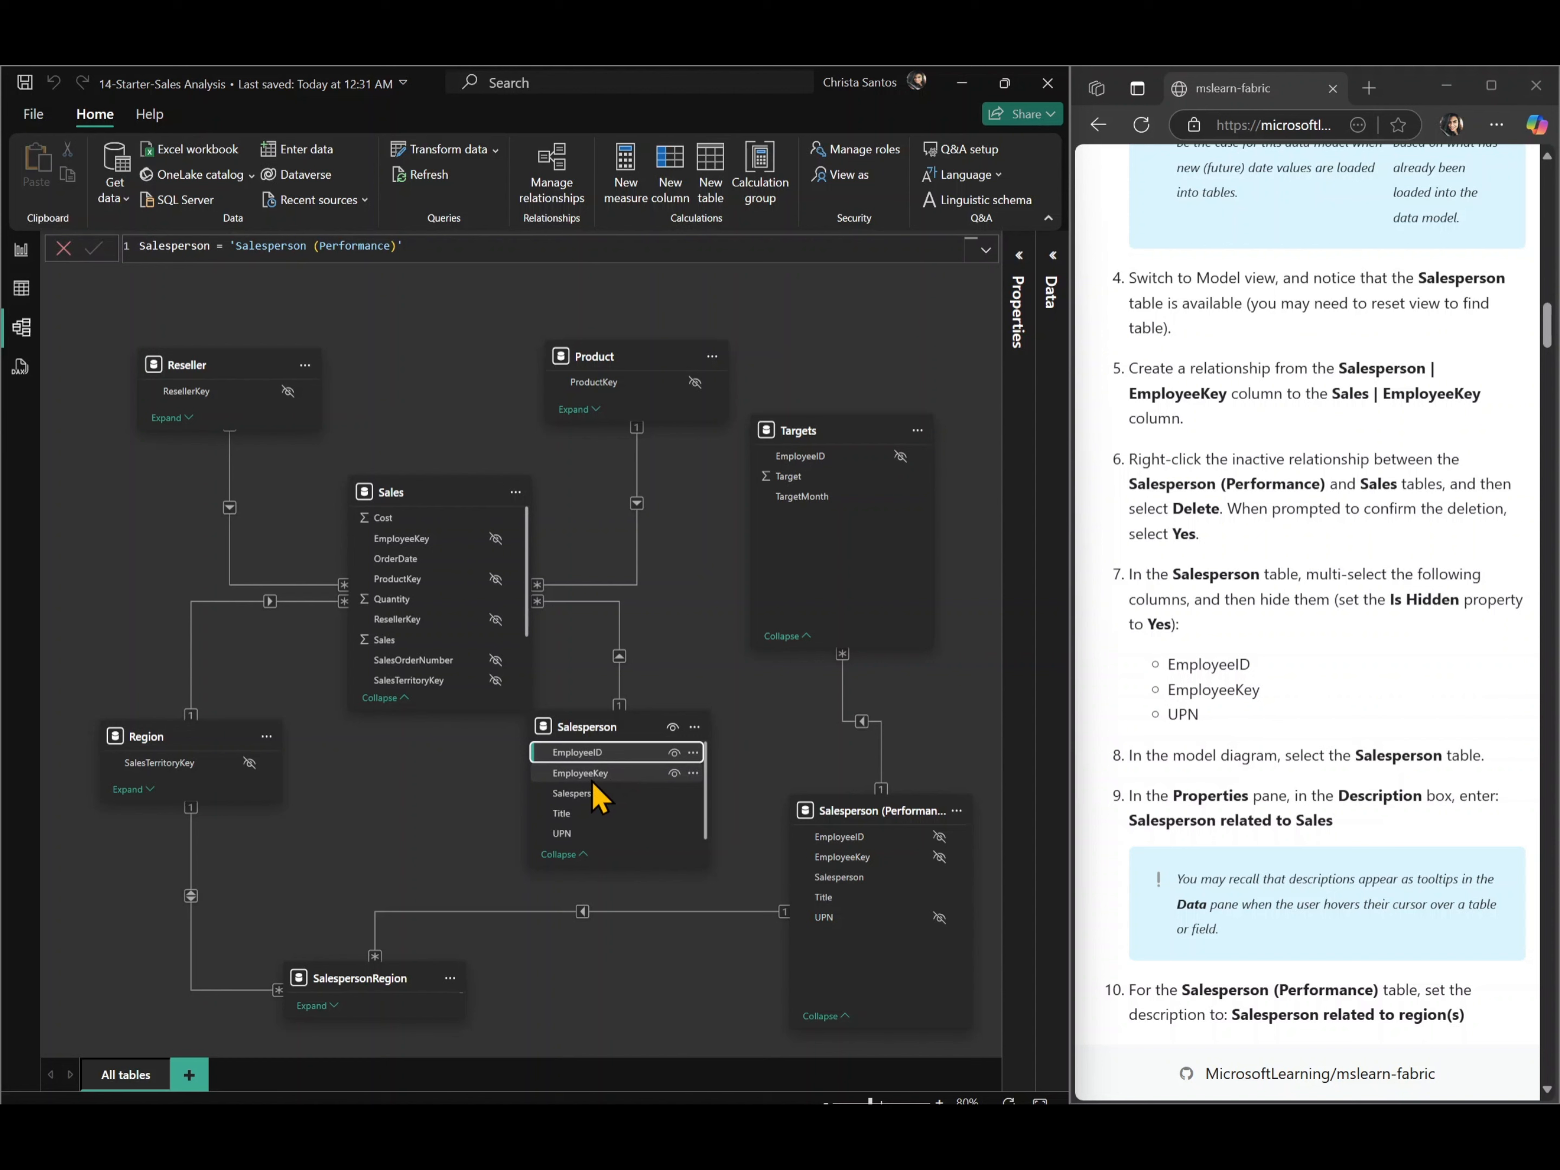
pyautogui.keyDown('ctrl'); pyautogui.click(598, 778); pyautogui.keyUp('ctrl')
pyautogui.keyDown('ctrl'); pyautogui.click(584, 835); pyautogui.keyUp('ctrl')
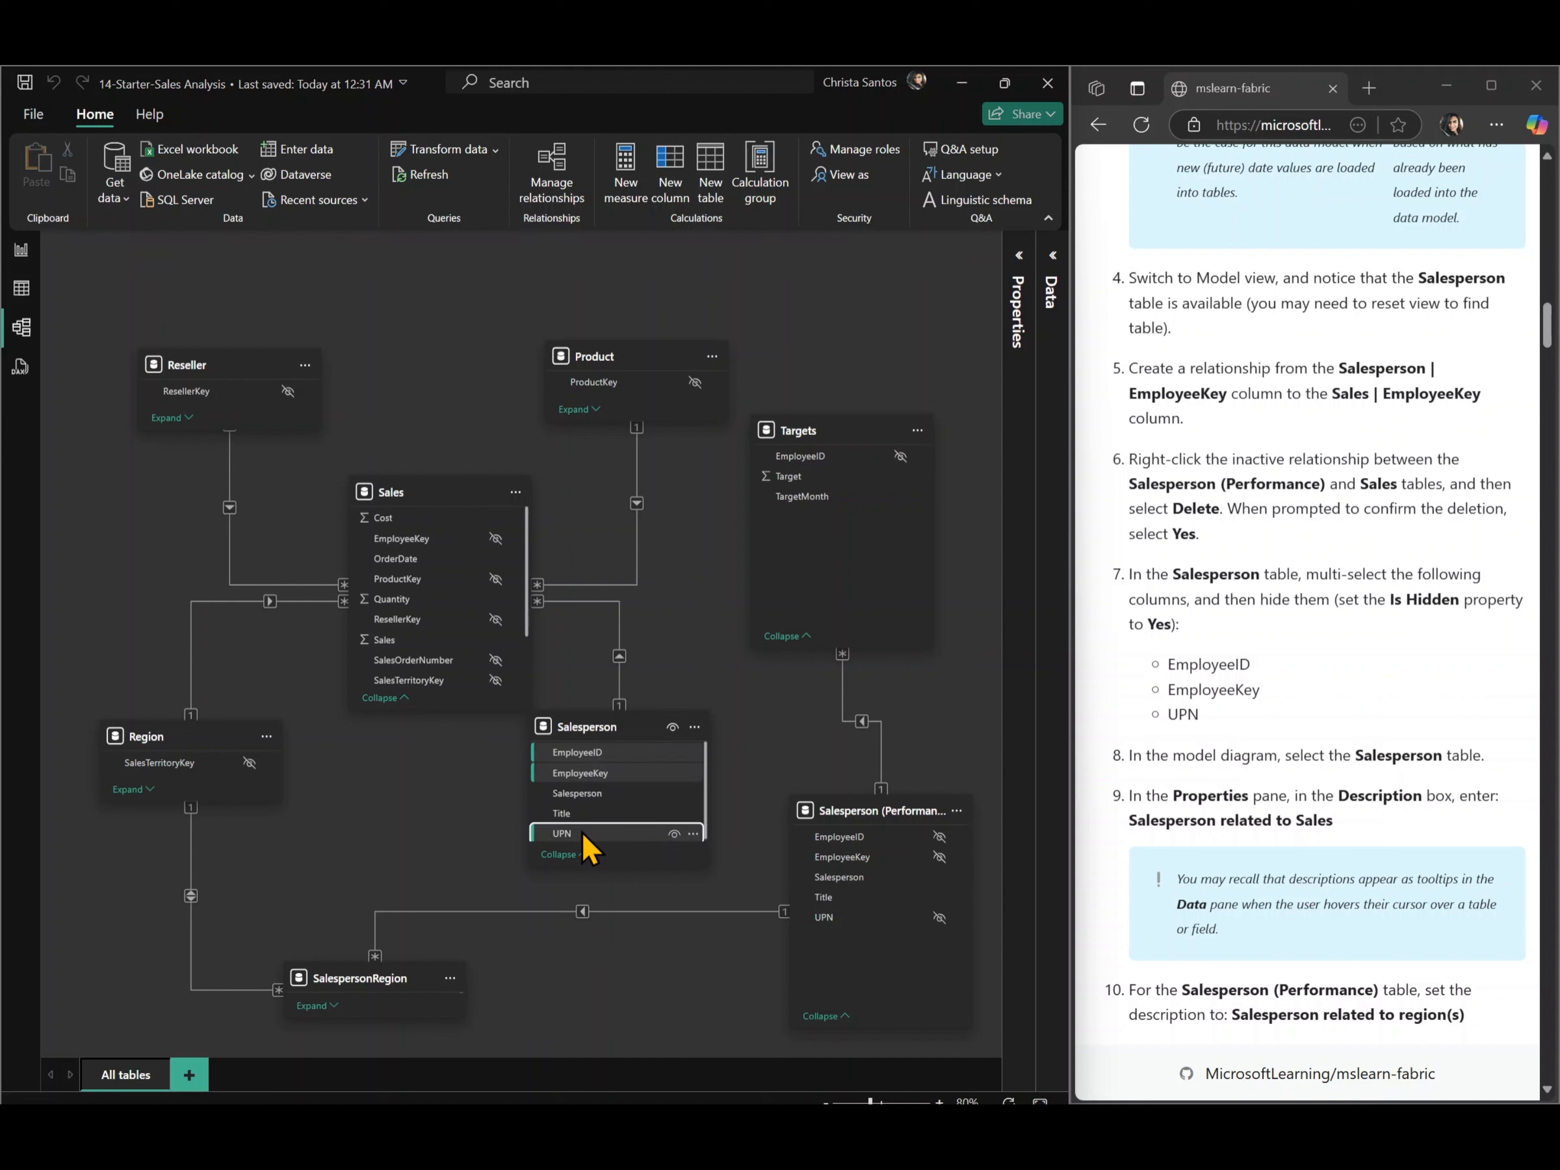
pyautogui.click(673, 833)
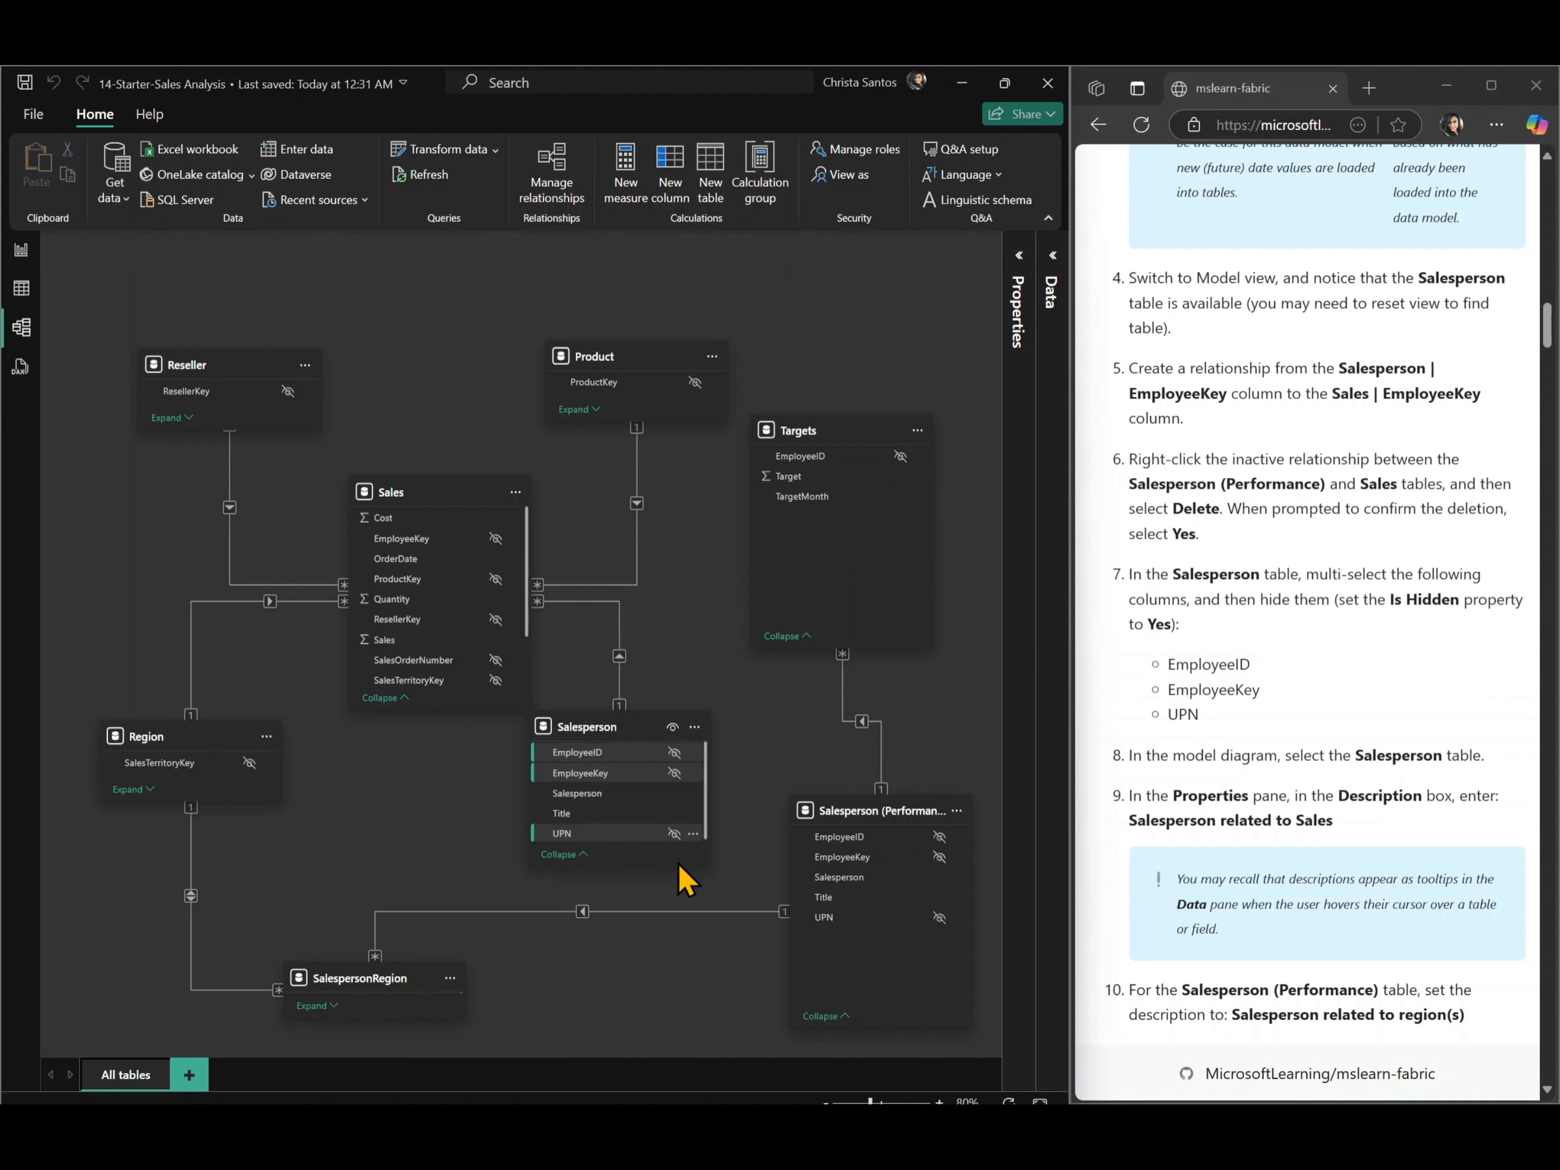
pyautogui.click(743, 797)
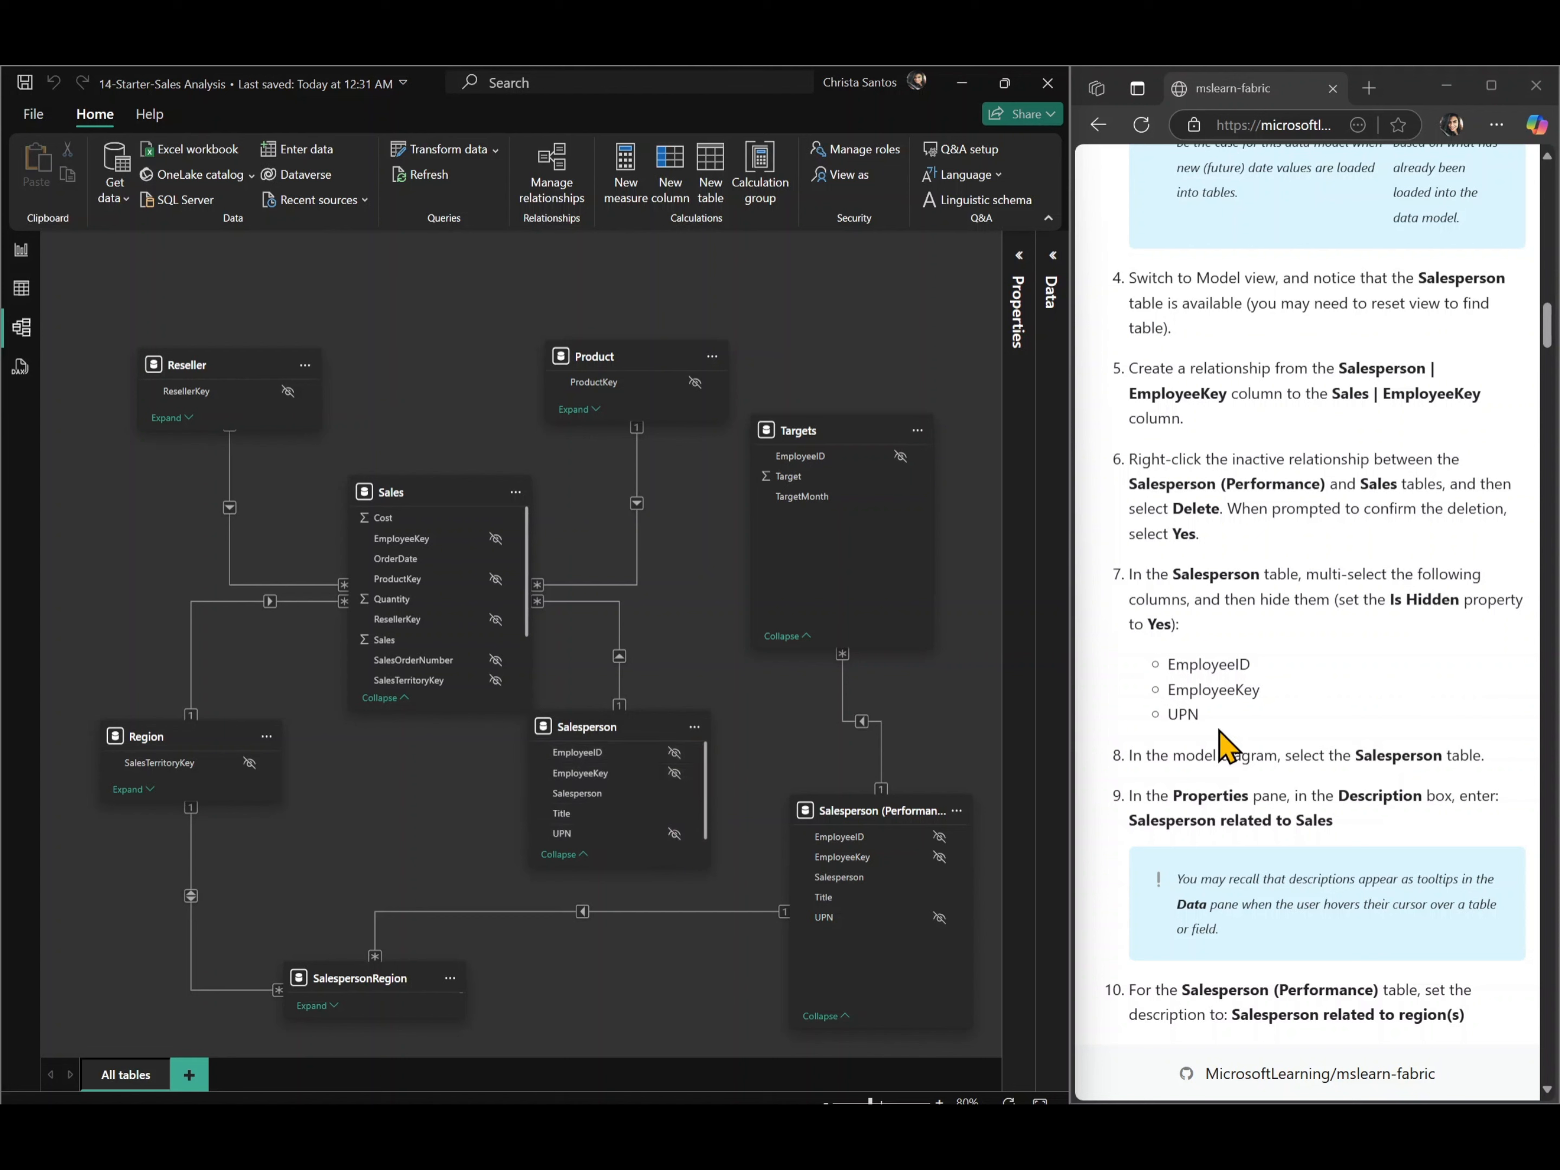
# - Set the Salesperson table's description to "Salesperson related to Sales", copied from the lab instructions
pyautogui.scroll(-2, 1225, 744)
pyautogui.scroll(-1, 1221, 747)
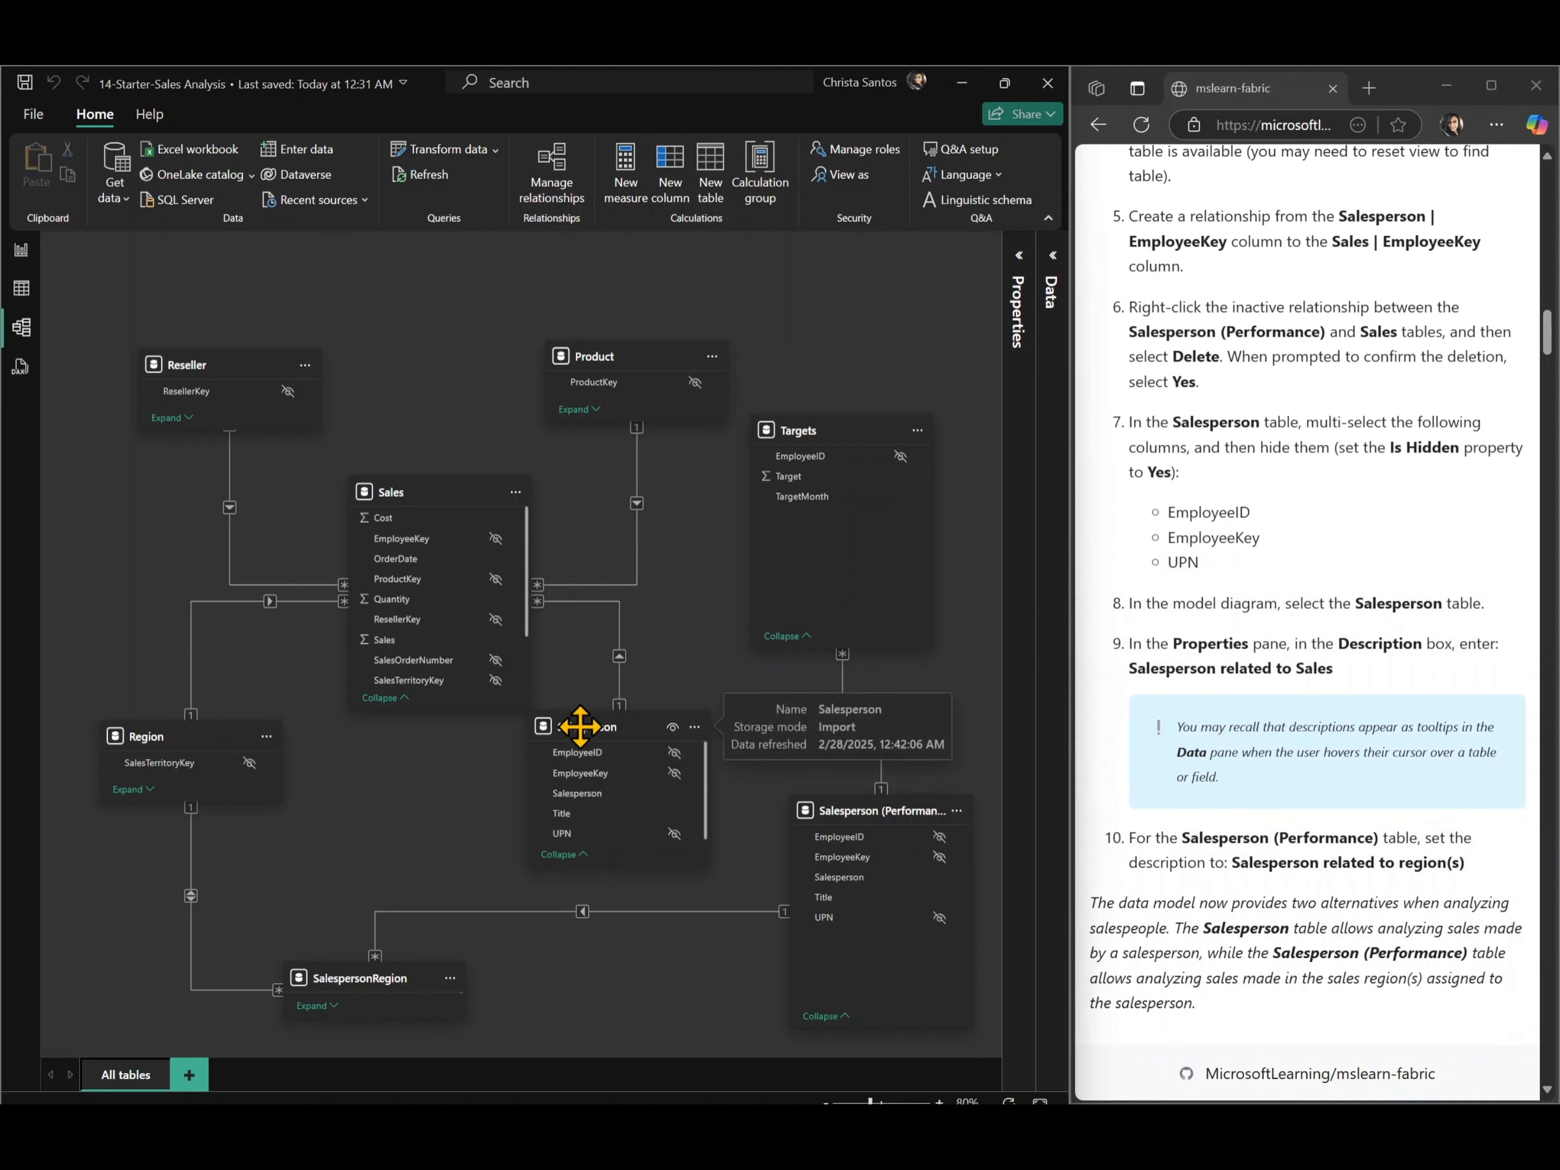
pyautogui.click(601, 723)
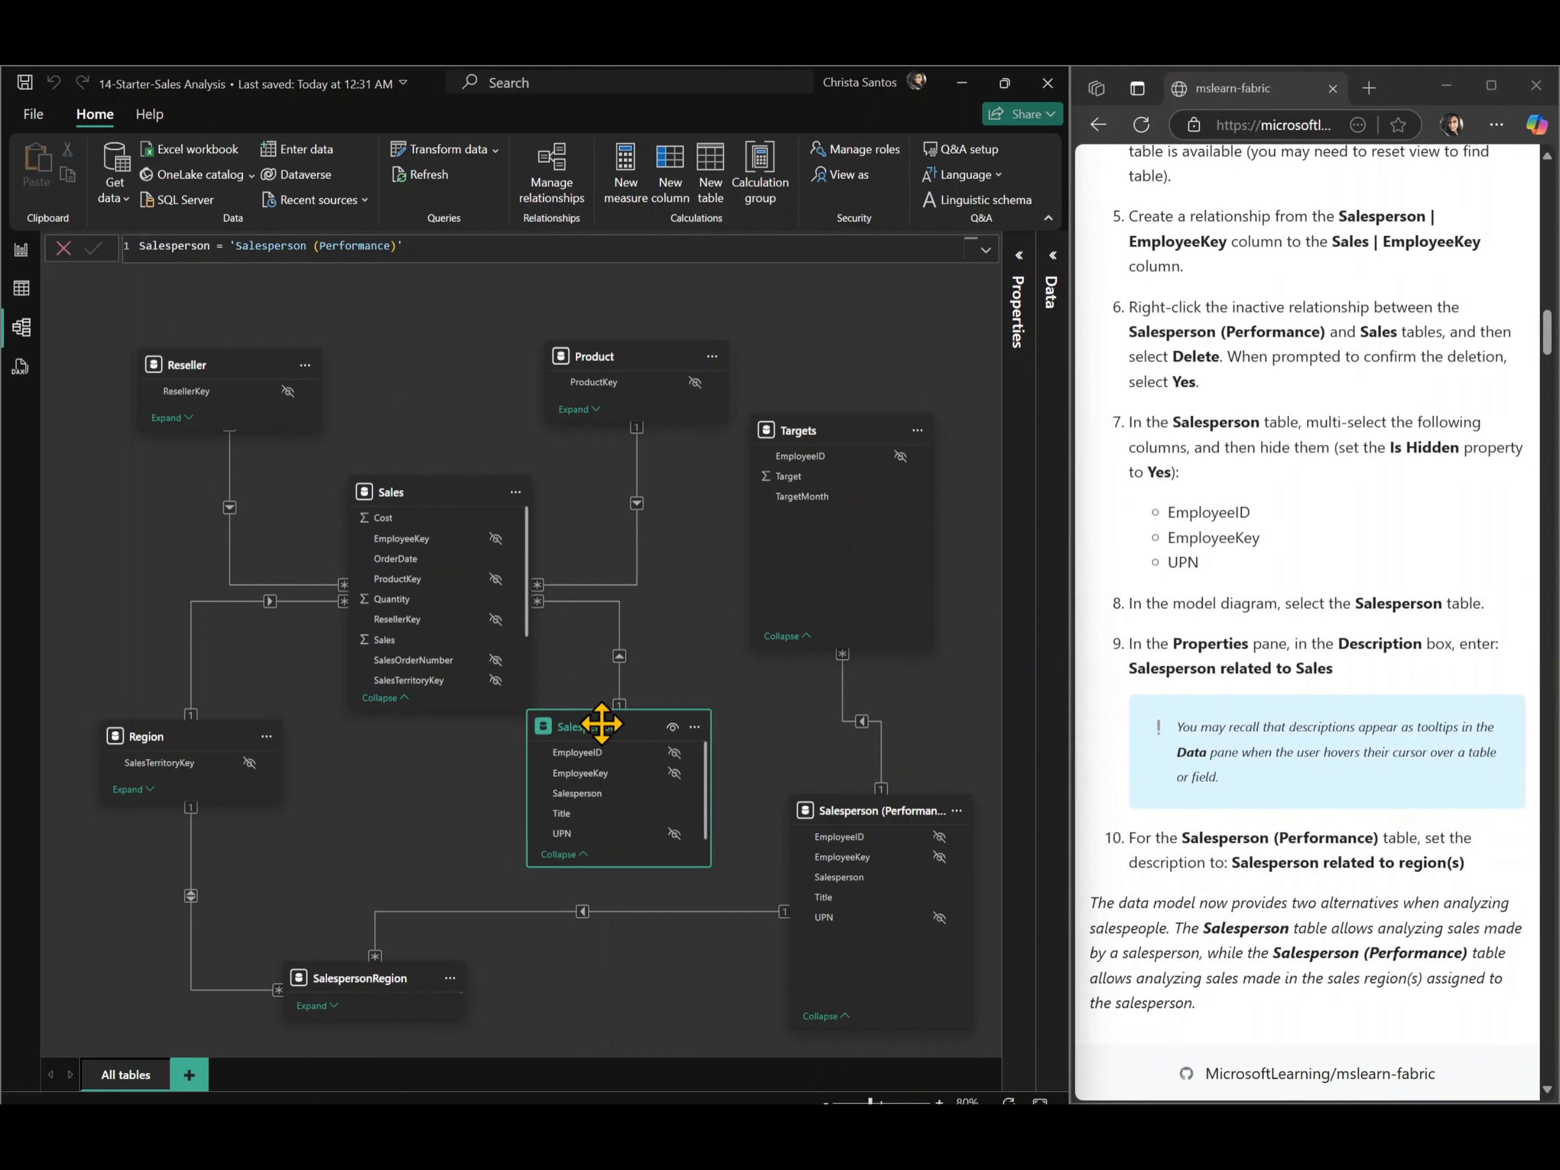
pyautogui.click(1018, 275)
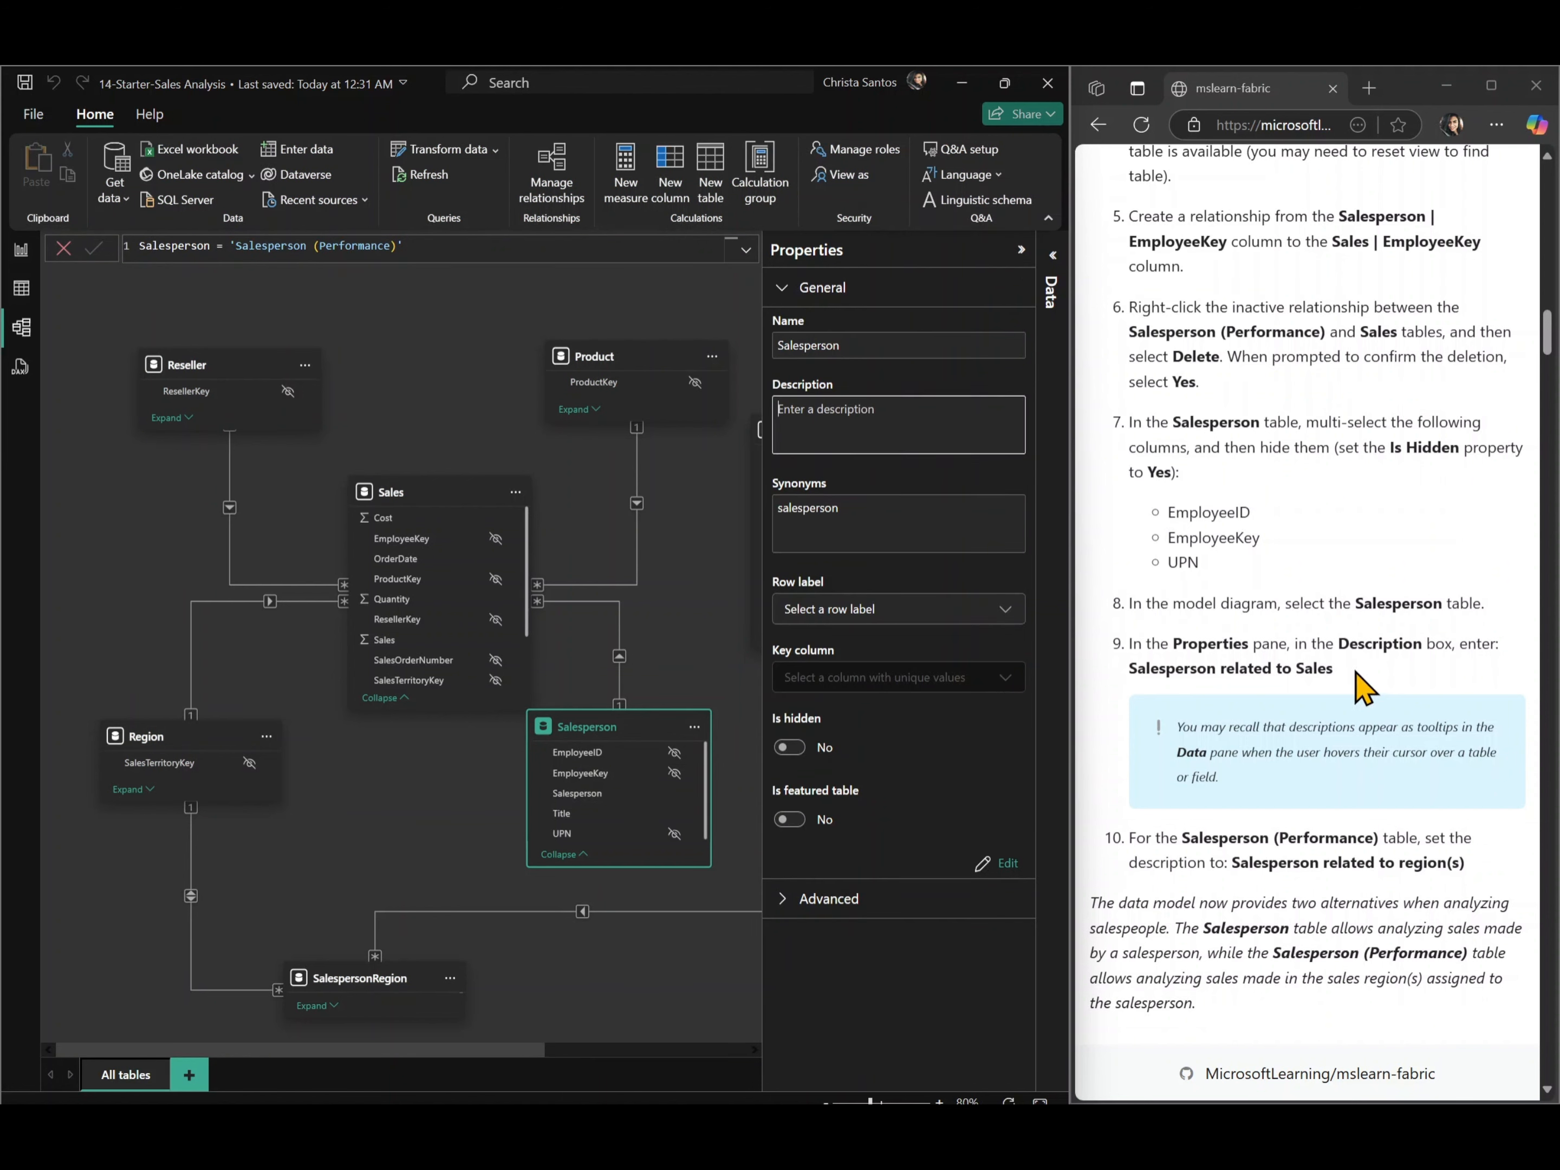
pyautogui.click(1296, 675)
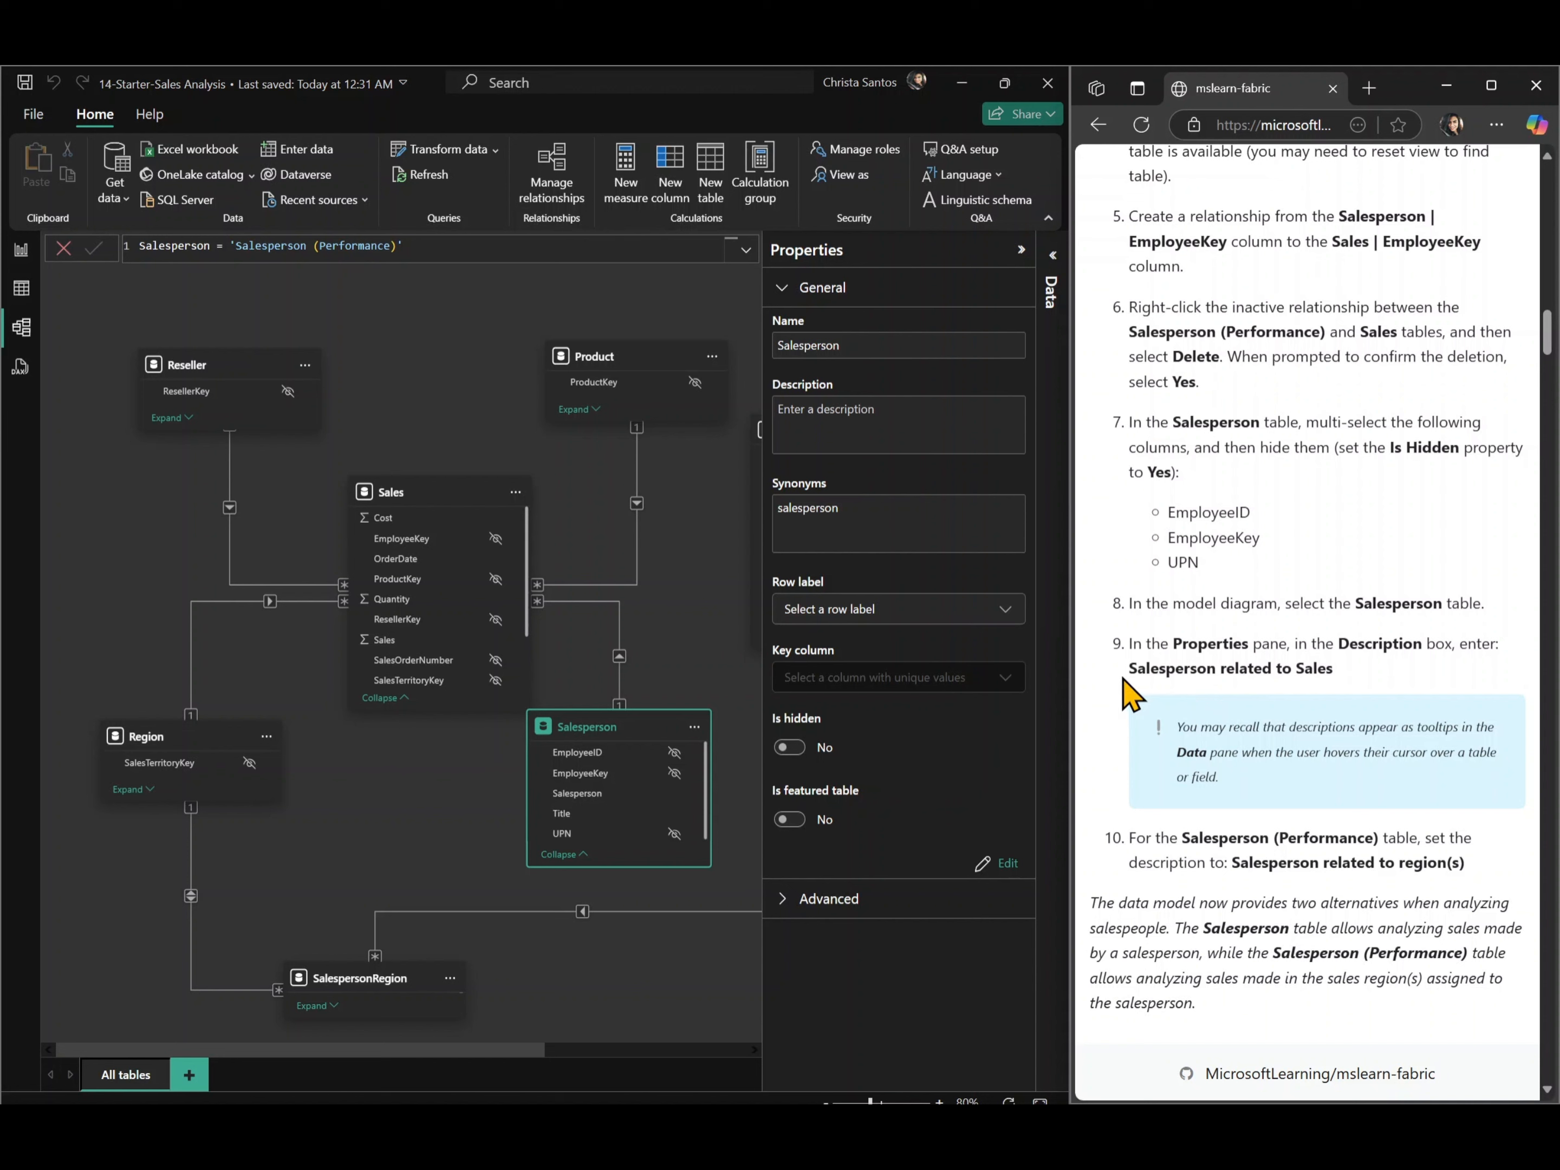
pyautogui.doubleClick(1252, 672)
pyautogui.click(1253, 675)
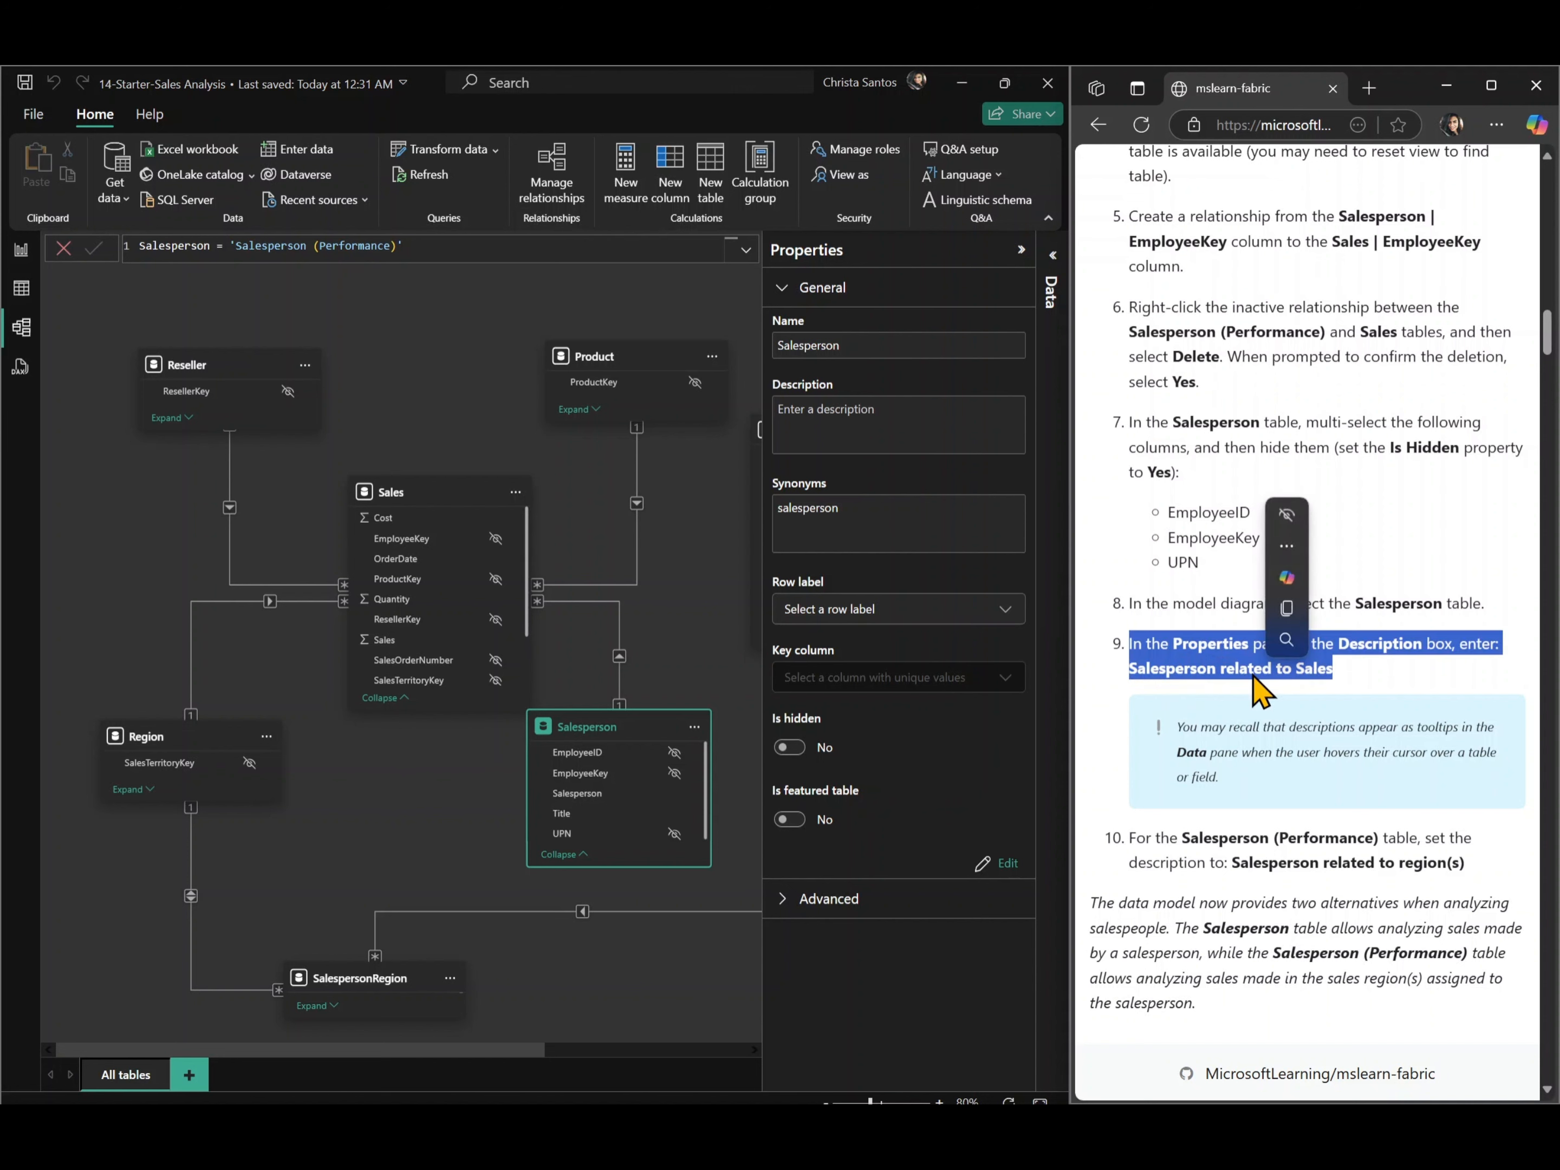
pyautogui.click(1351, 677)
pyautogui.moveTo(1345, 672); pyautogui.dragTo(1129, 680)
pyautogui.hotkey('ctrl', 'c')
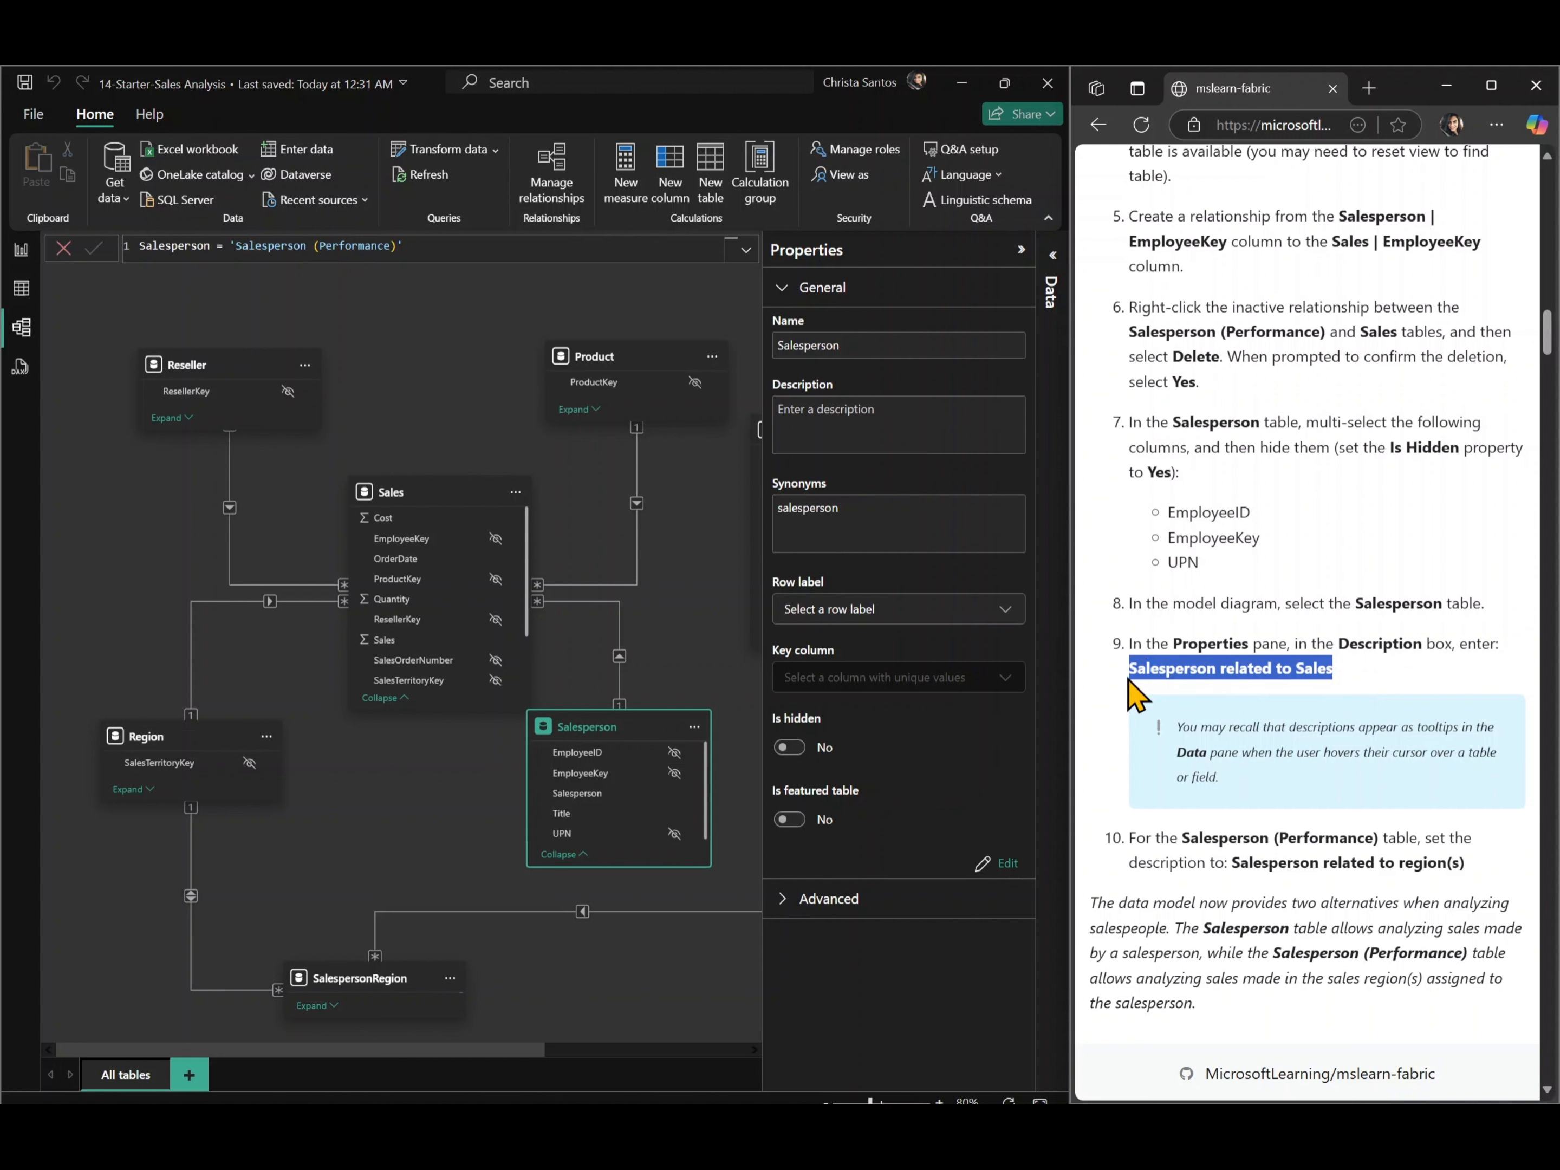
pyautogui.click(905, 418)
pyautogui.hotkey('ctrl', 'v')
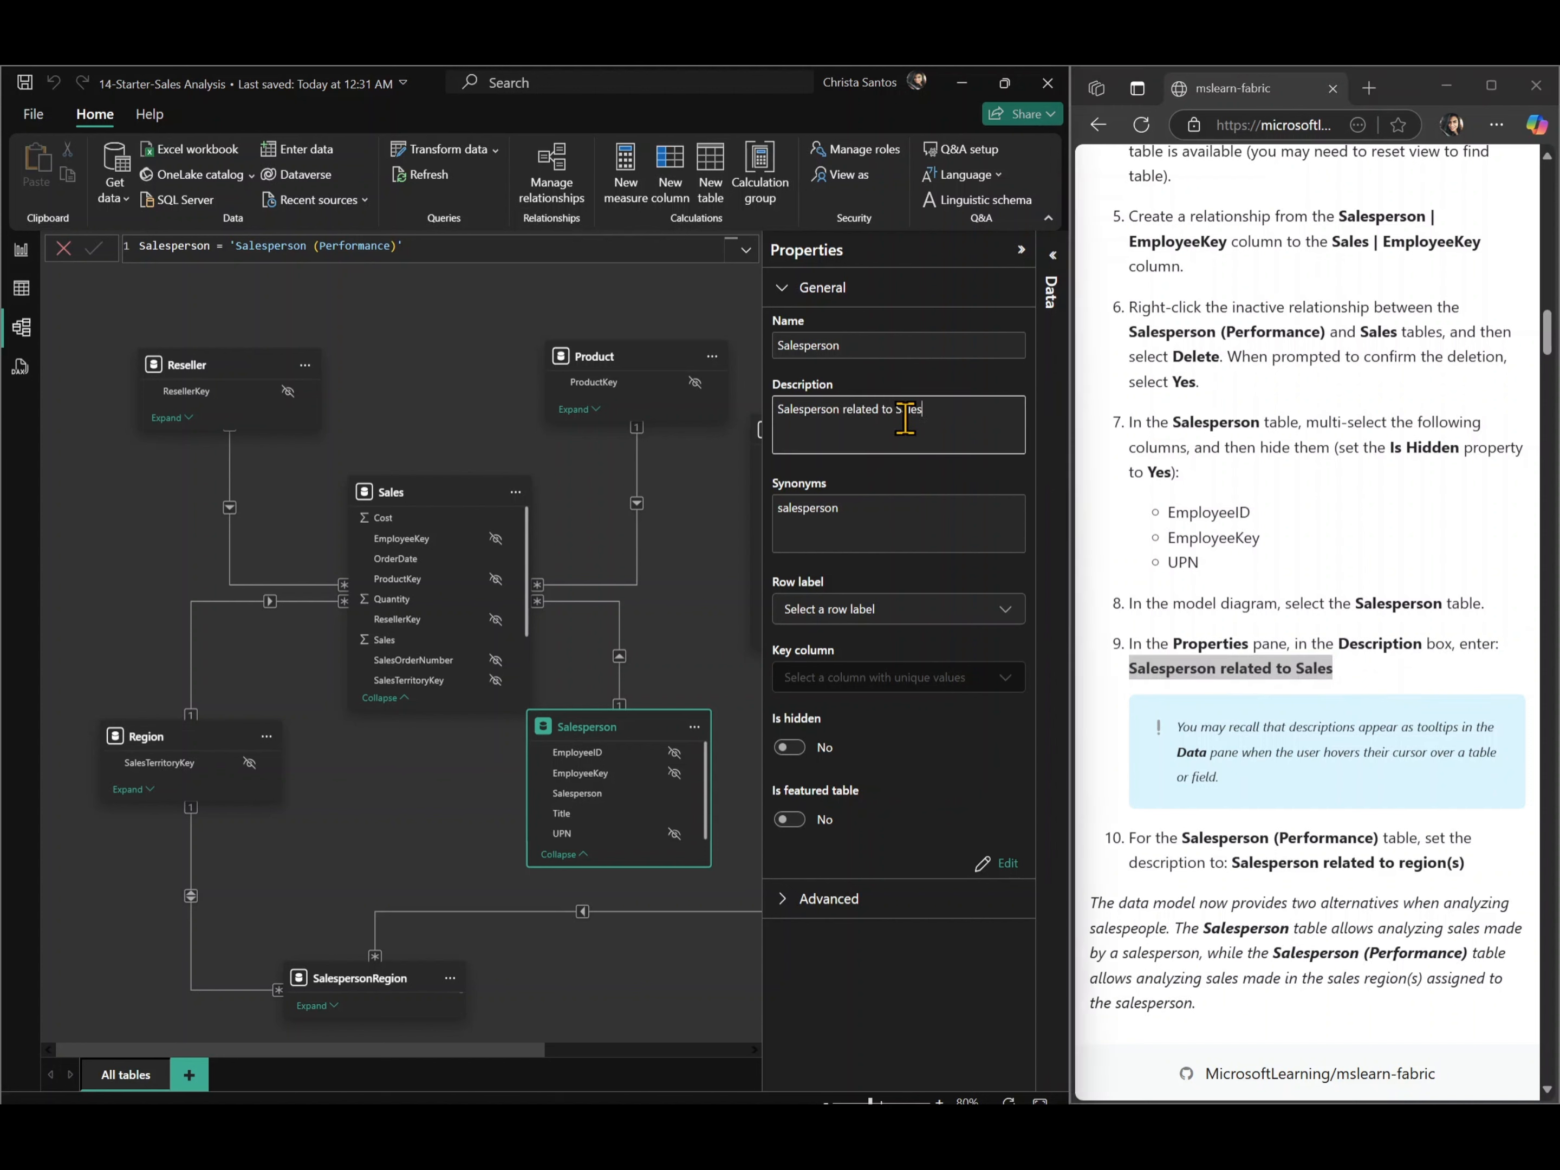
# - Set the Salesperson (Performance) table's description to "Salesperson related to region(s)", copied from the lab instructions
pyautogui.click(1341, 788)
pyautogui.scroll(-2, 1341, 788)
pyautogui.scroll(-2, 1341, 787)
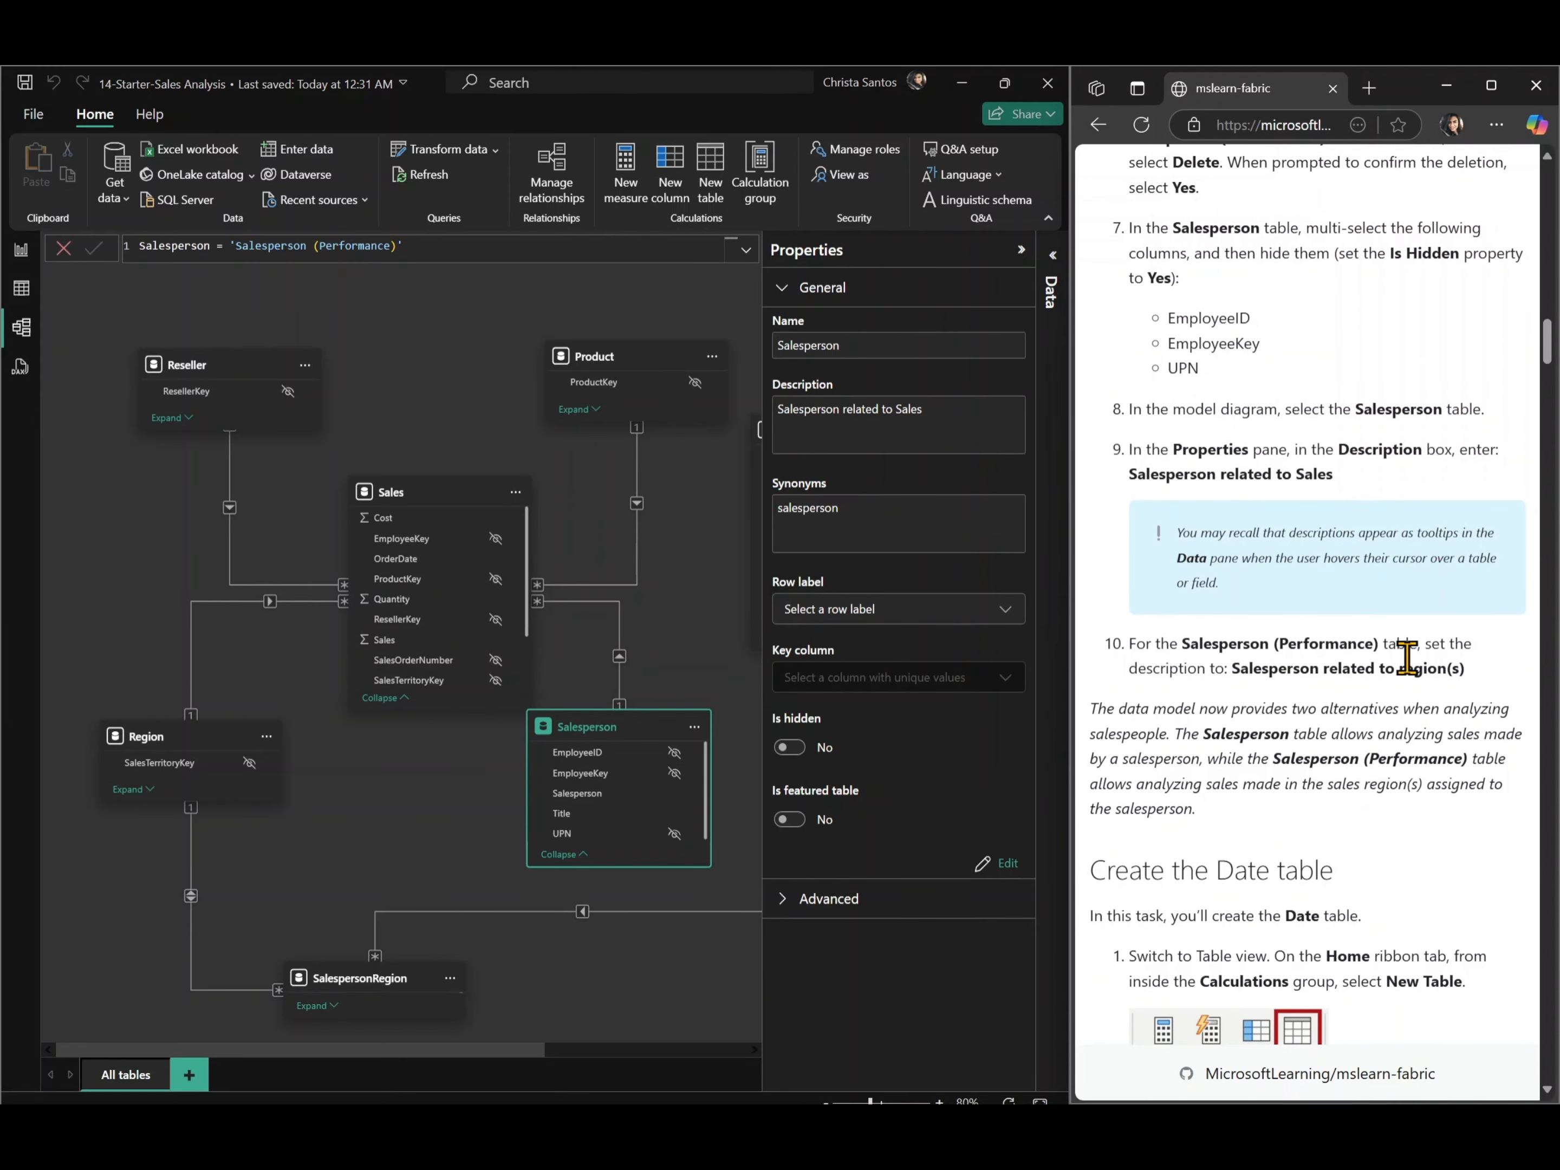
pyautogui.moveTo(1465, 669); pyautogui.dragTo(1236, 676)
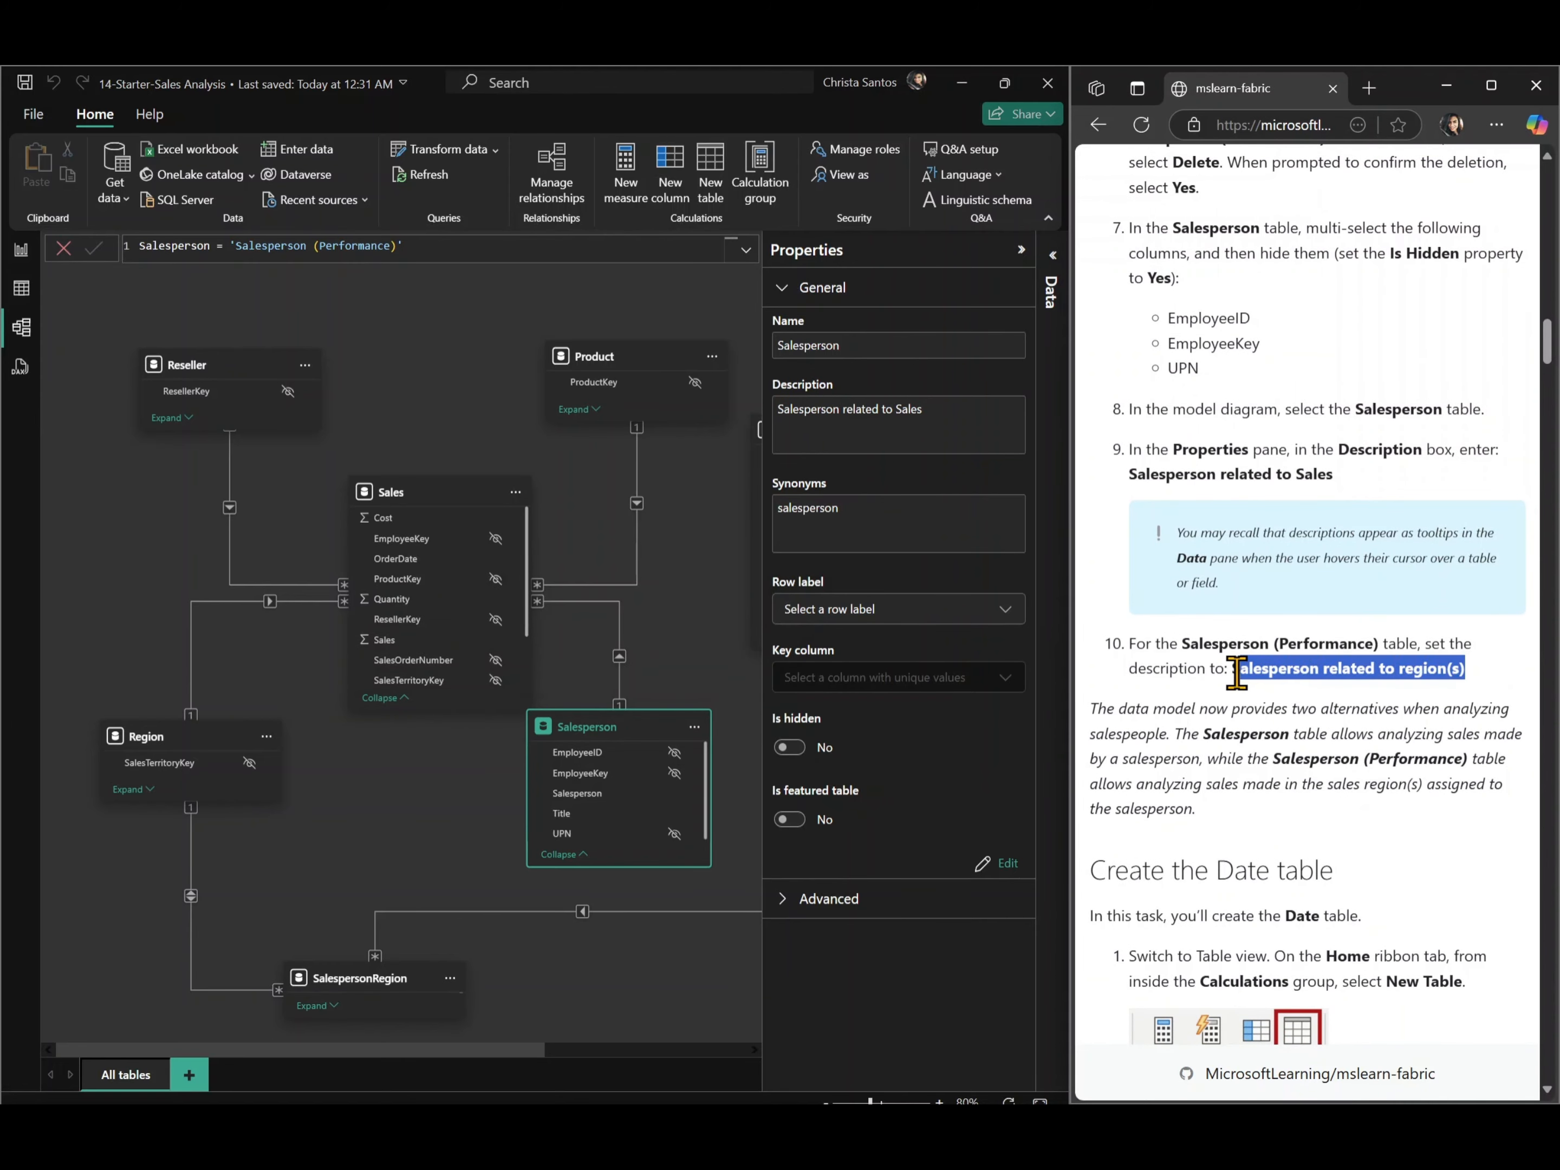
pyautogui.hotkey('ctrl', 'c')
pyautogui.click(1321, 703)
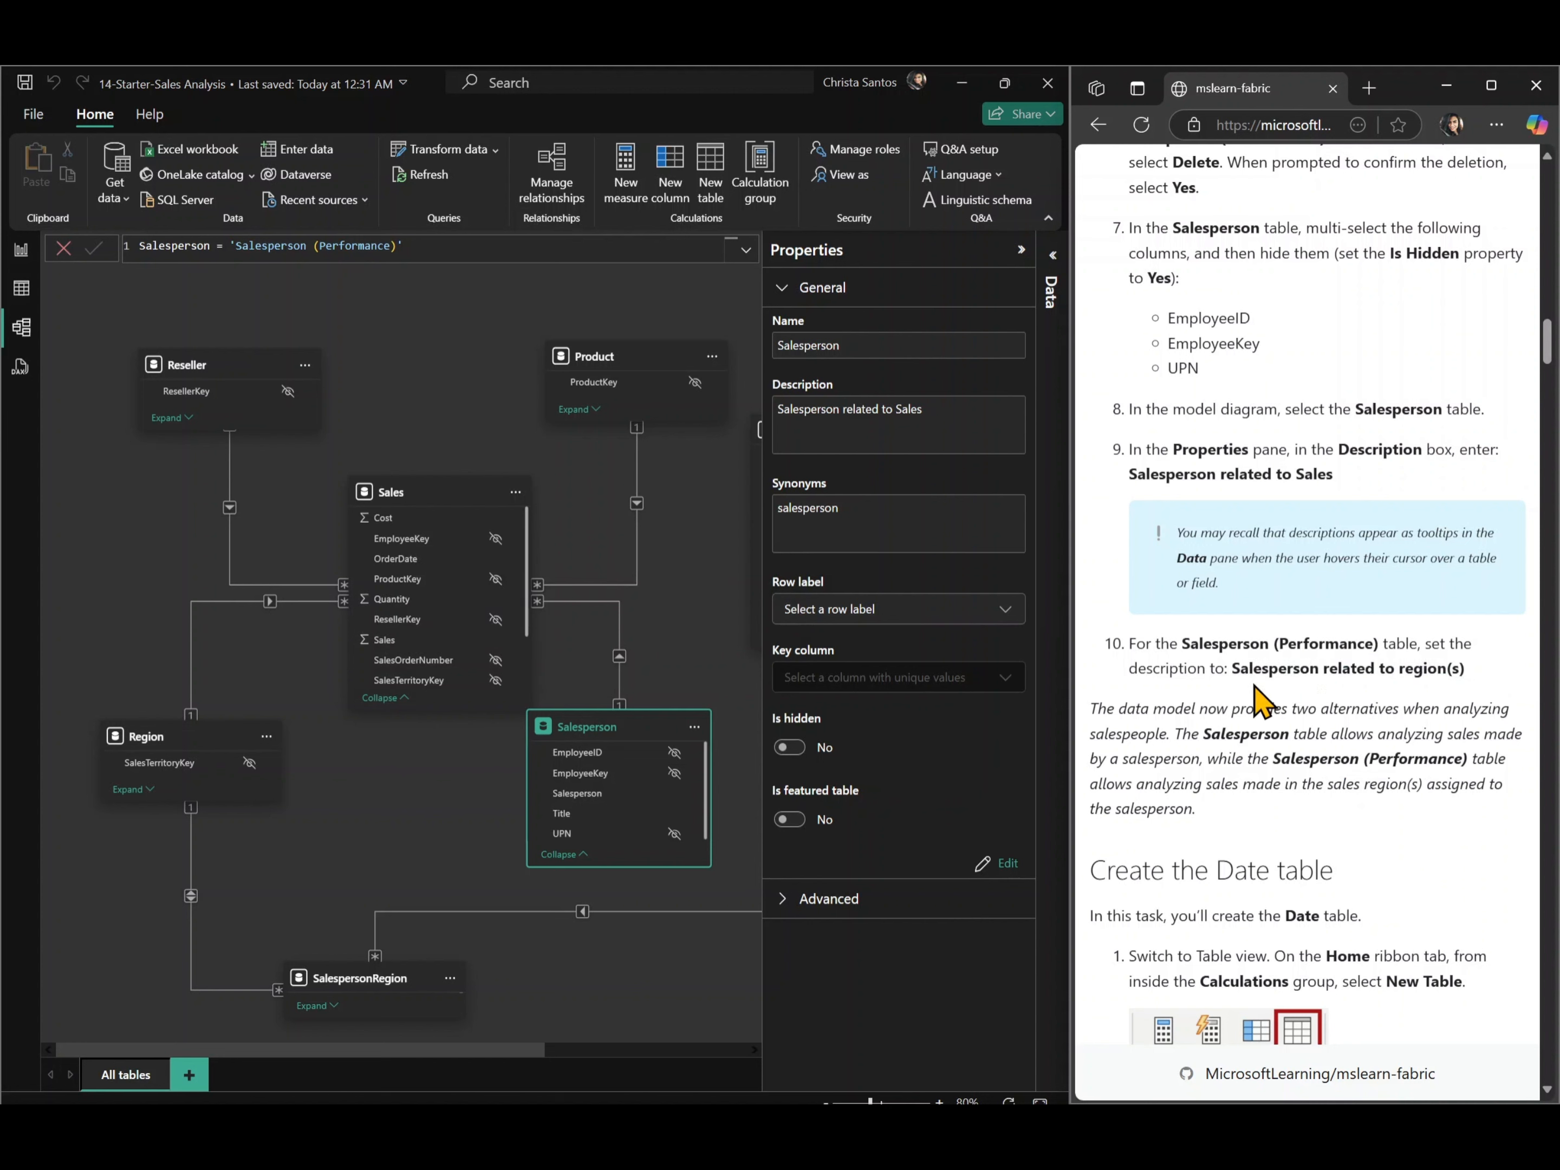
pyautogui.click(683, 643)
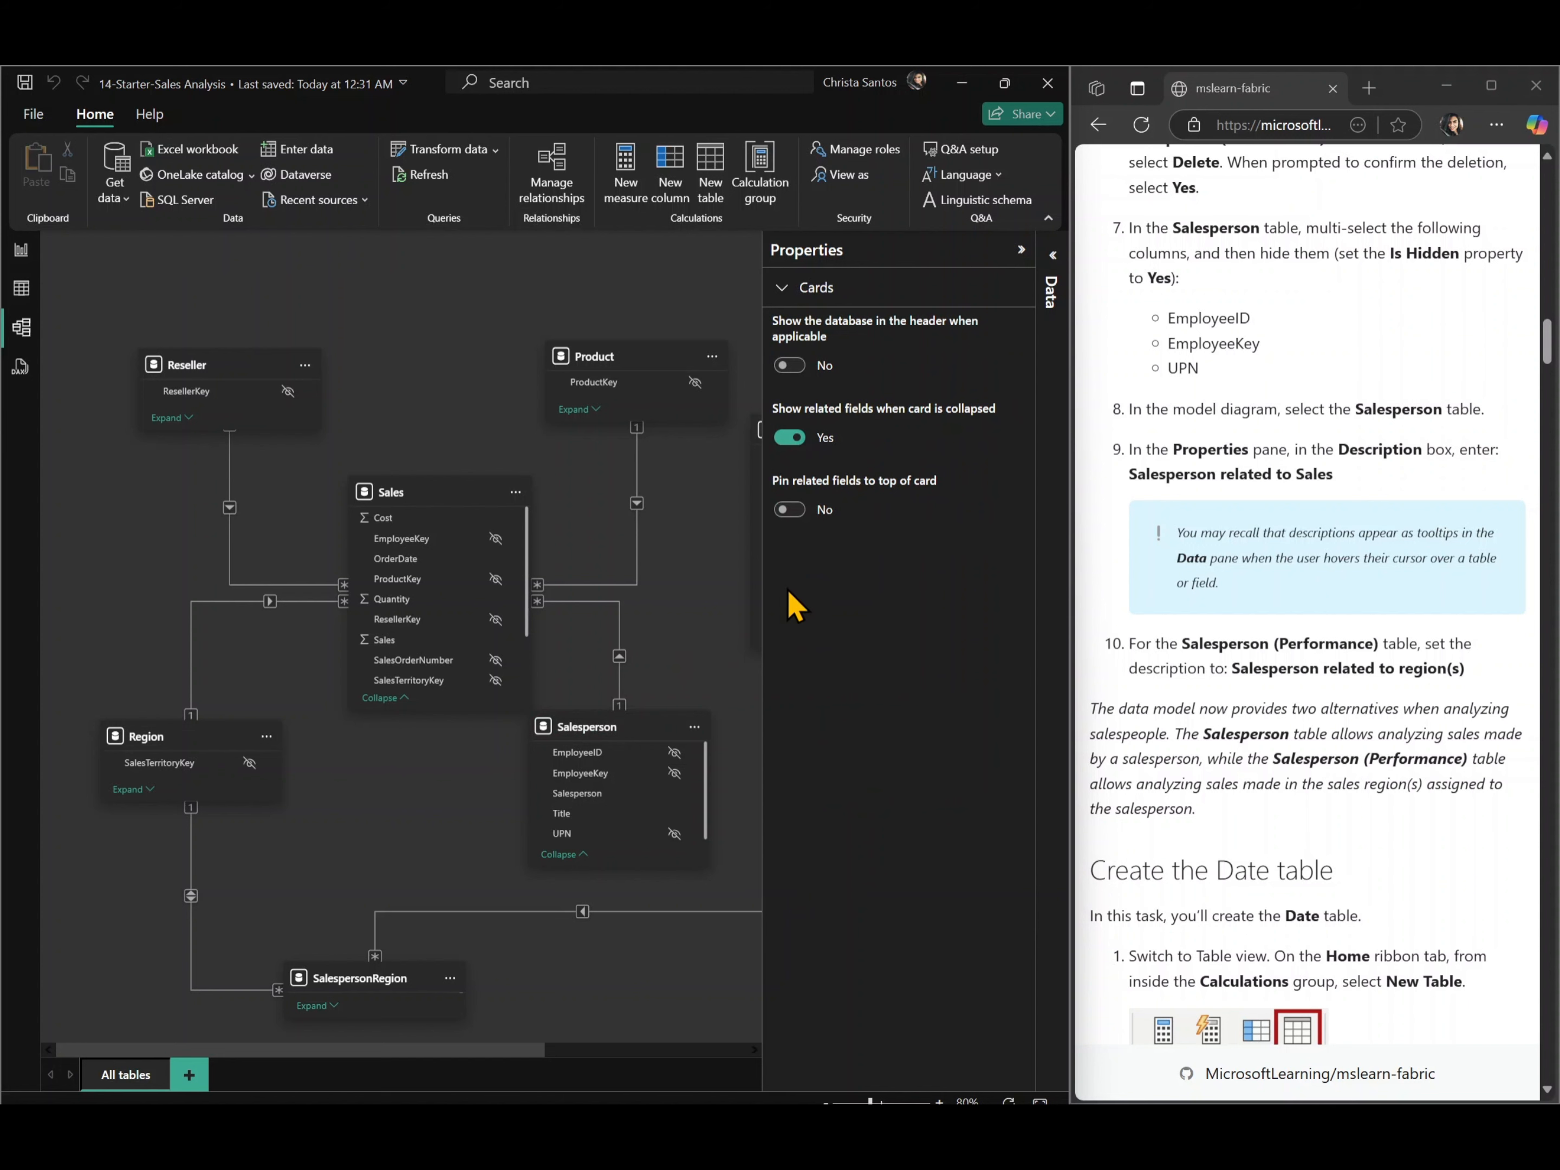
pyautogui.hscroll(5, 661, 986)
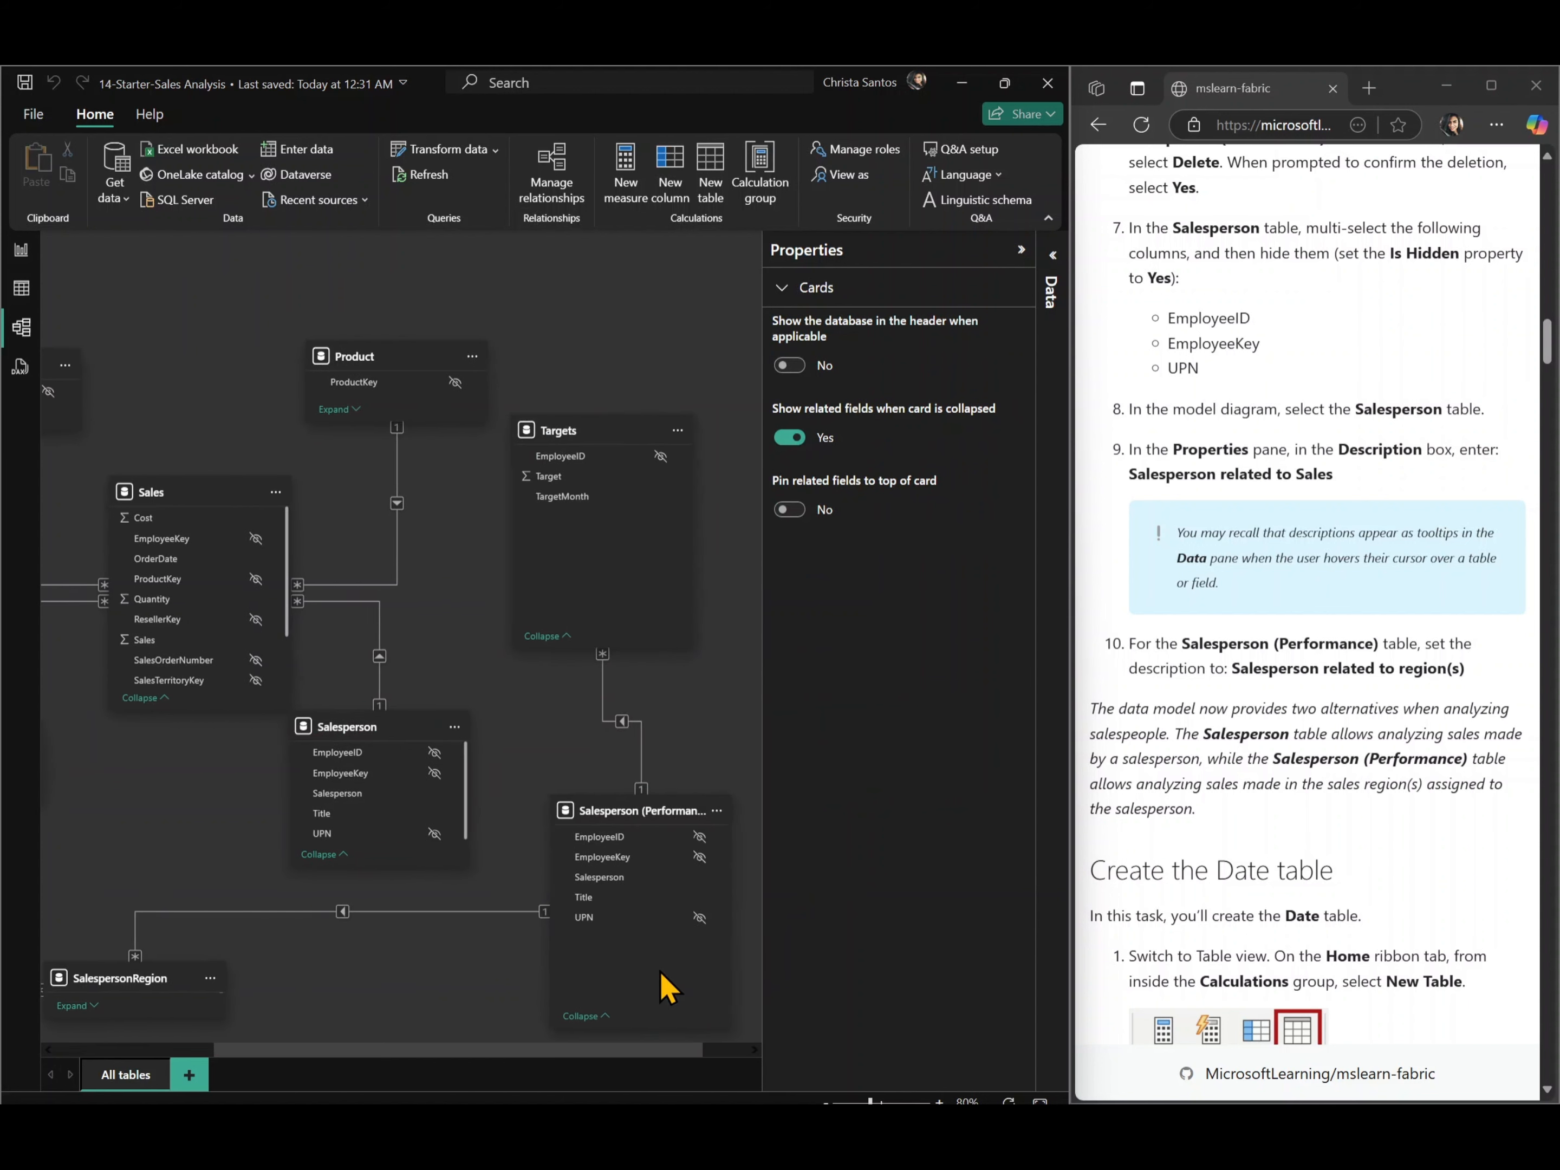
pyautogui.click(629, 810)
pyautogui.click(830, 426)
pyautogui.hotkey('ctrl', 'v')
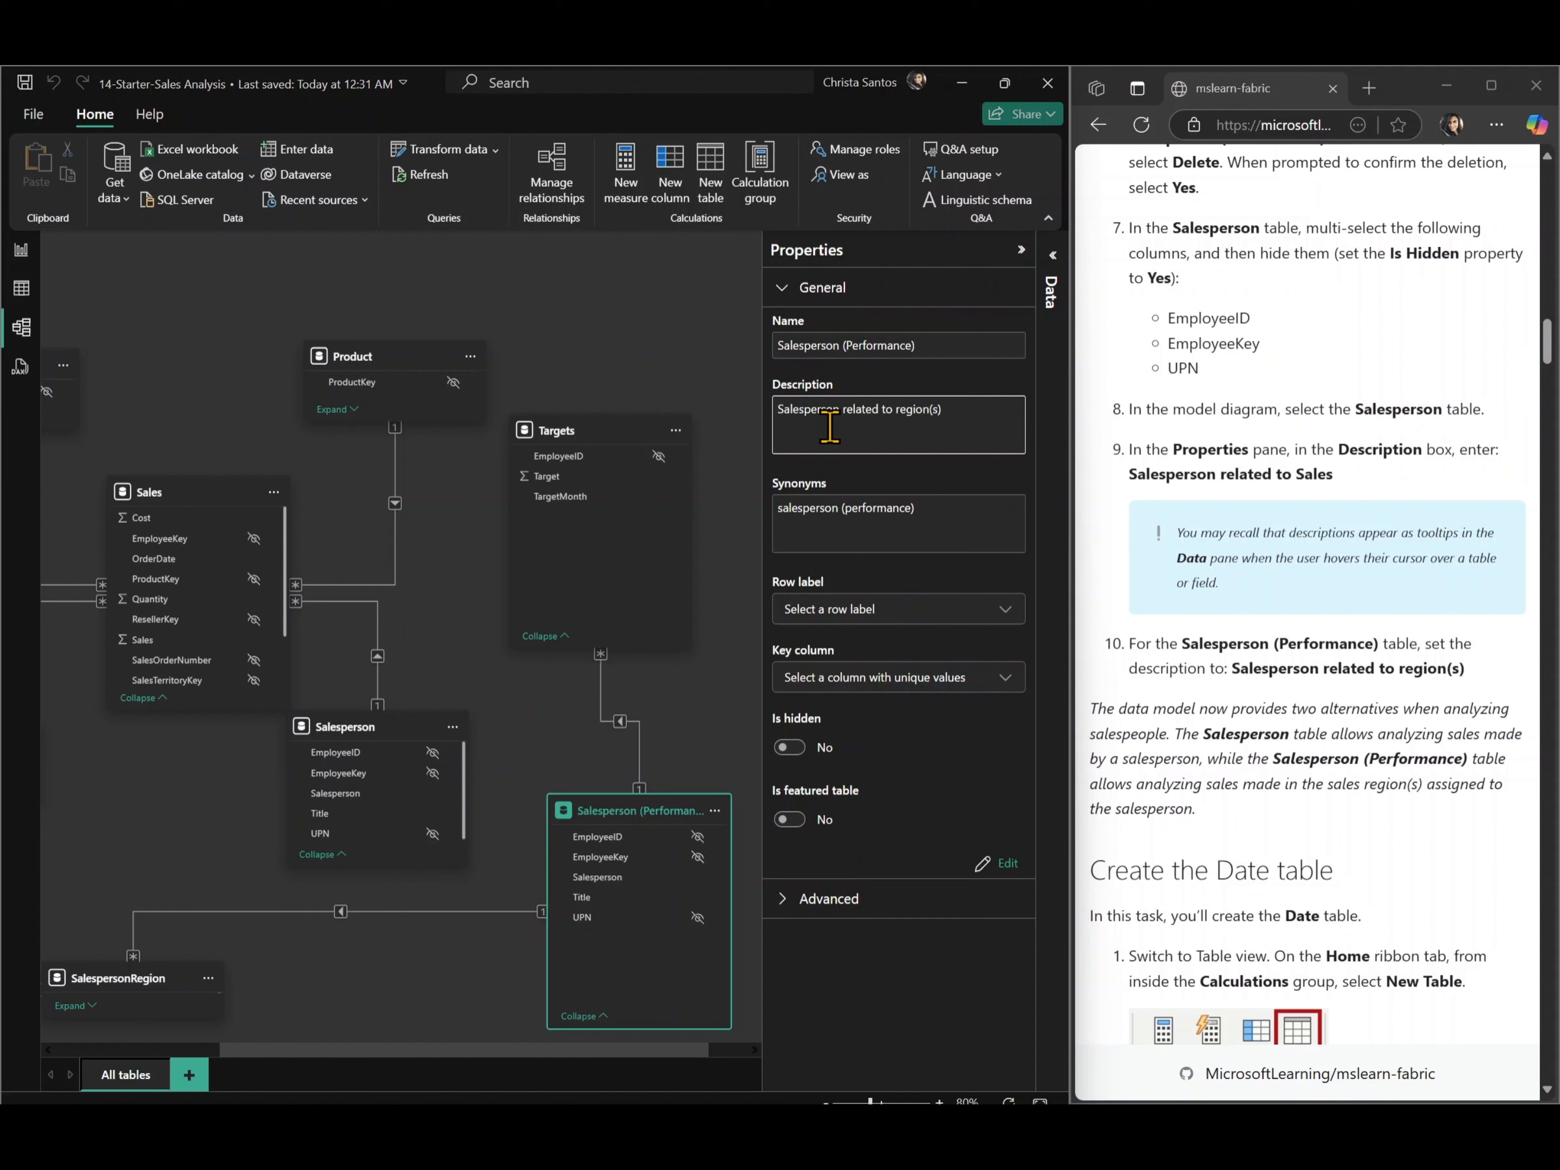
pyautogui.click(742, 680)
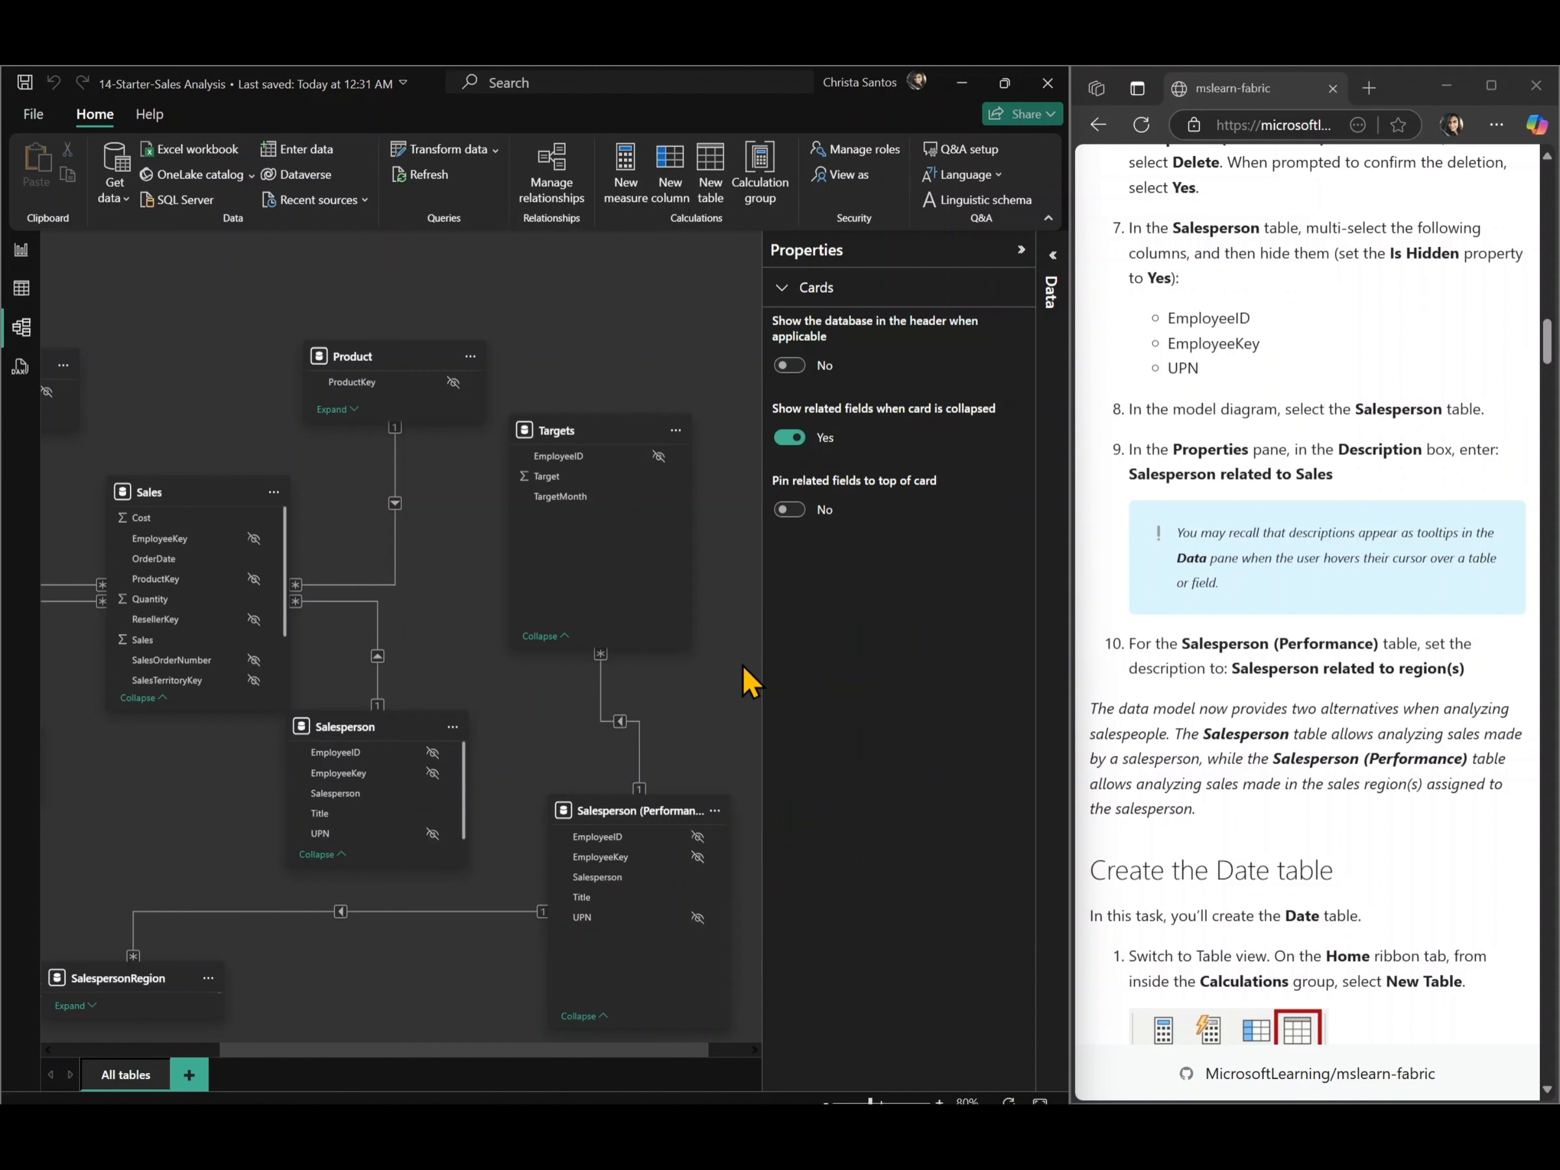
# - Check the properties of both salesperson tables and shift the Salesperson table slightly right and down in the diagram
pyautogui.click(640, 808)
pyautogui.click(413, 728)
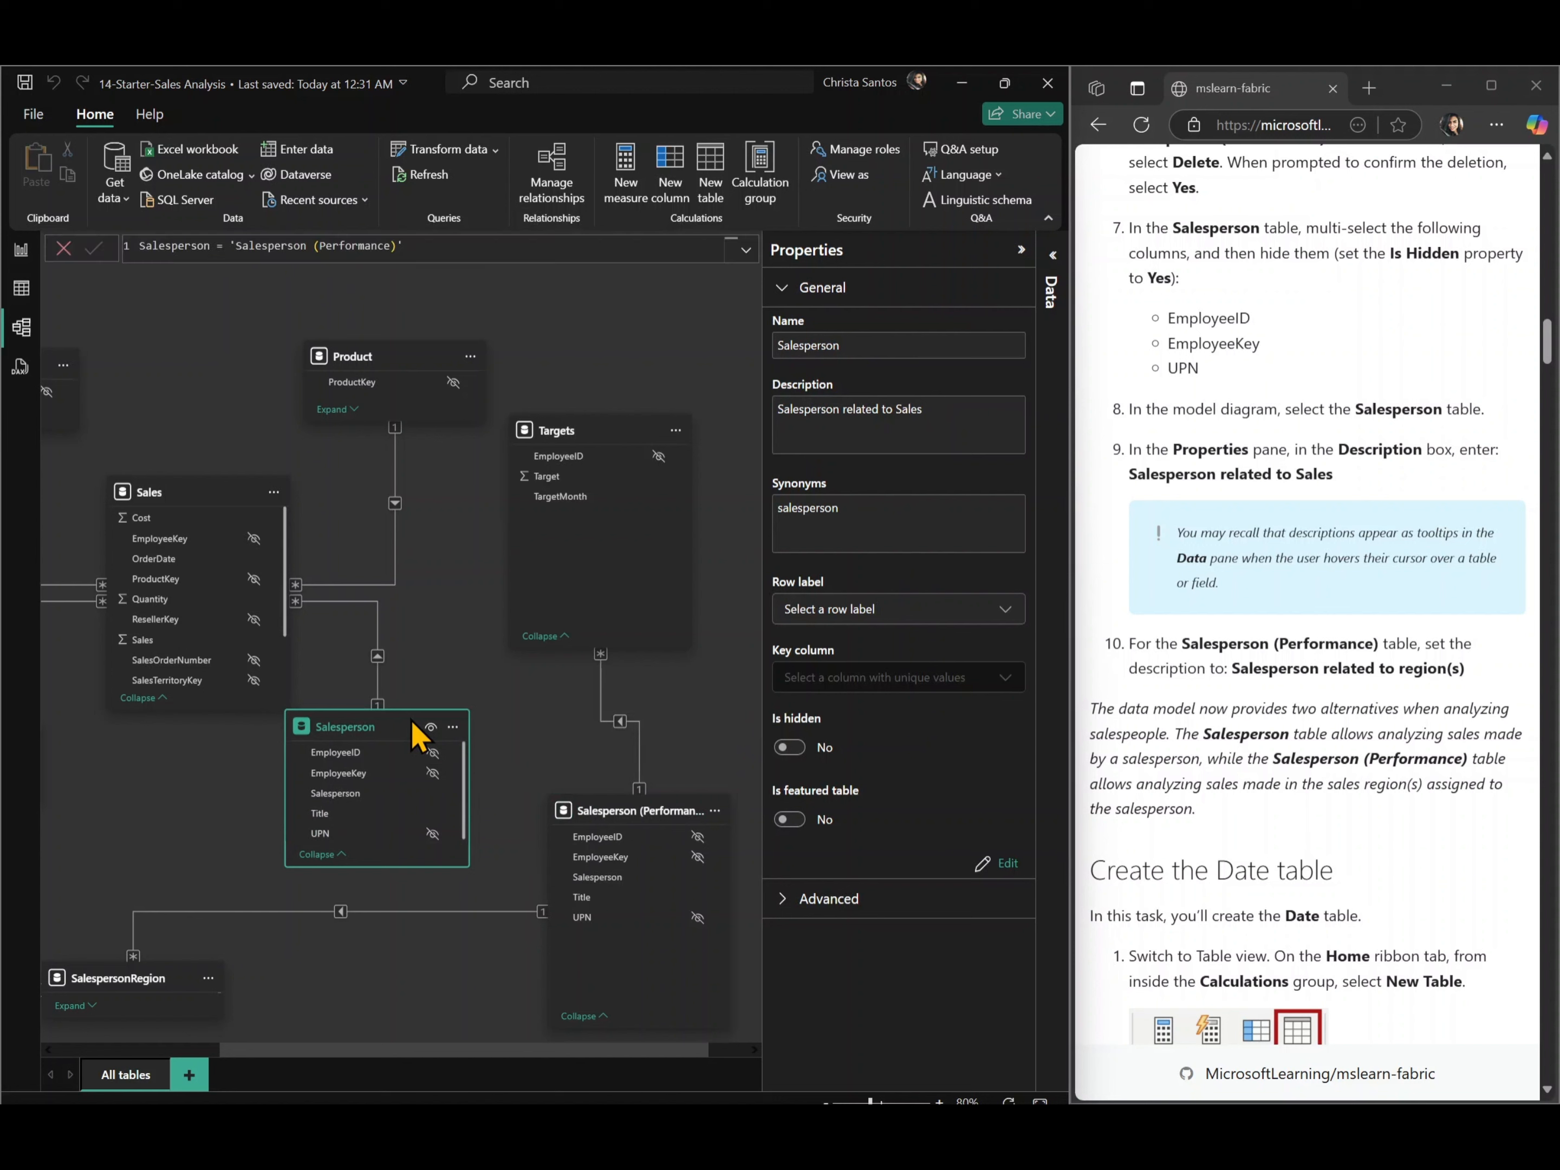
pyautogui.moveTo(388, 740); pyautogui.dragTo(404, 747)
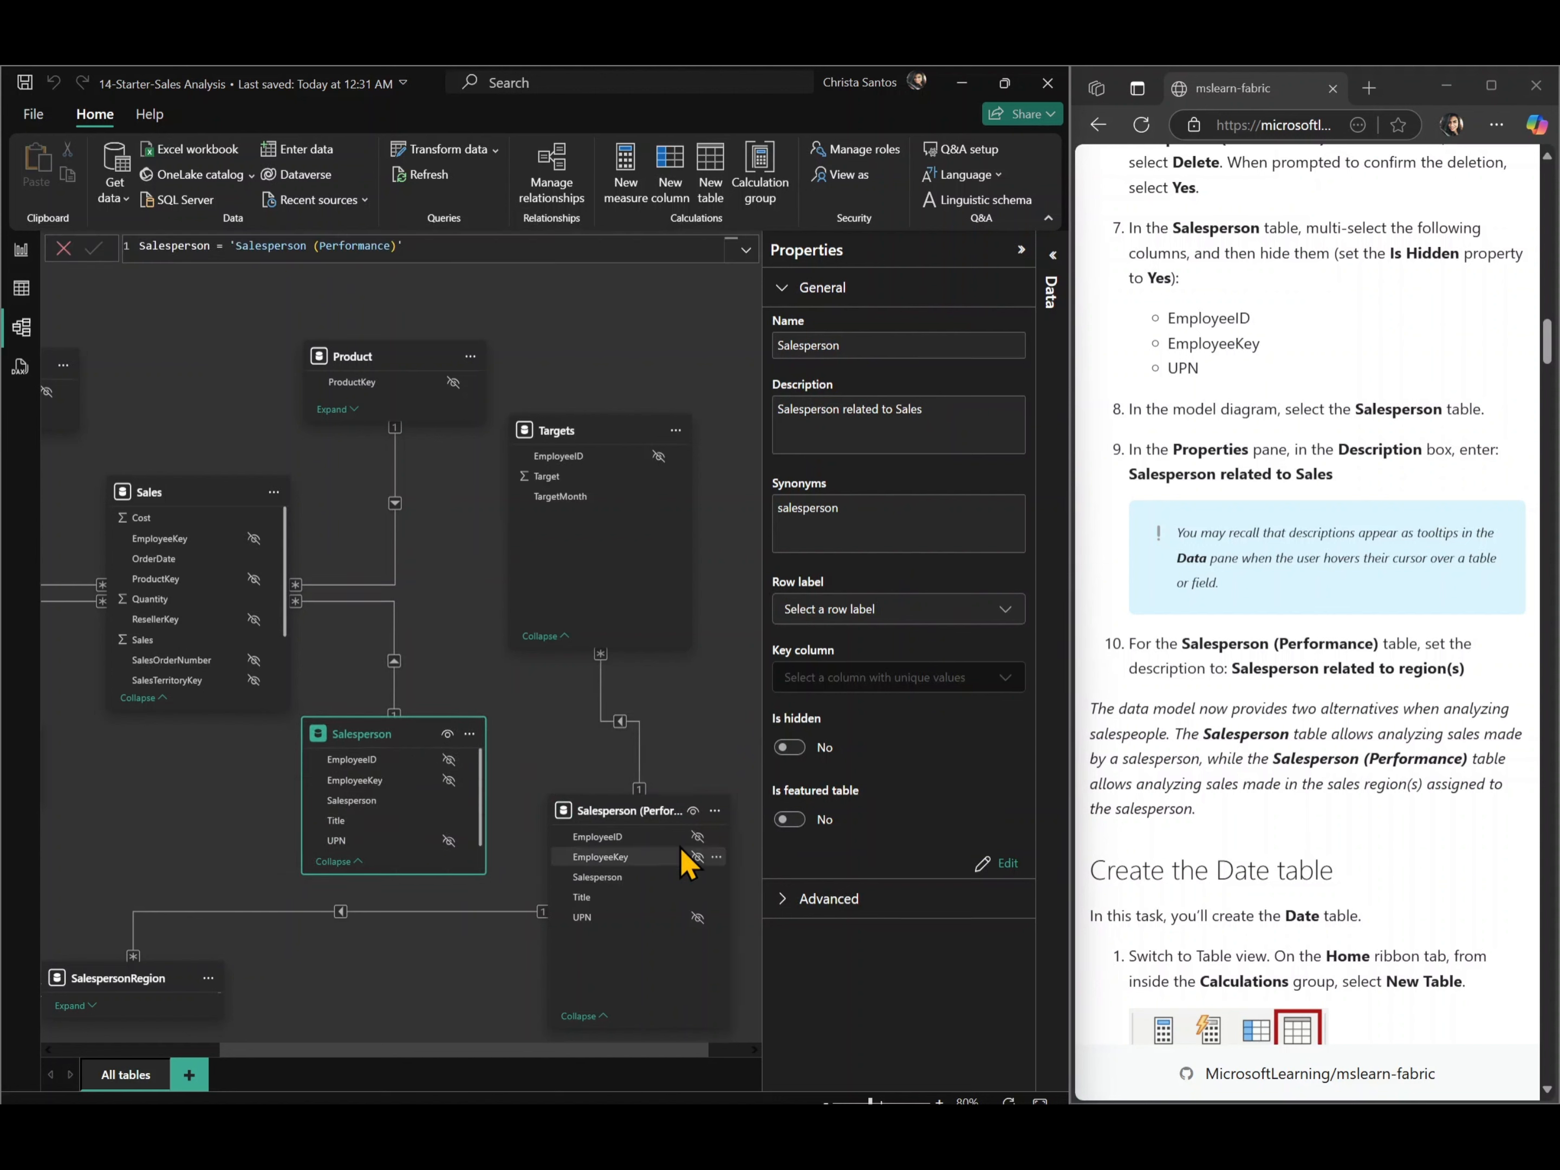
pyautogui.click(424, 999)
pyautogui.hscroll(-5, 425, 999)
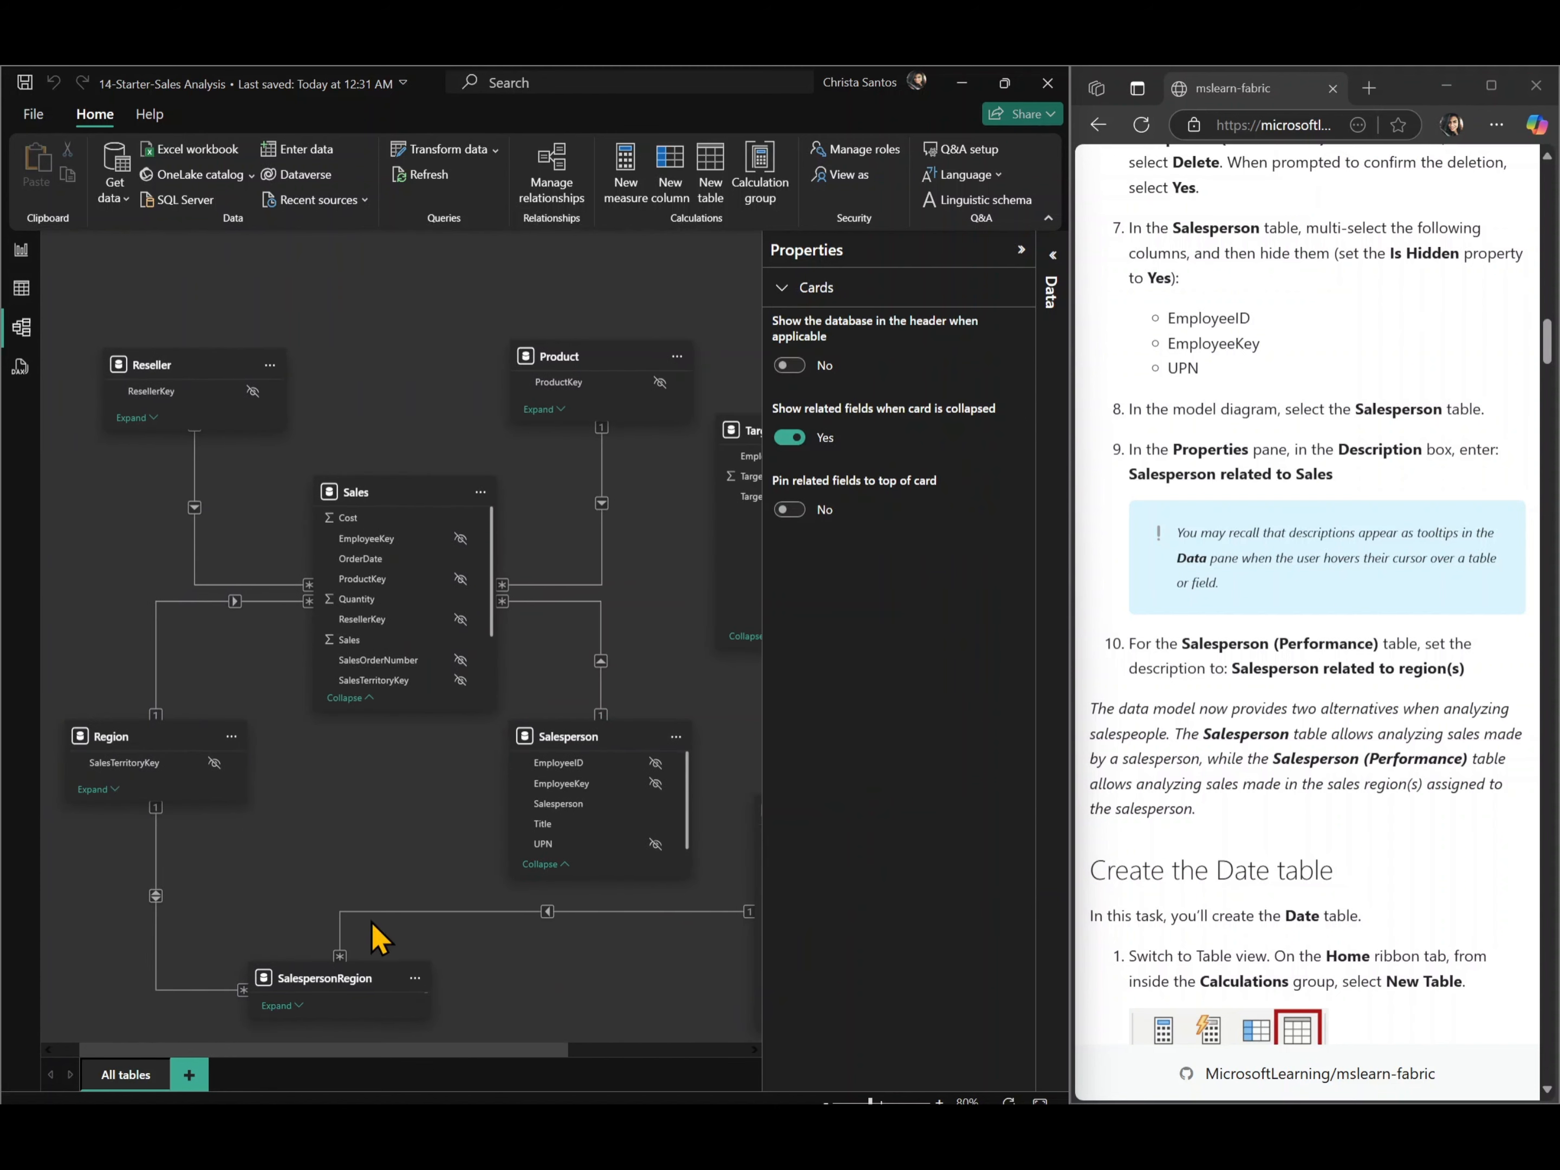
pyautogui.hscroll(4, 515, 990)
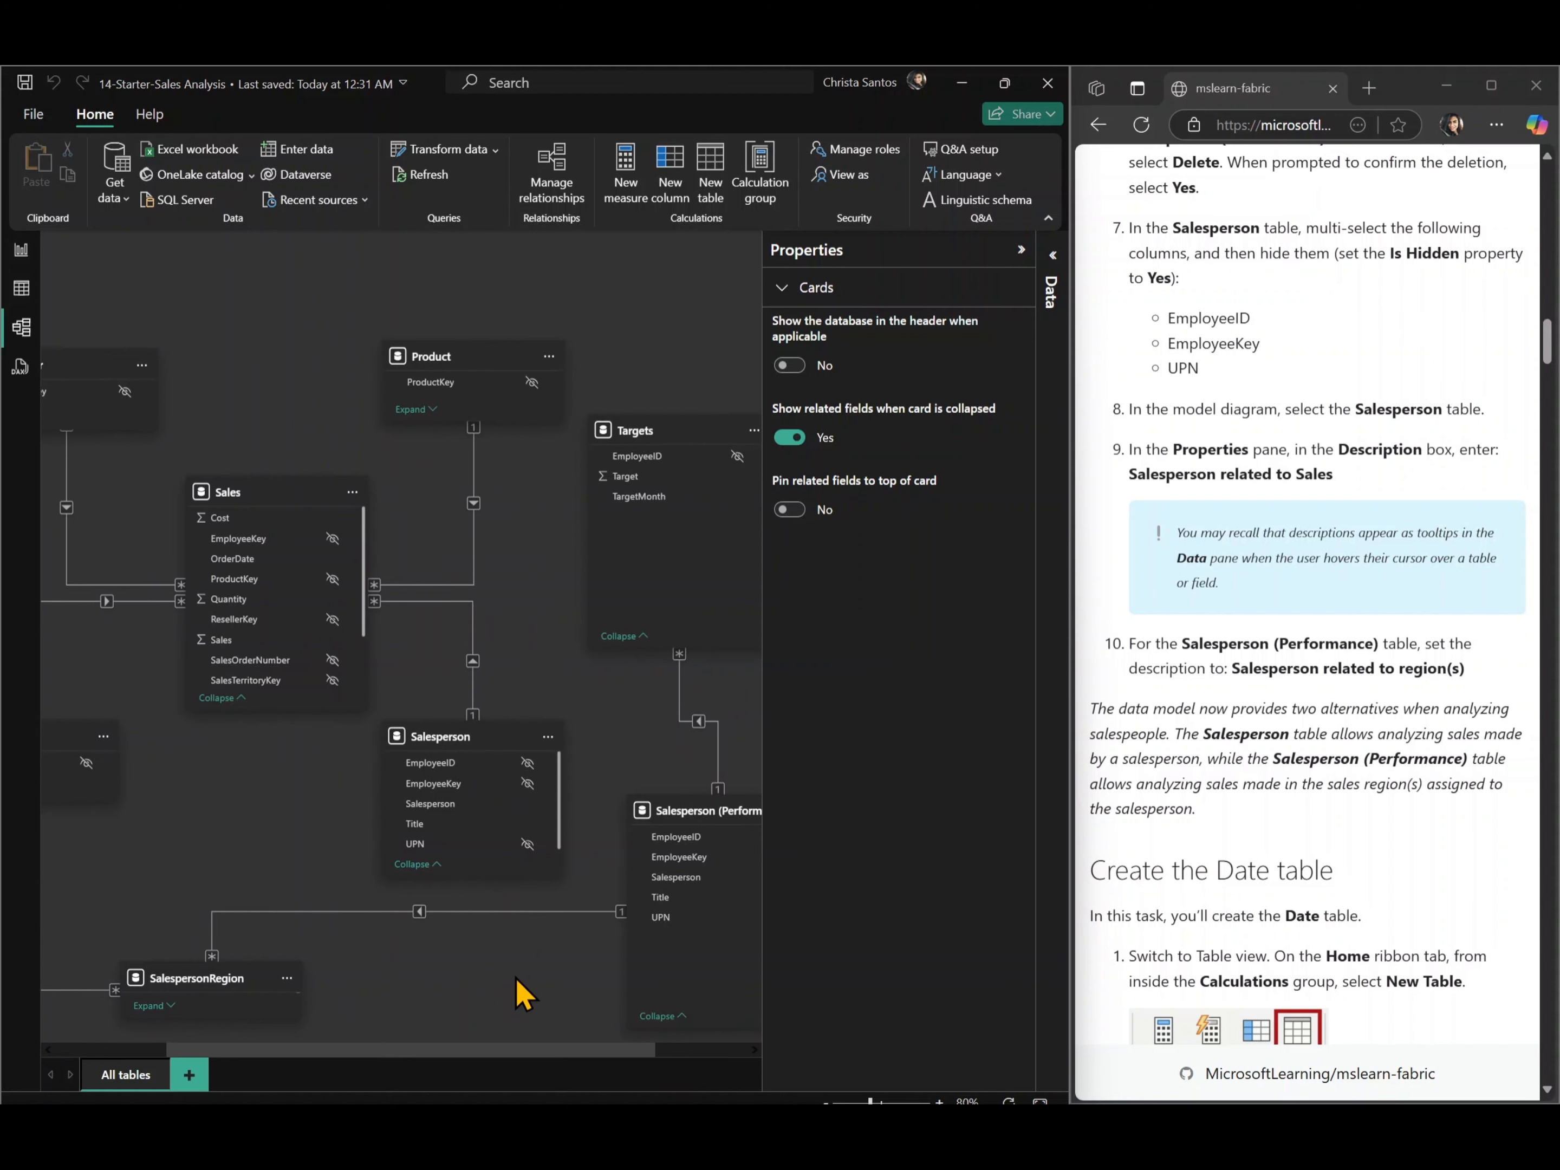
# - Create a calculated table with the DAX formula Date = CALENDARAUTO(6), following the lab's Create the Date table section
pyautogui.scroll(-5, 1203, 850)
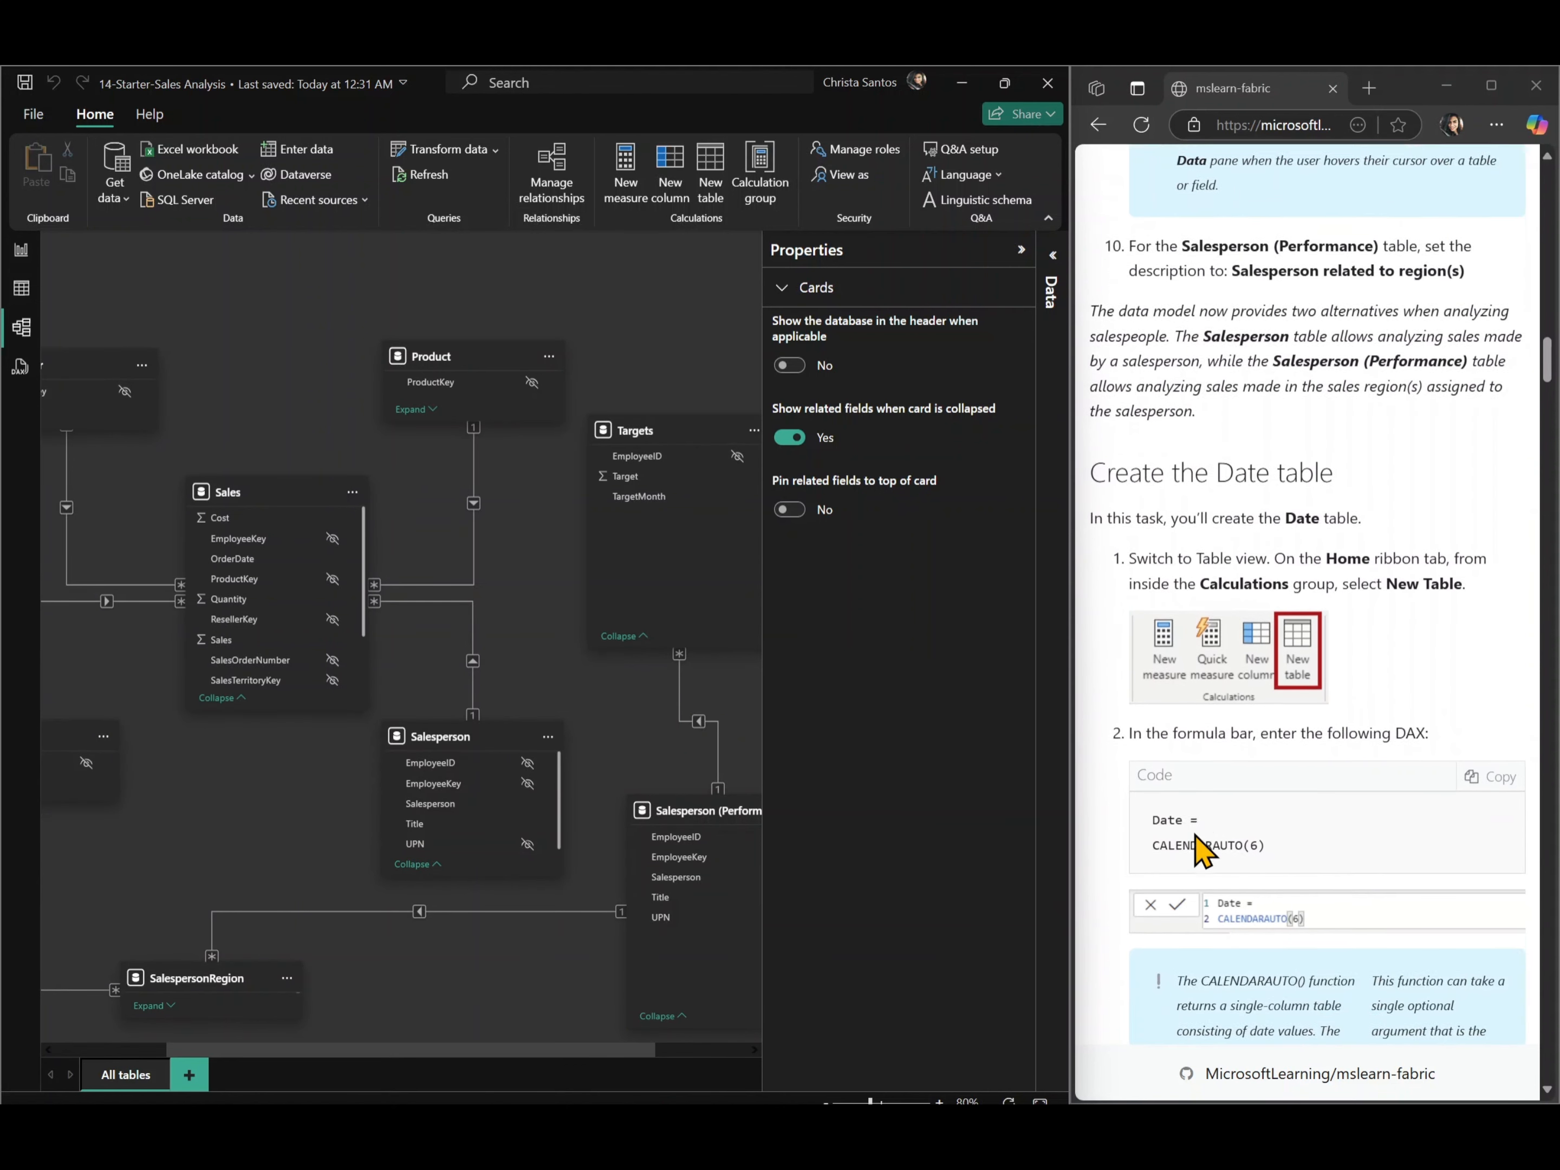
pyautogui.scroll(-3, 1198, 846)
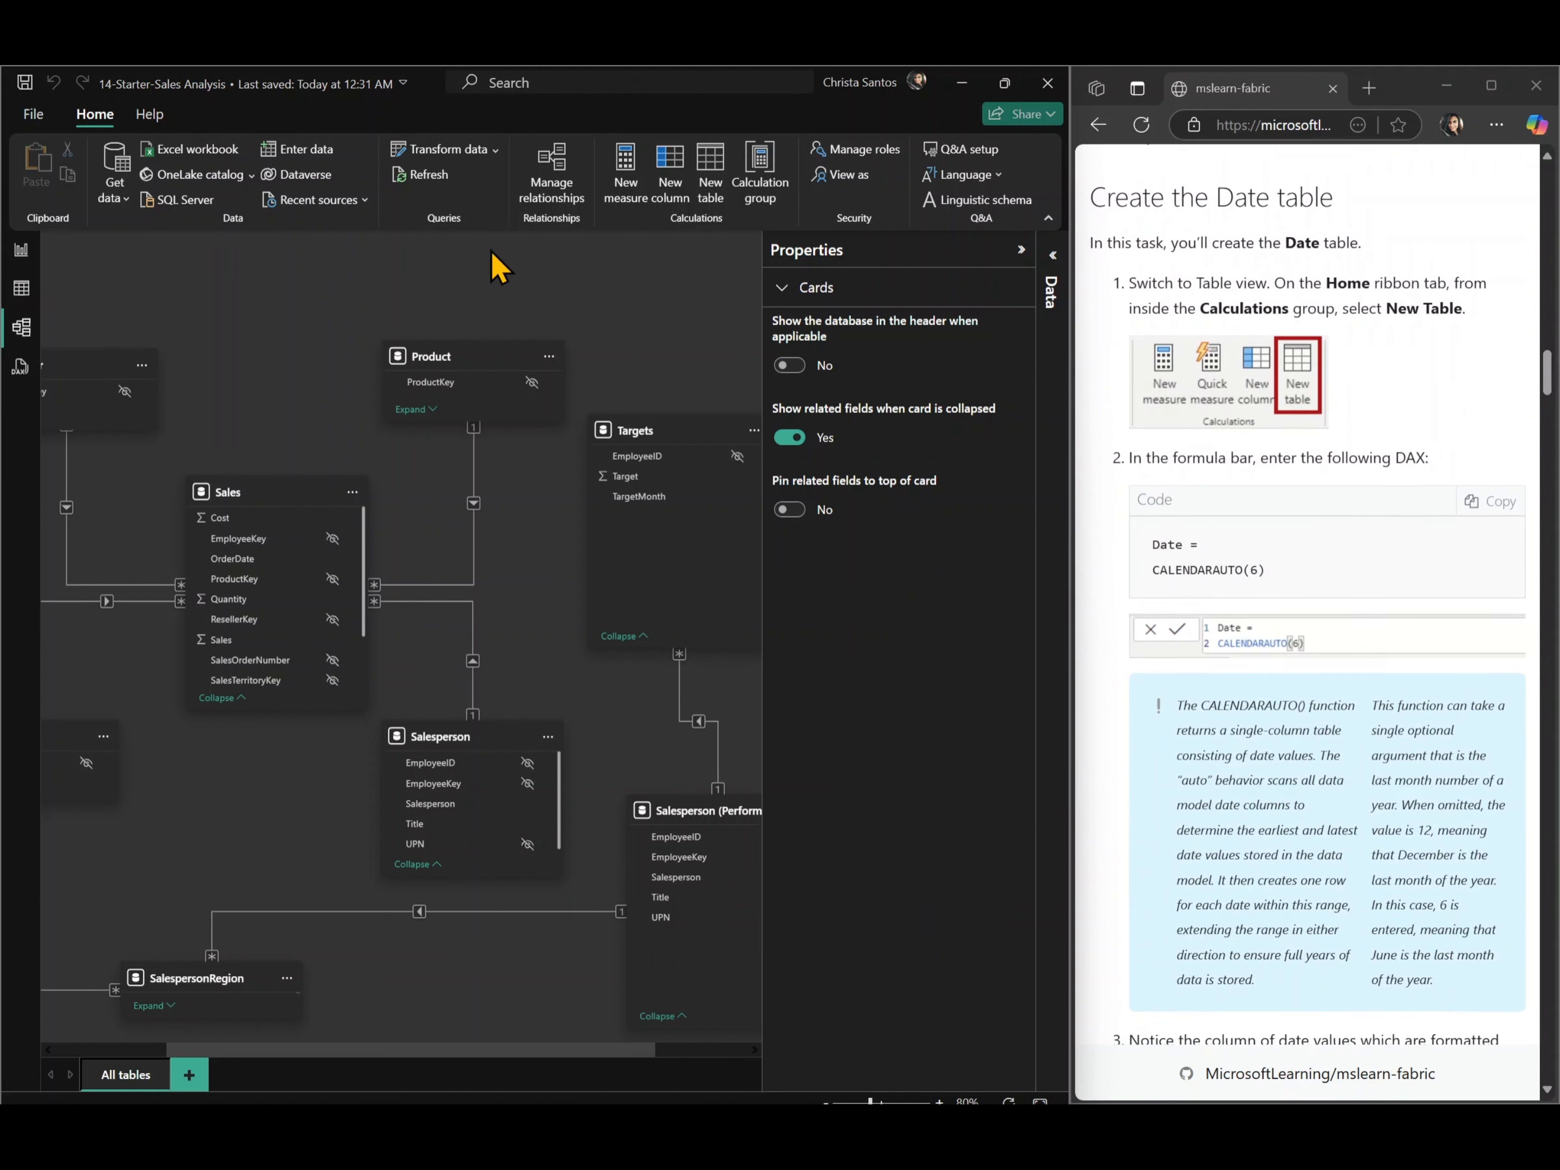
pyautogui.click(704, 187)
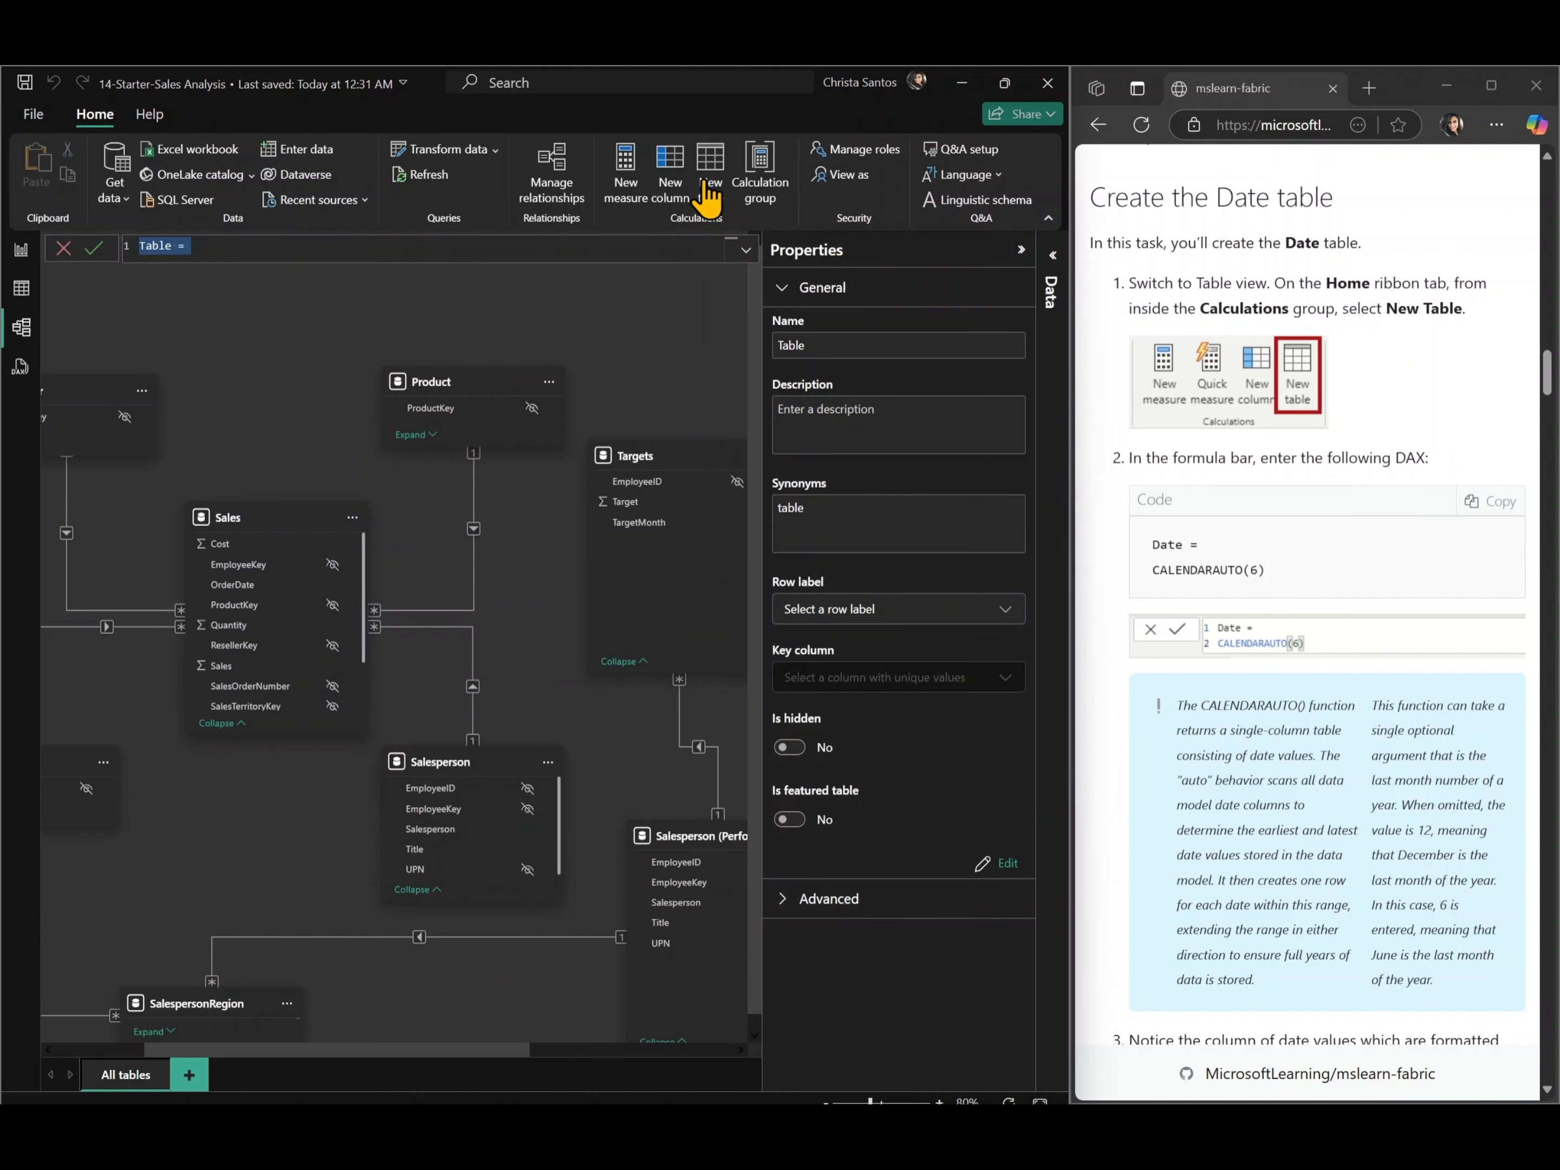
pyautogui.write('S')
pyautogui.write('ate = ')
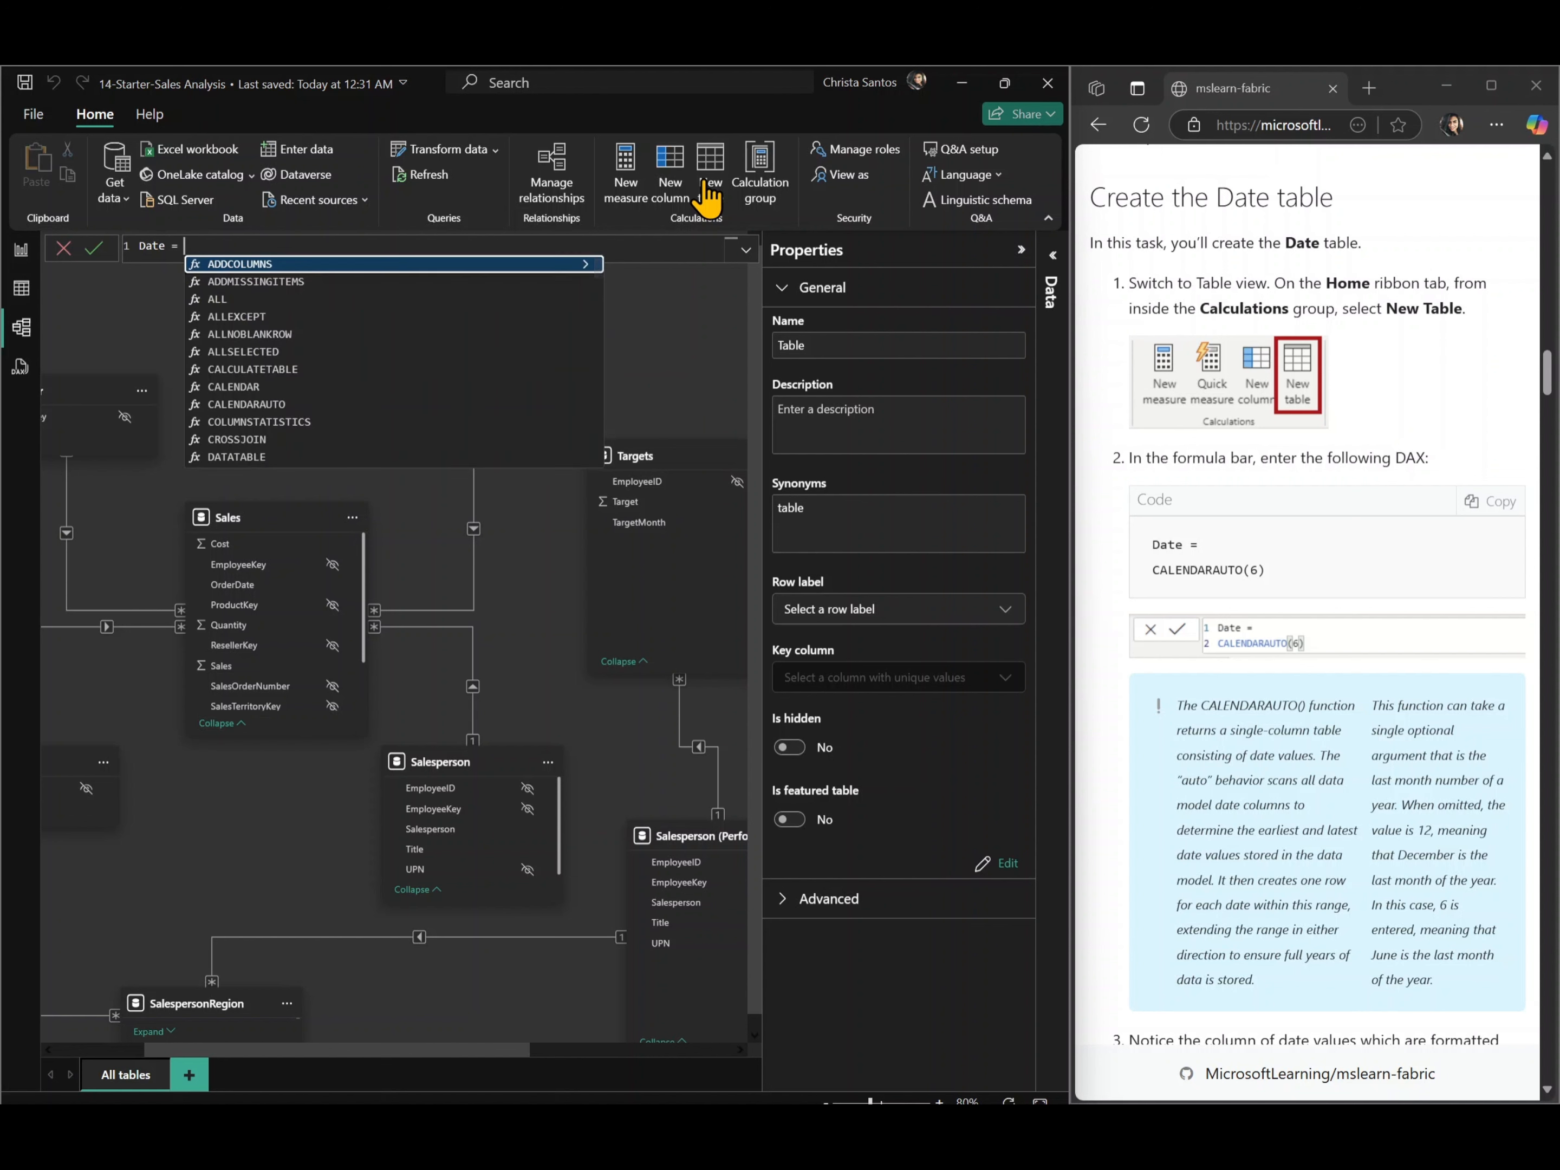
pyautogui.write('CA')
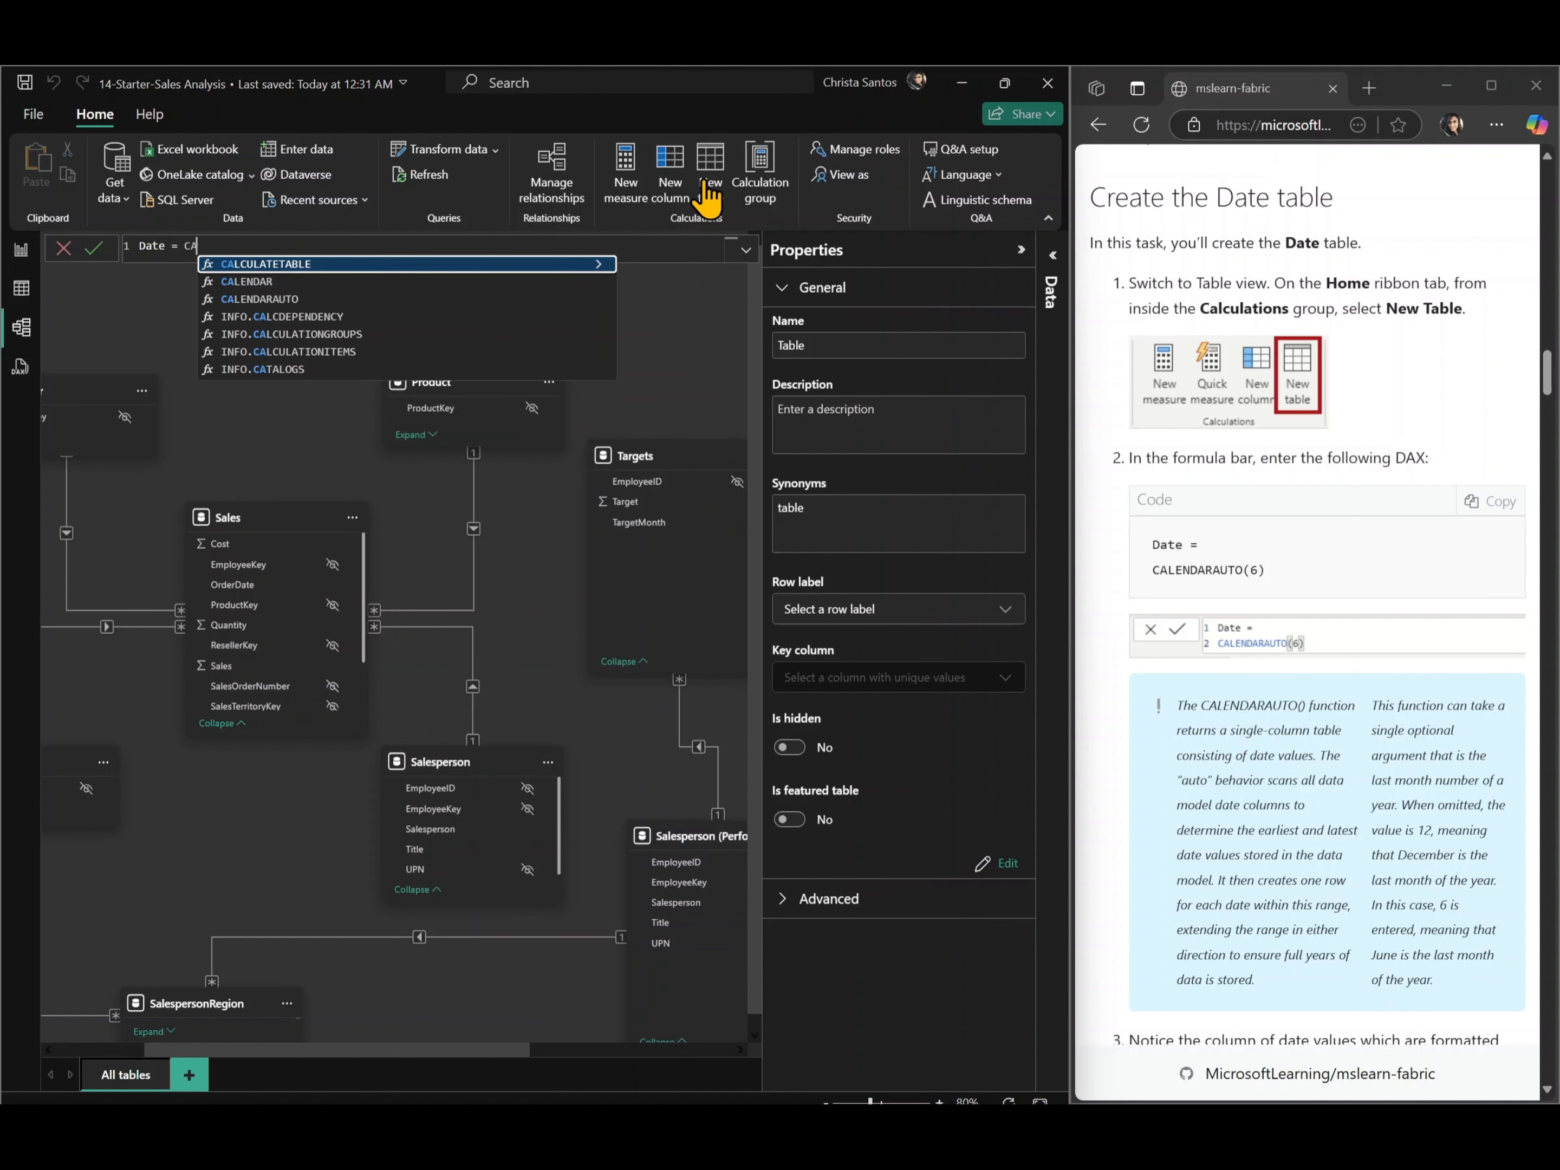
pyautogui.press('Down')
pyautogui.press('Down')
pyautogui.press('Tab')
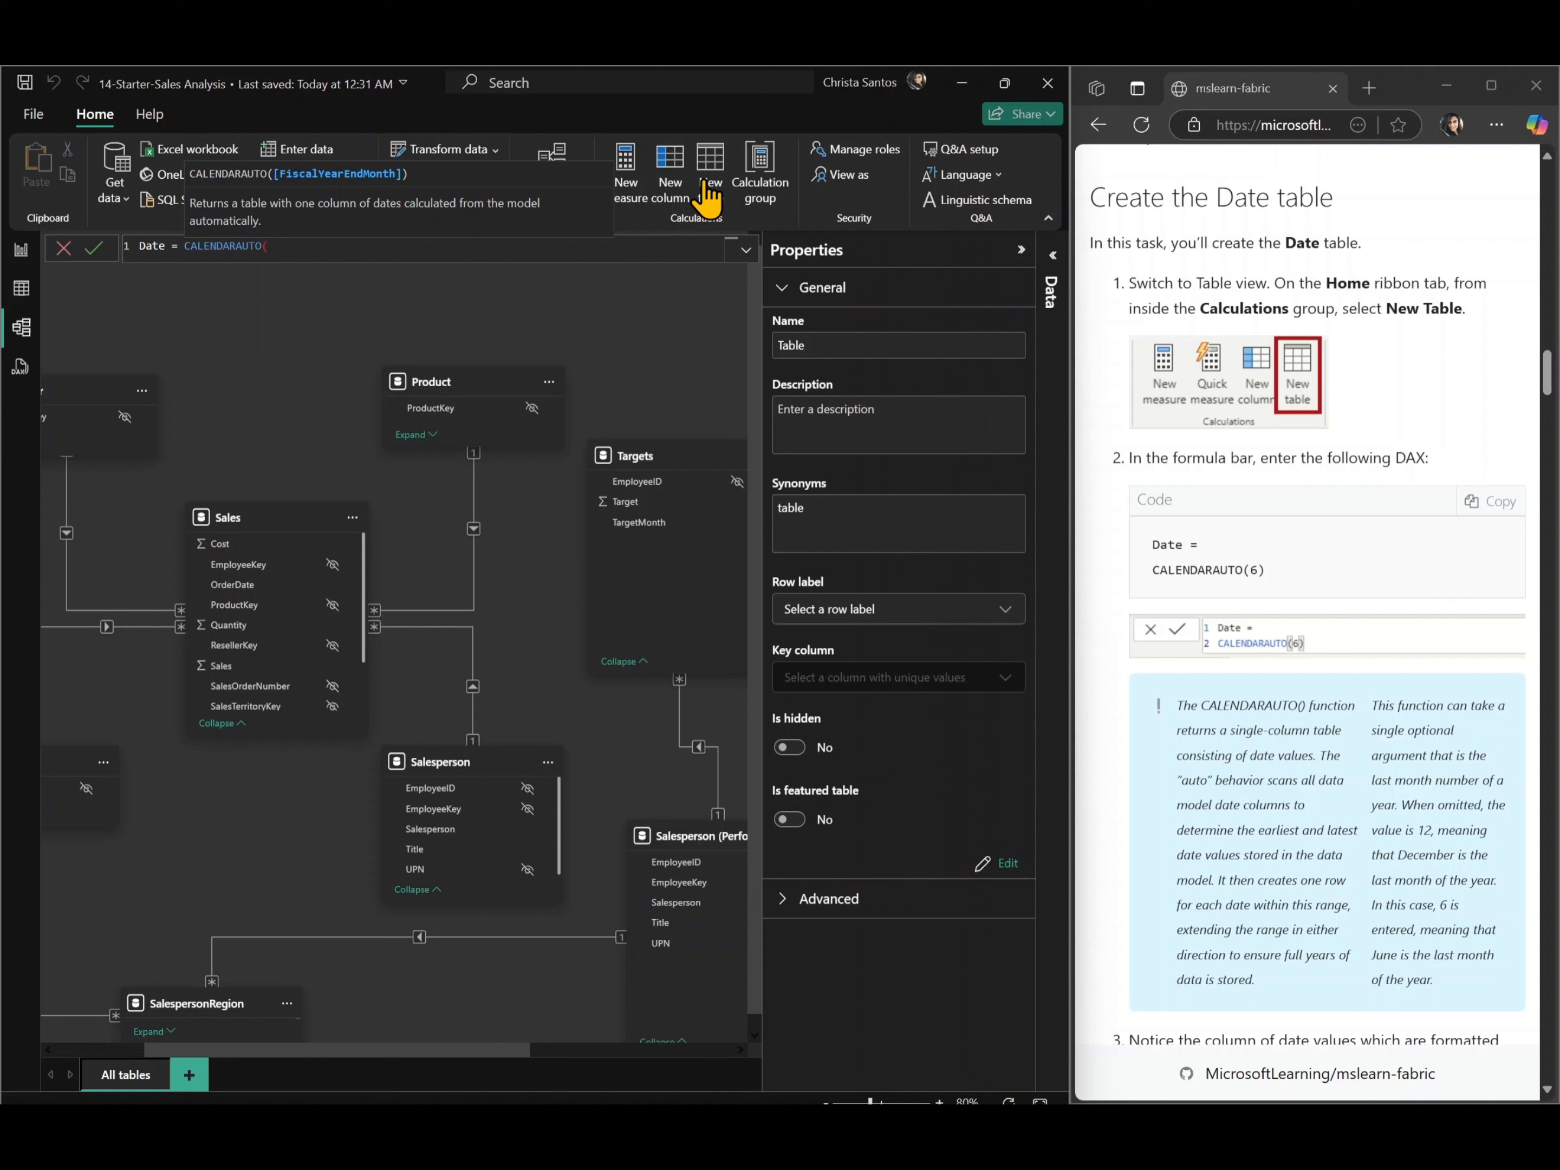
pyautogui.write('6')
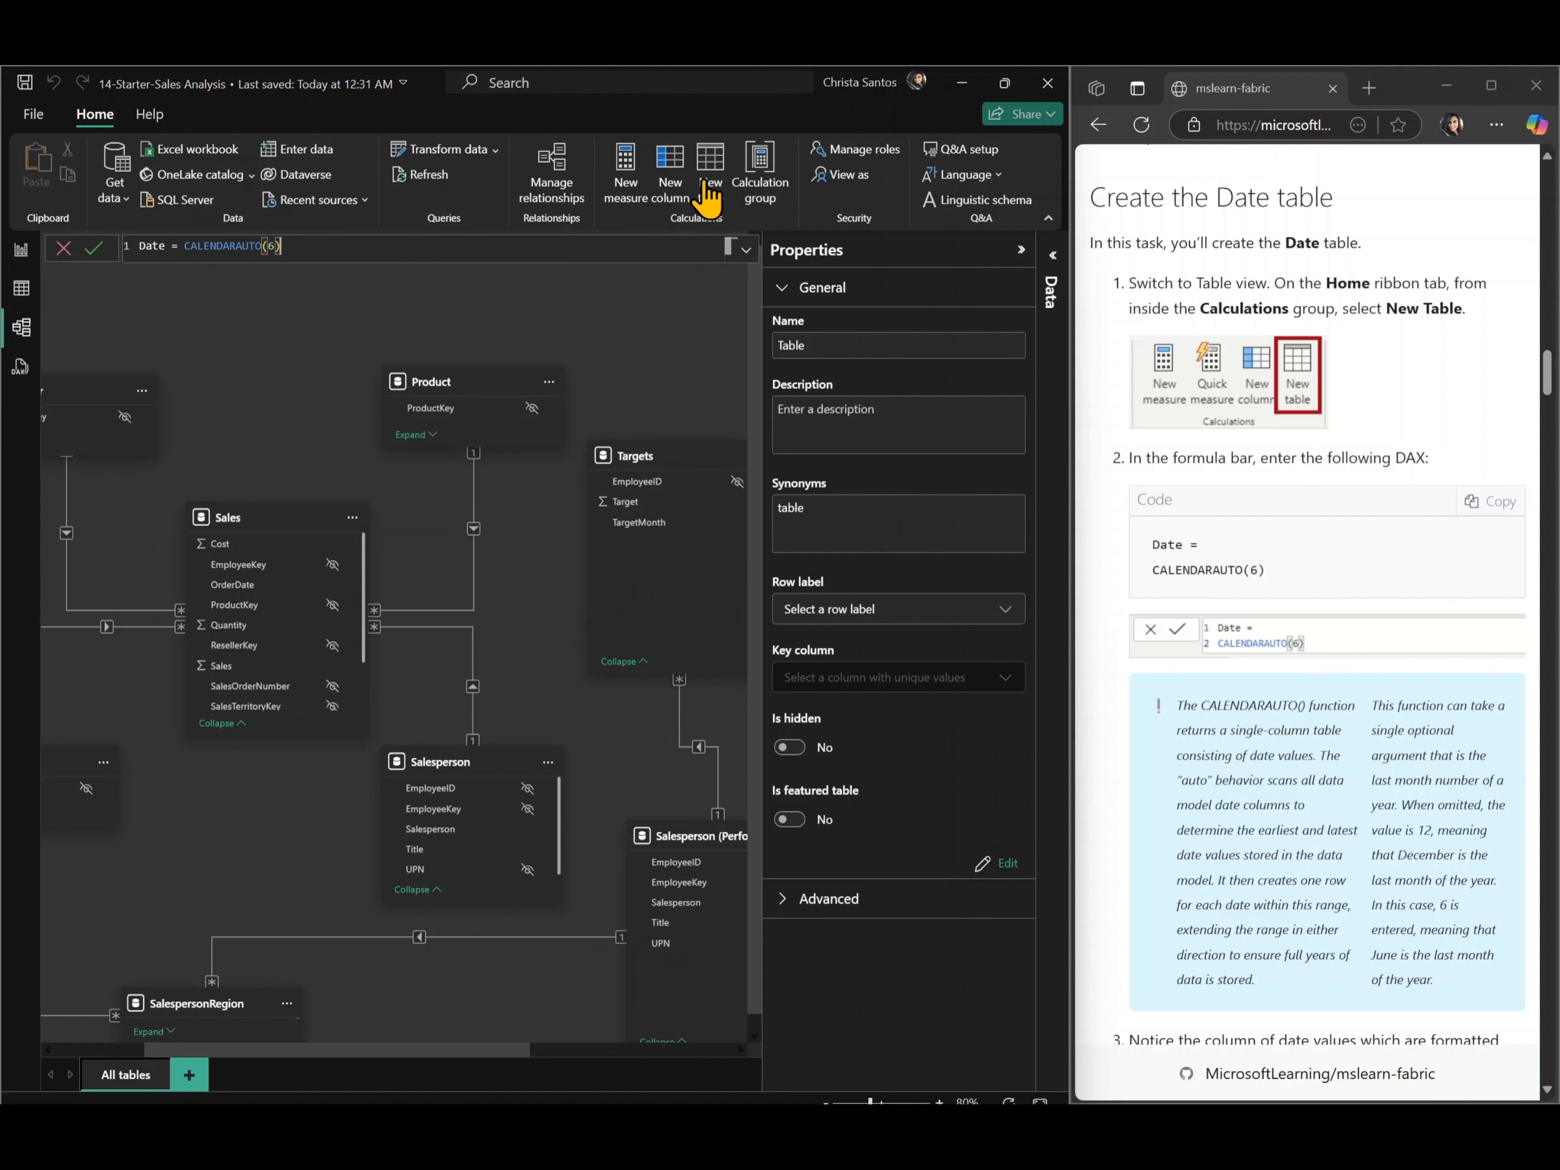
pyautogui.press('Return')
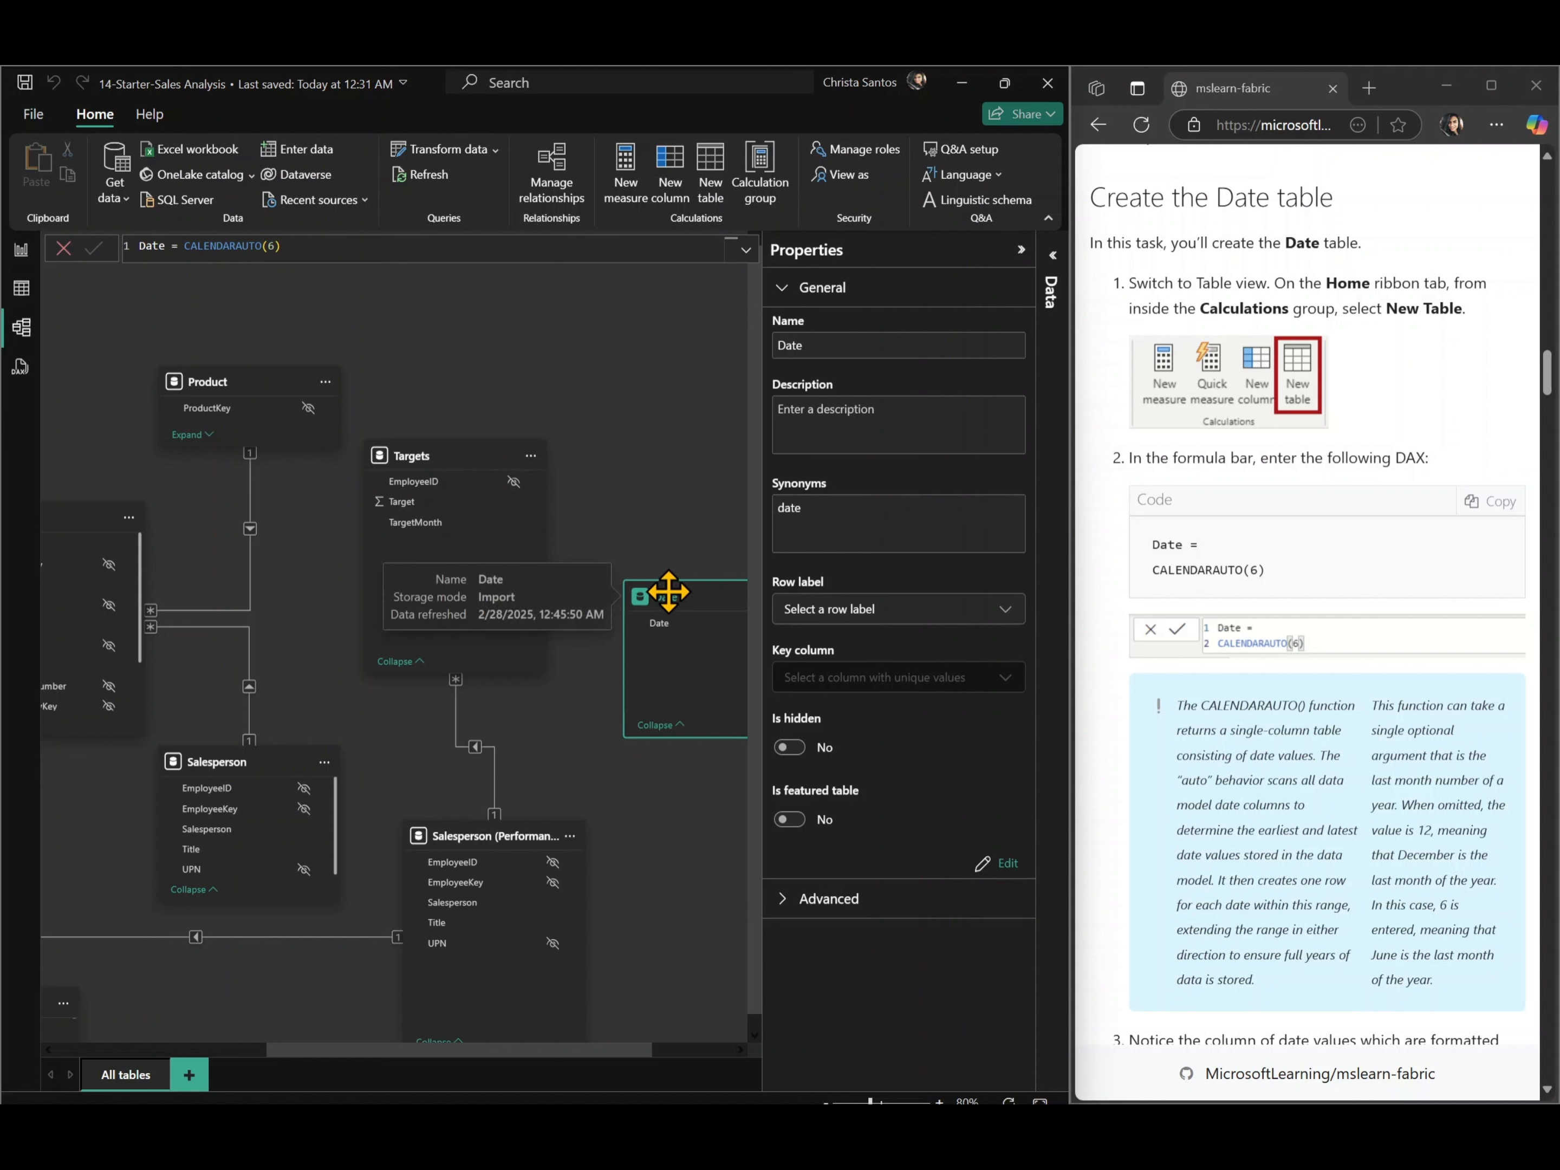
# - Move the Targets table right and down, and place the Date table above it, to the right of Product
pyautogui.moveTo(669, 594); pyautogui.dragTo(575, 346)
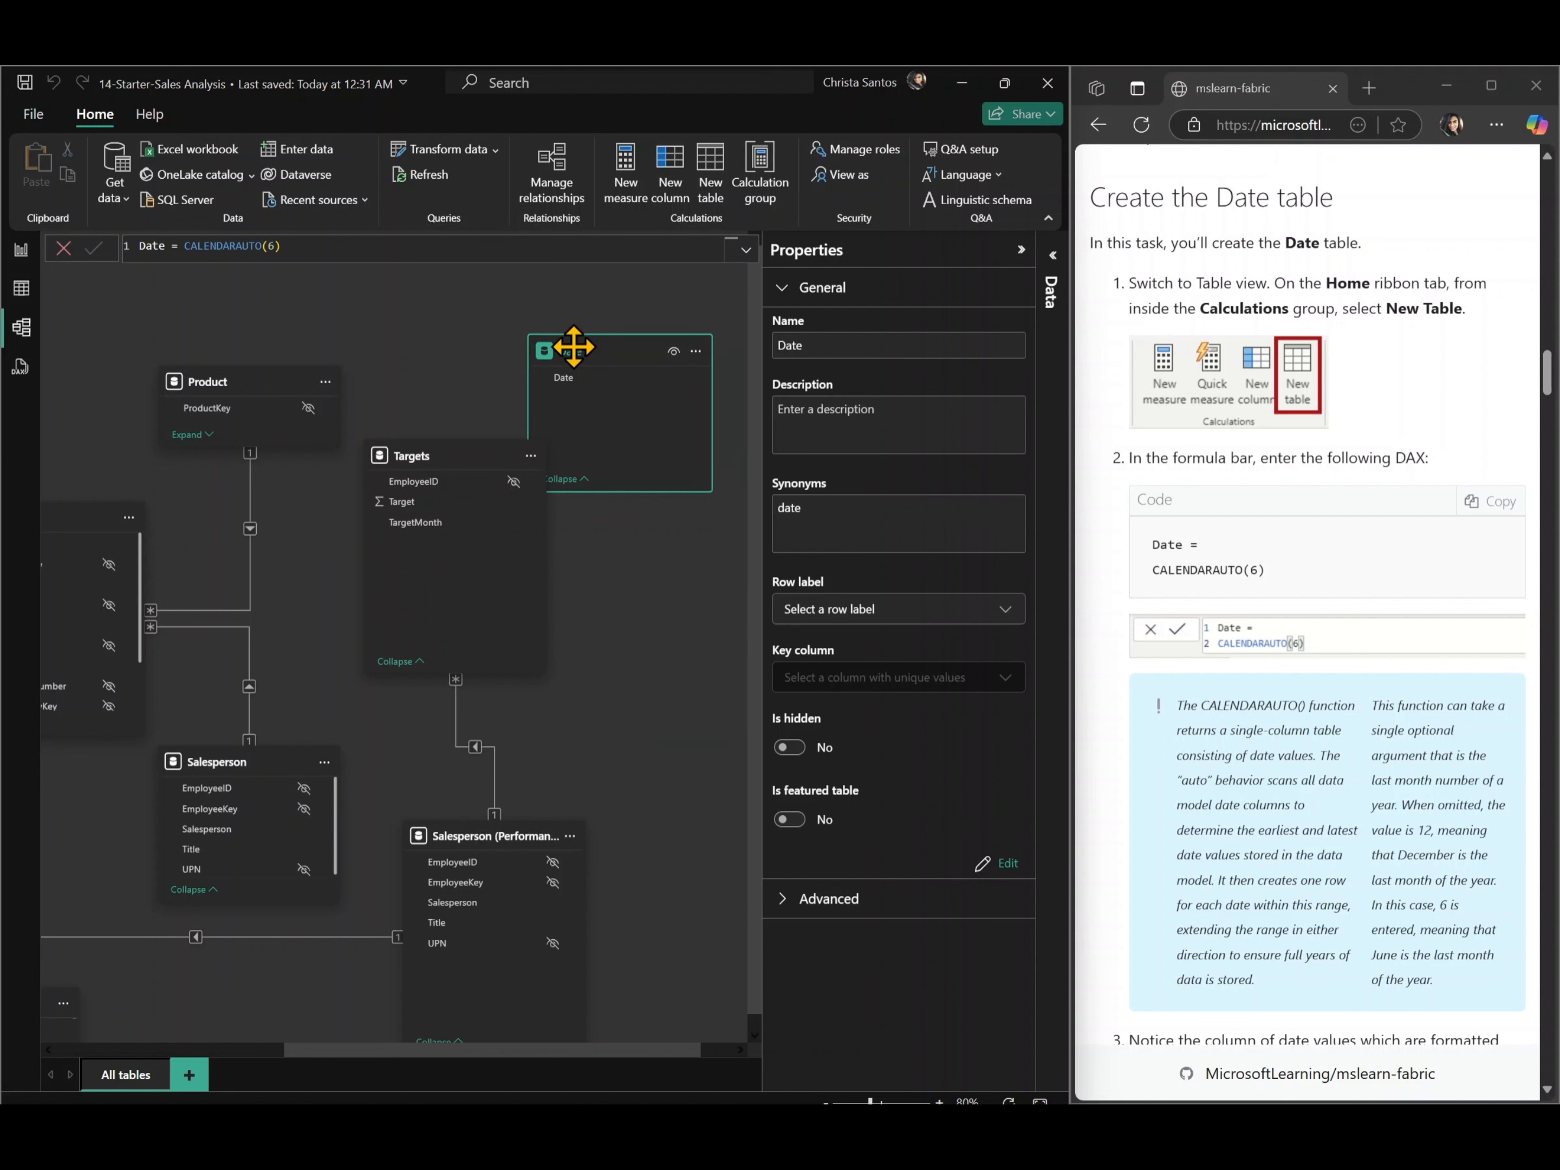
pyautogui.moveTo(421, 451); pyautogui.dragTo(576, 532)
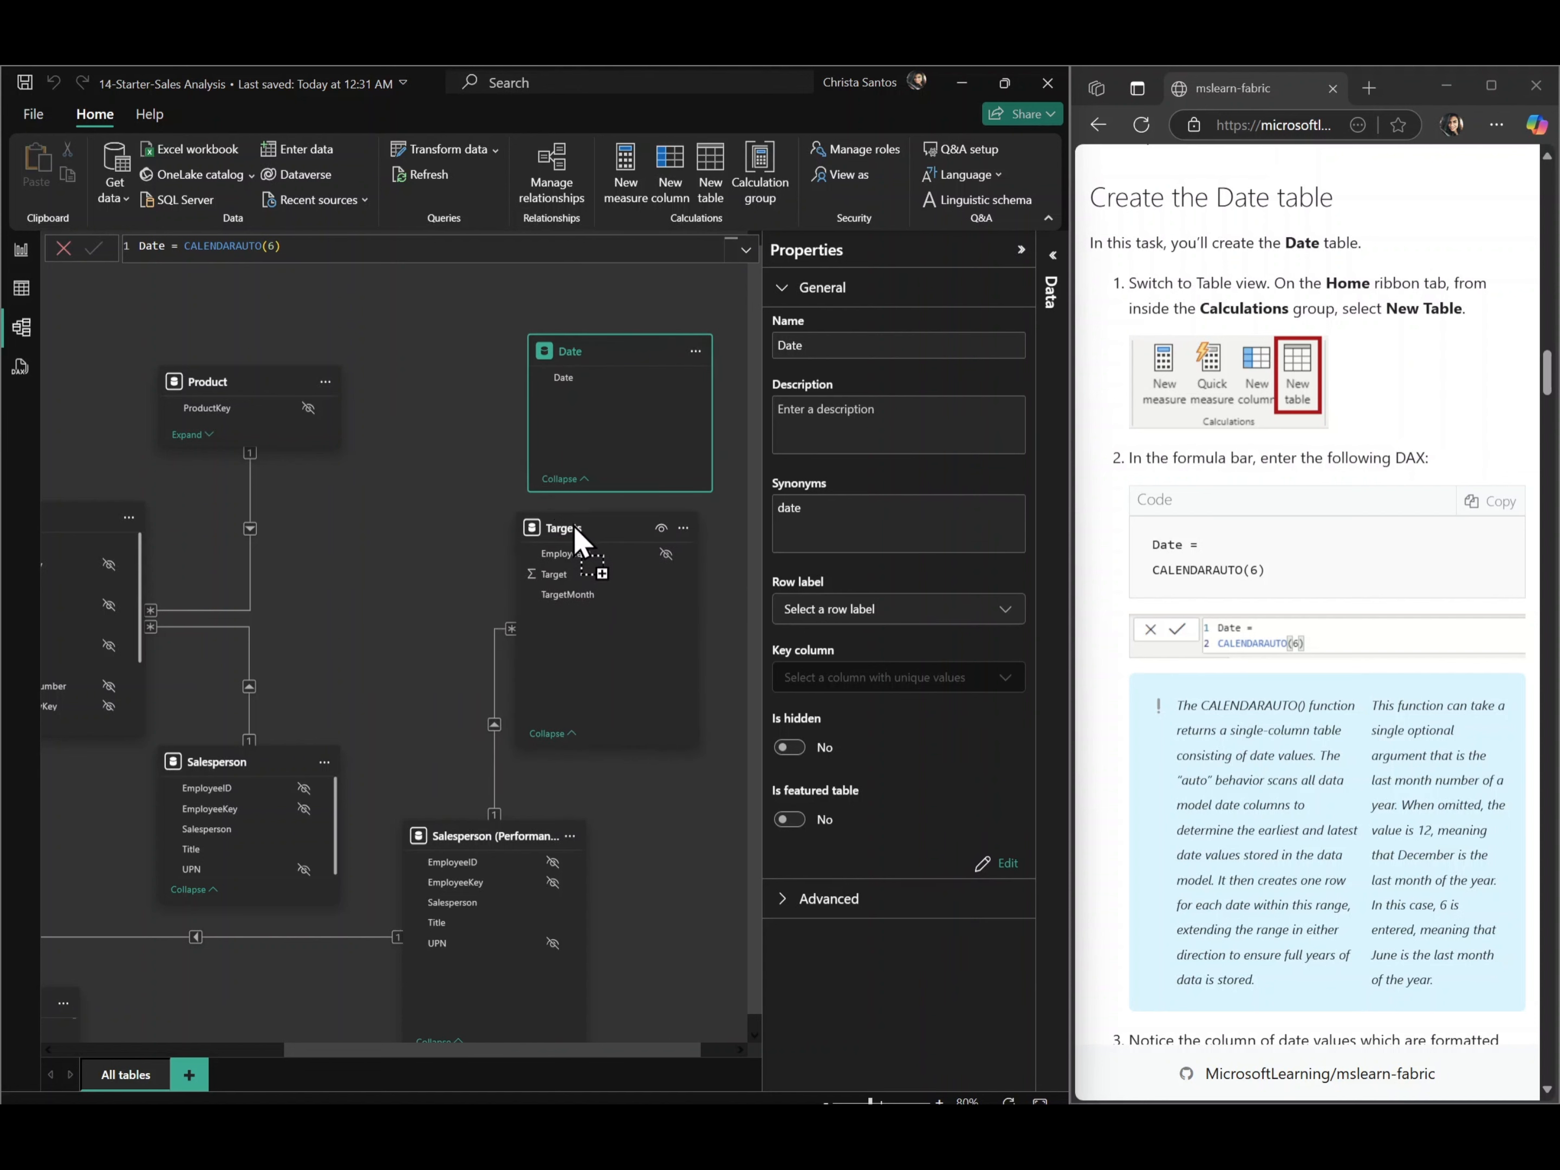
pyautogui.moveTo(566, 339); pyautogui.dragTo(425, 347)
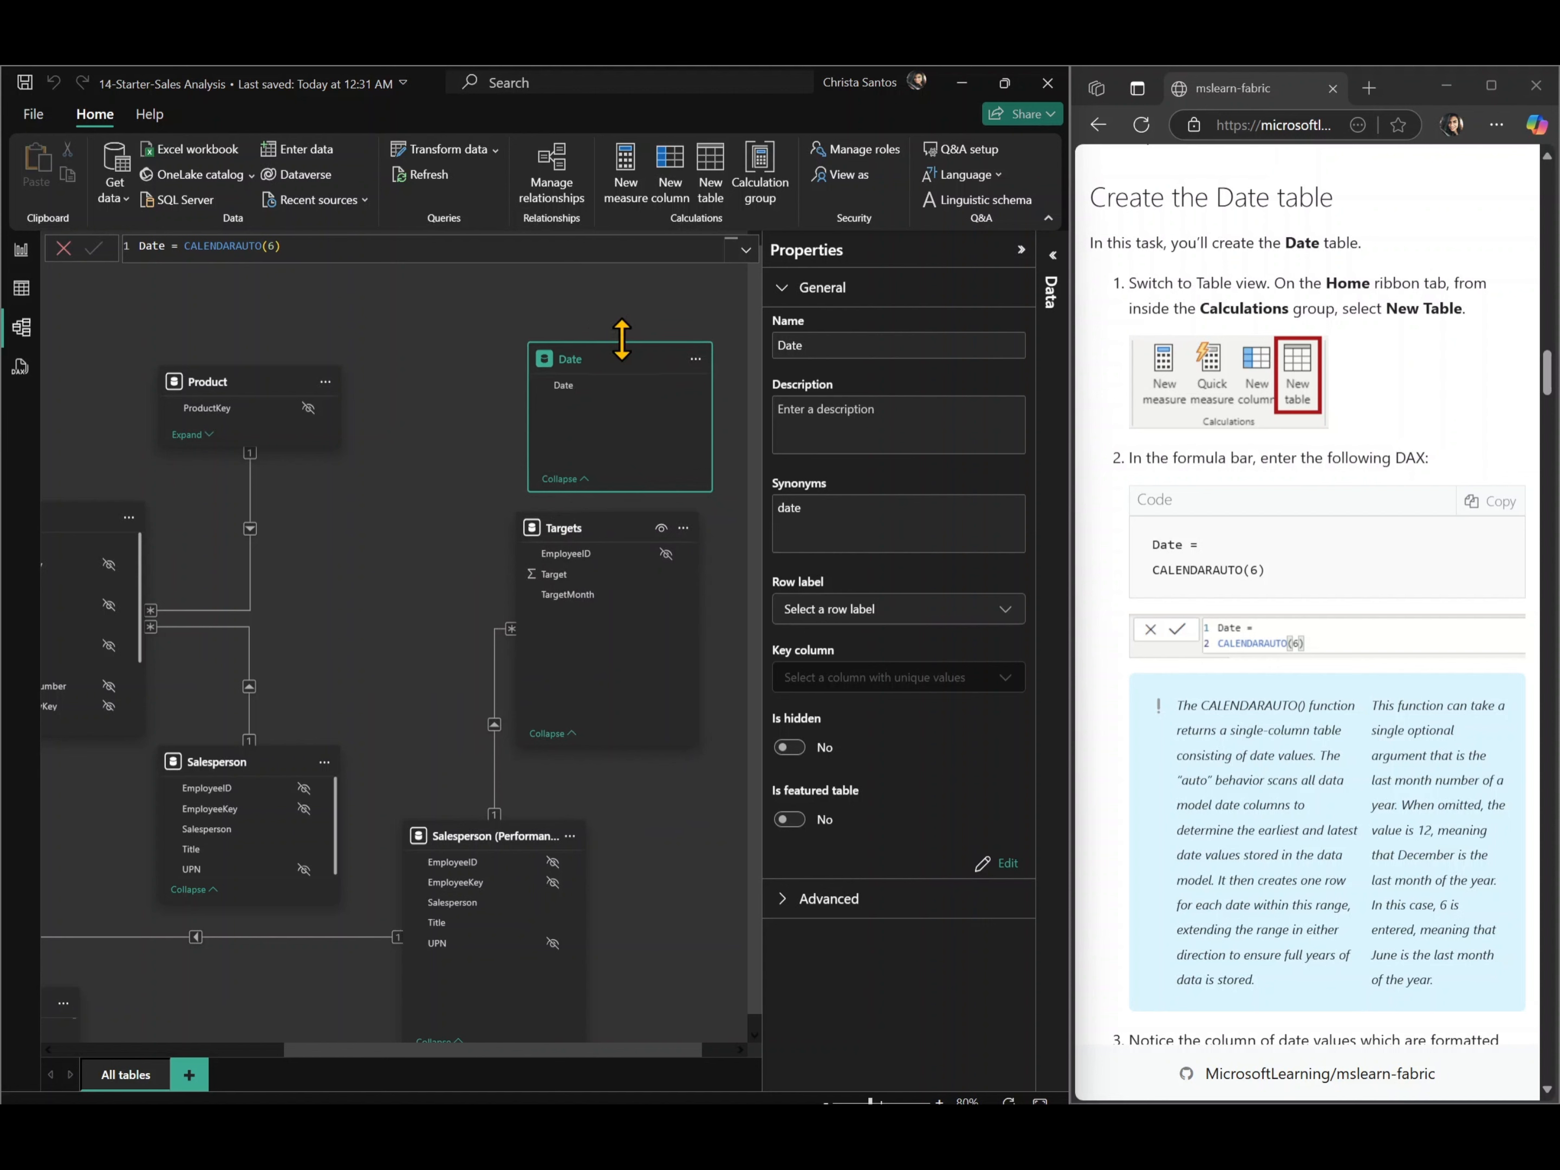
pyautogui.moveTo(625, 358); pyautogui.dragTo(478, 340)
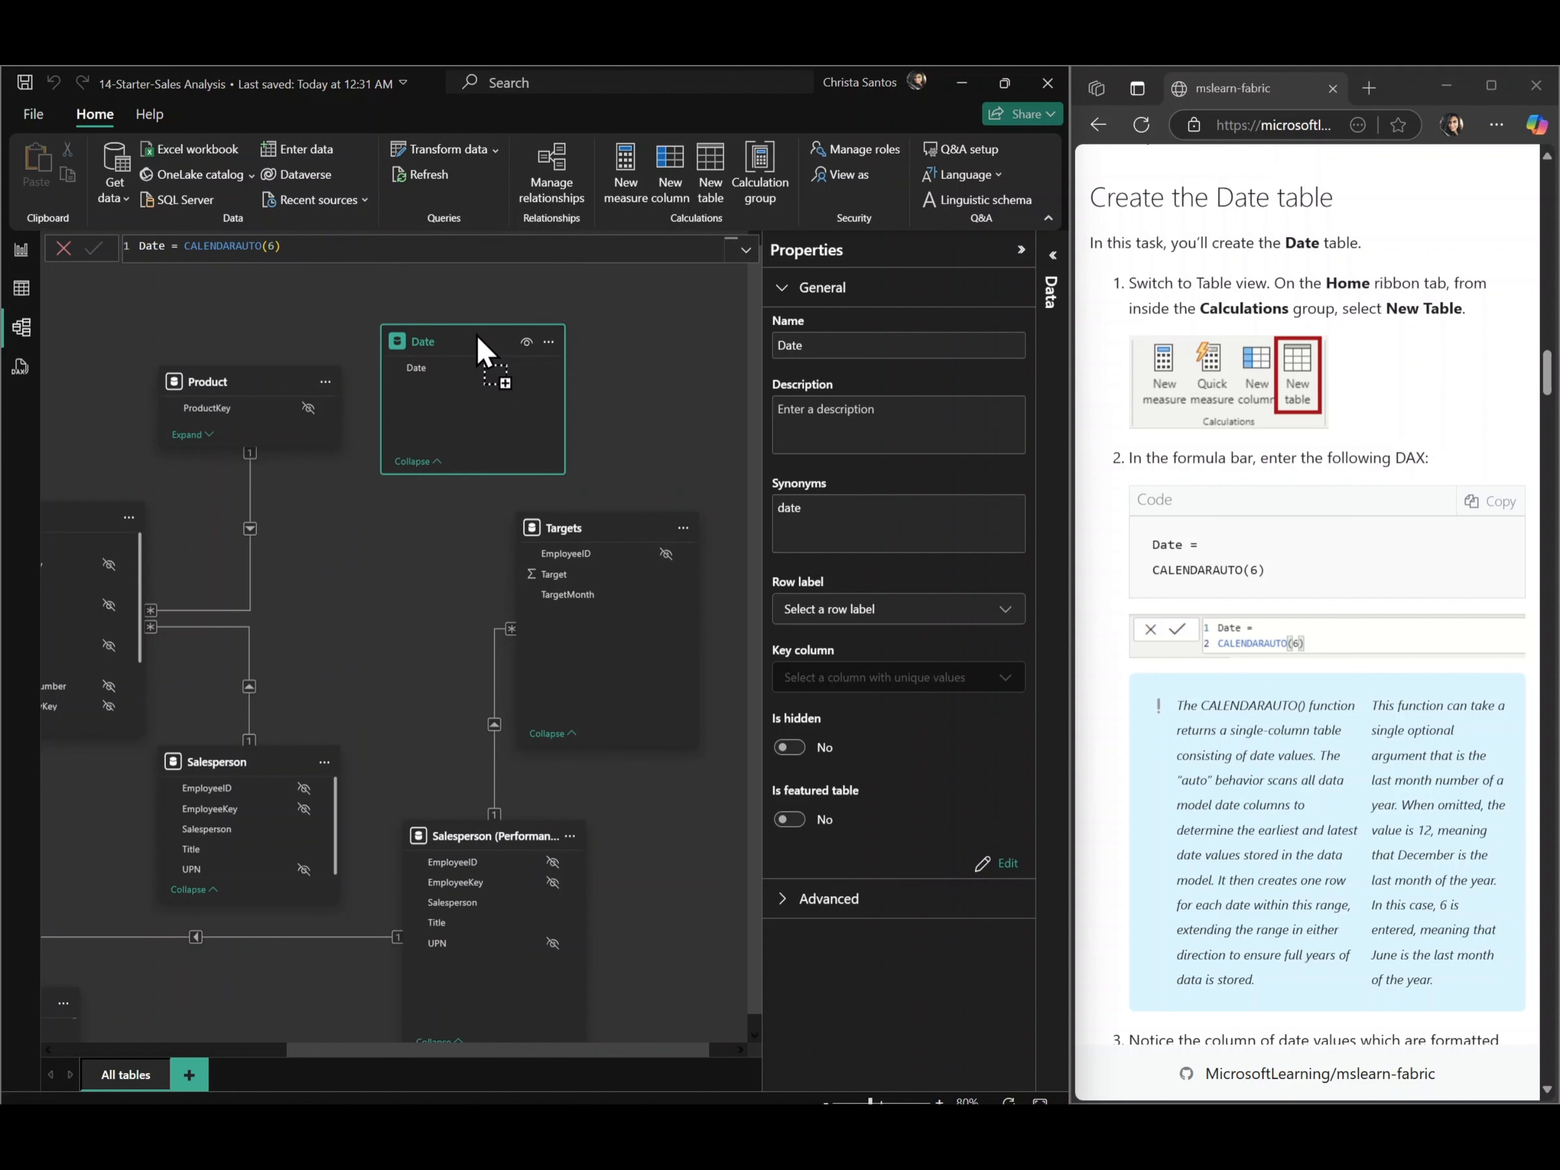
# - Collapse the Properties pane, then move Product directly above Sales and bring Date and Targets closer to the other tables
pyautogui.hscroll(-5, 407, 641)
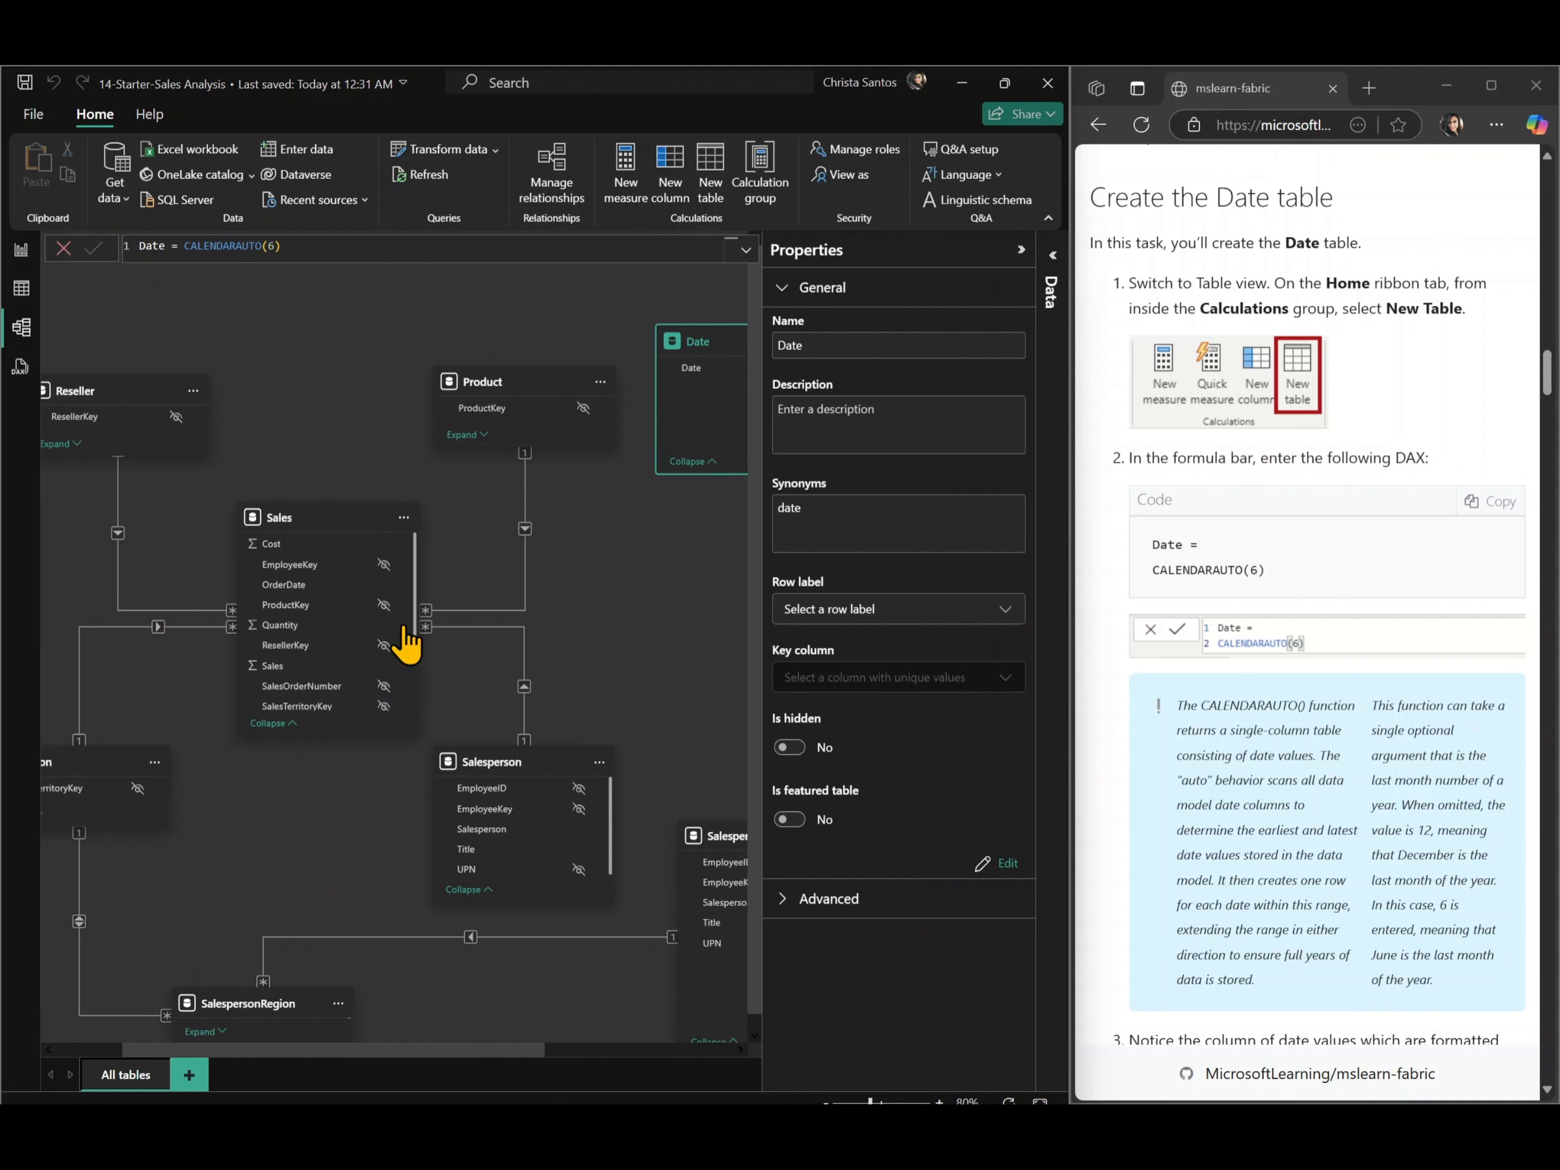
pyautogui.click(1020, 251)
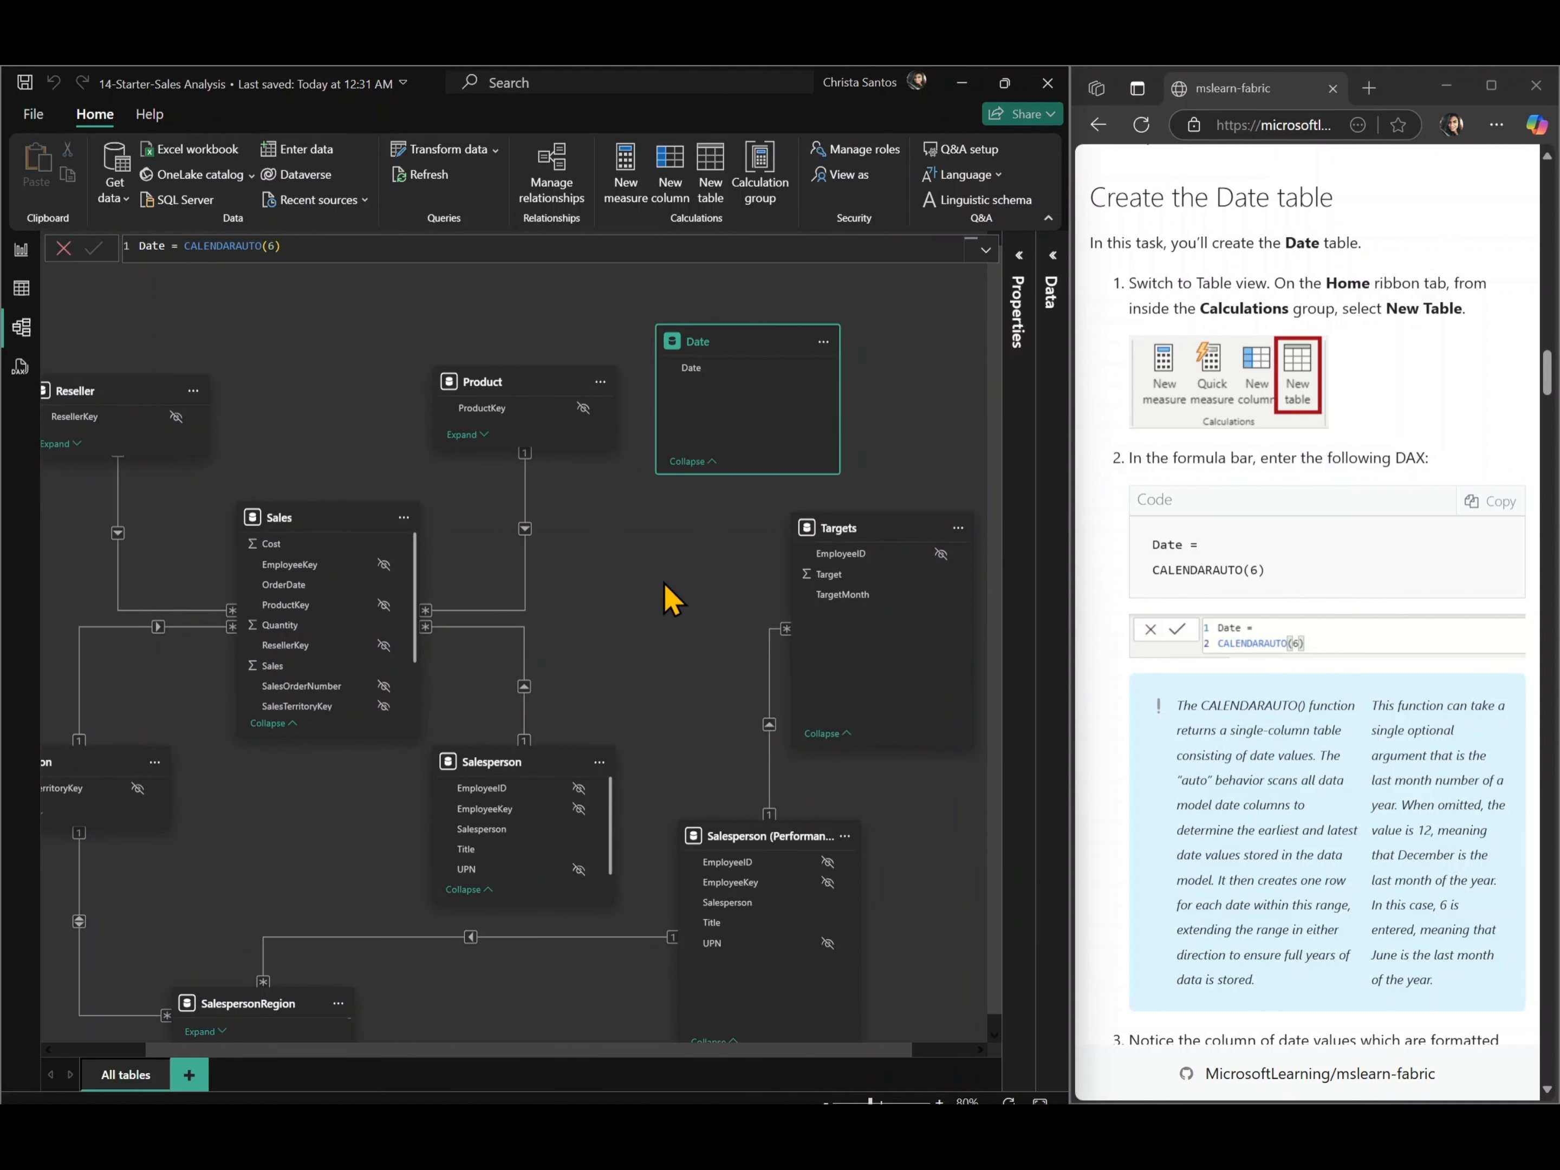
pyautogui.hscroll(-1, 670, 598)
pyautogui.hscroll(-1, 671, 598)
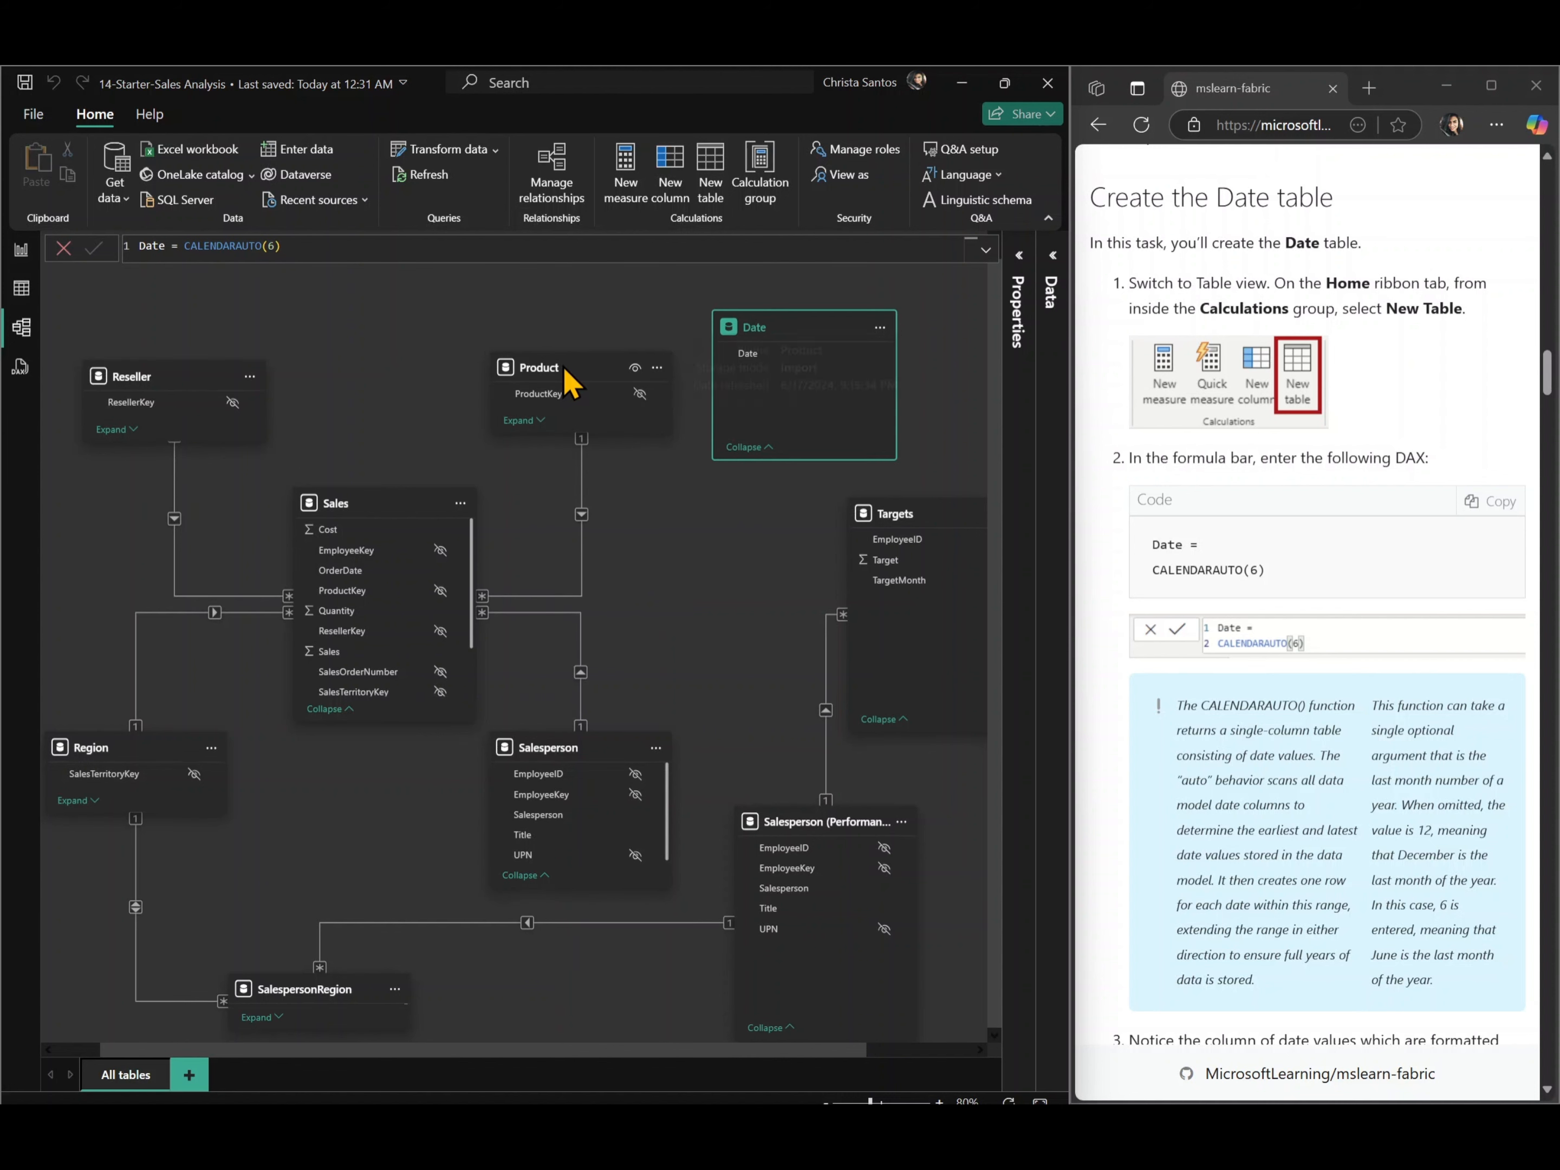
pyautogui.moveTo(549, 373); pyautogui.dragTo(408, 320)
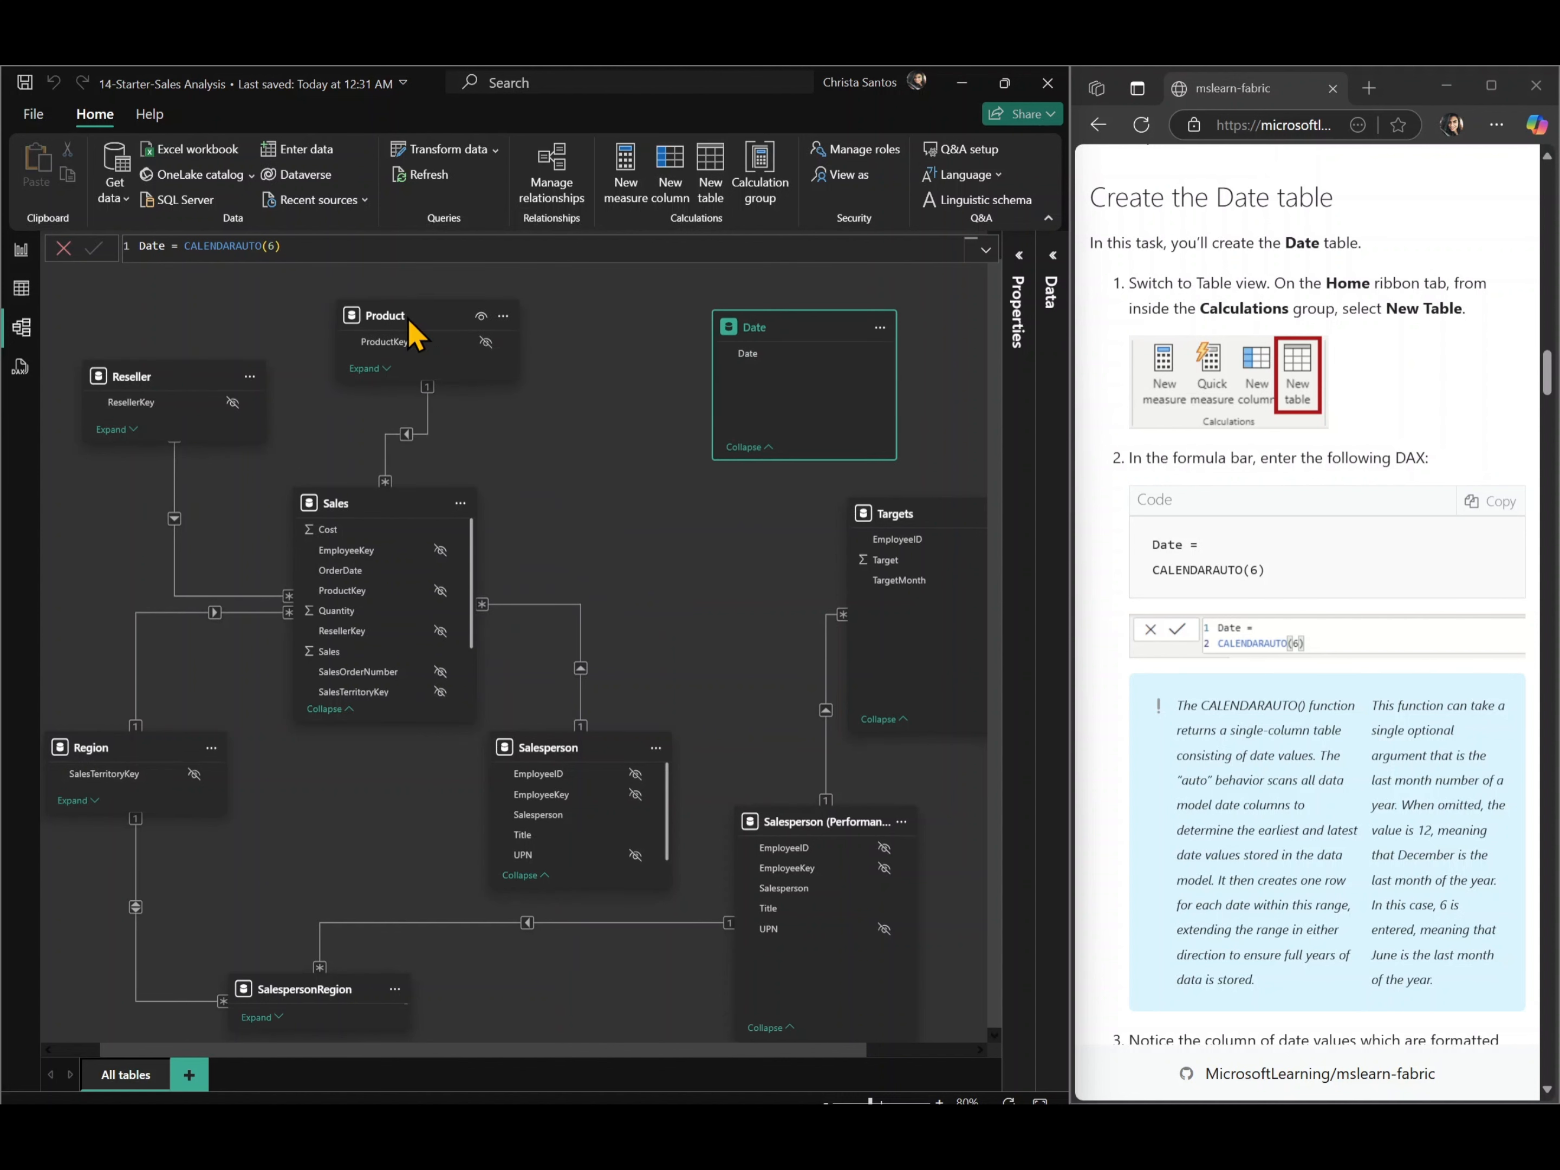
pyautogui.moveTo(805, 345); pyautogui.dragTo(656, 368)
pyautogui.moveTo(913, 514); pyautogui.dragTo(850, 527)
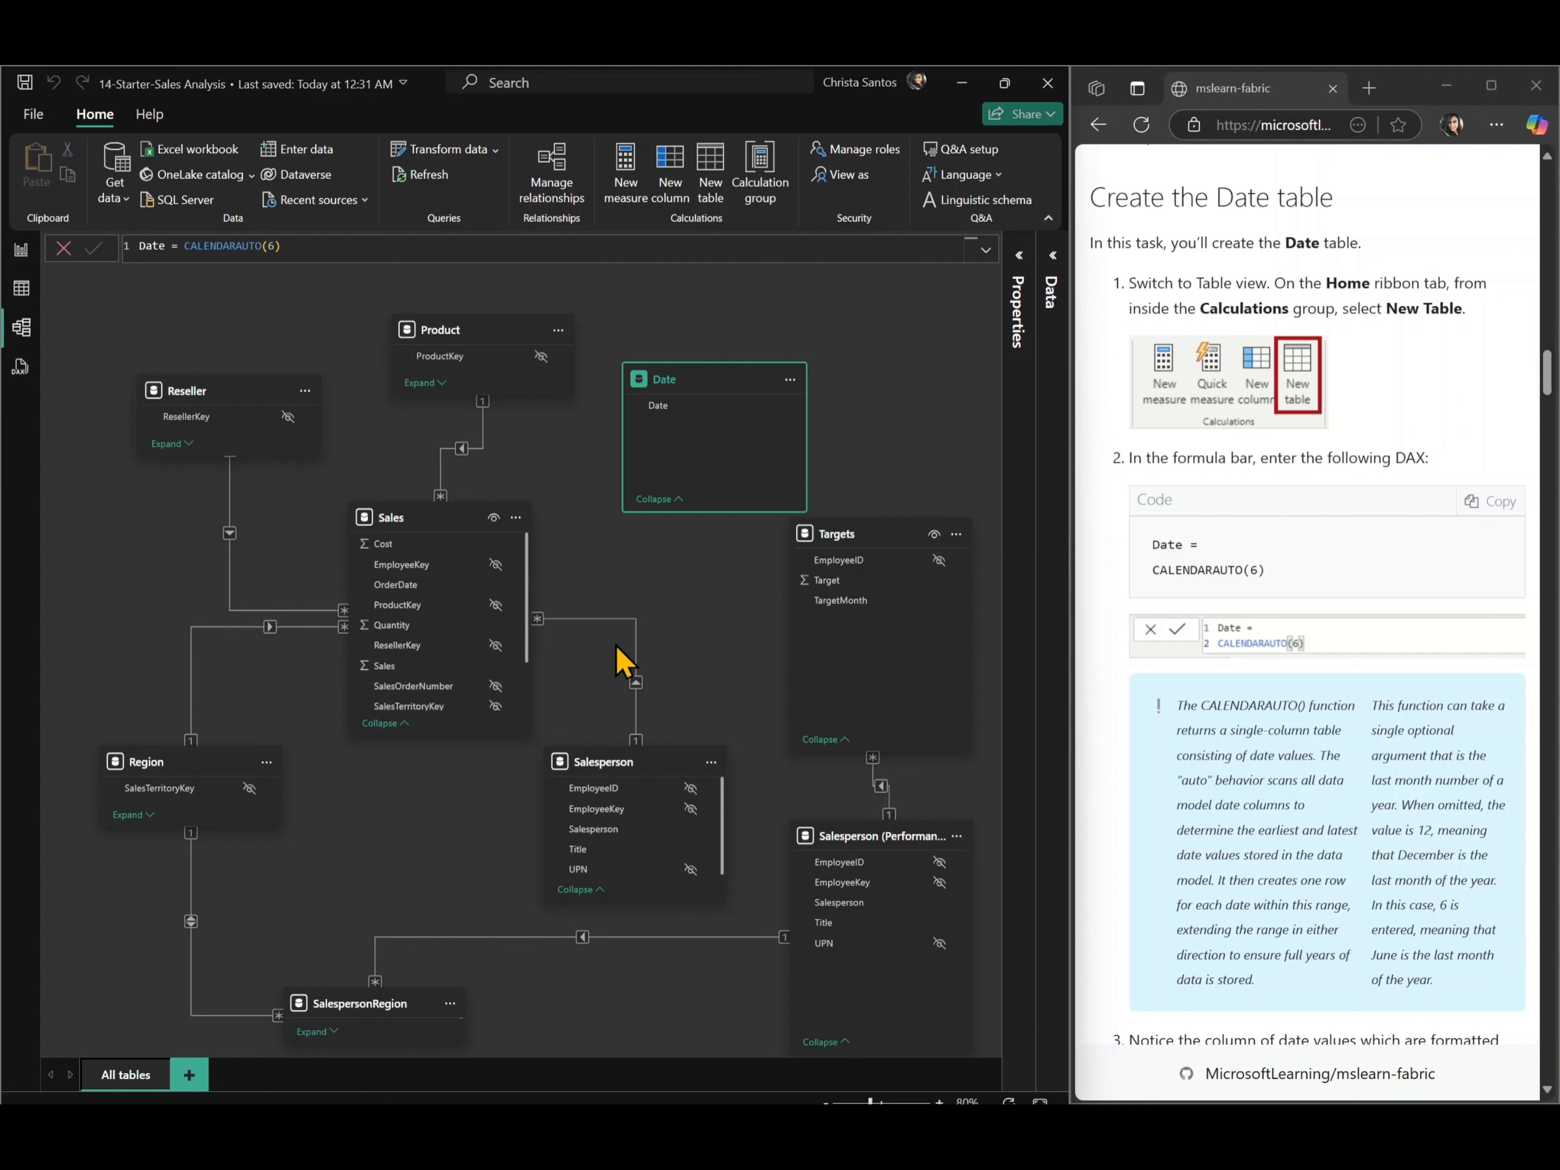
# - Show the Date table's rows in Table view and compare its date values and row count with the lab's steps 3 and 4
pyautogui.scroll(-7, 1306, 574)
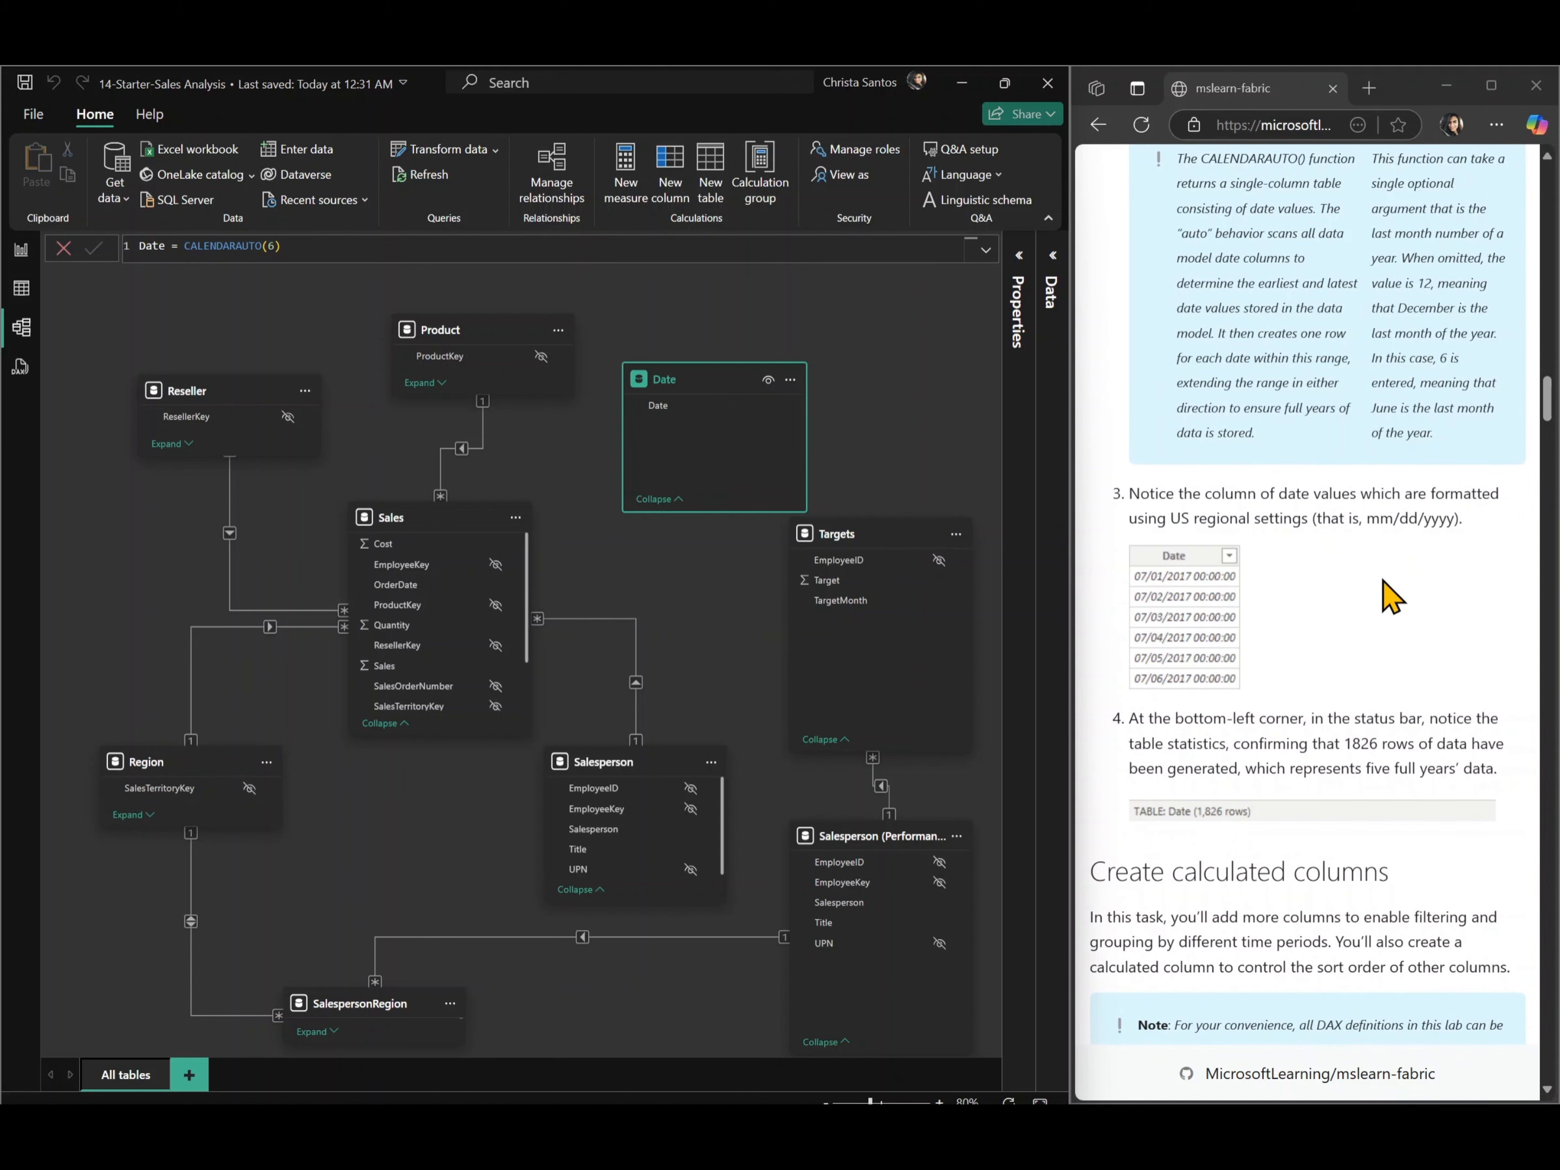
pyautogui.scroll(7, 1382, 596)
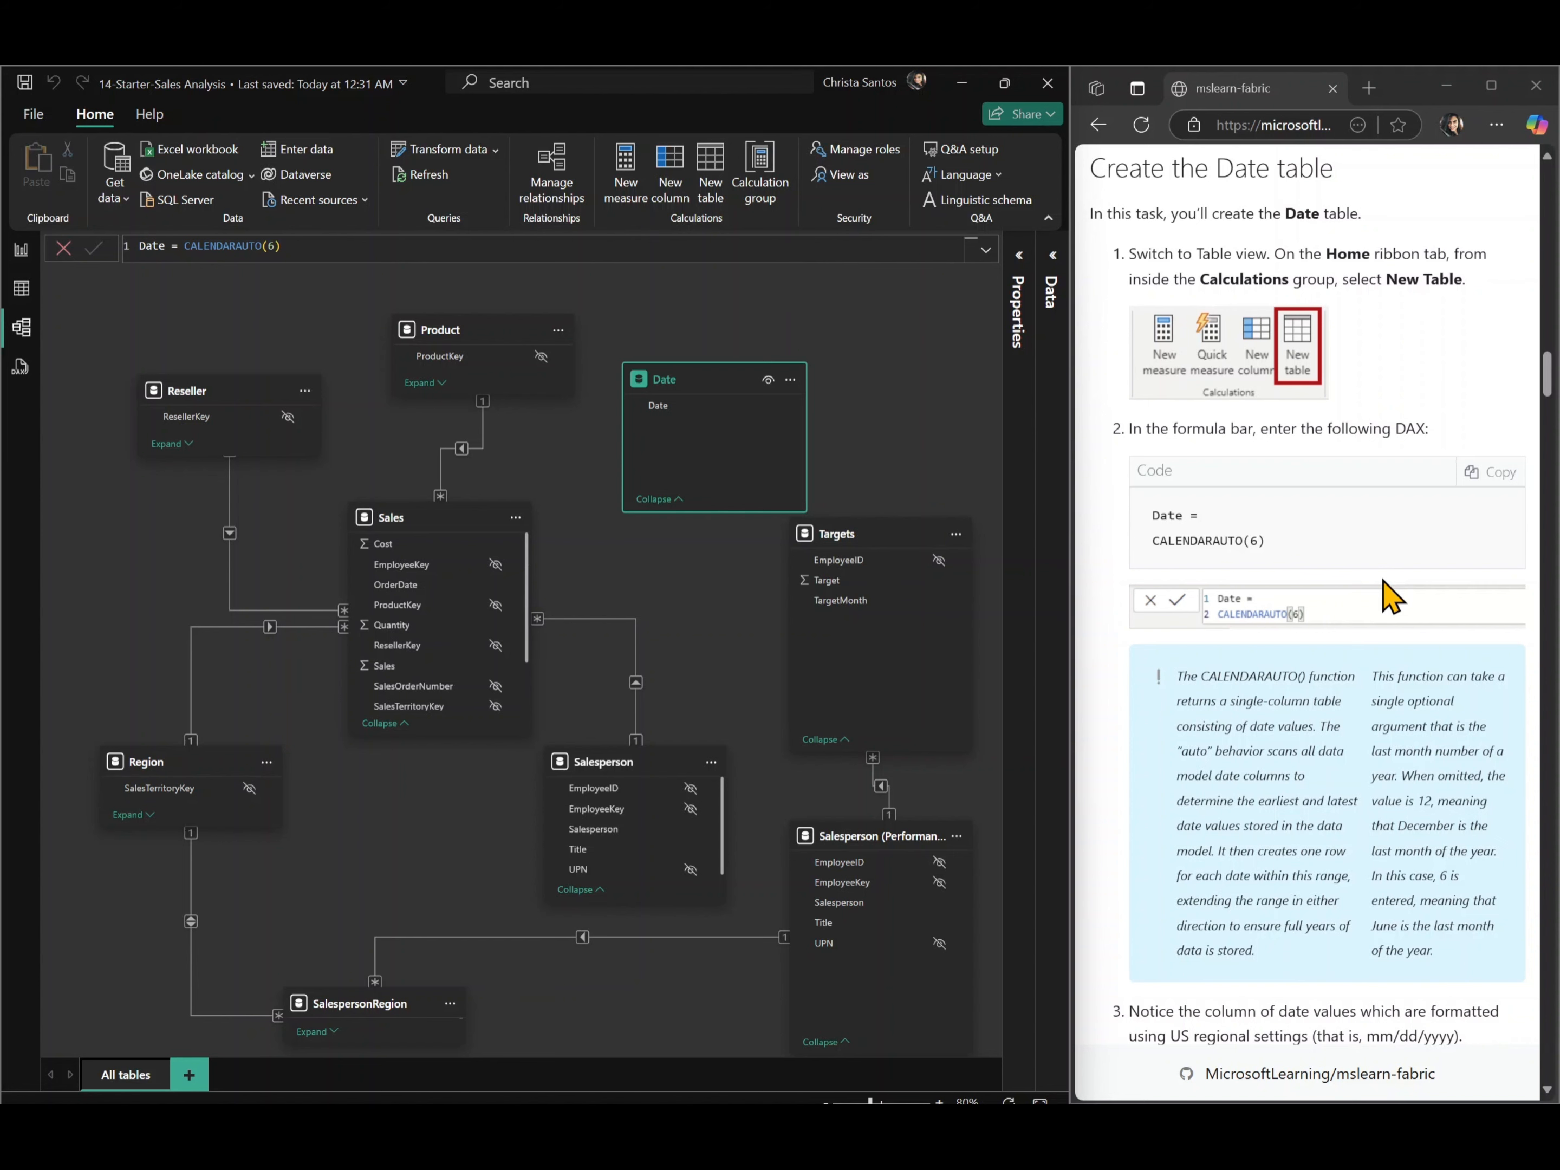
pyautogui.click(22, 289)
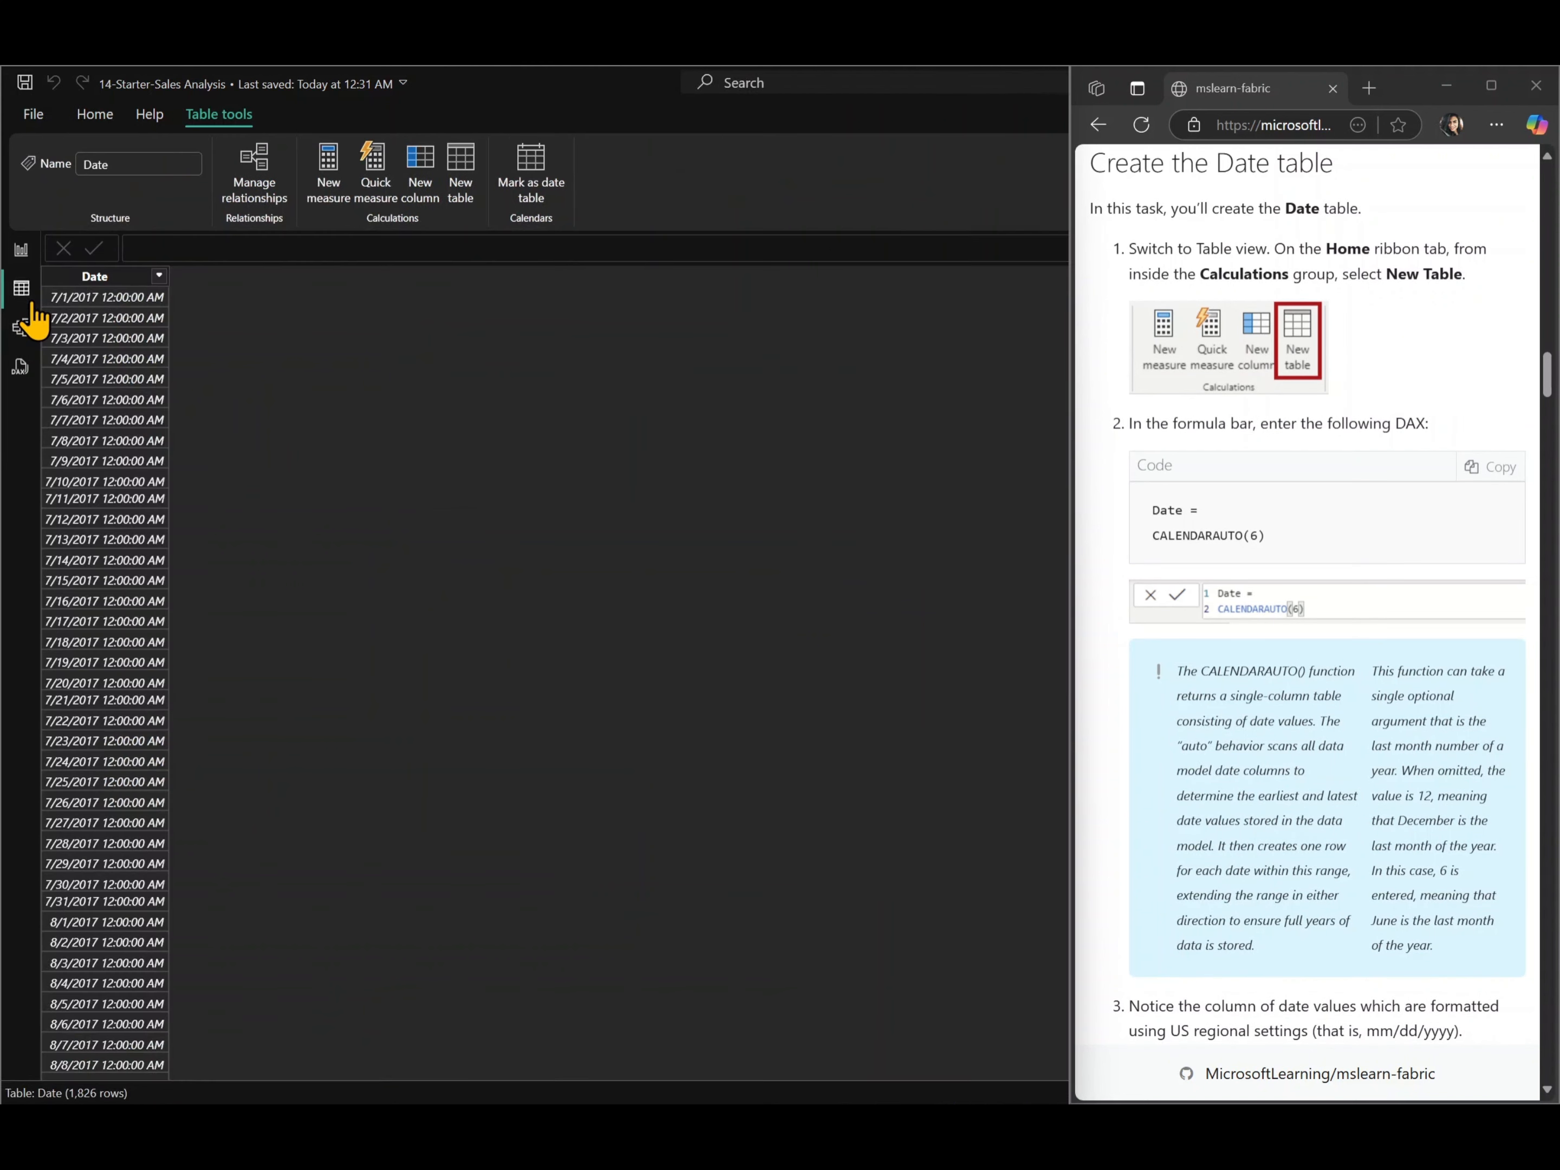
pyautogui.scroll(-3, 1330, 594)
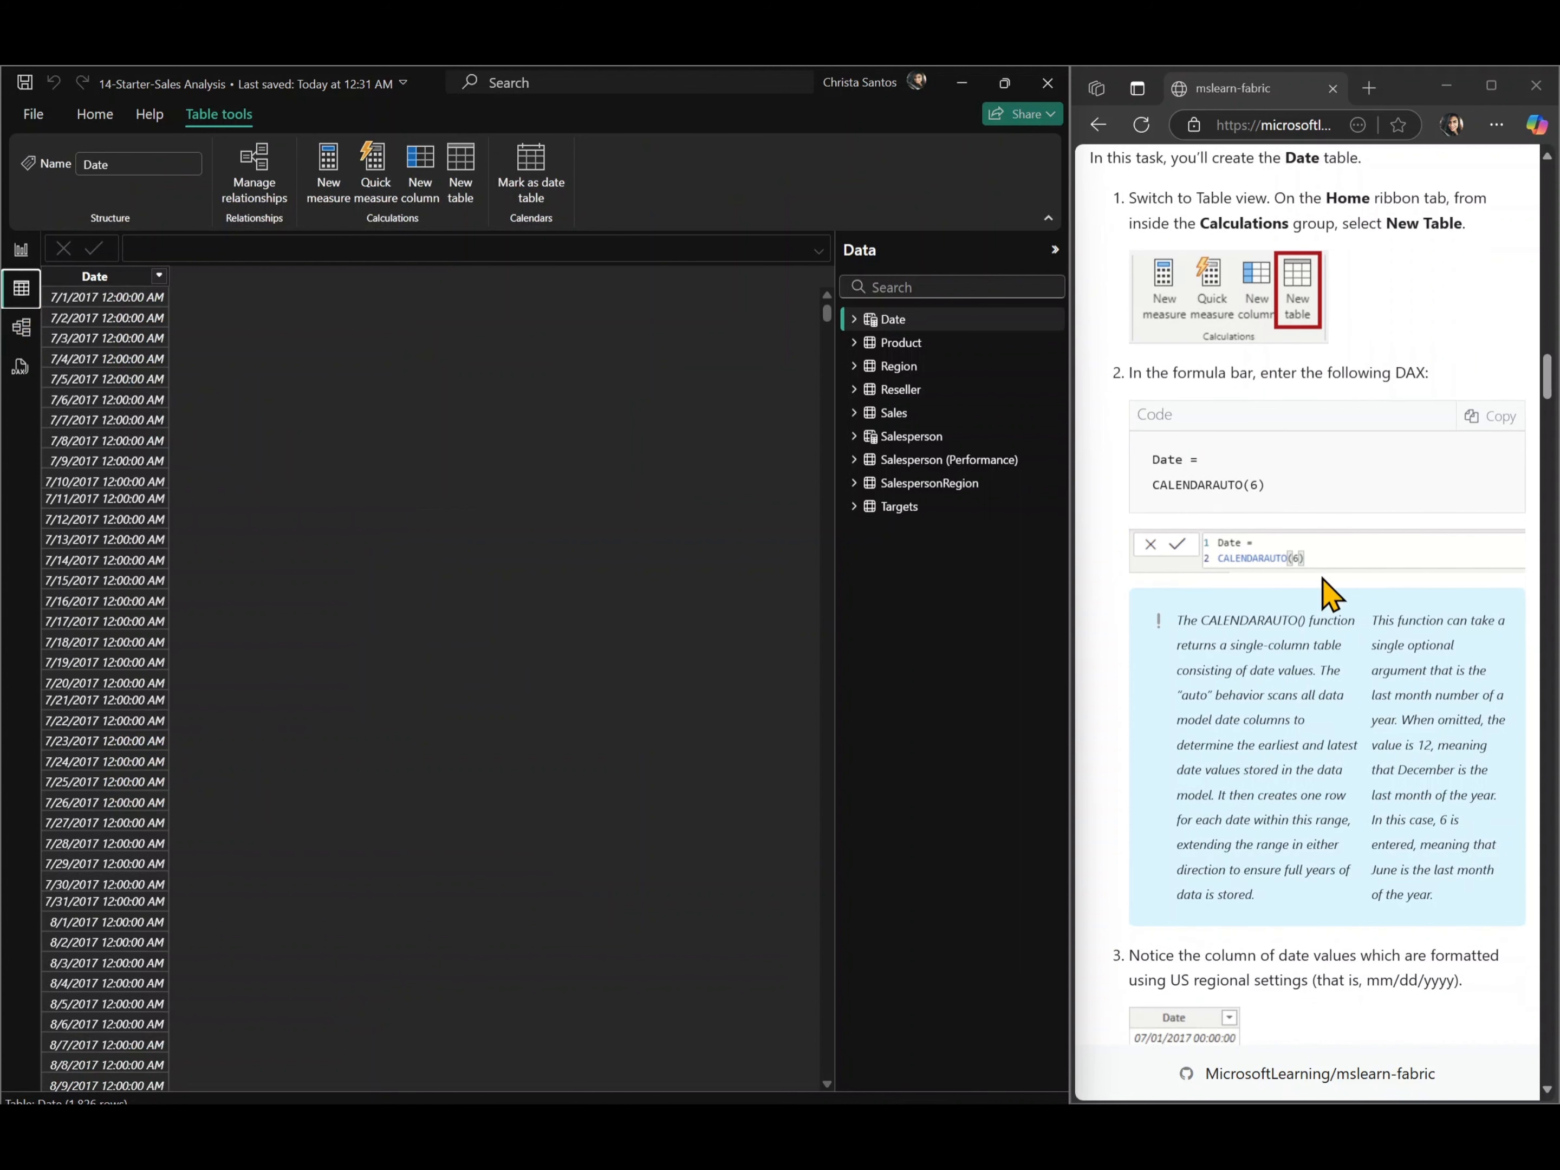
pyautogui.scroll(-4, 1330, 594)
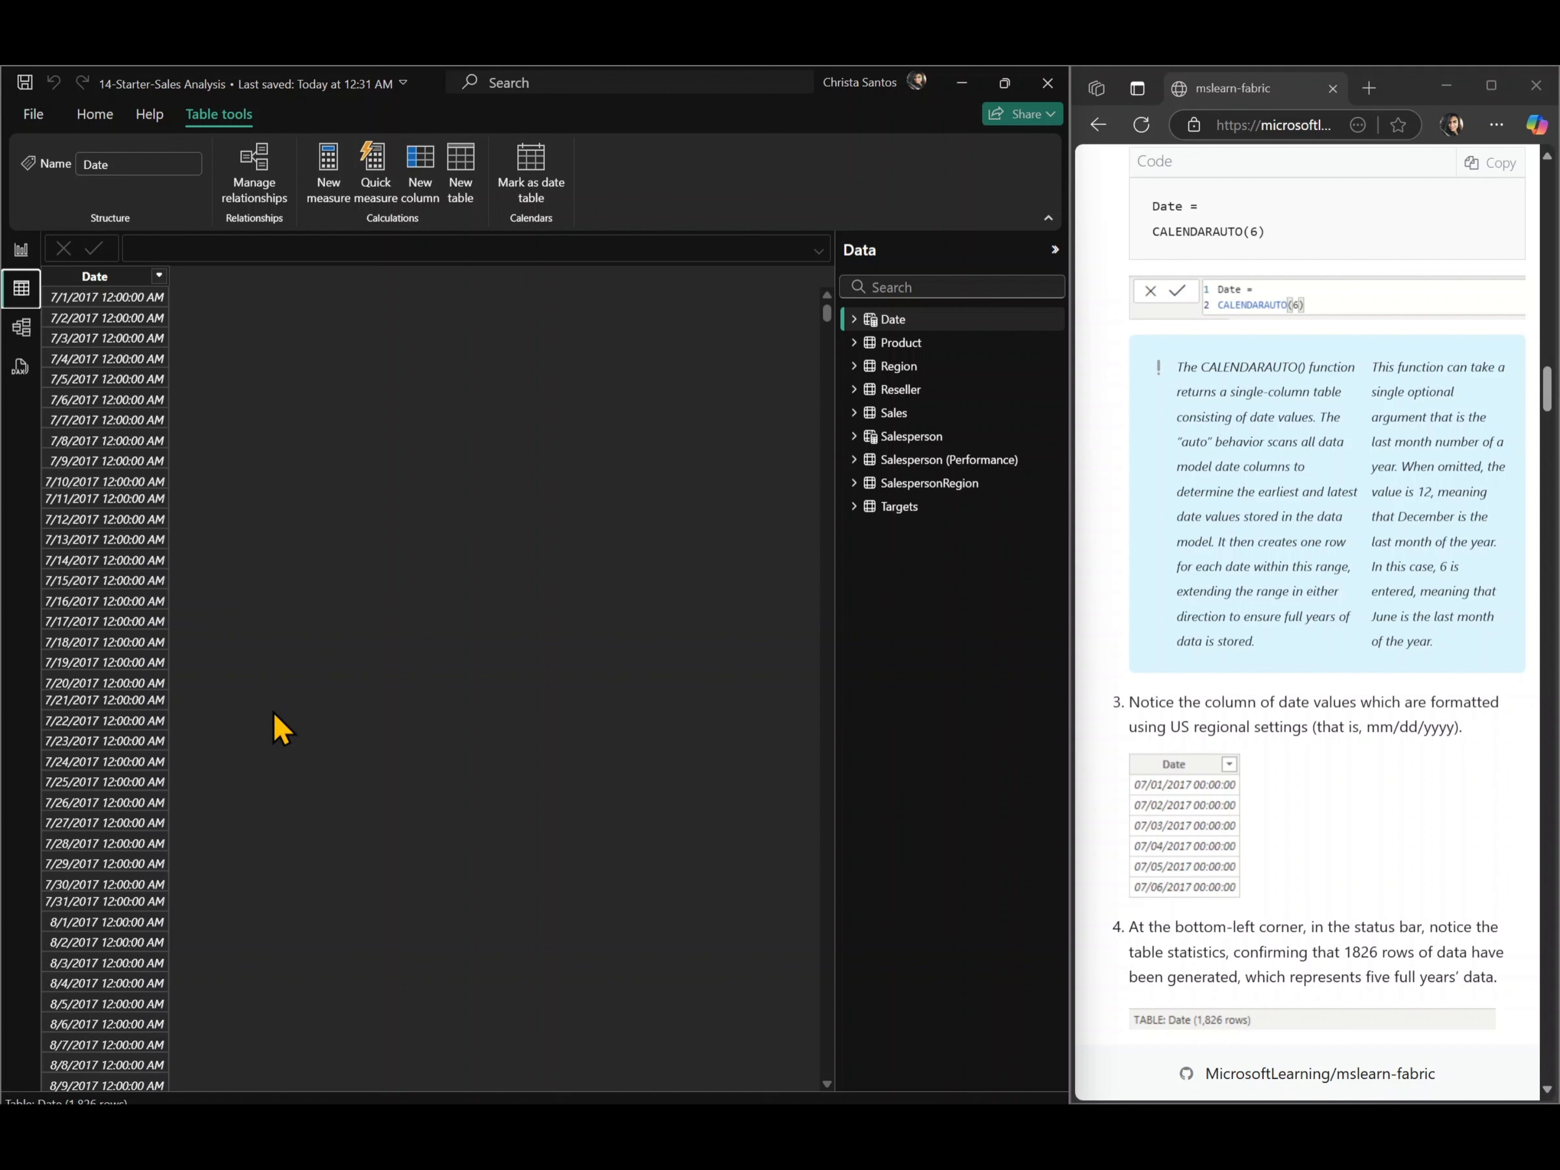
pyautogui.scroll(-2, 279, 730)
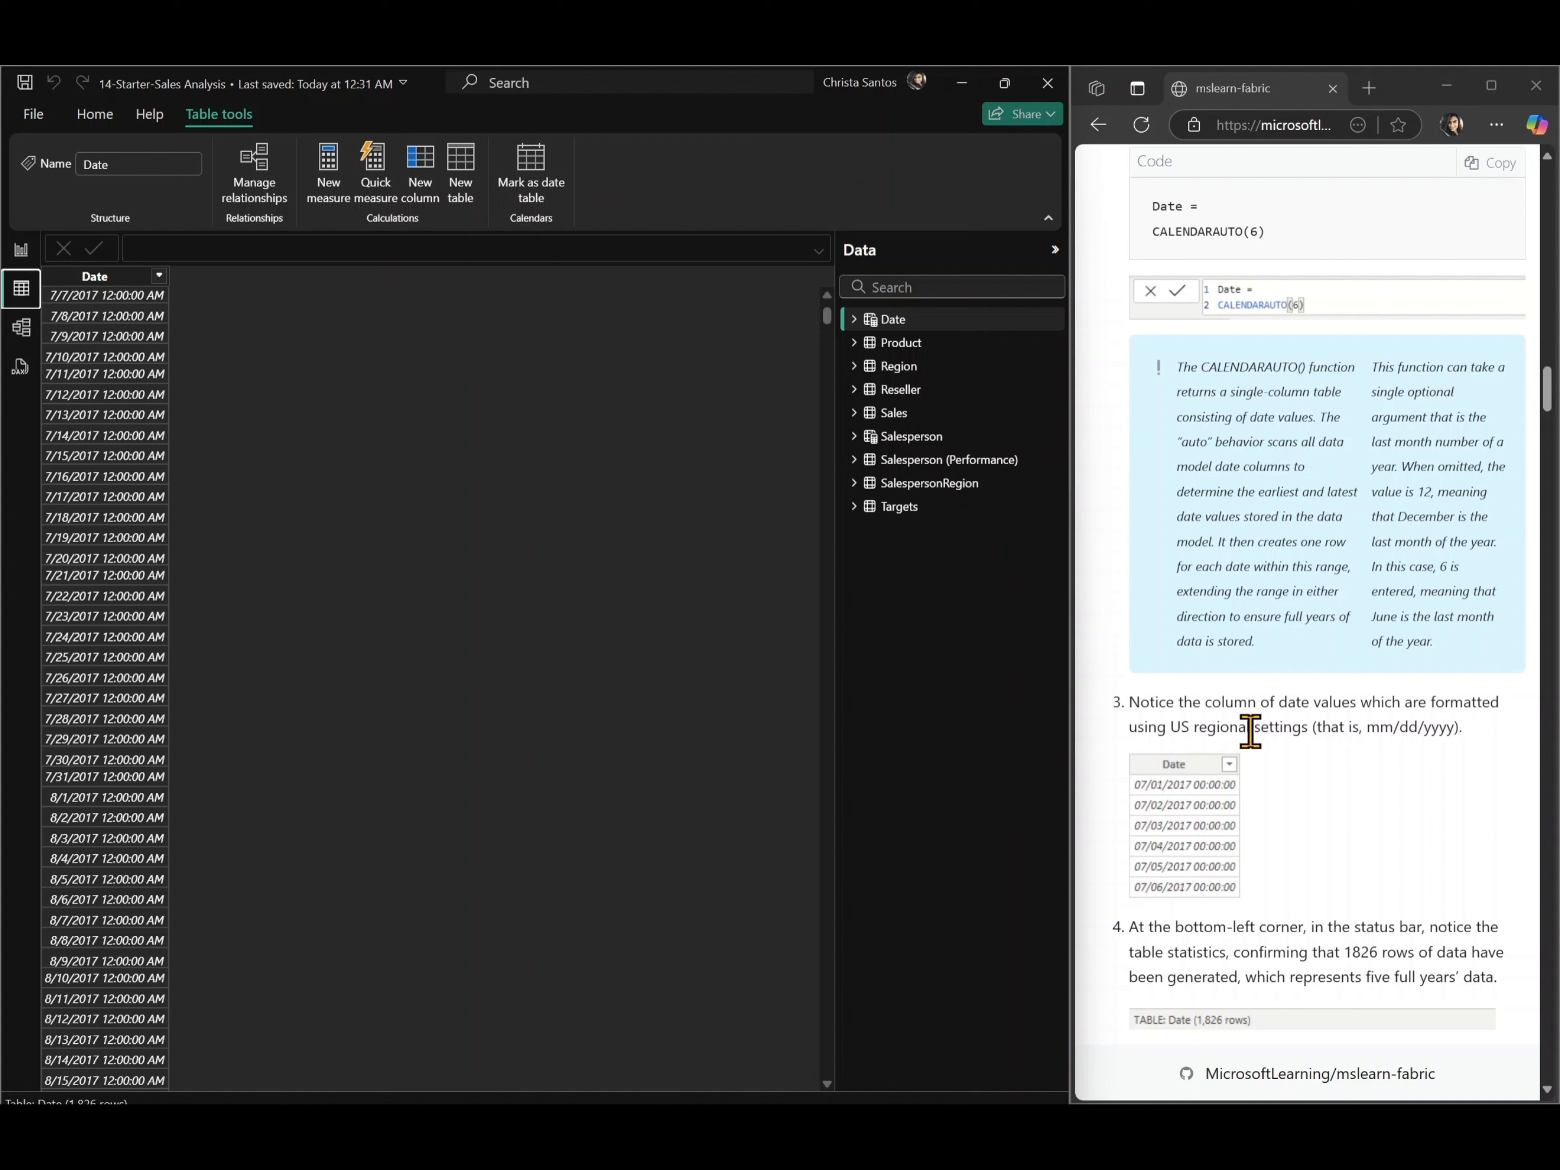
pyautogui.scroll(-2, 1250, 730)
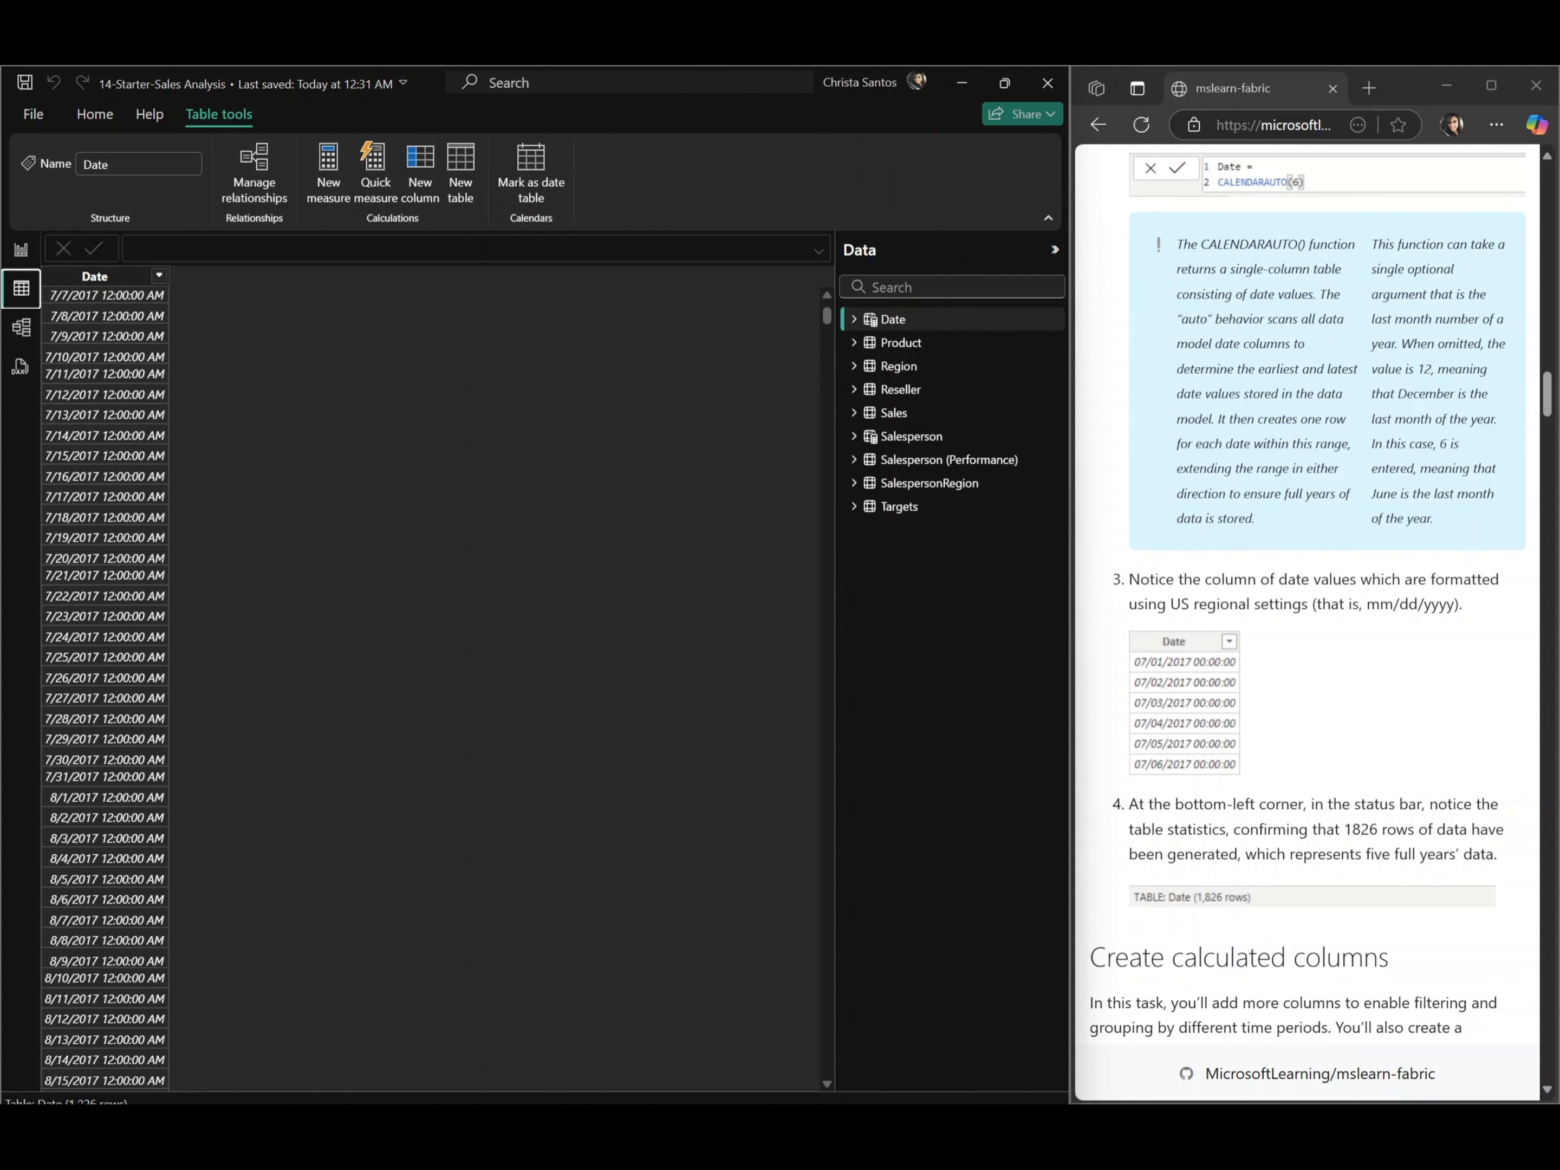
# - Add a calculated column to the Date table with the lab's formula Year = "FY" & YEAR('Date'[Date]) + IF(MONTH('Date'[Date]) > 6, 1)
pyautogui.scroll(-8, 1258, 794)
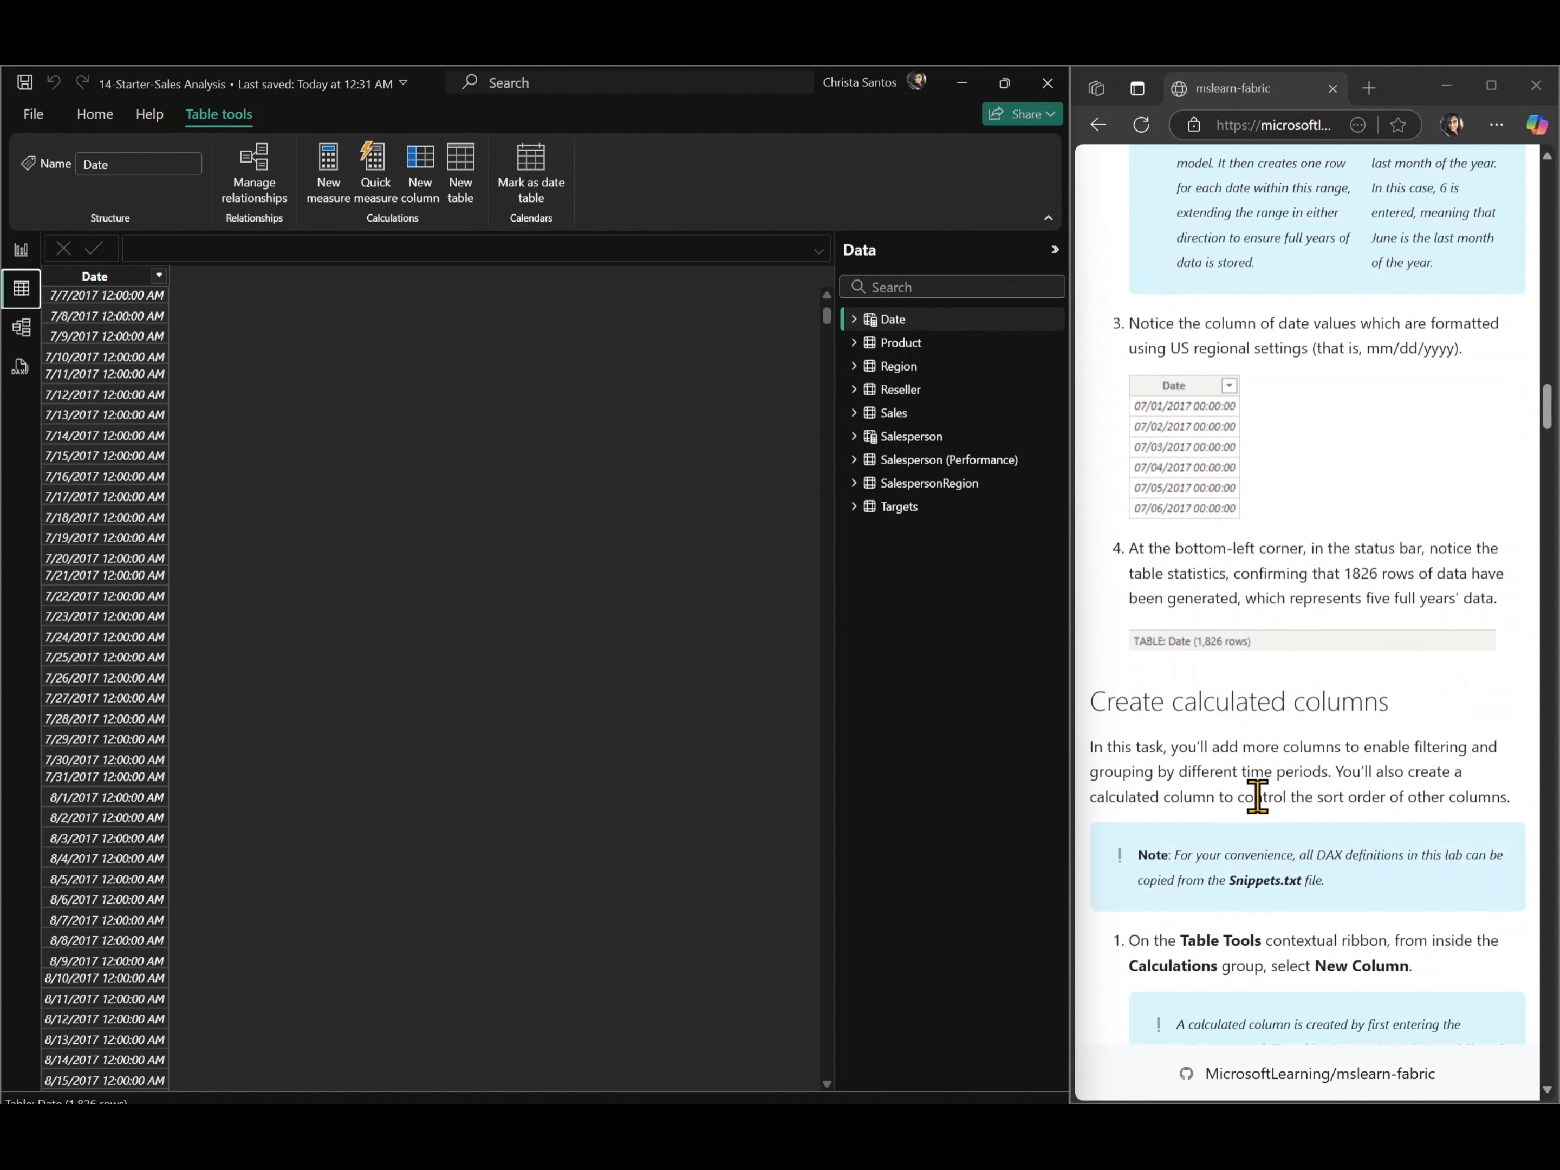
pyautogui.scroll(-3, 1258, 797)
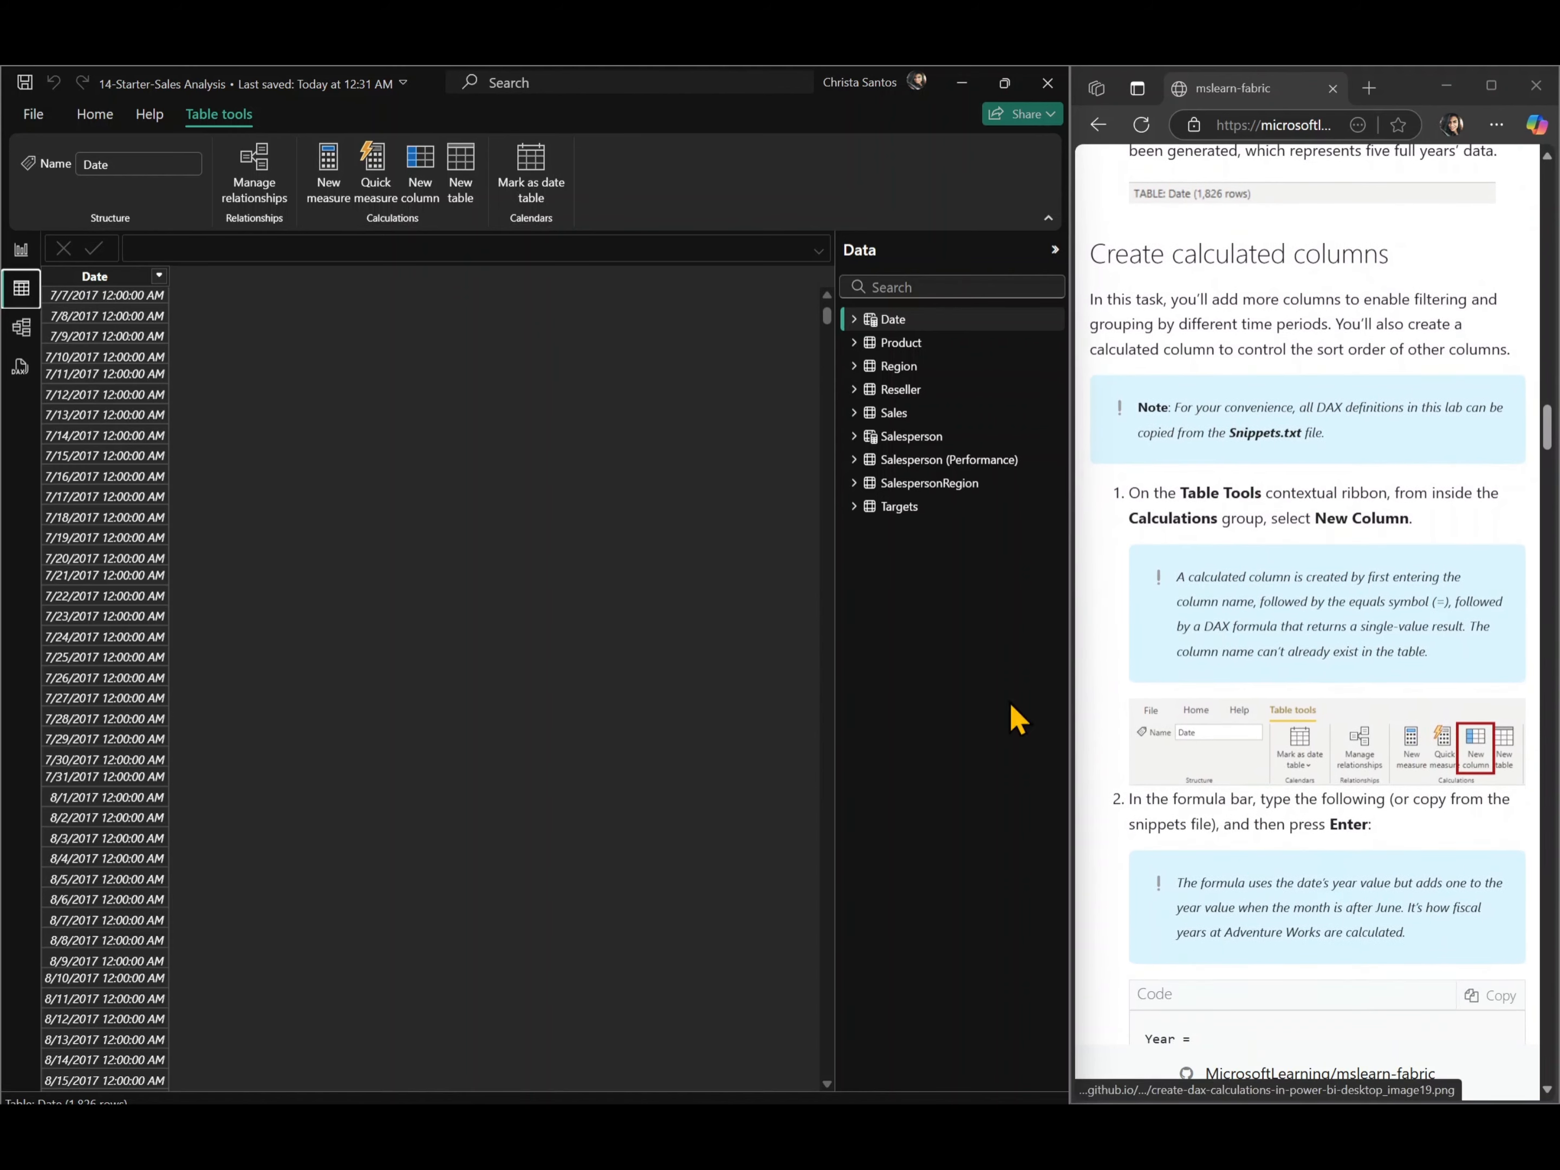
pyautogui.click(423, 209)
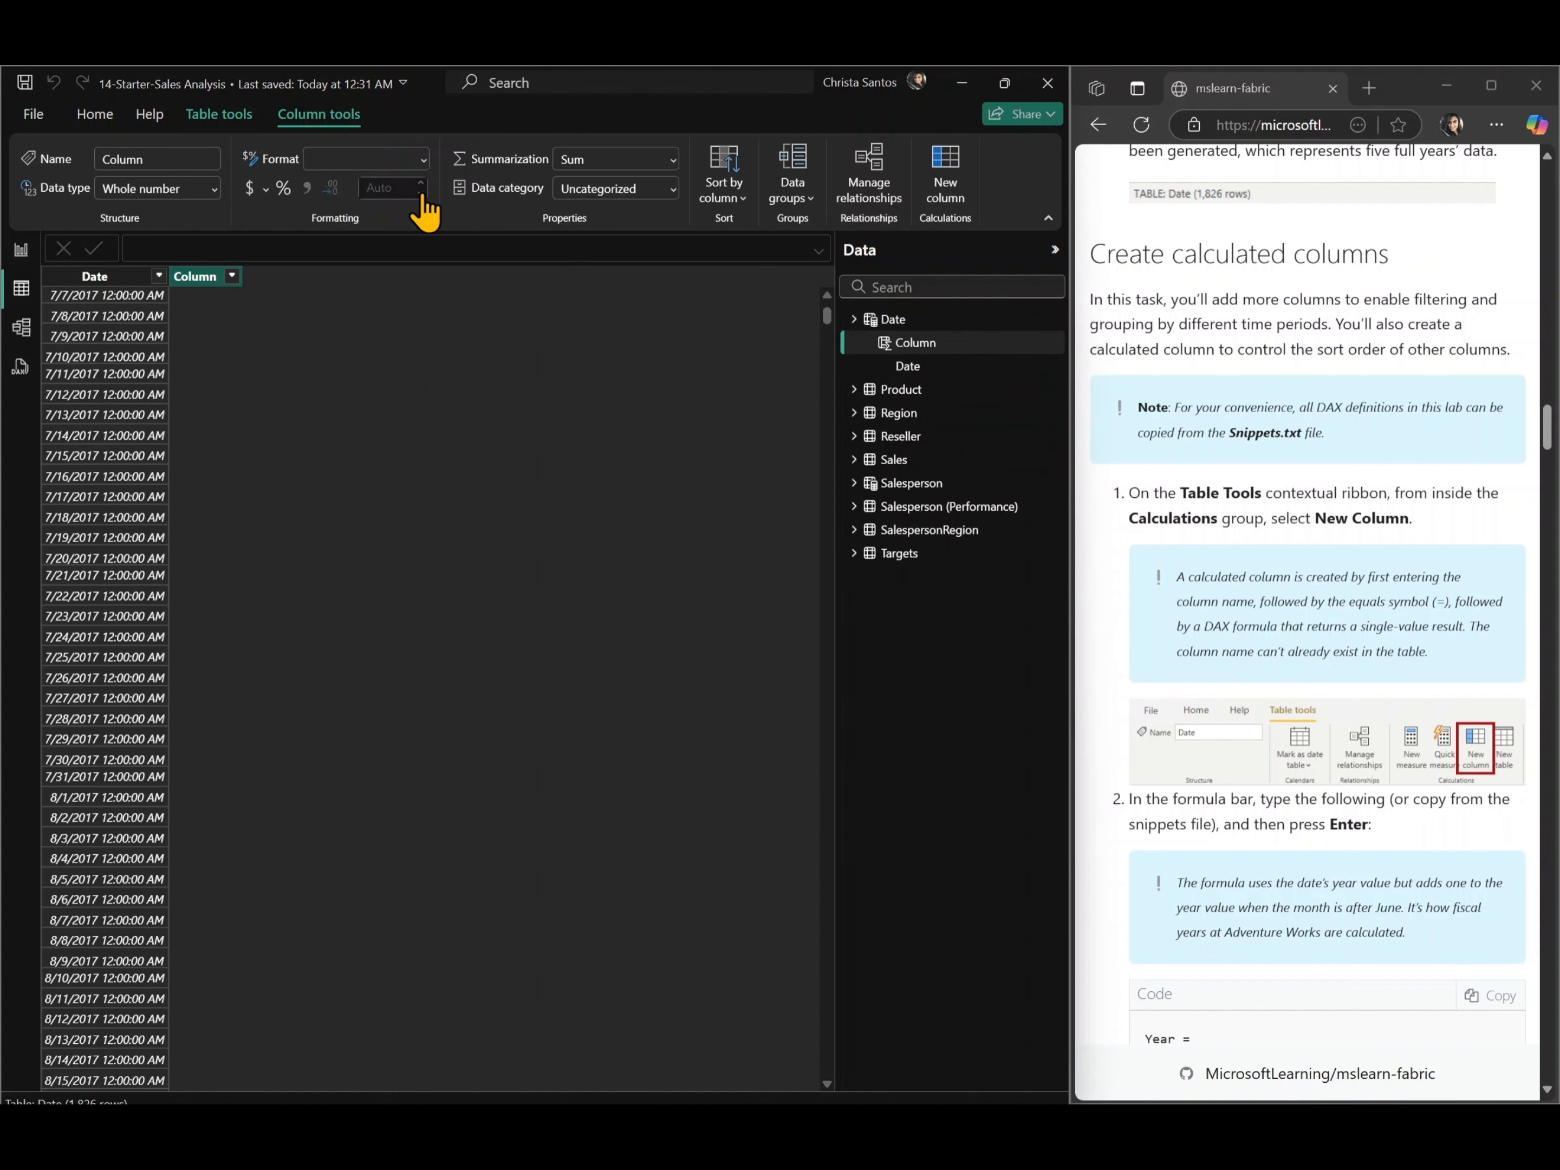
pyautogui.scroll(-5, 1253, 729)
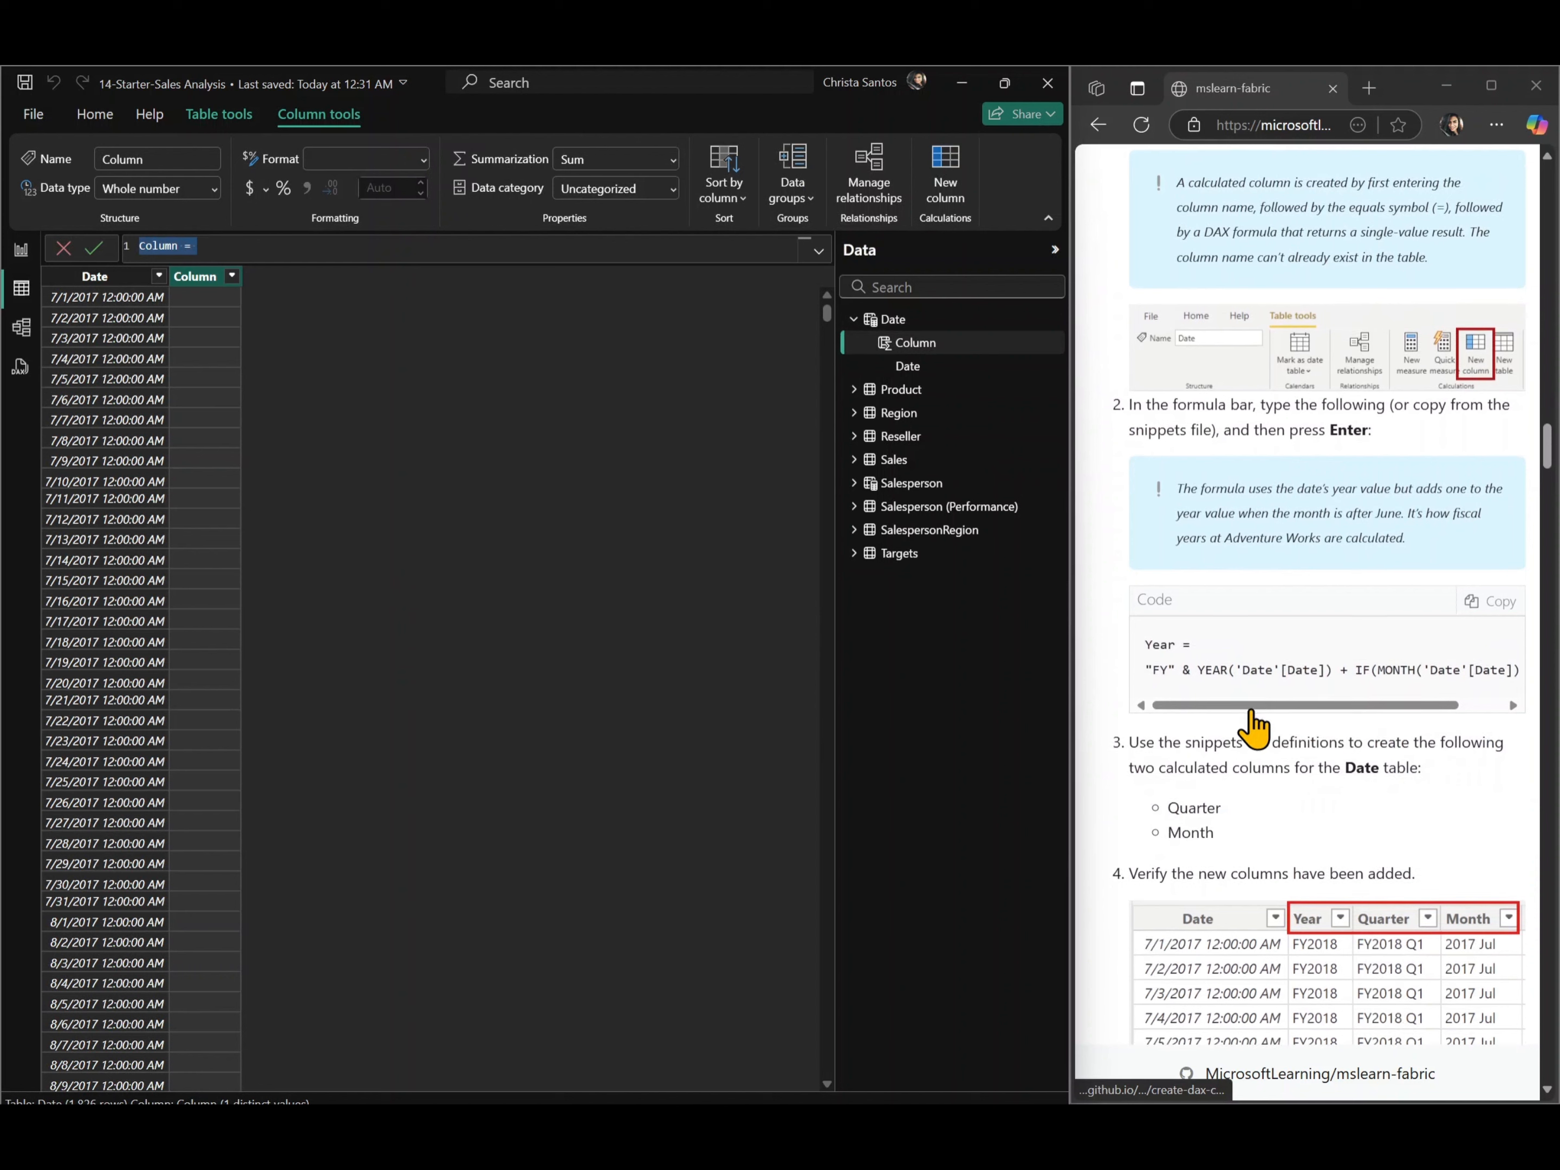
pyautogui.click(1484, 605)
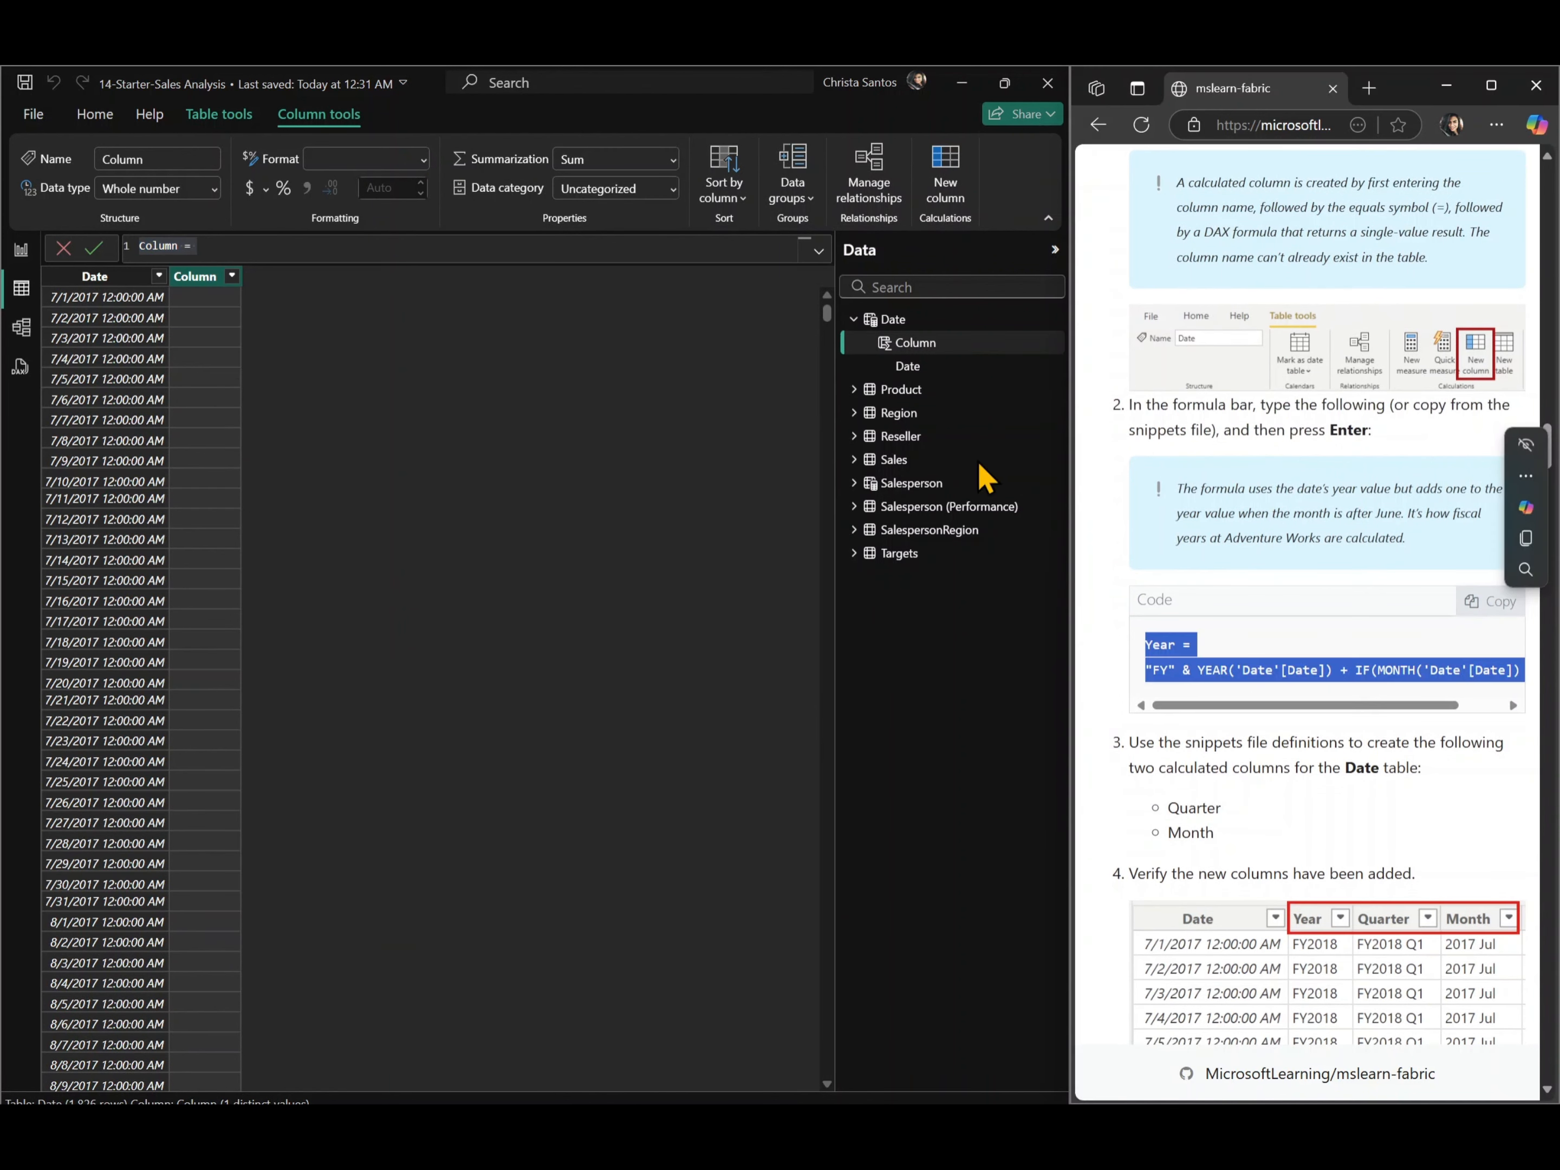
pyautogui.click(247, 239)
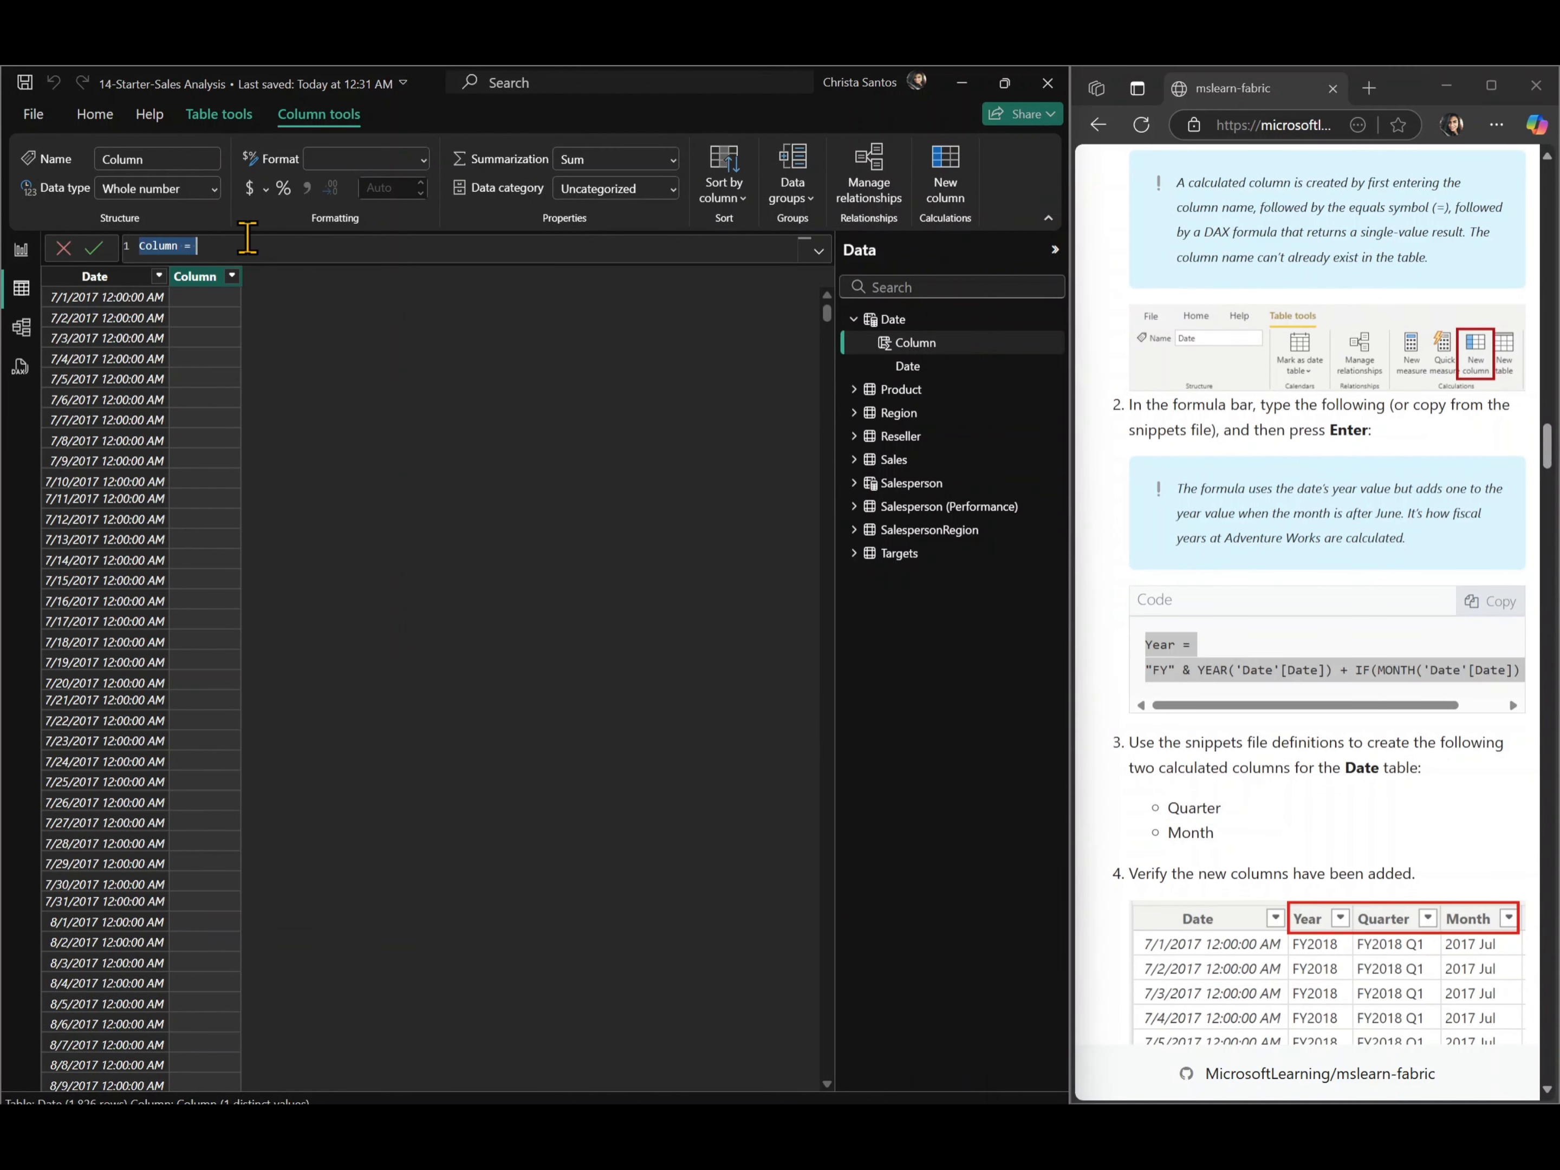
pyautogui.hotkey('ctrl', 'v')
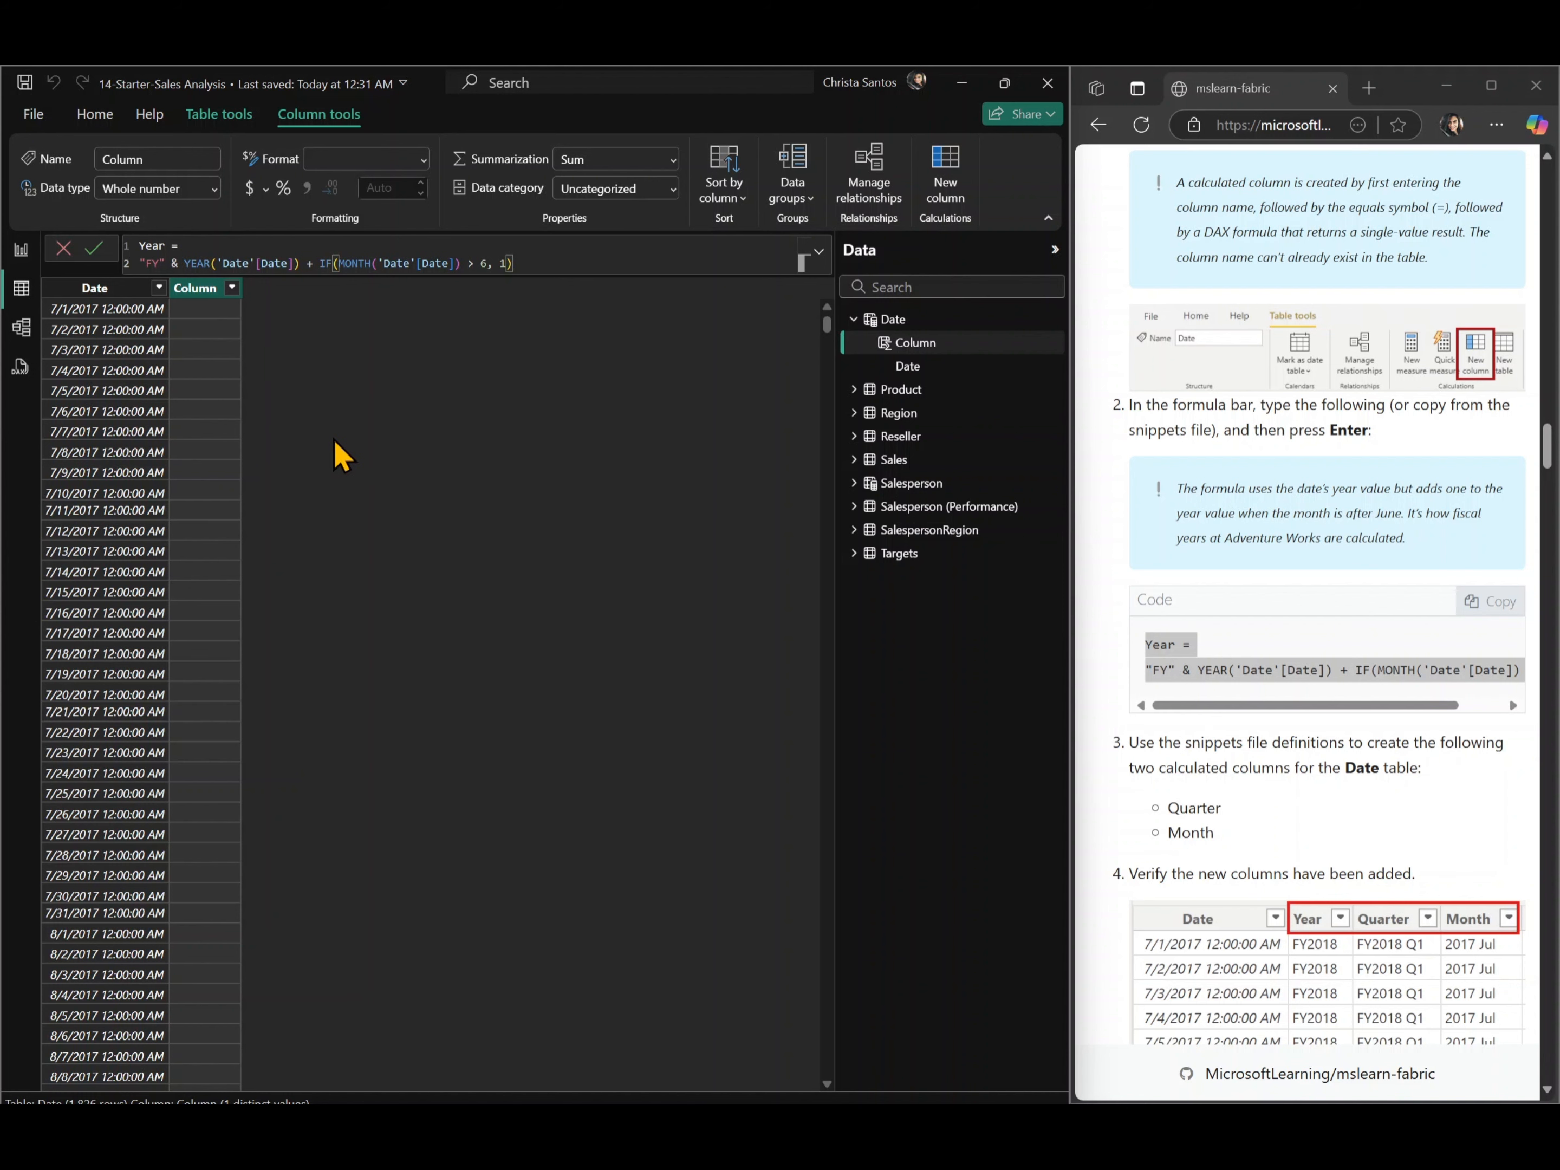
pyautogui.press('Return')
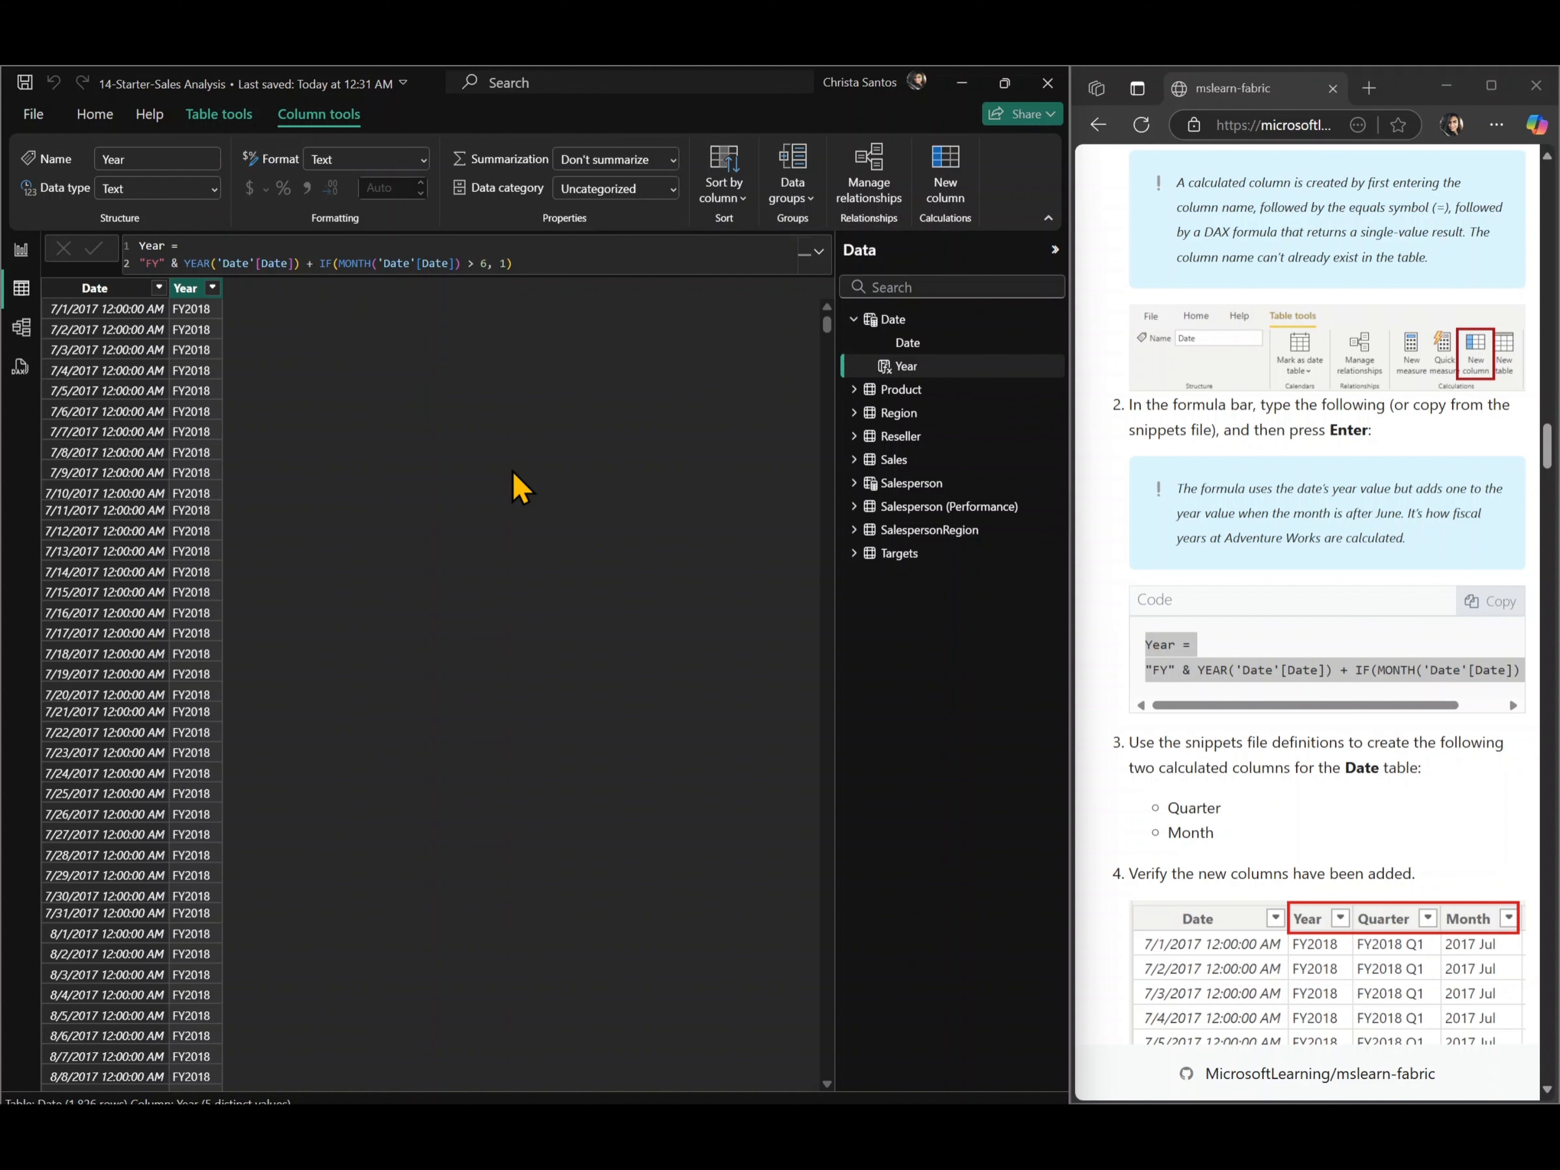
# - Switch to 14-Snippets.txt in Notepad, copy the complete Quarter column definition for the Date table, and minimize the file
pyautogui.scroll(-2, 1181, 677)
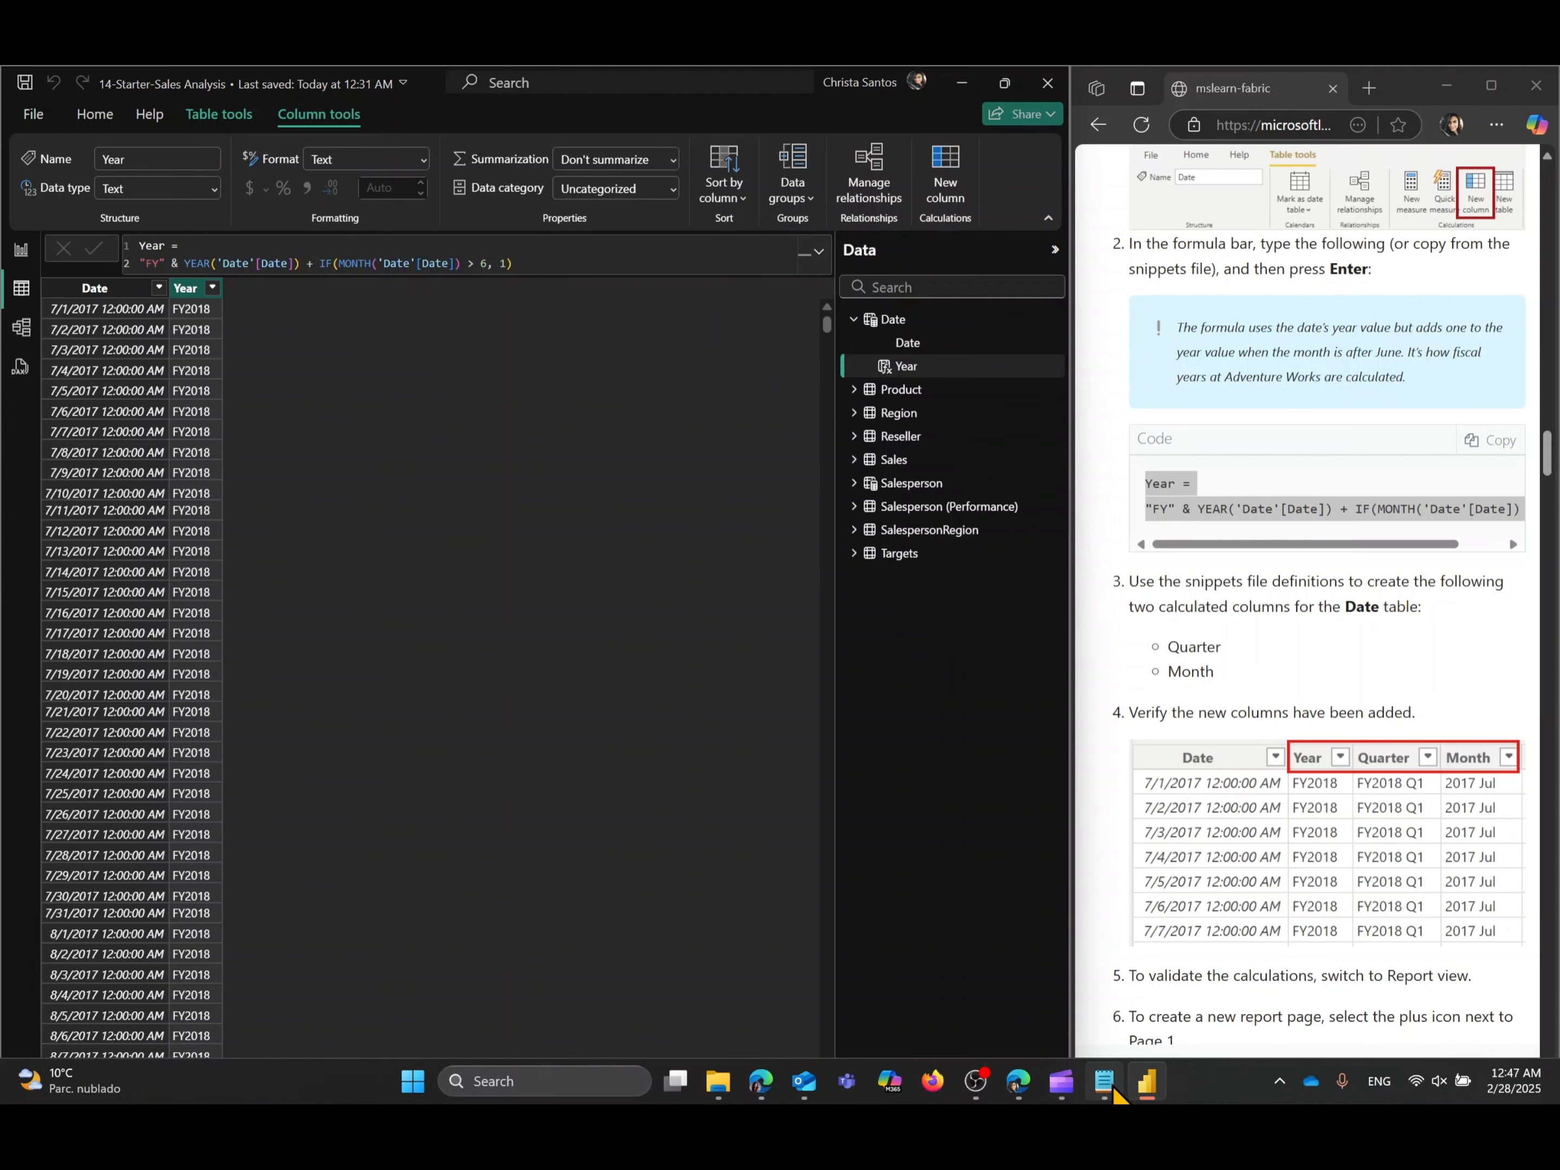
pyautogui.click(1105, 1082)
pyautogui.scroll(-2, 674, 711)
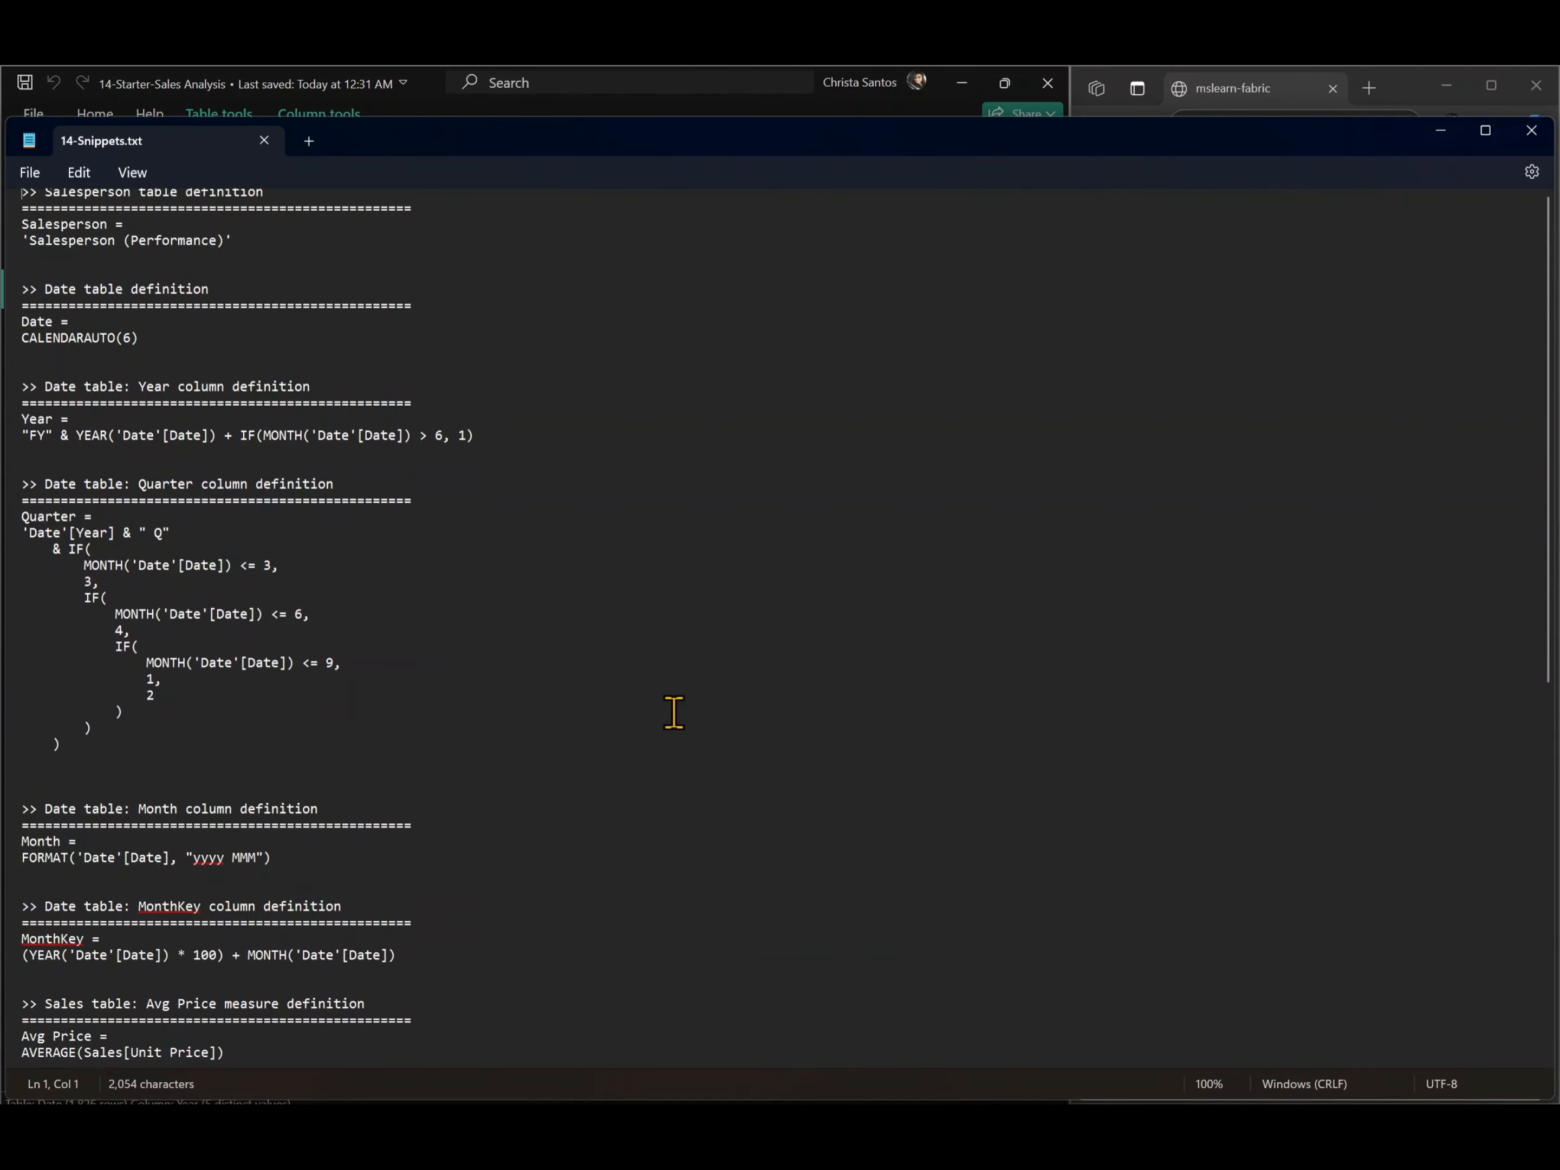
pyautogui.scroll(1, 674, 712)
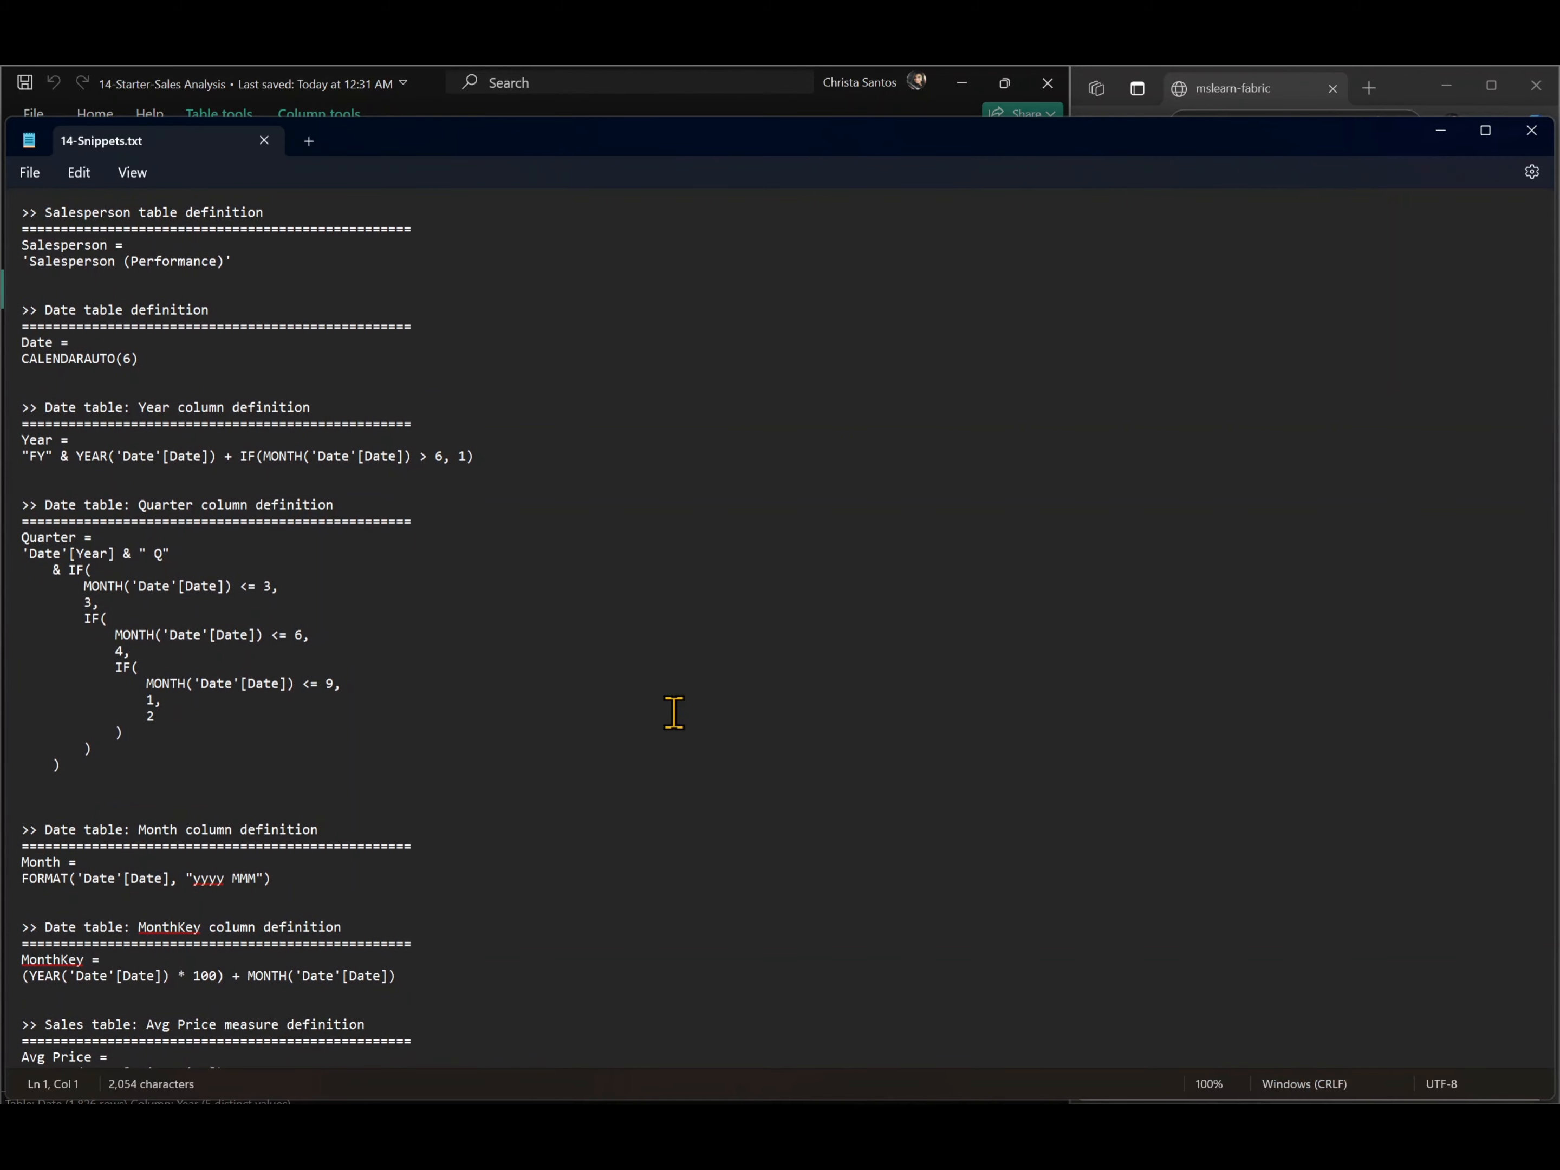
pyautogui.moveTo(86, 762); pyautogui.dragTo(10, 563)
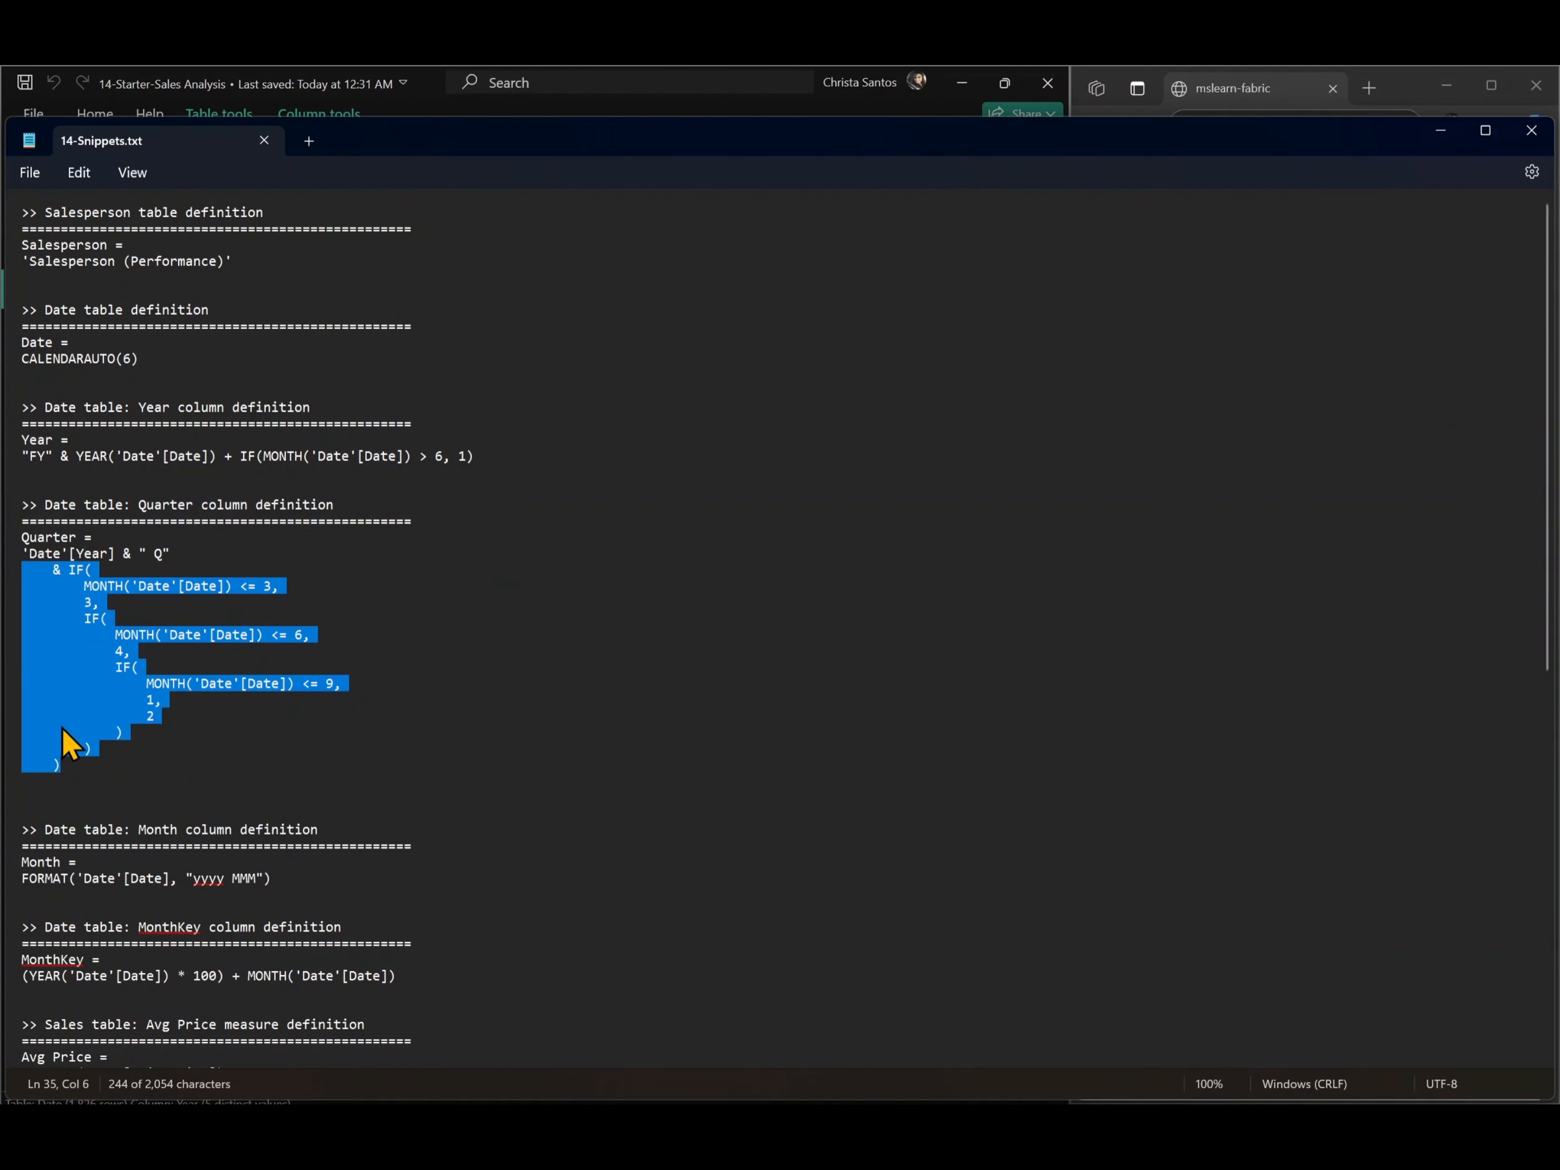
pyautogui.click(72, 753)
pyautogui.moveTo(71, 762); pyautogui.dragTo(20, 539)
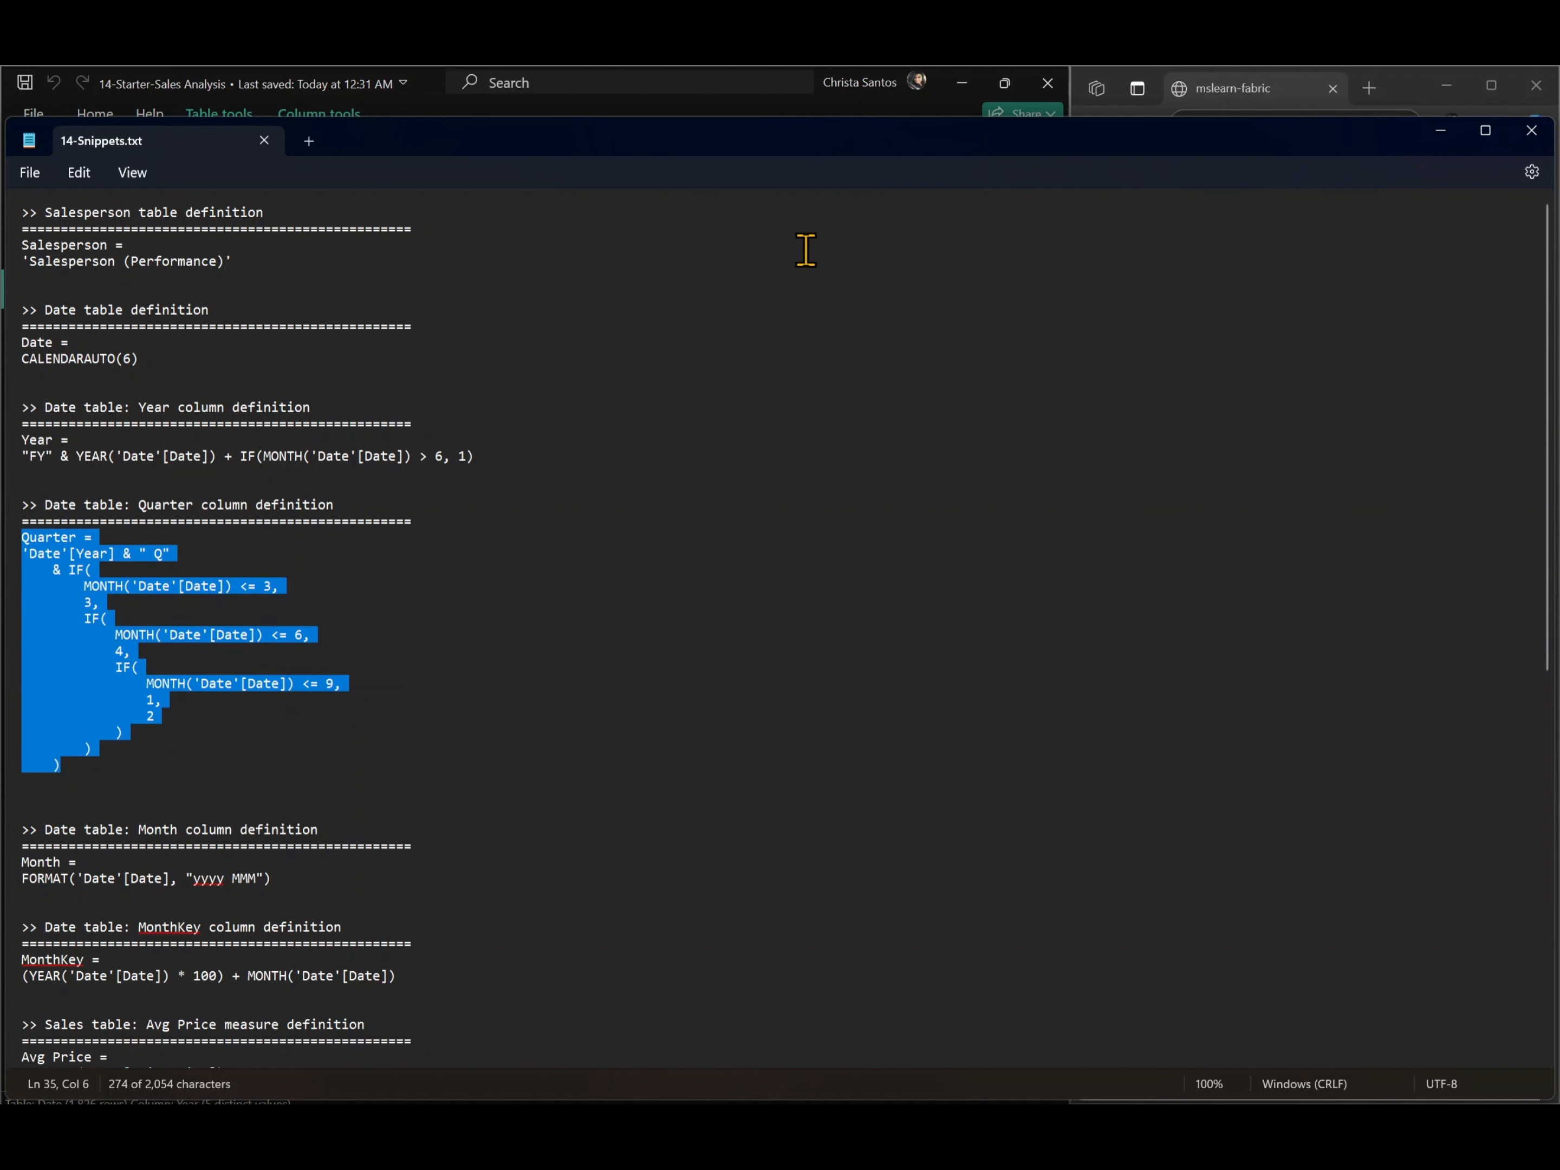
pyautogui.click(1441, 132)
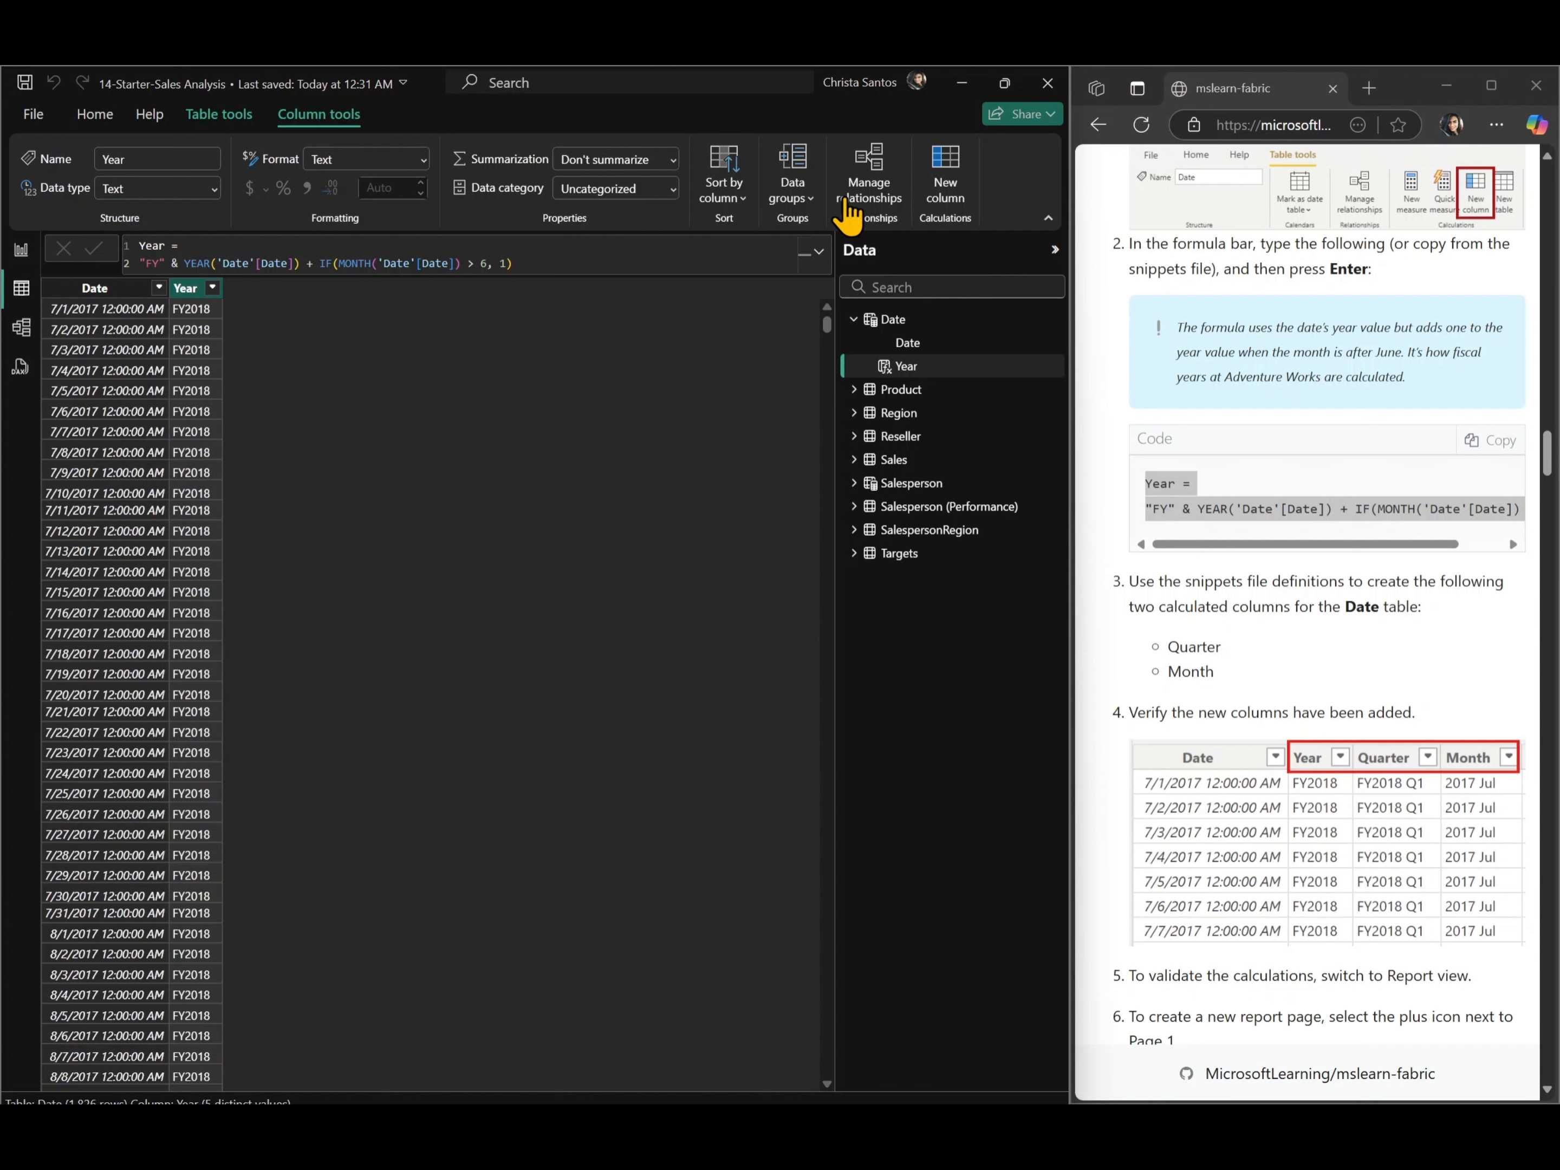
# - Add the Quarter calculated column to the Date table with the copied definition combining 'Date'[Year], " Q" and nested IF month conditions
pyautogui.click(198, 116)
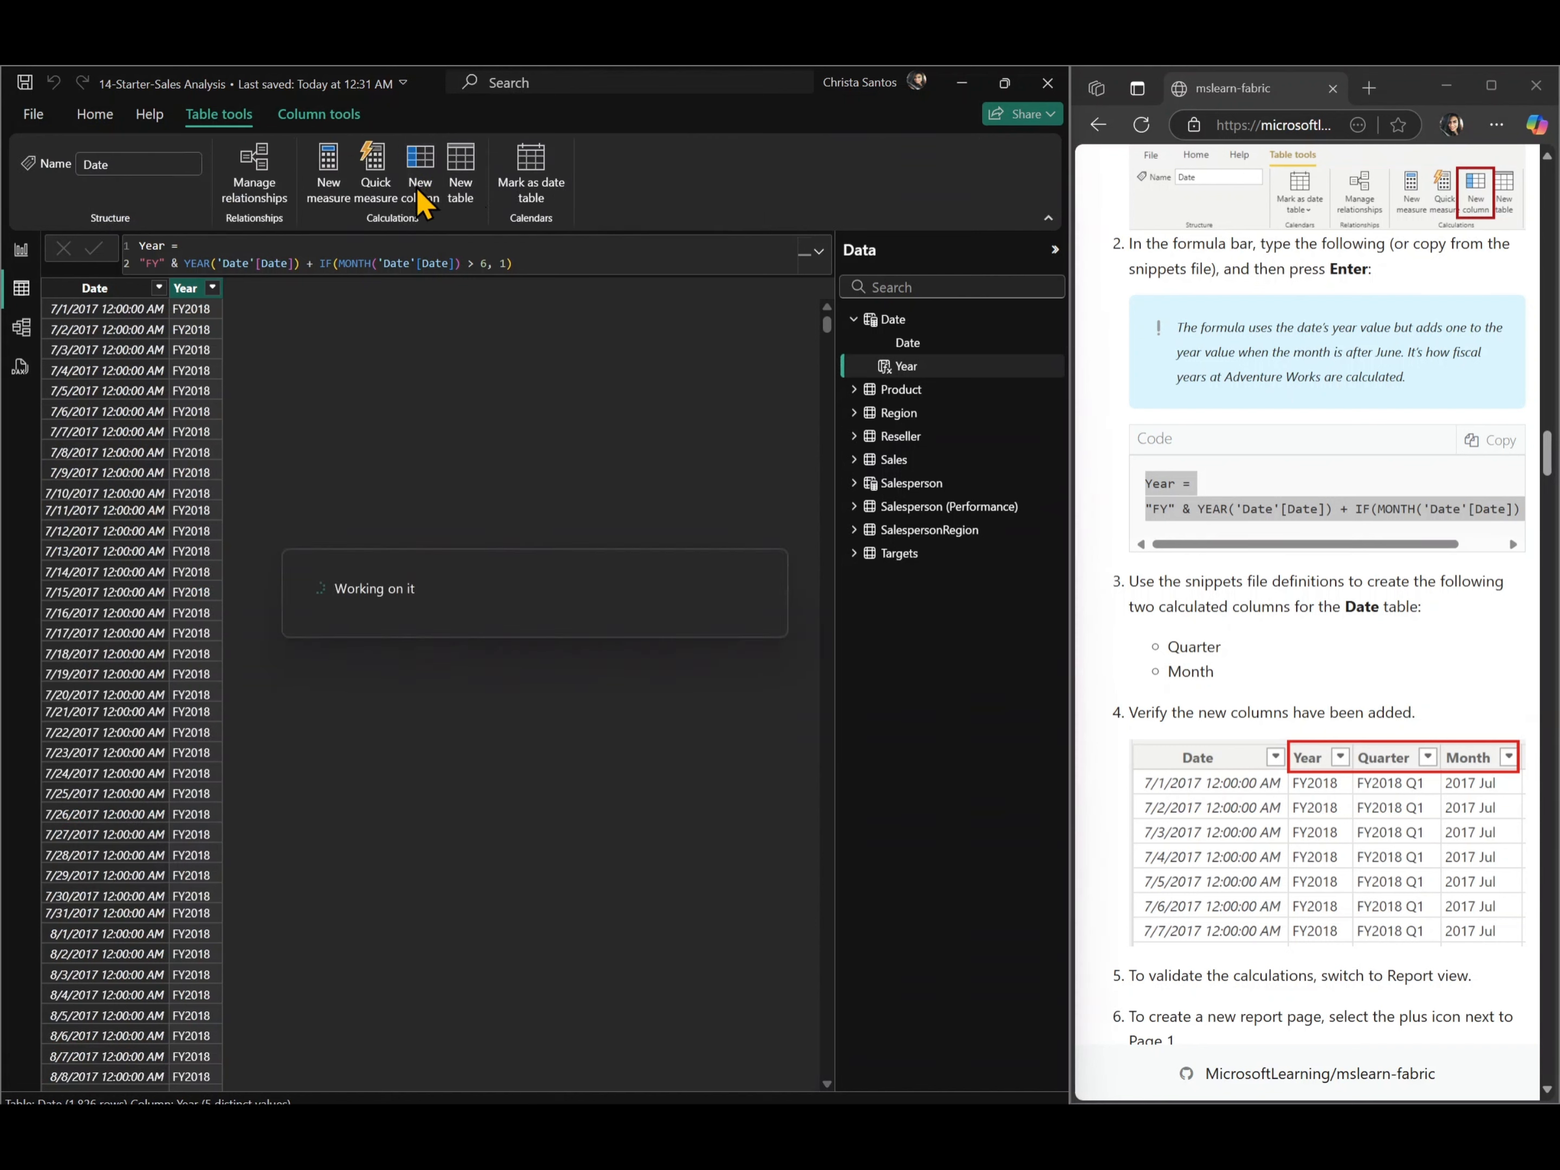
pyautogui.hotkey('ctrl', 'v')
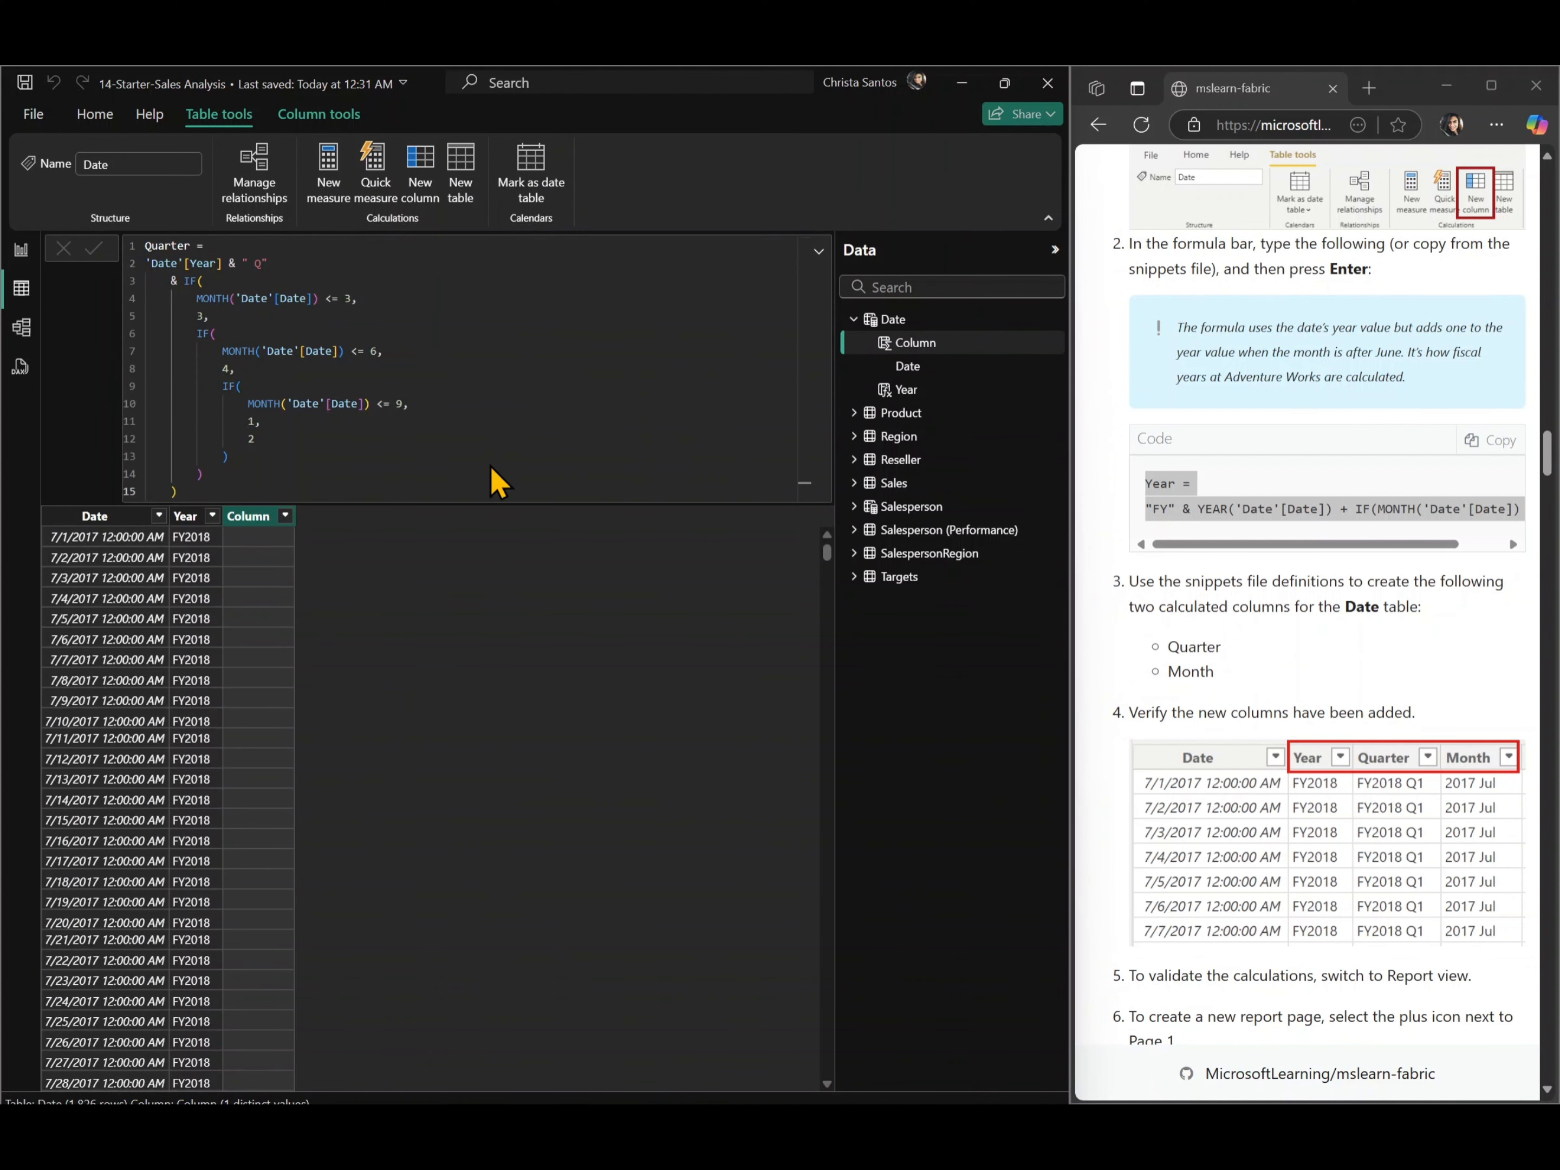
pyautogui.press('Return')
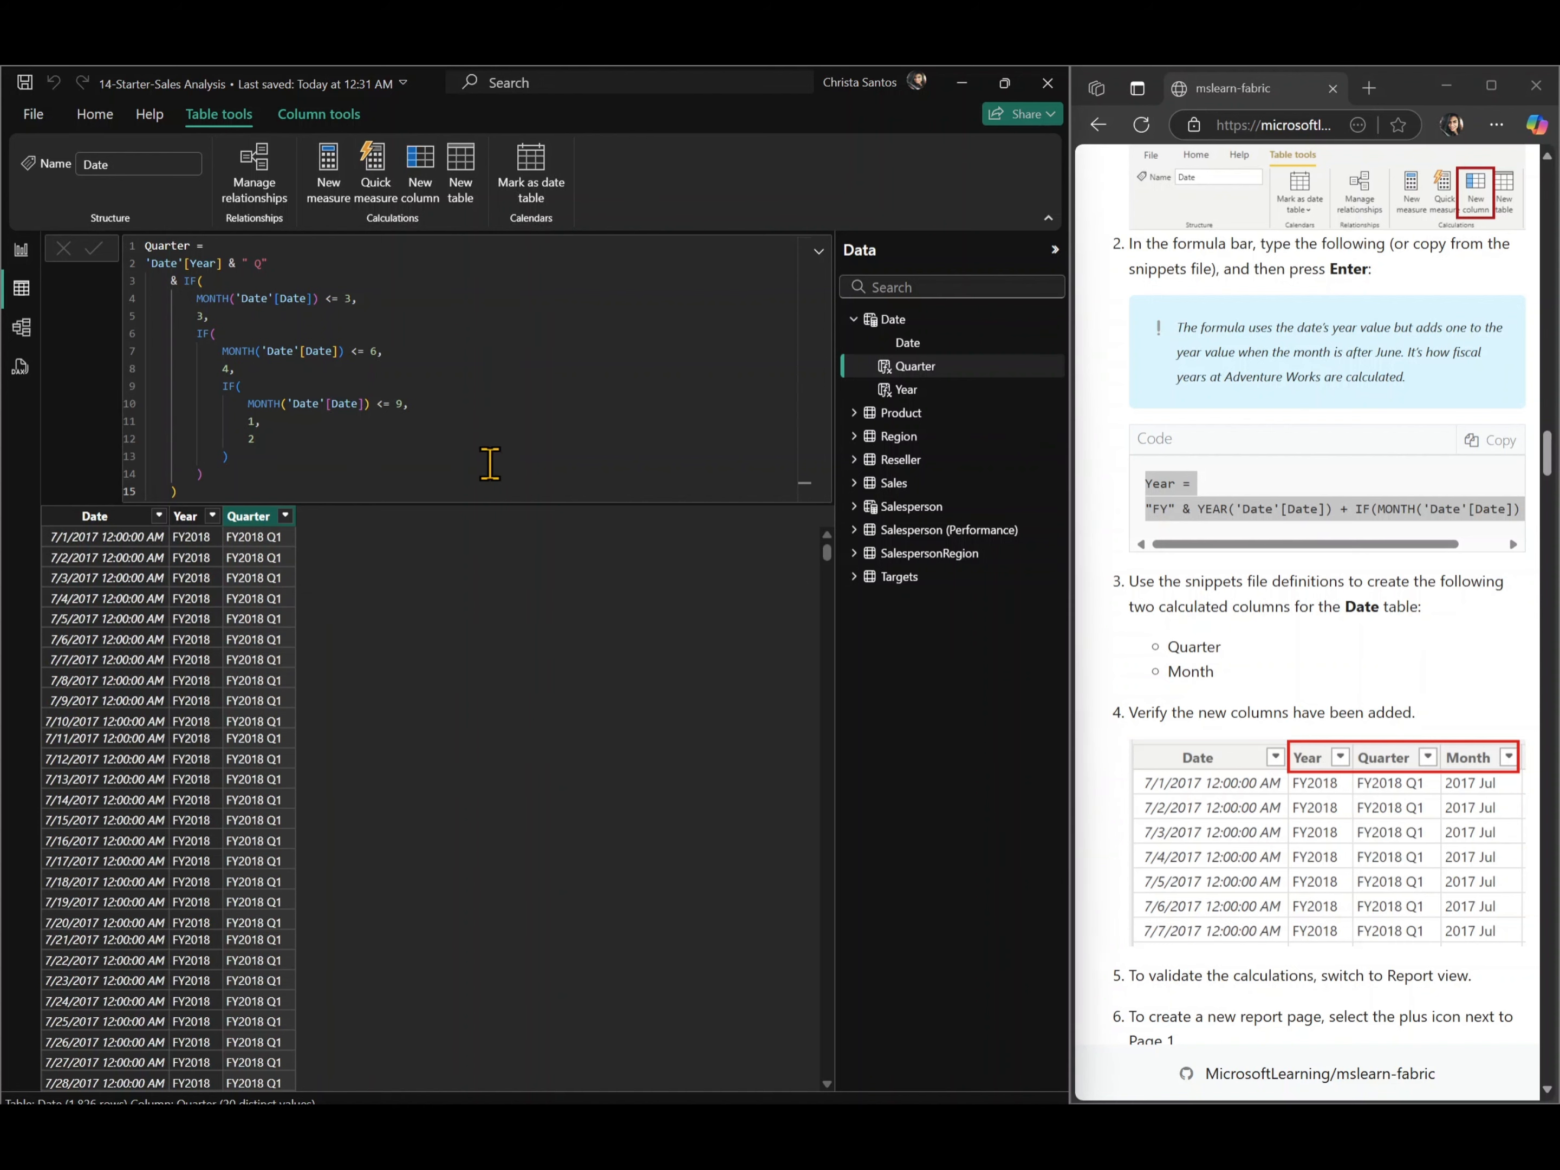
# - Switch to 14-Snippets.txt in Notepad, copy the Month column definition without its separator line, and minimize the file
pyautogui.moveTo(927, 1098)
pyautogui.click(1106, 1084)
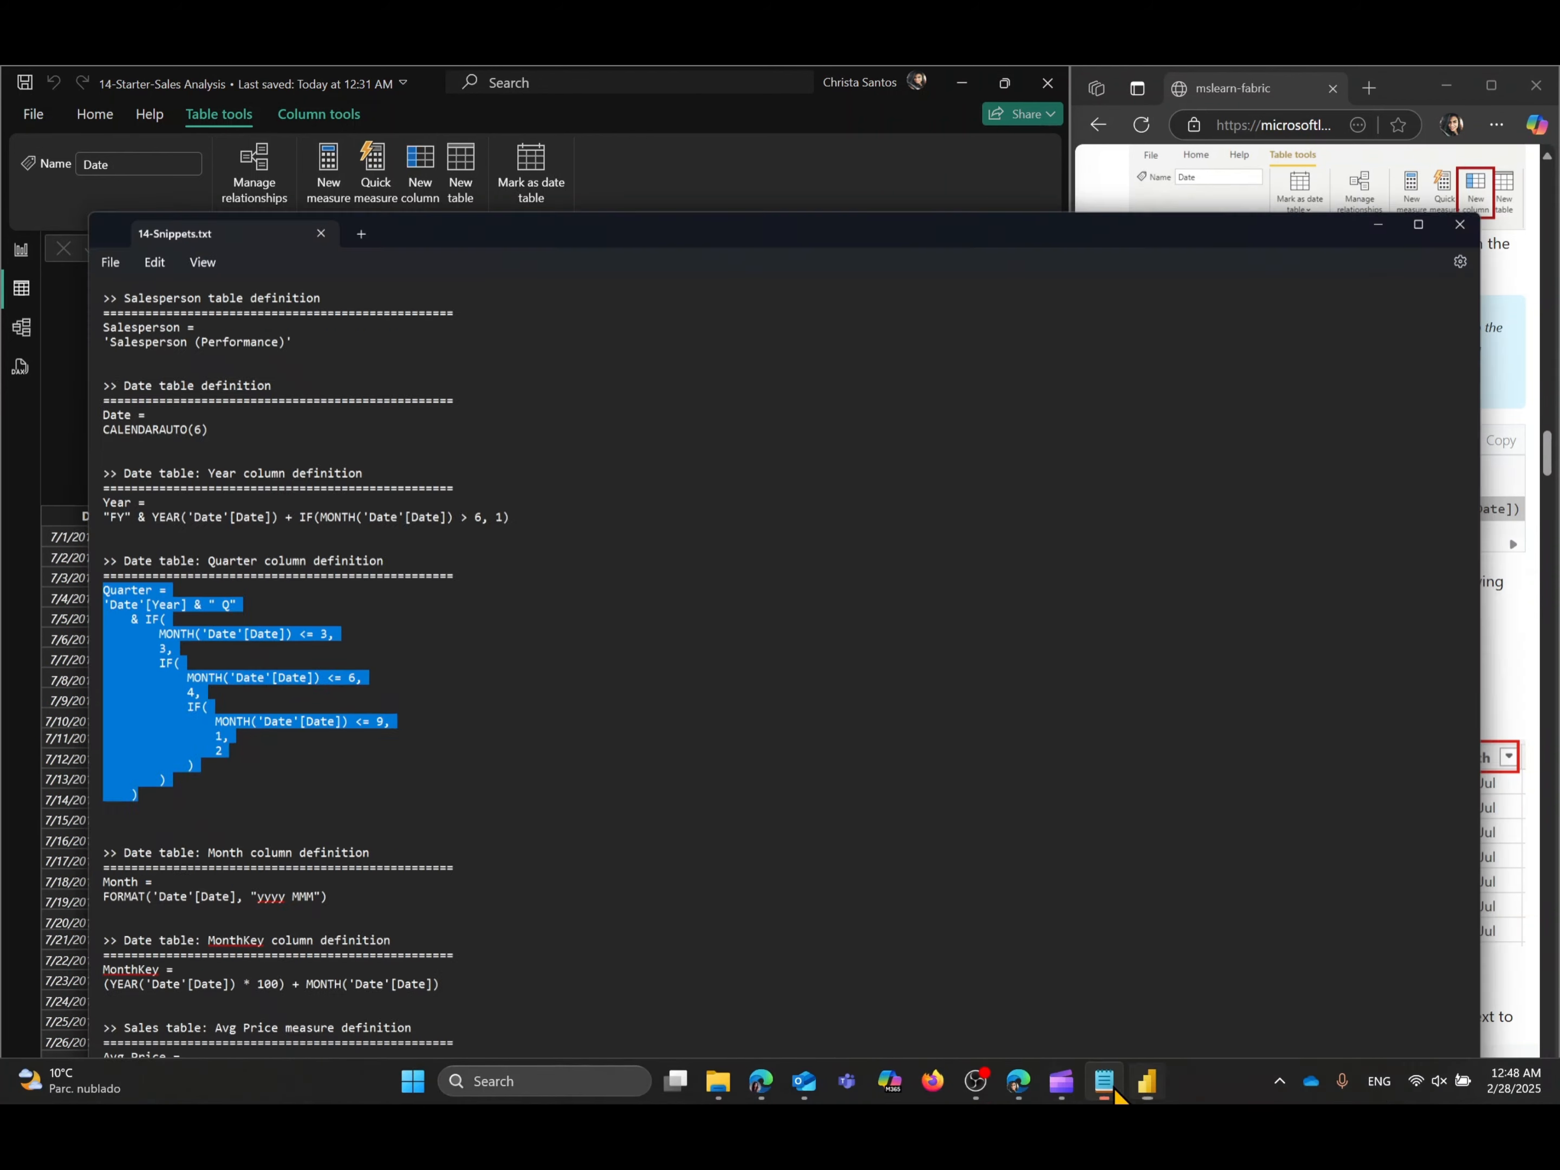
pyautogui.scroll(-3, 226, 850)
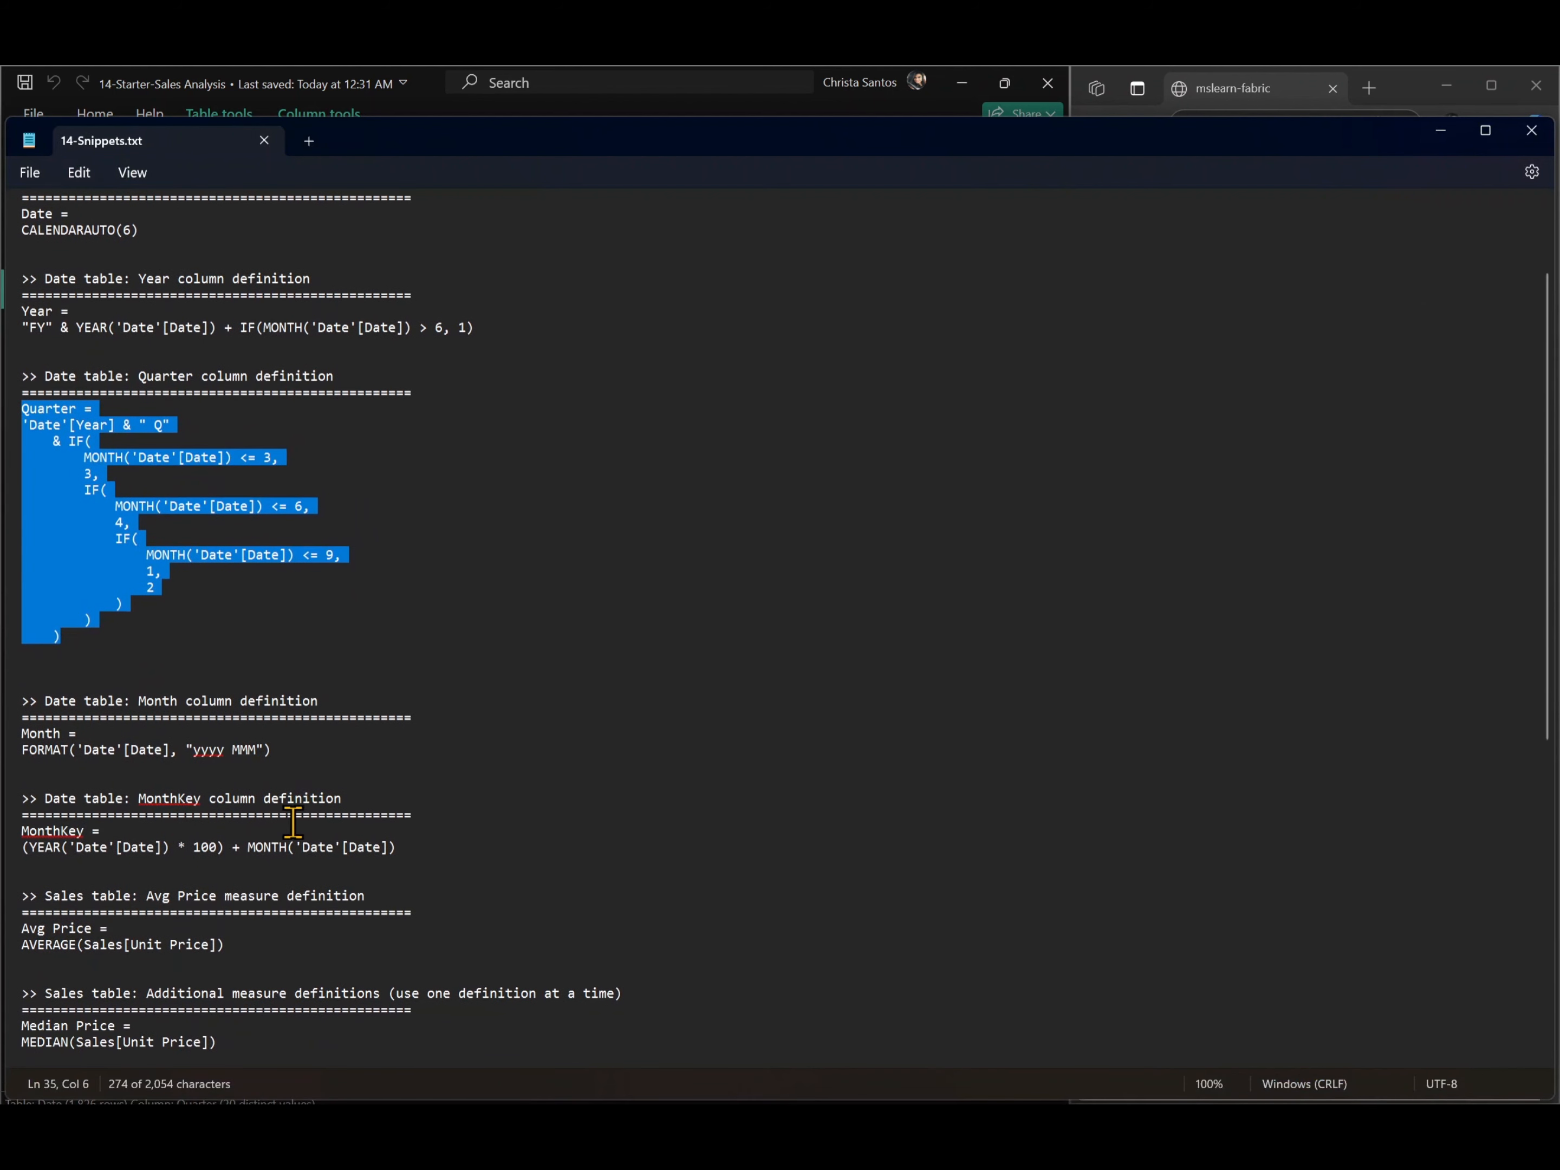
pyautogui.moveTo(294, 762); pyautogui.dragTo(7, 747)
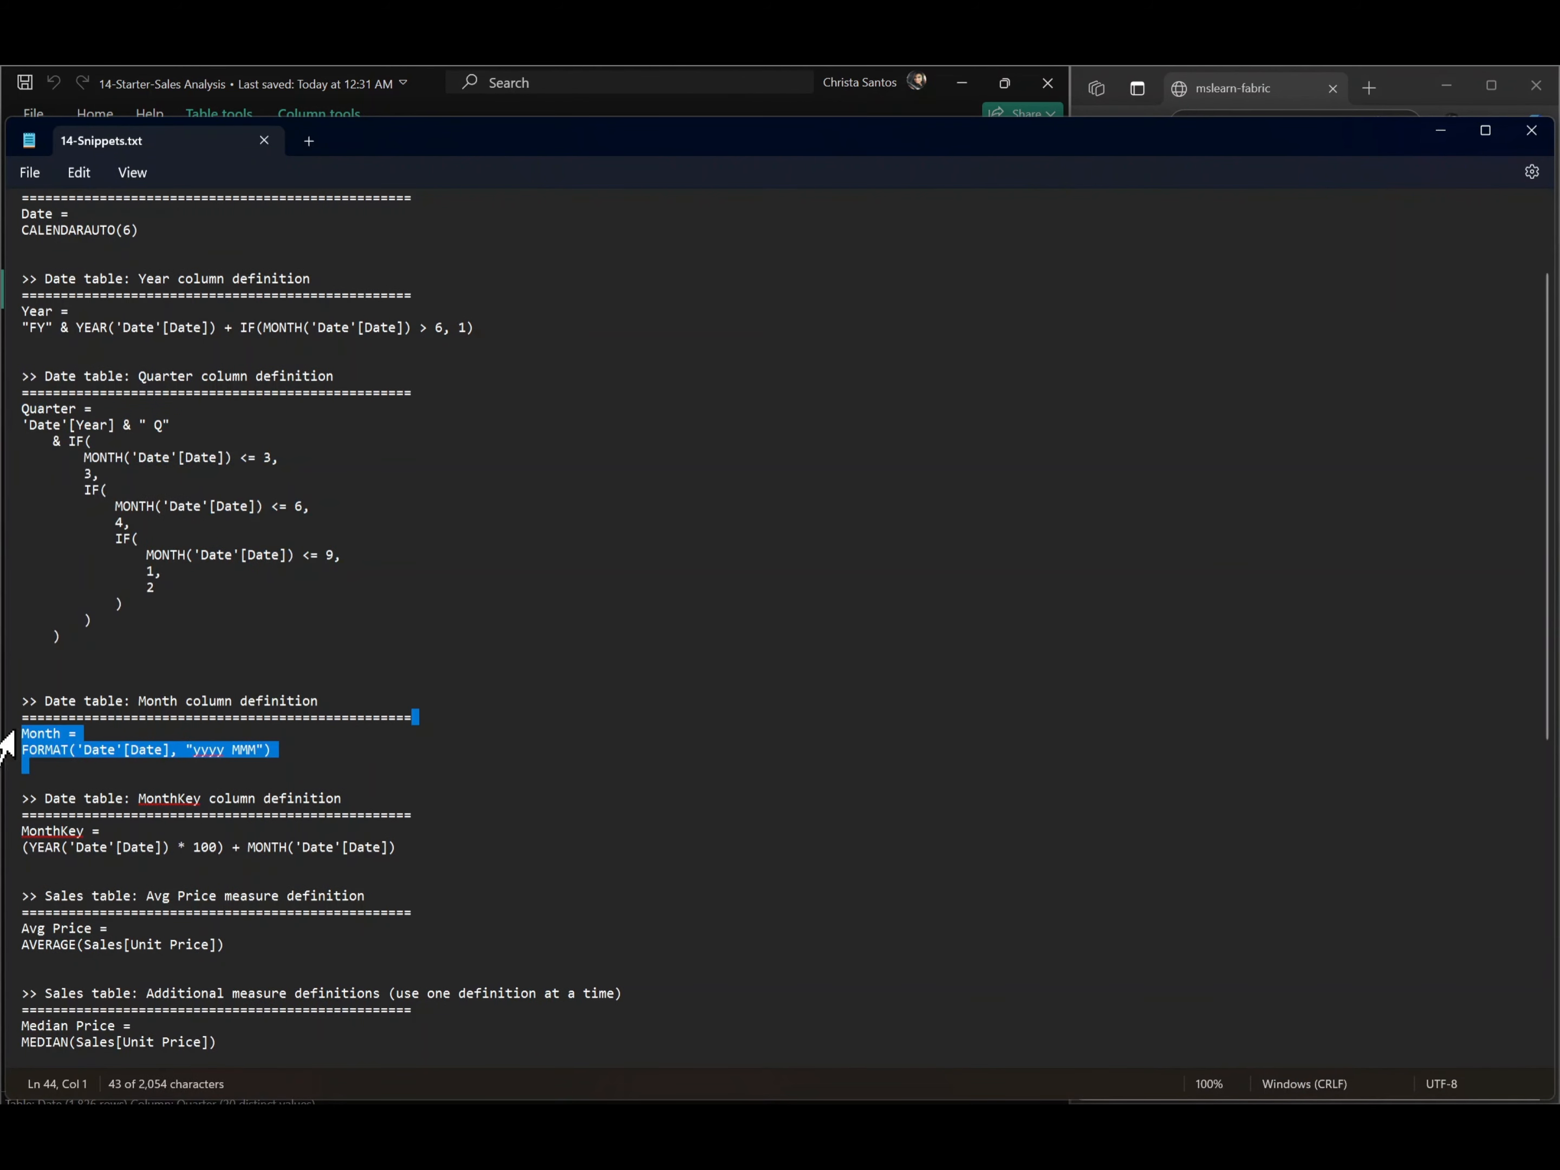
pyautogui.click(280, 744)
pyautogui.moveTo(281, 747); pyautogui.dragTo(18, 736)
pyautogui.hotkey('ctrl', 'c')
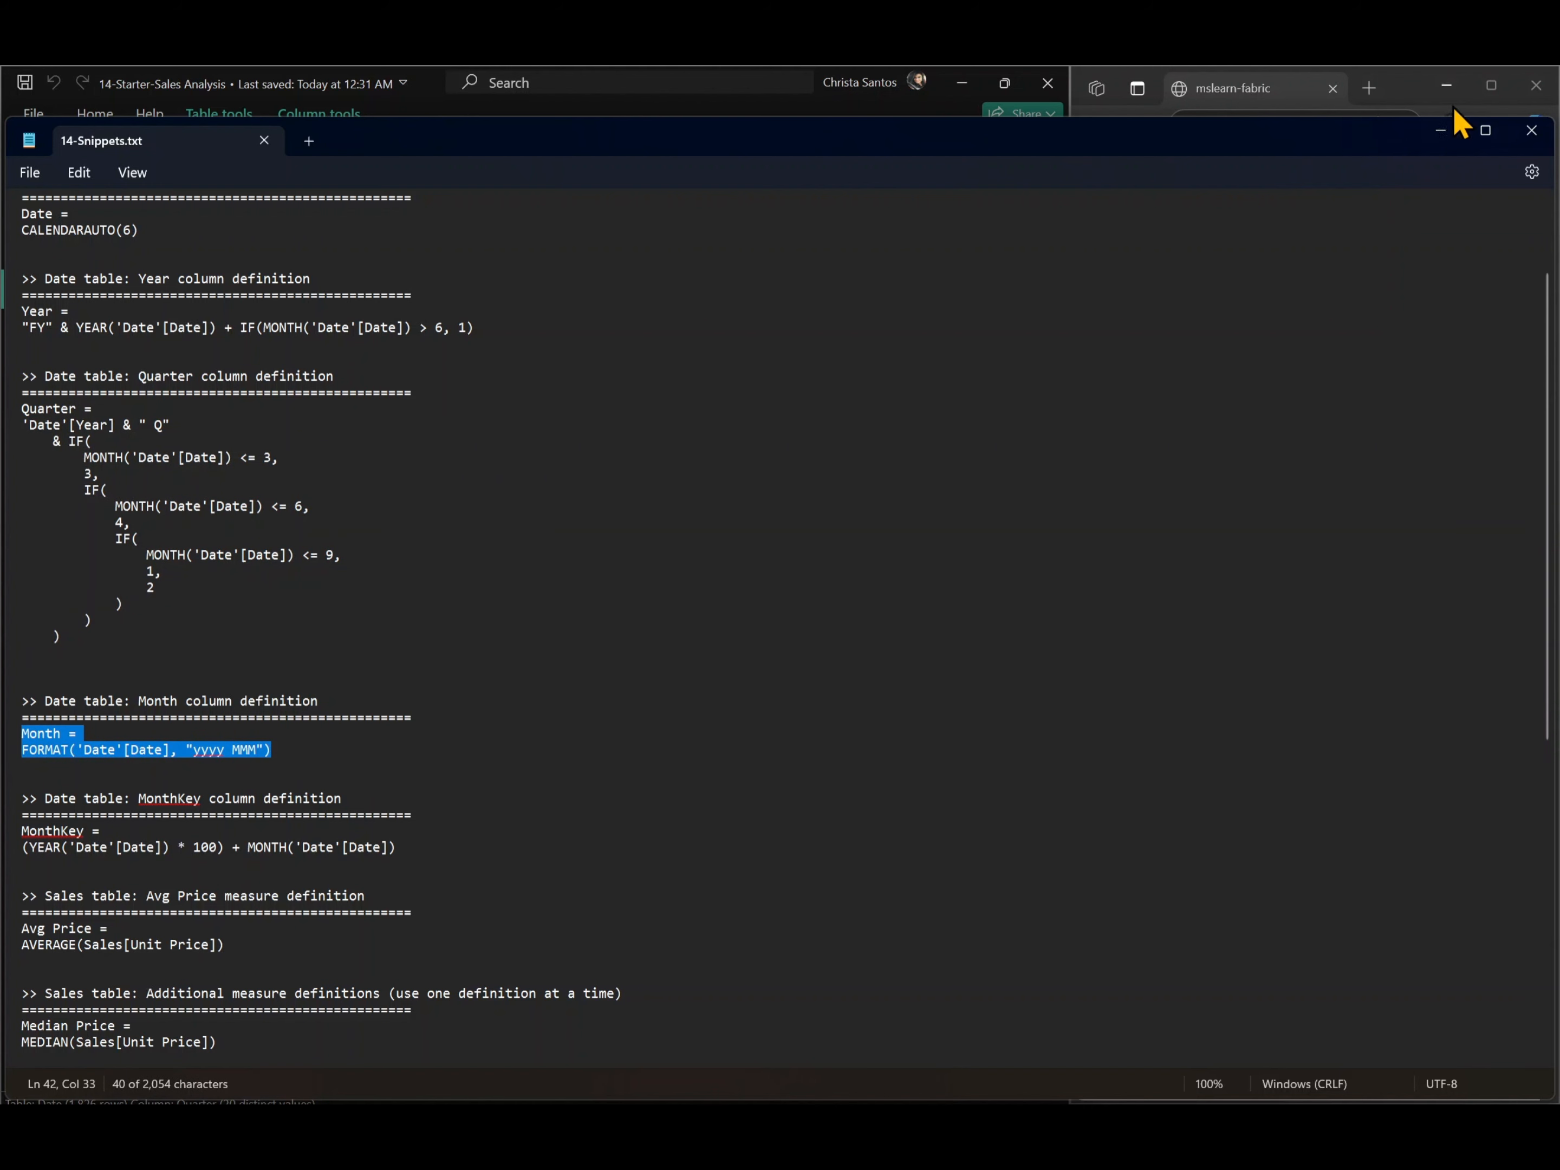
pyautogui.click(1440, 130)
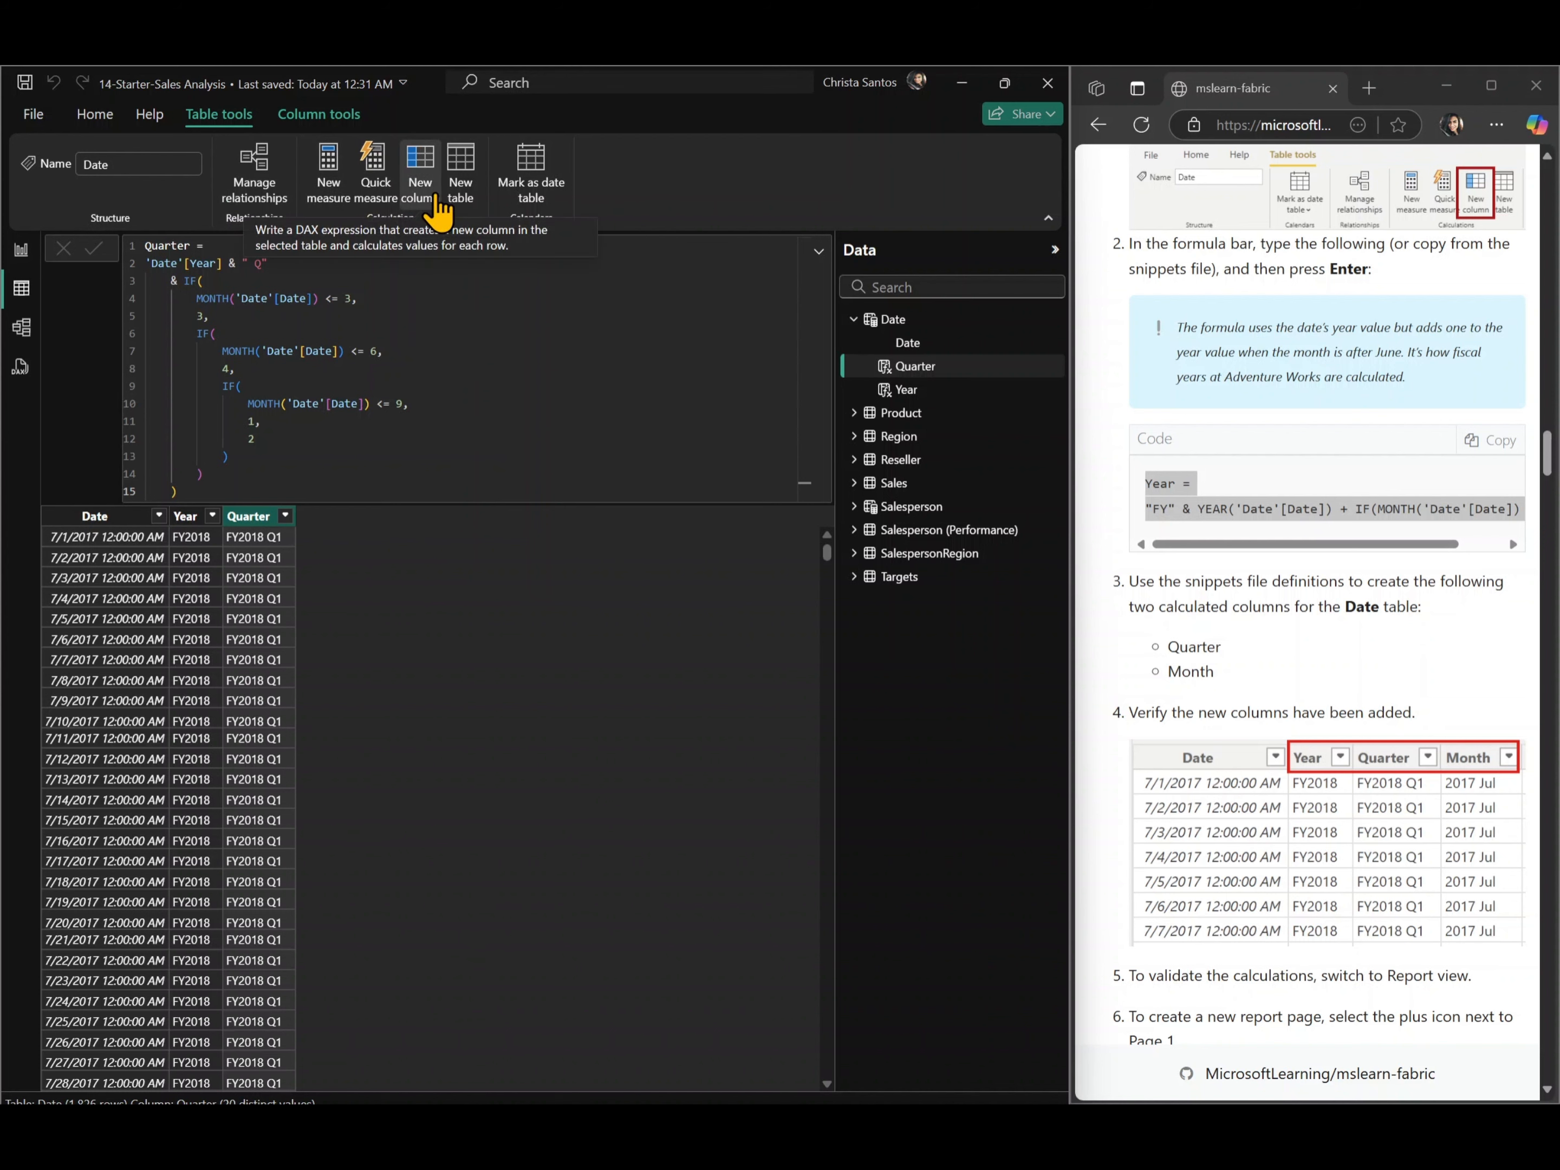
# - Add a calculated column to the Date table with the copied formula Month = FORMAT('Date'[Date], "yyyy MMM")
pyautogui.click(438, 202)
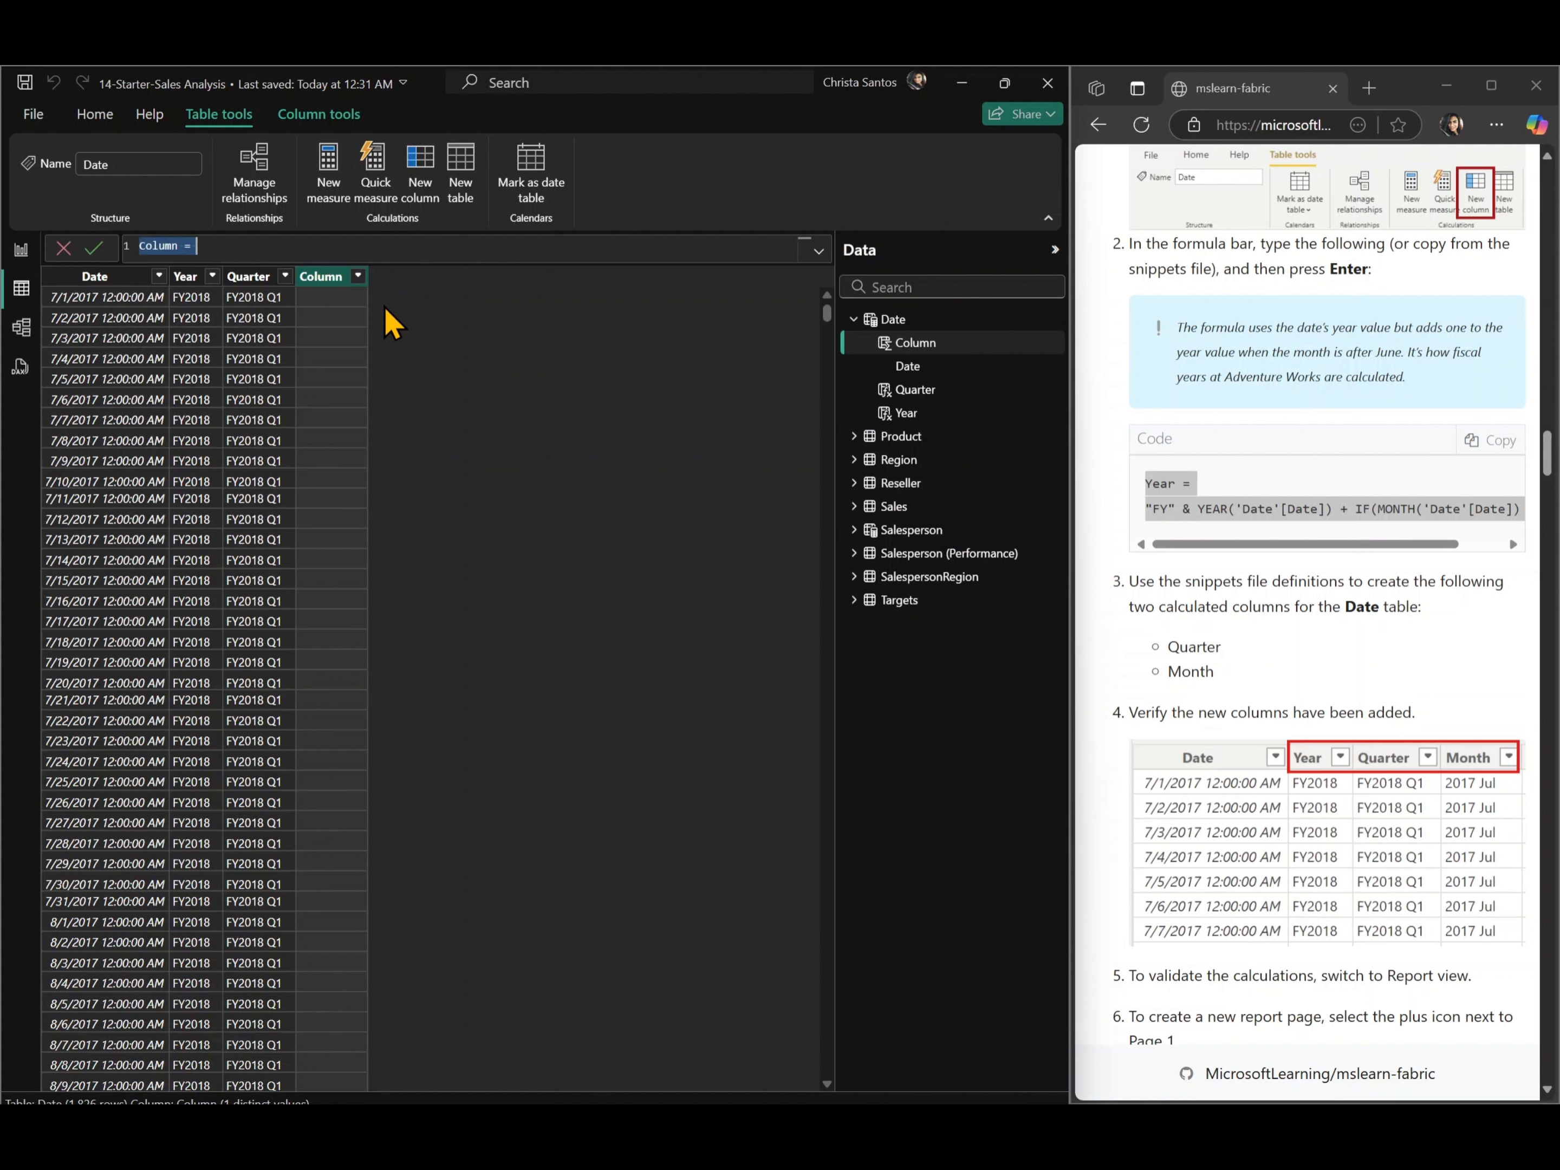
pyautogui.hotkey('ctrl', 'v')
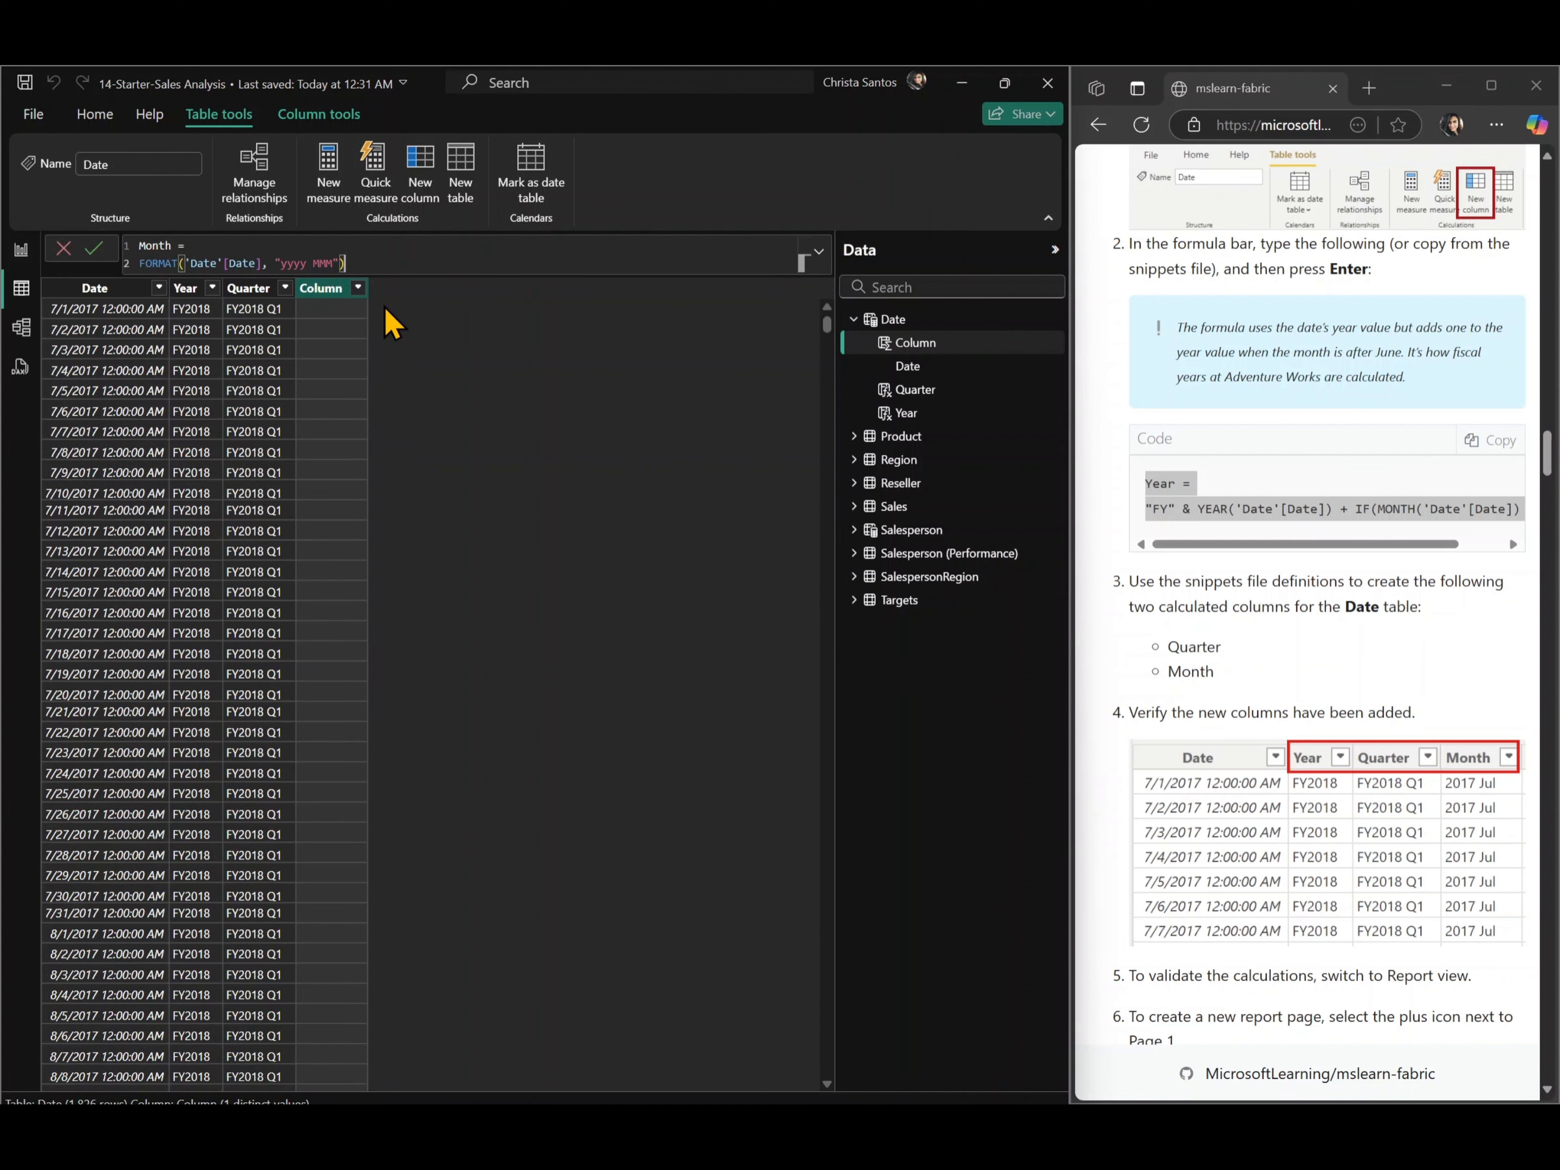
pyautogui.press('Return')
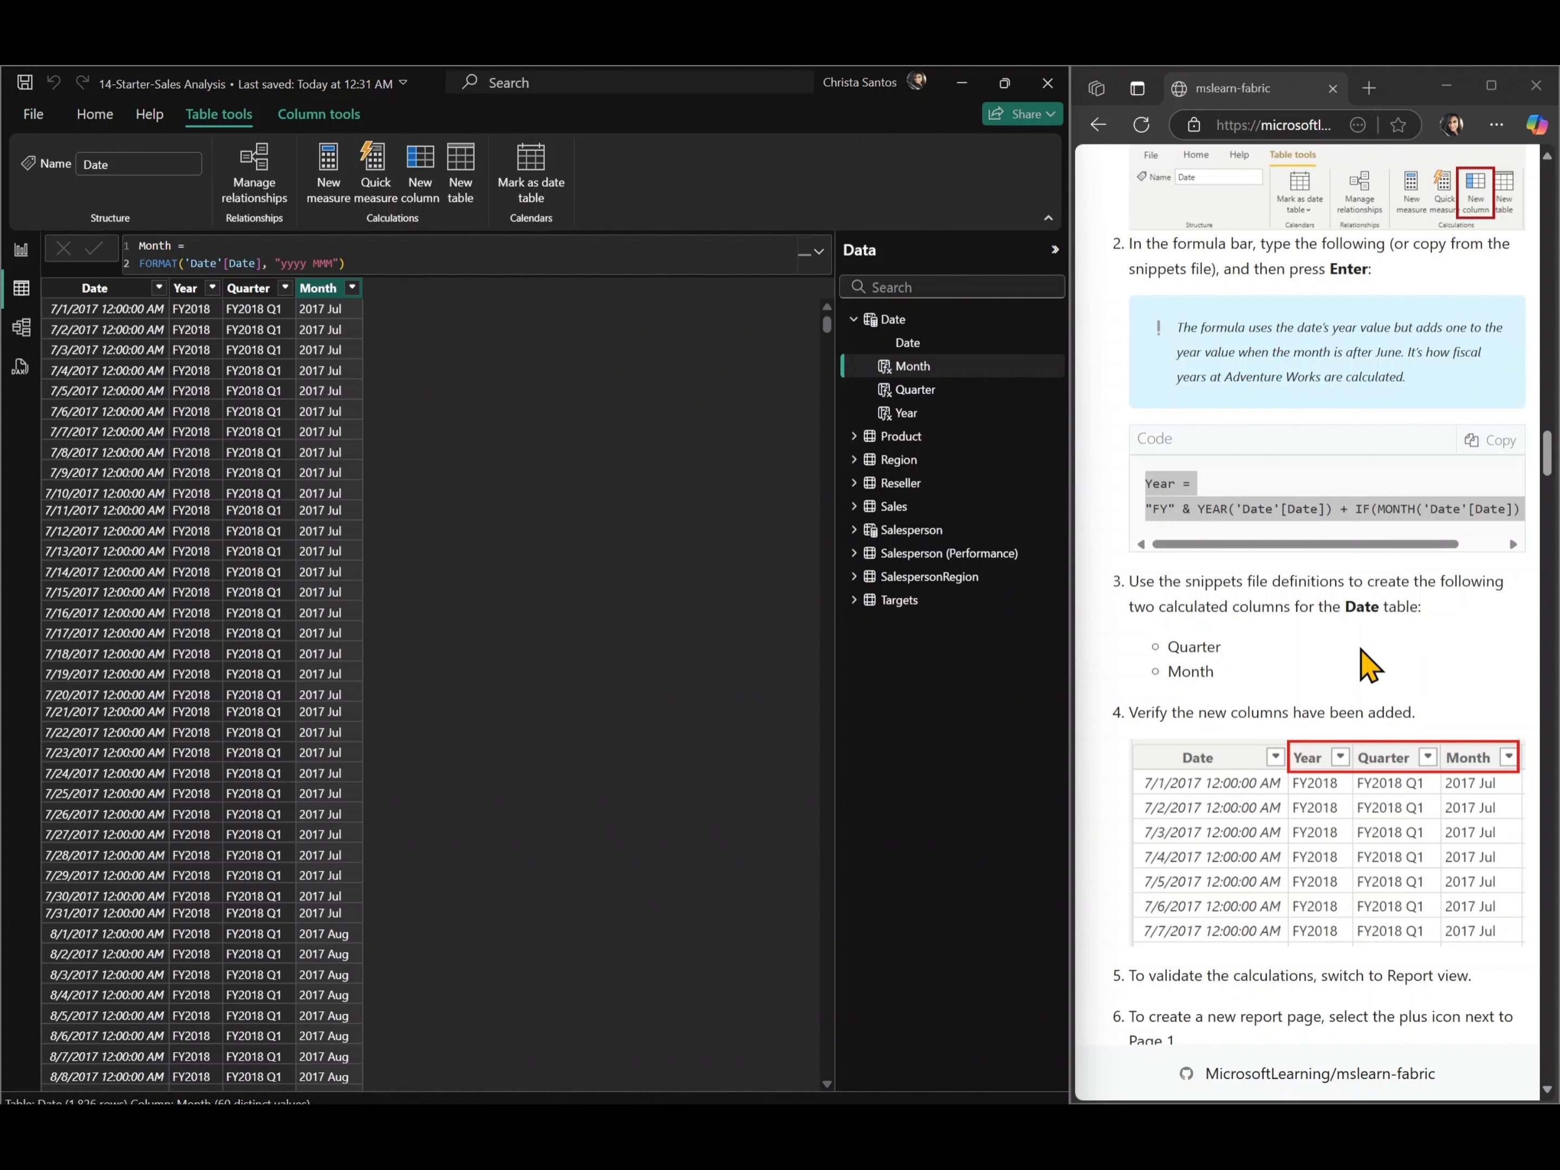
# - Compare the new Date columns with the lab's example and read the instructions for adding a report page and matrix visual
pyautogui.click(1296, 707)
pyautogui.scroll(-2, 1292, 709)
pyautogui.scroll(-1, 1285, 695)
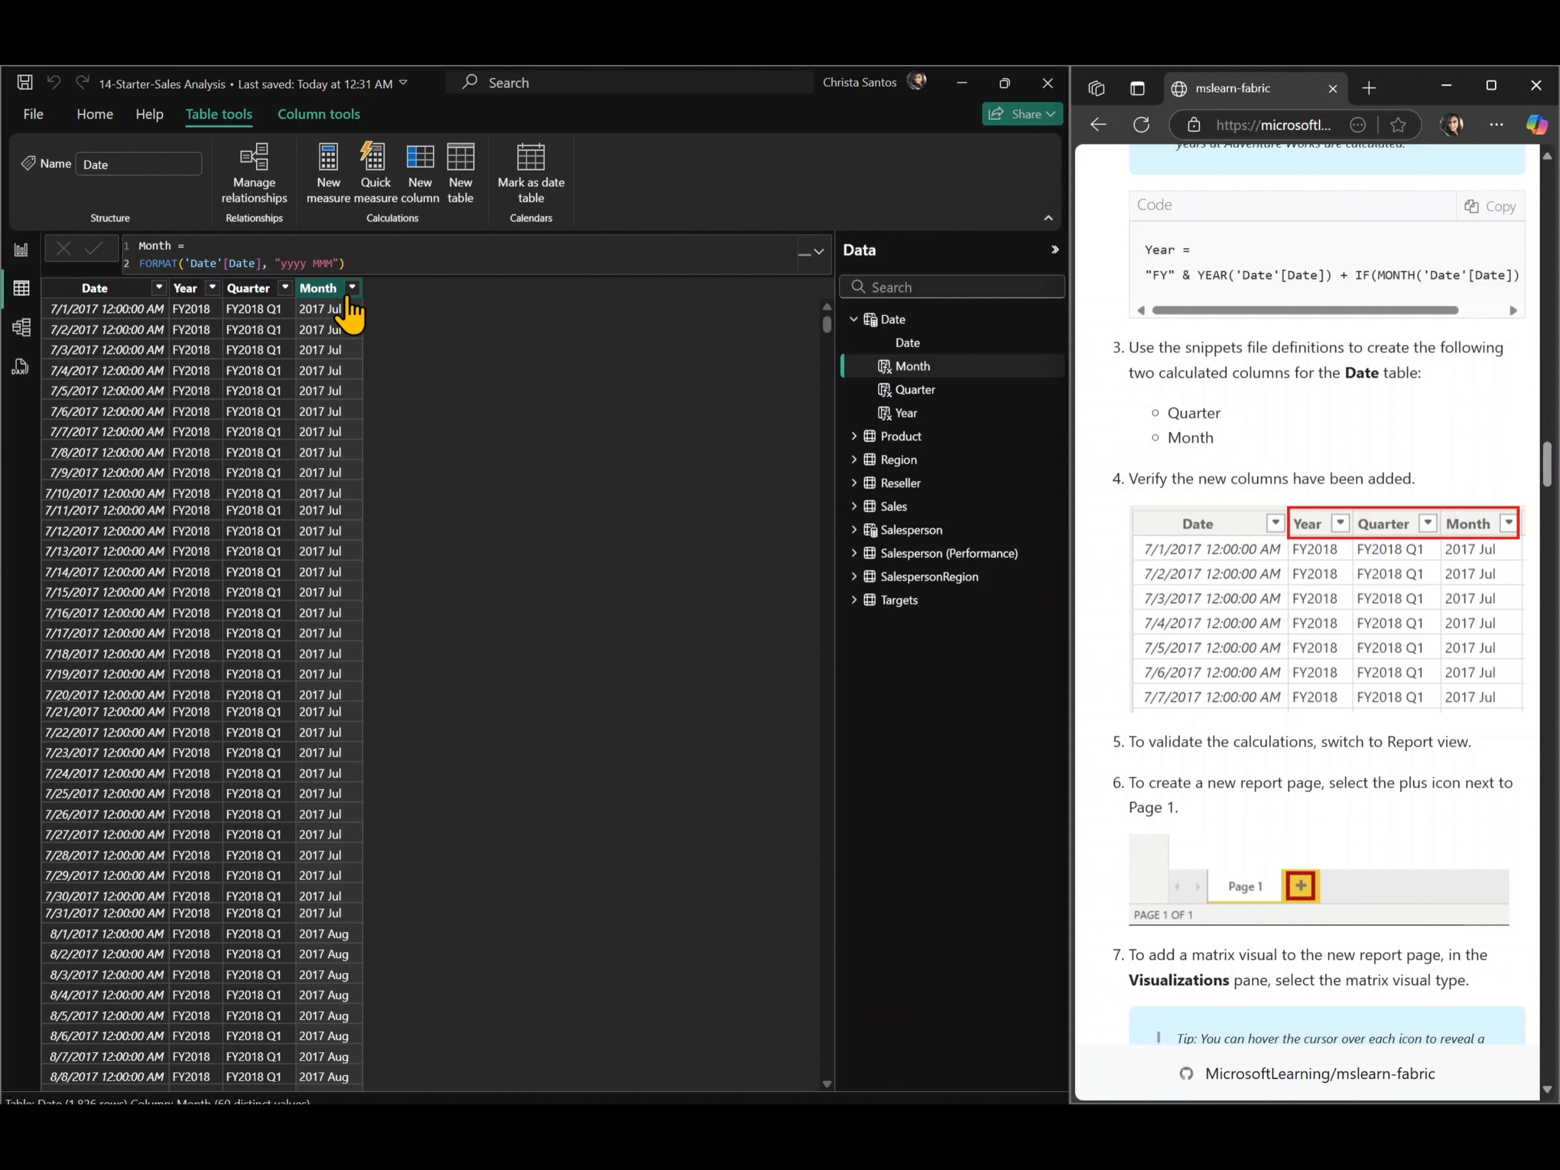
pyautogui.scroll(-3, 1445, 630)
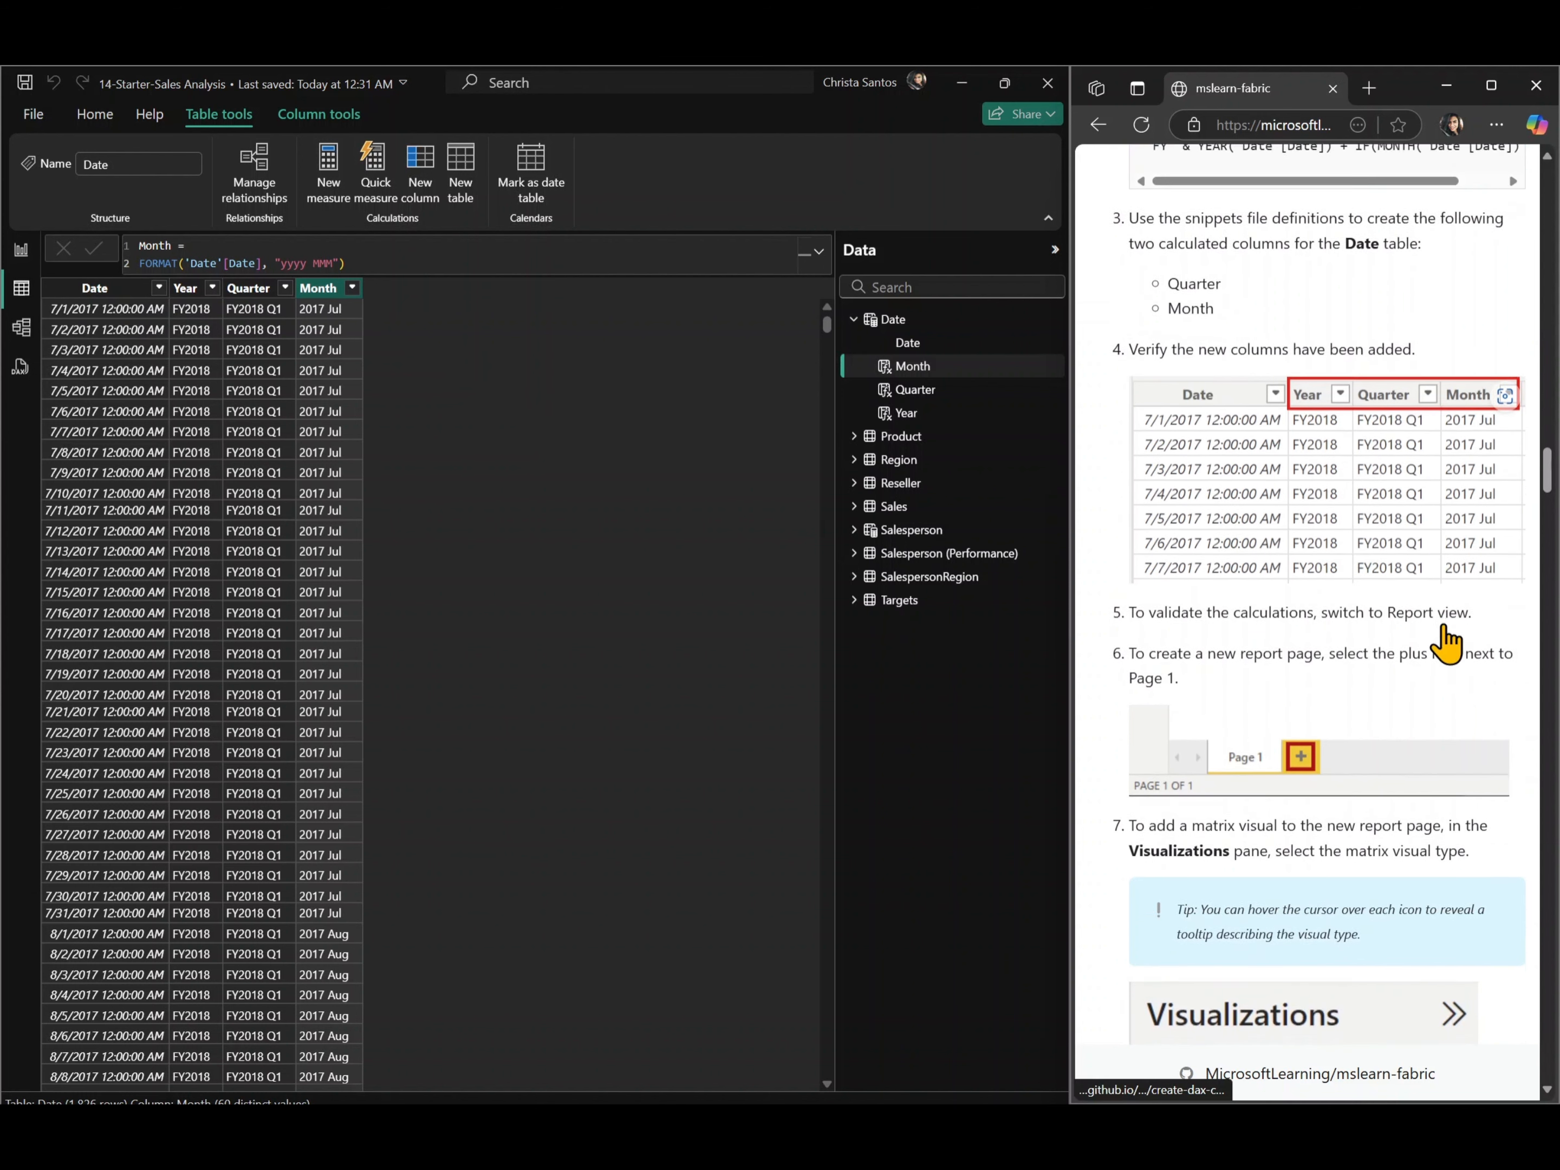
pyautogui.scroll(-2, 1446, 631)
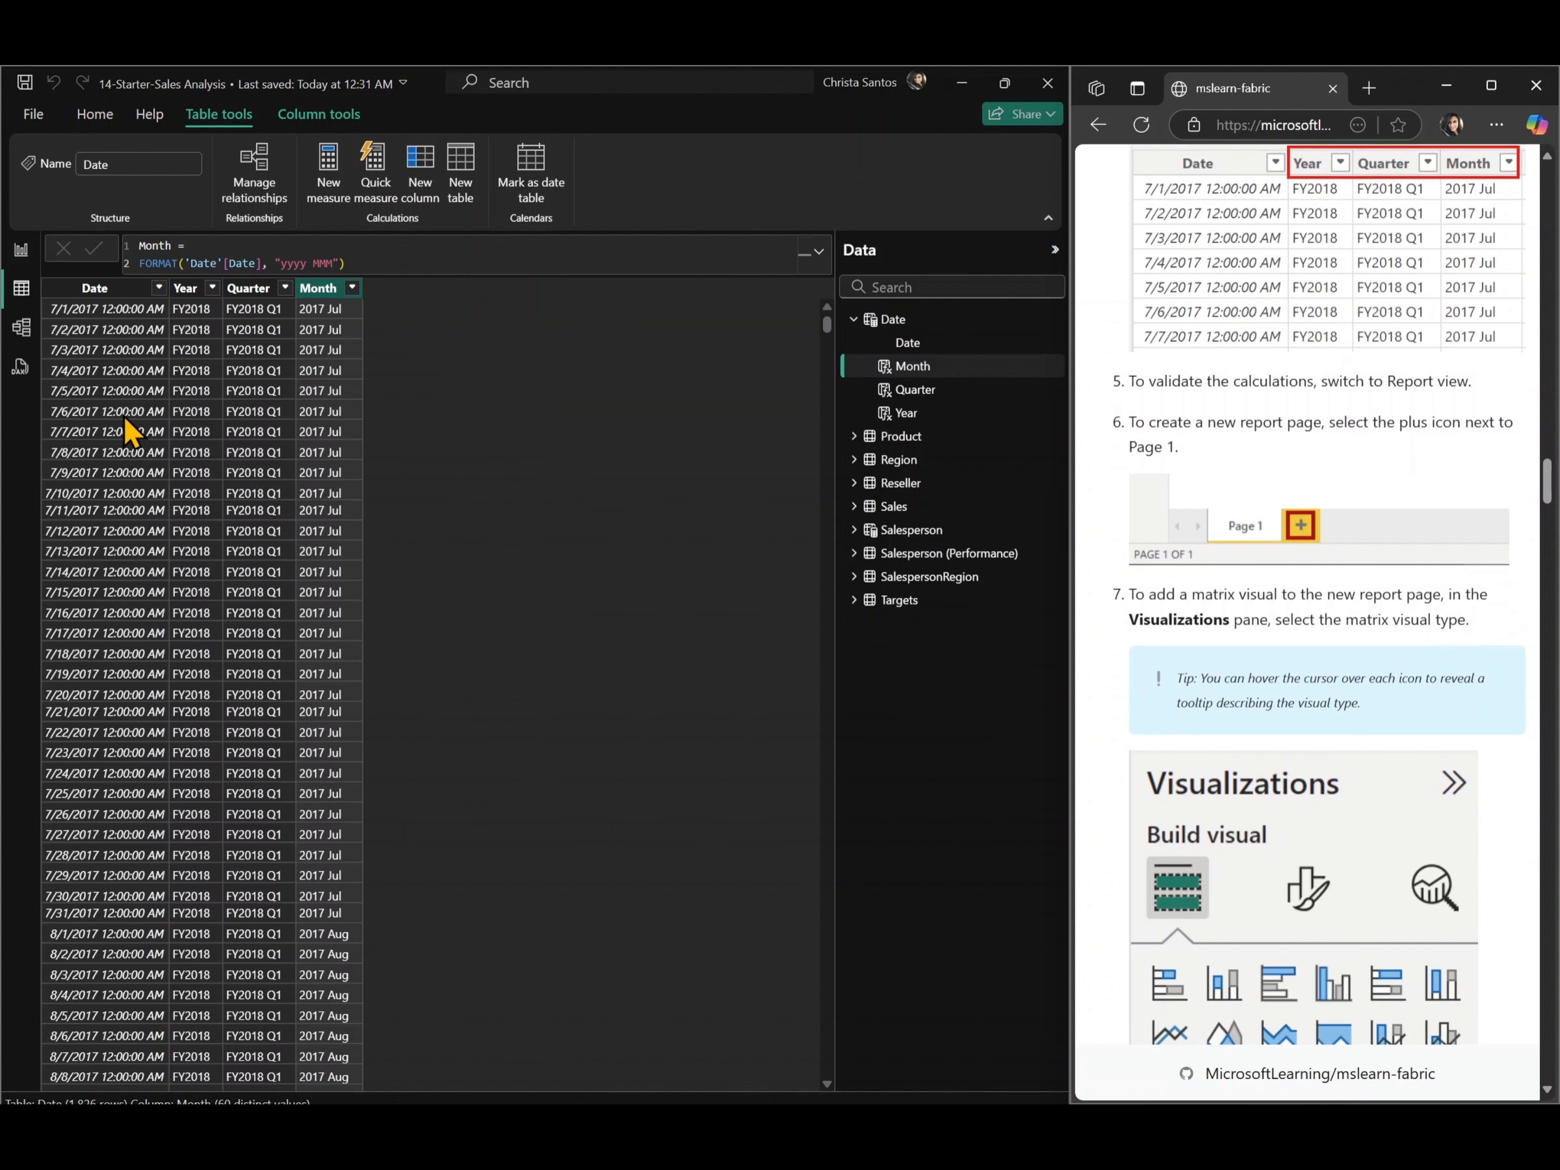
# - Switch to Report view, add a new report page, and place a matrix visual on it
pyautogui.click(20, 250)
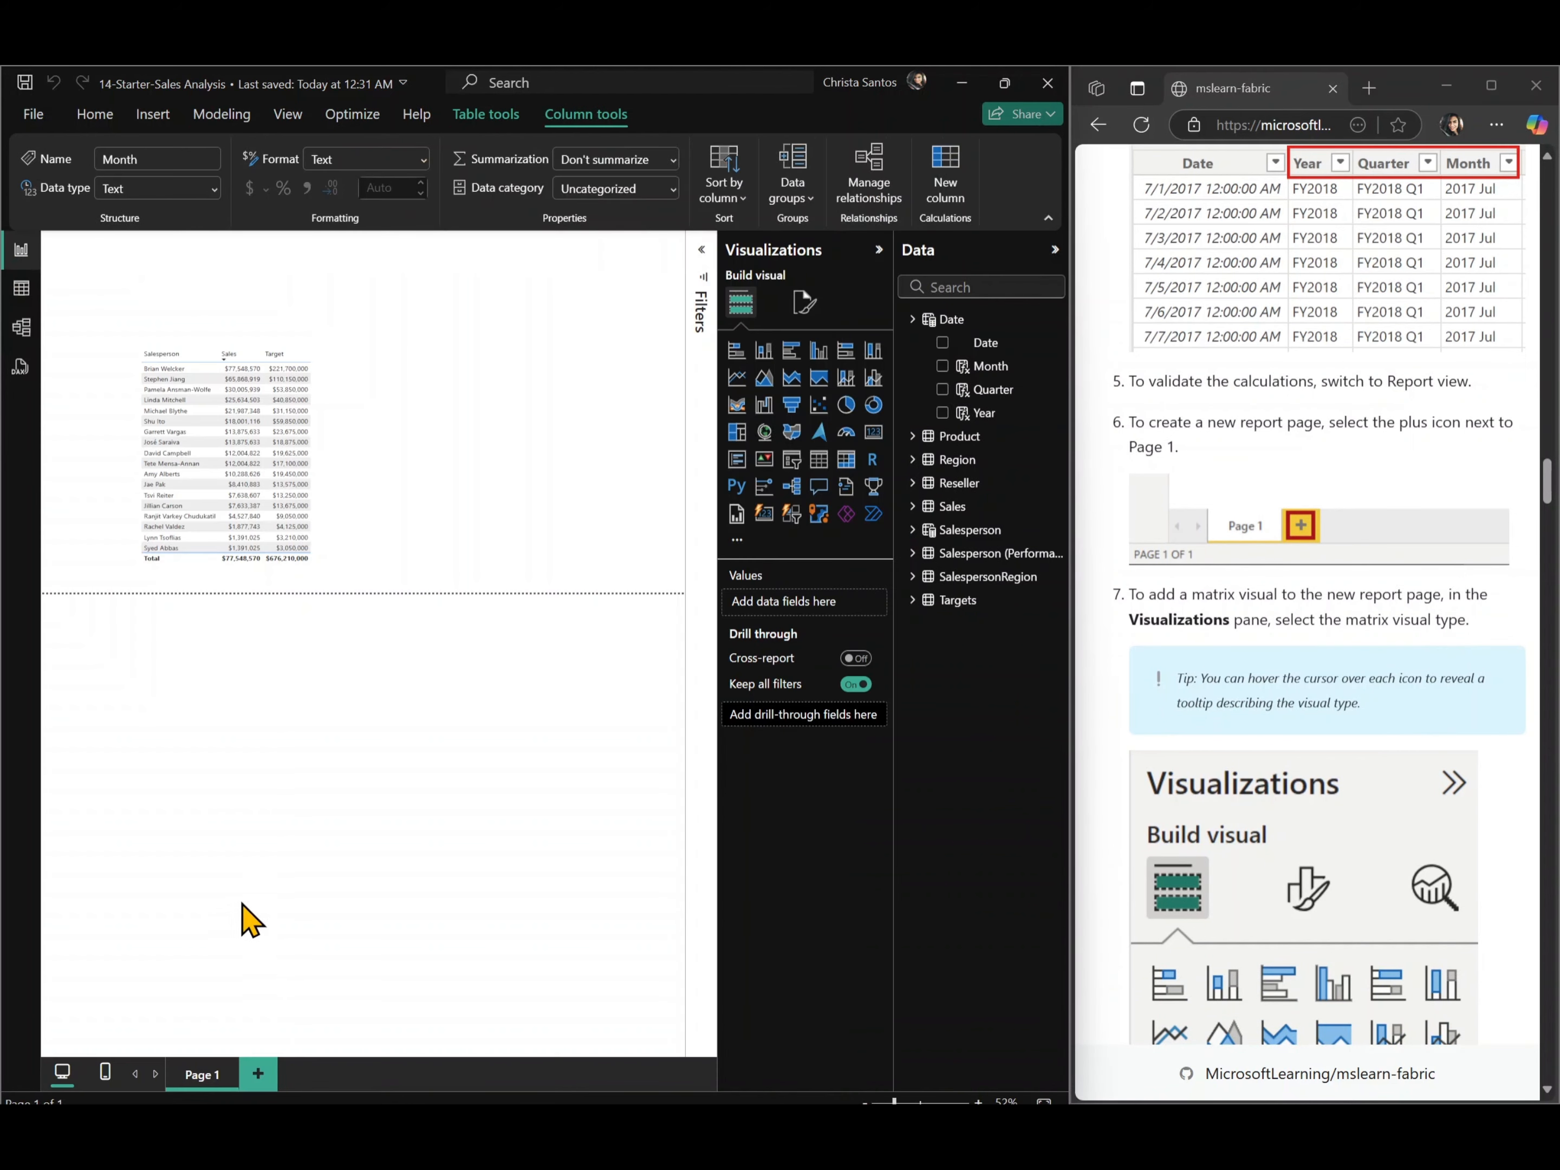
pyautogui.click(259, 1075)
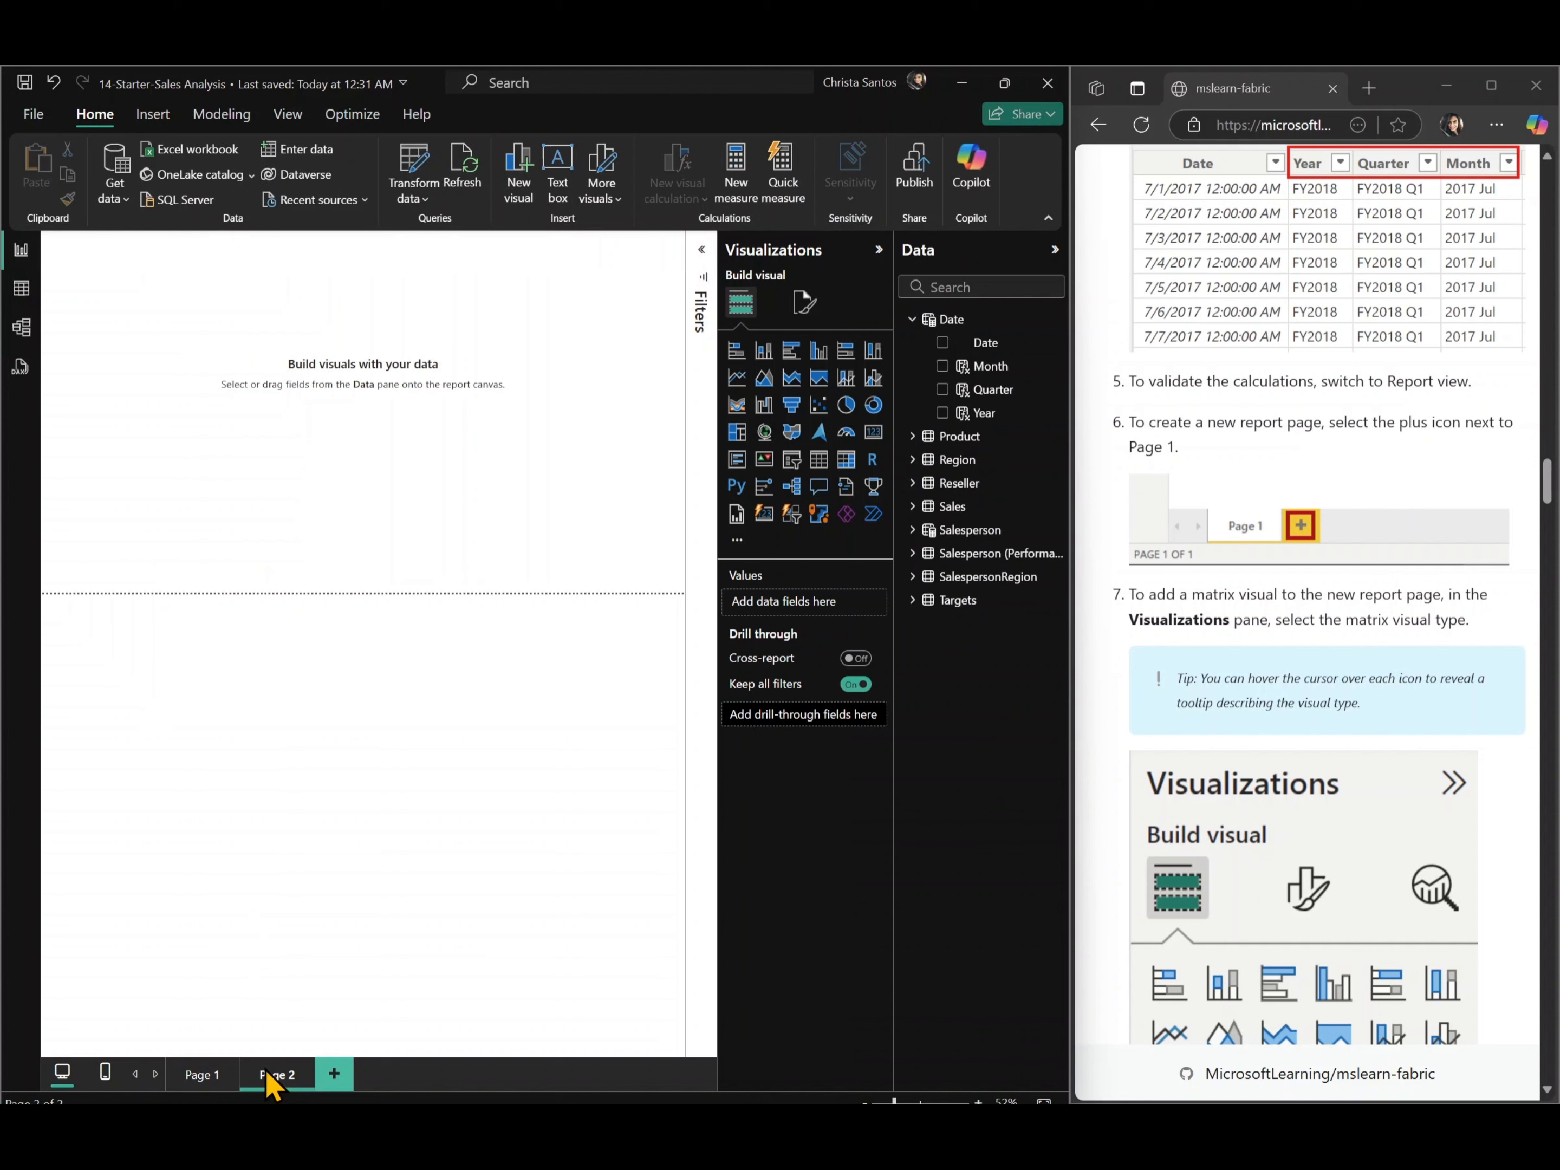
pyautogui.scroll(-7, 1263, 676)
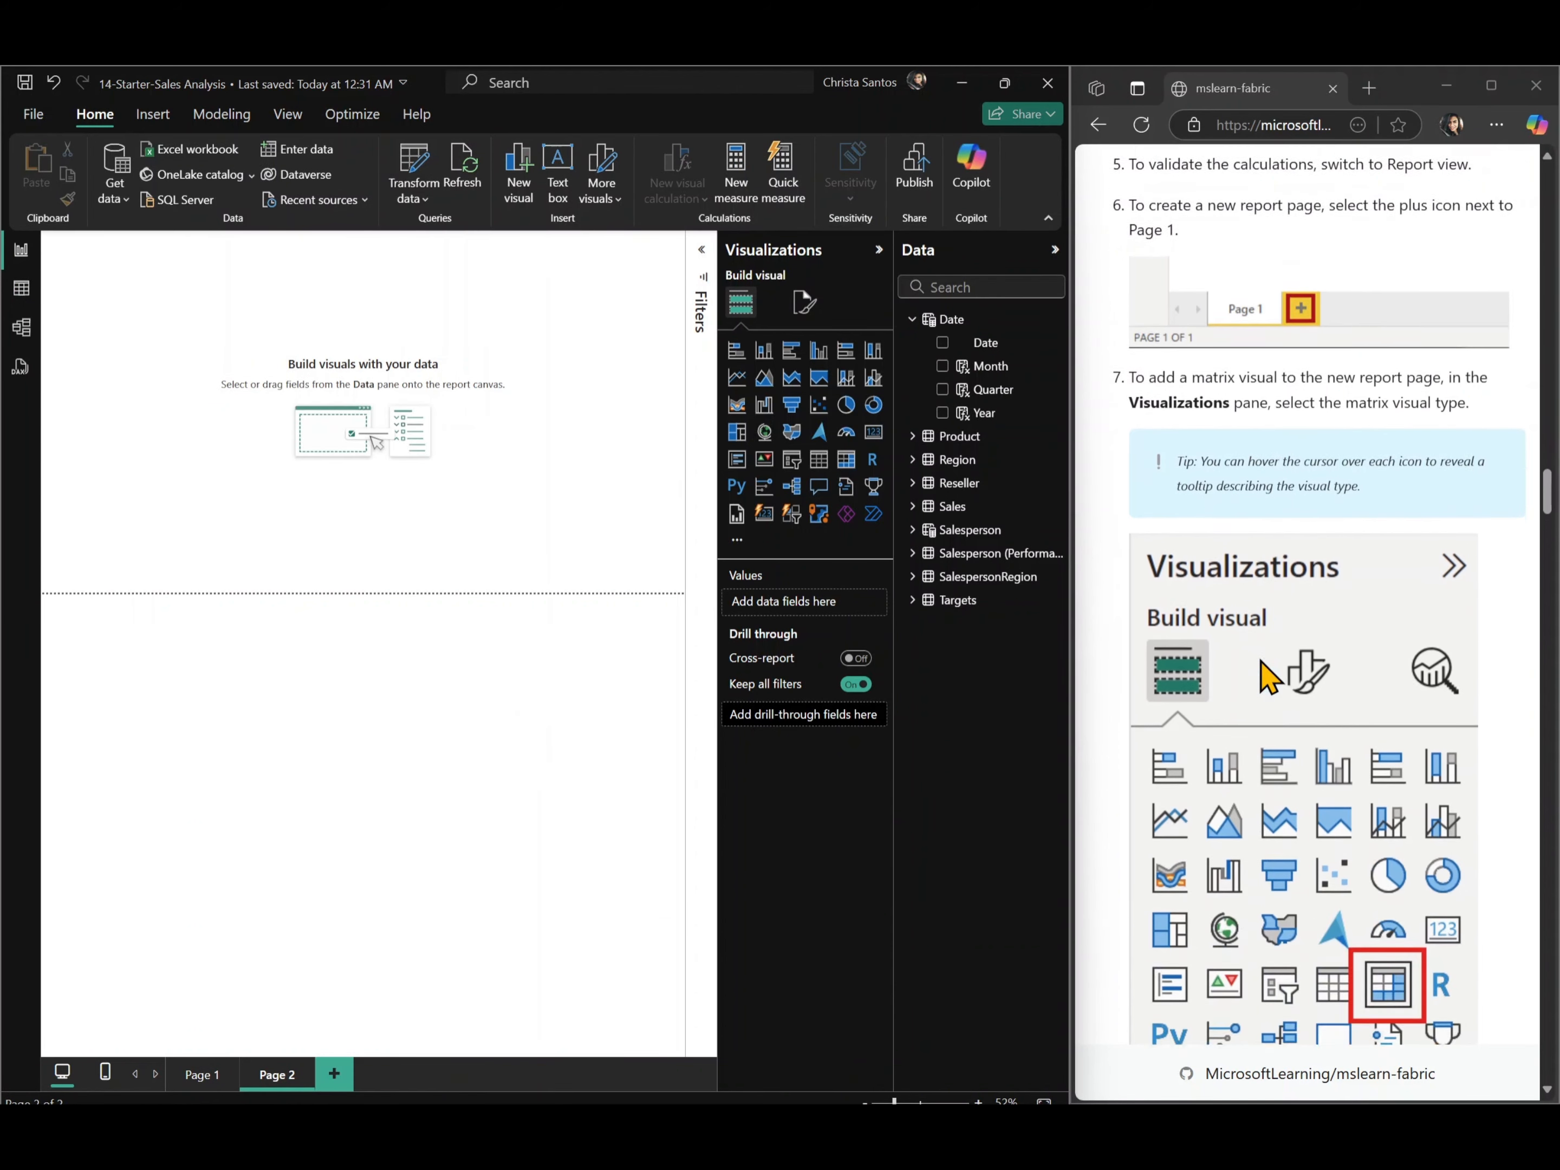
pyautogui.click(849, 462)
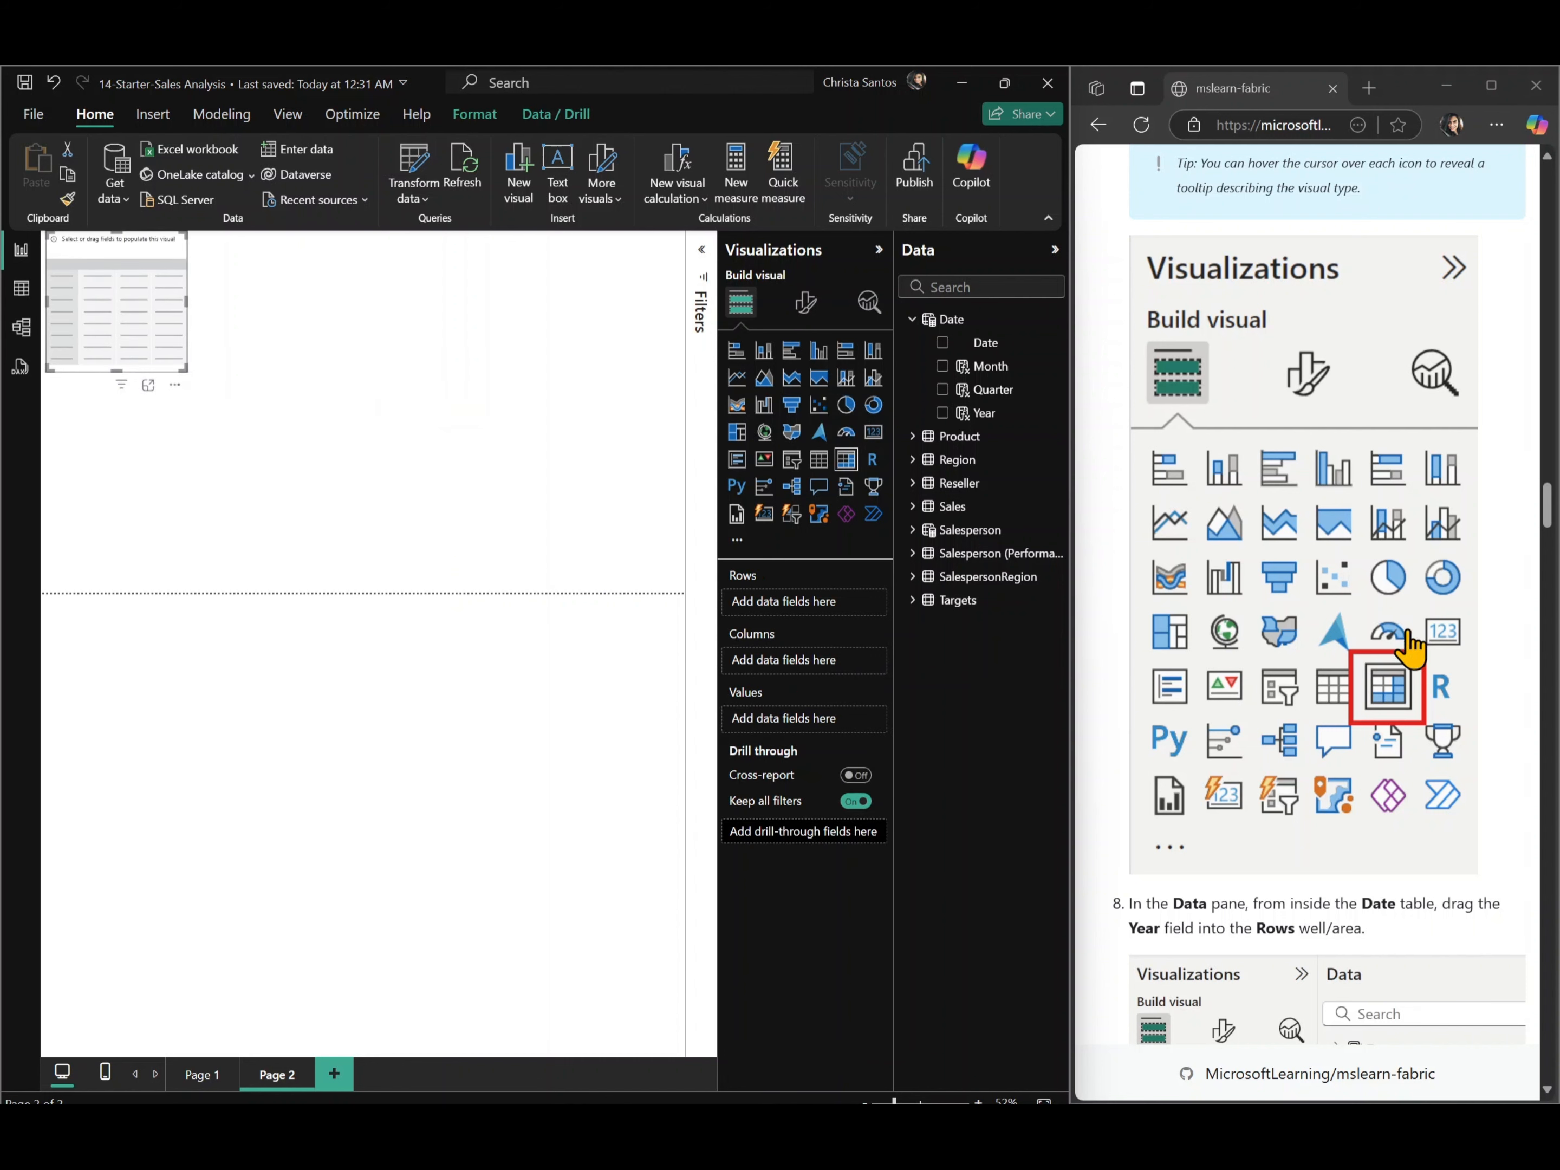
# - Add the Date table's Year field to the matrix rows, with the Month field directly beneath it
pyautogui.scroll(-5, 1410, 648)
pyautogui.scroll(-3, 1413, 655)
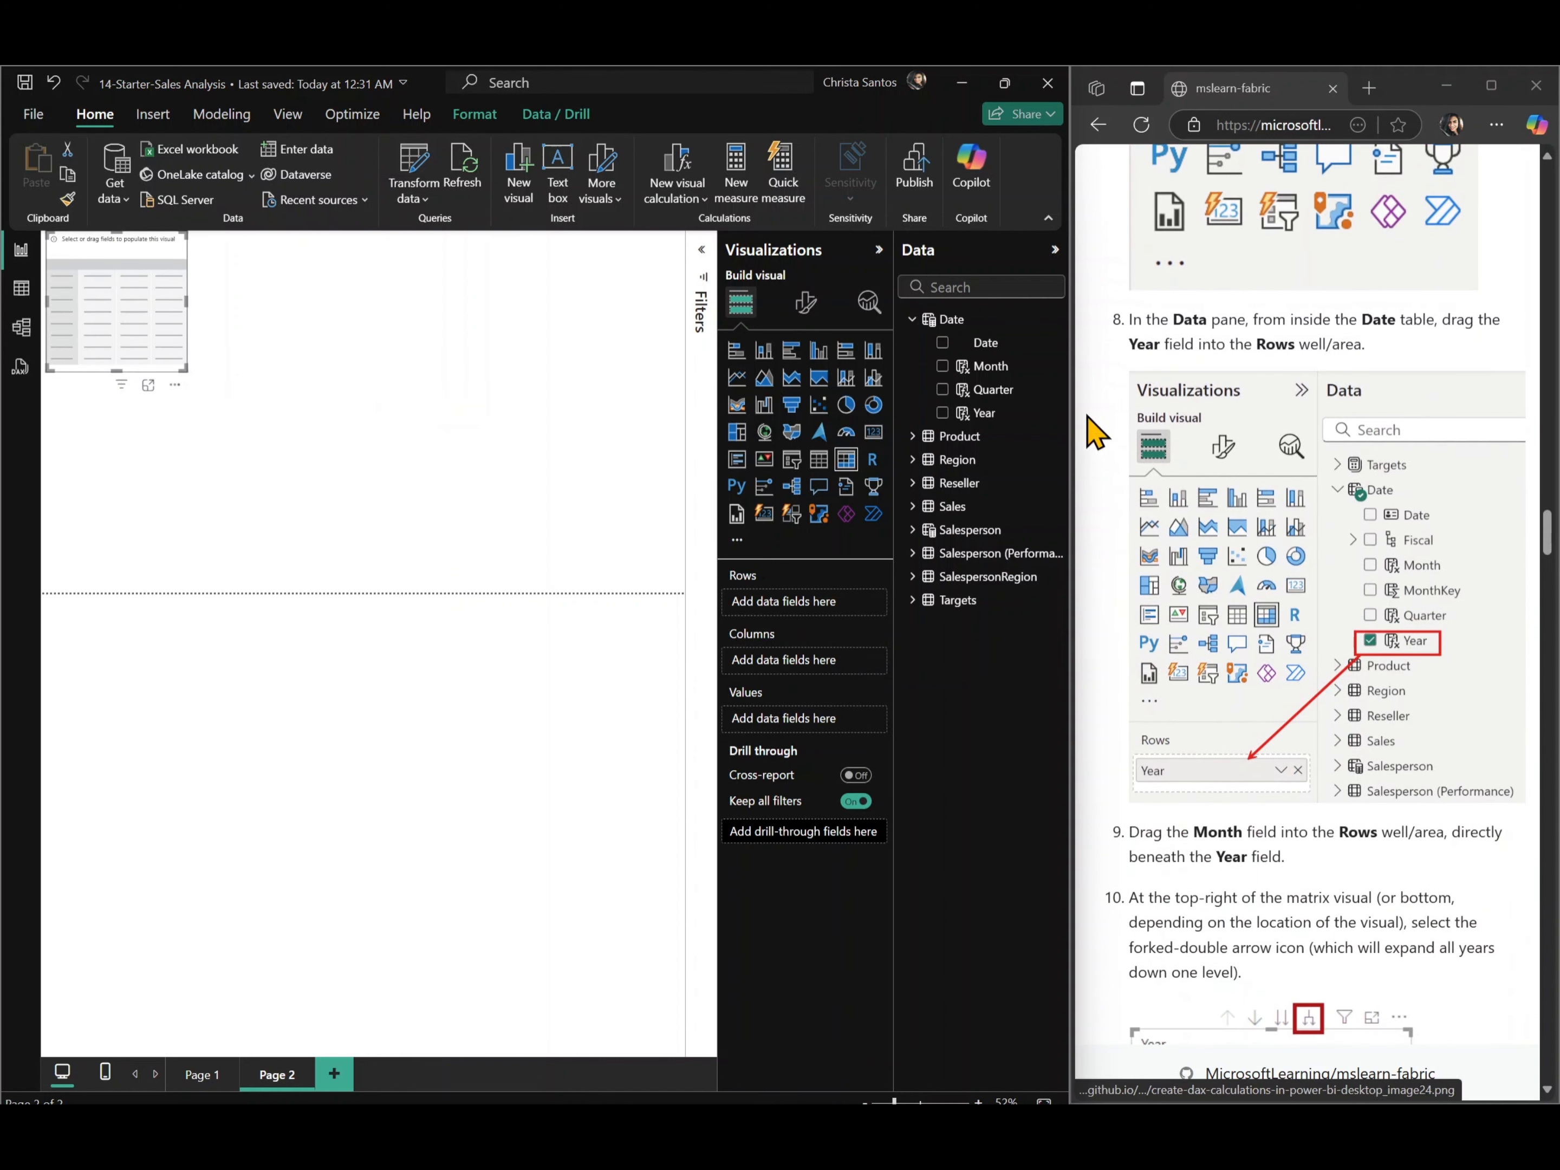
pyautogui.click(943, 413)
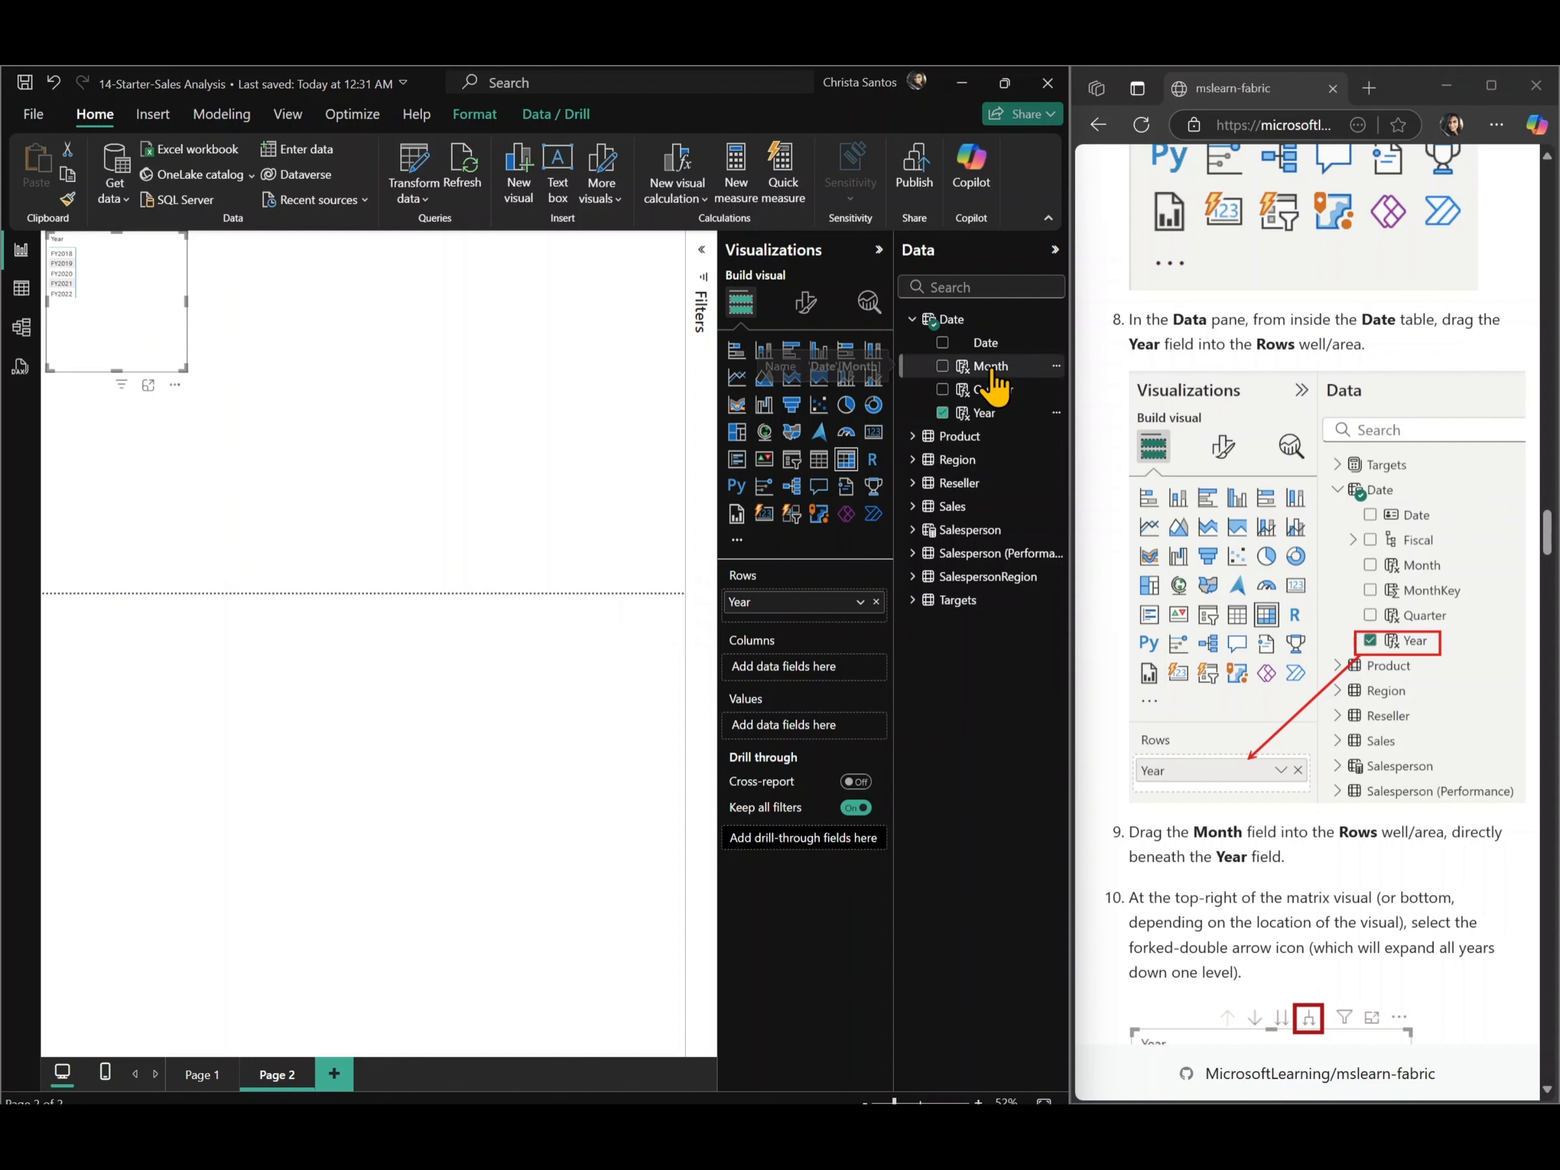
pyautogui.moveTo(993, 375); pyautogui.dragTo(824, 617)
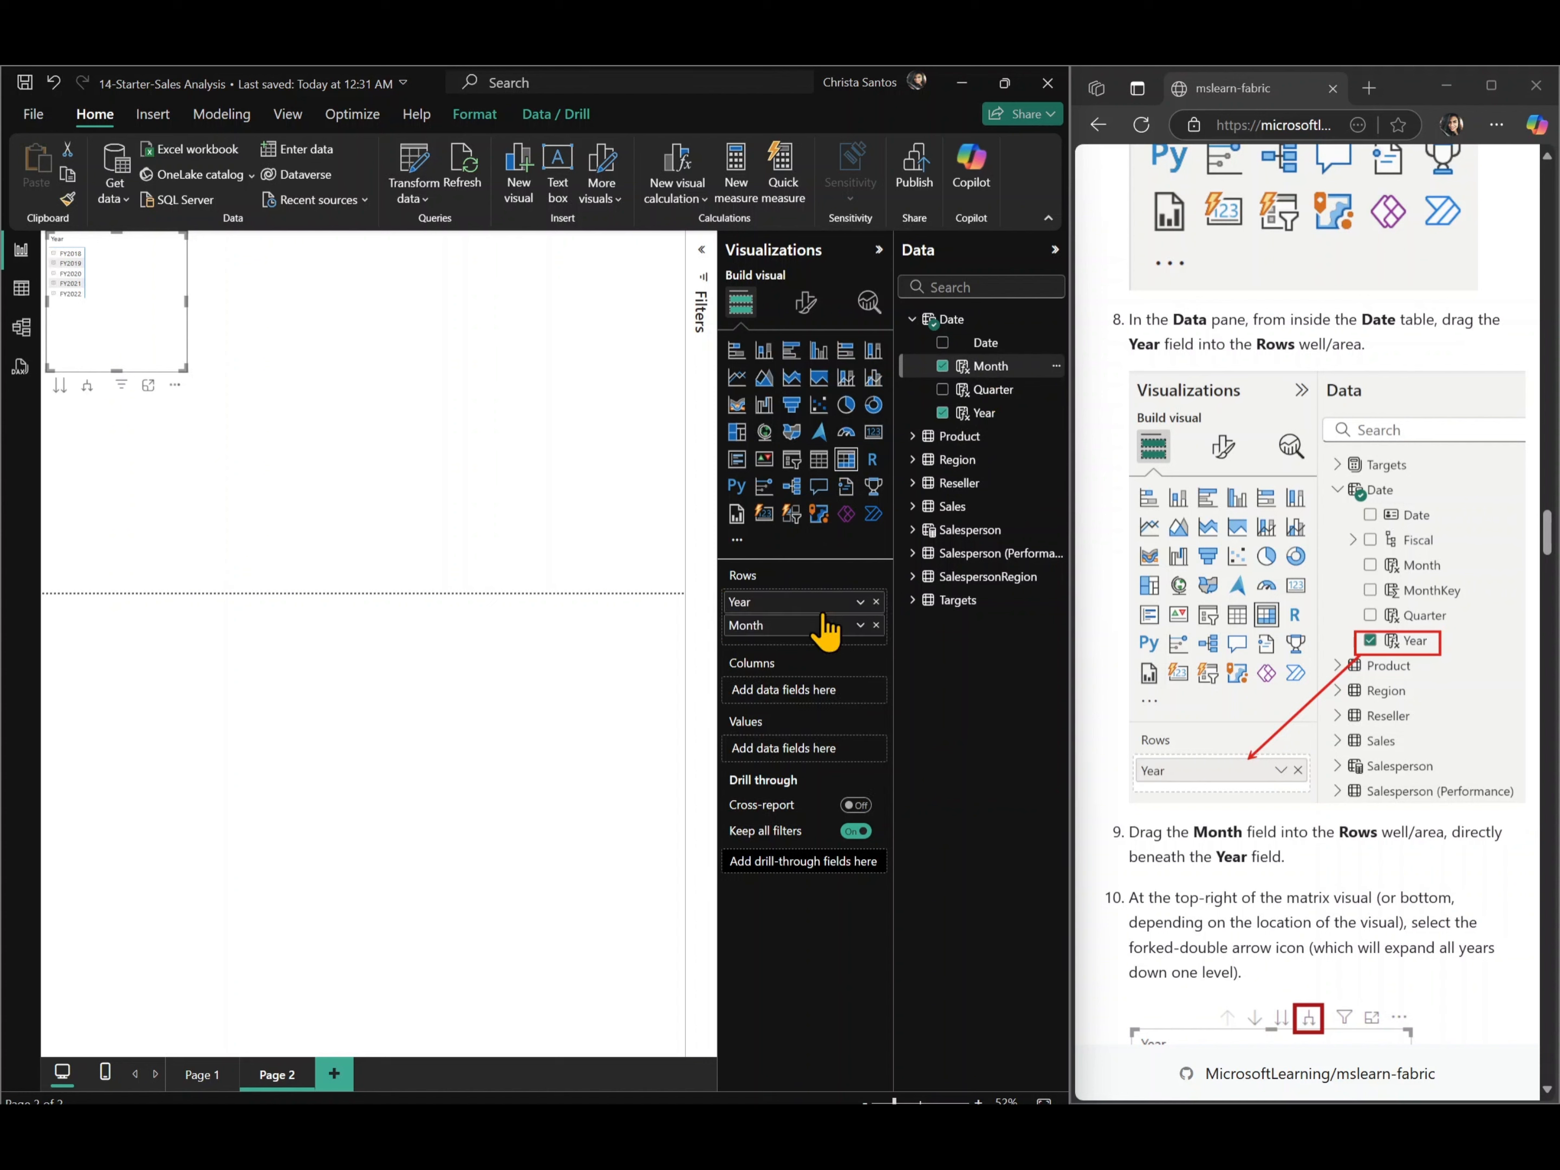
# - Expand all years in the matrix down one level and enlarge the visual to the full page height
pyautogui.scroll(-5, 1287, 832)
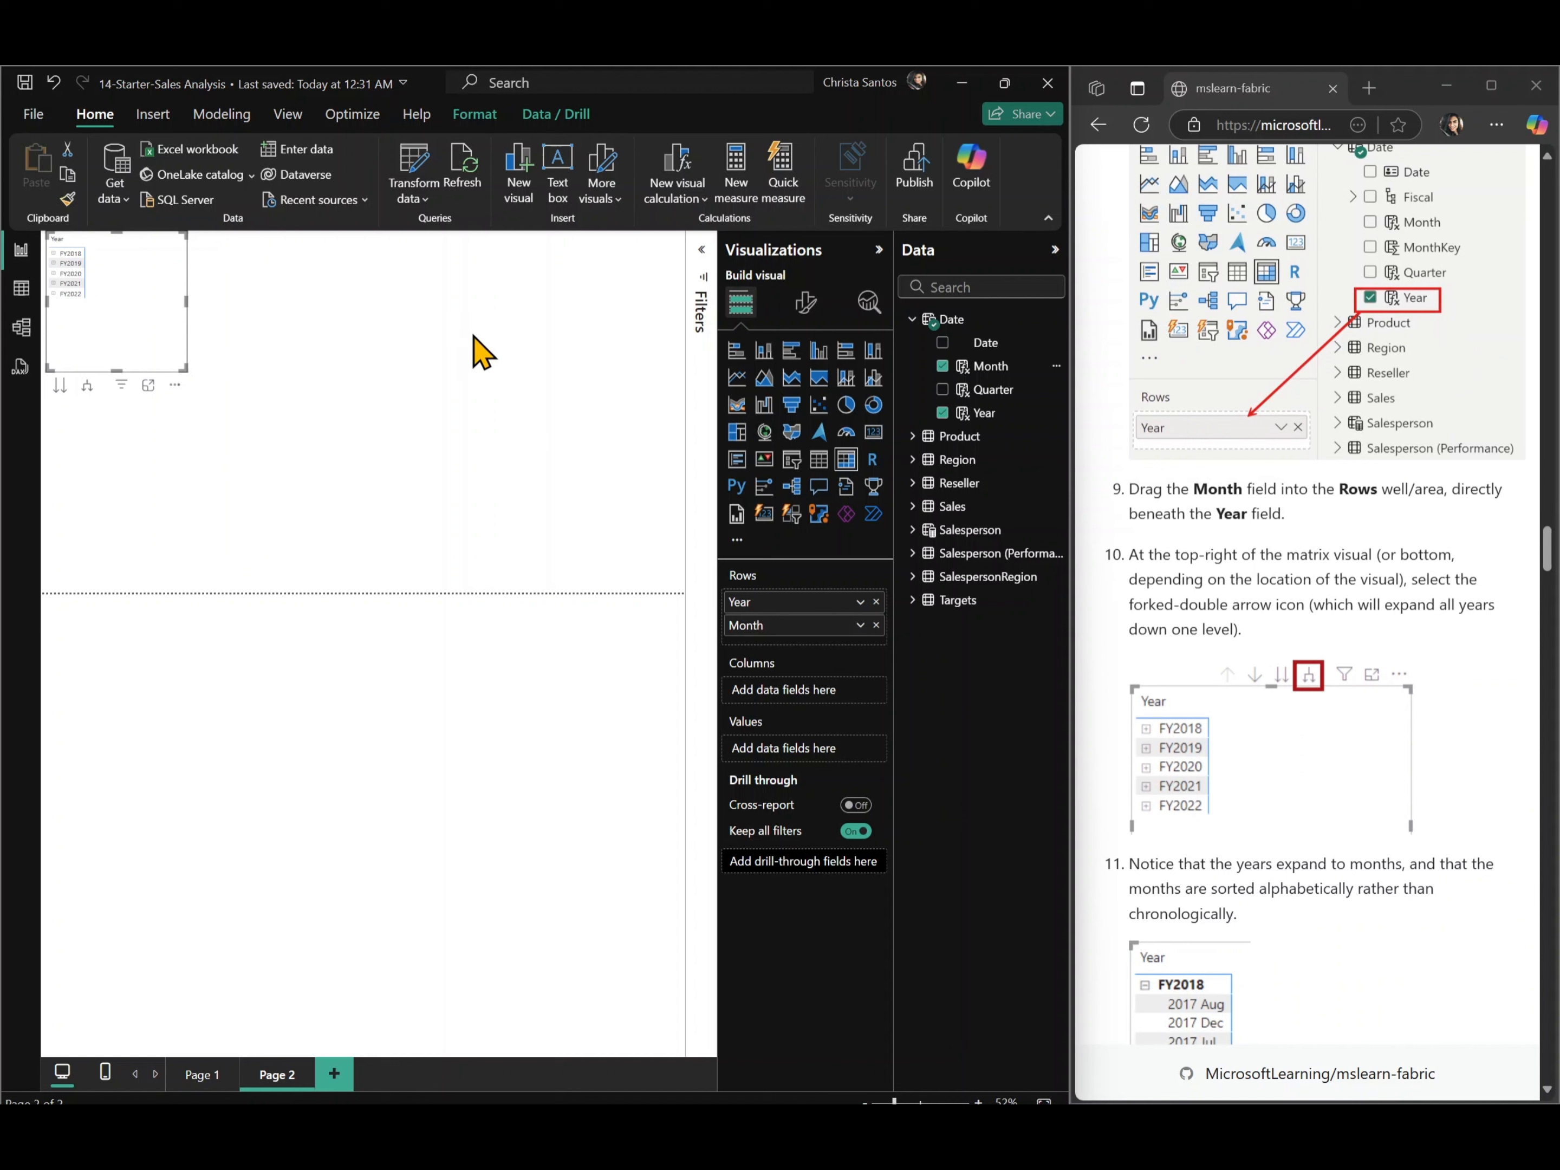
pyautogui.click(86, 387)
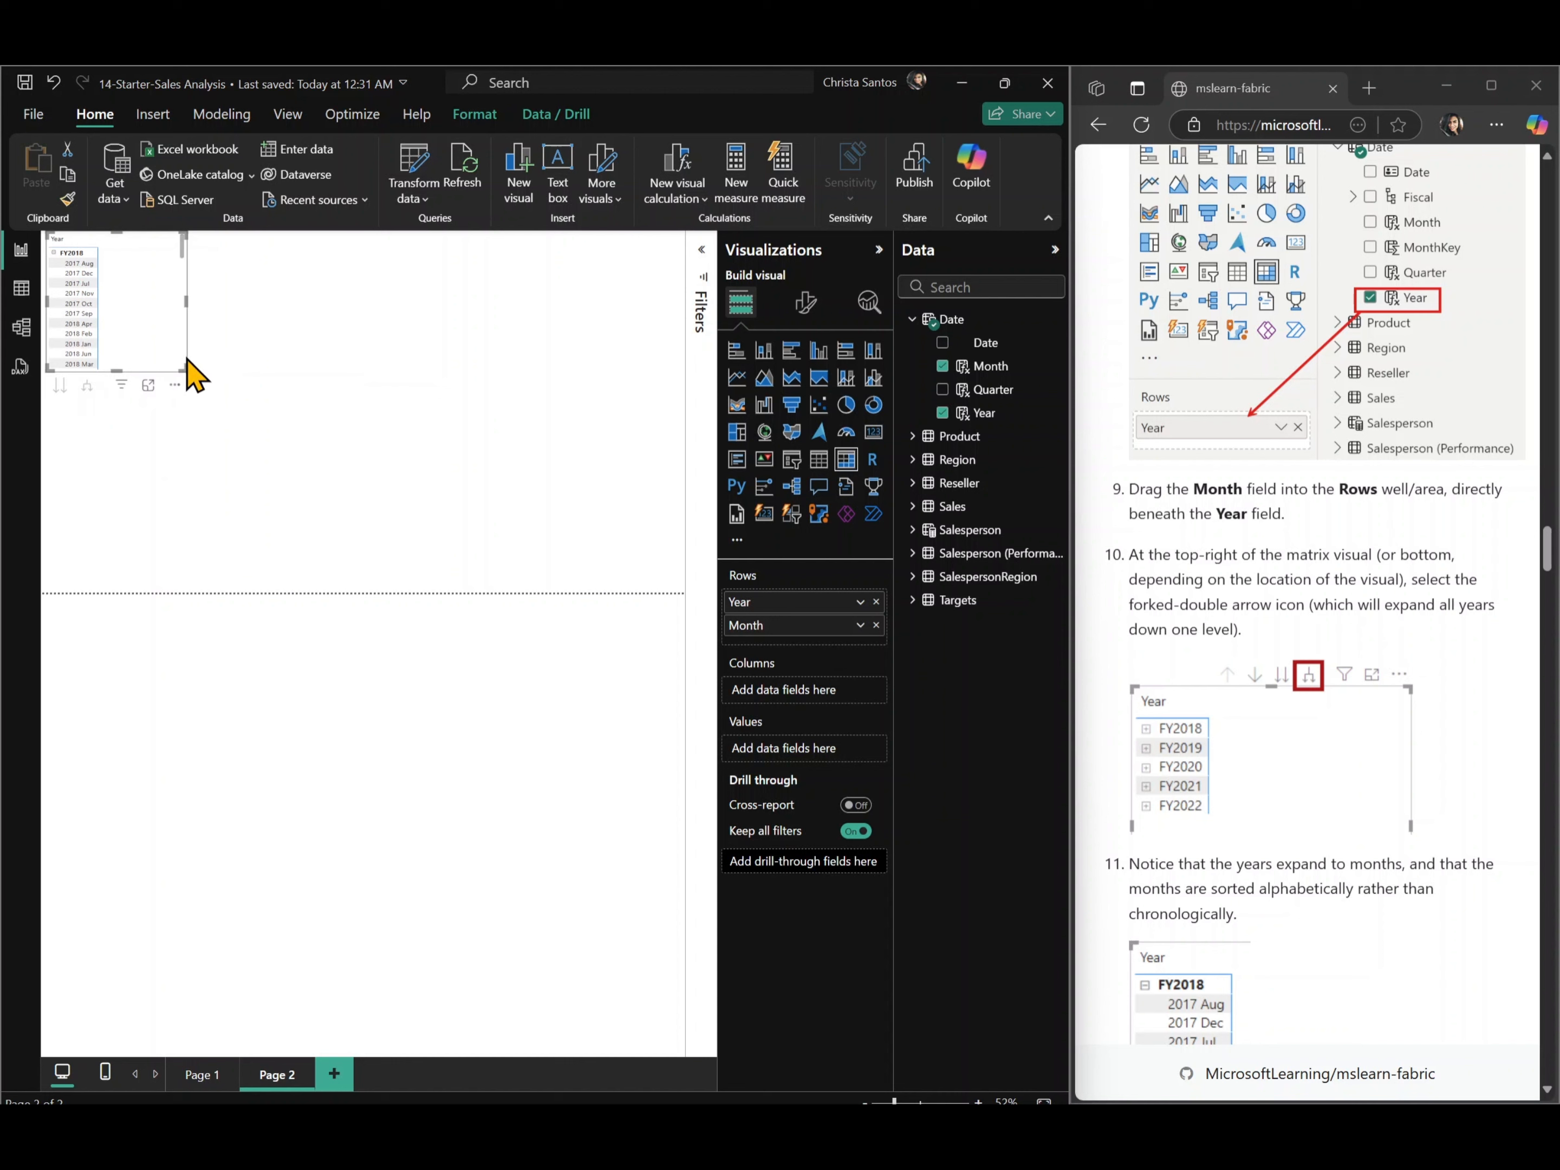
pyautogui.moveTo(184, 366); pyautogui.dragTo(273, 589)
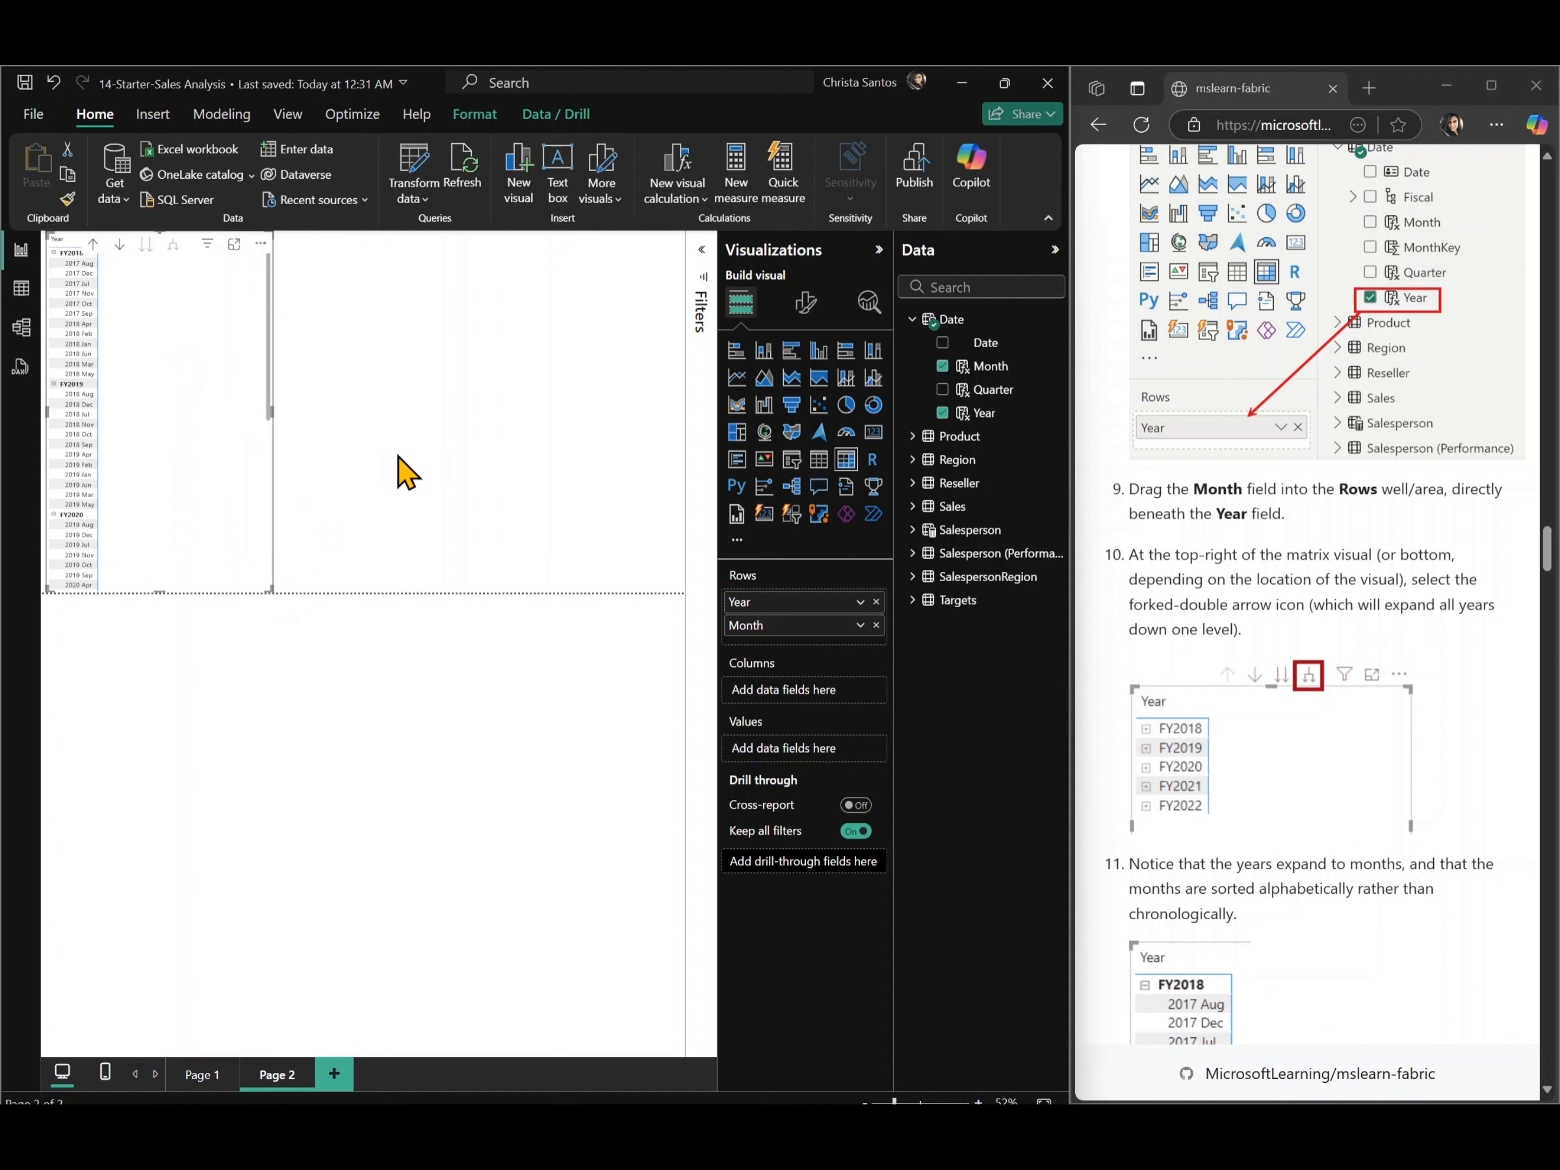
pyautogui.click(261, 245)
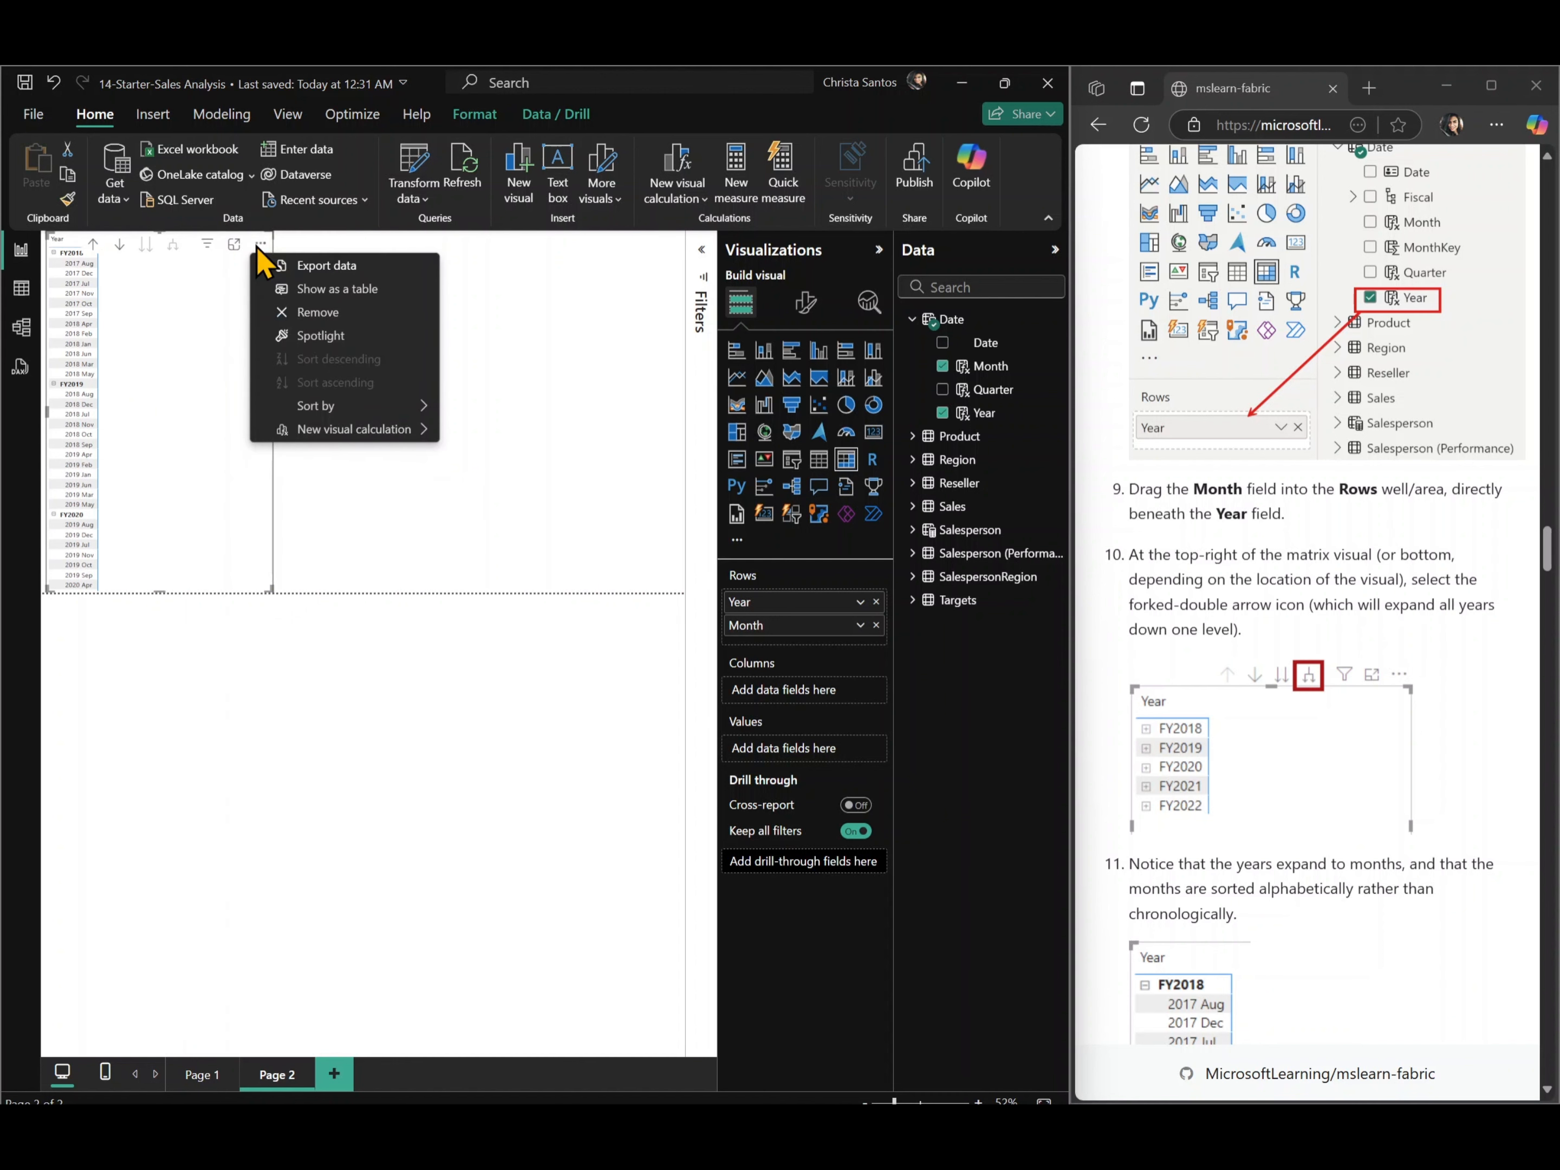
pyautogui.click(348, 715)
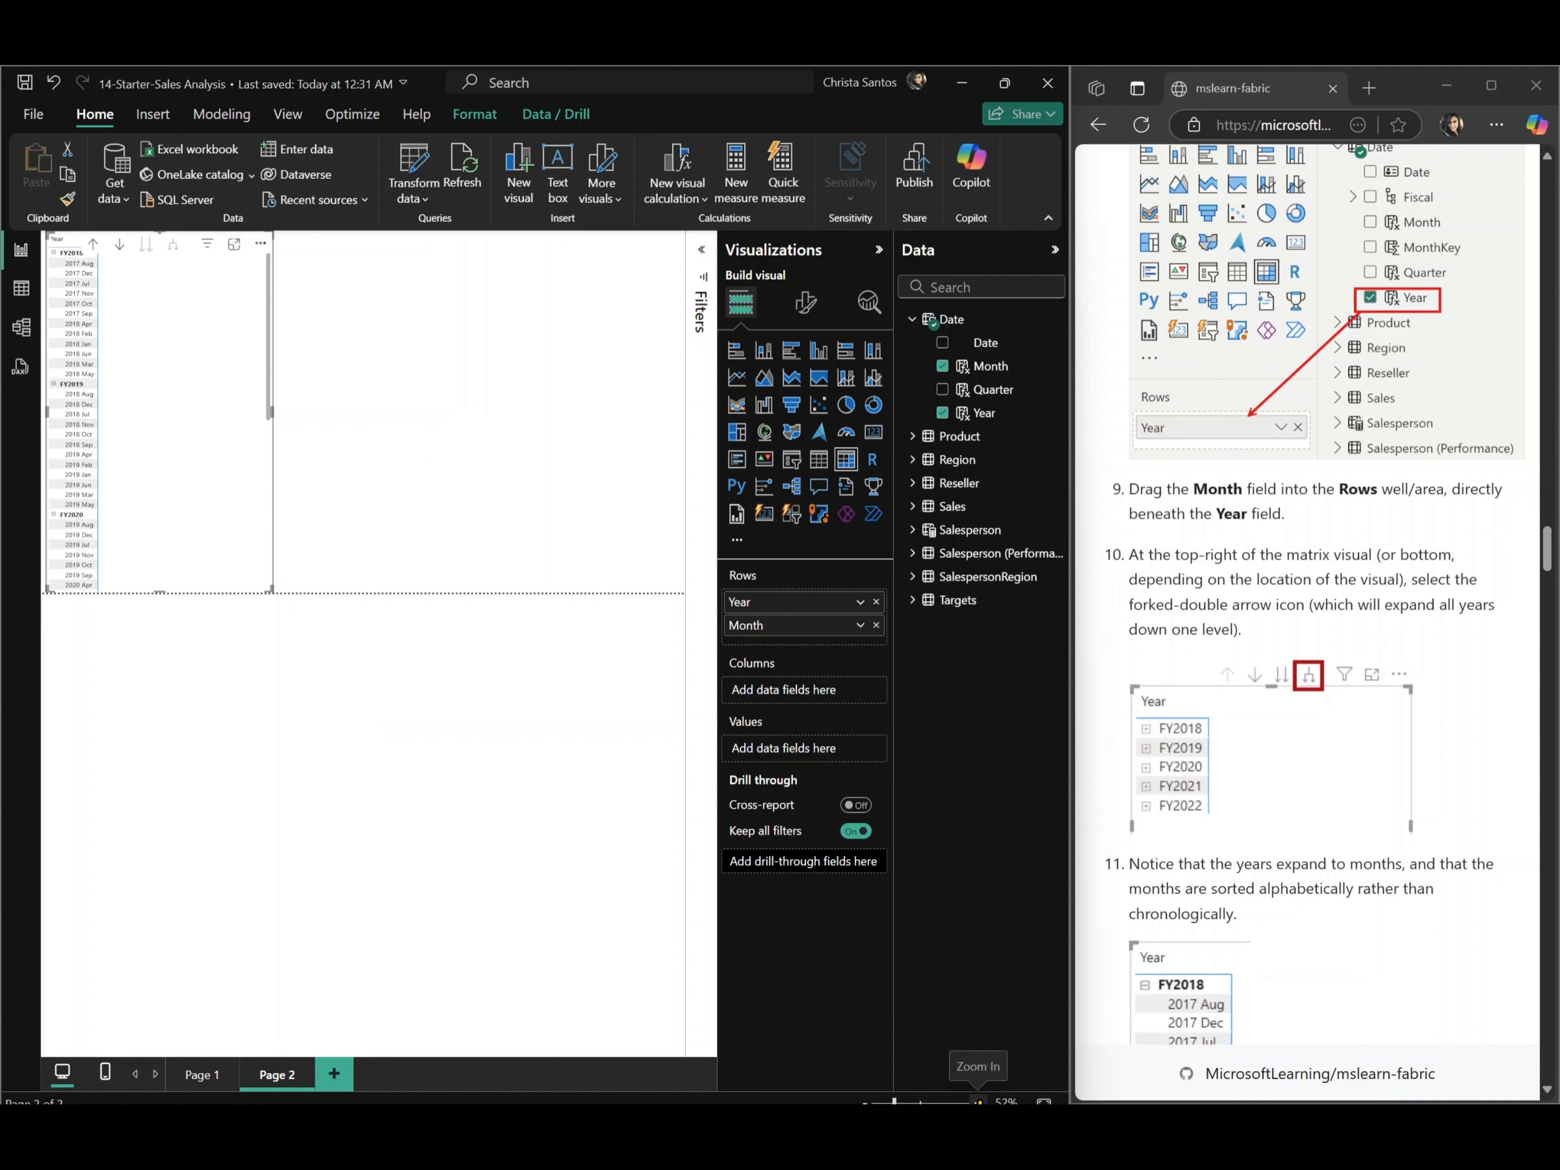
# - Zoom the report page to 110% and compare the matrix's month order with the lab's step 11 example
pyautogui.click(978, 1102)
pyautogui.click(979, 1102)
pyautogui.click(979, 1102)
pyautogui.click(978, 1102)
pyautogui.click(979, 1102)
pyautogui.click(978, 1102)
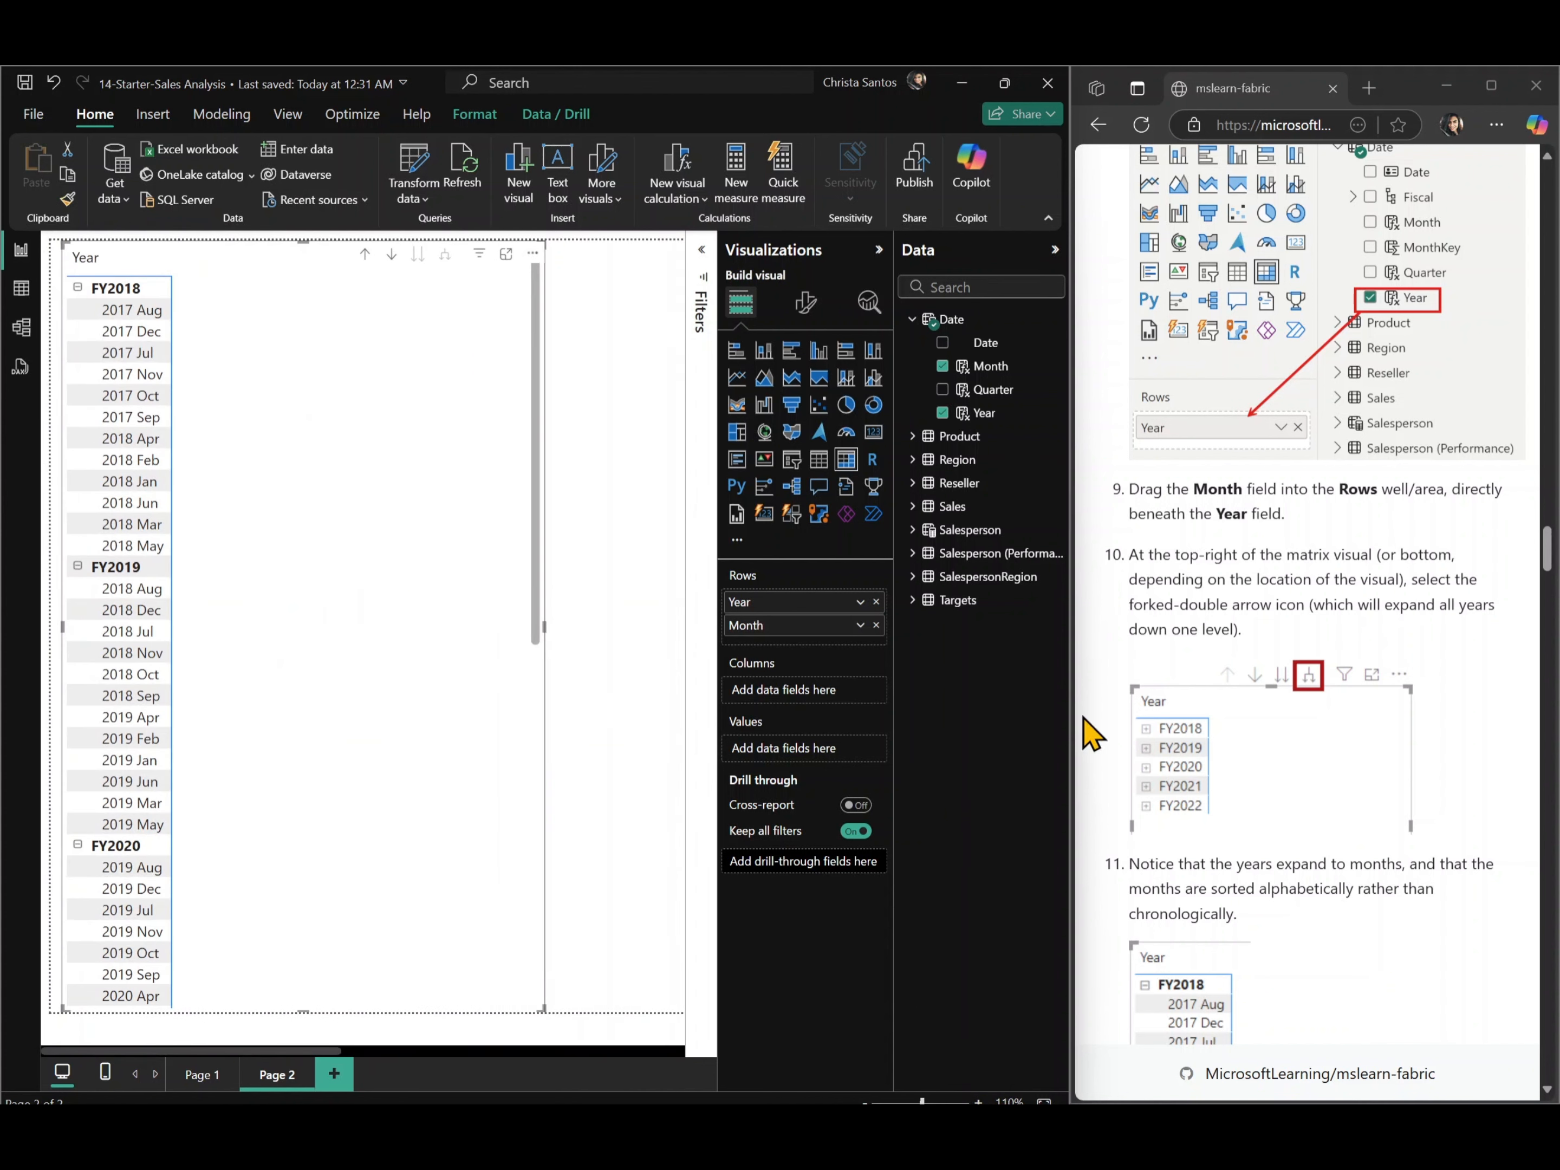
pyautogui.scroll(-2, 1400, 788)
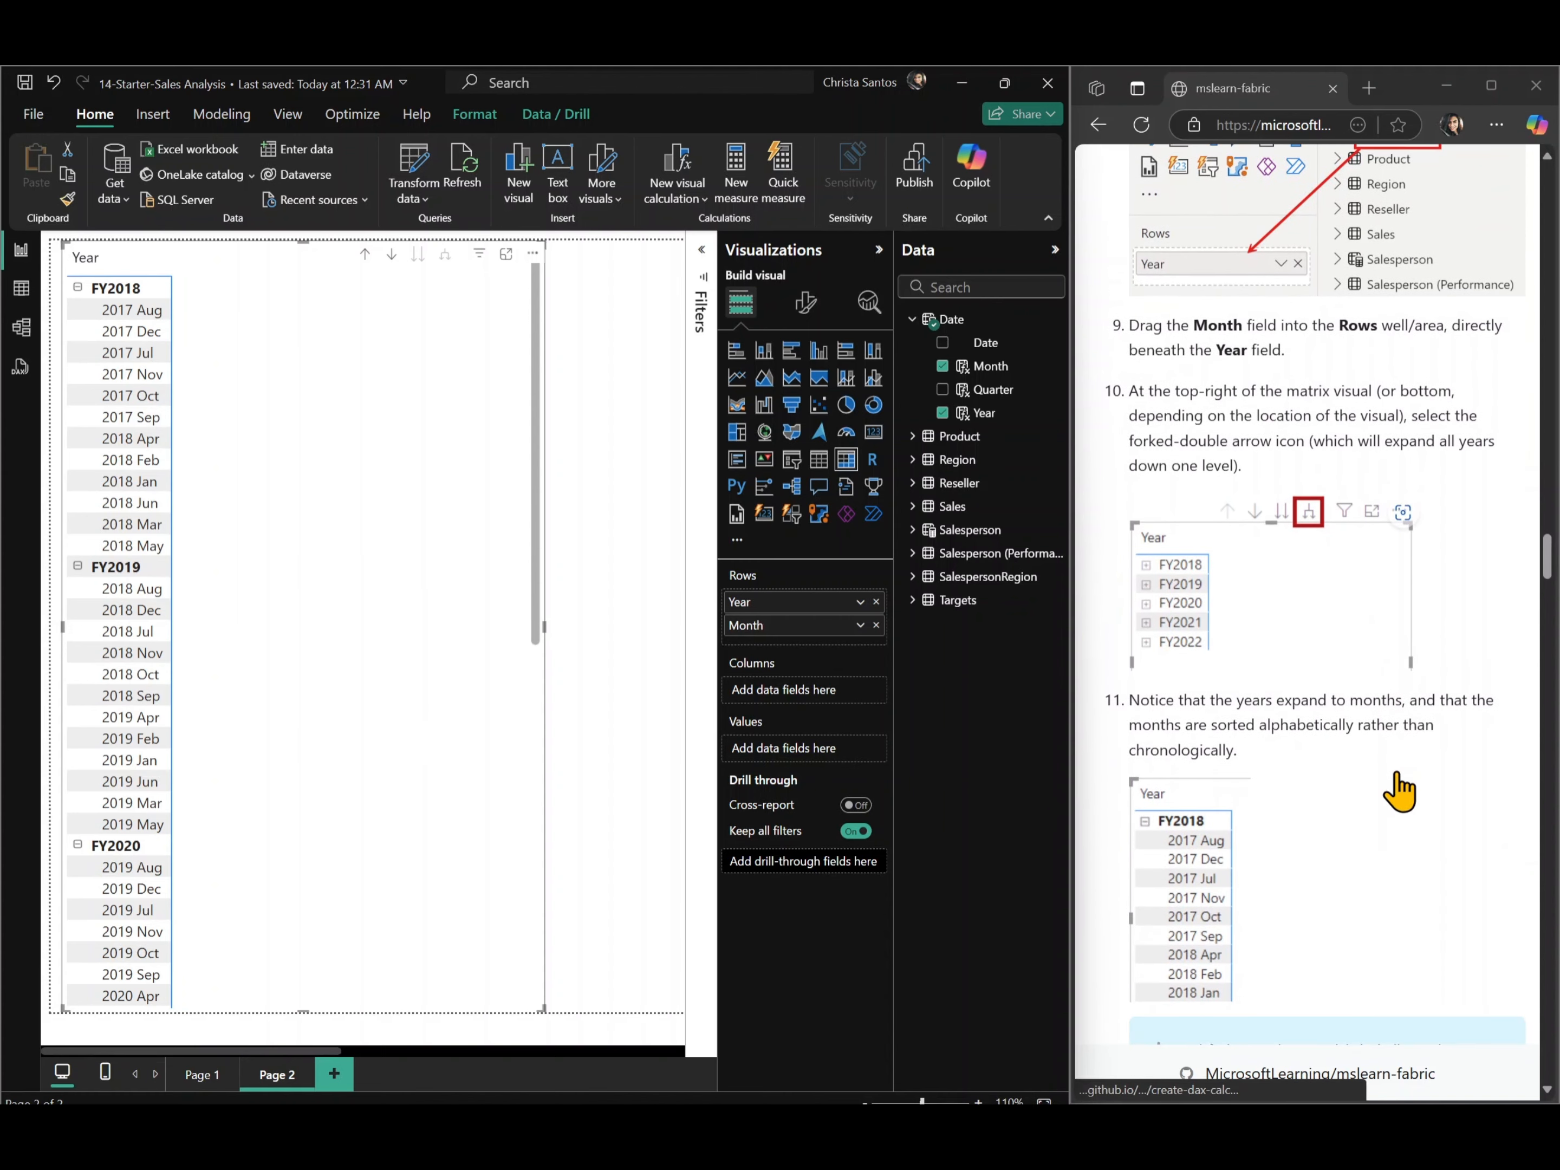
pyautogui.scroll(-1, 1401, 789)
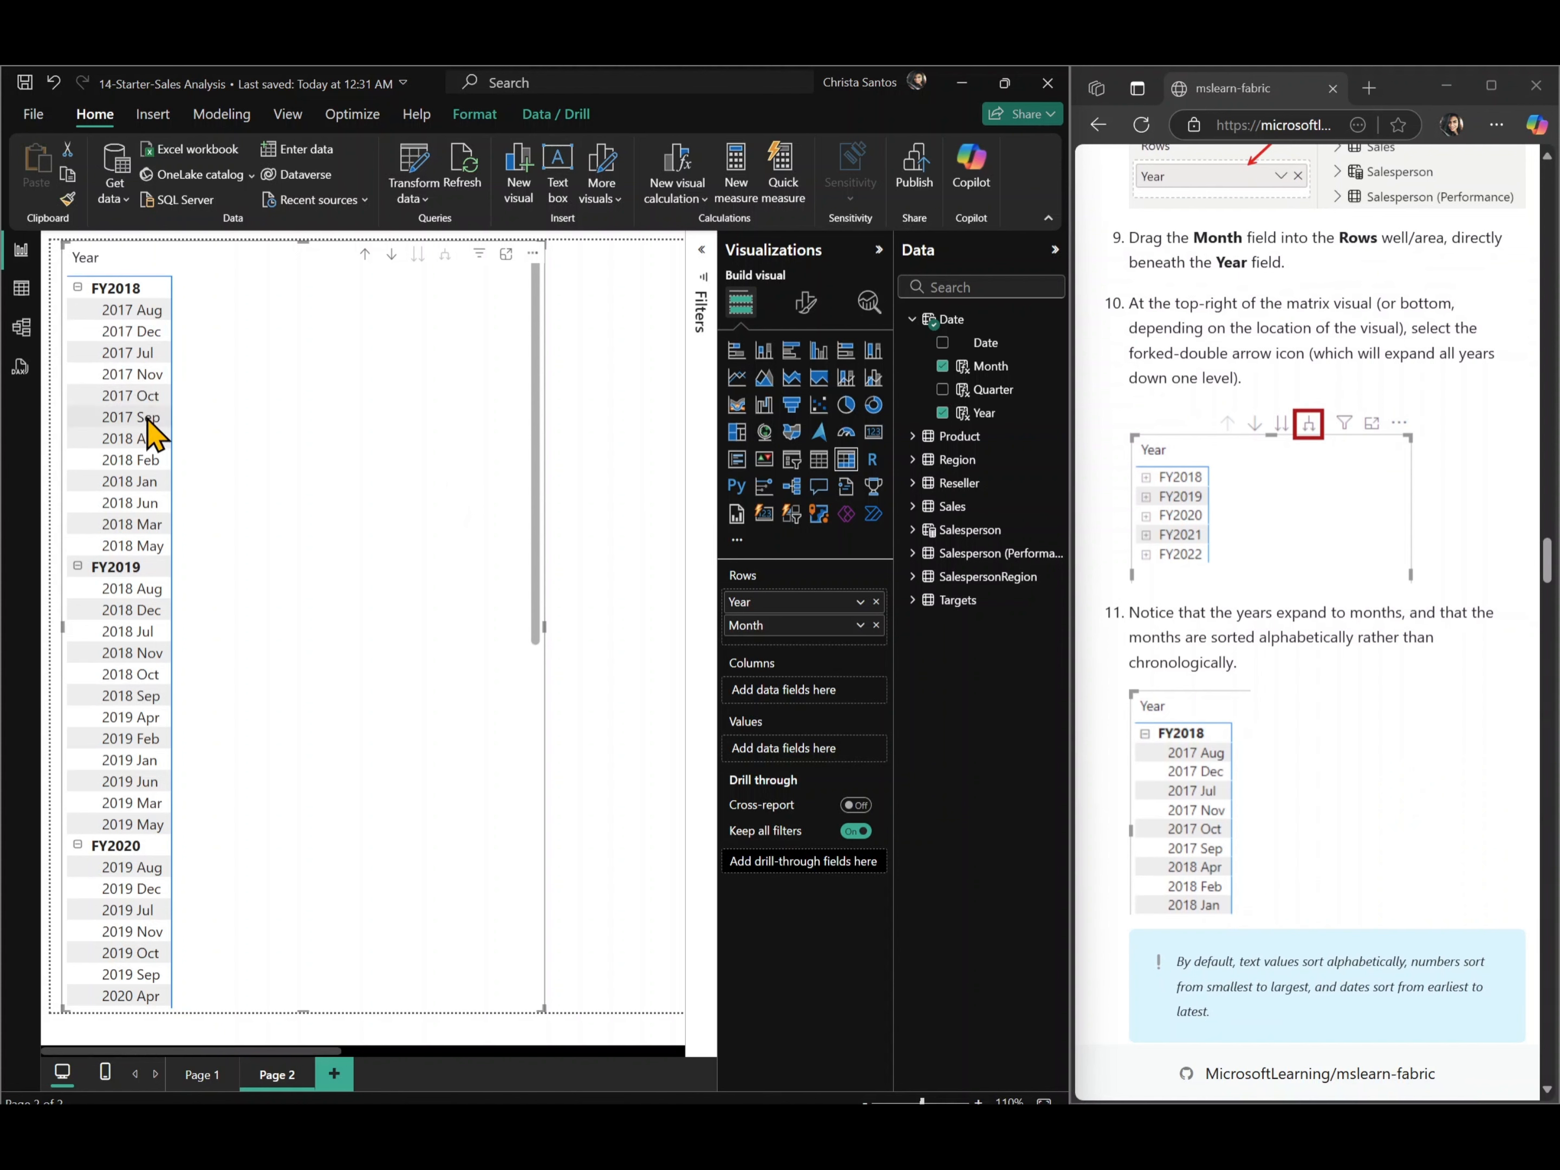
# - Copy the lab's formula and add it to the Date table as a calculated column: MonthKey = (YEAR('Date'[Date]) * 100) + MONTH('Date'[Date])
pyautogui.scroll(-4, 1157, 663)
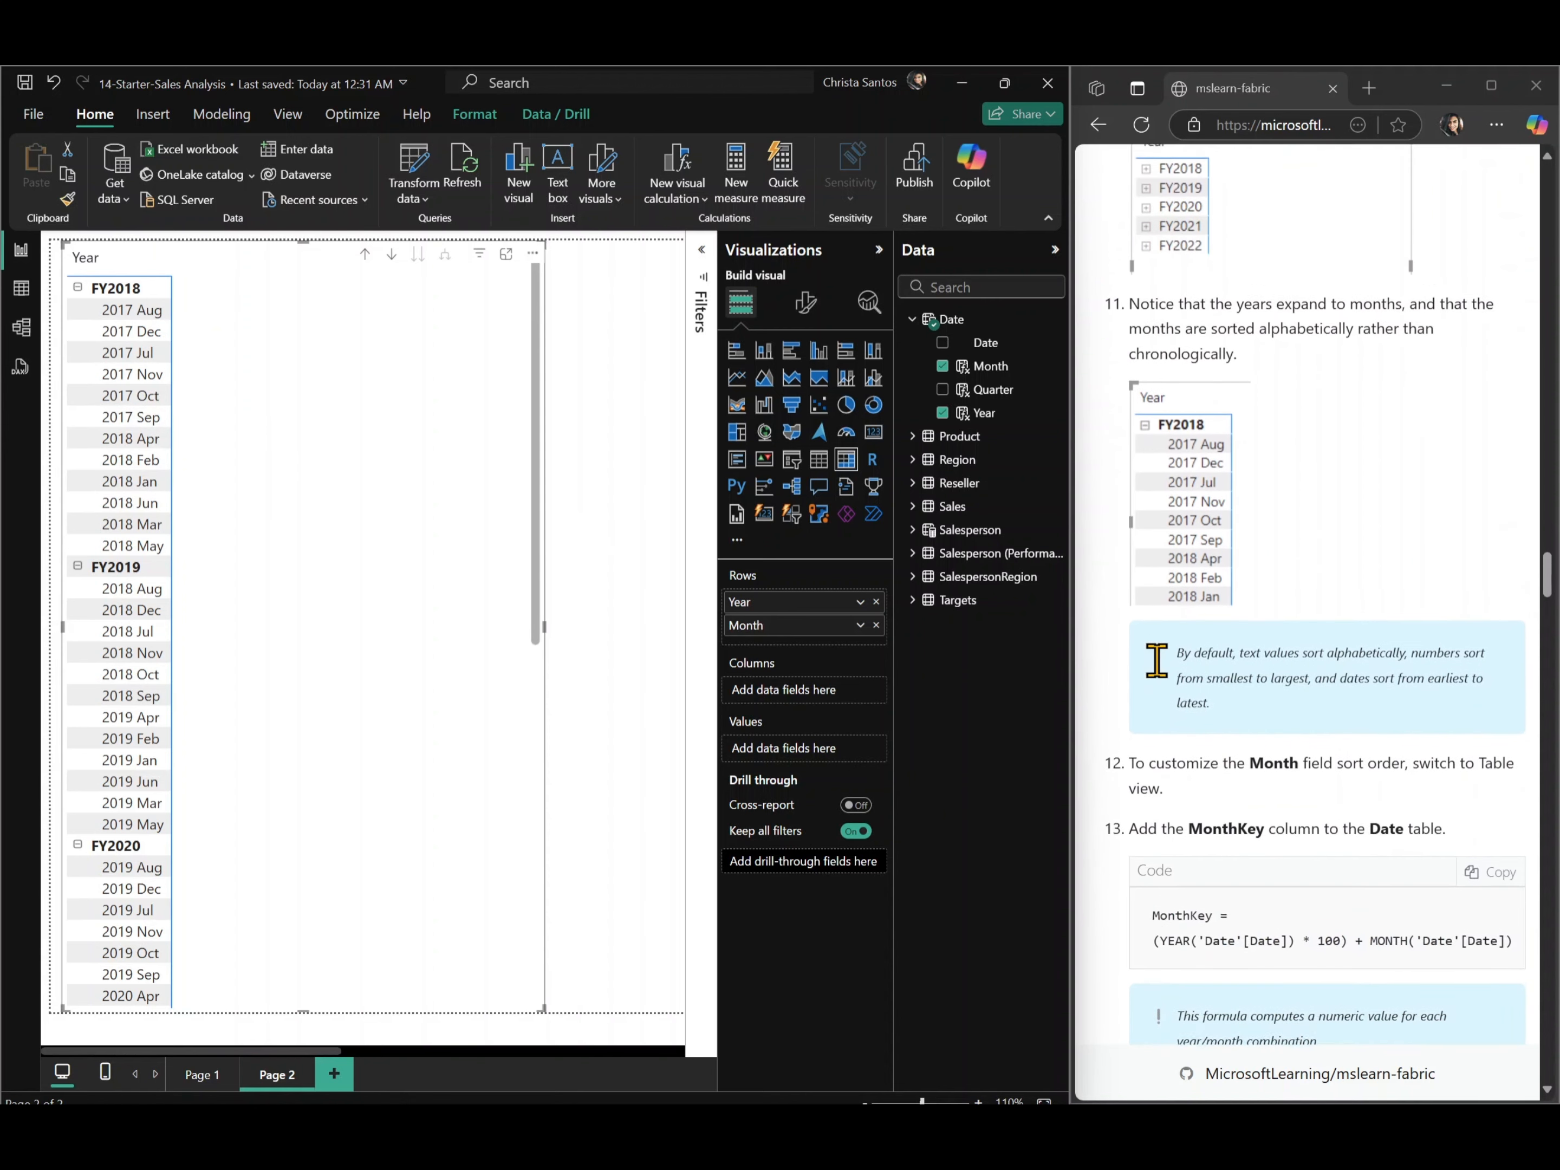
pyautogui.scroll(-4, 1157, 662)
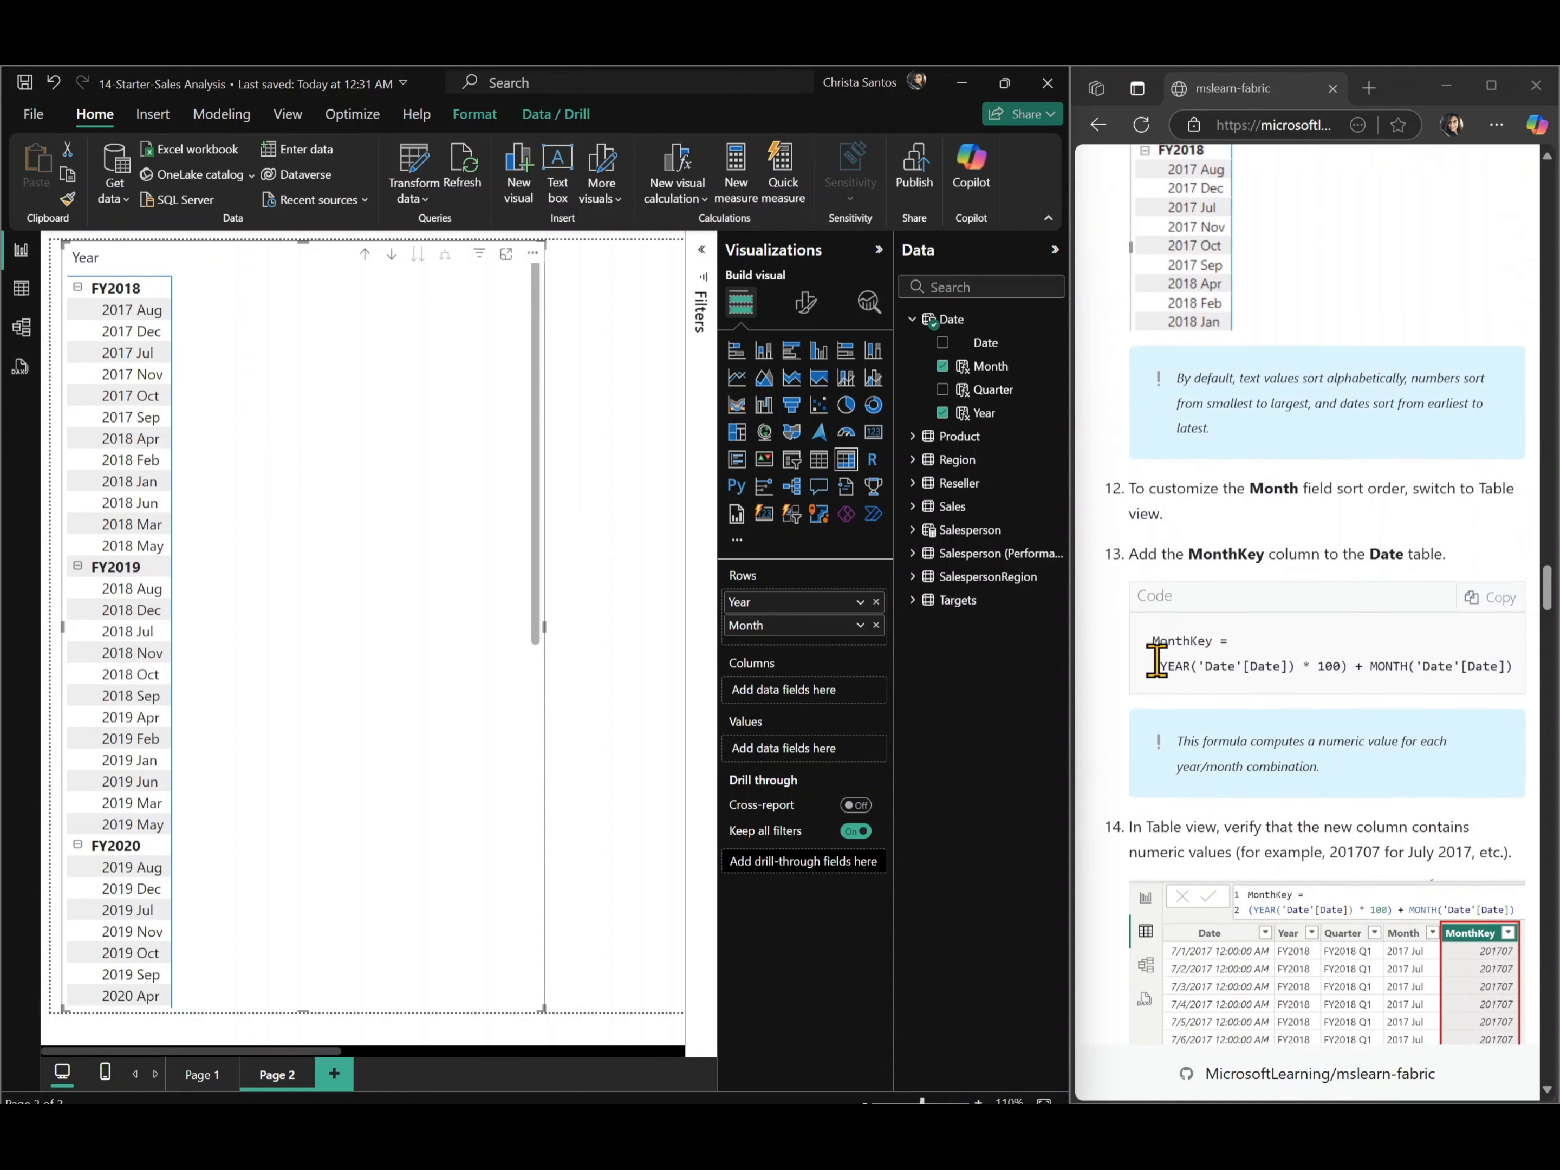
pyautogui.click(1490, 595)
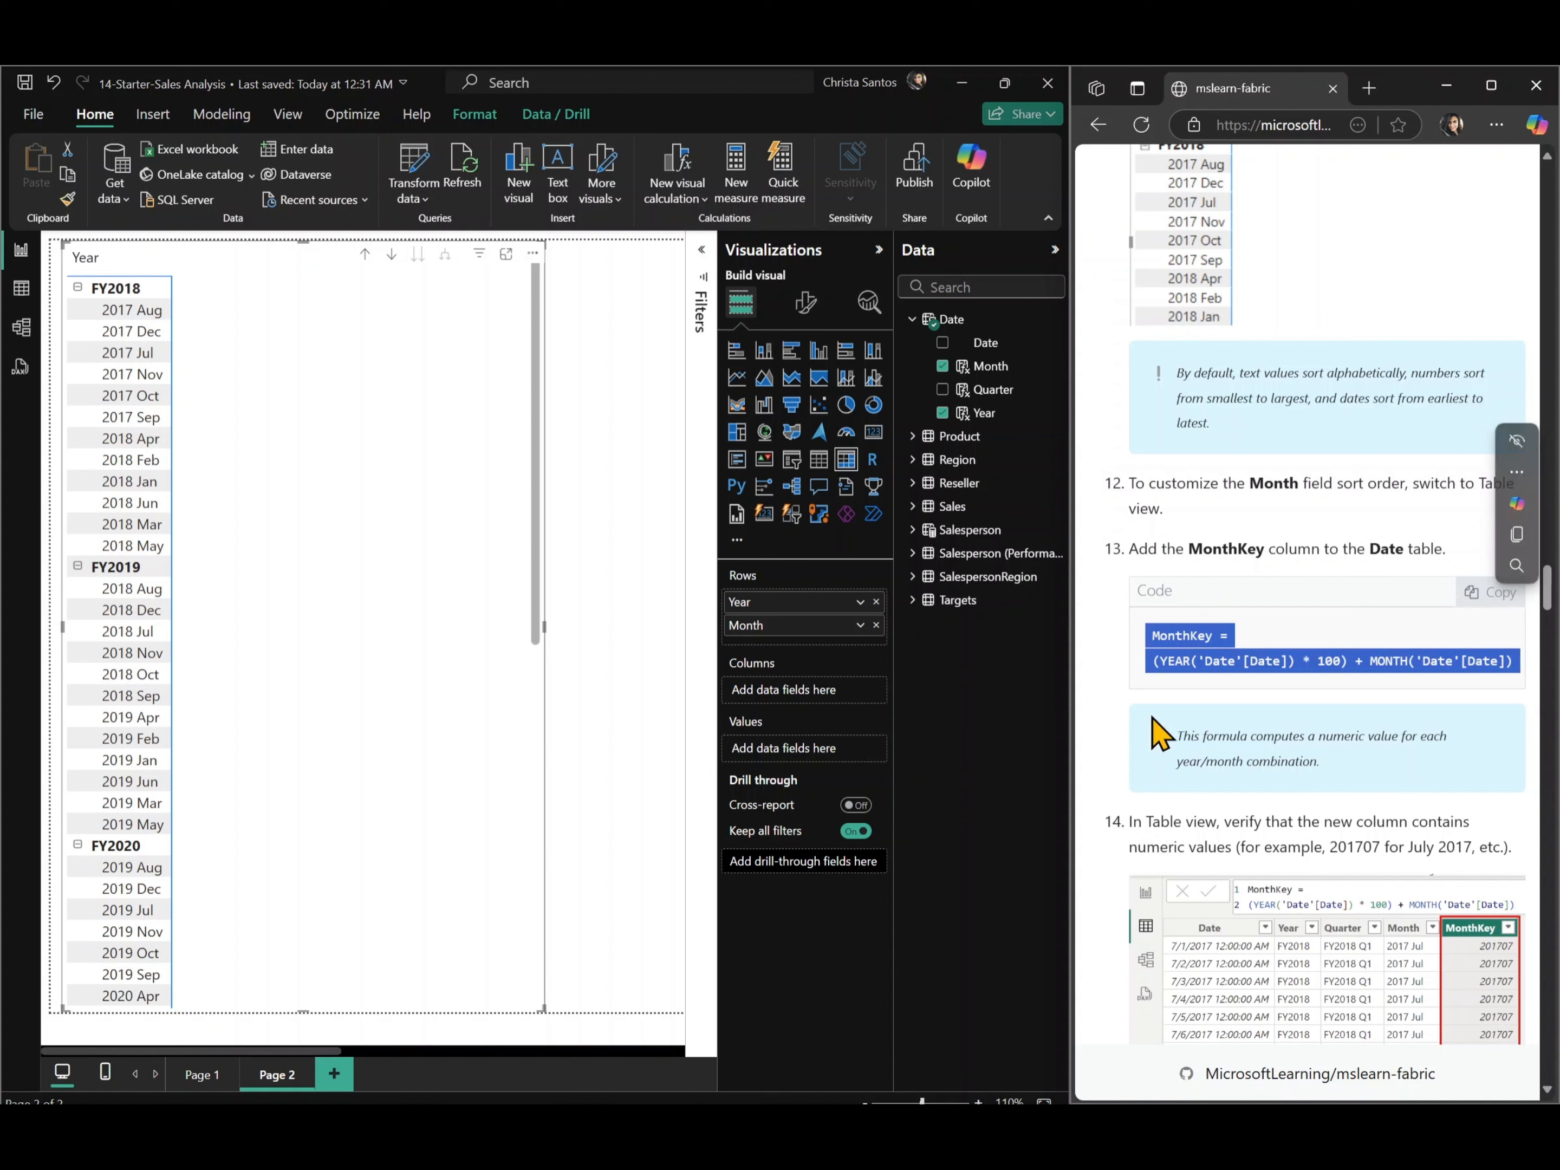
pyautogui.click(22, 294)
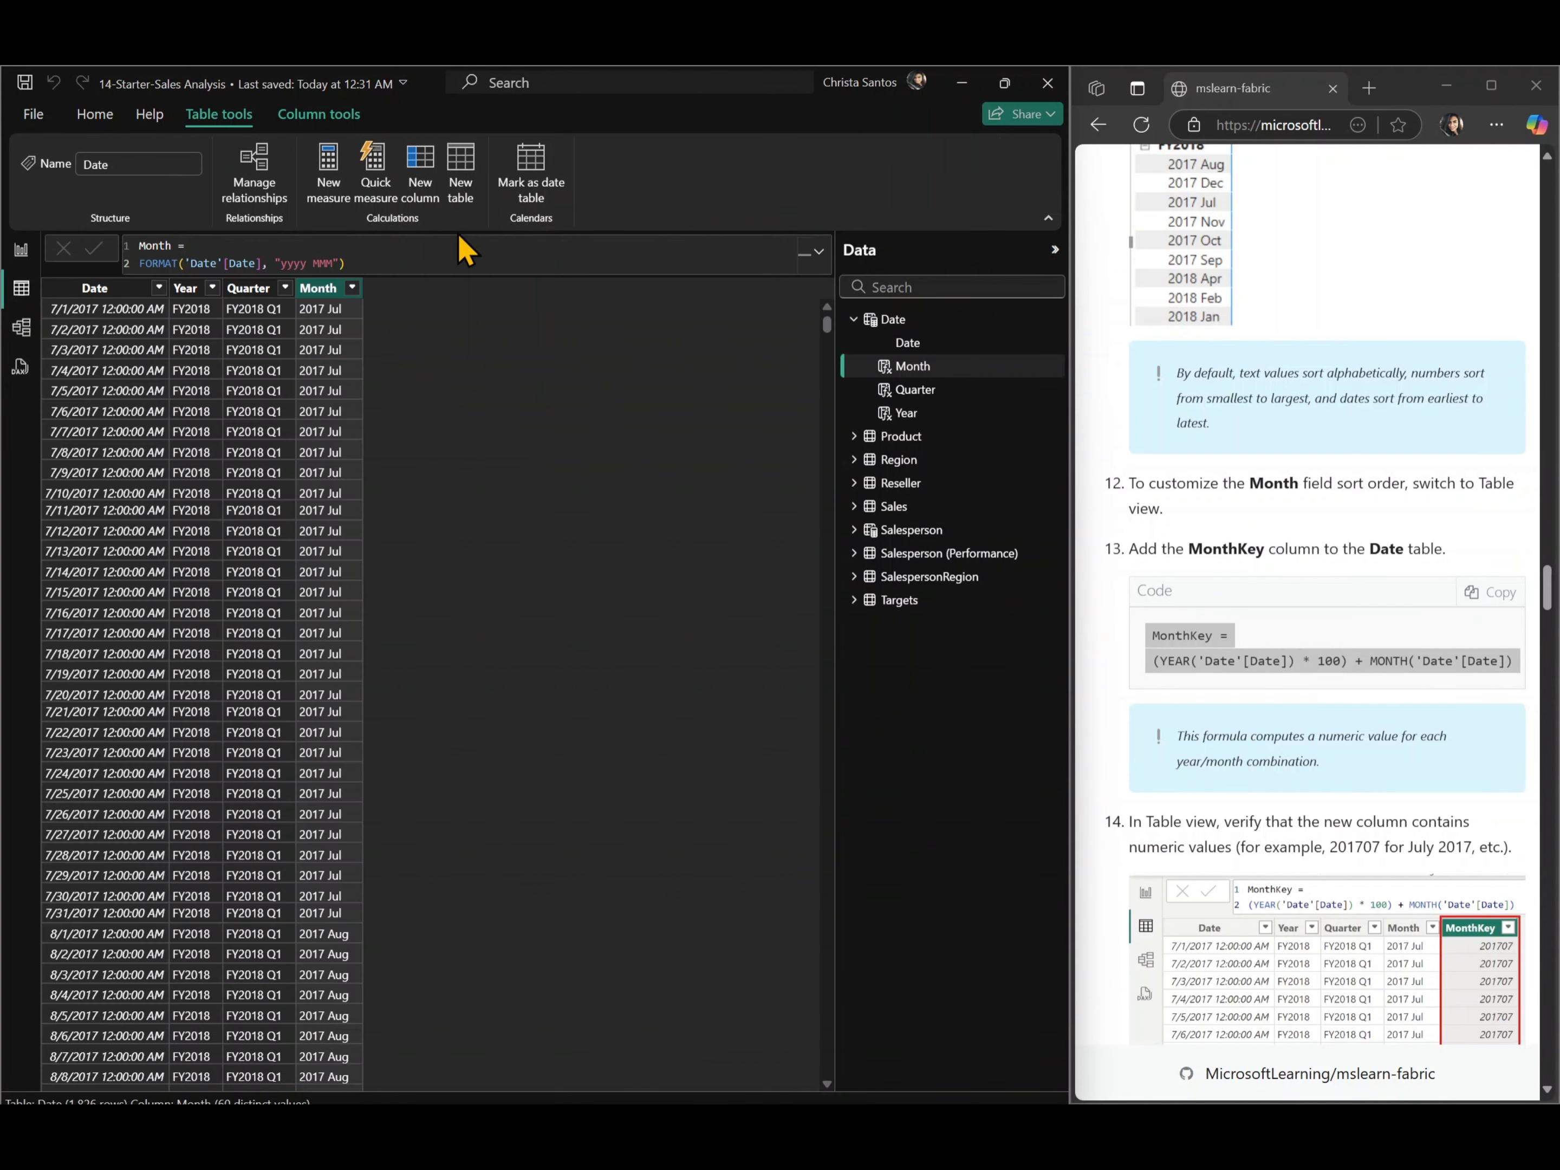
pyautogui.click(425, 192)
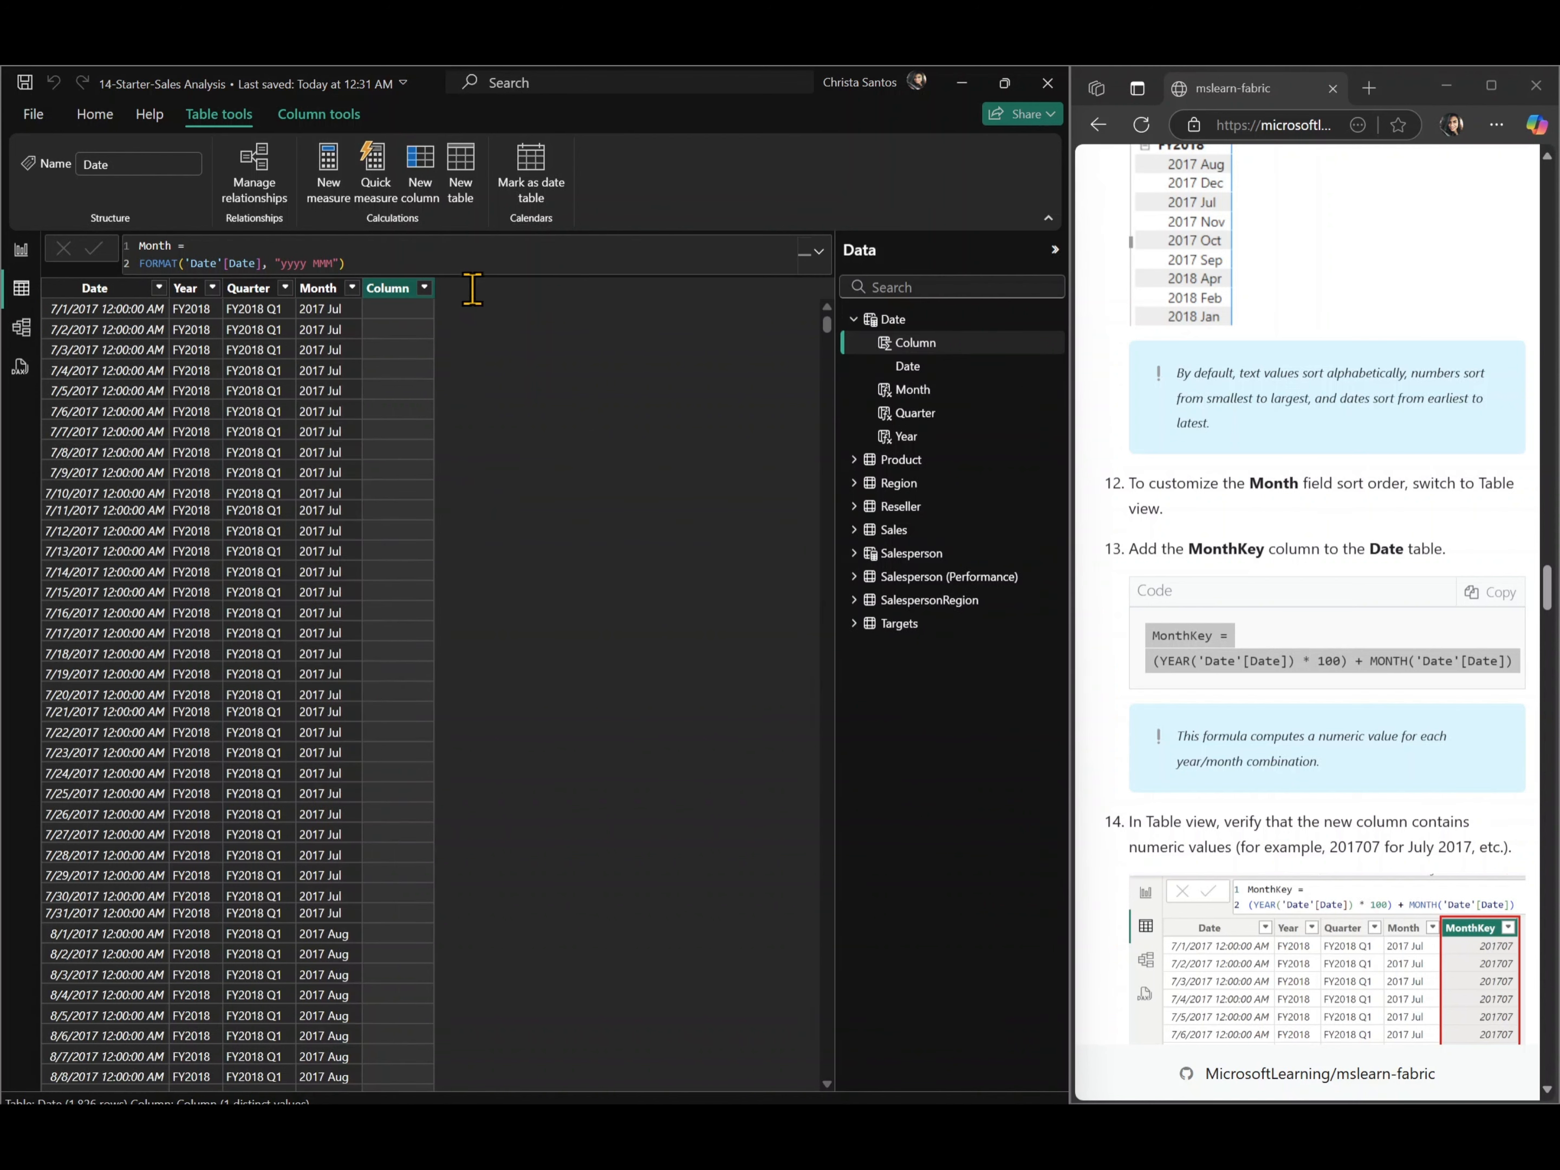
pyautogui.hotkey('ctrl', 'v')
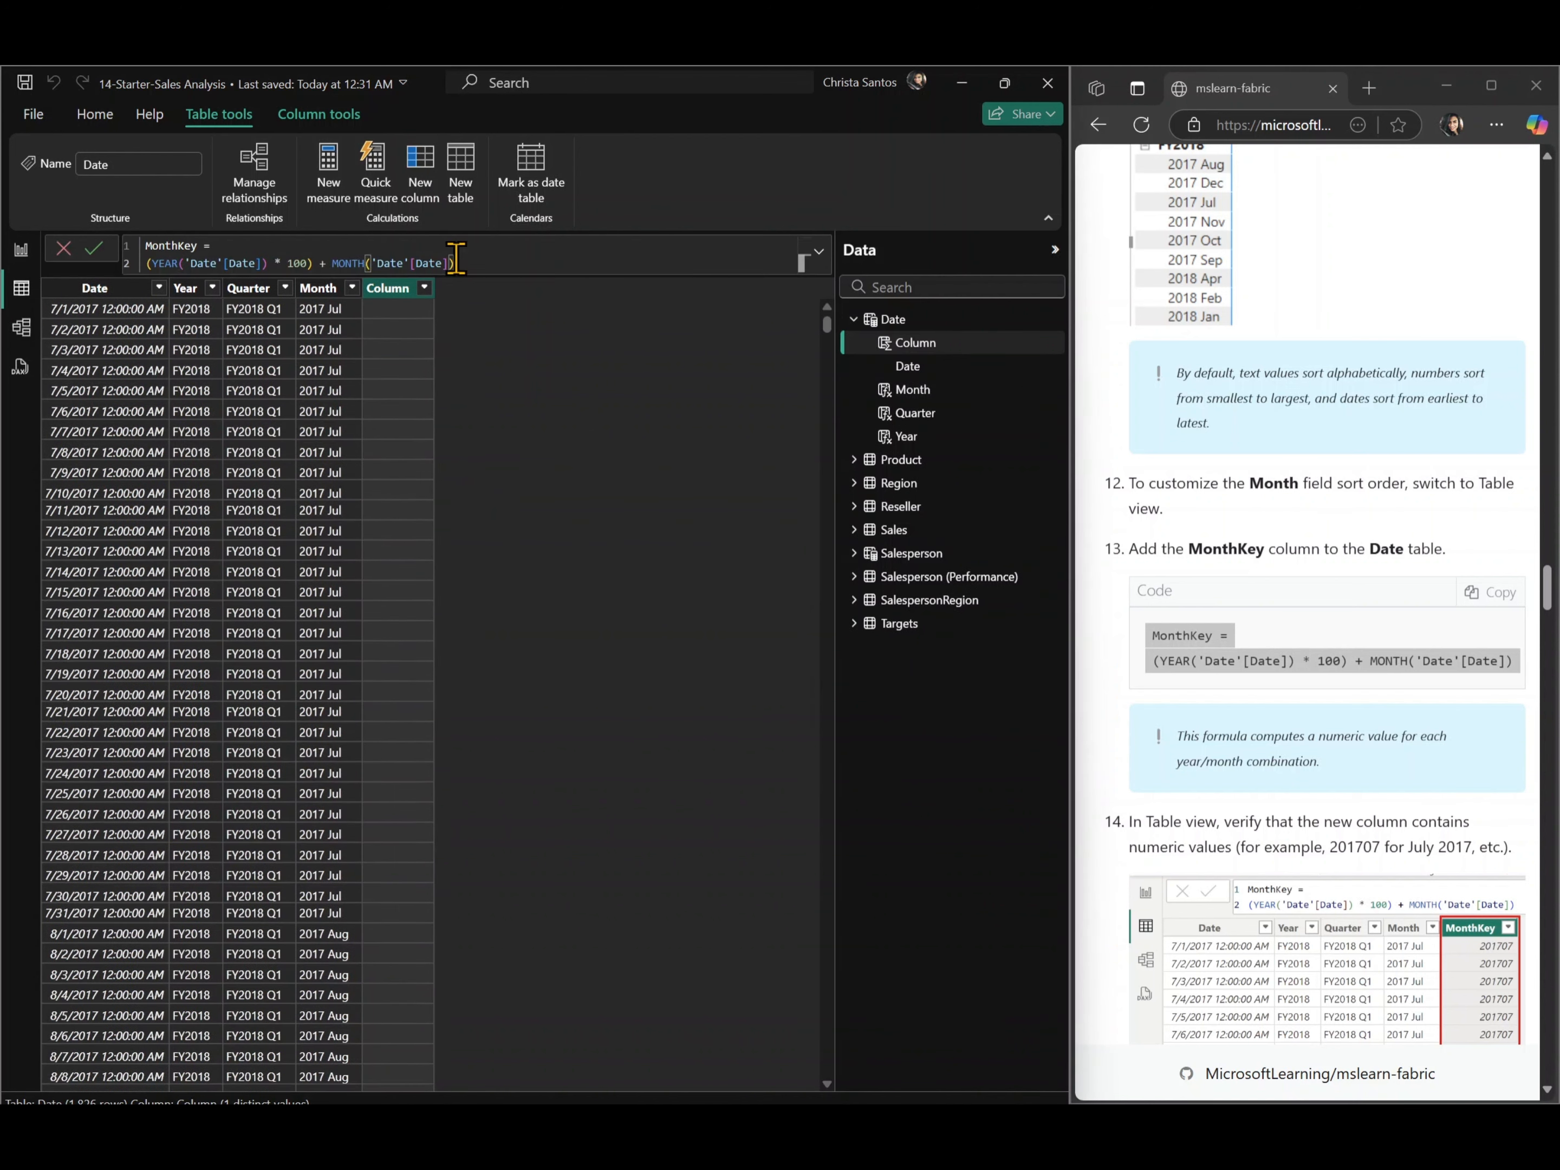
pyautogui.press('Return')
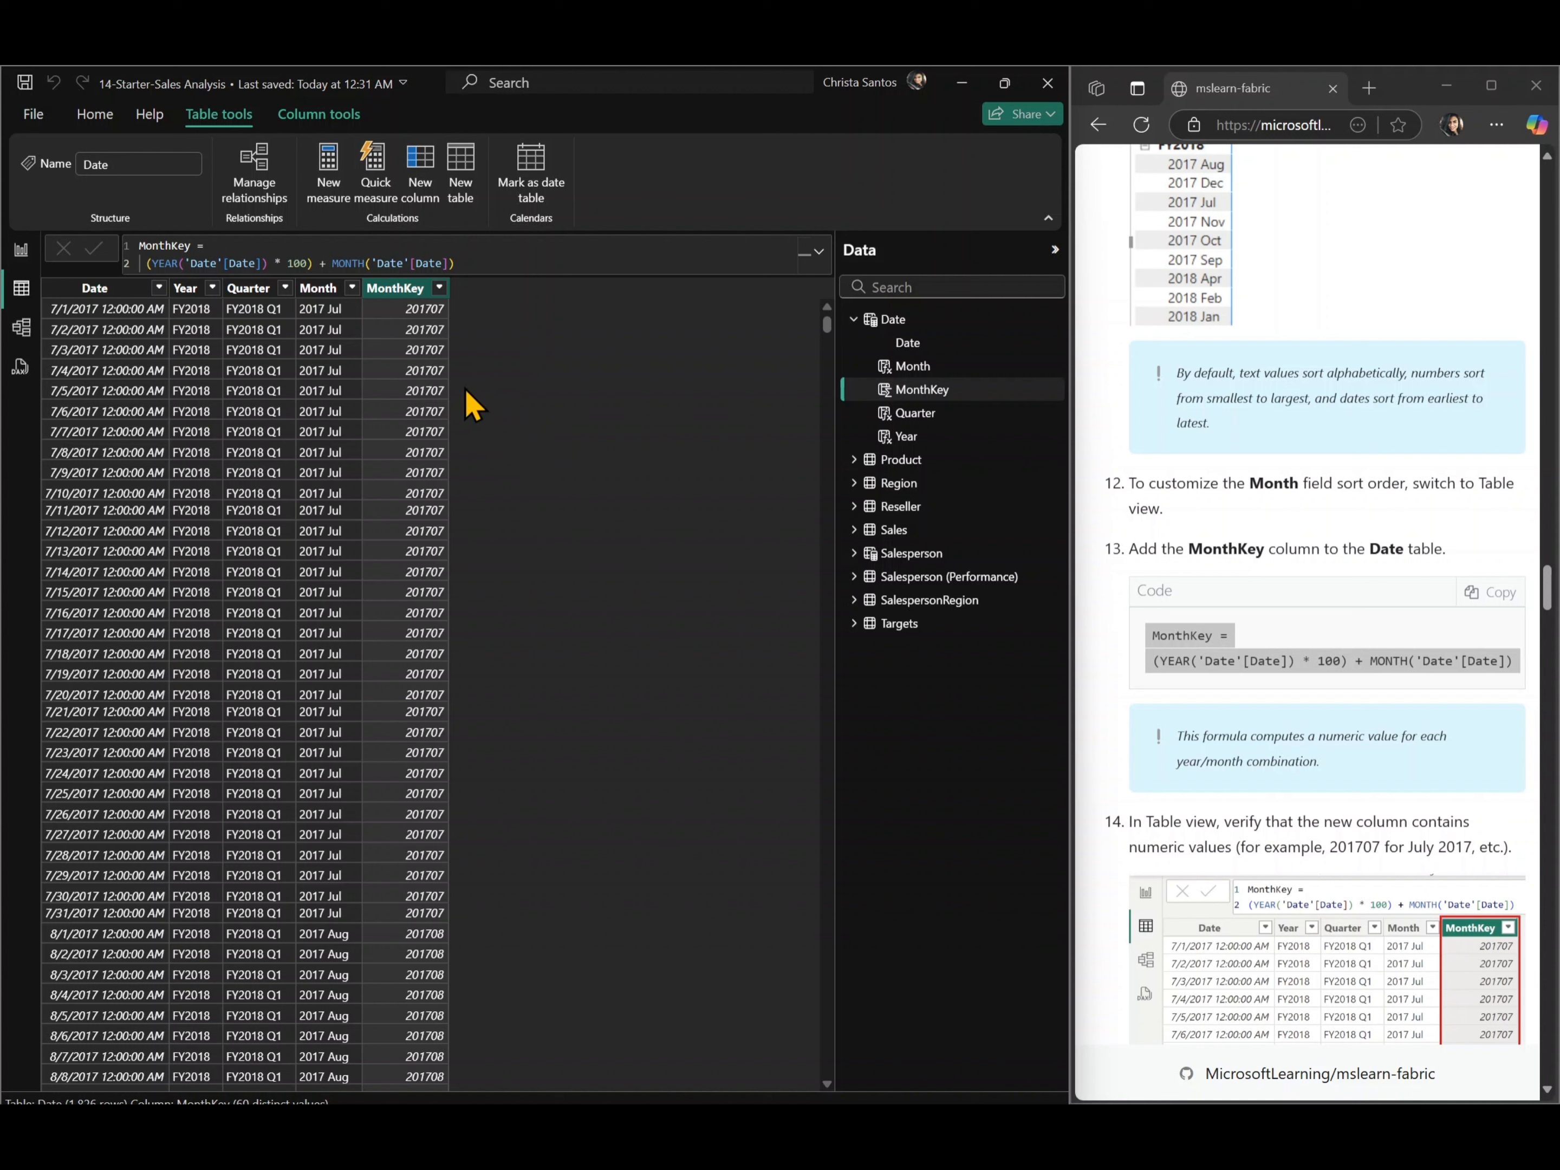
# - Set the Date table's Month column to sort by the MonthKey column
pyautogui.click(316, 290)
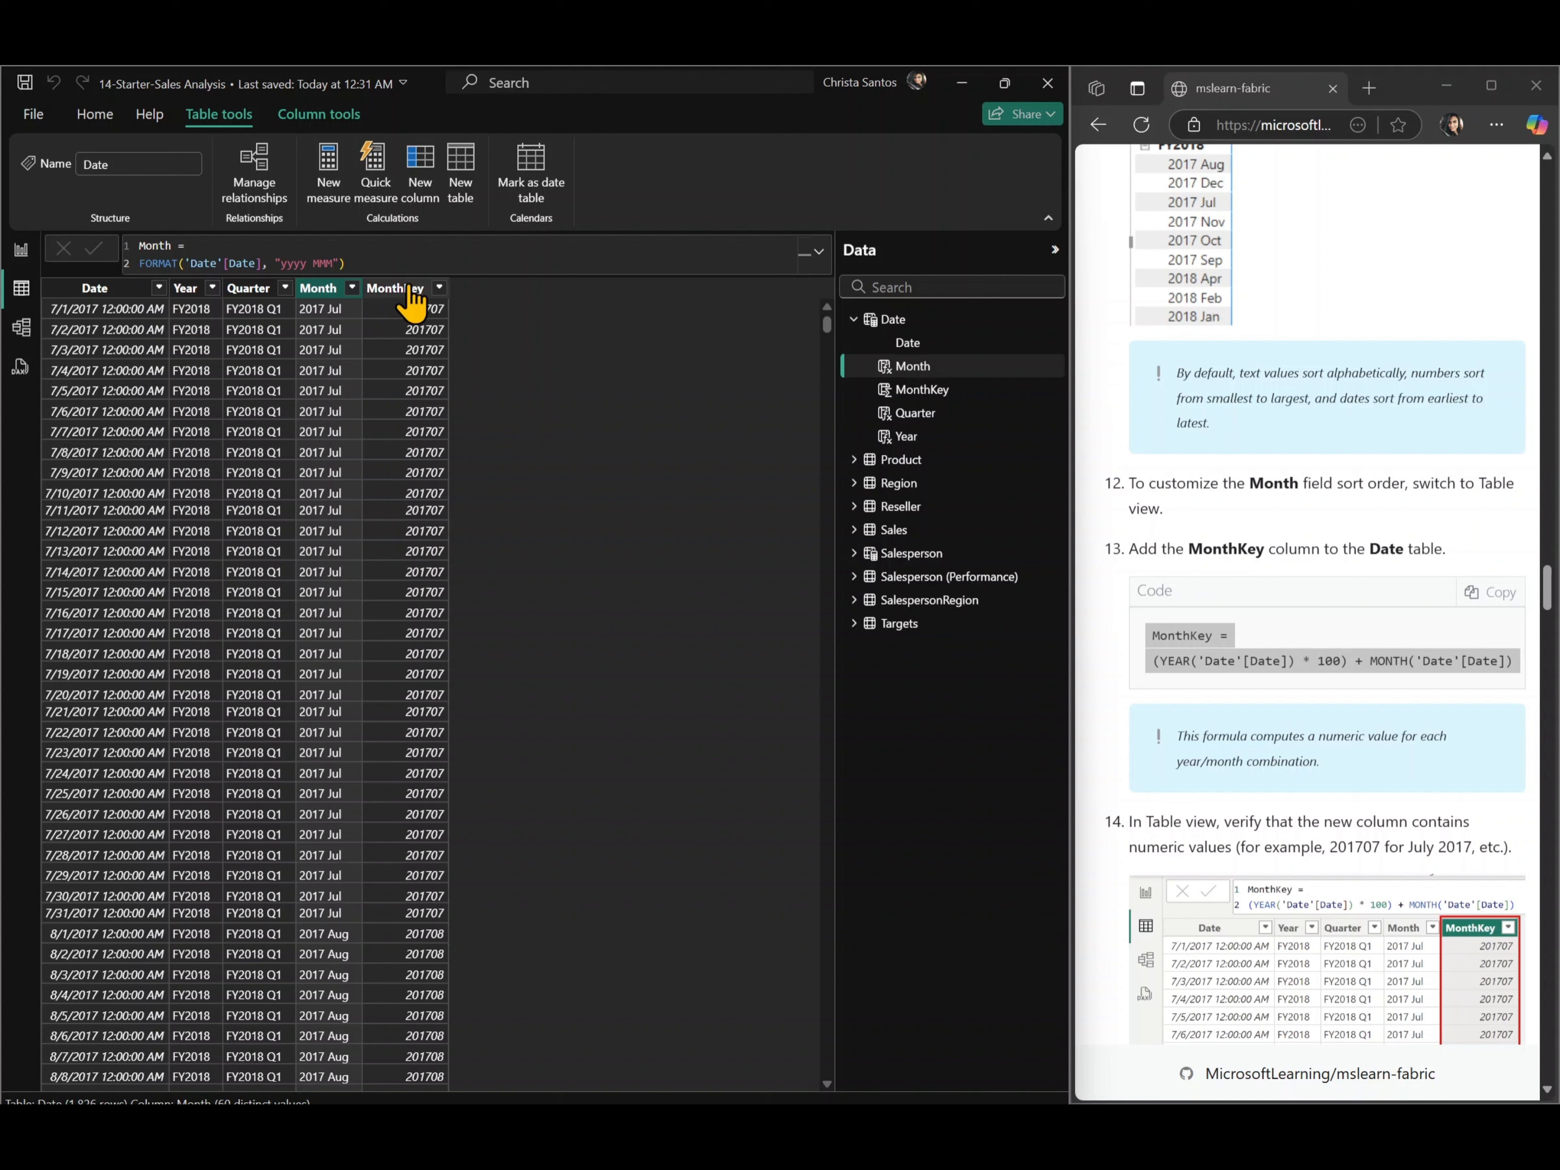
pyautogui.click(351, 120)
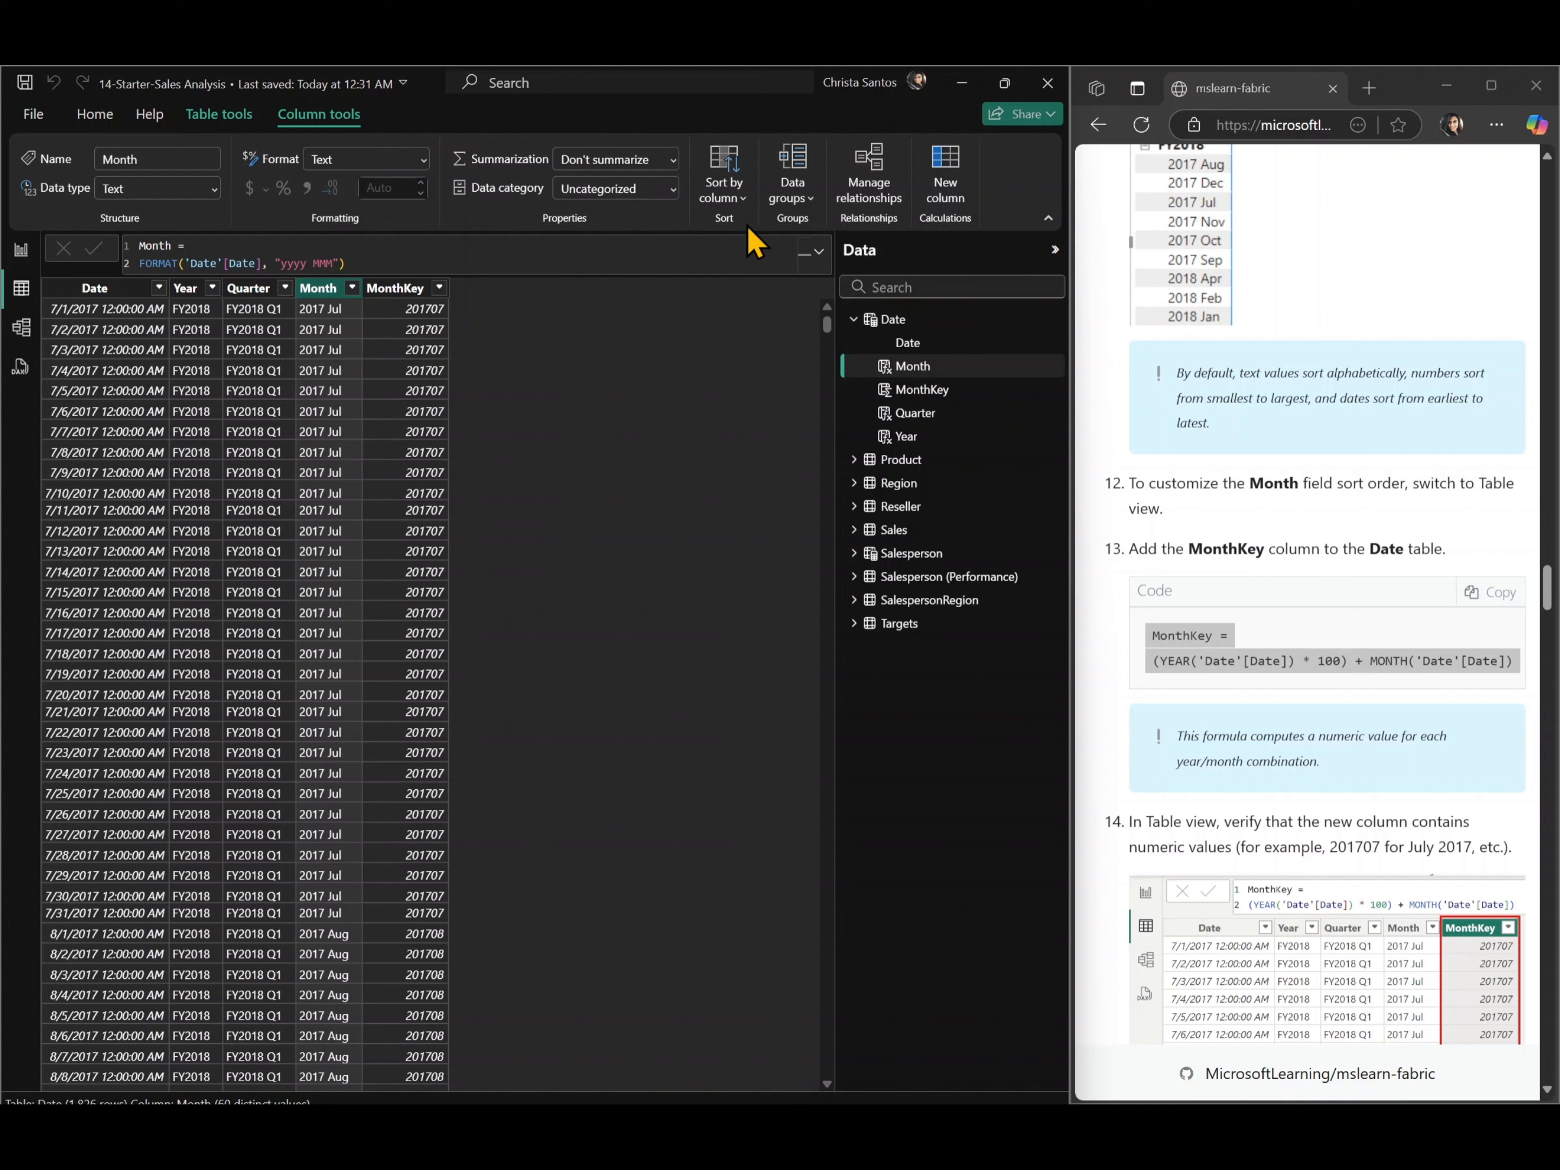
pyautogui.click(723, 199)
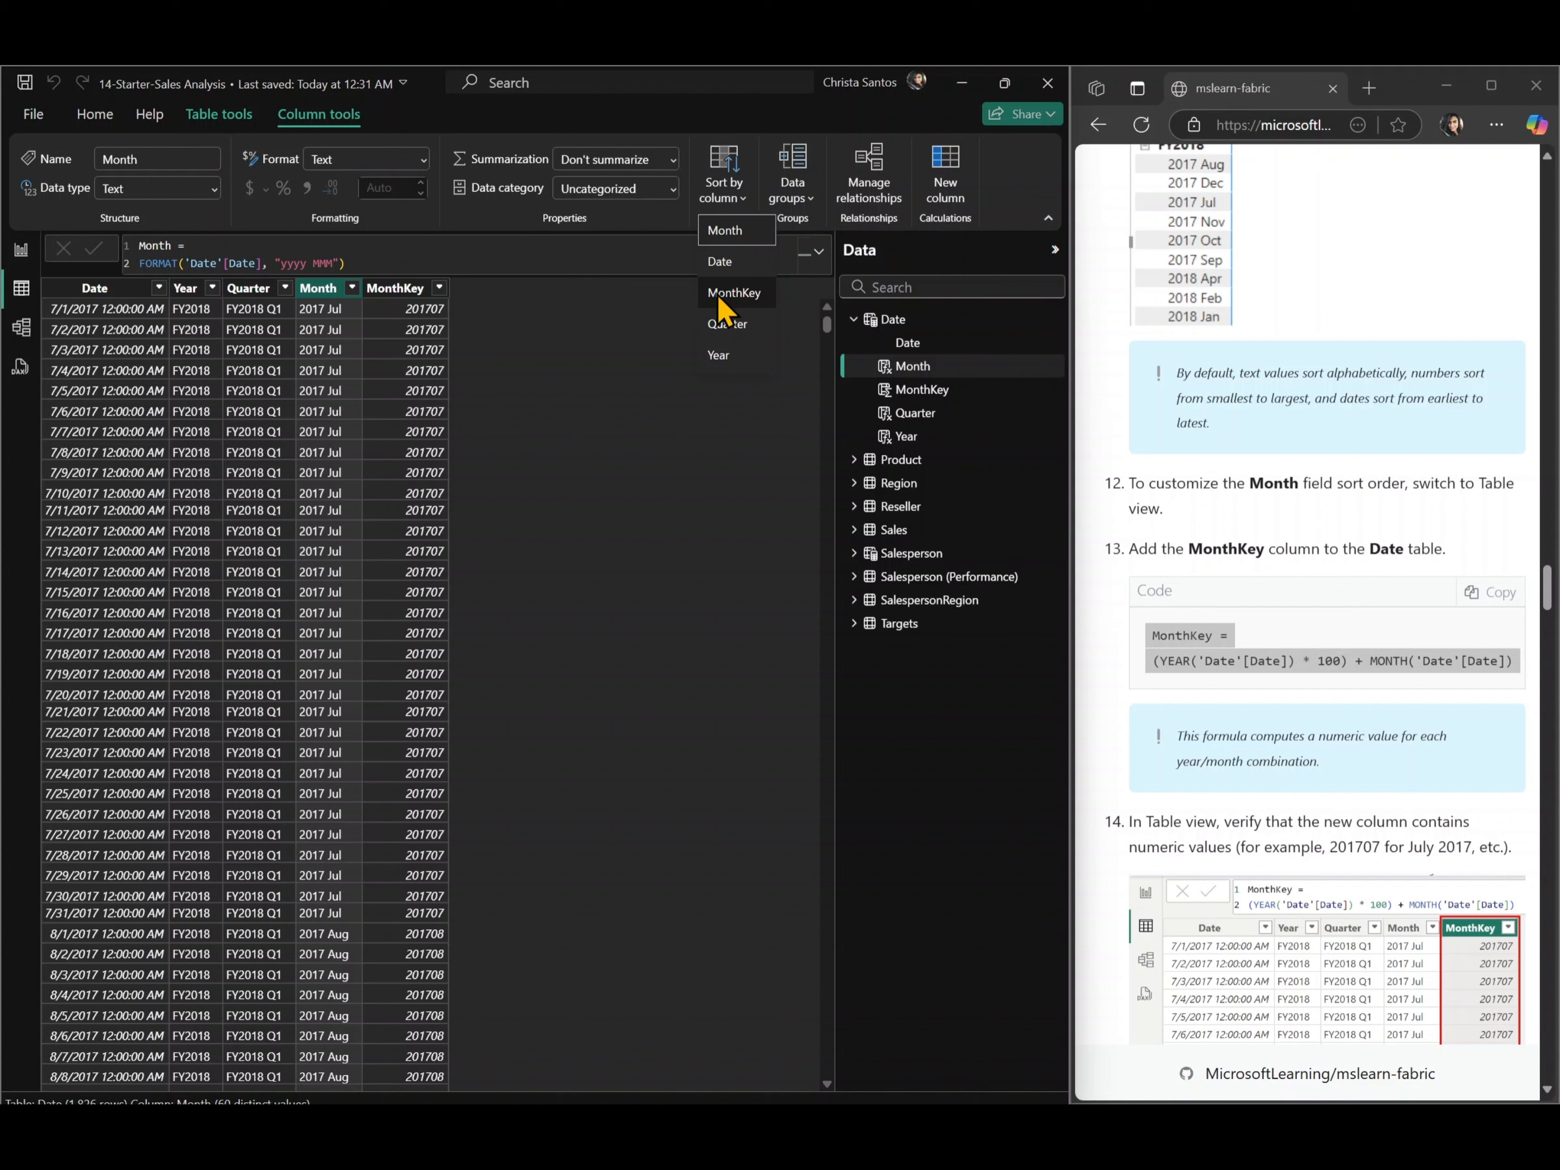
pyautogui.click(736, 297)
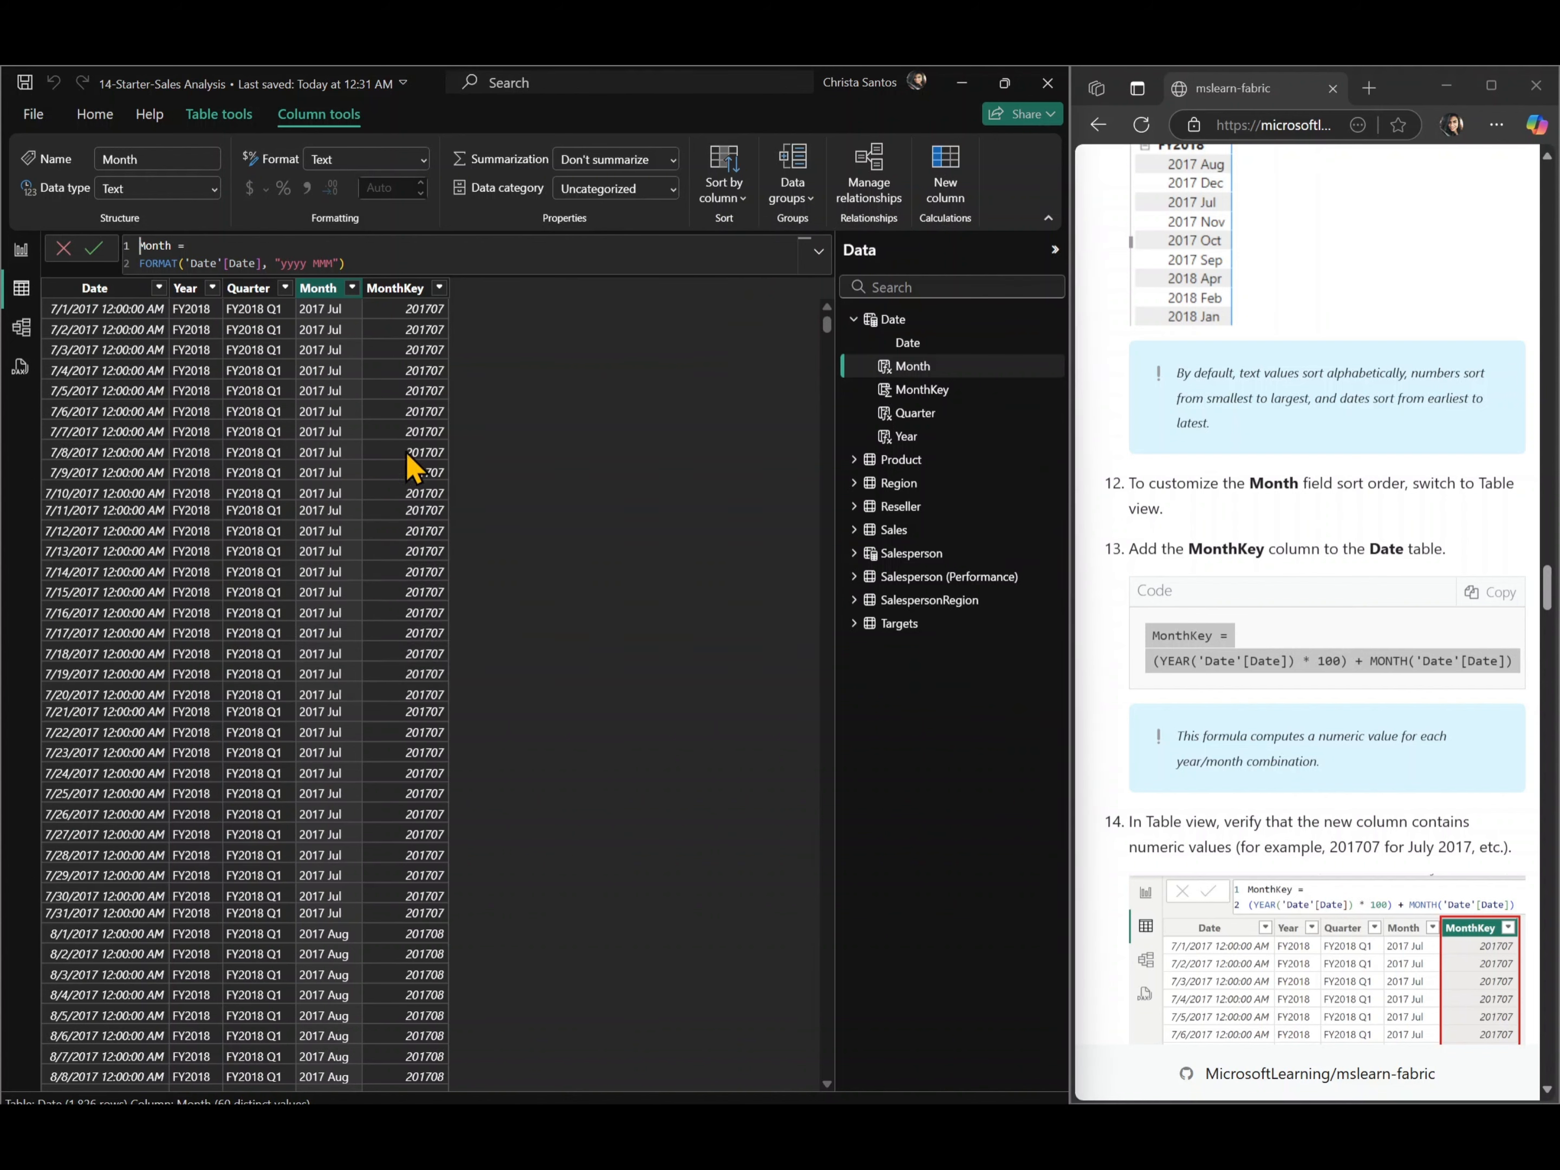
# - Check the month order of the matrix in Report view and read the lab's instructions for completing the Date table
pyautogui.click(22, 252)
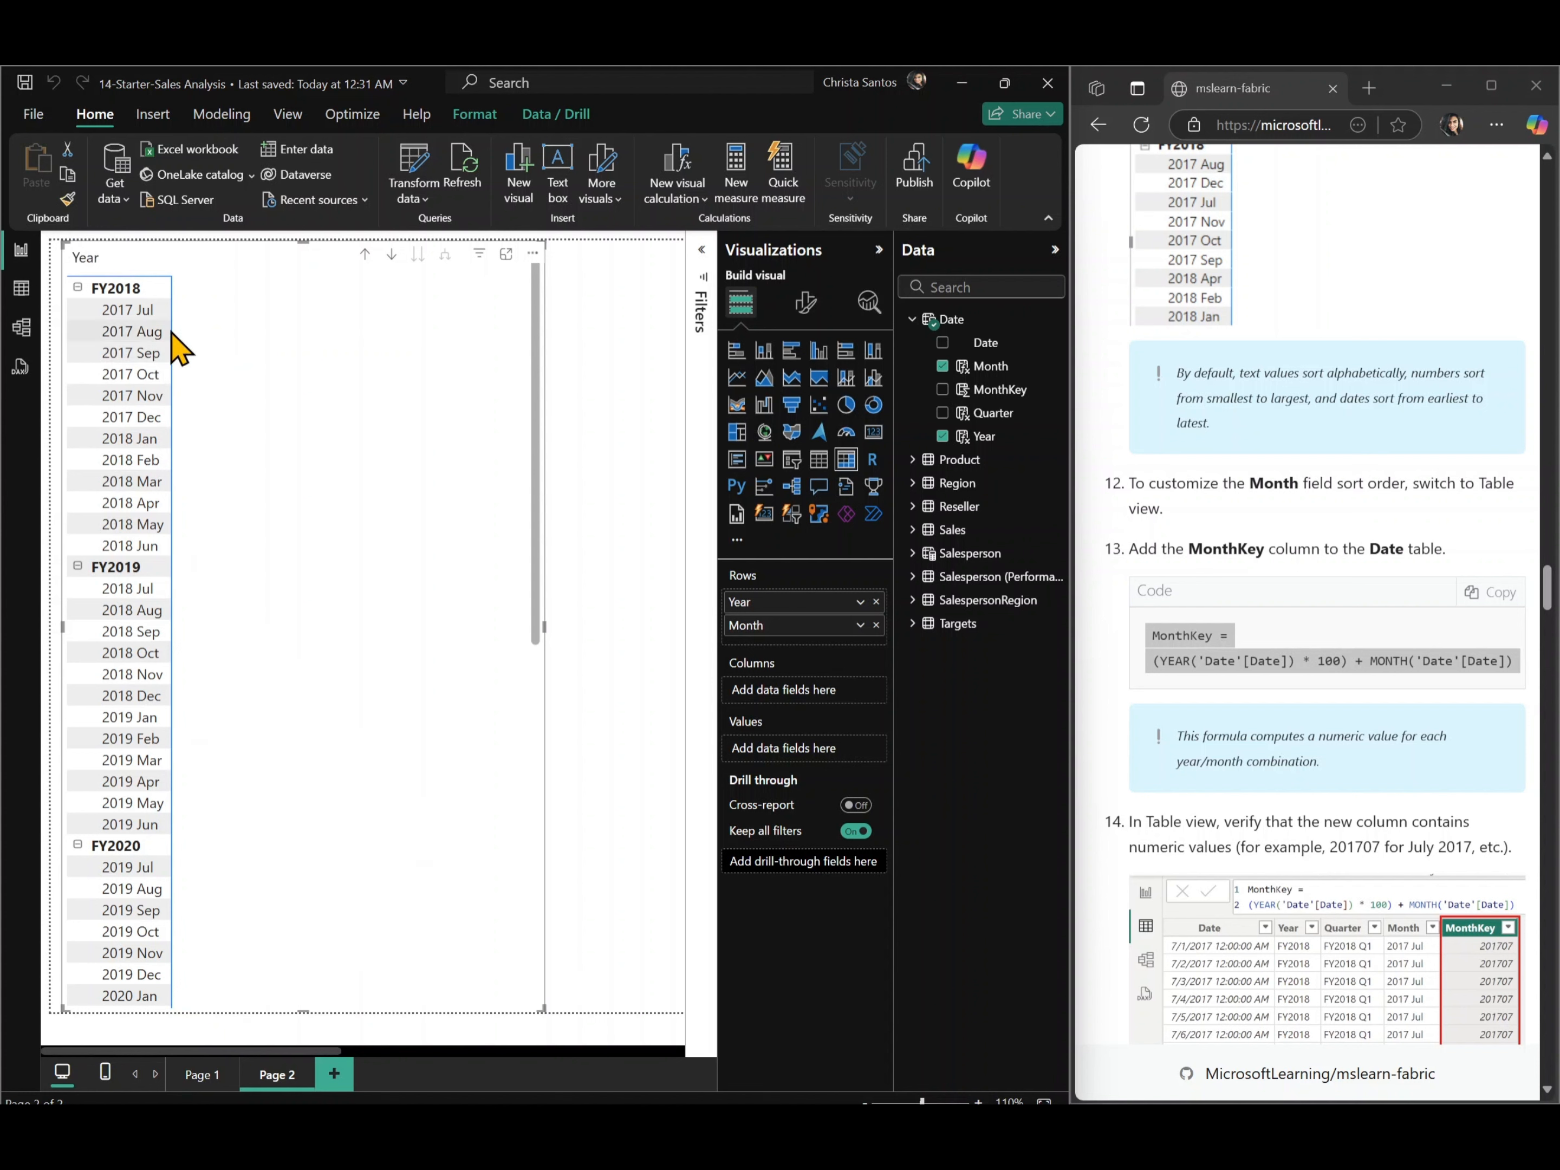
pyautogui.scroll(-3, 1225, 707)
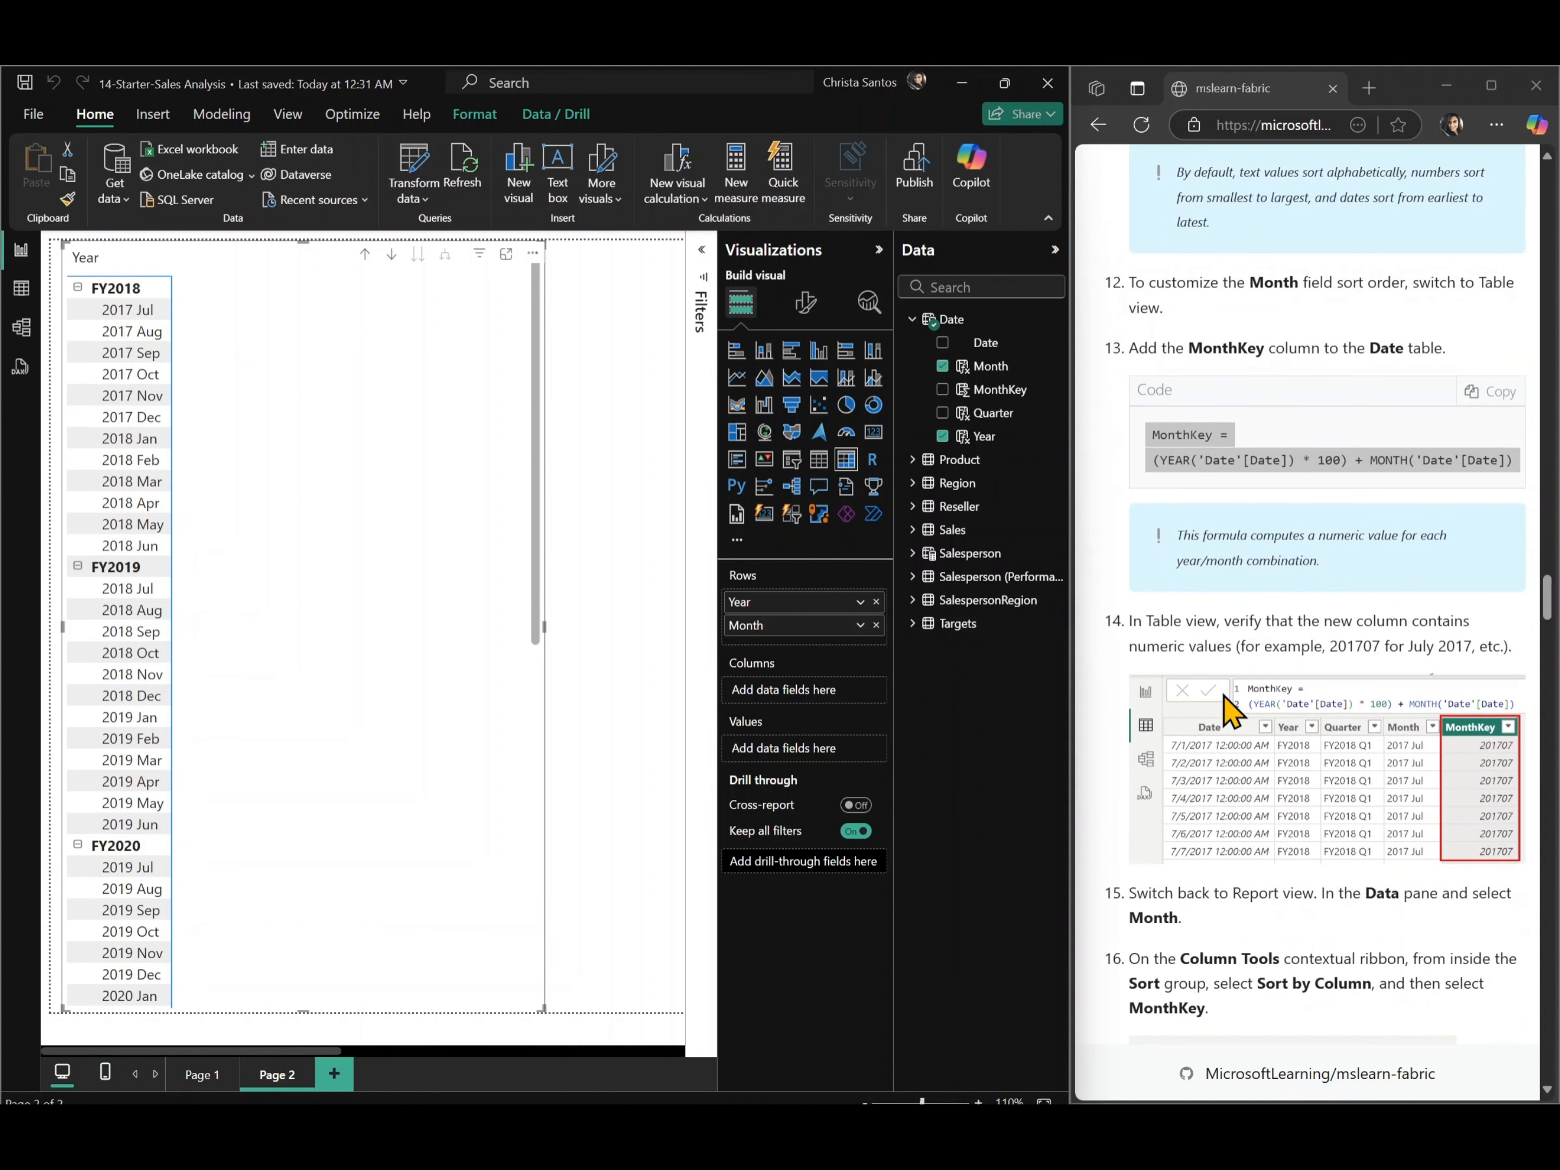
pyautogui.scroll(-10, 1226, 707)
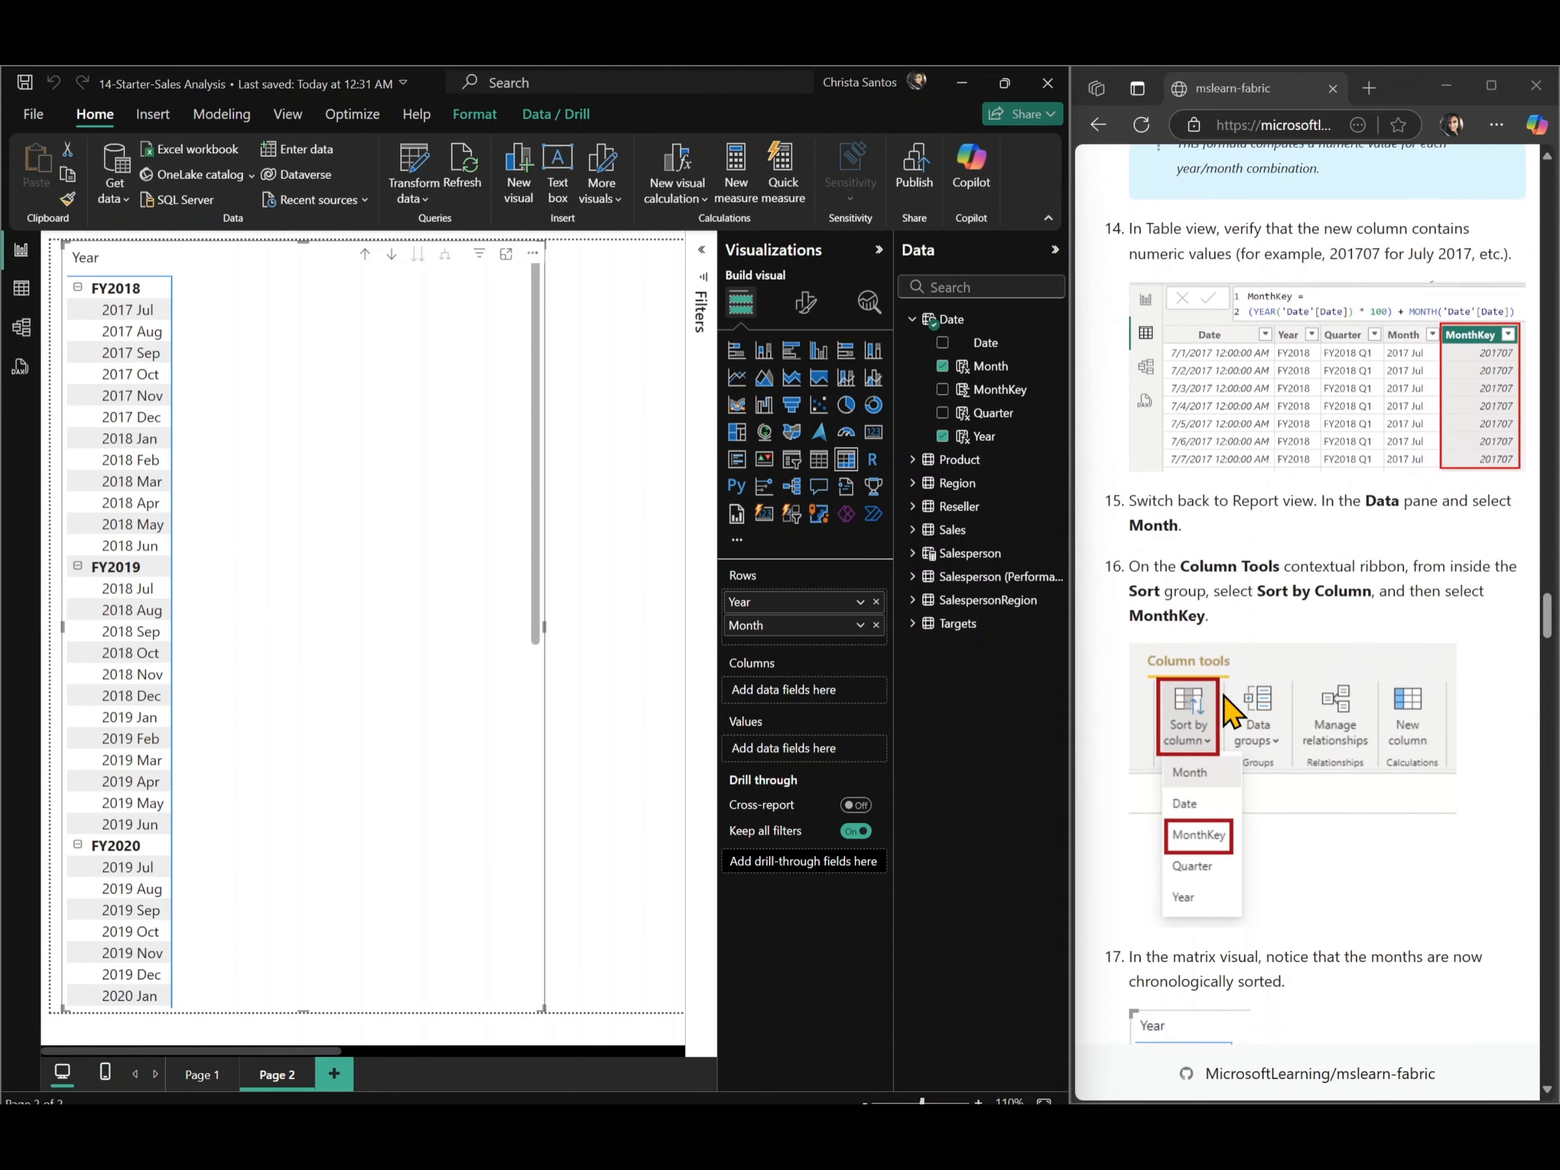
pyautogui.scroll(-10, 1231, 709)
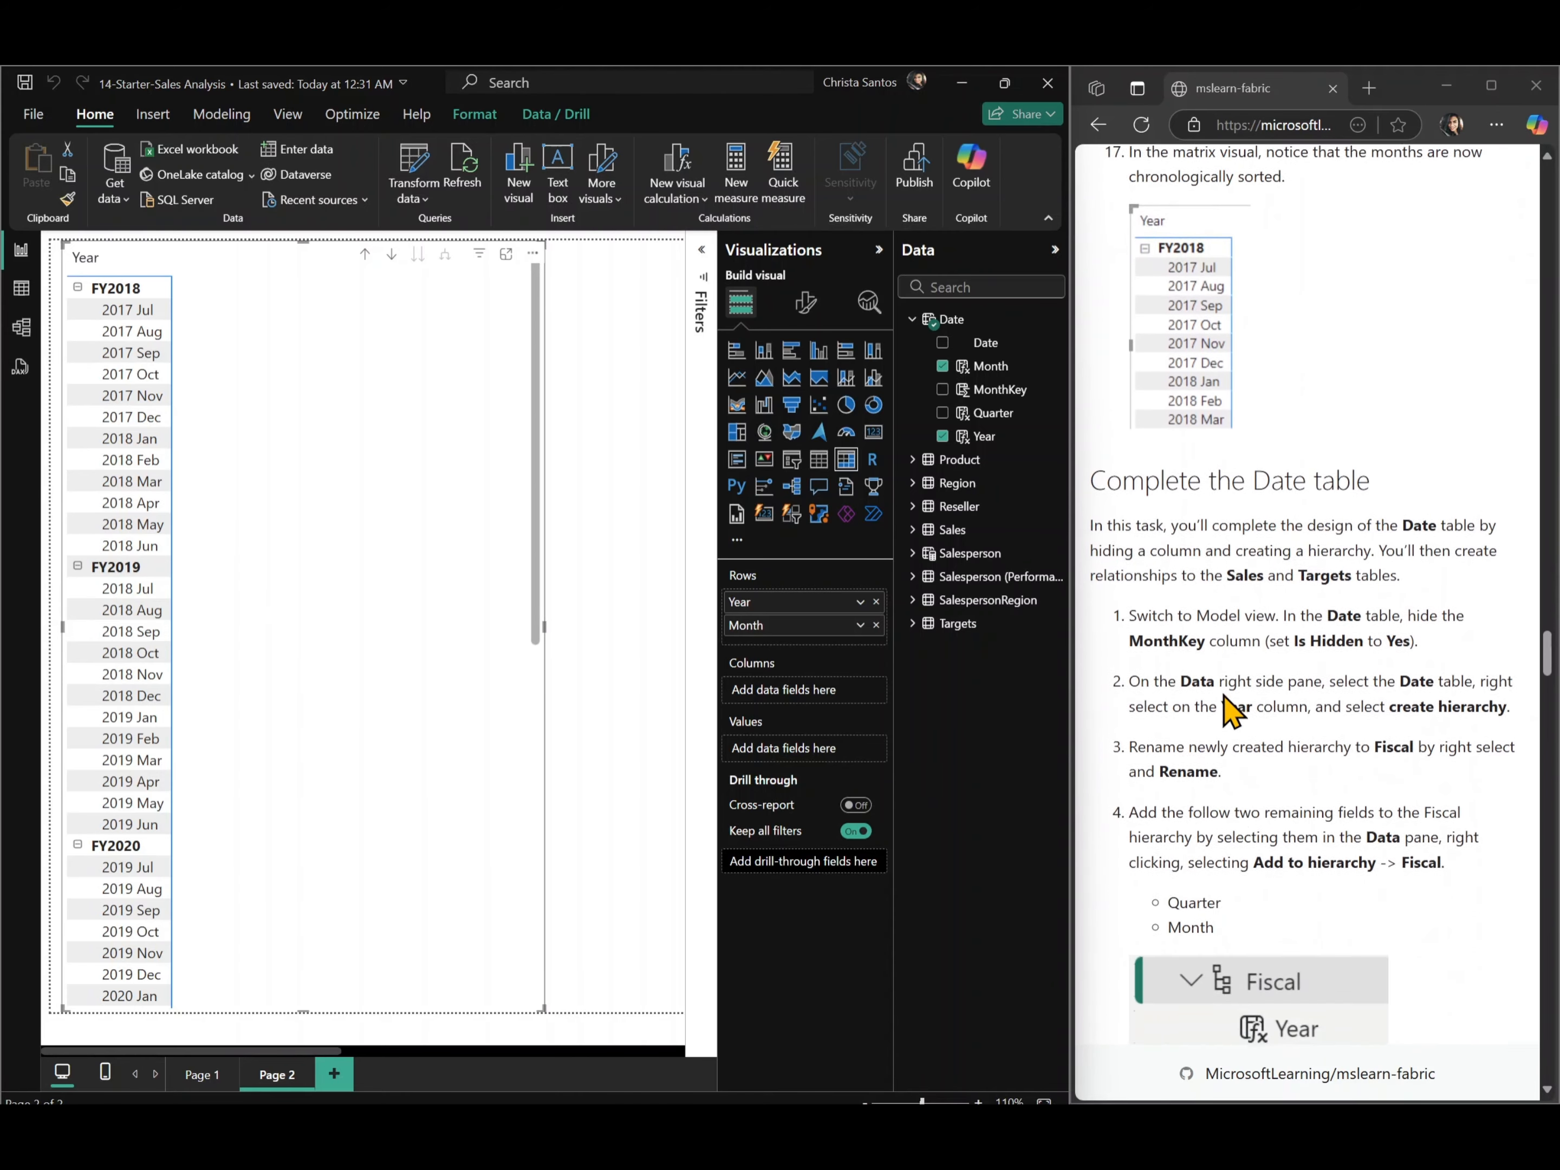
pyautogui.scroll(-2, 1228, 709)
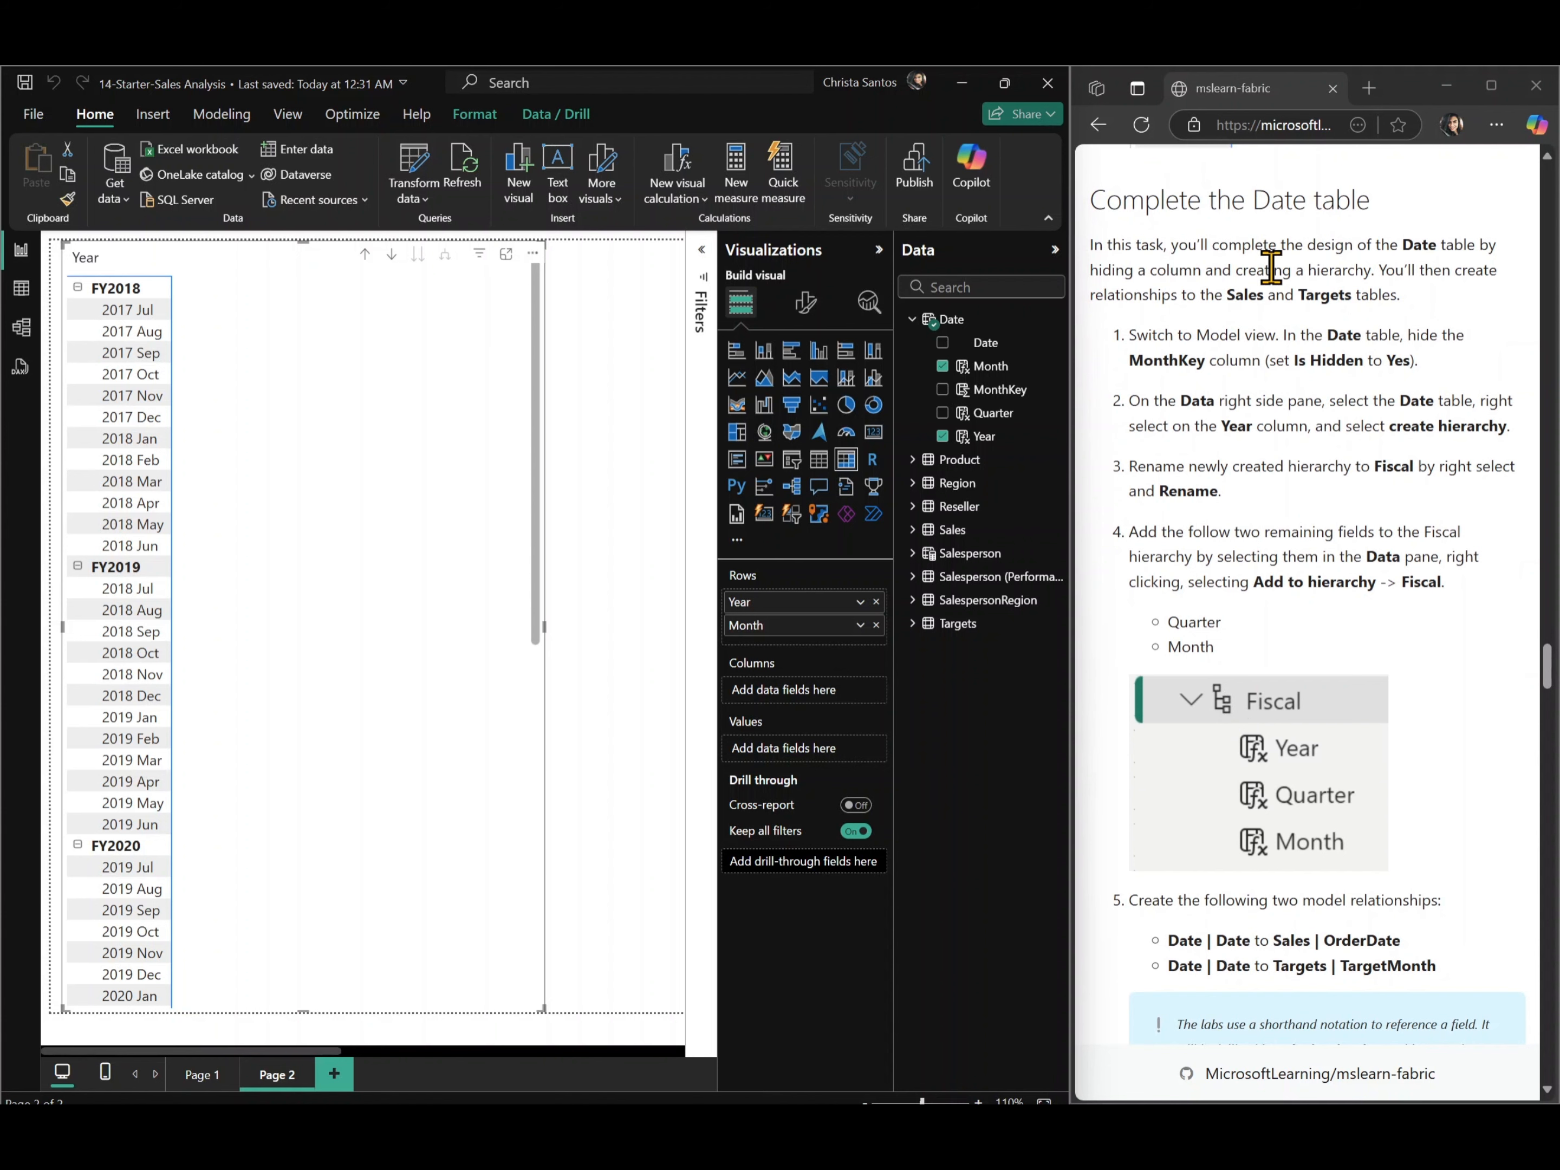
# - Switch to Model view and set the Date table's MonthKey column to hidden
pyautogui.click(22, 329)
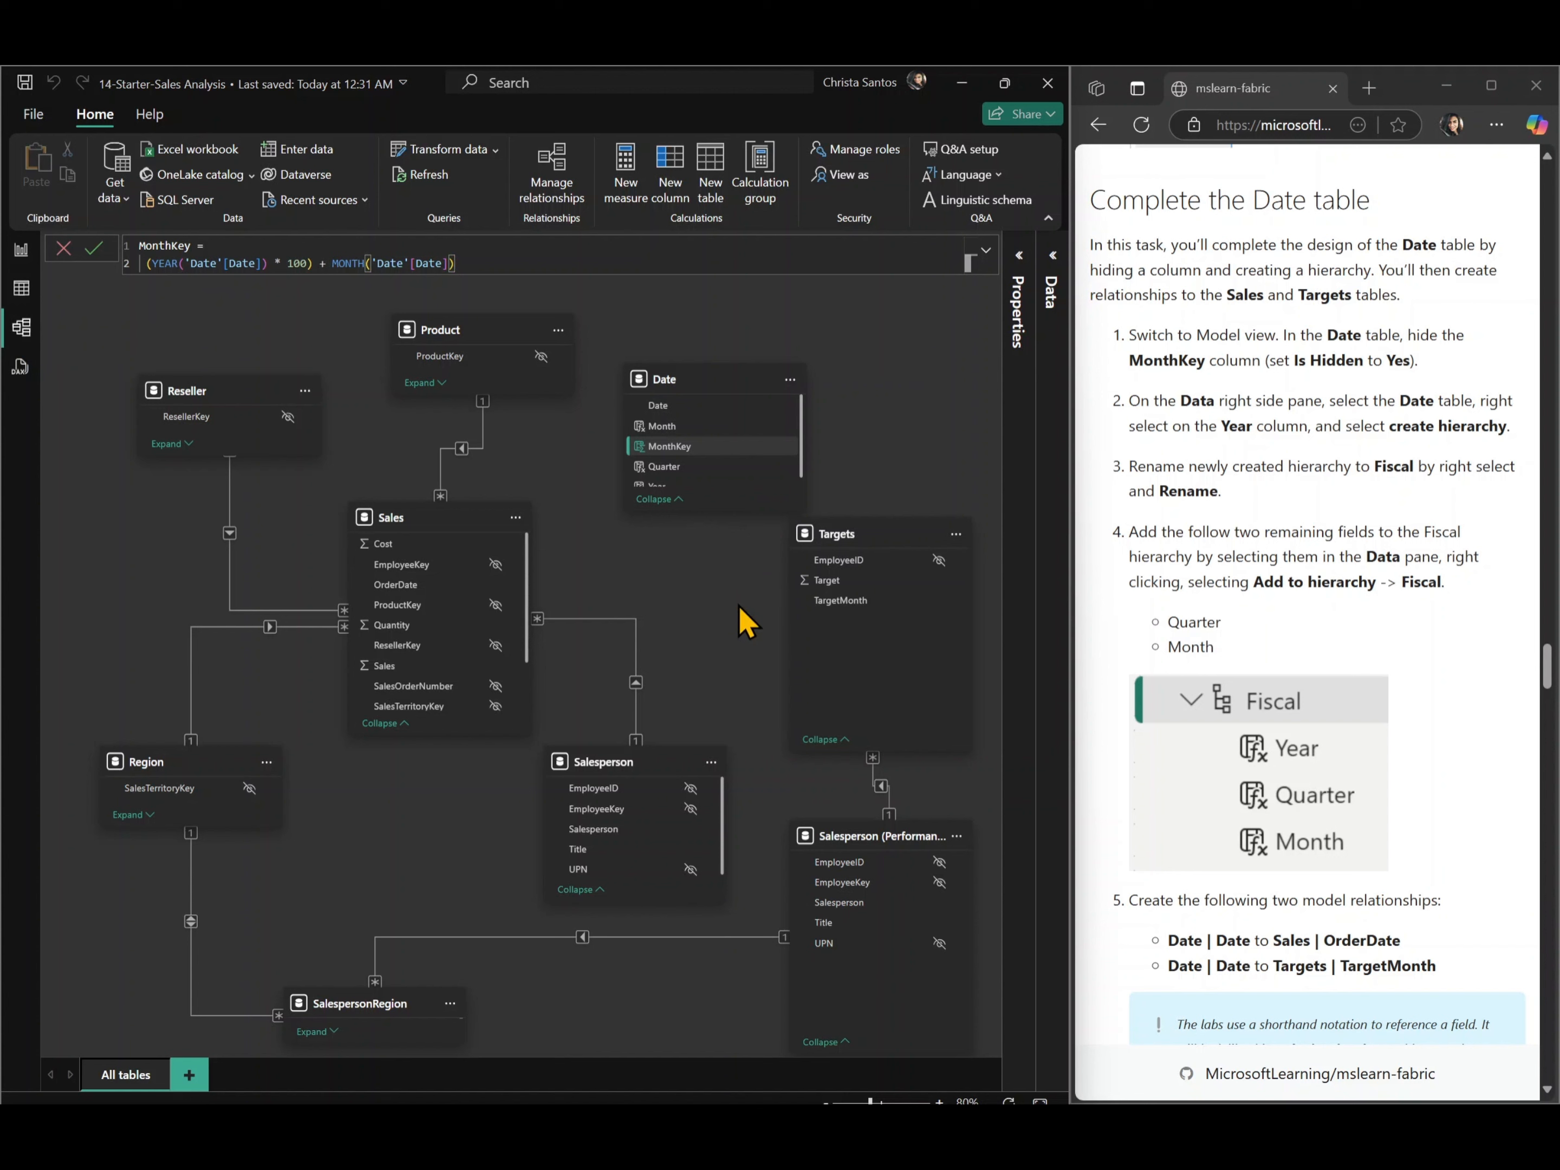
pyautogui.click(768, 448)
pyautogui.click(1020, 257)
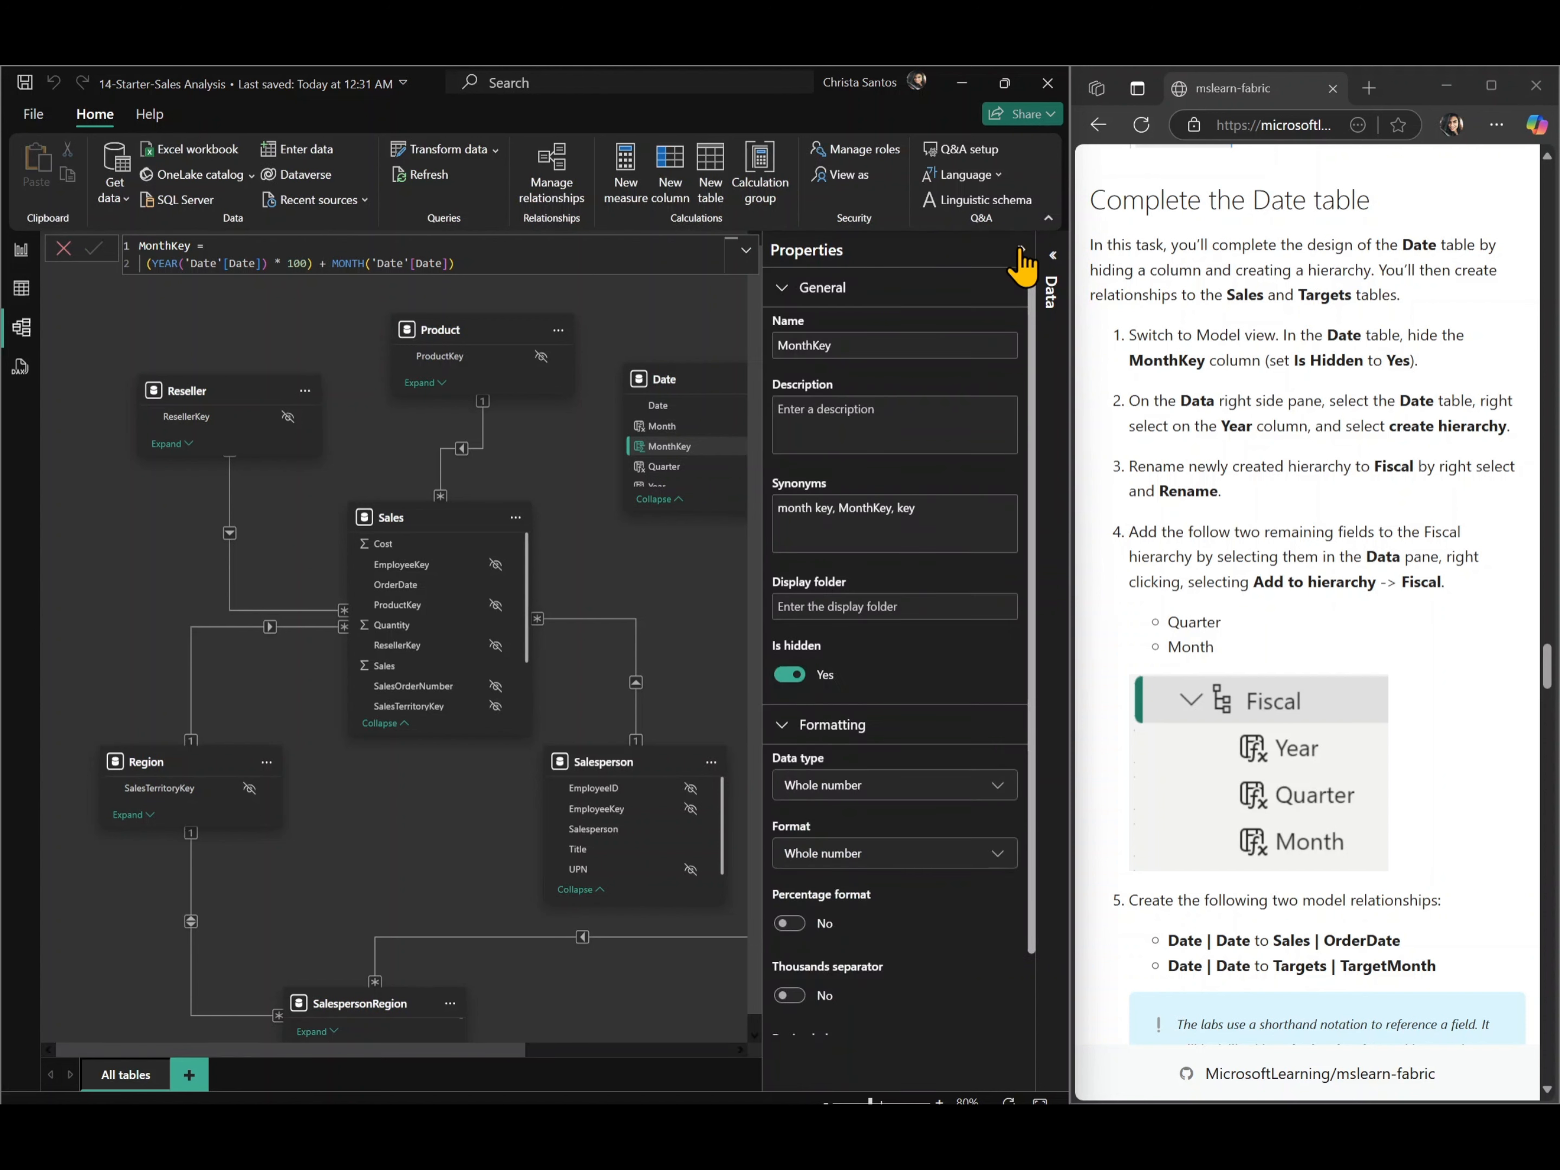
# - Create a hierarchy from the Date table's Year column and name it Fiscal
pyautogui.scroll(-1, 676, 479)
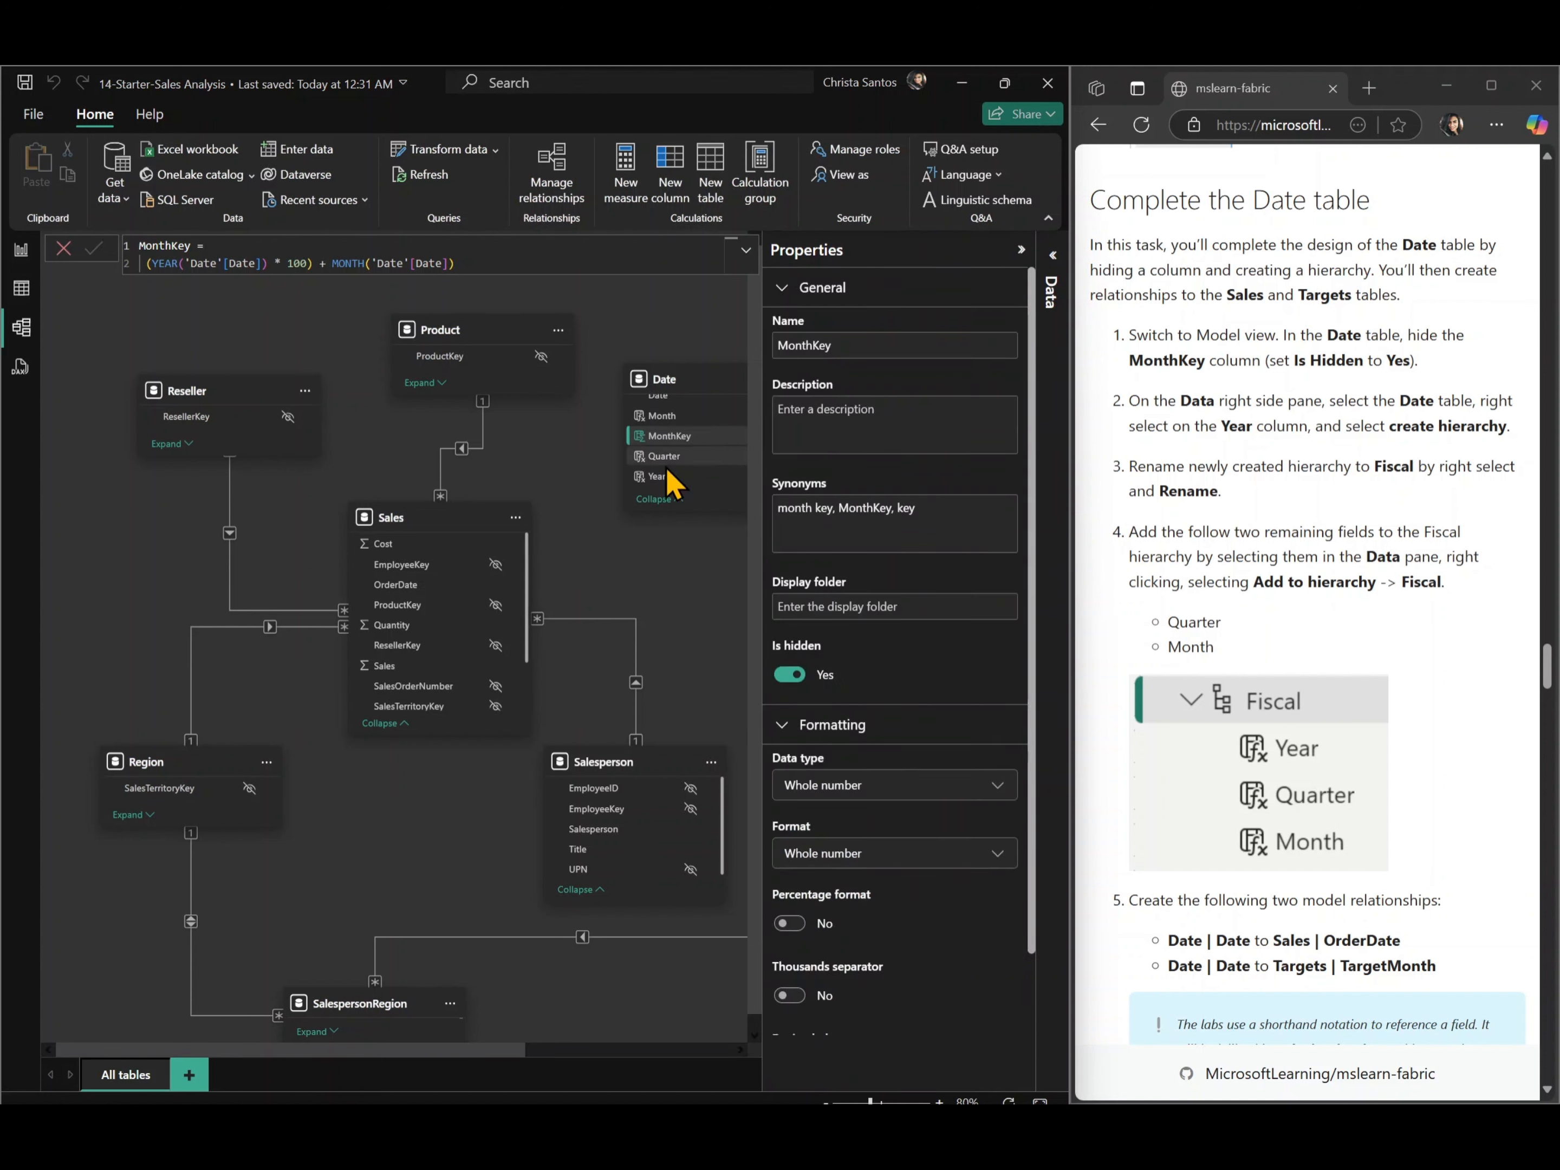
pyautogui.click(662, 477)
pyautogui.rightClick(662, 480)
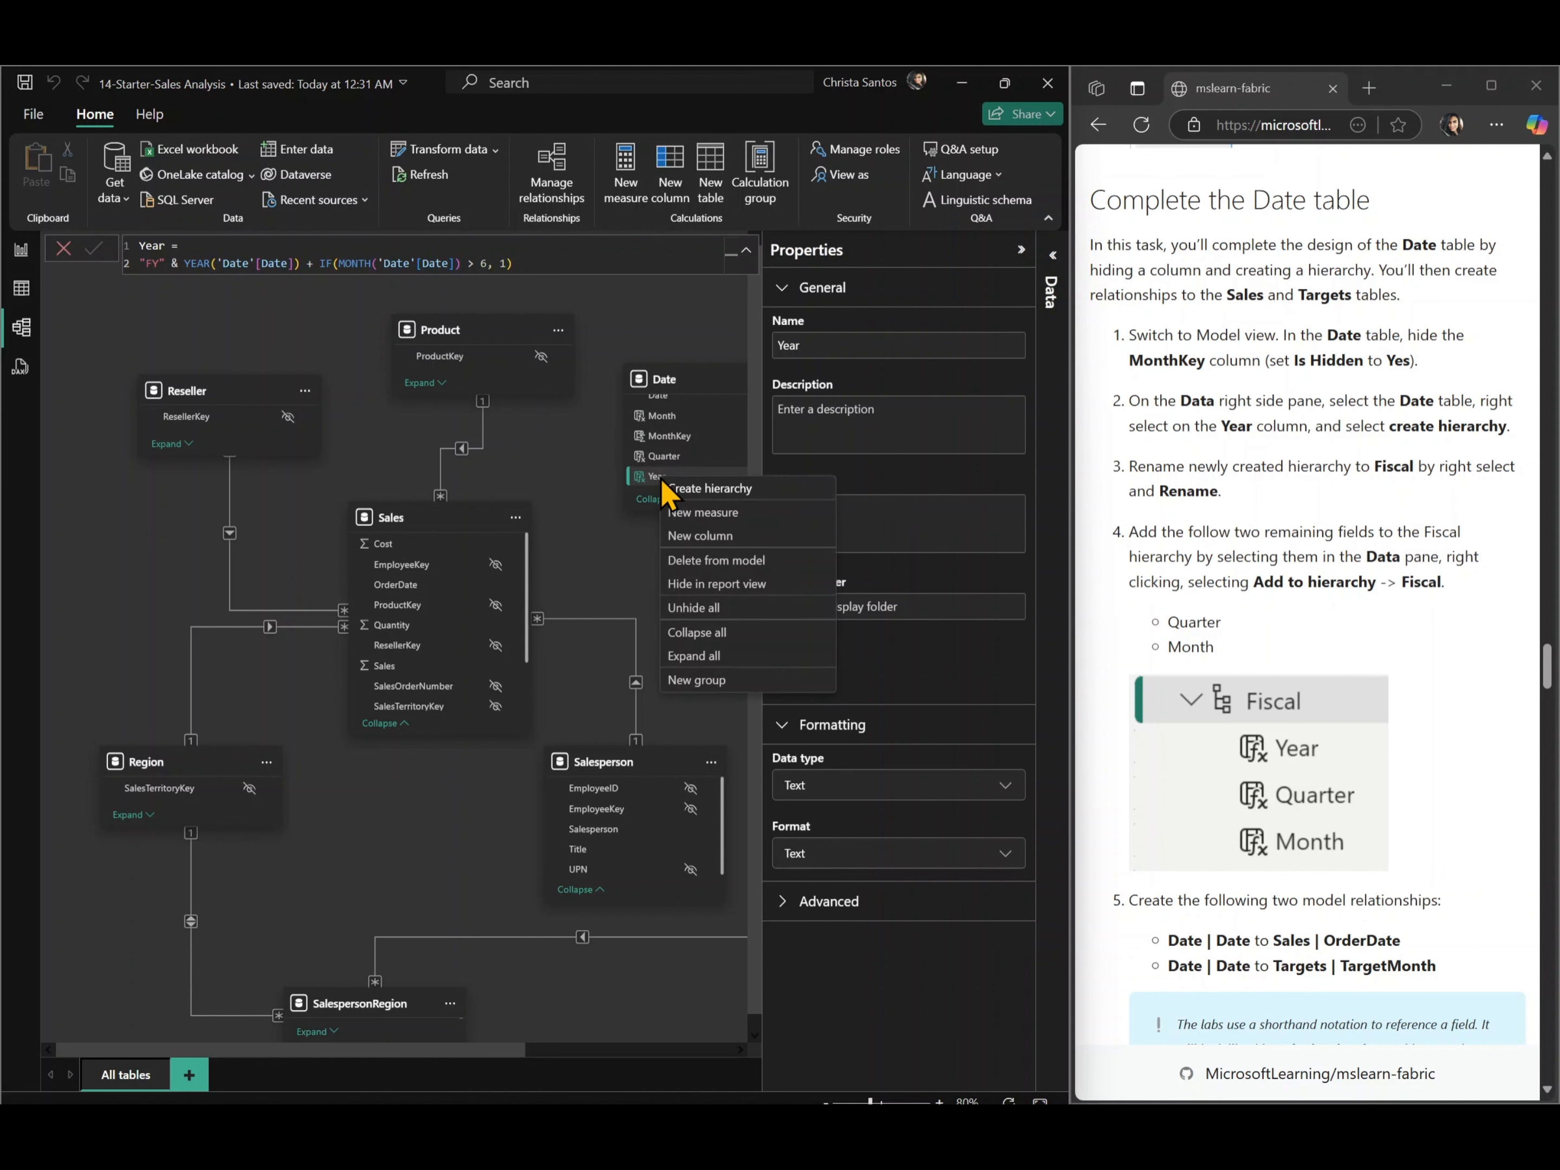
pyautogui.click(688, 490)
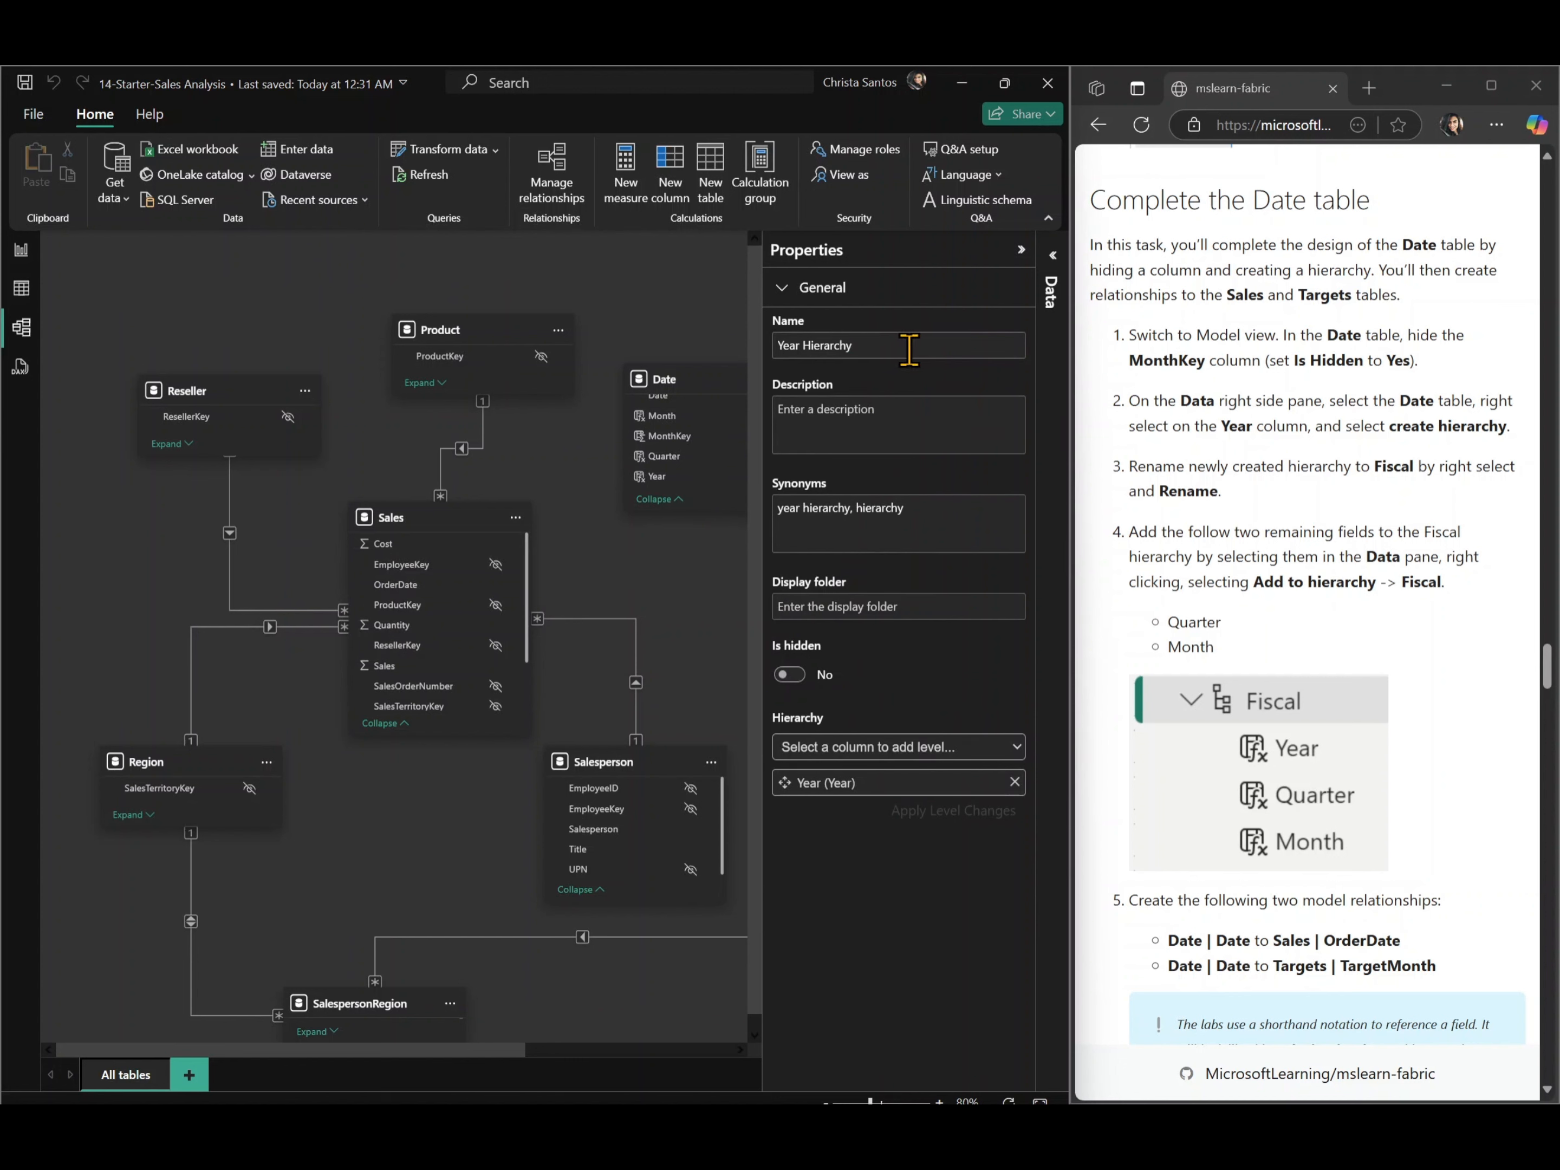
pyautogui.click(913, 346)
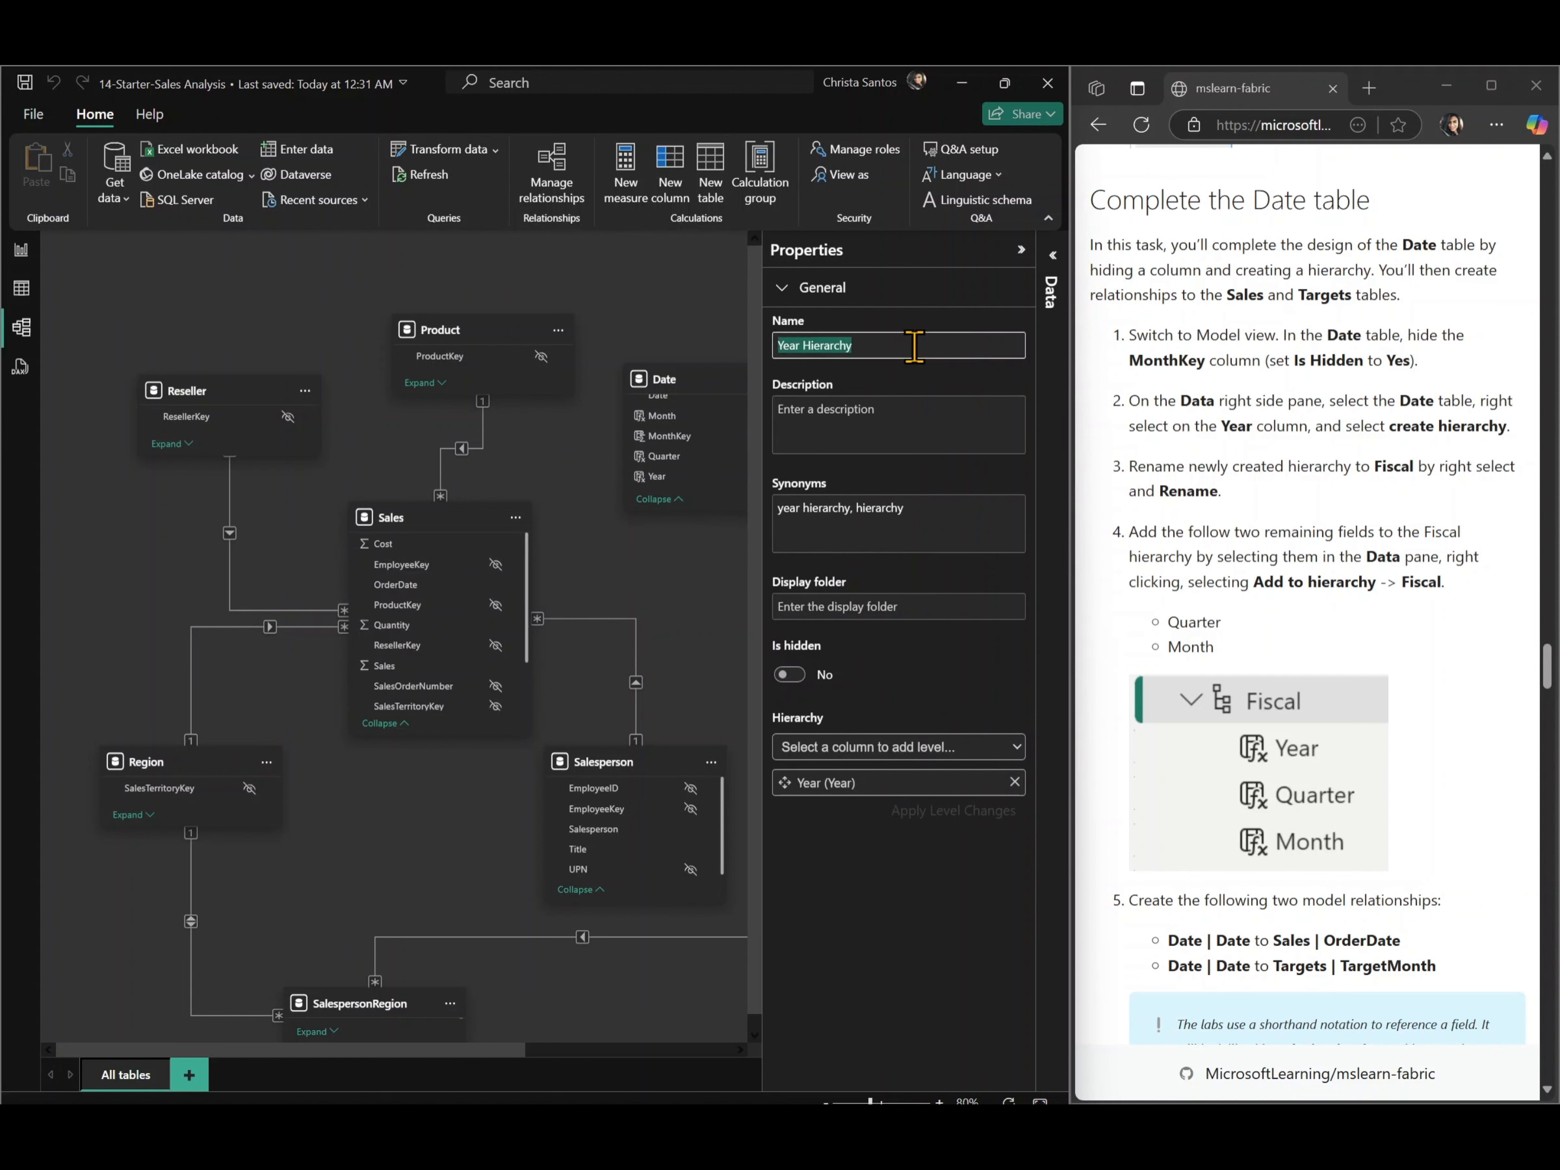
pyautogui.write('Fiscal')
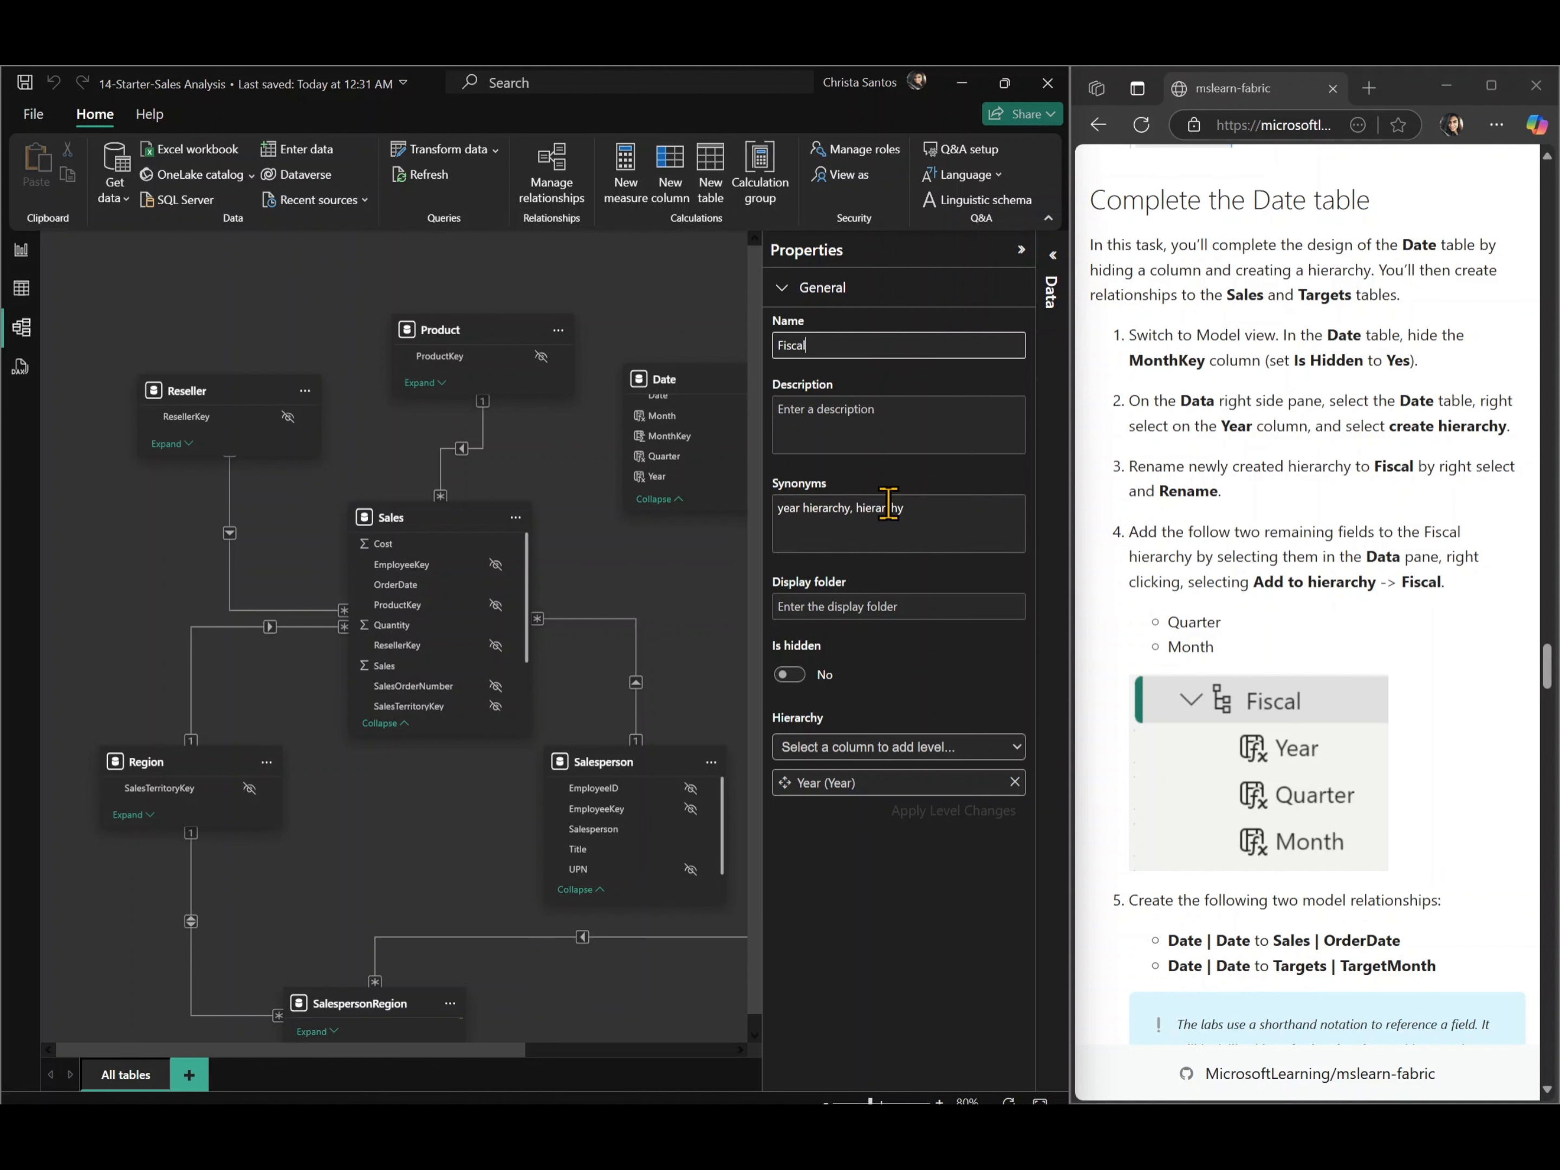
# - Add Quarter and Month as levels below Year in the Fiscal hierarchy and apply the level changes
pyautogui.click(918, 746)
pyautogui.click(892, 756)
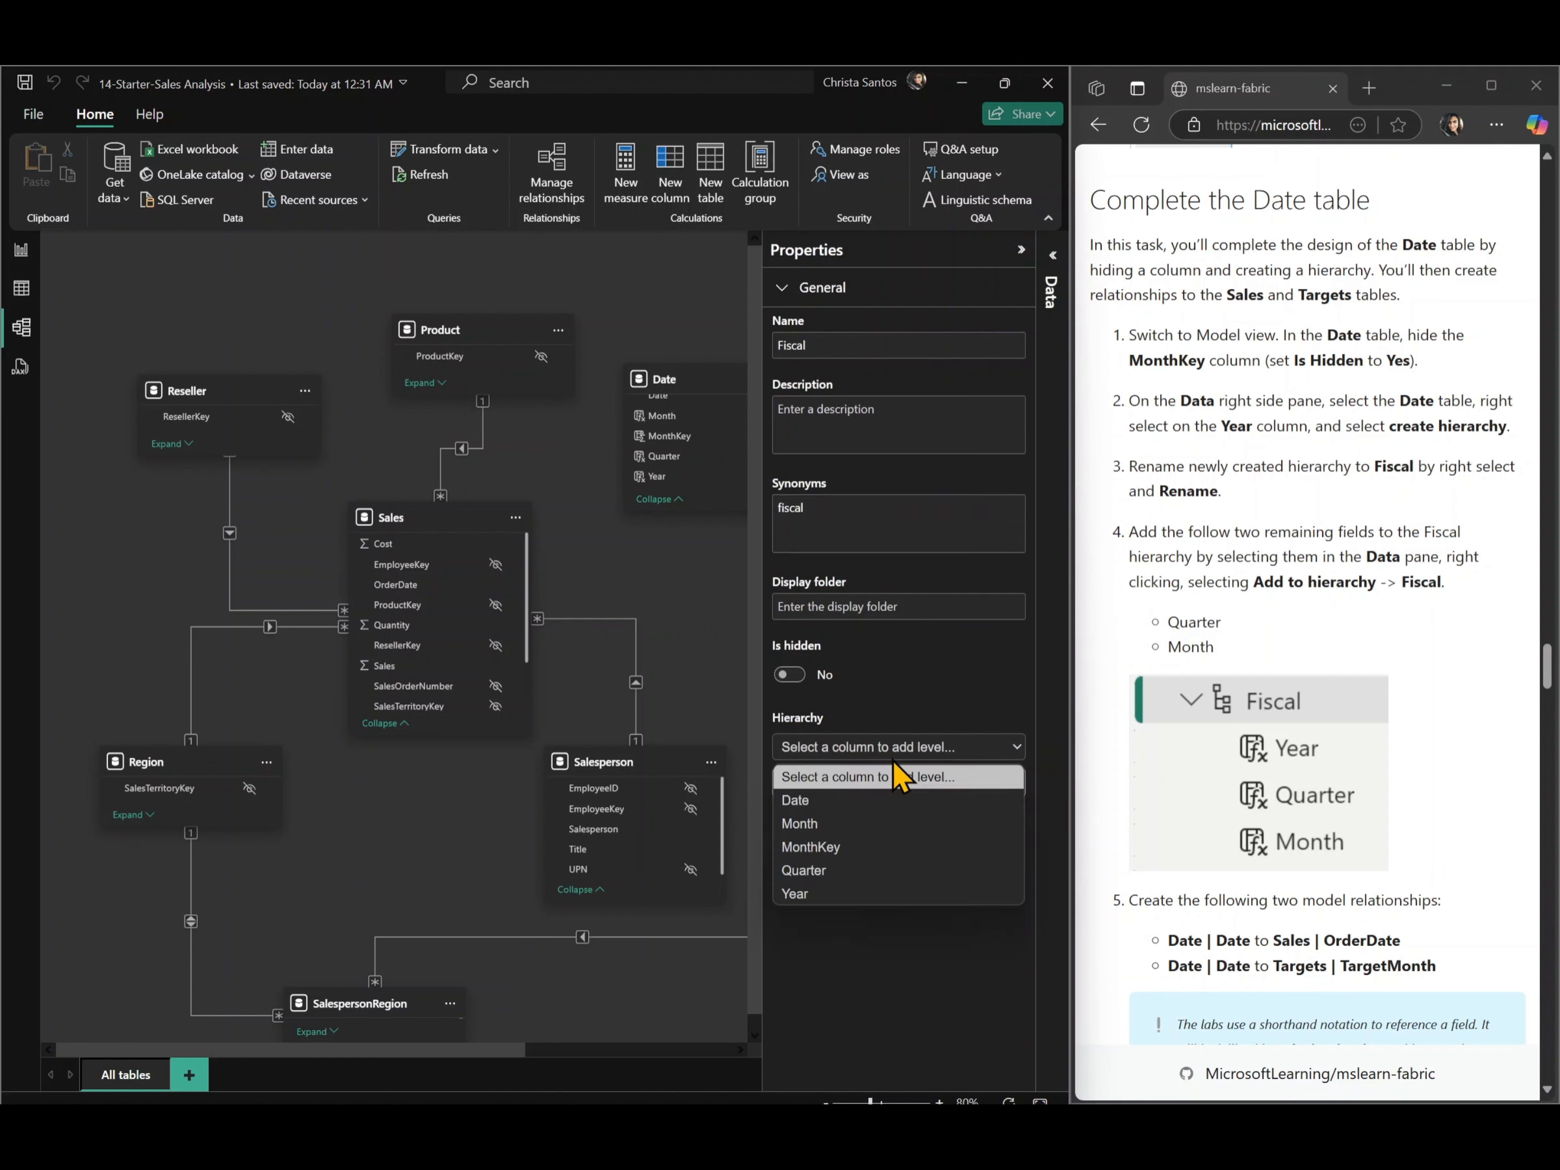
pyautogui.click(867, 873)
pyautogui.click(858, 772)
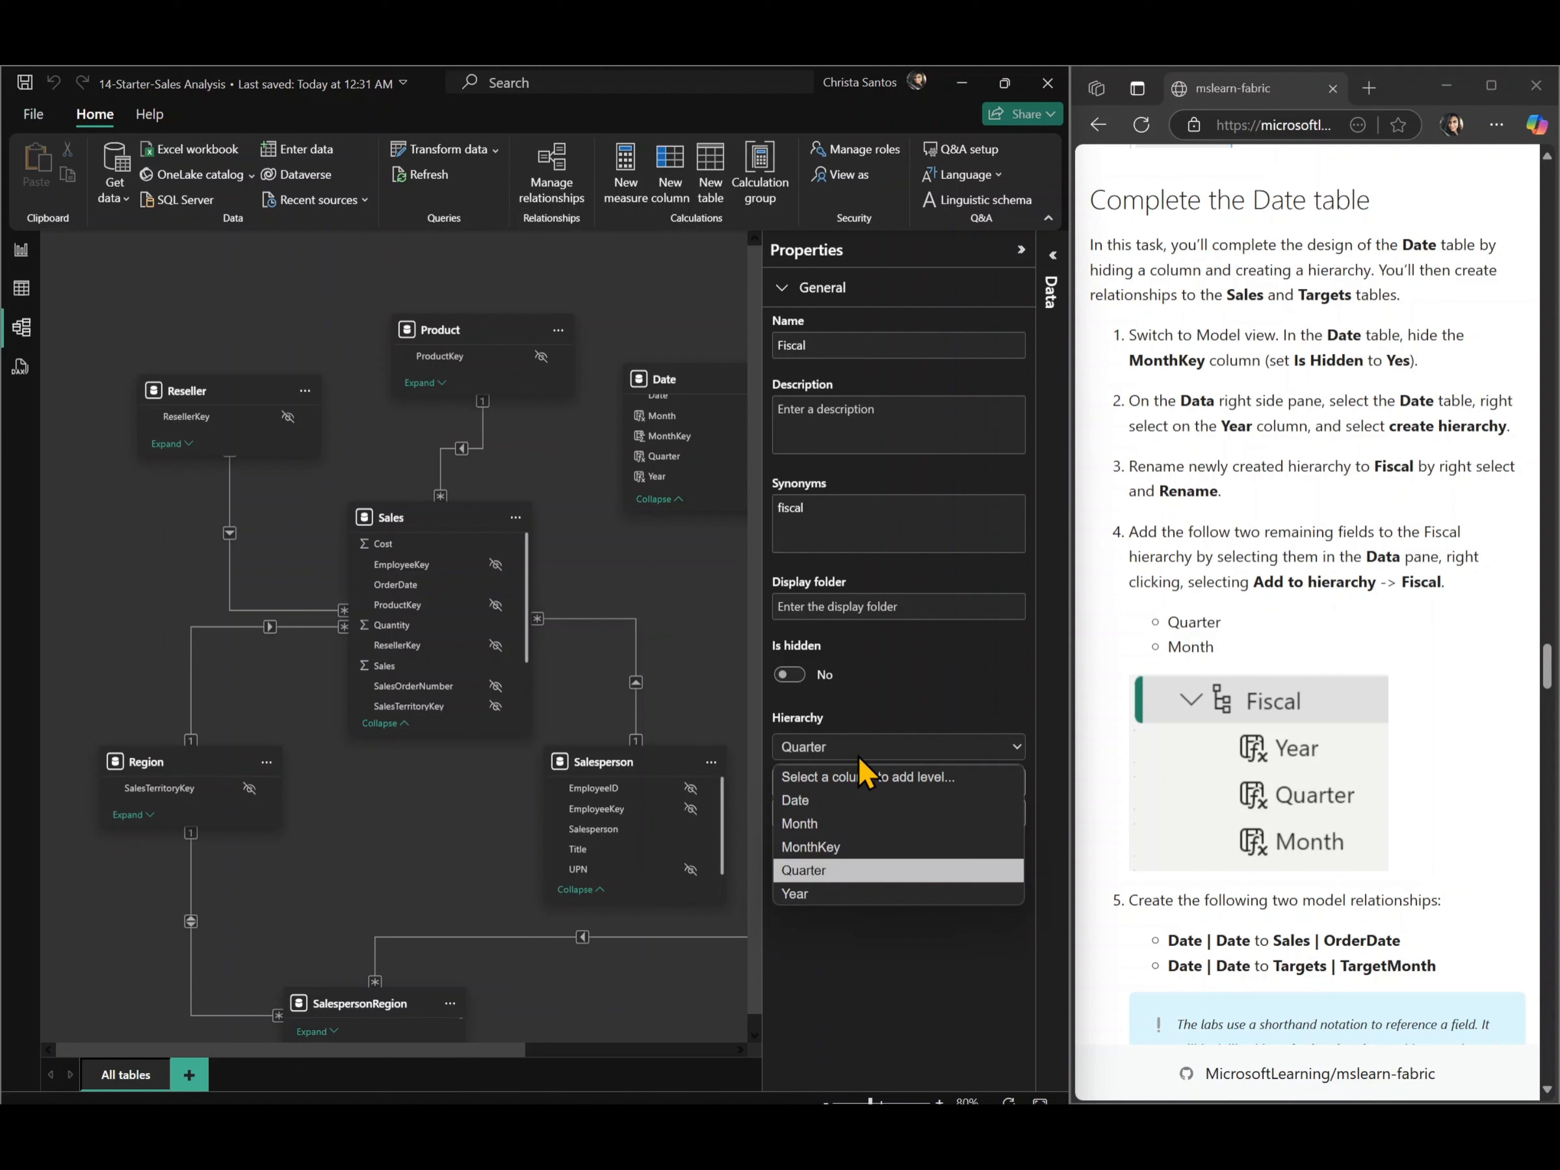
pyautogui.click(849, 829)
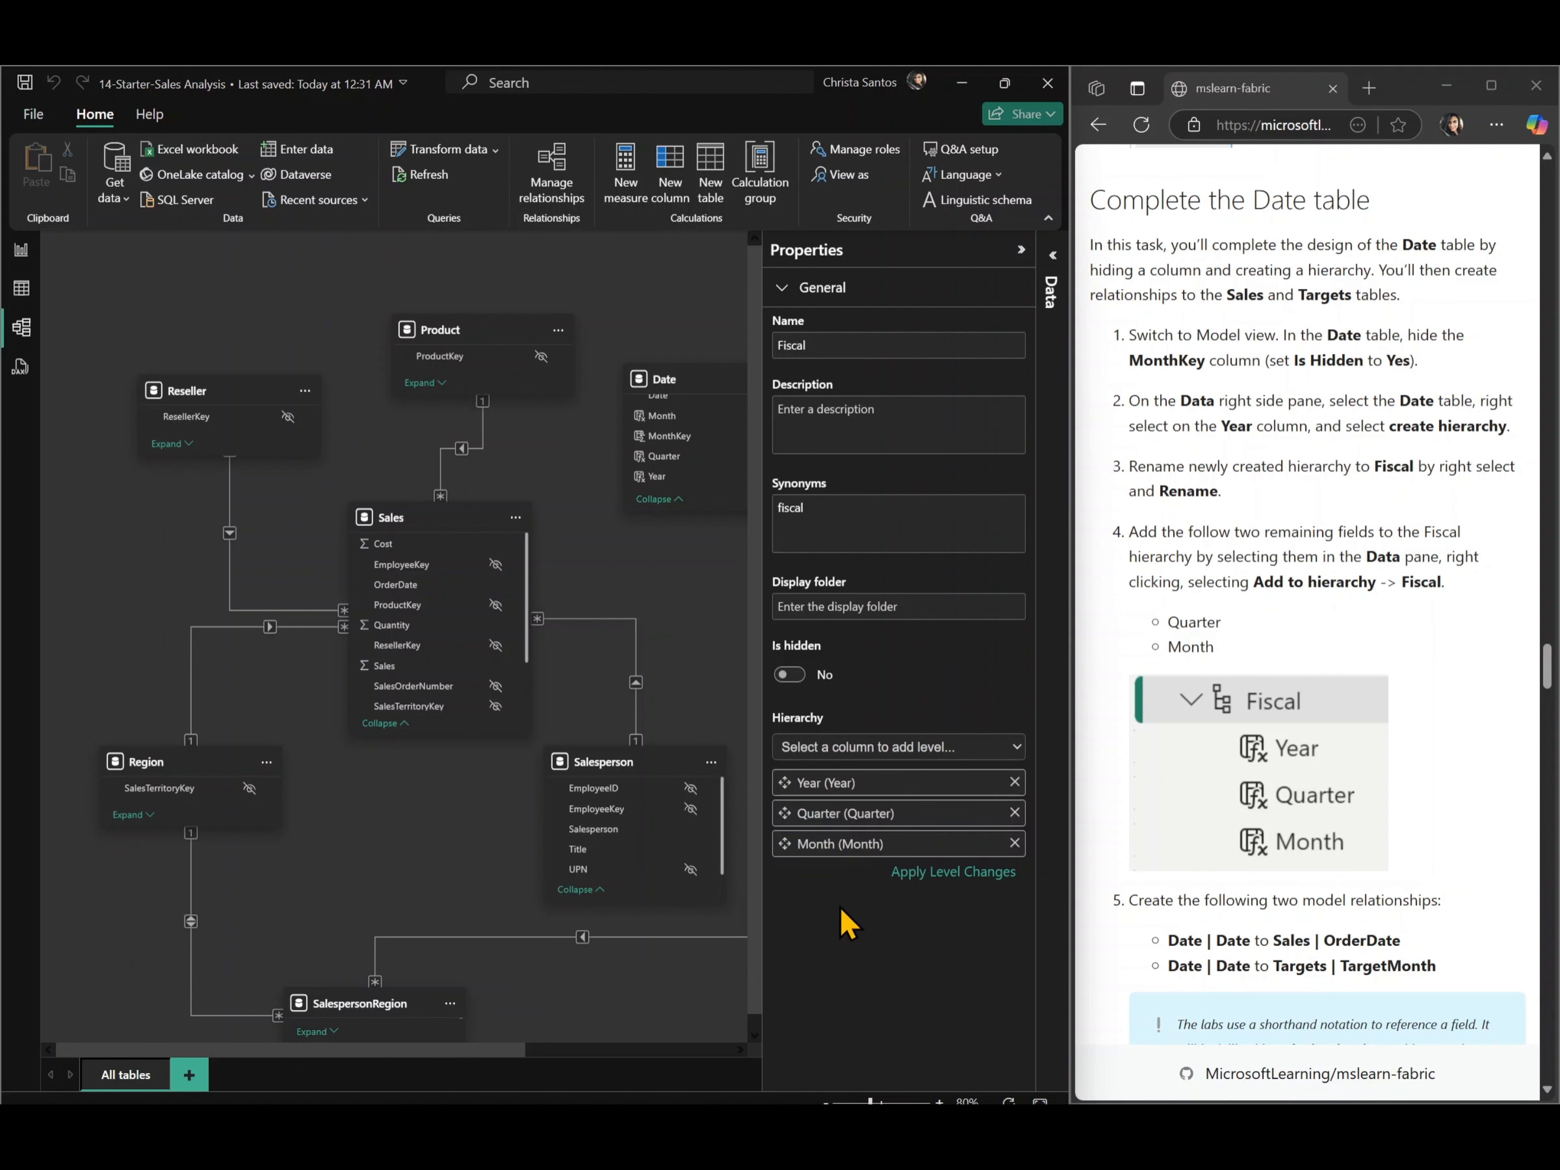
pyautogui.click(903, 876)
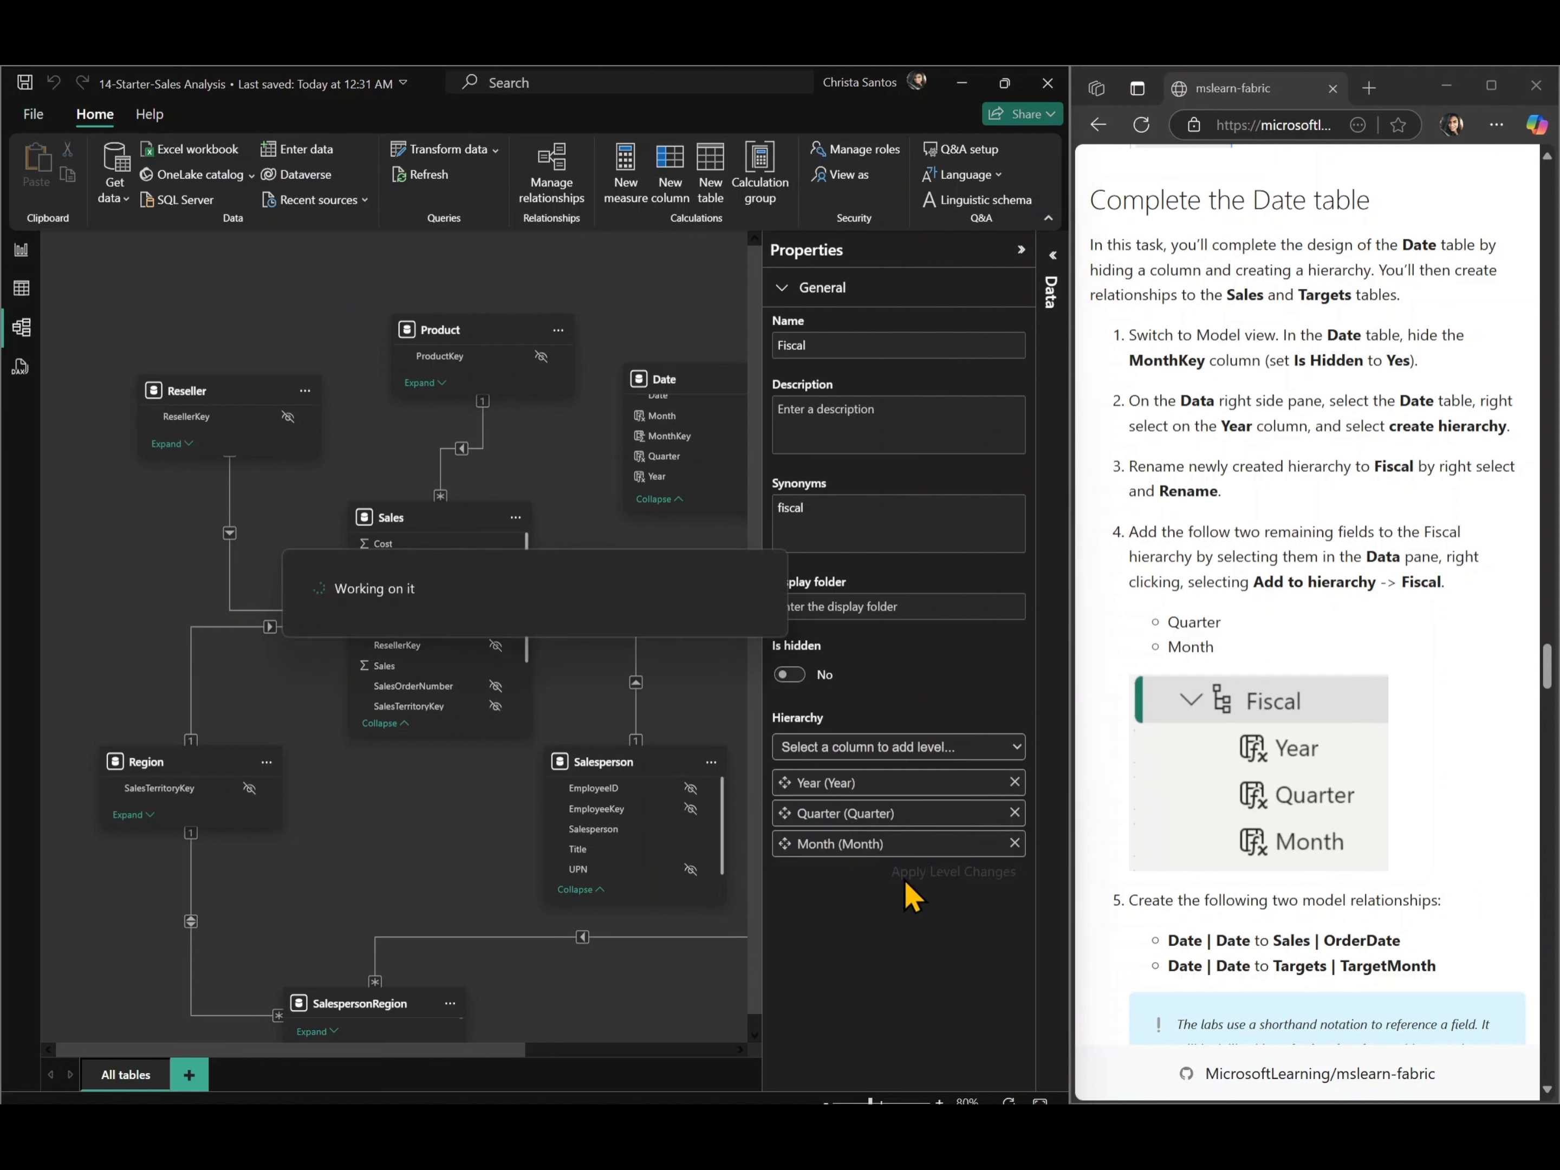
# - Examine the Fiscal hierarchy's levels in the Date table and the nearby Sales and Targets tables in the enlarged model diagram
pyautogui.click(1020, 249)
pyautogui.scroll(-3, 697, 446)
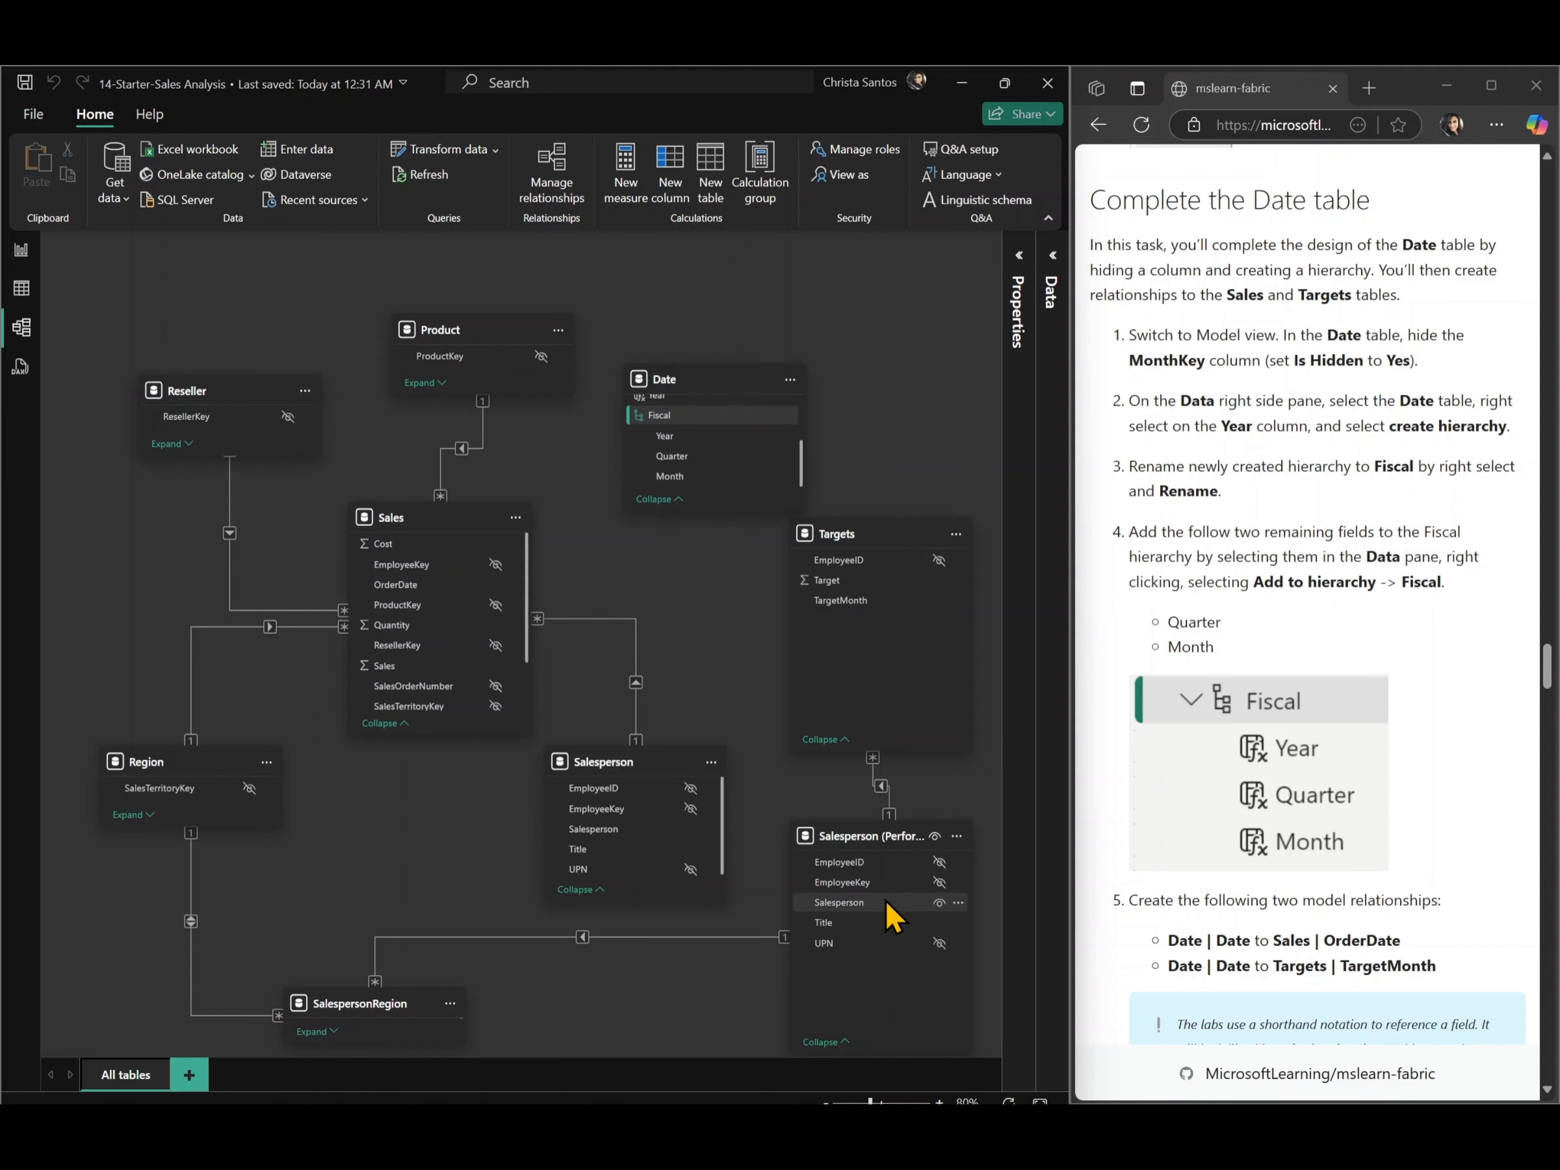
pyautogui.click(939, 1103)
pyautogui.click(939, 1103)
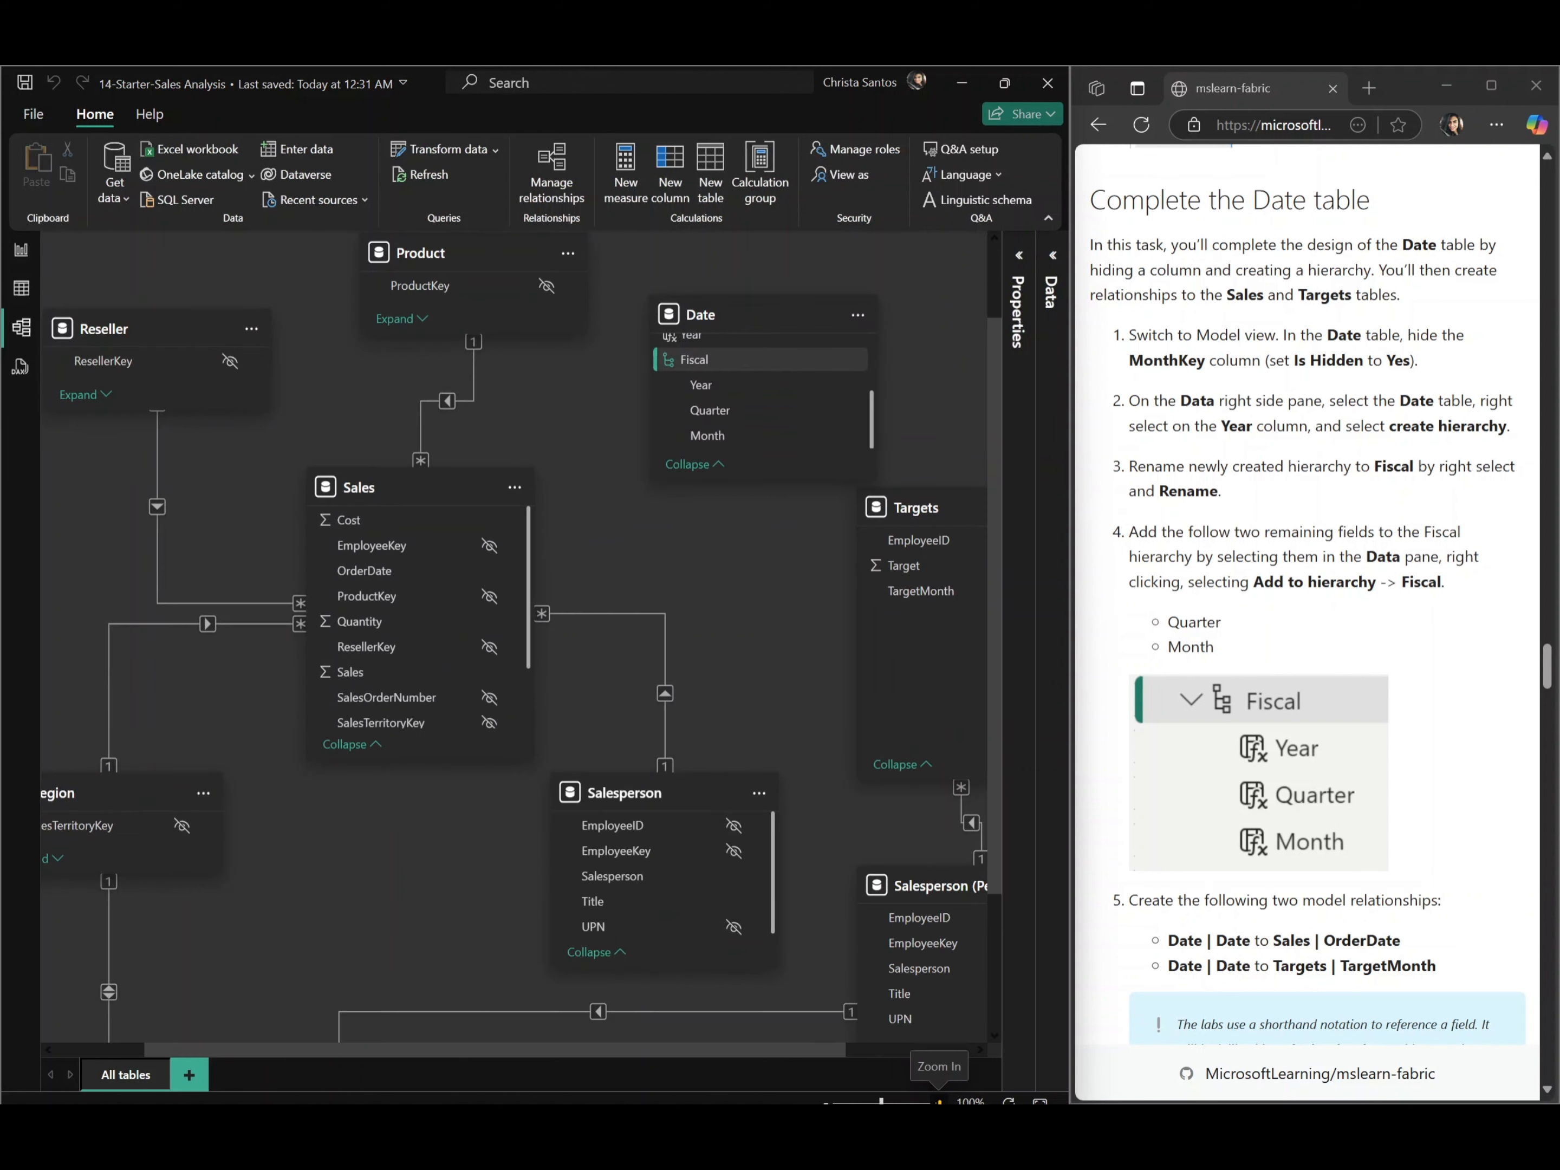
pyautogui.click(939, 1103)
pyautogui.click(939, 1103)
pyautogui.click(939, 1103)
pyautogui.click(940, 1103)
pyautogui.scroll(4, 764, 646)
pyautogui.hscroll(3, 765, 646)
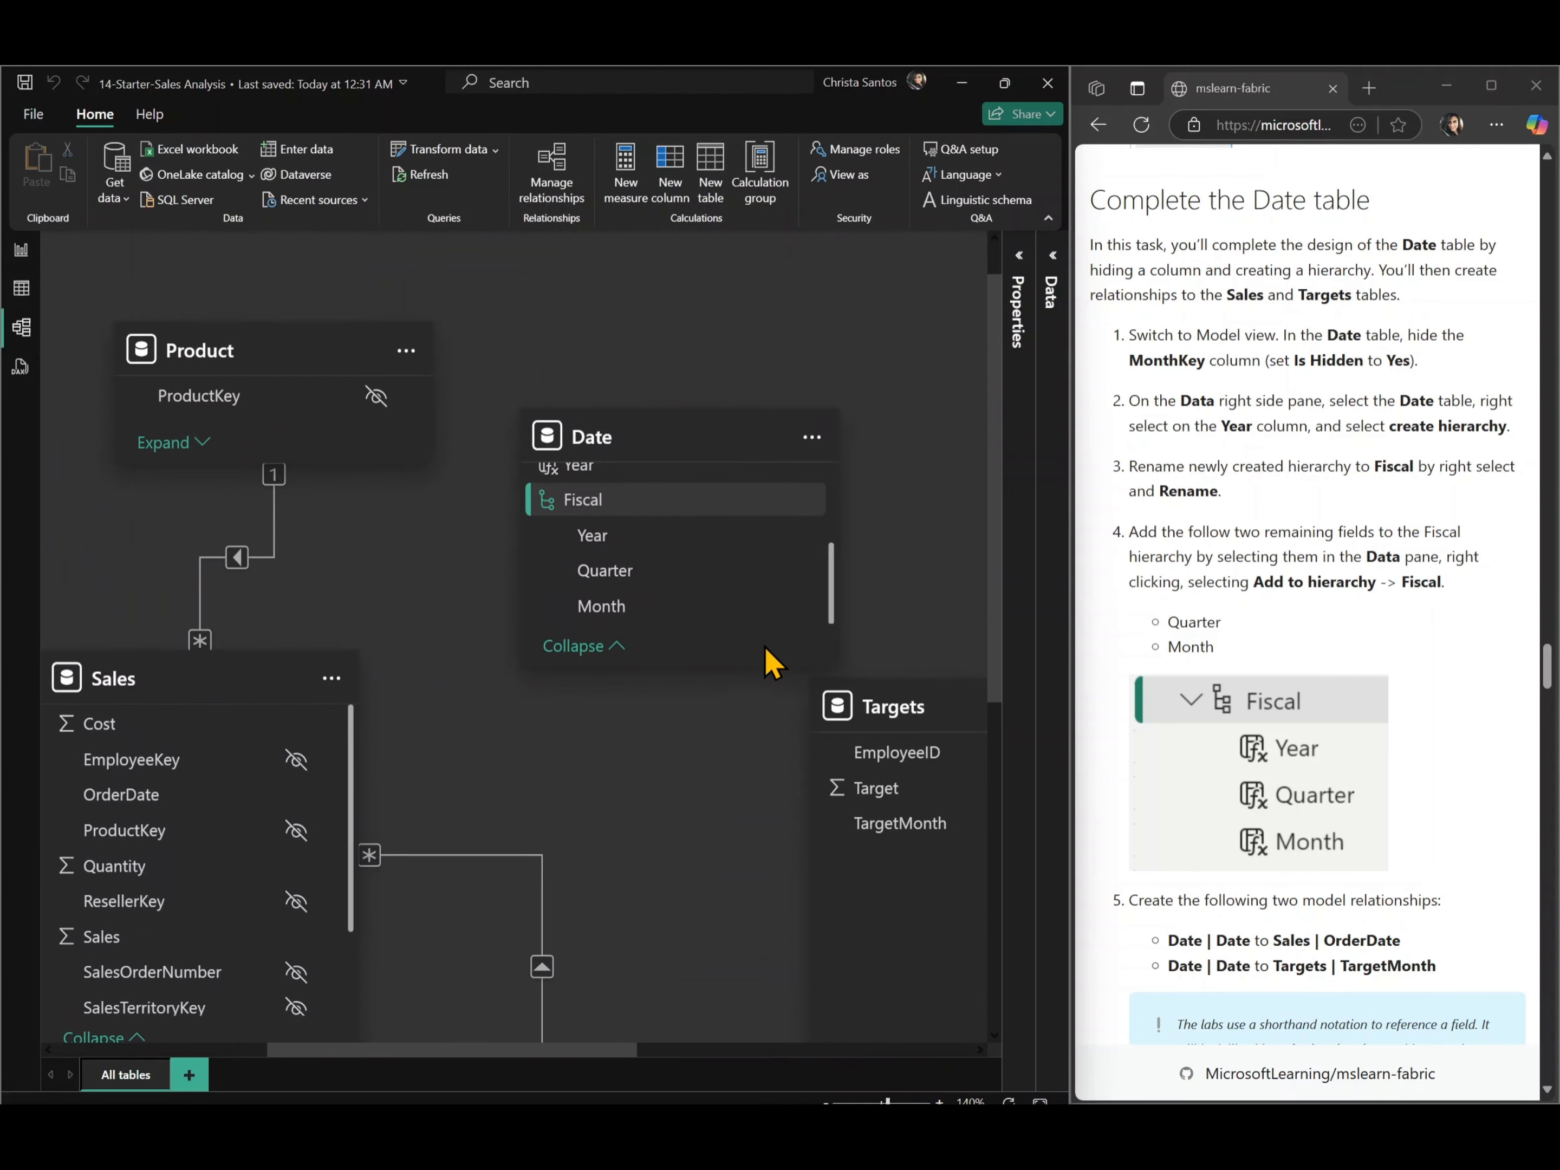
pyautogui.scroll(3, 626, 585)
pyautogui.scroll(-3, 626, 585)
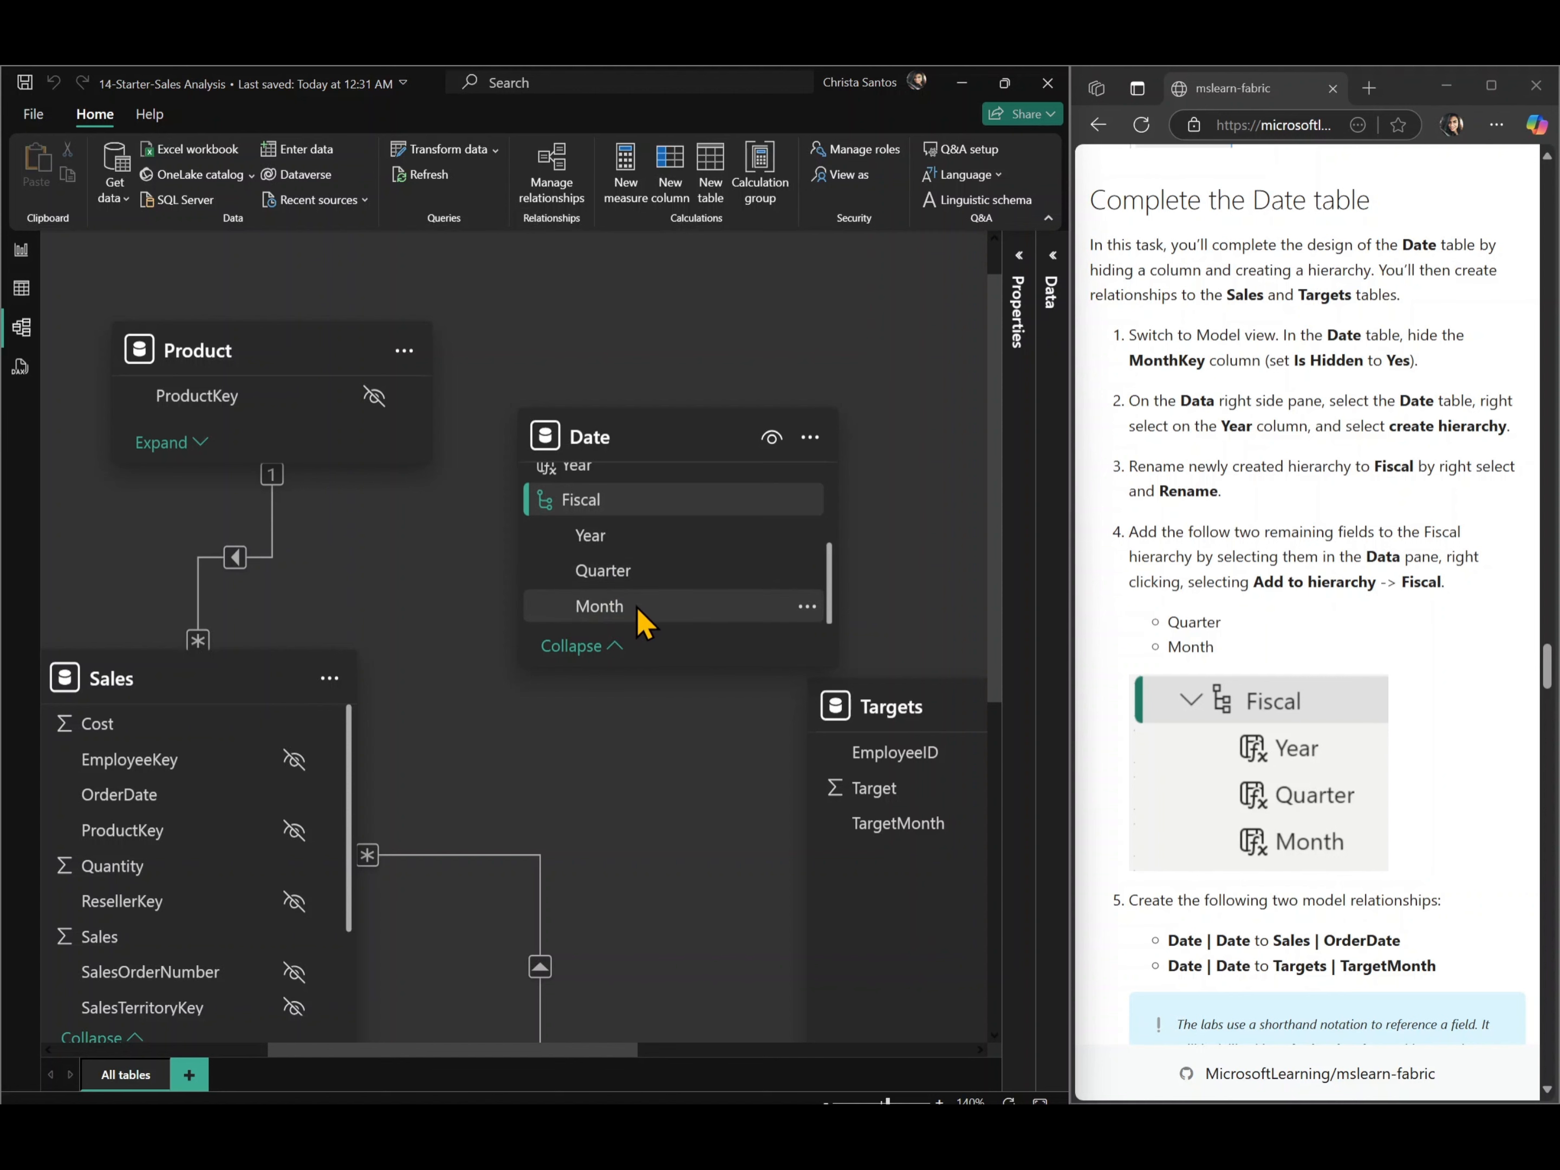
pyautogui.scroll(-2, 637, 608)
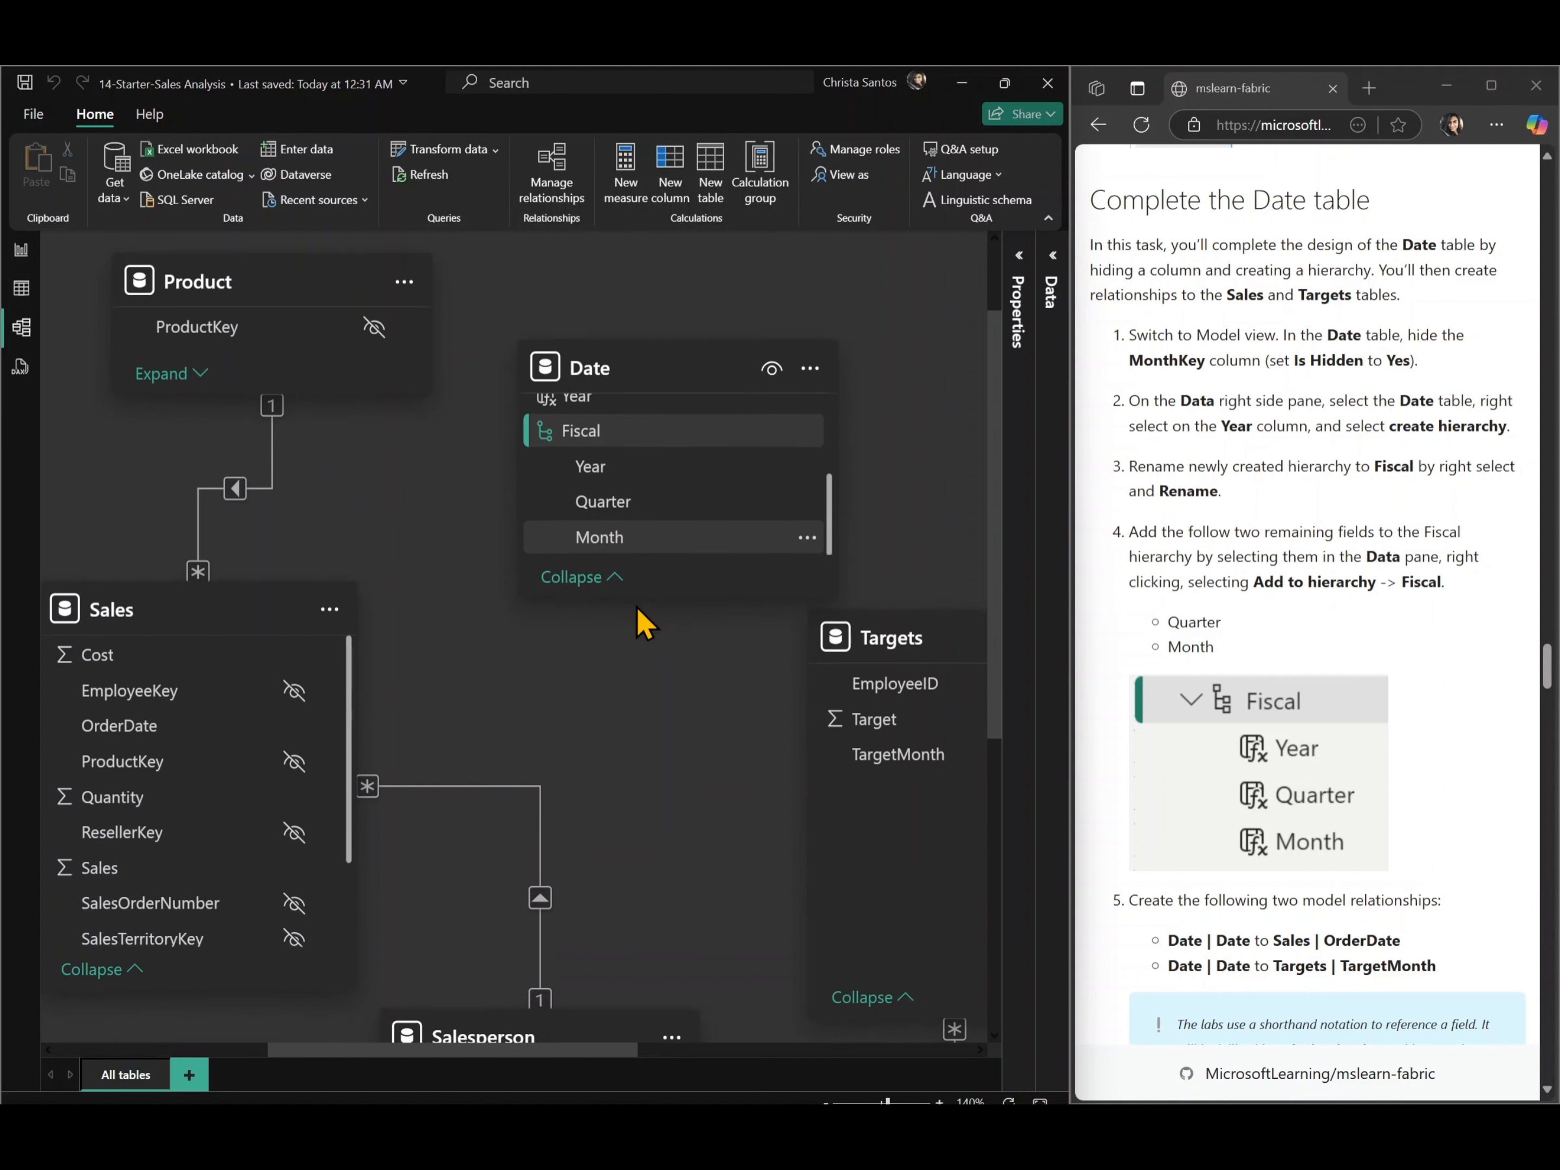
pyautogui.scroll(1, 637, 608)
pyautogui.hscroll(-1, 637, 608)
pyautogui.hscroll(-1, 644, 624)
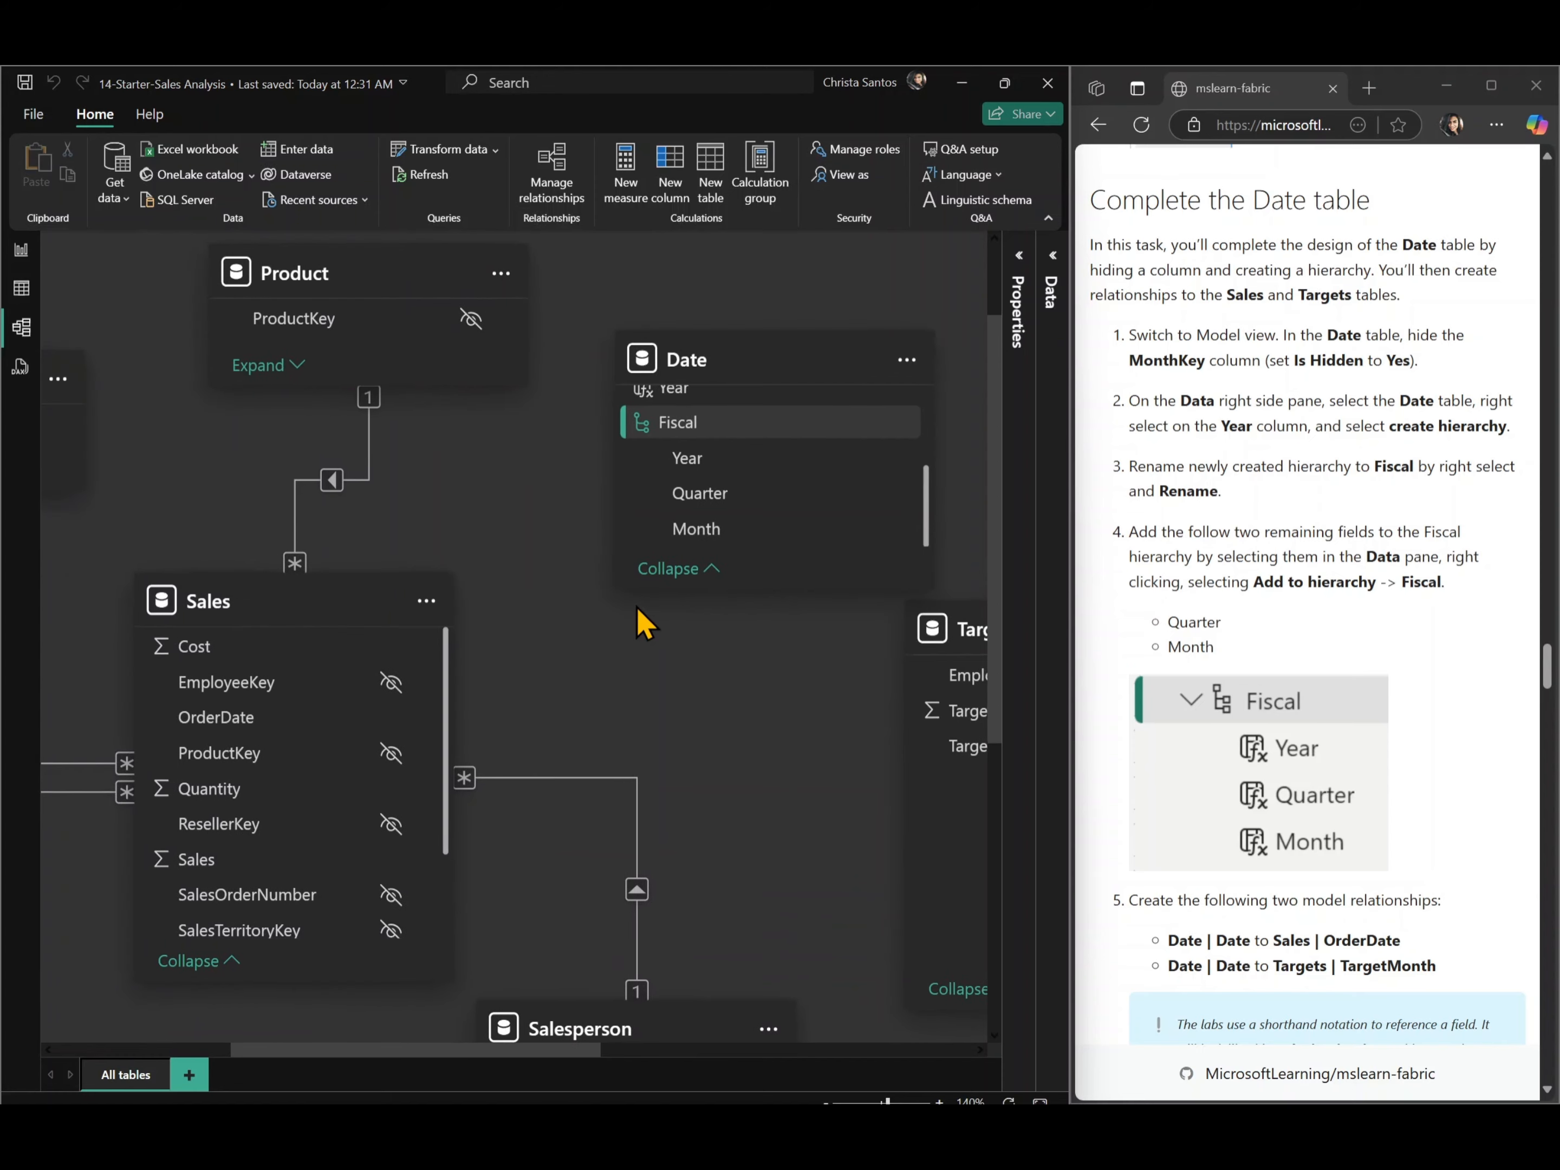
pyautogui.scroll(-1, 644, 623)
pyautogui.hscroll(2, 644, 623)
pyautogui.scroll(1, 644, 624)
pyautogui.scroll(-1, 644, 624)
pyautogui.hscroll(-1, 644, 623)
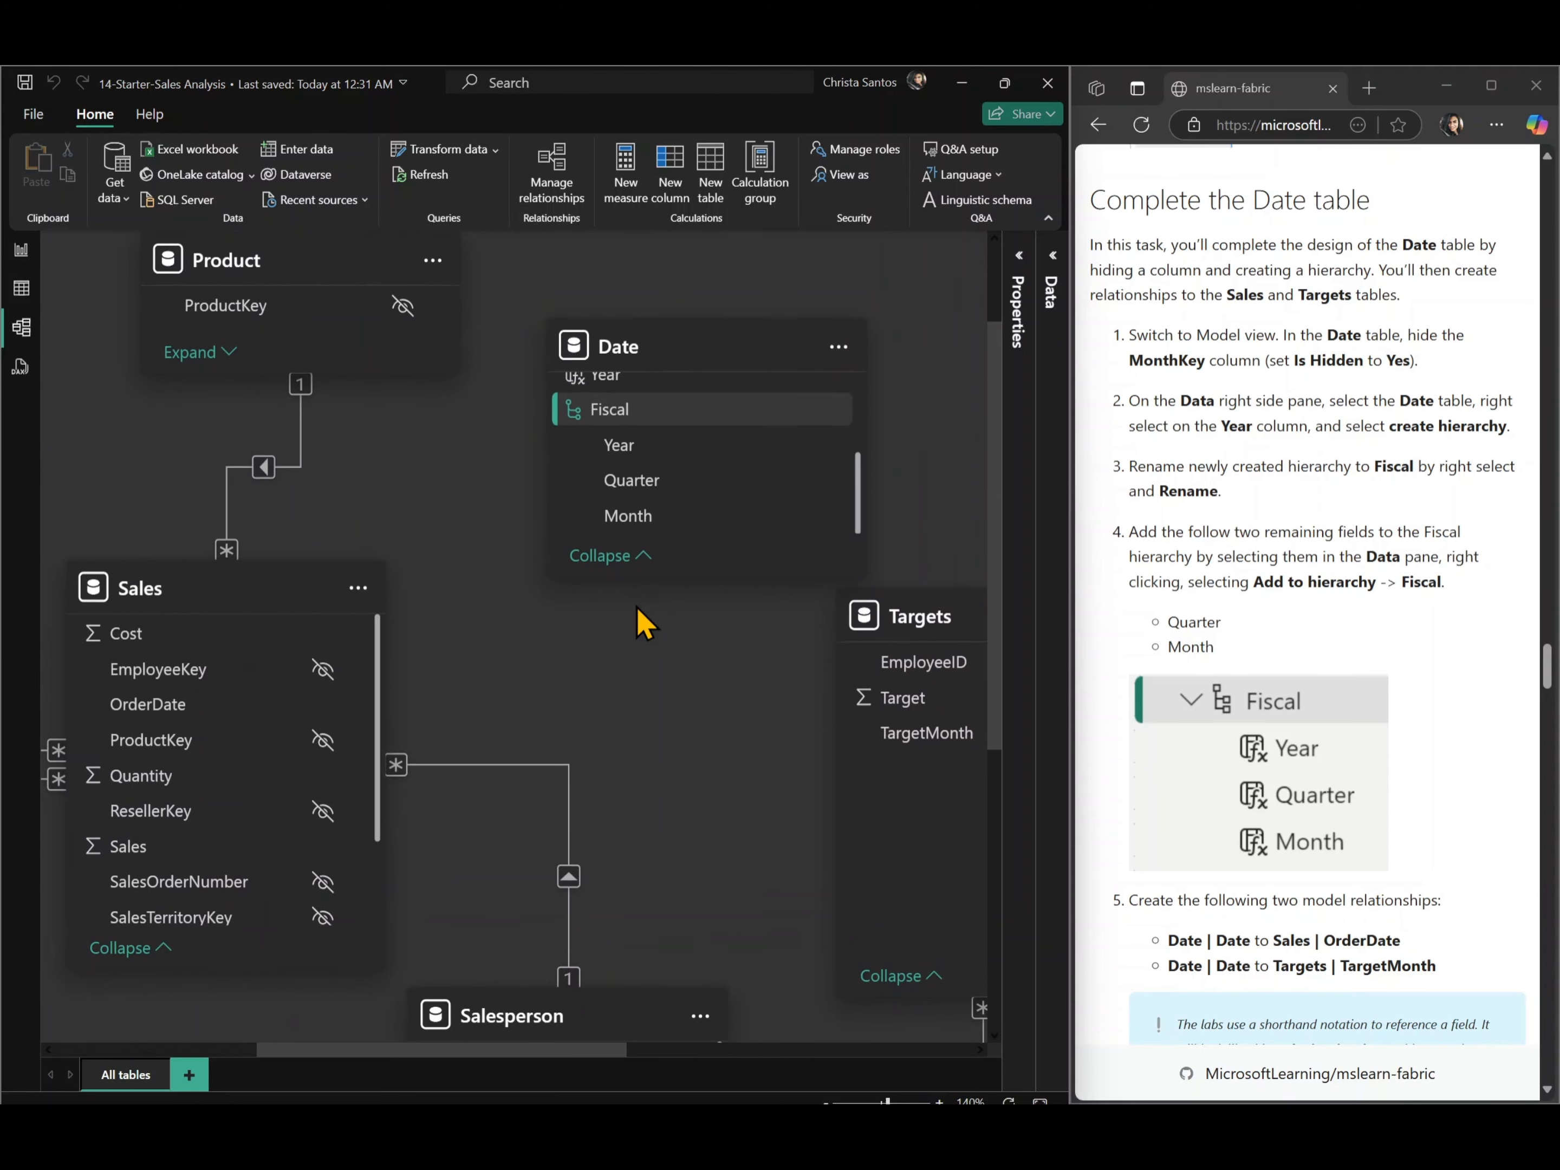
# - Create an active one-to-many relationship from the Date table's Date column to OrderDate in Sales, with single cross-filter direction
pyautogui.scroll(-3, 1264, 878)
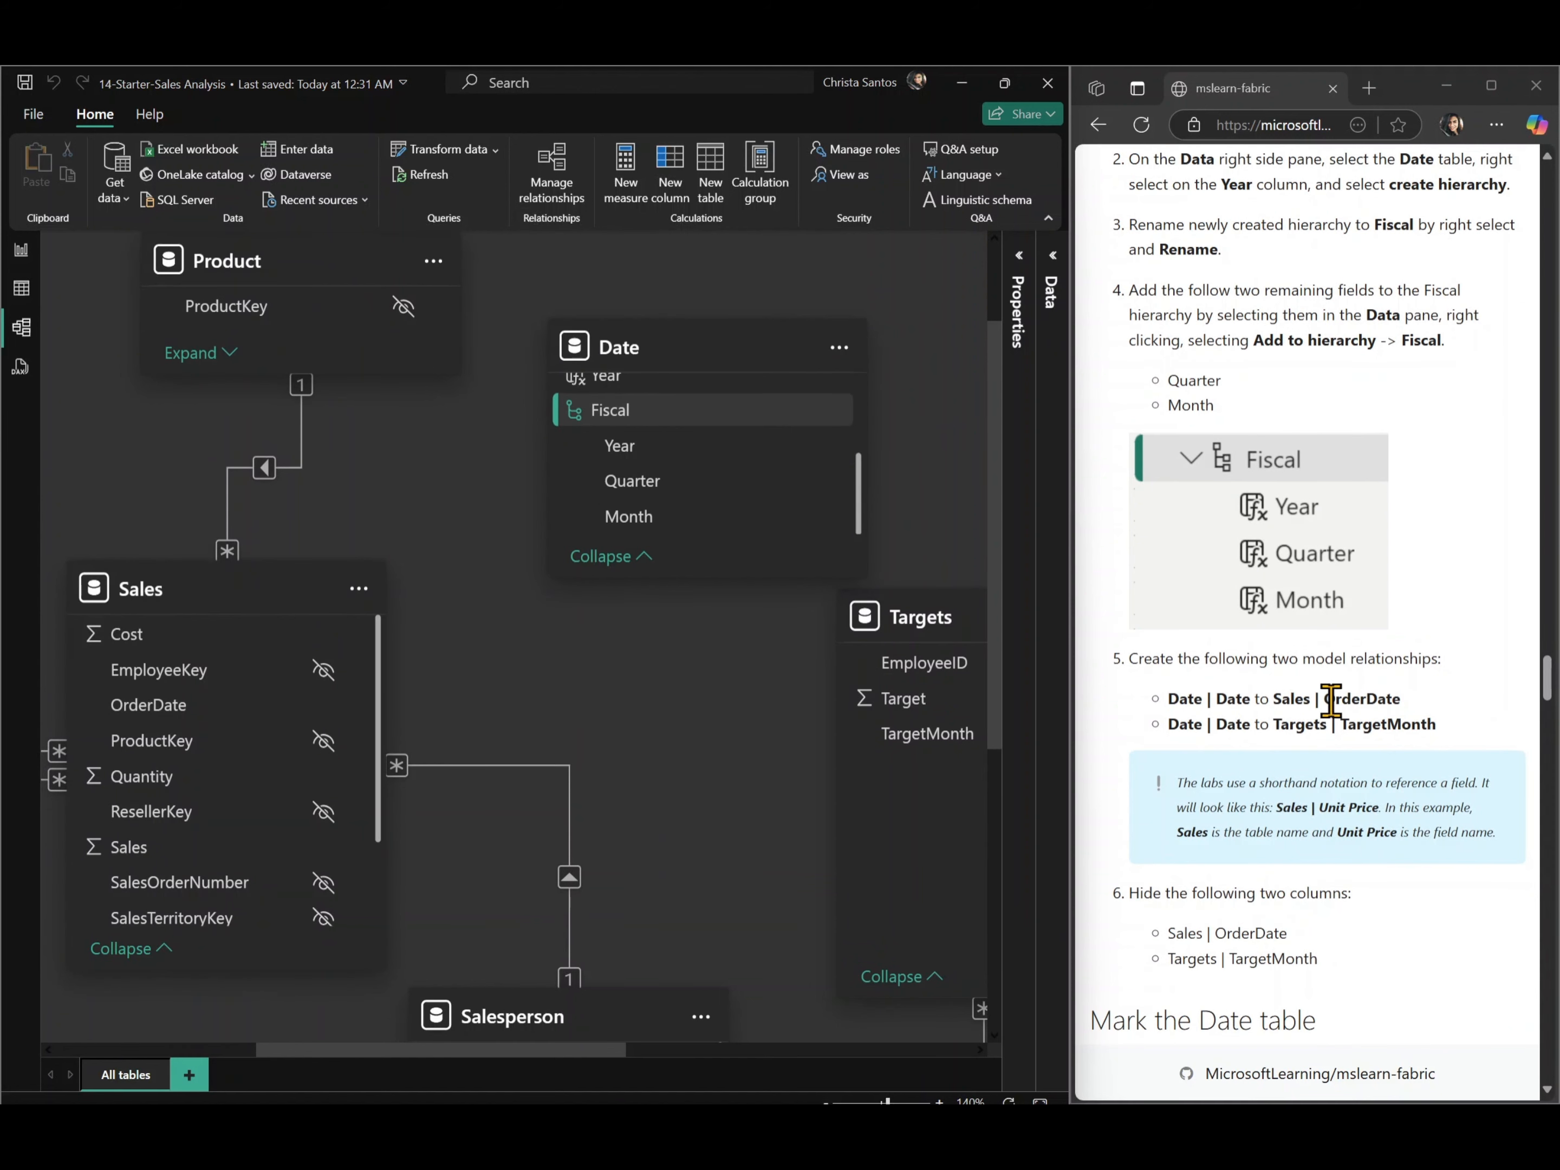
pyautogui.scroll(1, 181, 773)
pyautogui.scroll(-3, 181, 773)
pyautogui.scroll(-1, 182, 773)
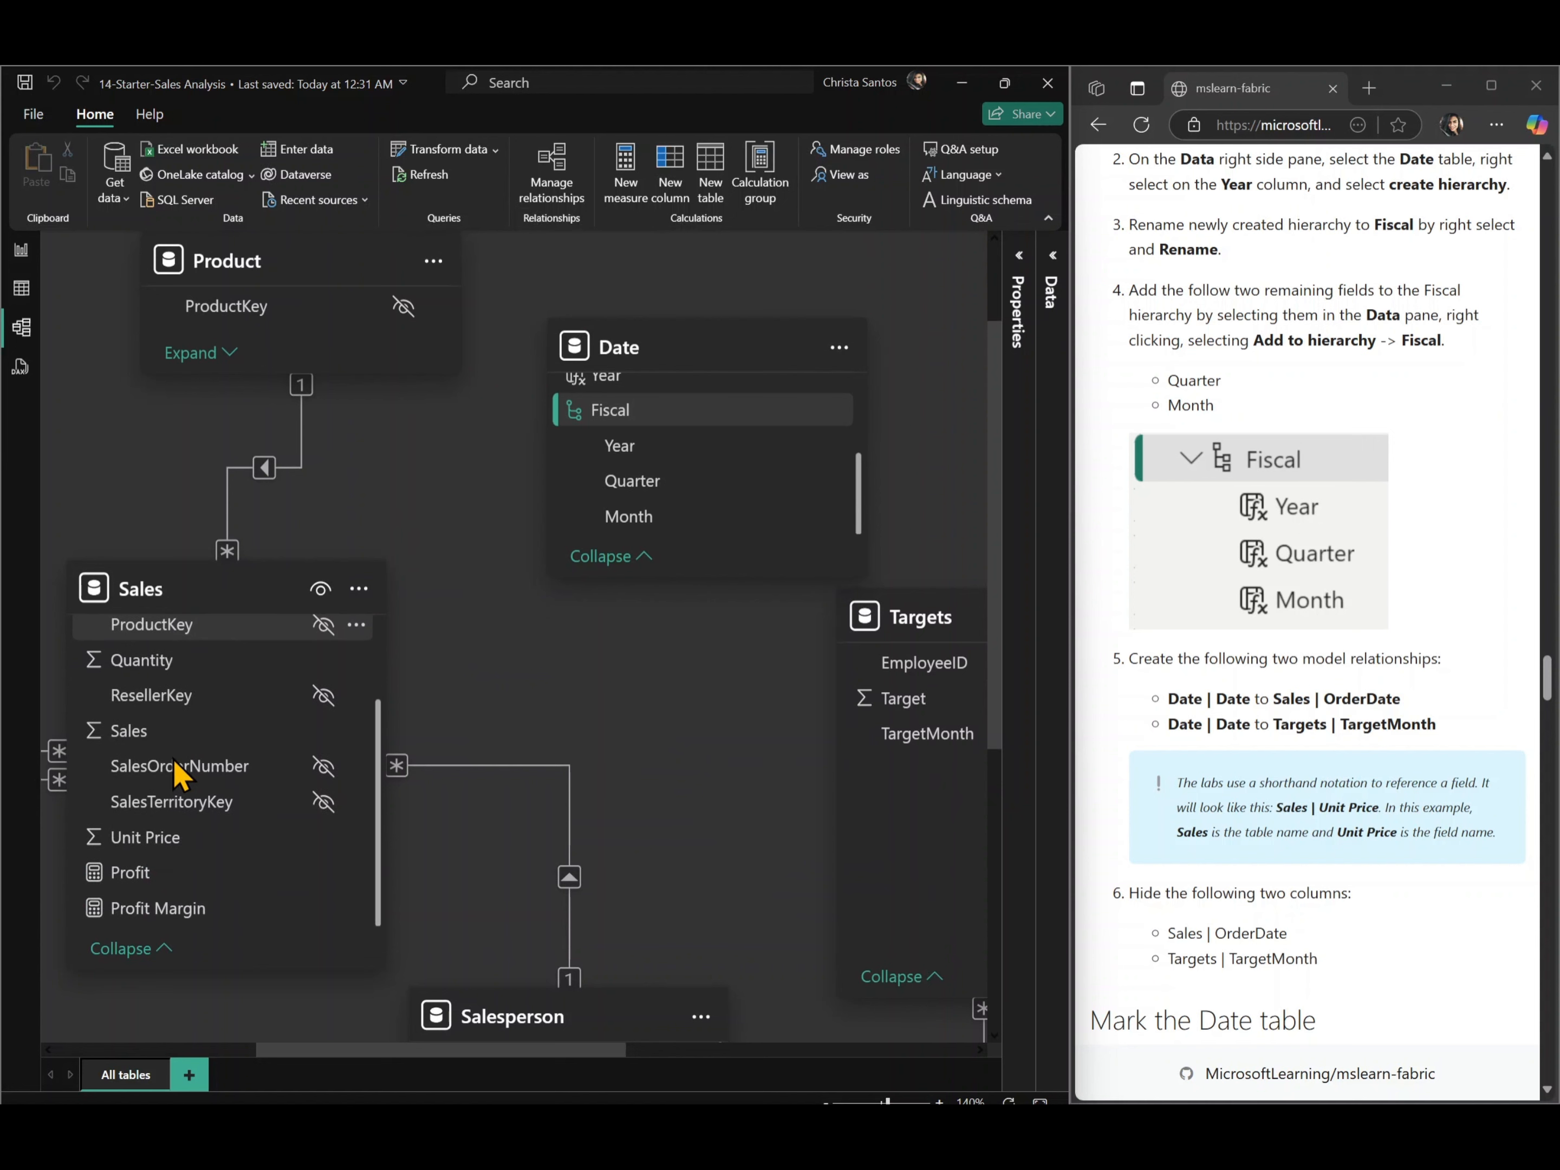
pyautogui.scroll(3, 181, 774)
pyautogui.scroll(-1, 182, 773)
pyautogui.scroll(1, 182, 773)
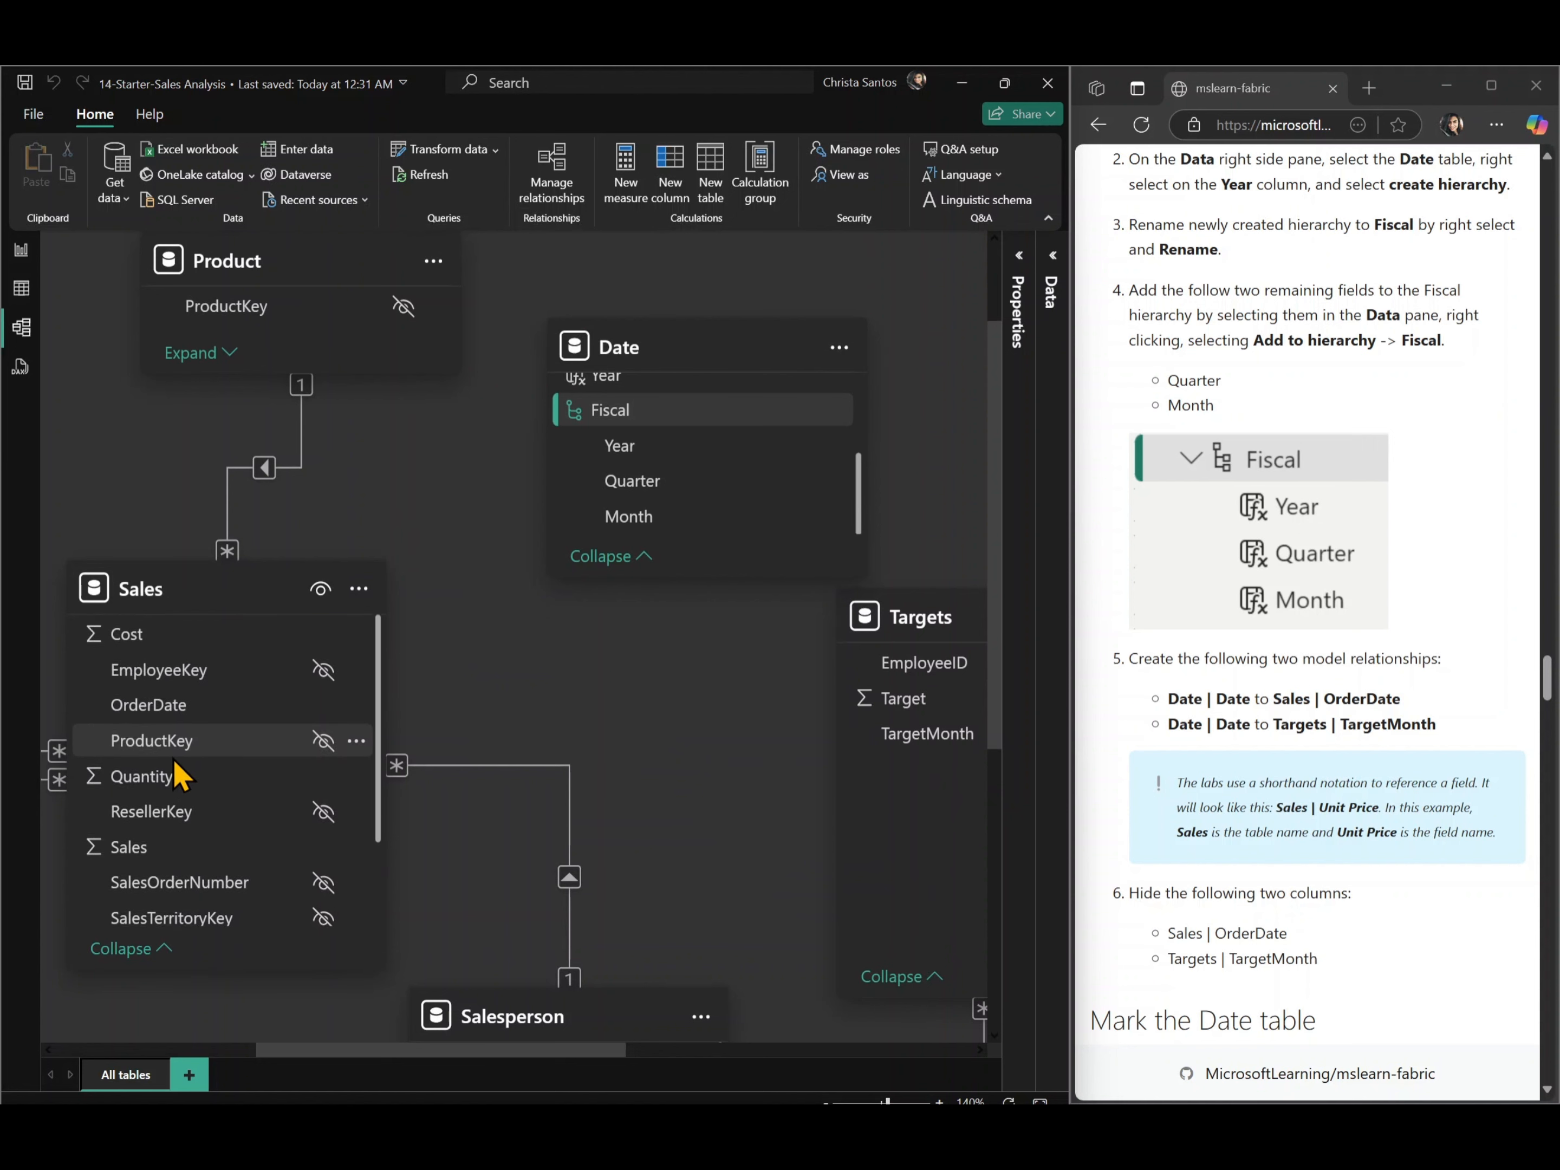
pyautogui.scroll(3, 618, 473)
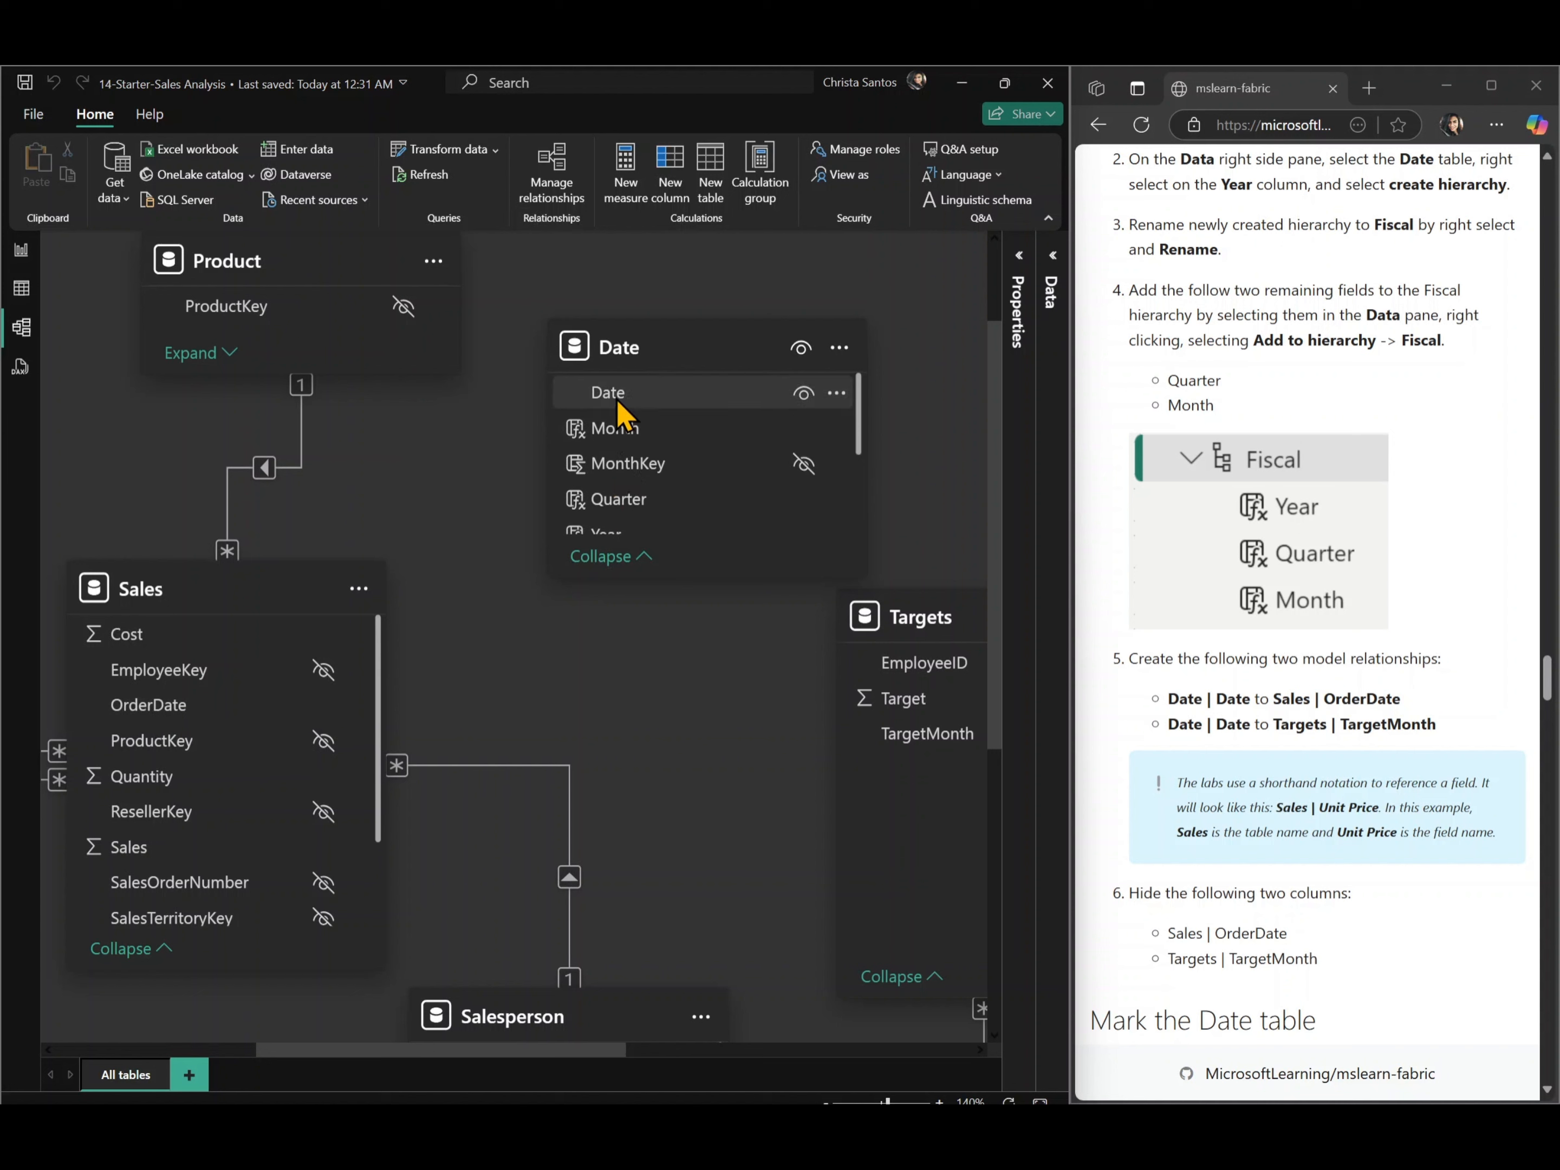
pyautogui.moveTo(618, 403); pyautogui.dragTo(161, 712)
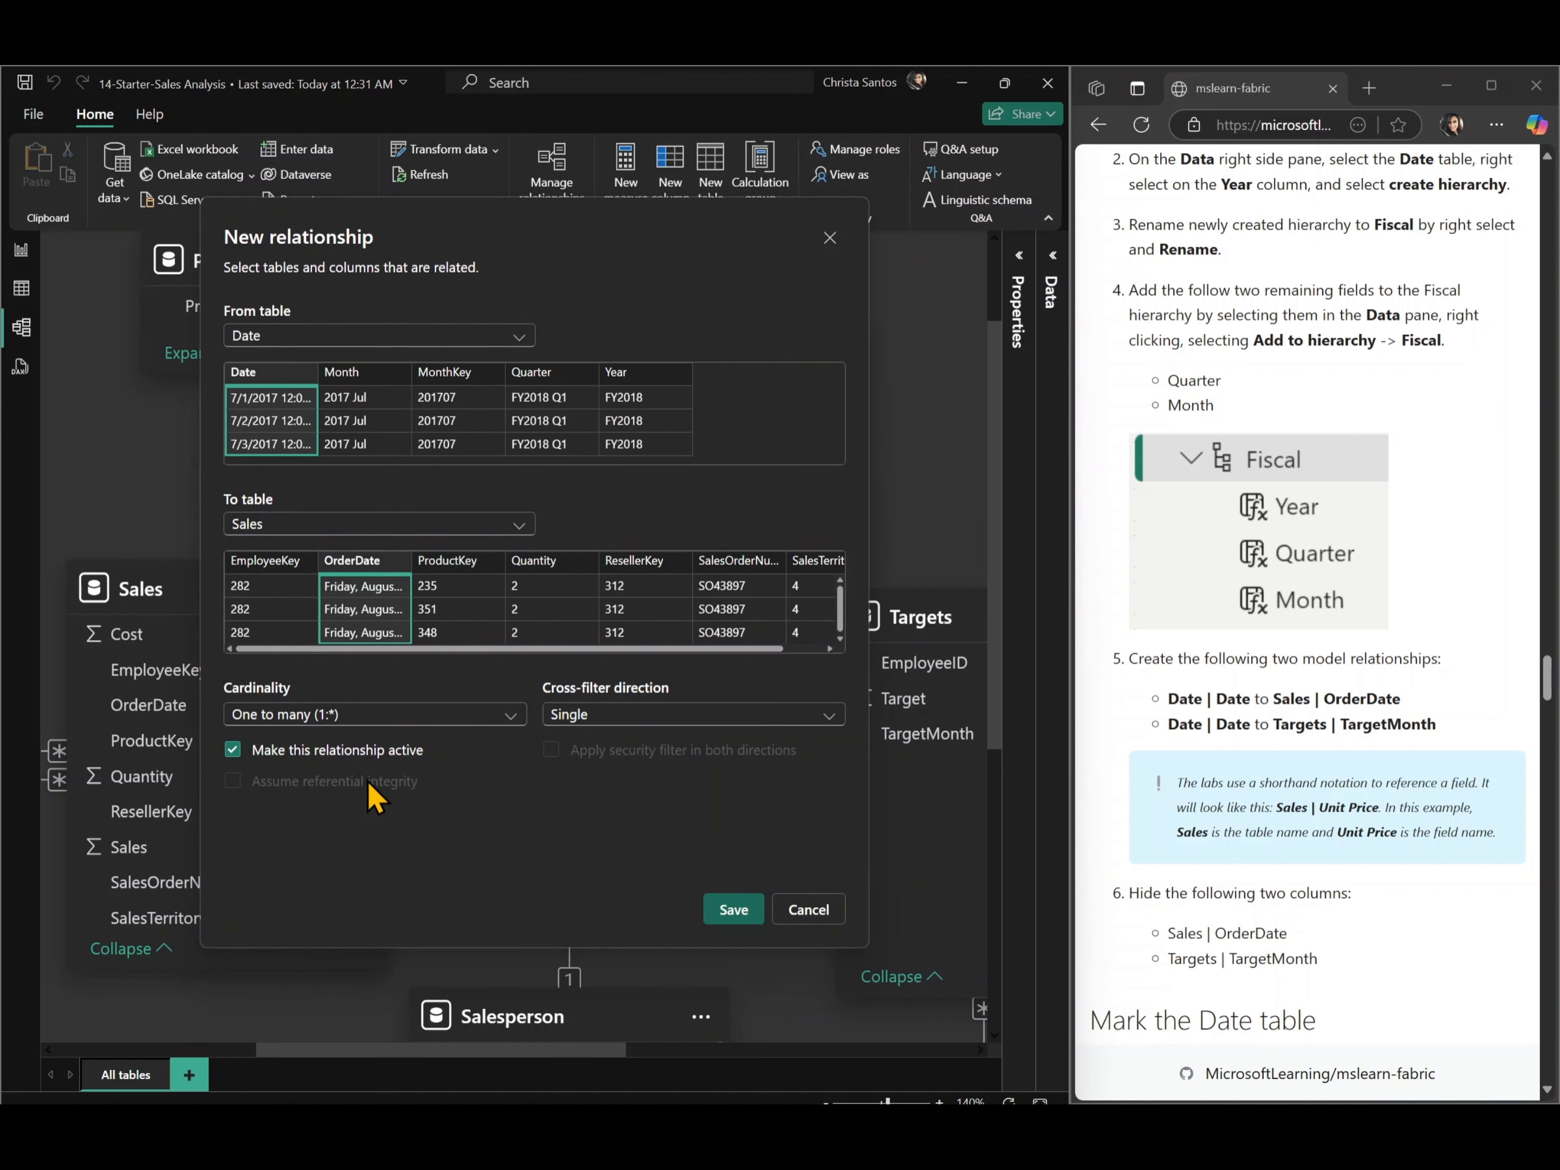
pyautogui.click(734, 911)
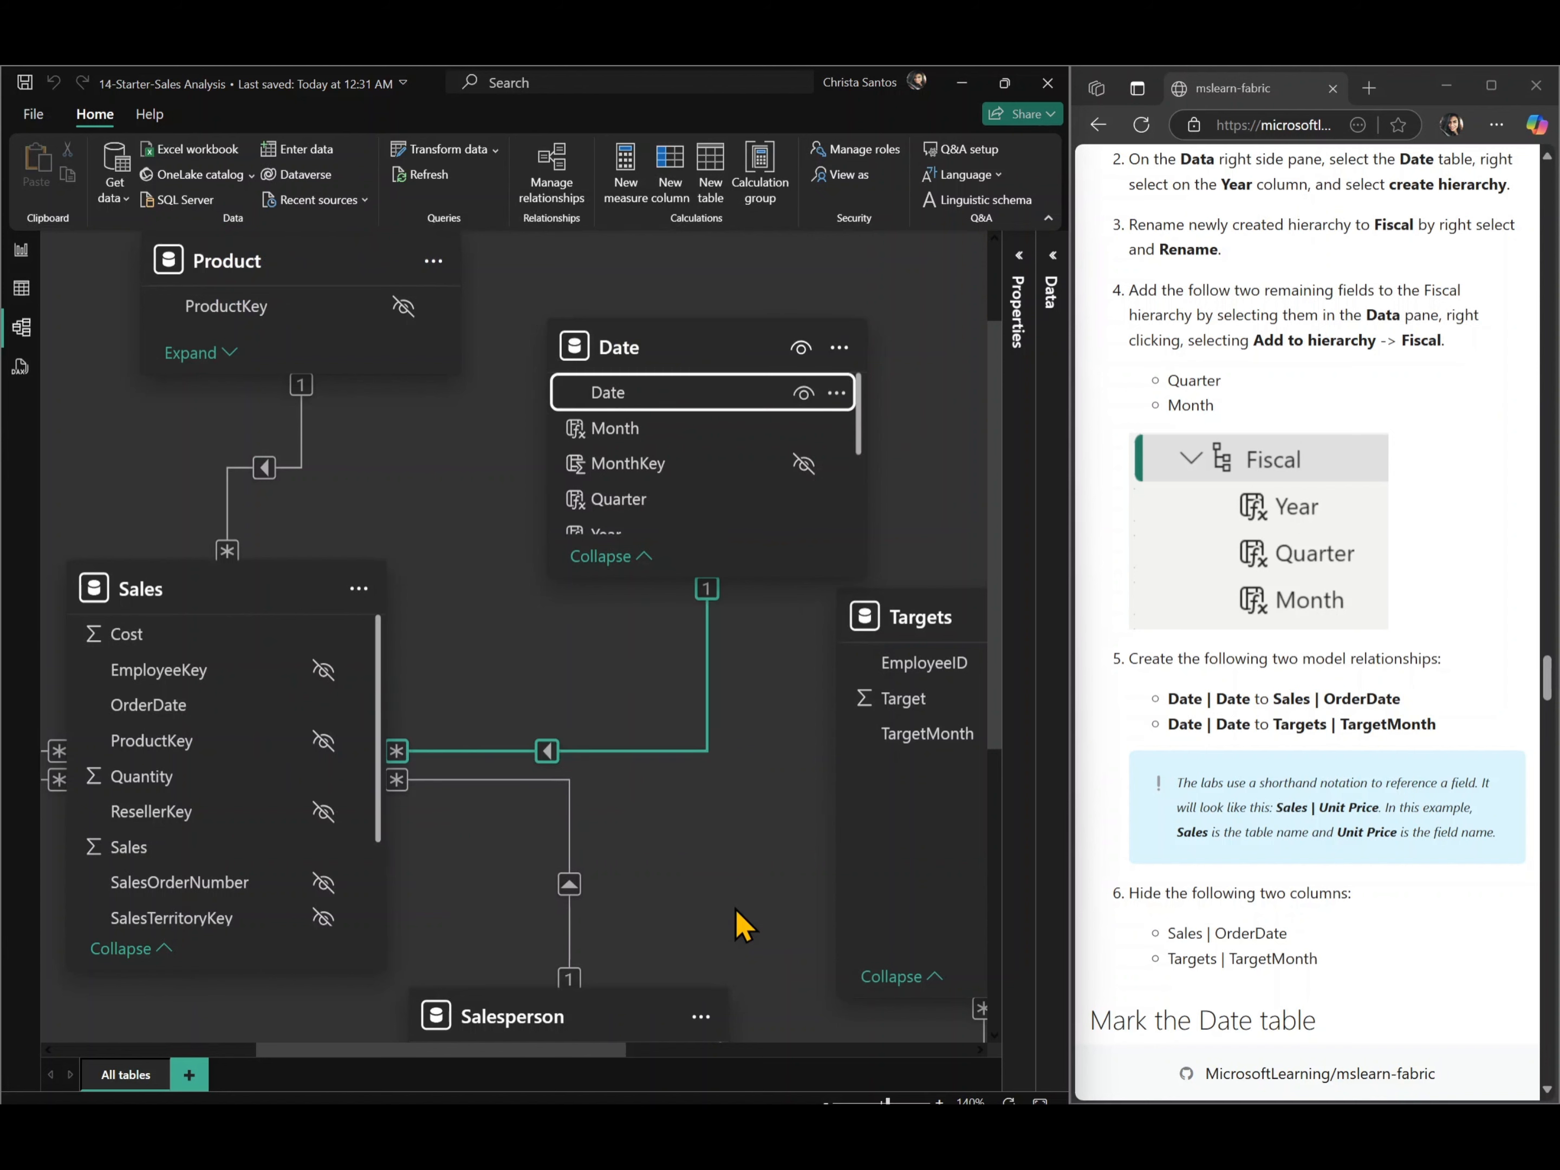
pyautogui.click(775, 733)
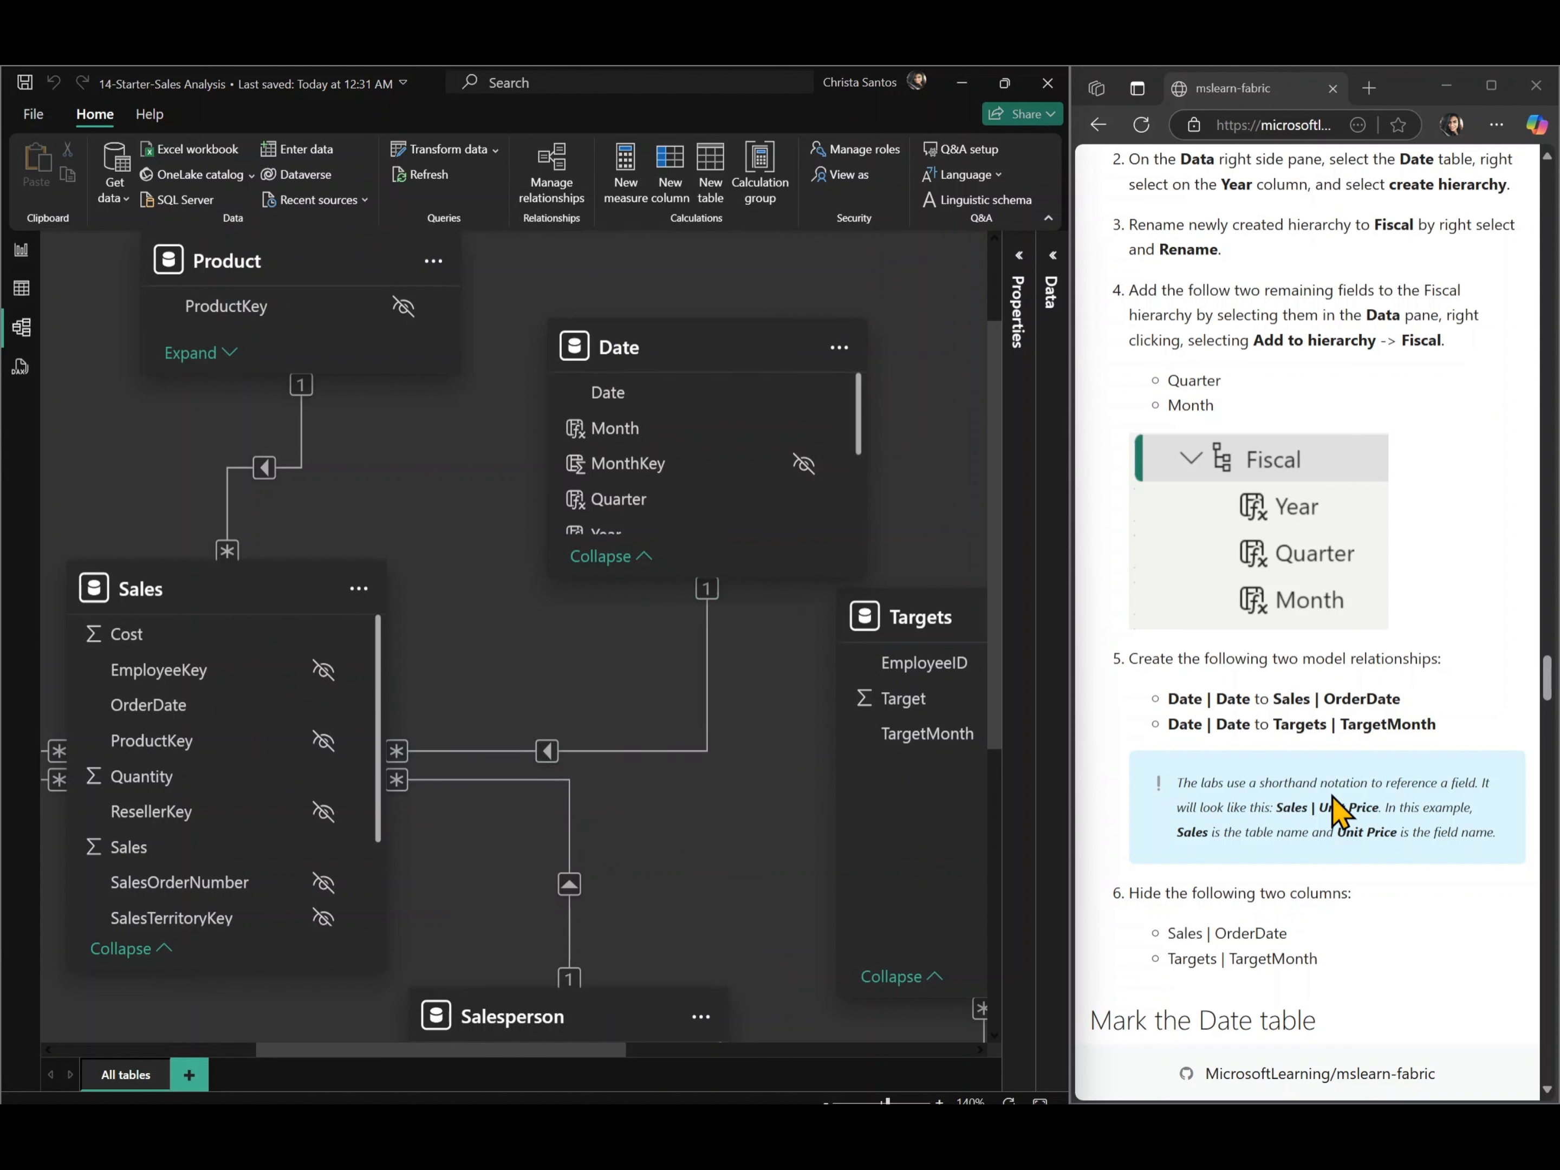
# - Create an active one-to-many relationship from the Date table's Date column to TargetMonth in Targets, with single cross-filter direction
pyautogui.scroll(-2, 1341, 811)
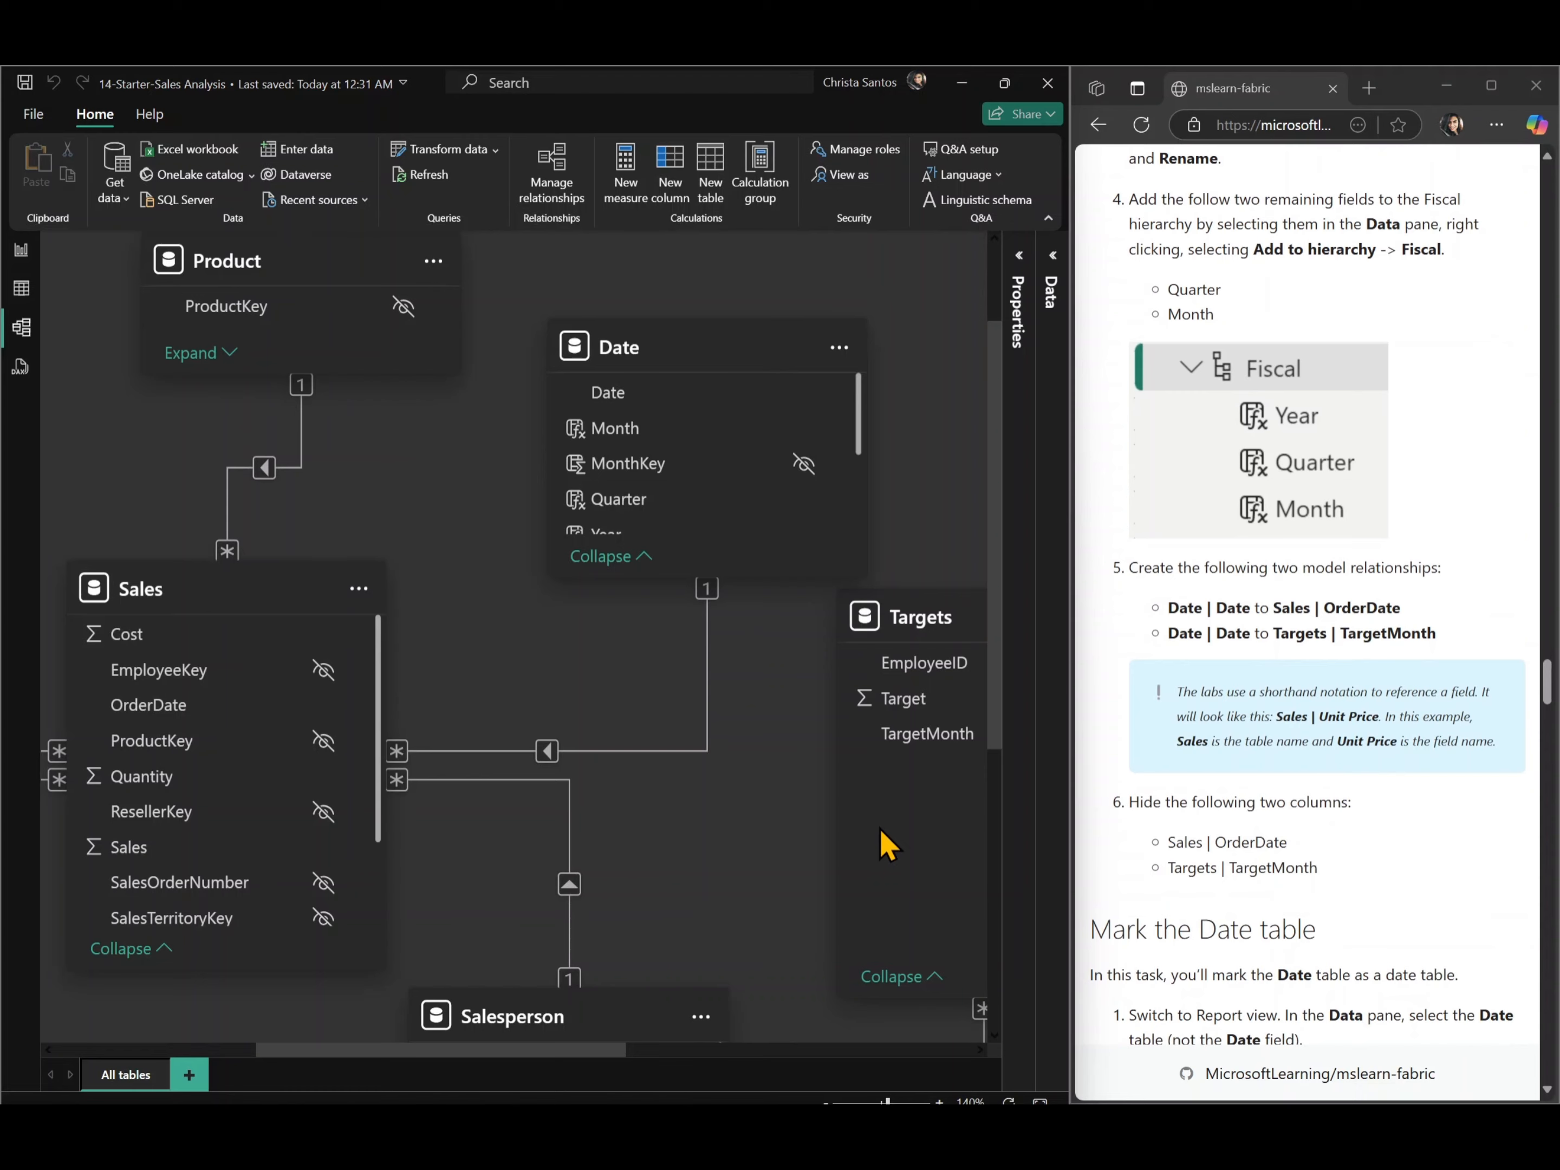
pyautogui.hscroll(4, 886, 843)
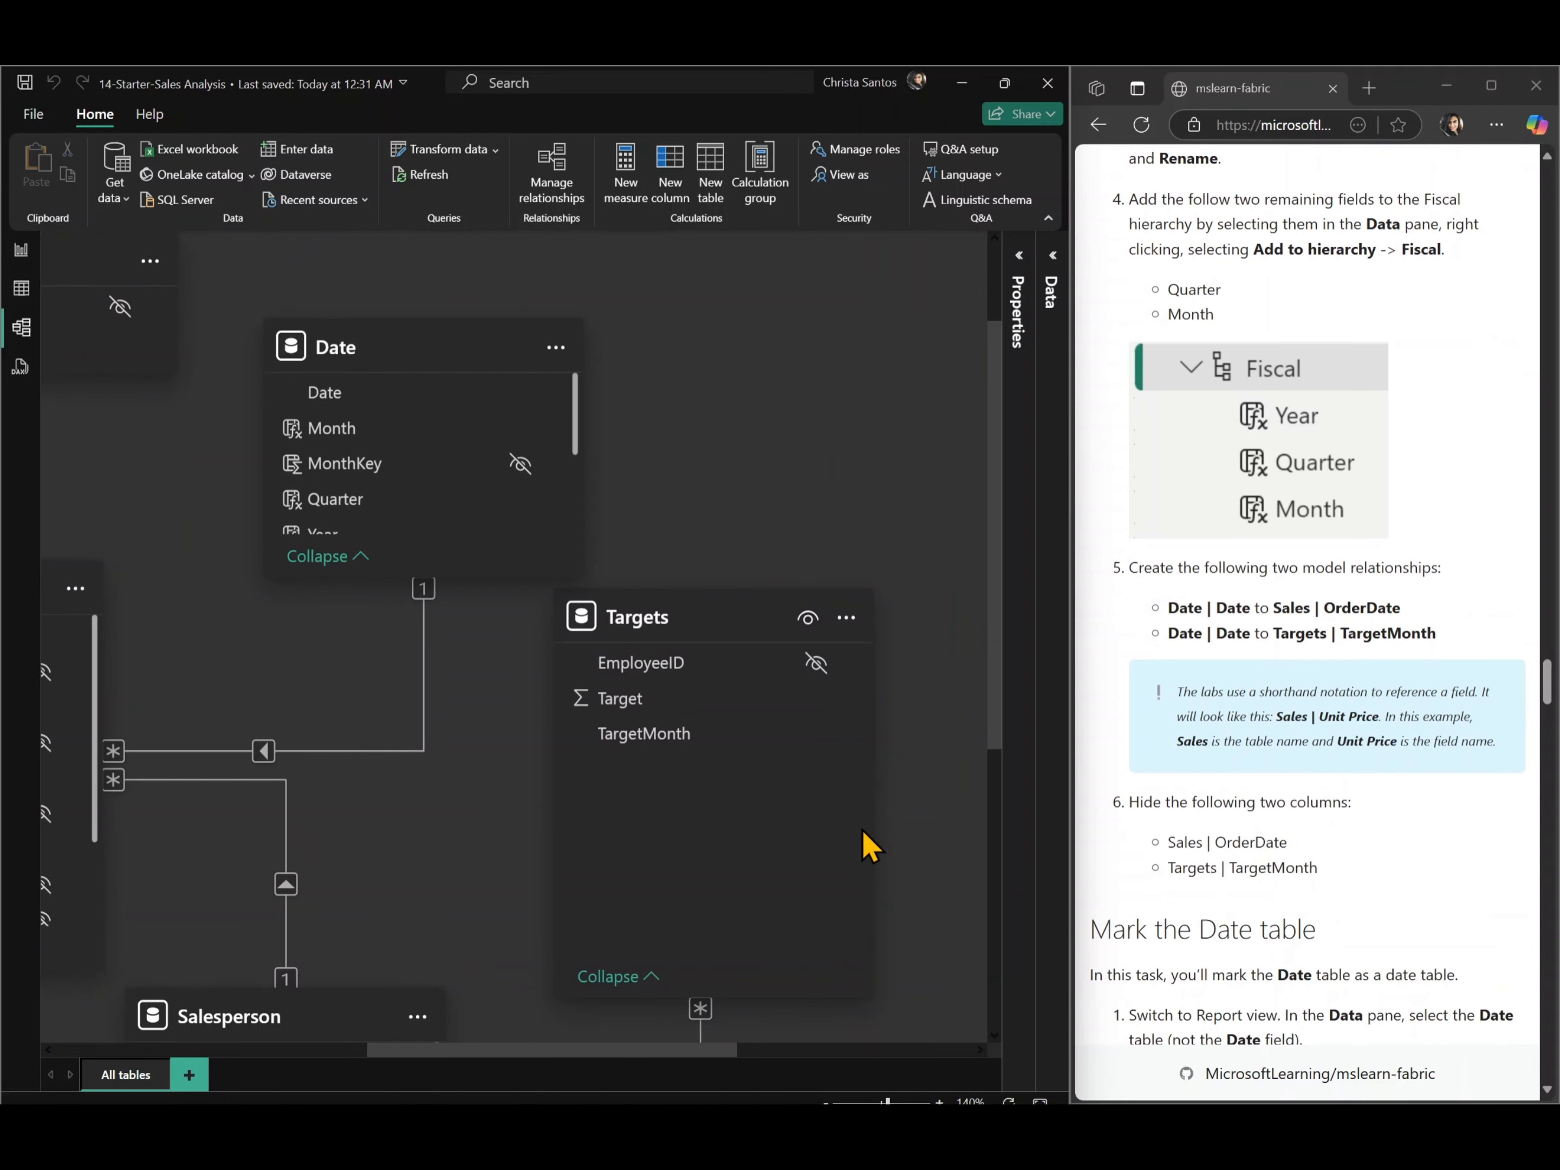
pyautogui.moveTo(390, 408); pyautogui.dragTo(634, 732)
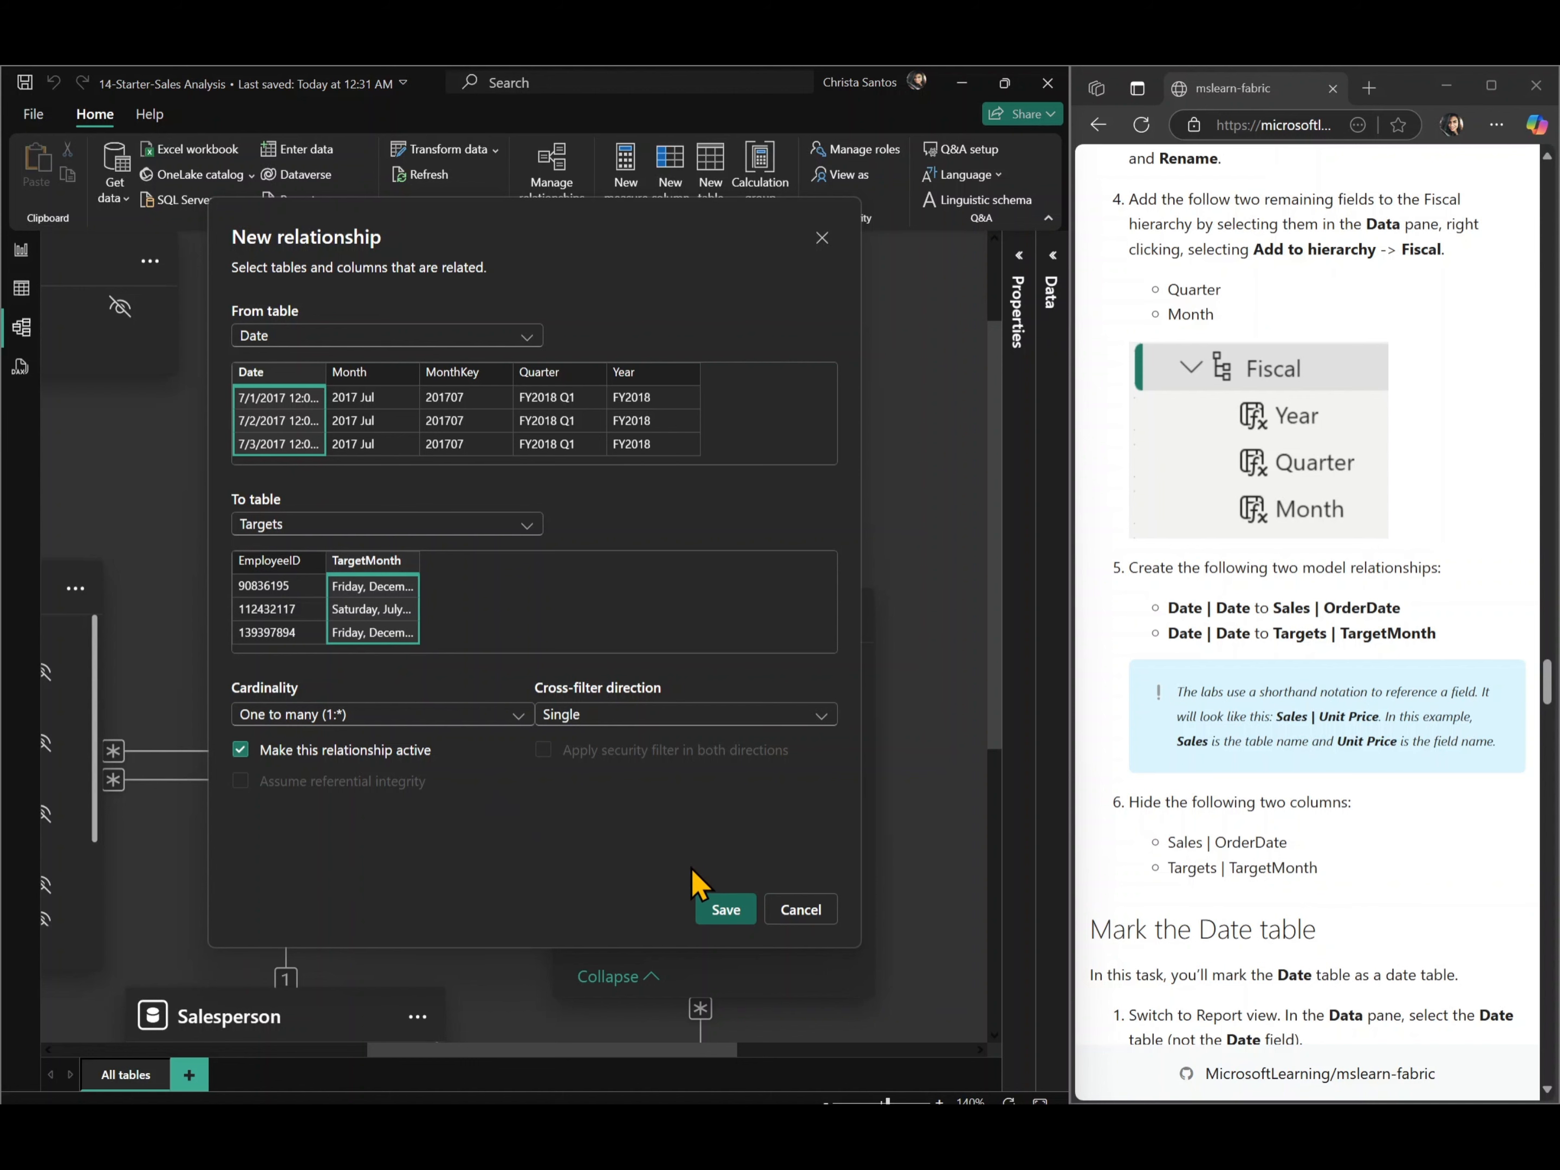
pyautogui.click(719, 912)
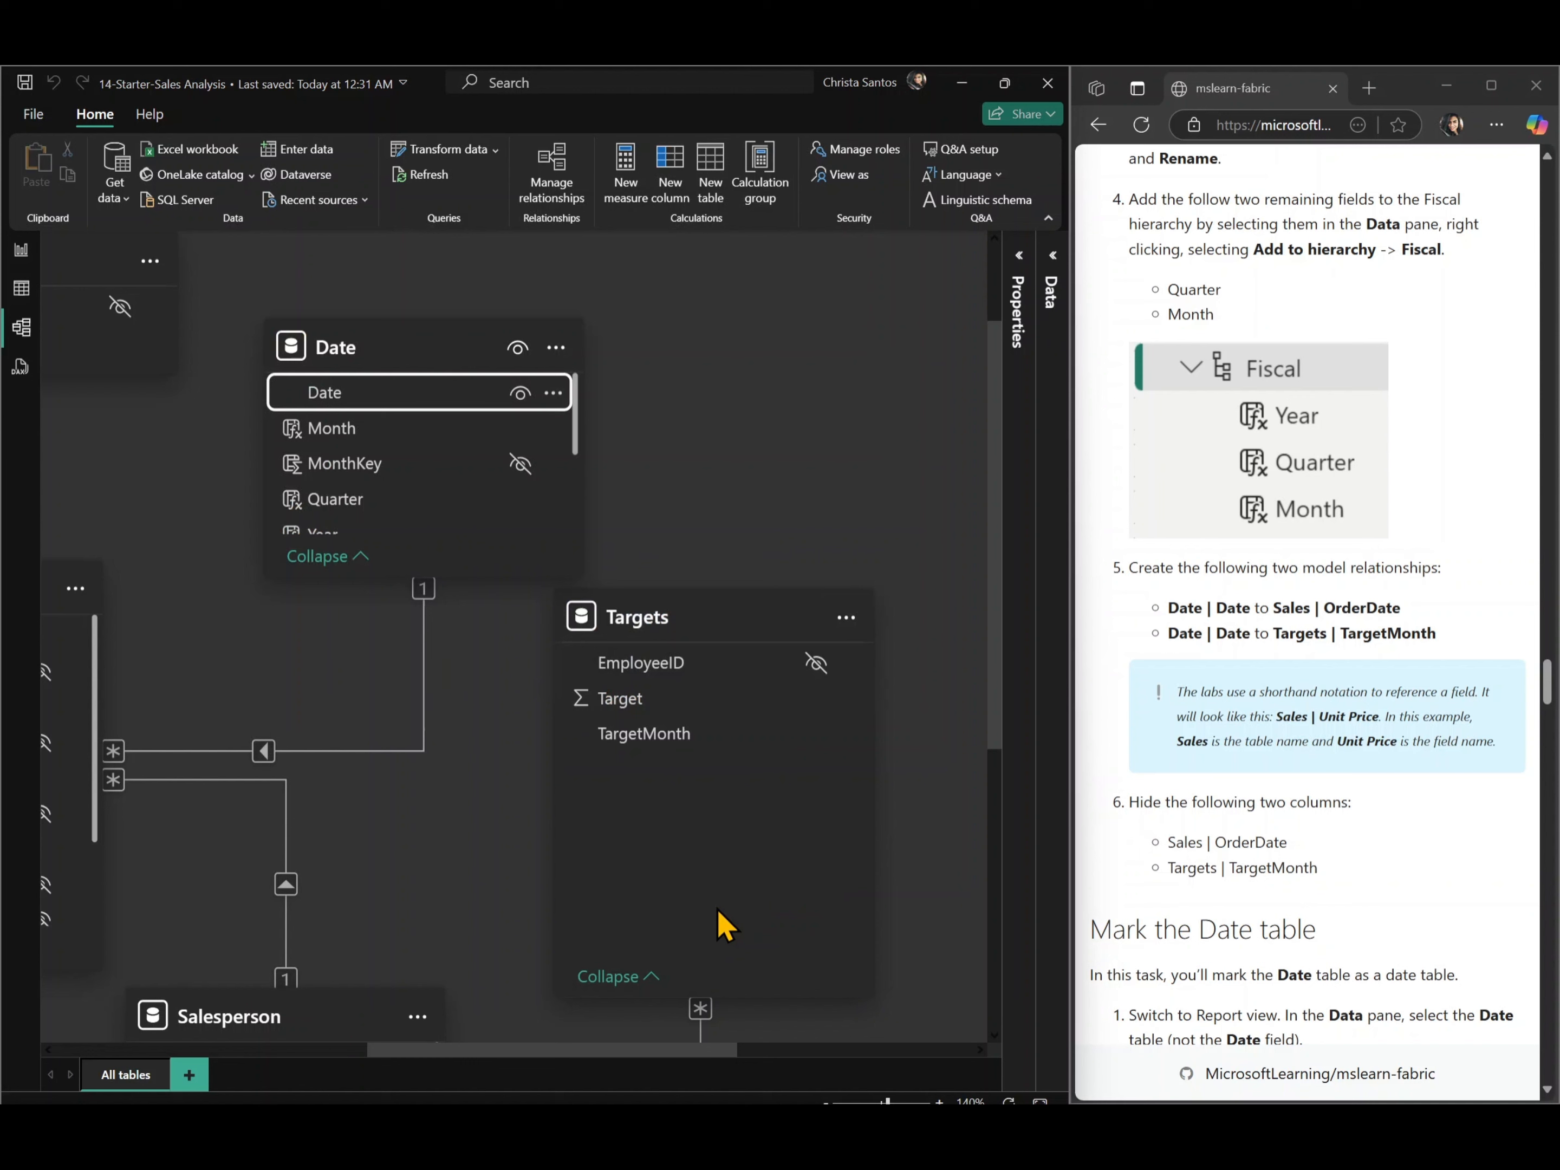
pyautogui.click(423, 873)
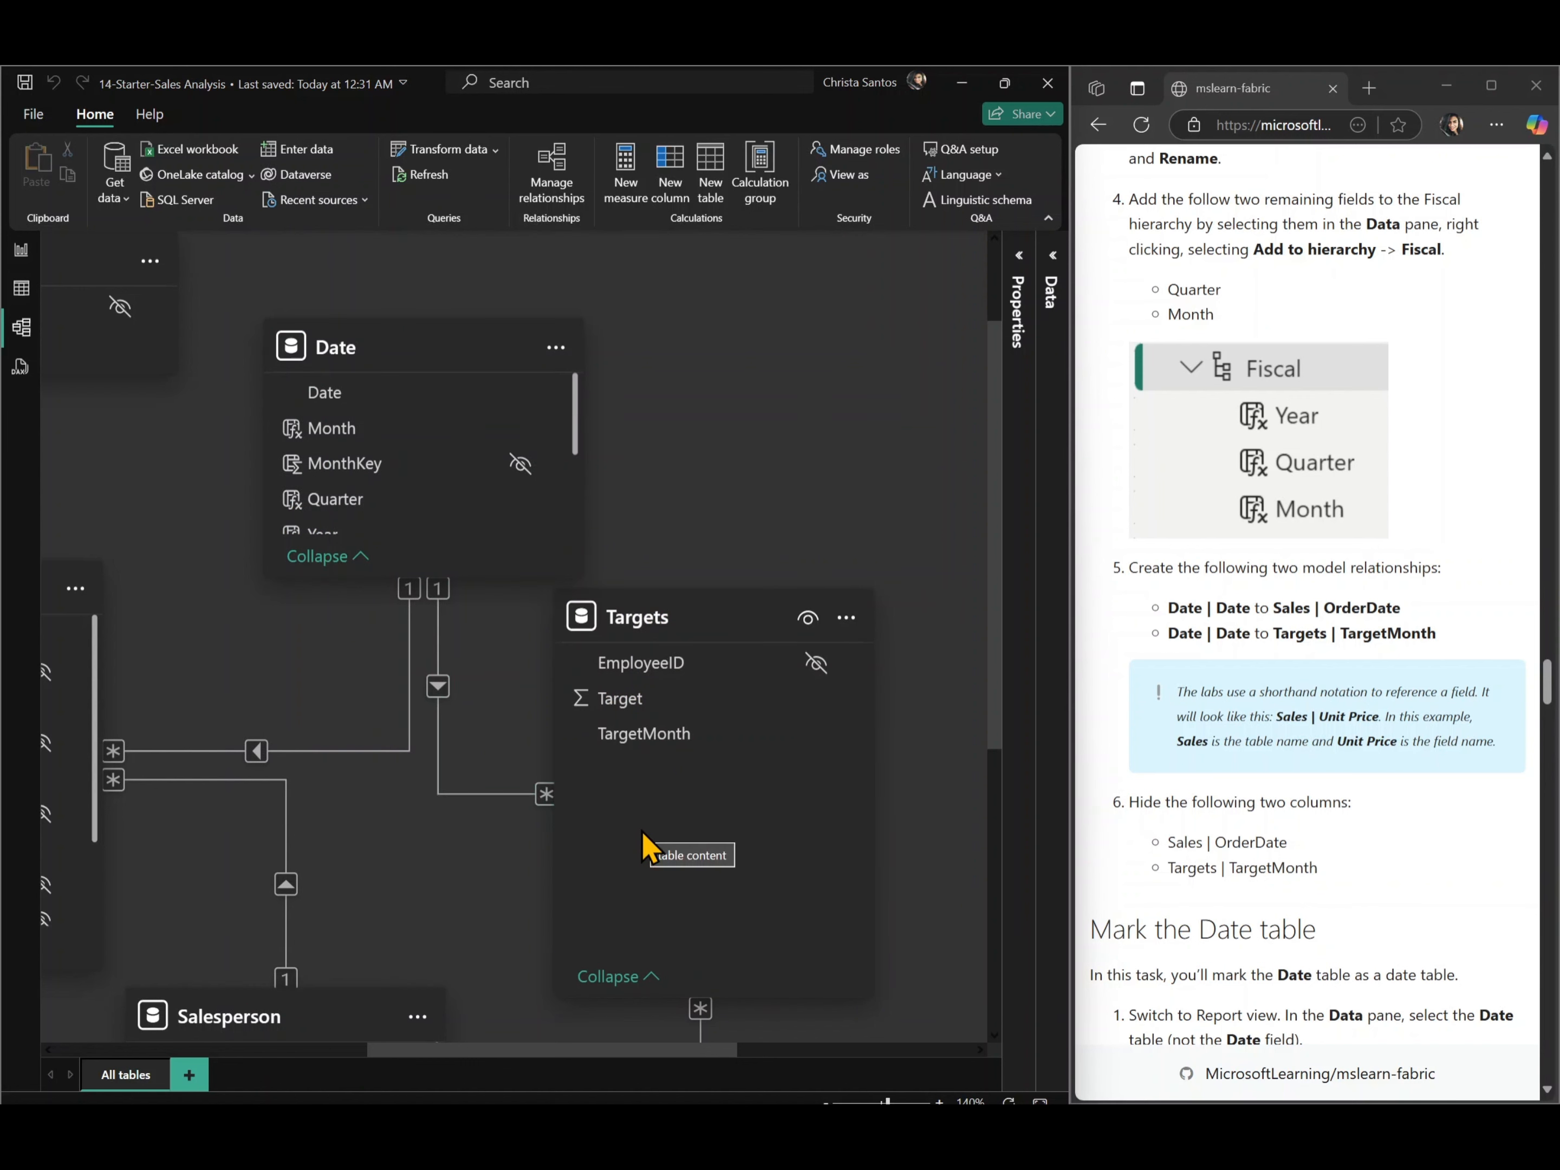
# - Hide the OrderDate column of Sales and the TargetMonth column of Targets in report view
pyautogui.hscroll(-5, 641, 843)
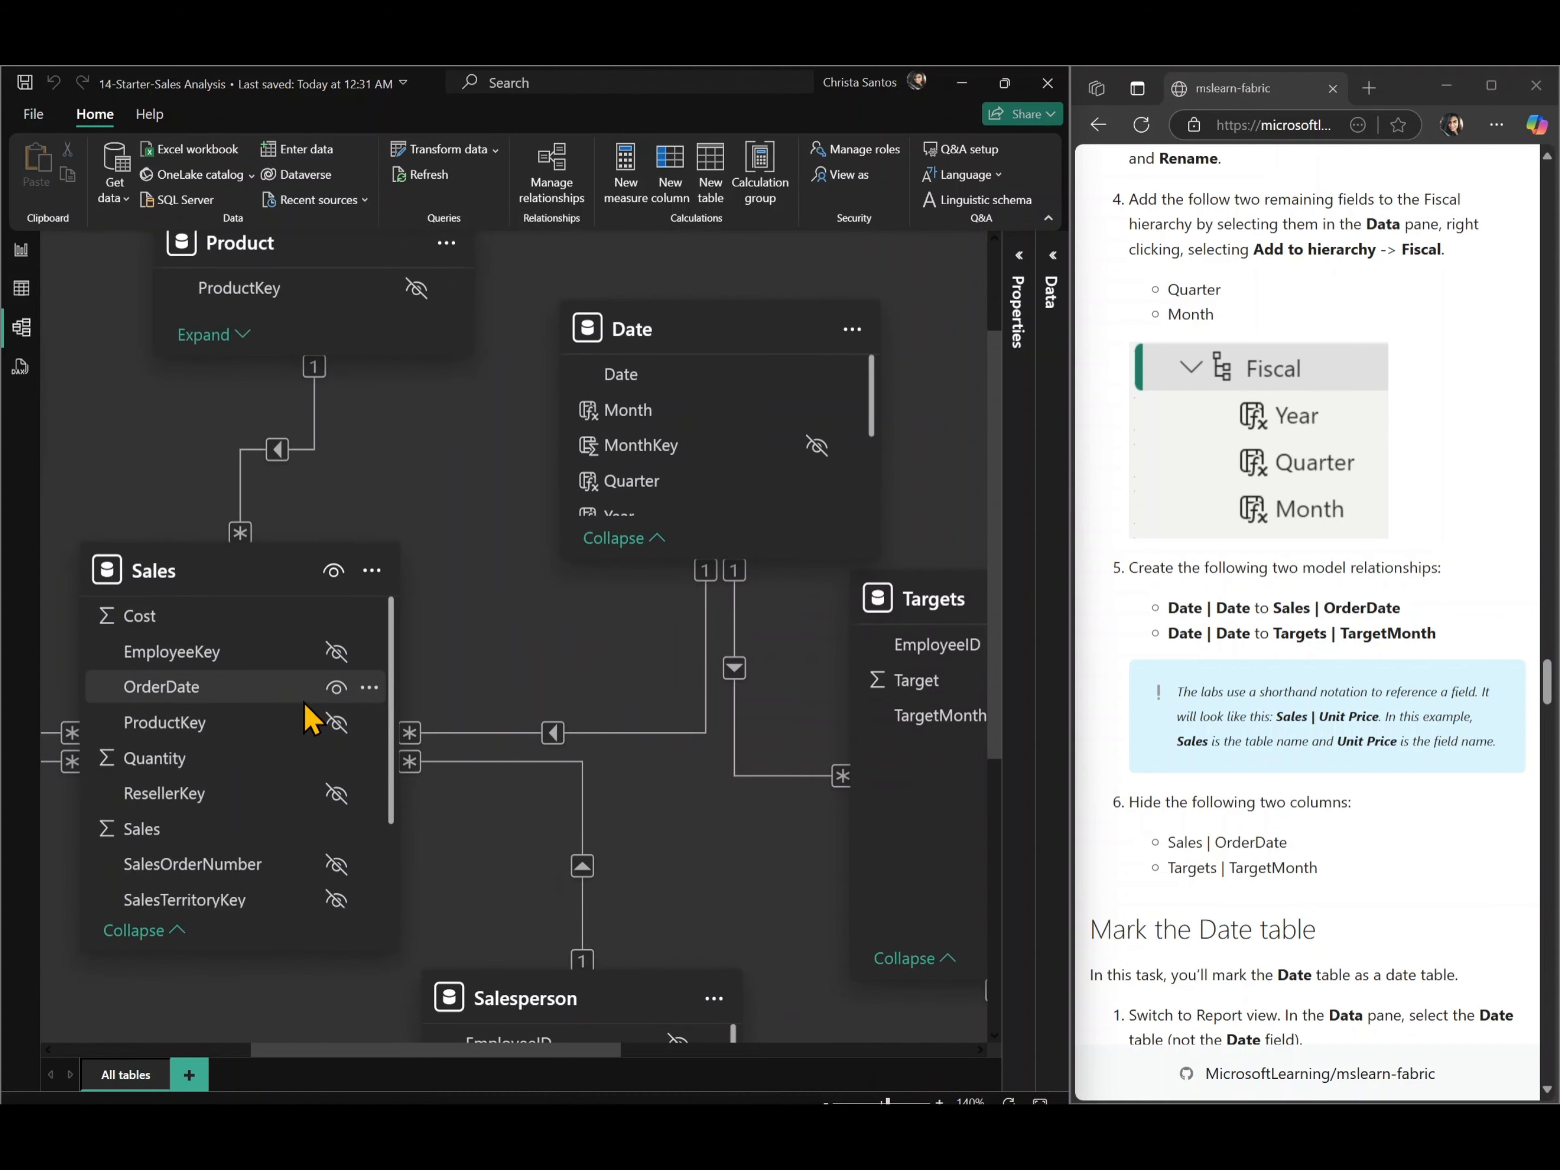
pyautogui.click(334, 688)
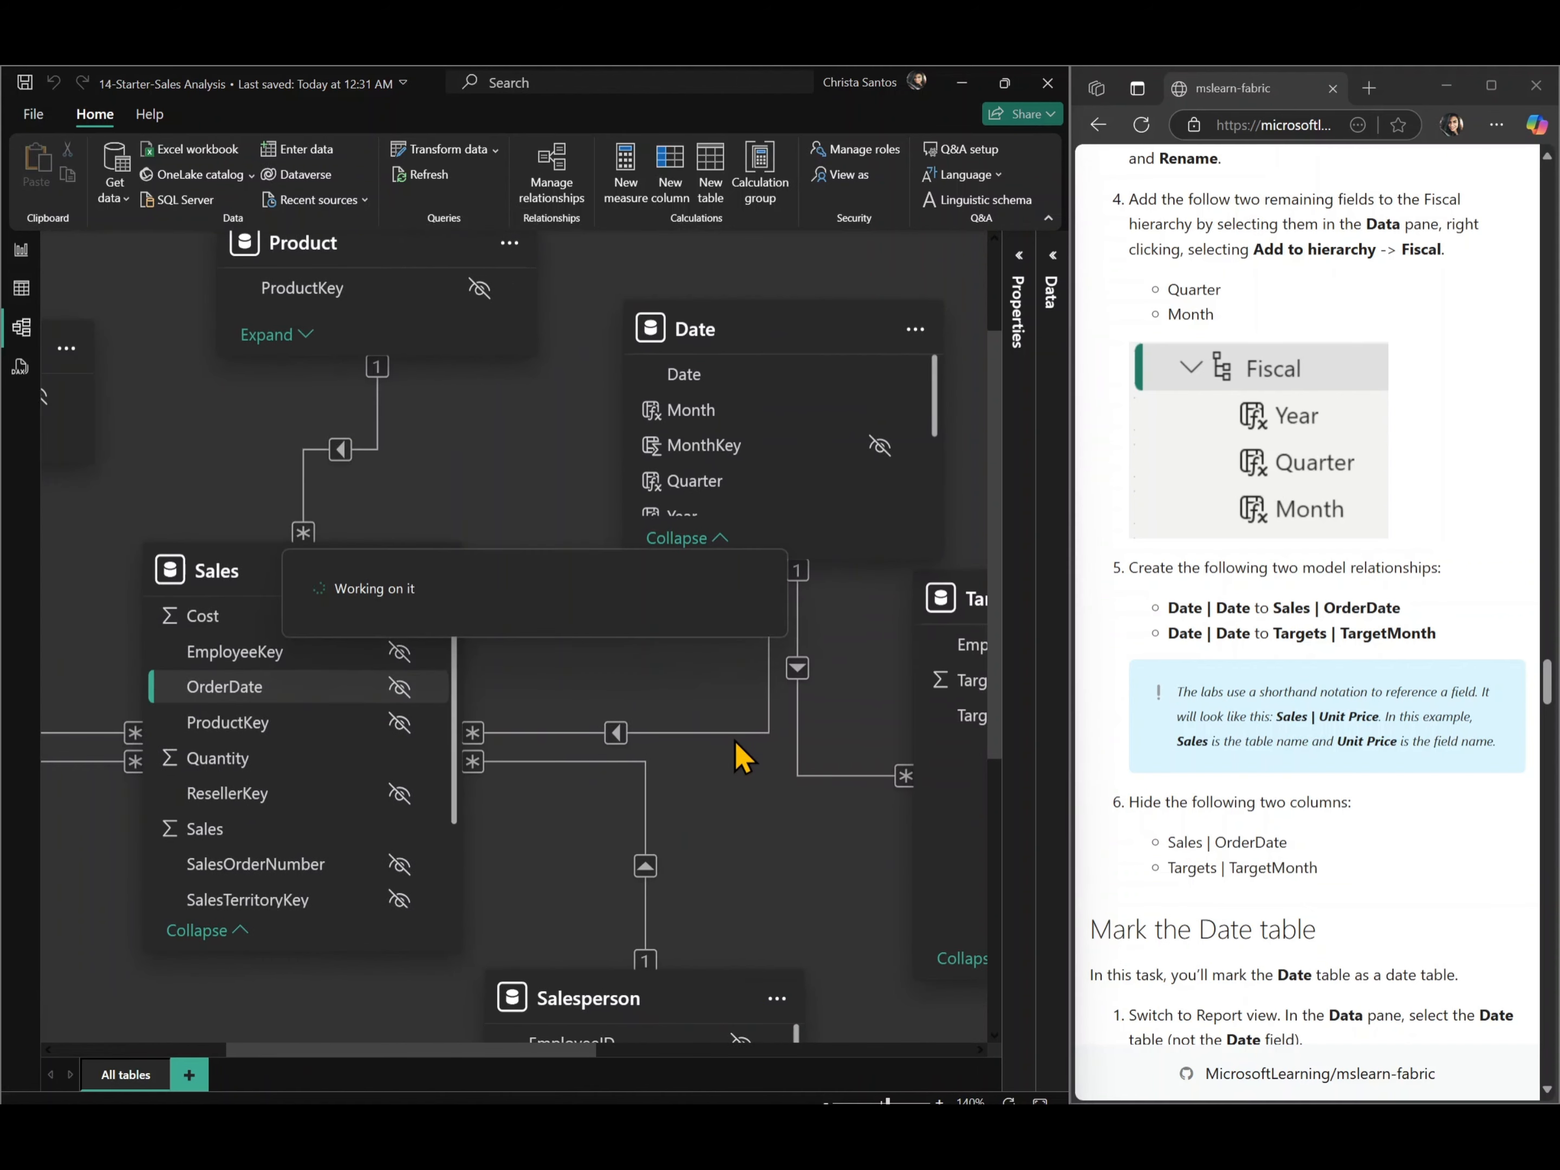
pyautogui.hscroll(5, 736, 755)
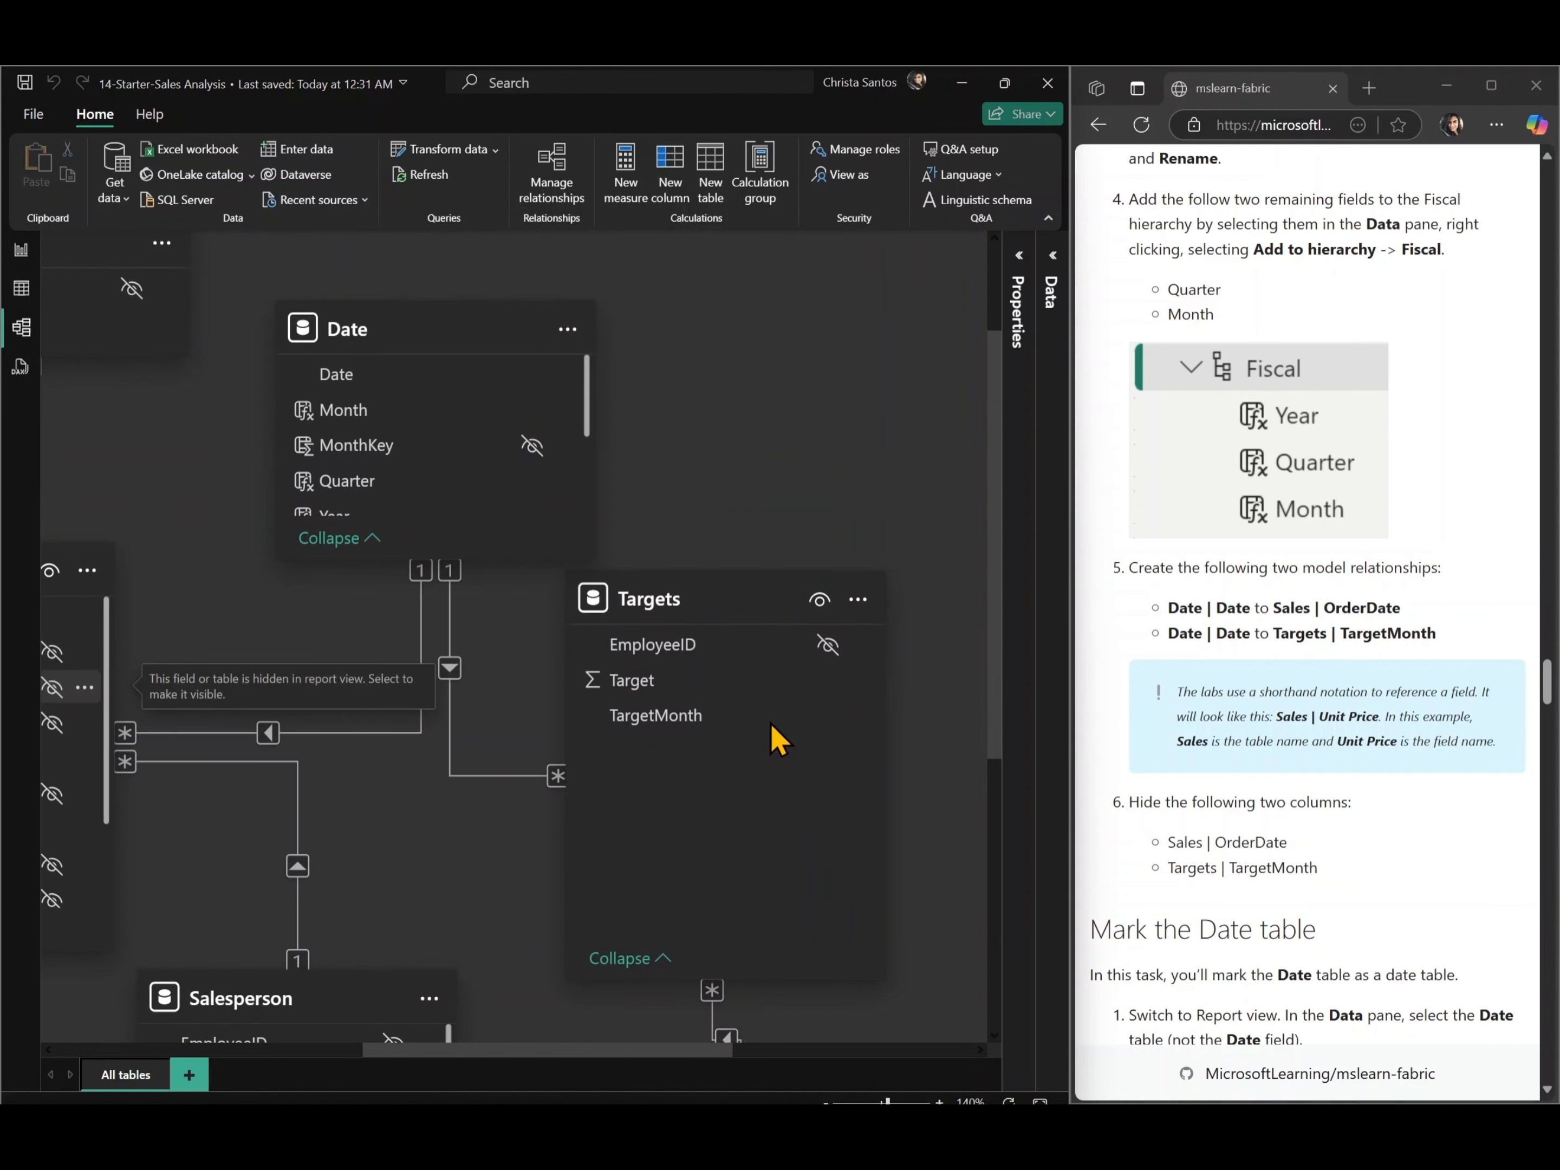
pyautogui.click(829, 717)
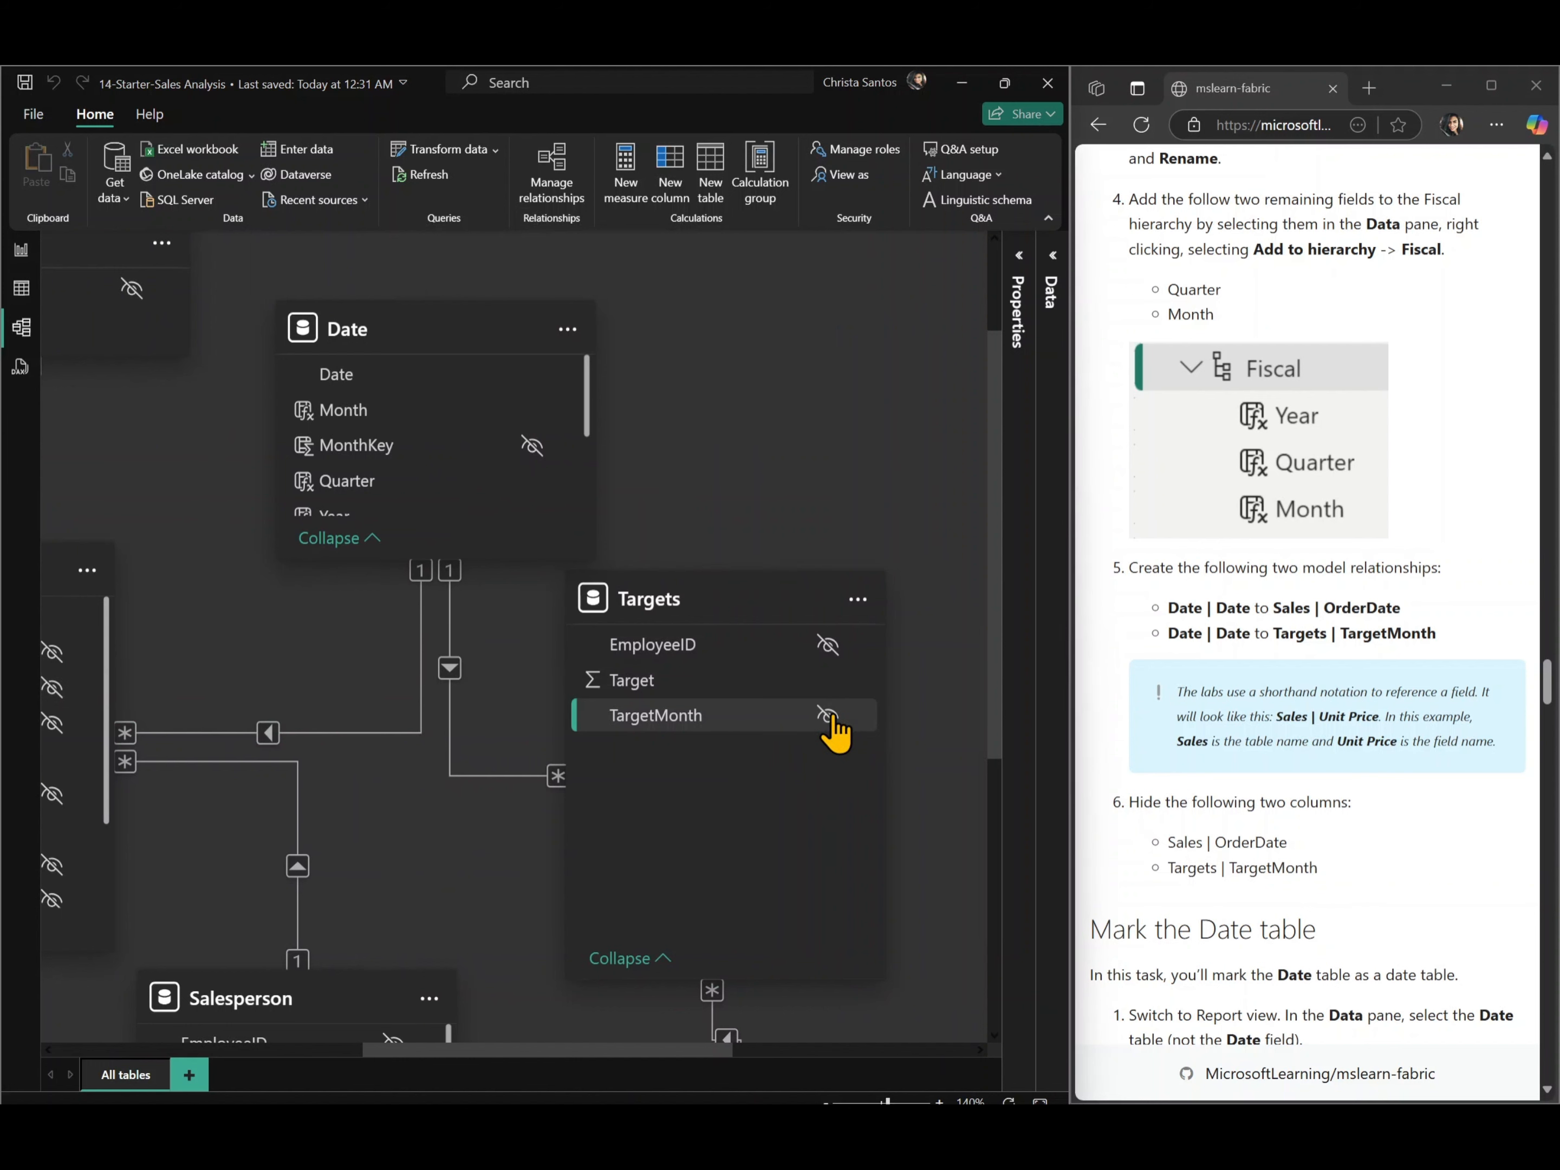
# - Review the Date table's relationships in the model diagram and read the lab's instructions for marking the Date table
pyautogui.hscroll(-3, 475, 794)
pyautogui.scroll(-1, 476, 795)
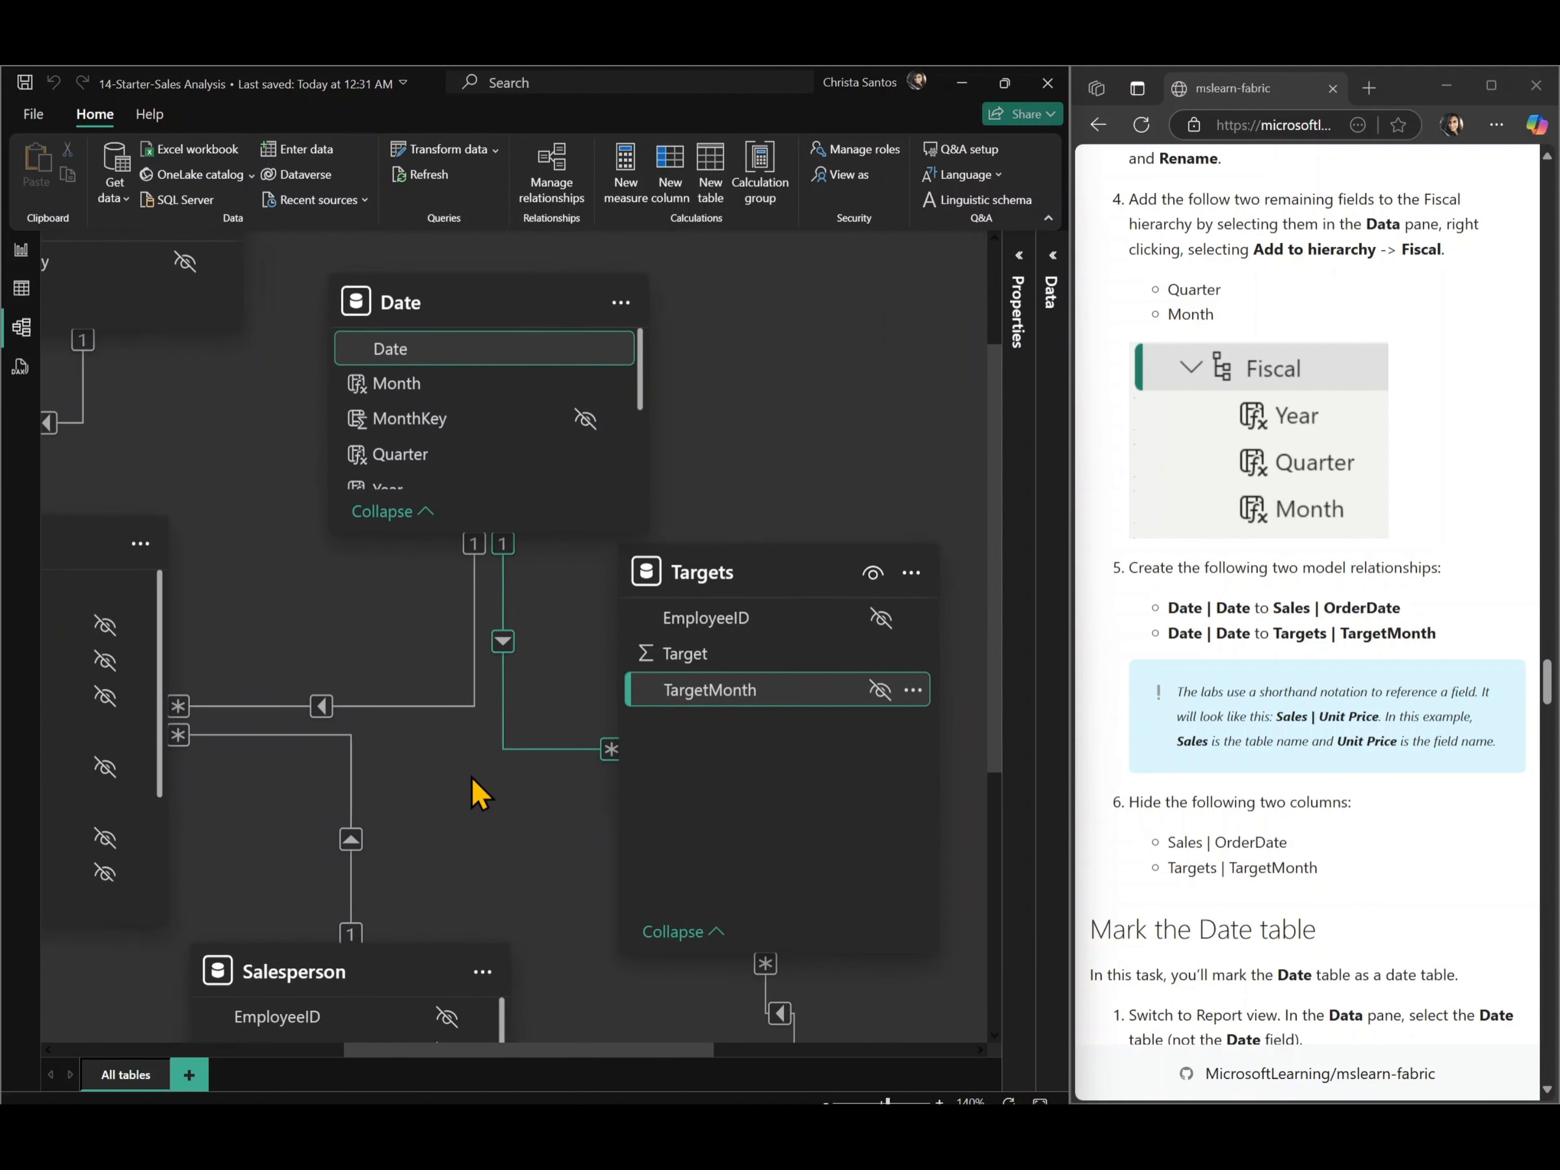
pyautogui.hscroll(-1, 476, 793)
pyautogui.scroll(3, 476, 794)
pyautogui.hscroll(2, 476, 793)
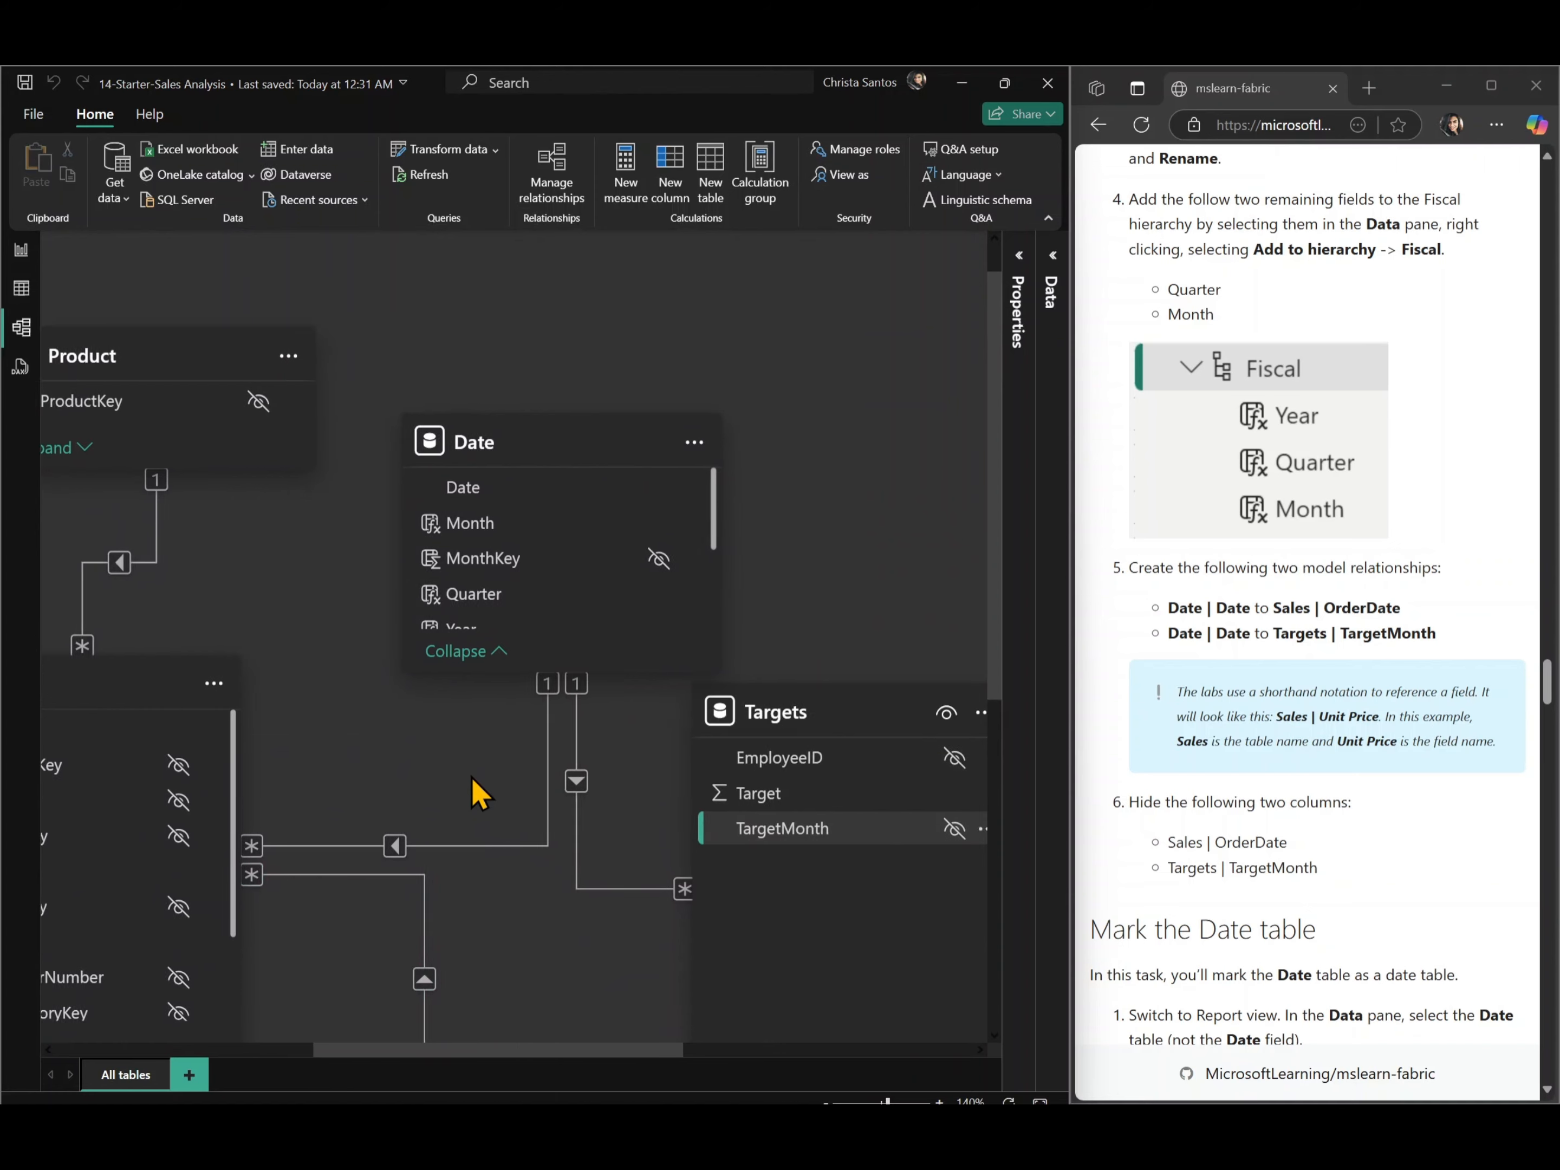
pyautogui.scroll(-8, 1154, 747)
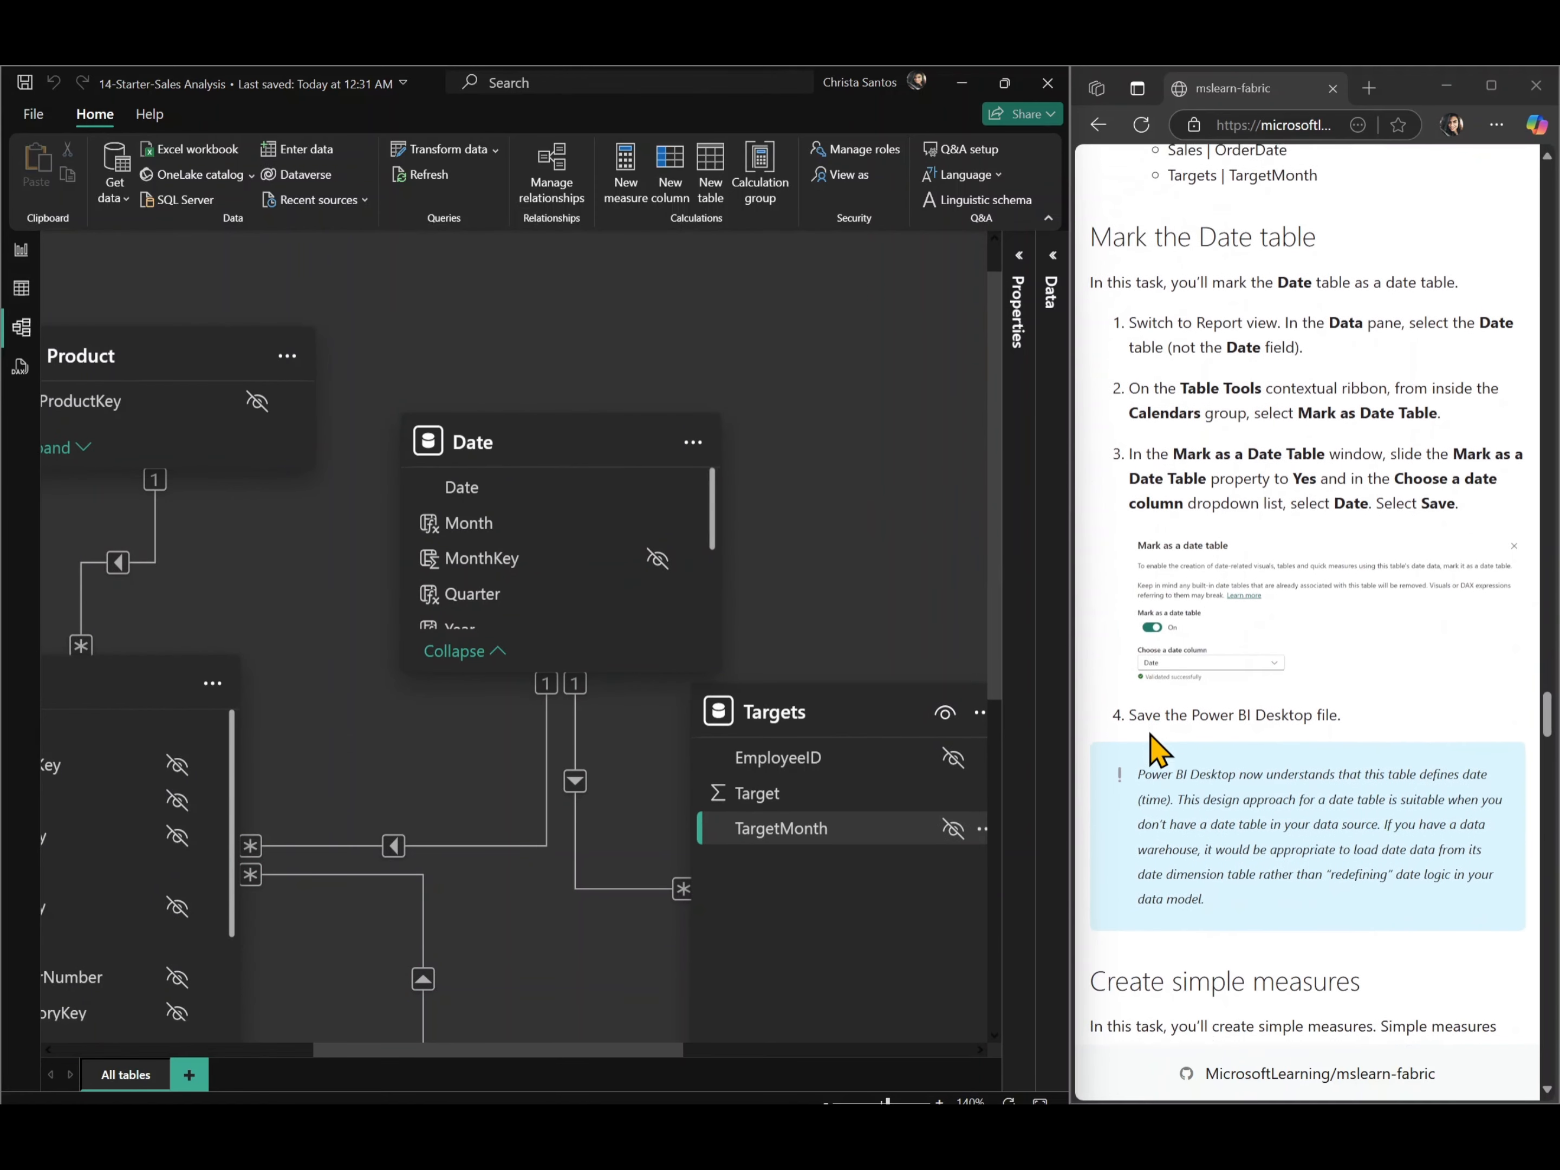
# - Mark the Date table as a date table, using its Date column as the date column
pyautogui.click(694, 444)
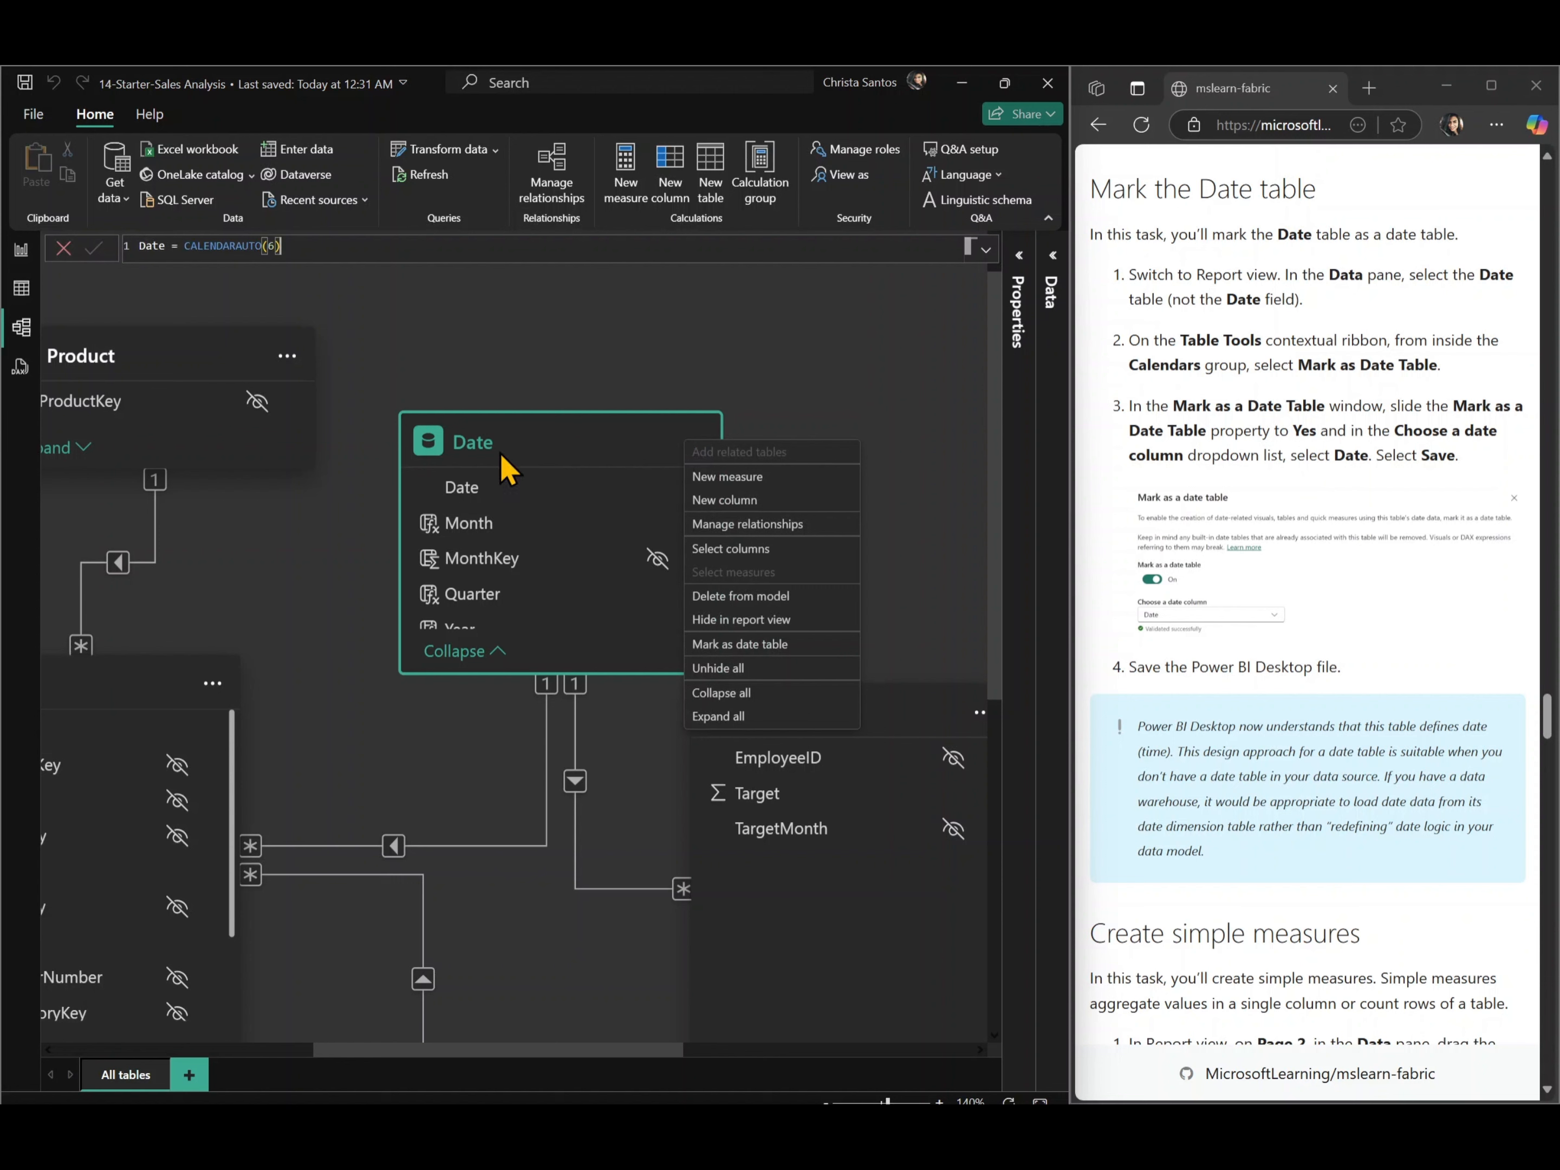
pyautogui.click(747, 646)
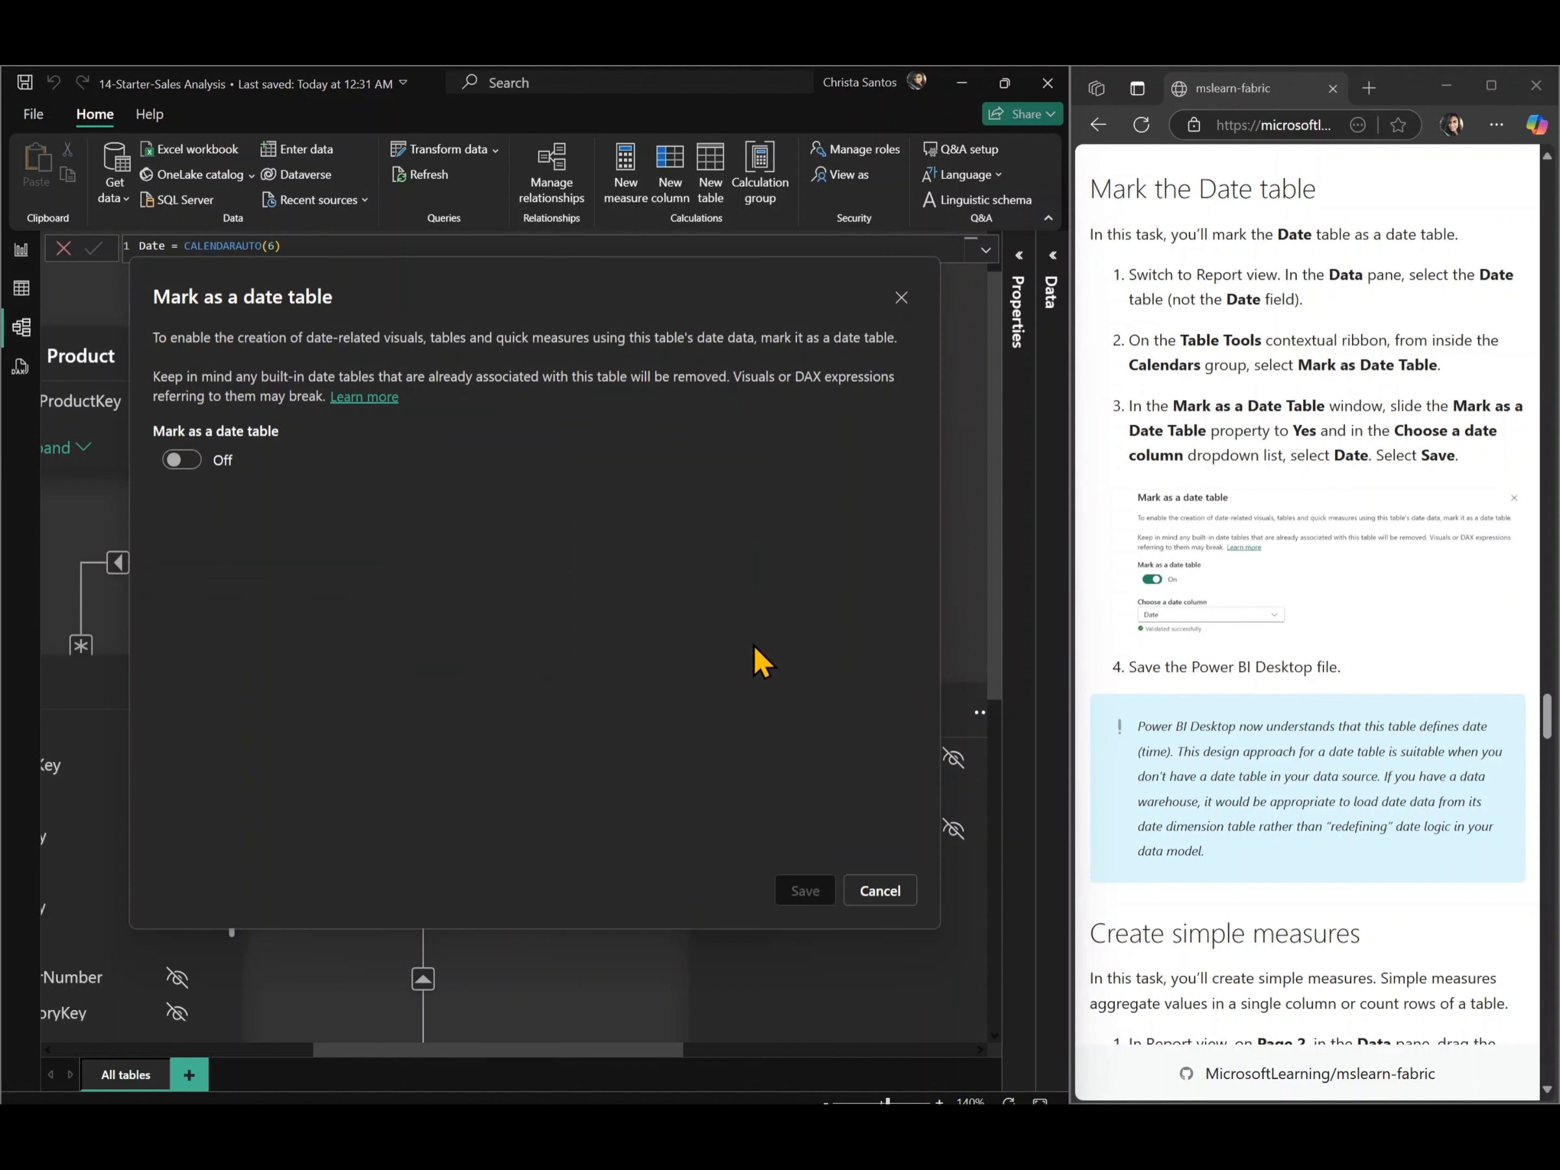
pyautogui.click(177, 460)
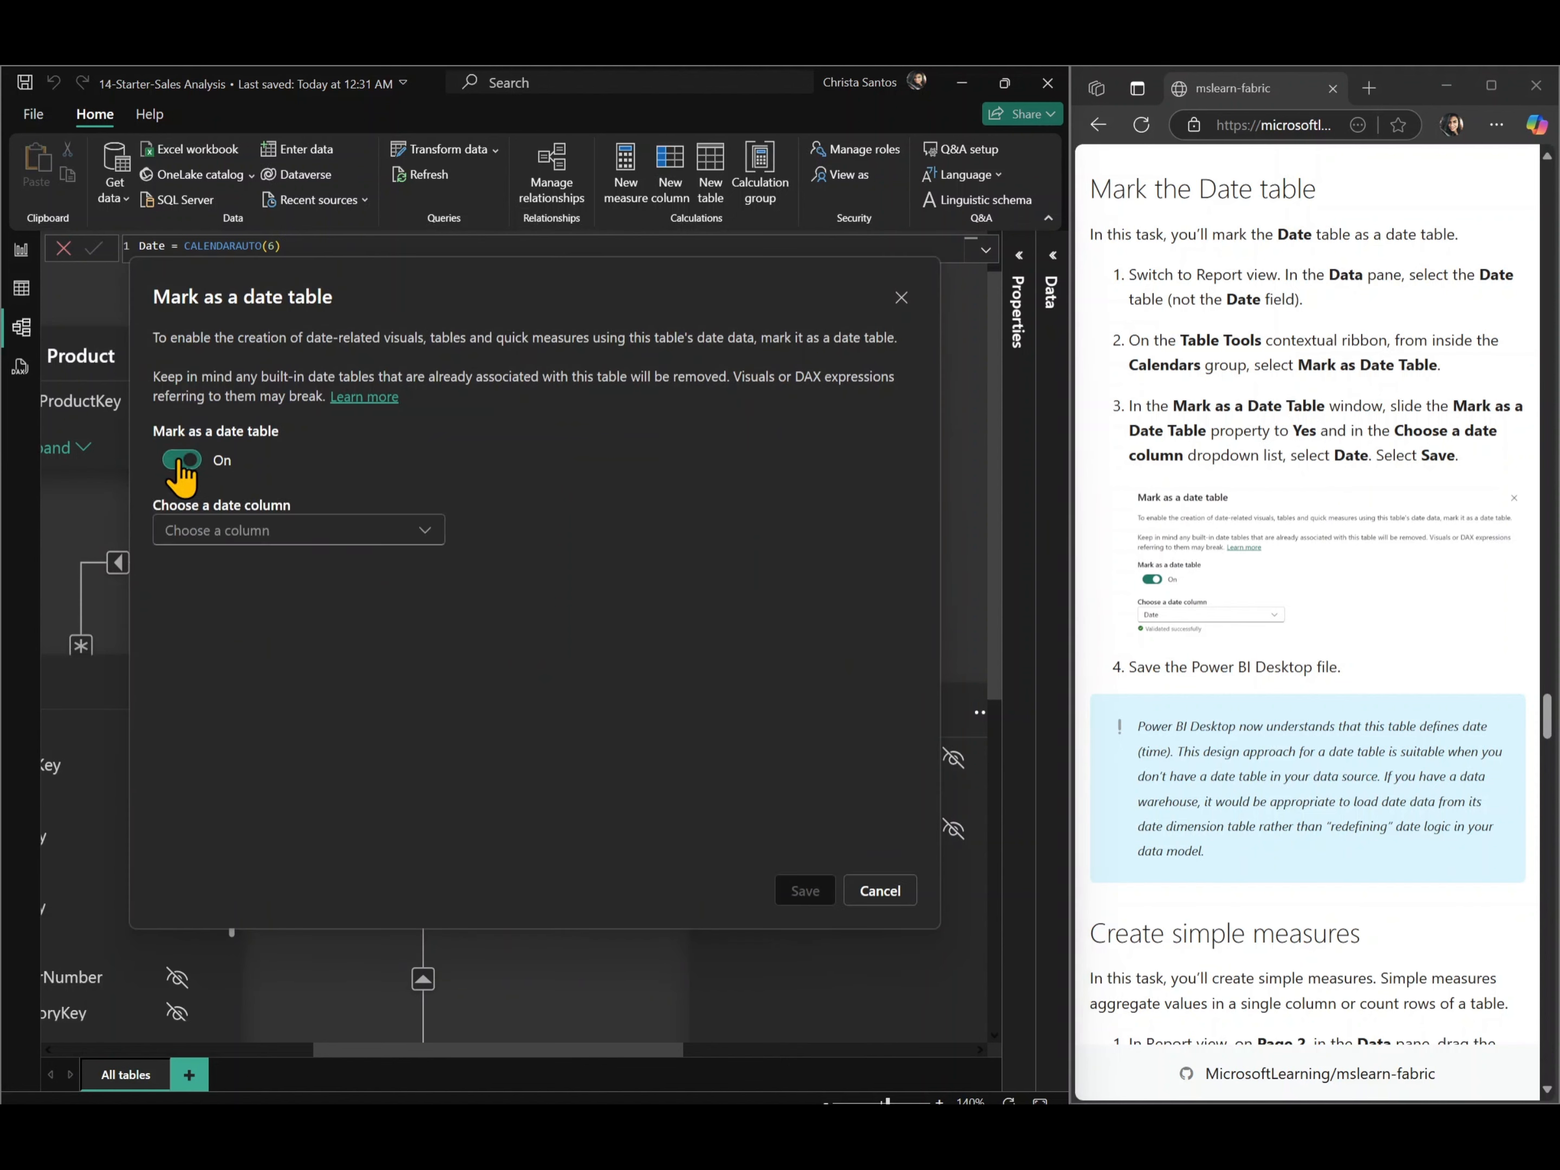
pyautogui.click(258, 539)
pyautogui.click(256, 564)
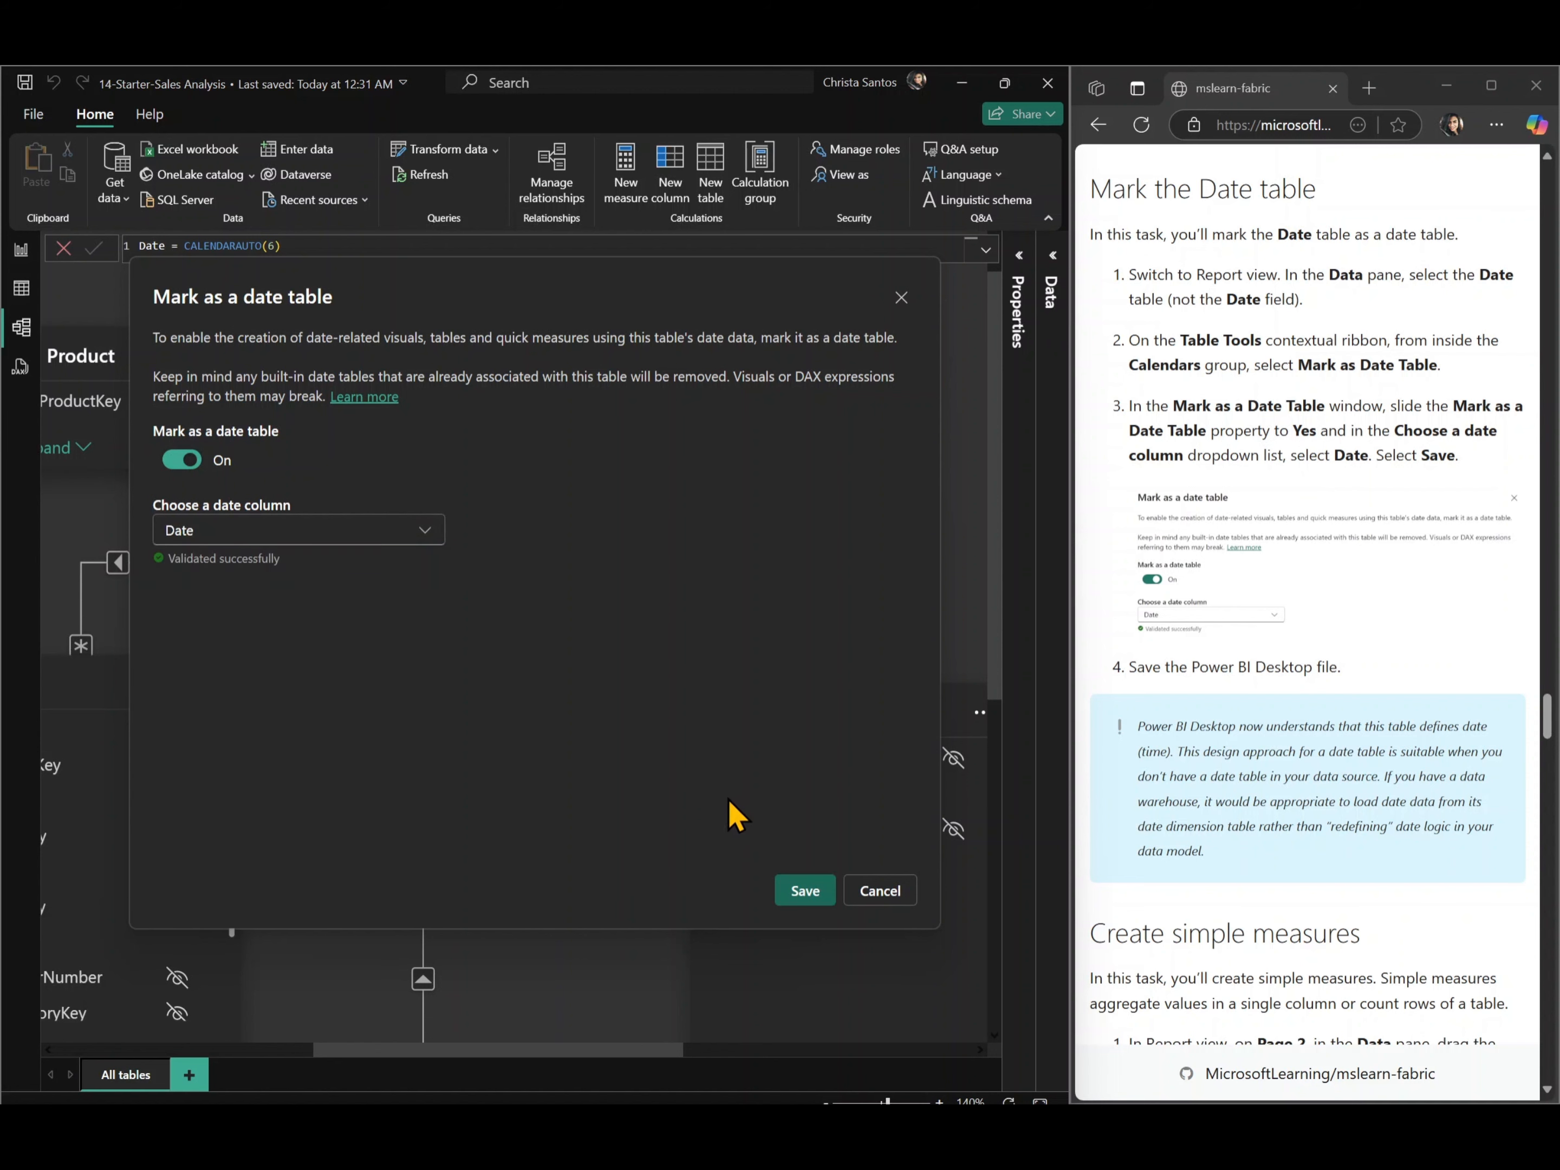
pyautogui.click(820, 898)
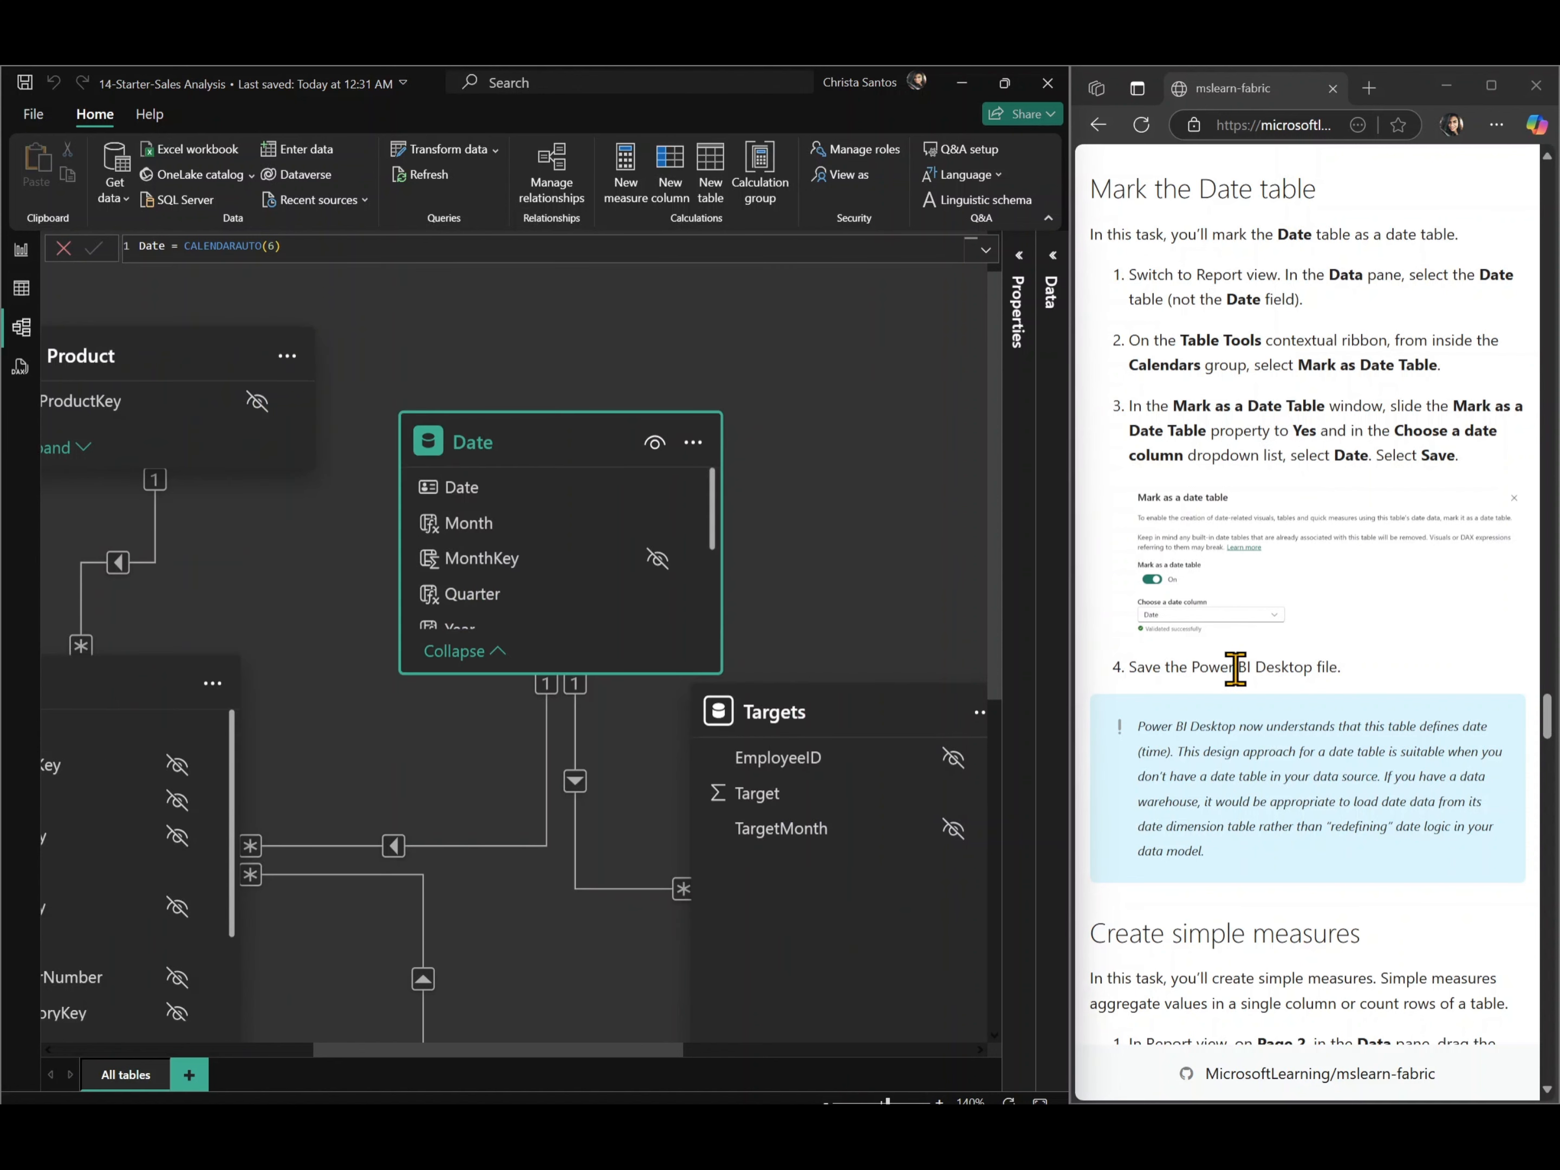
# - Read the lab's introduction to creating simple measures and view the whole model diagram with all its tables
pyautogui.scroll(-2, 1235, 668)
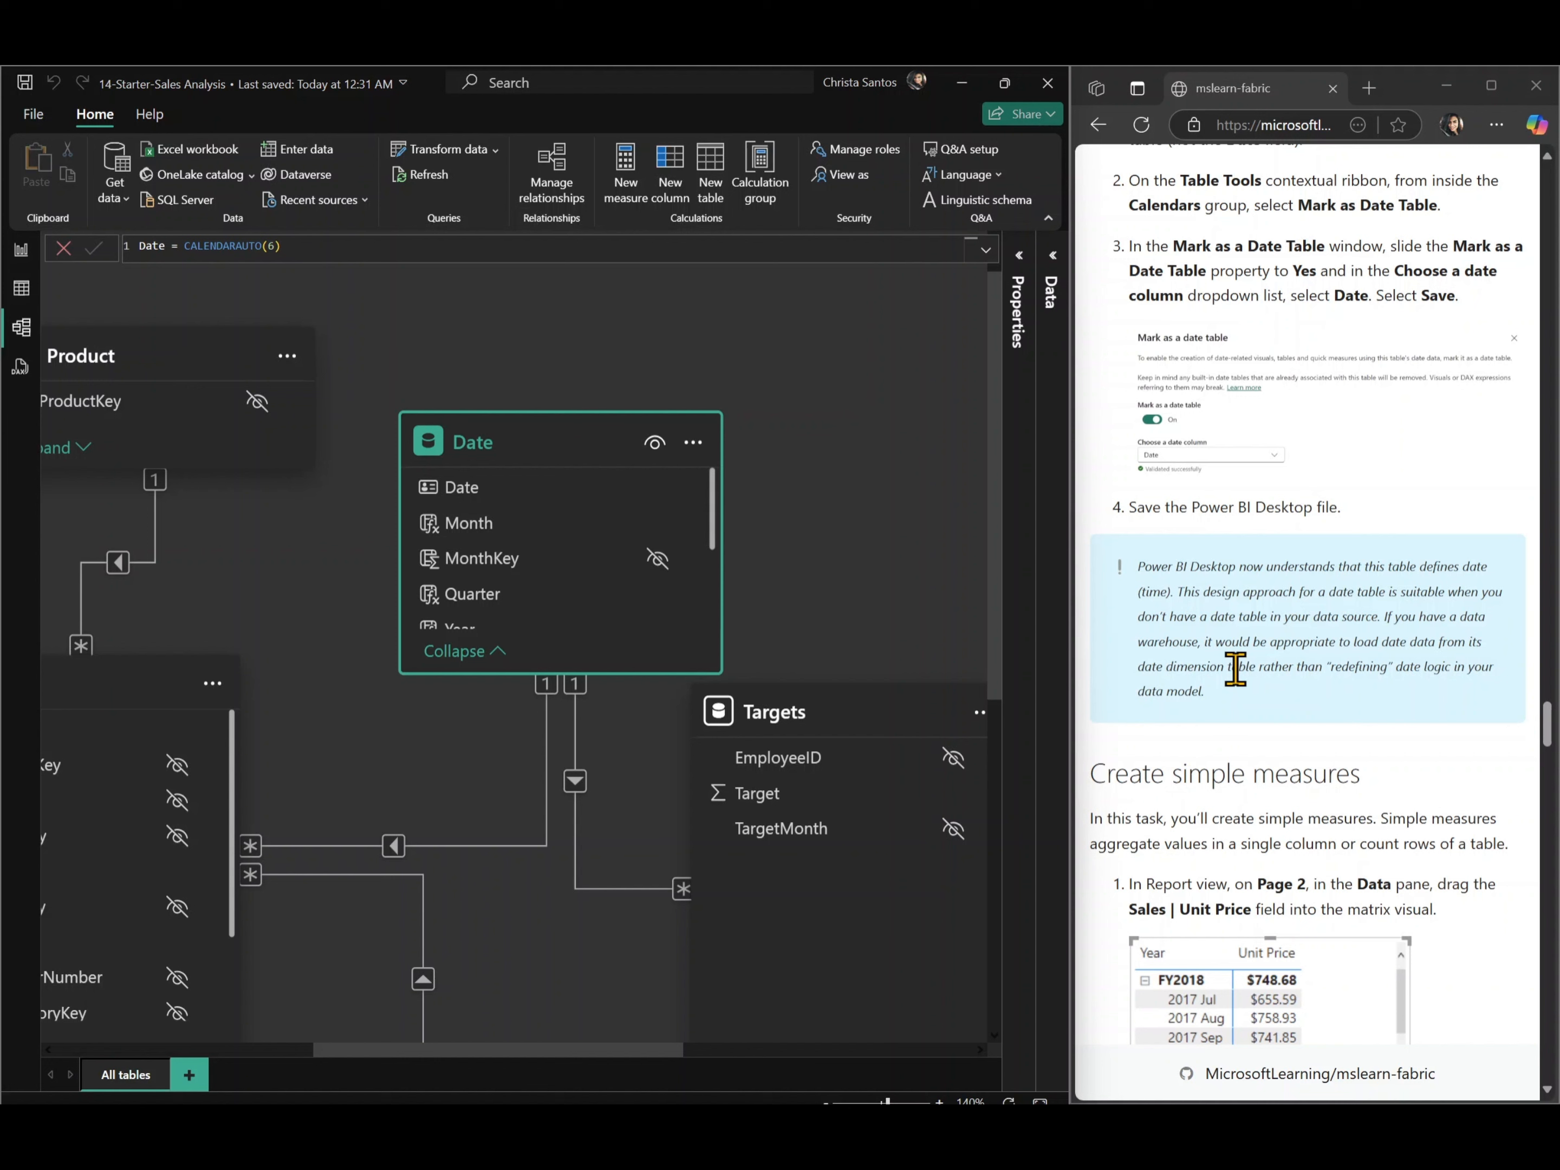
pyautogui.scroll(-1, 1236, 668)
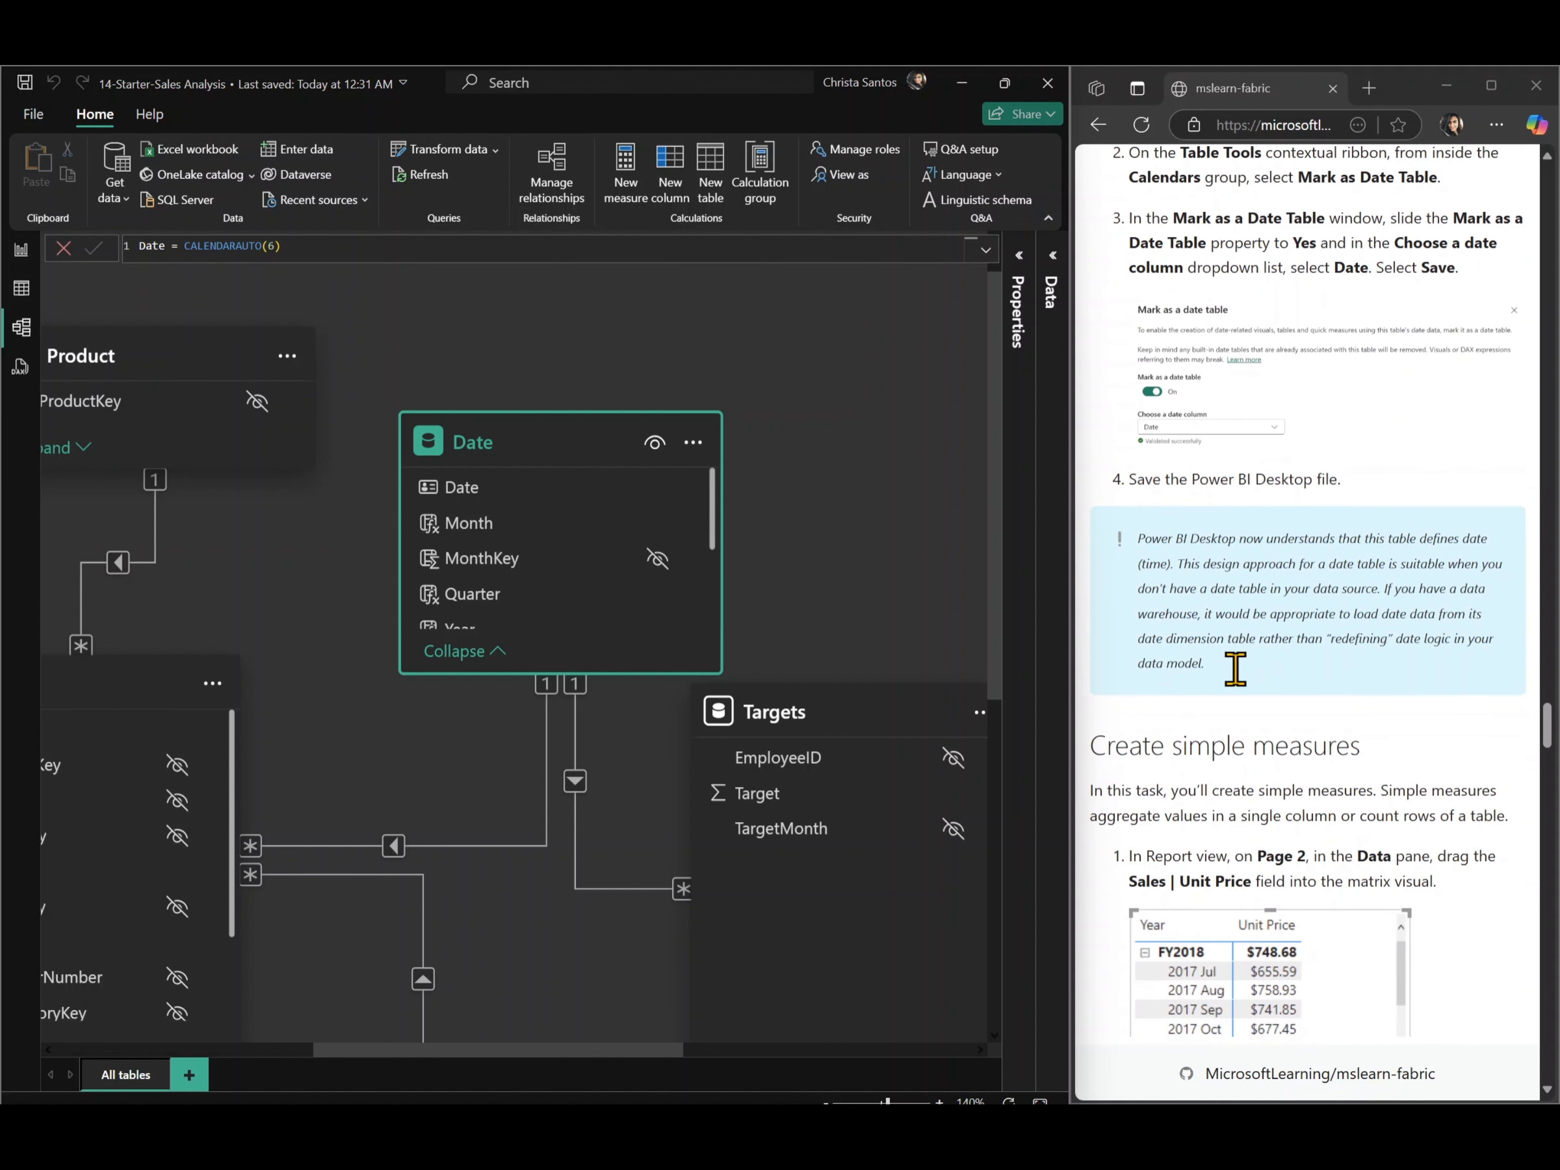
pyautogui.scroll(-1, 1235, 668)
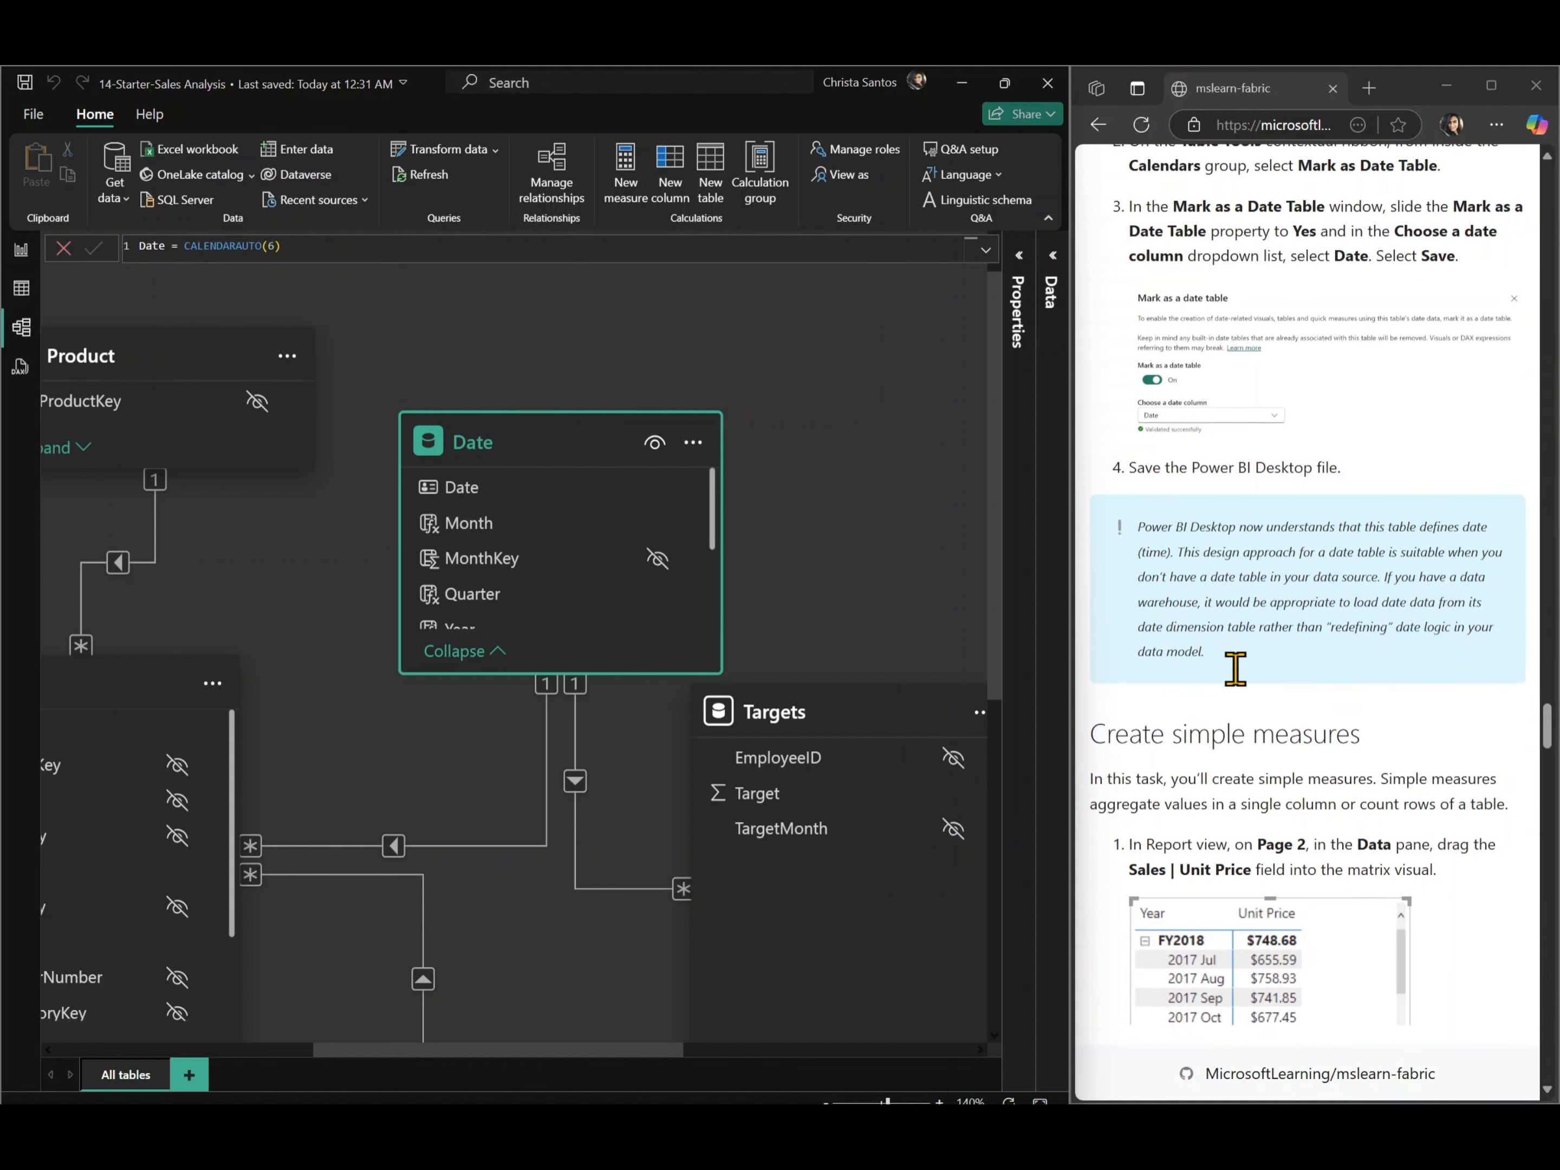
pyautogui.scroll(-2, 1235, 668)
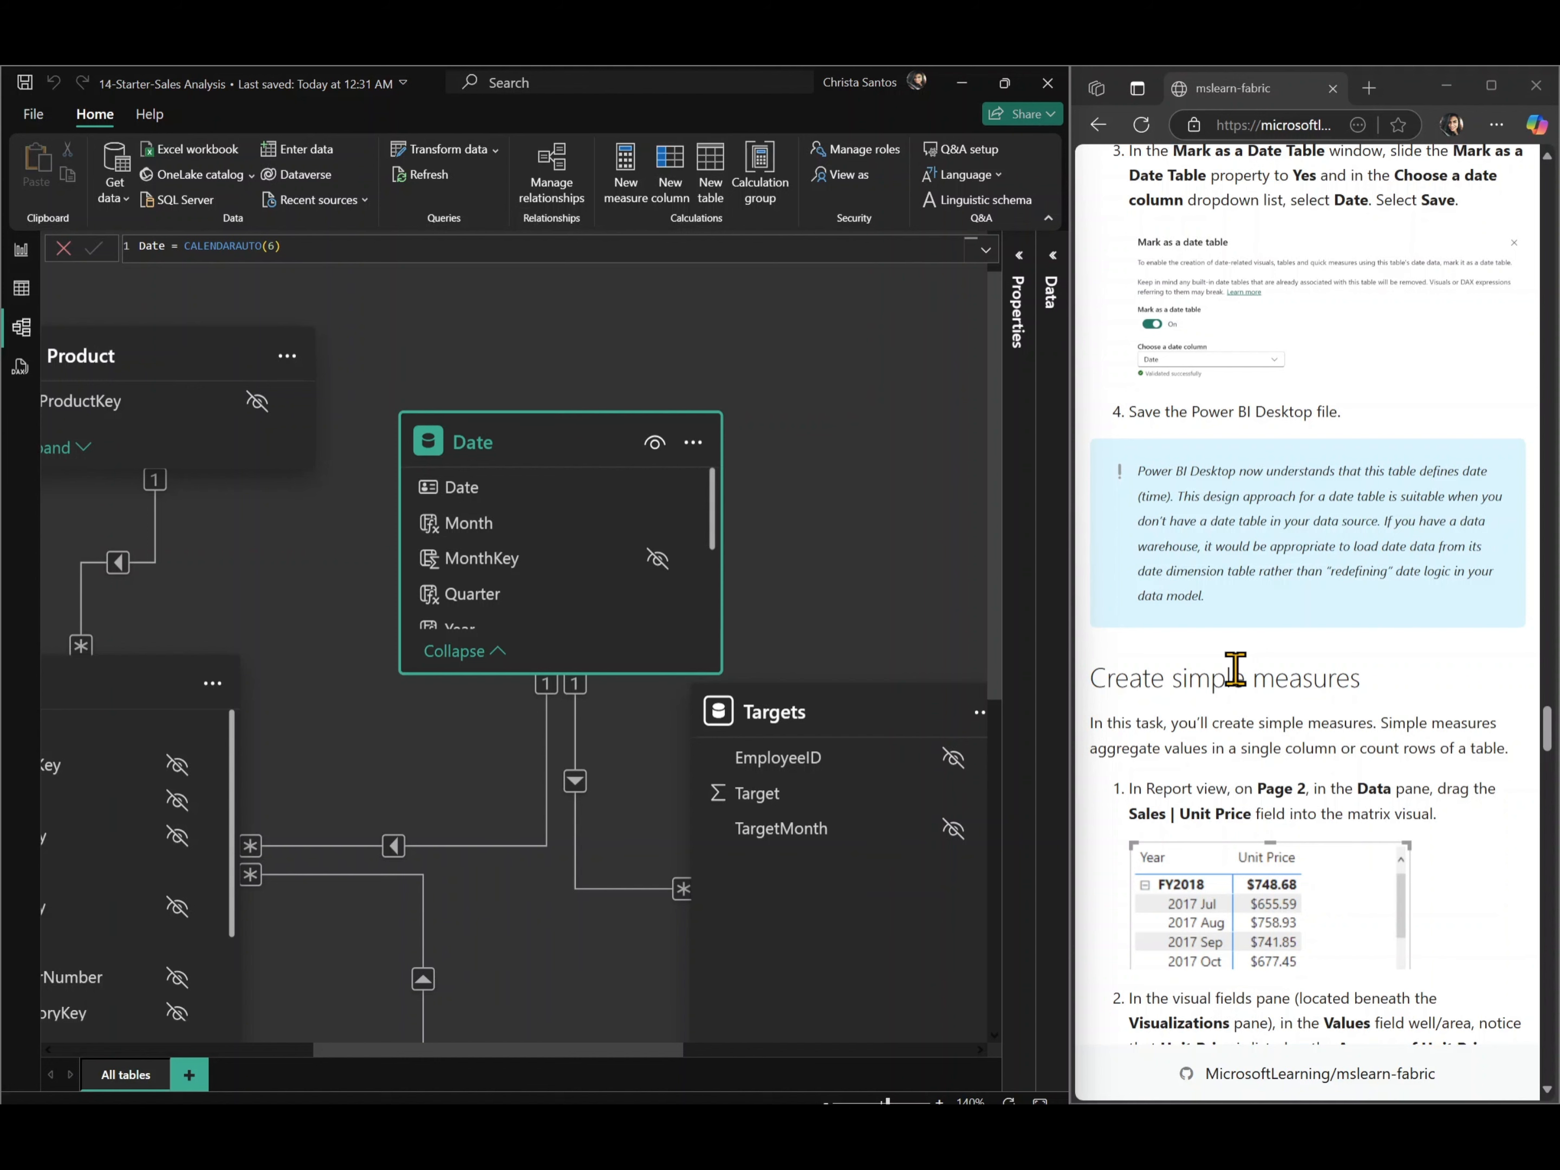
pyautogui.scroll(-6, 1235, 670)
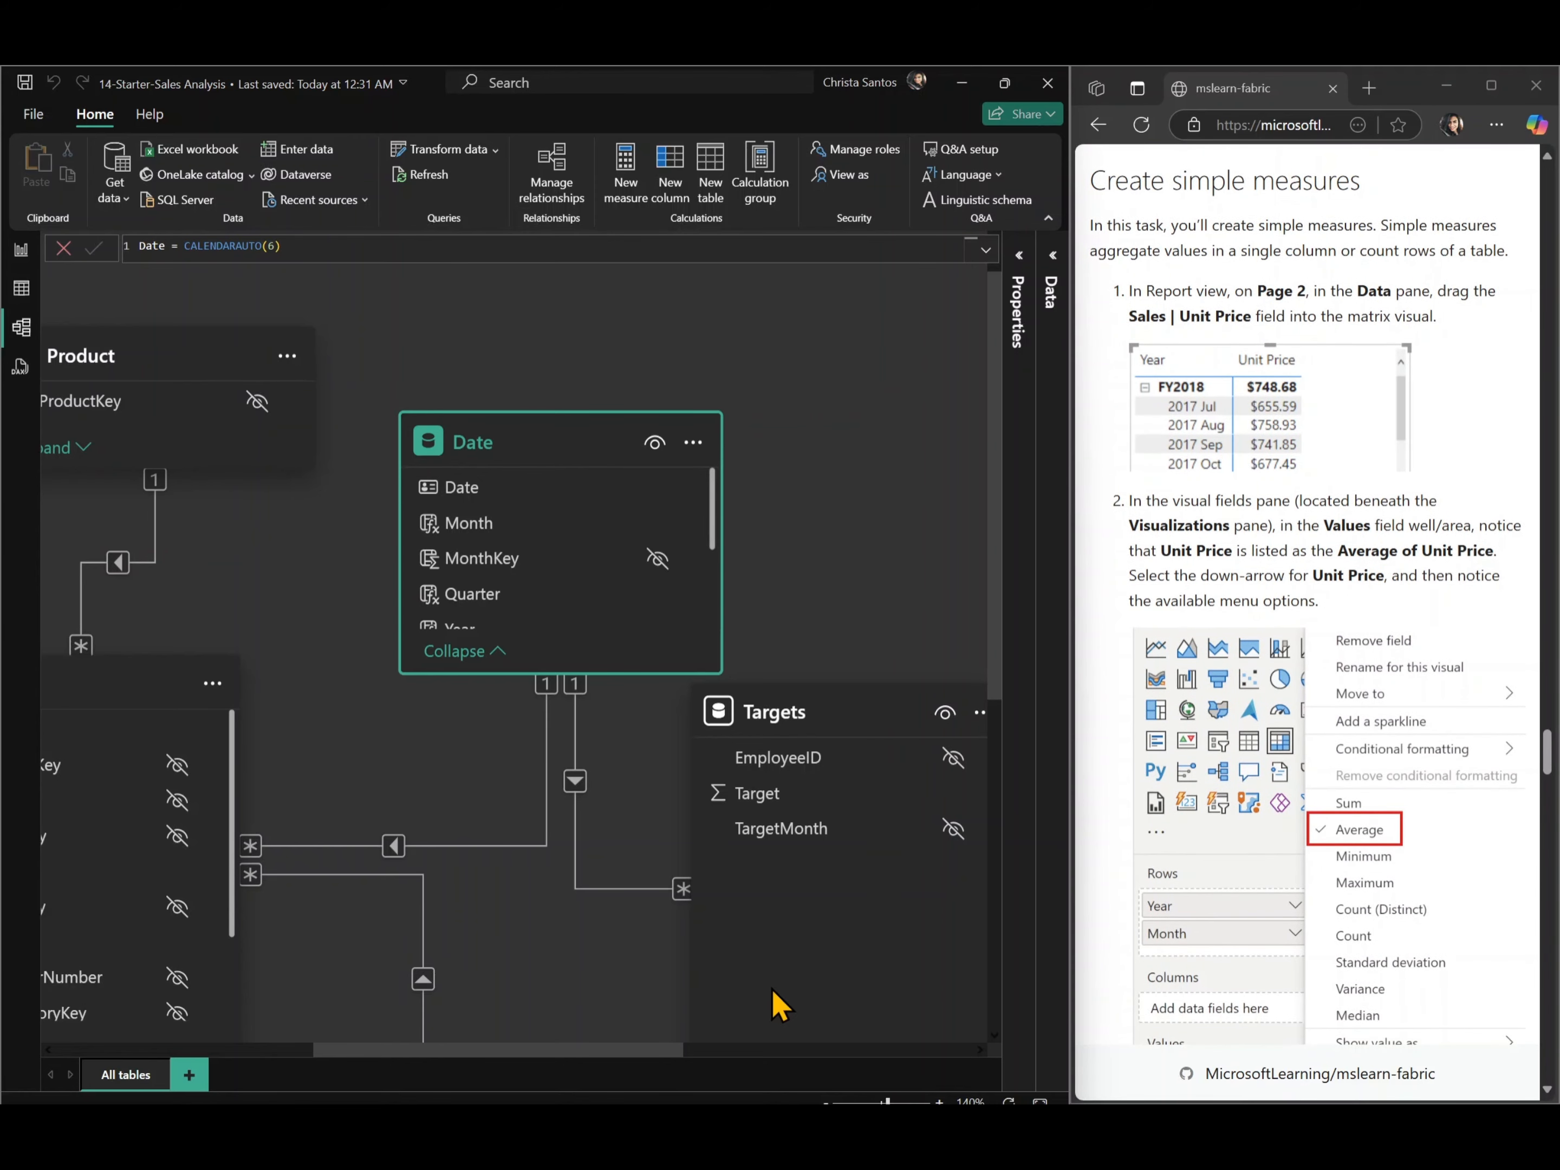
pyautogui.click(826, 1102)
pyautogui.click(827, 1102)
pyautogui.click(827, 1102)
pyautogui.click(826, 1102)
pyautogui.click(827, 1102)
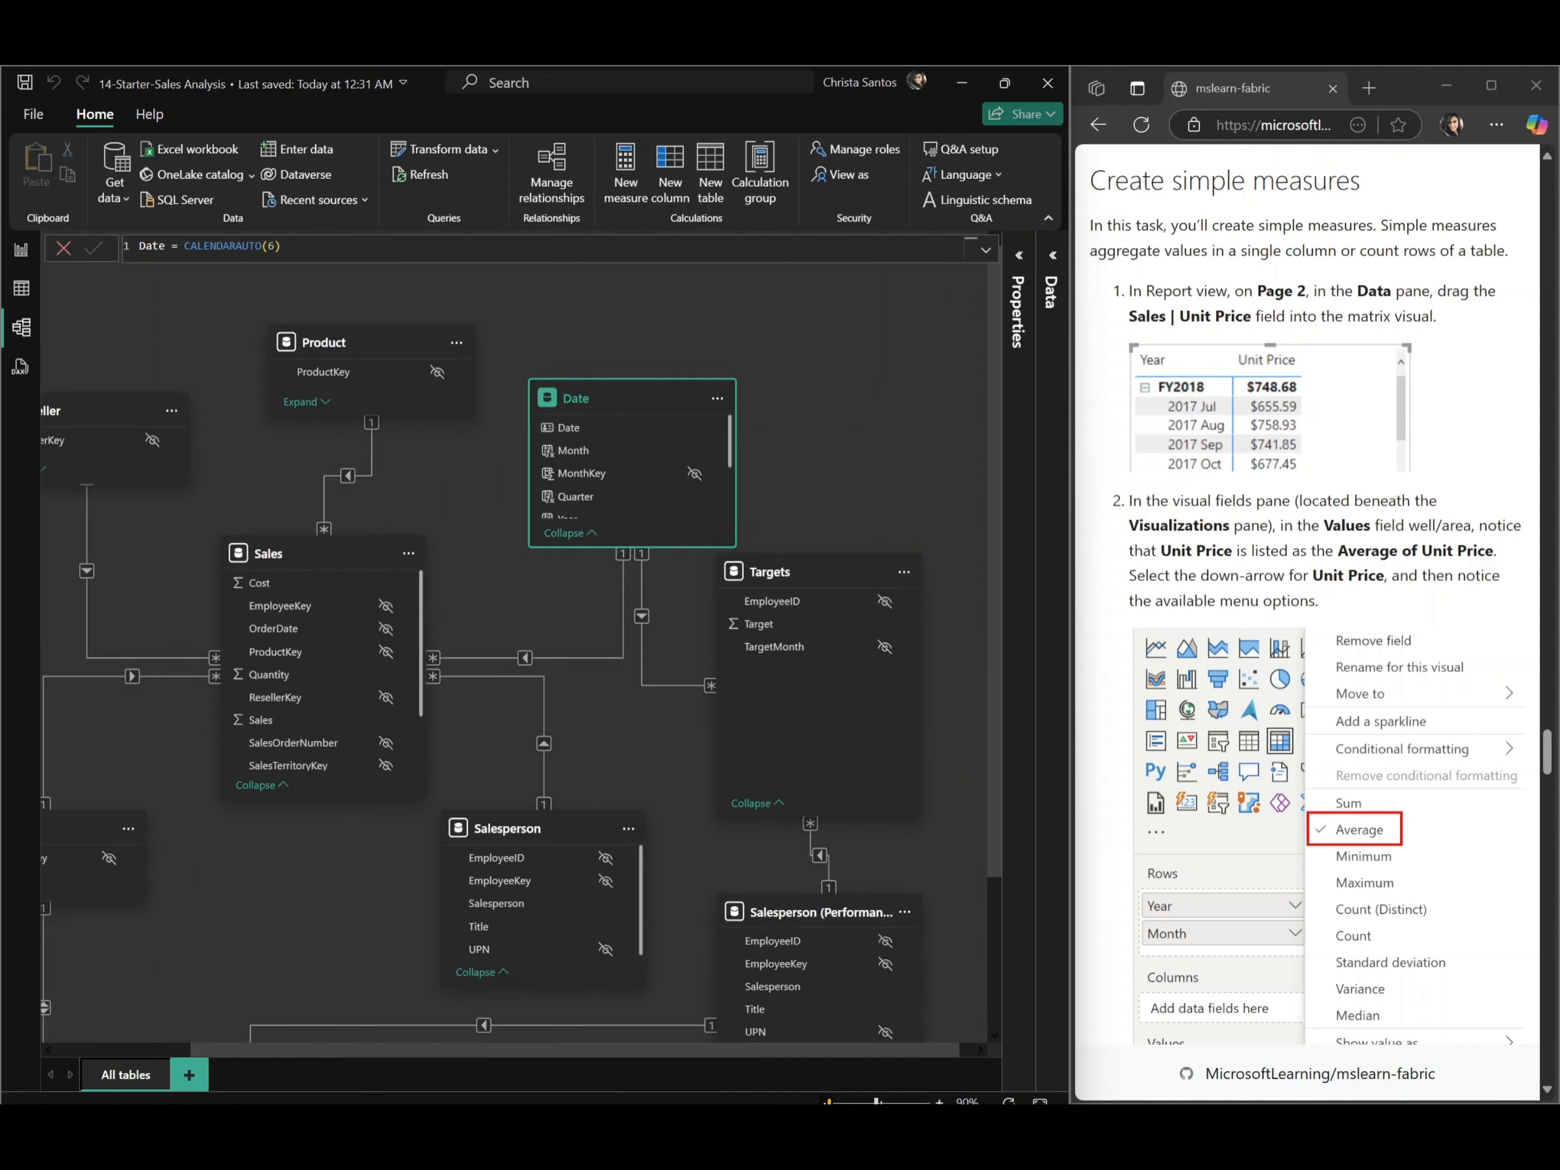
pyautogui.click(828, 1101)
pyautogui.click(828, 1102)
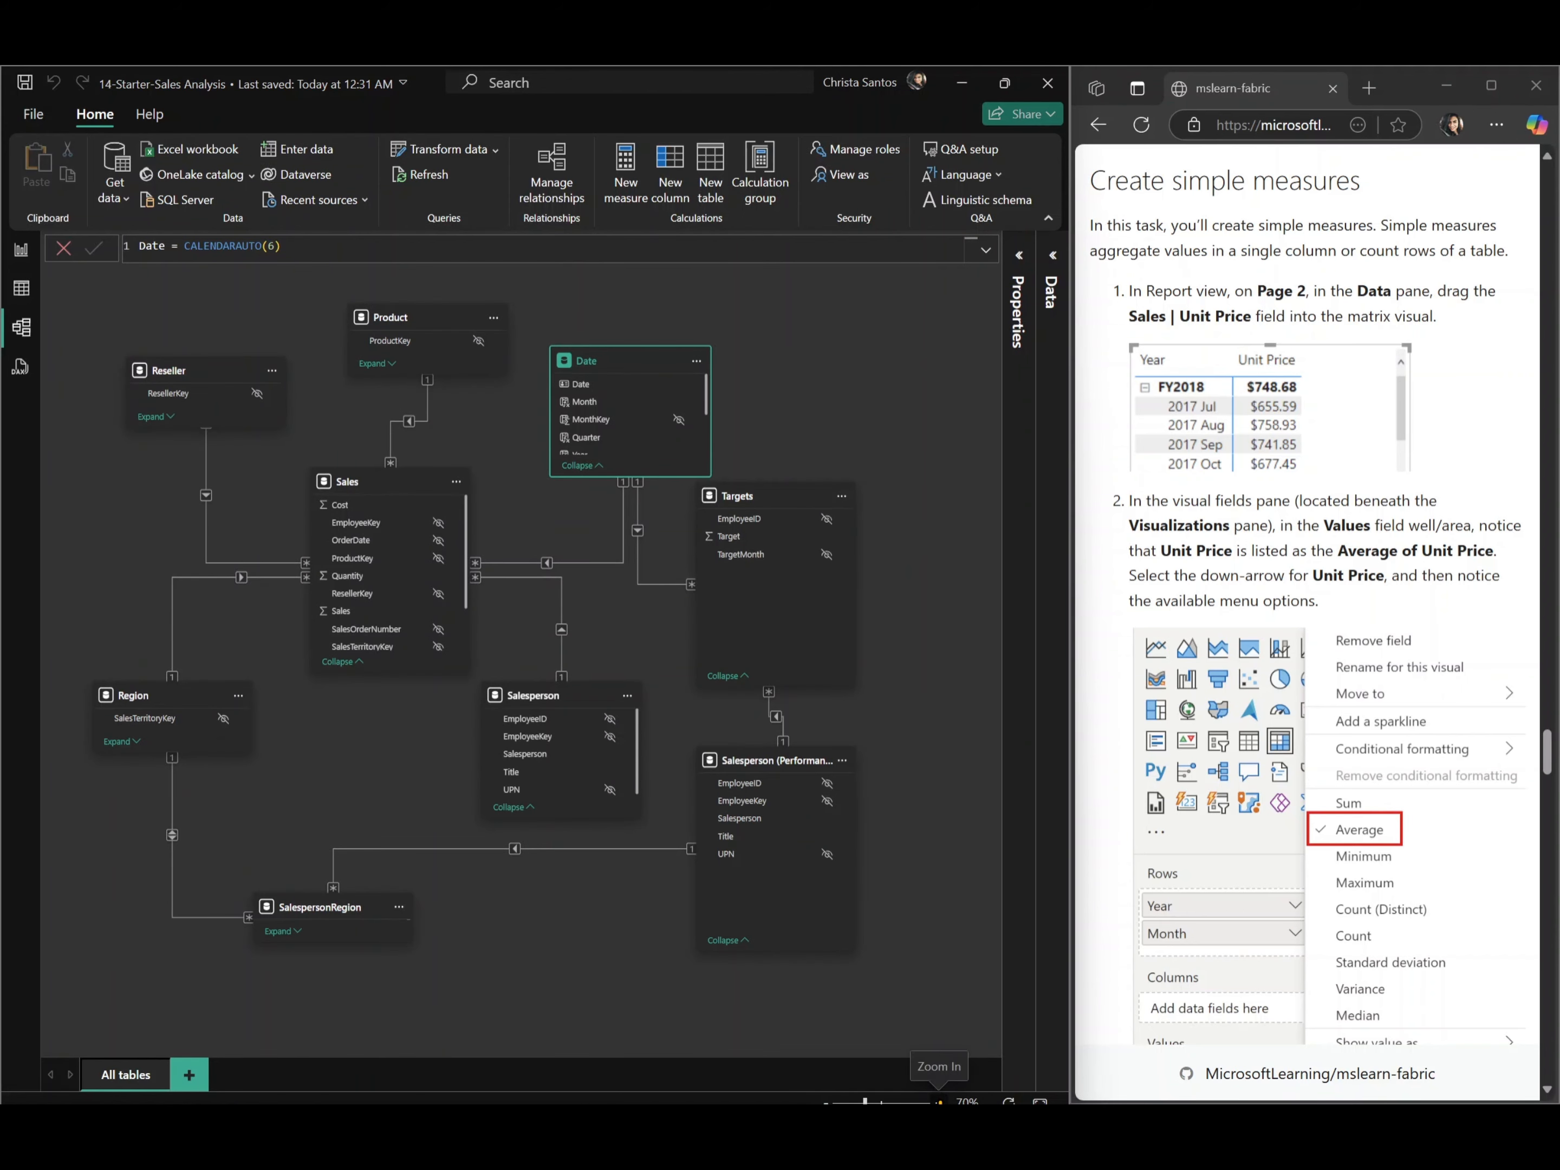
pyautogui.click(939, 1101)
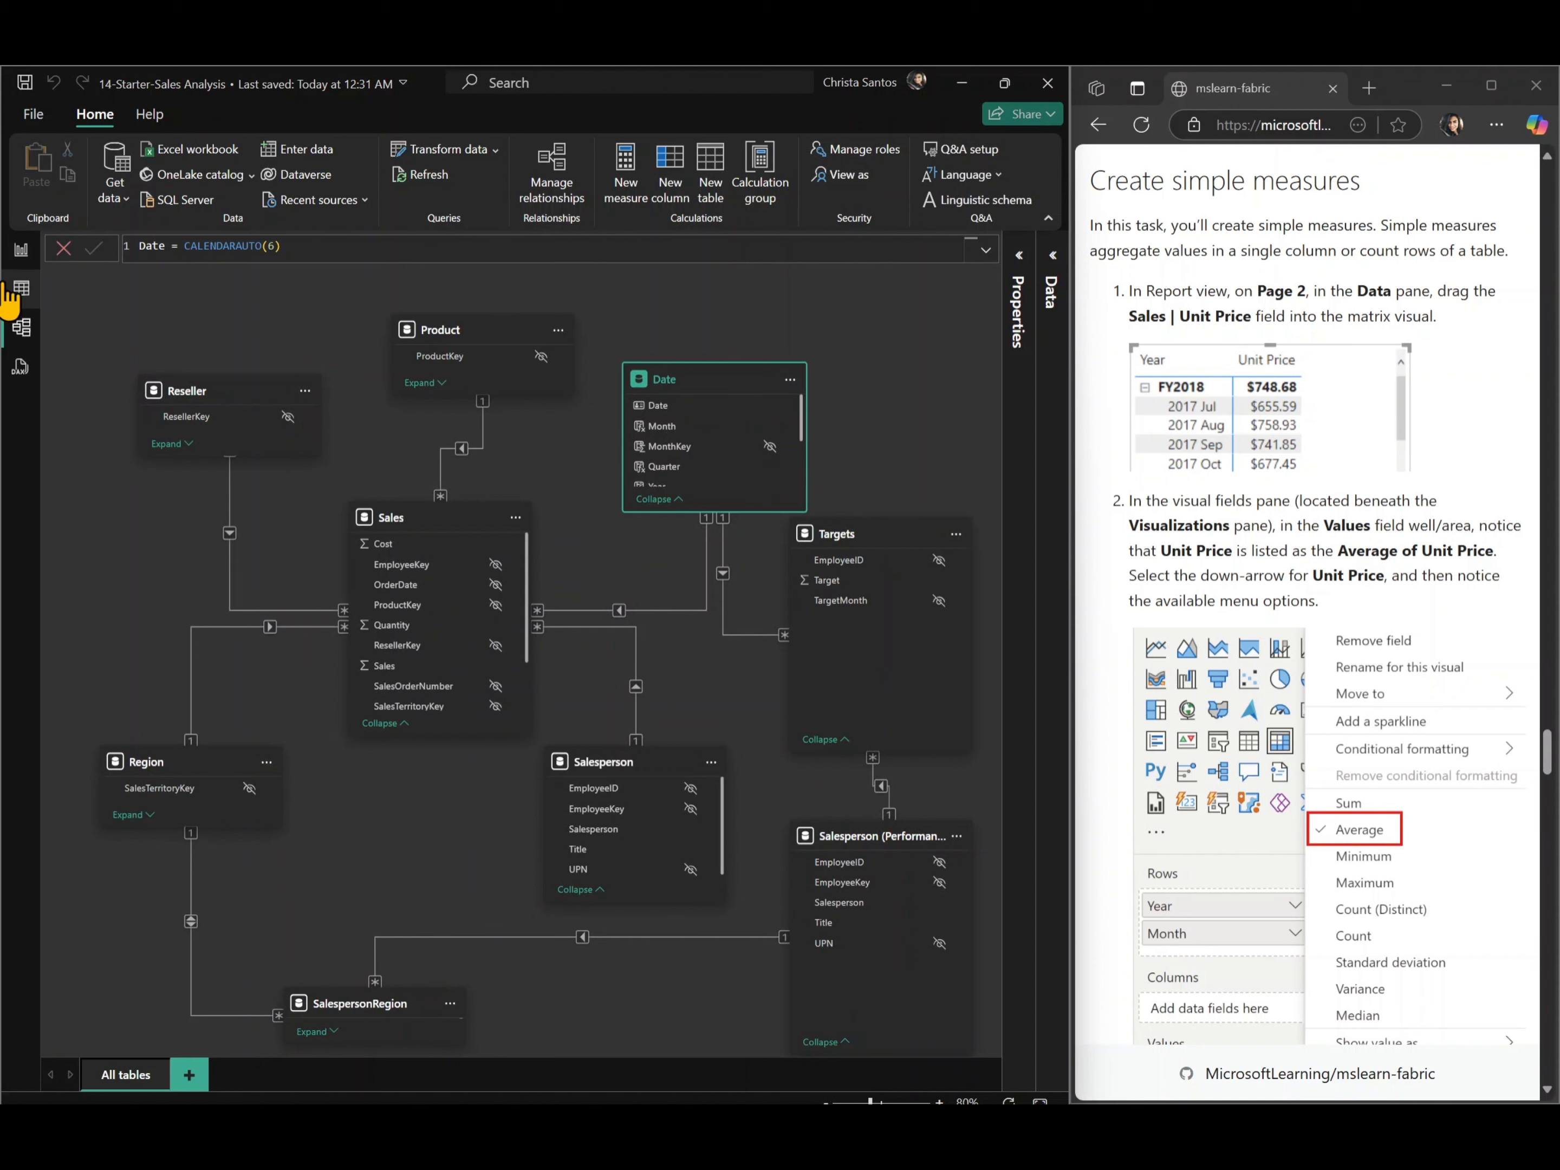
# - In report view, add the Unit Price field from Sales to the Page 2 matrix
pyautogui.click(21, 251)
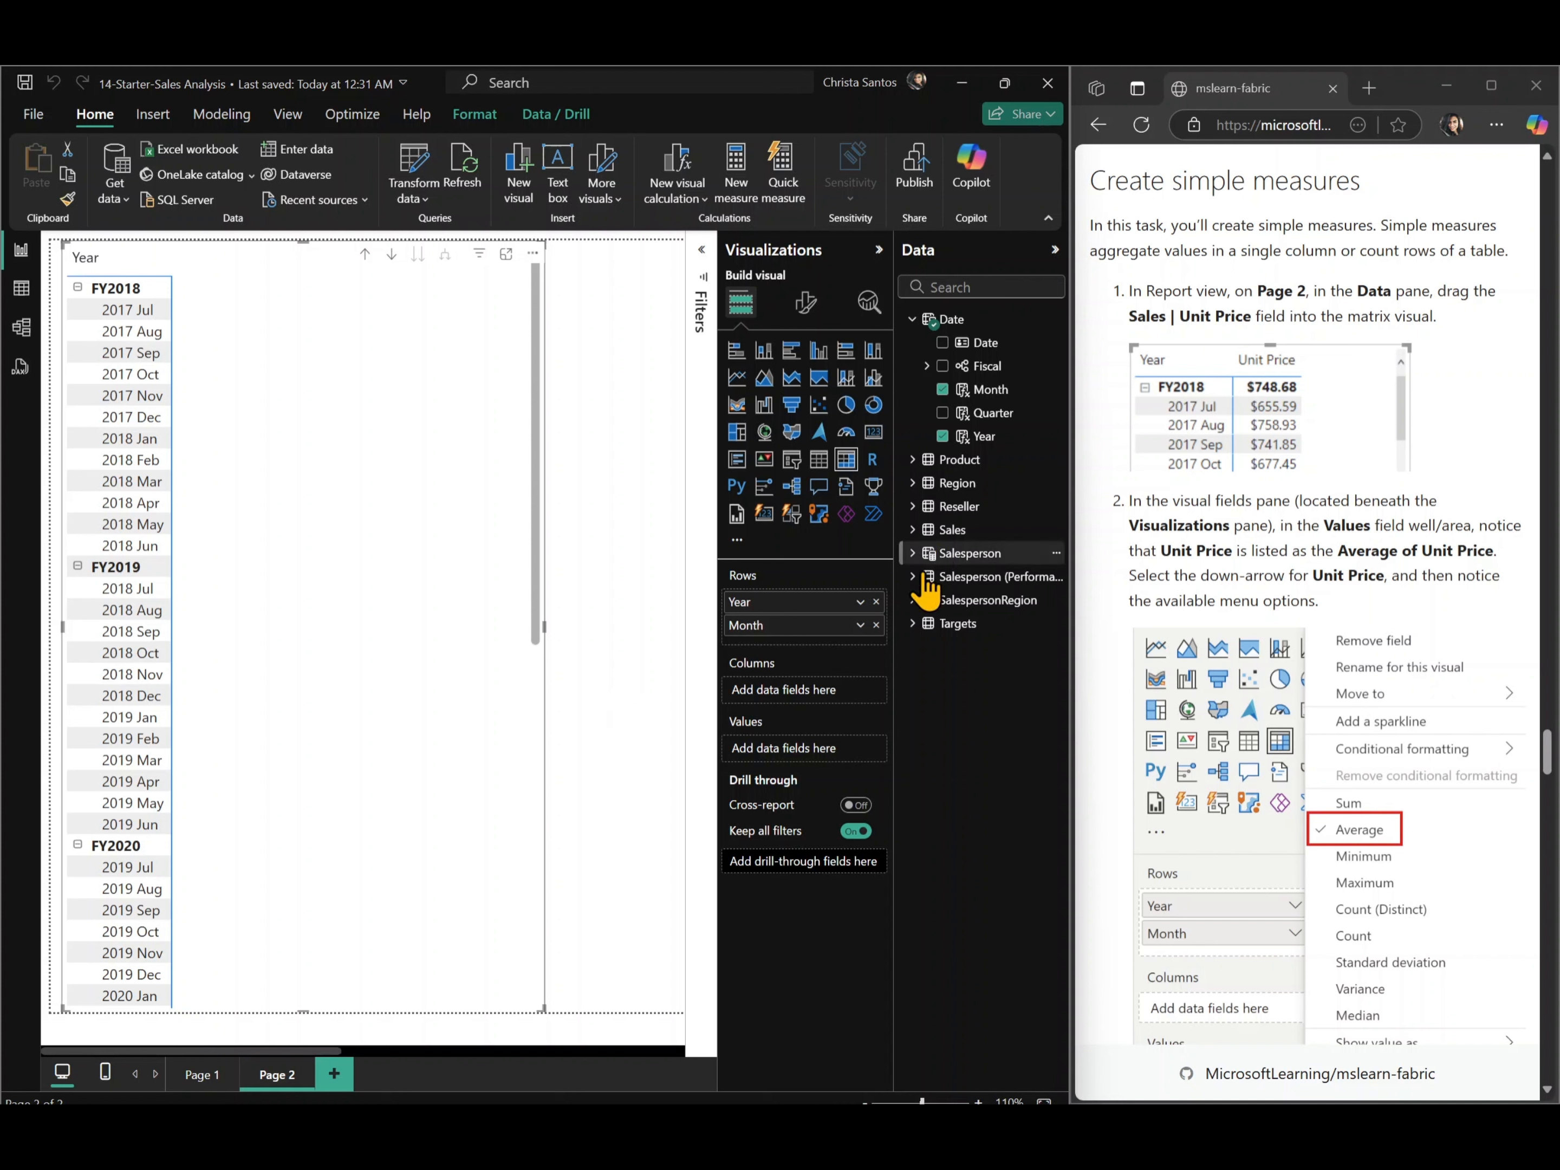
pyautogui.click(913, 530)
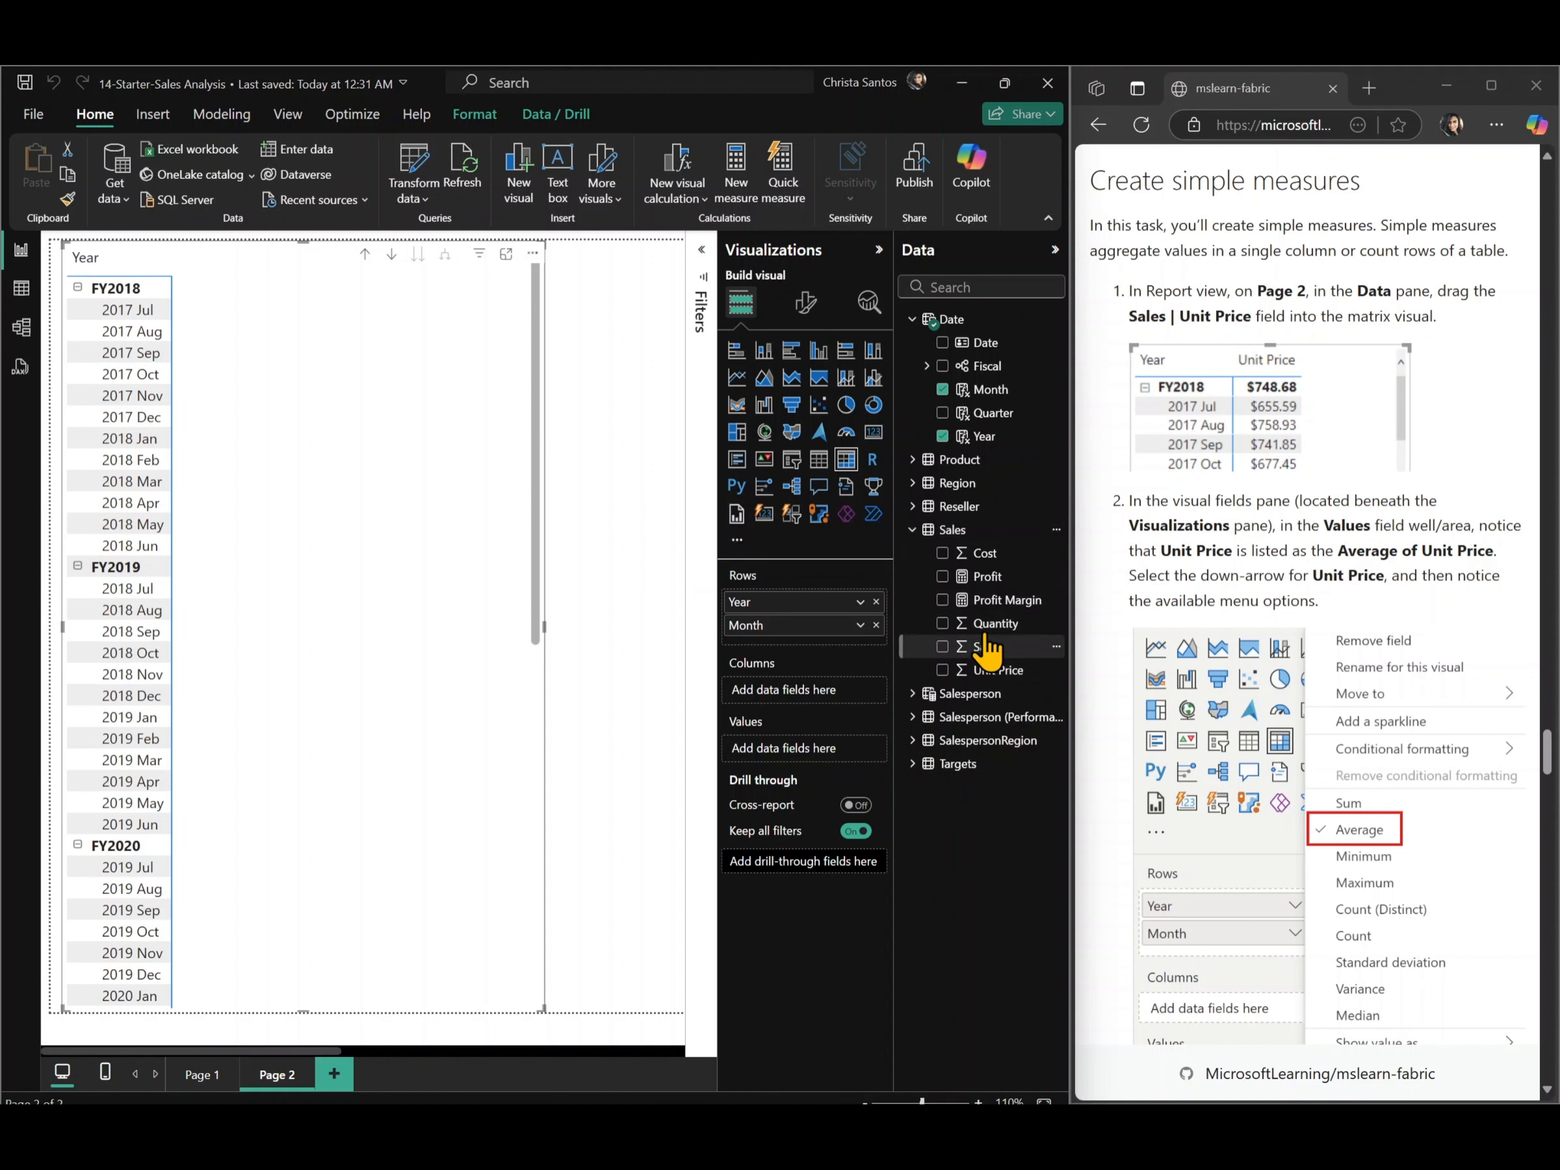
pyautogui.moveTo(991, 673); pyautogui.dragTo(284, 599)
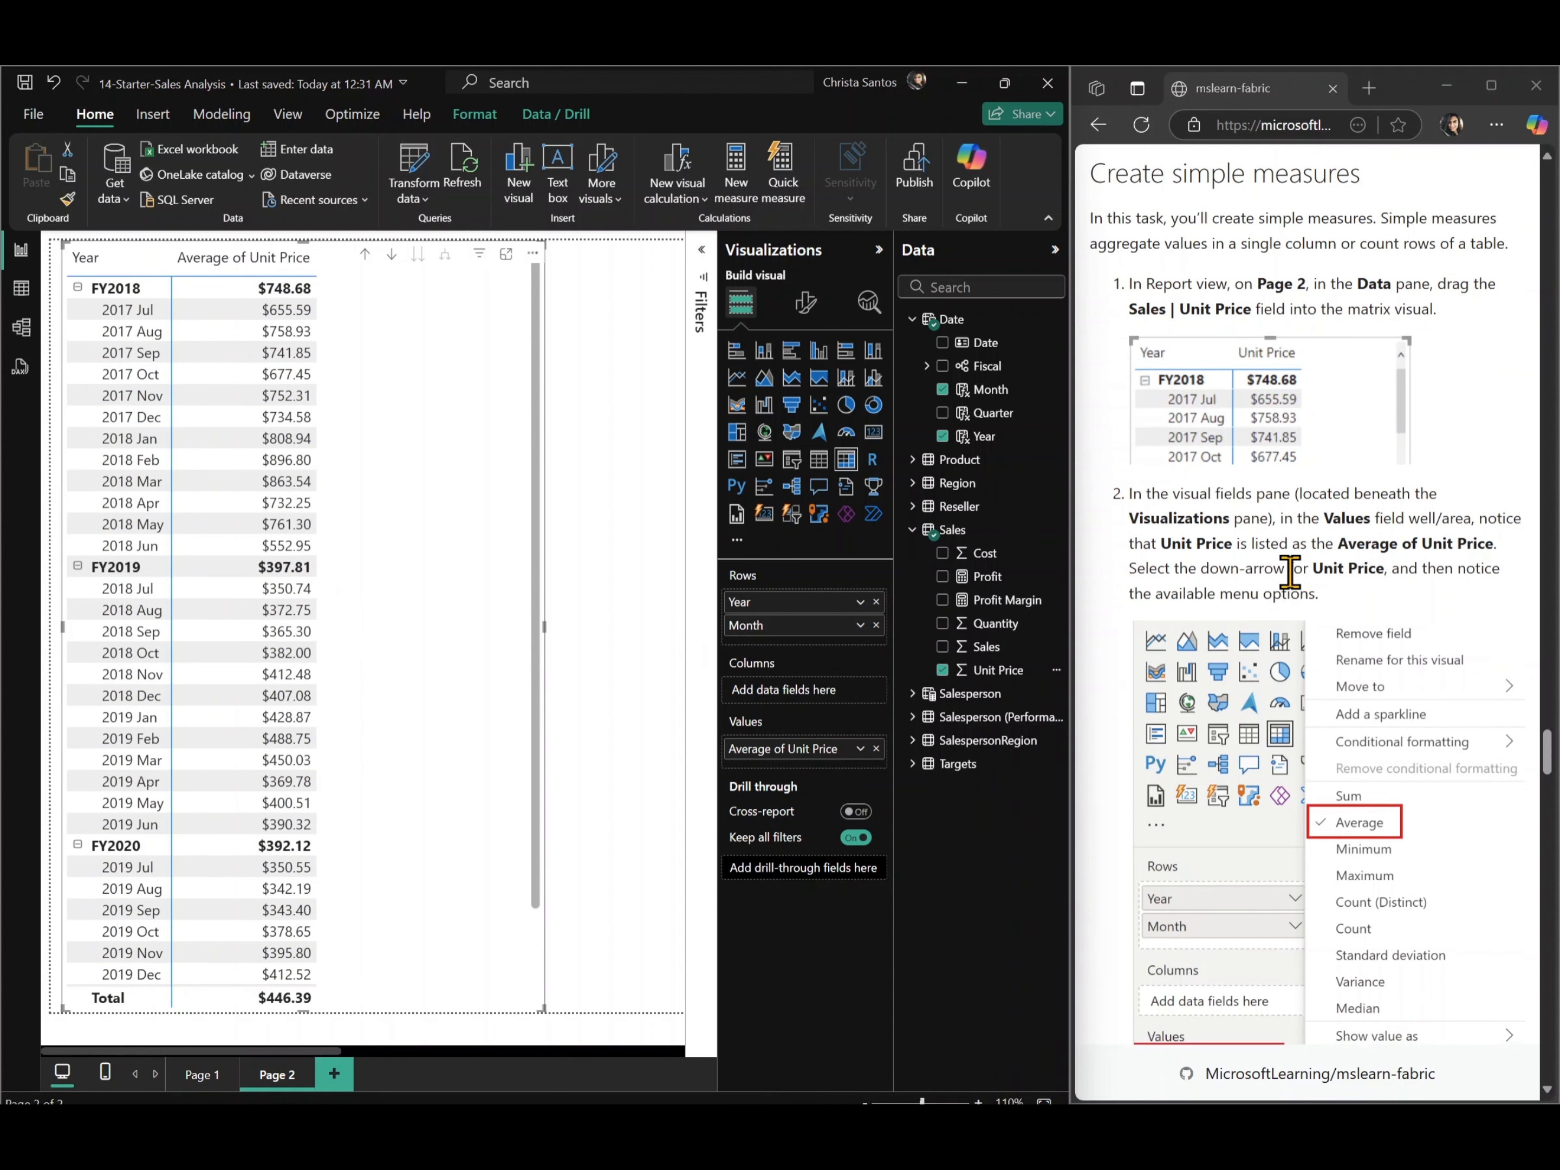
# - Examine the summarization options for Unit Price in the matrix and read the lab's instructions for creating a measure
pyautogui.scroll(-3, 1290, 573)
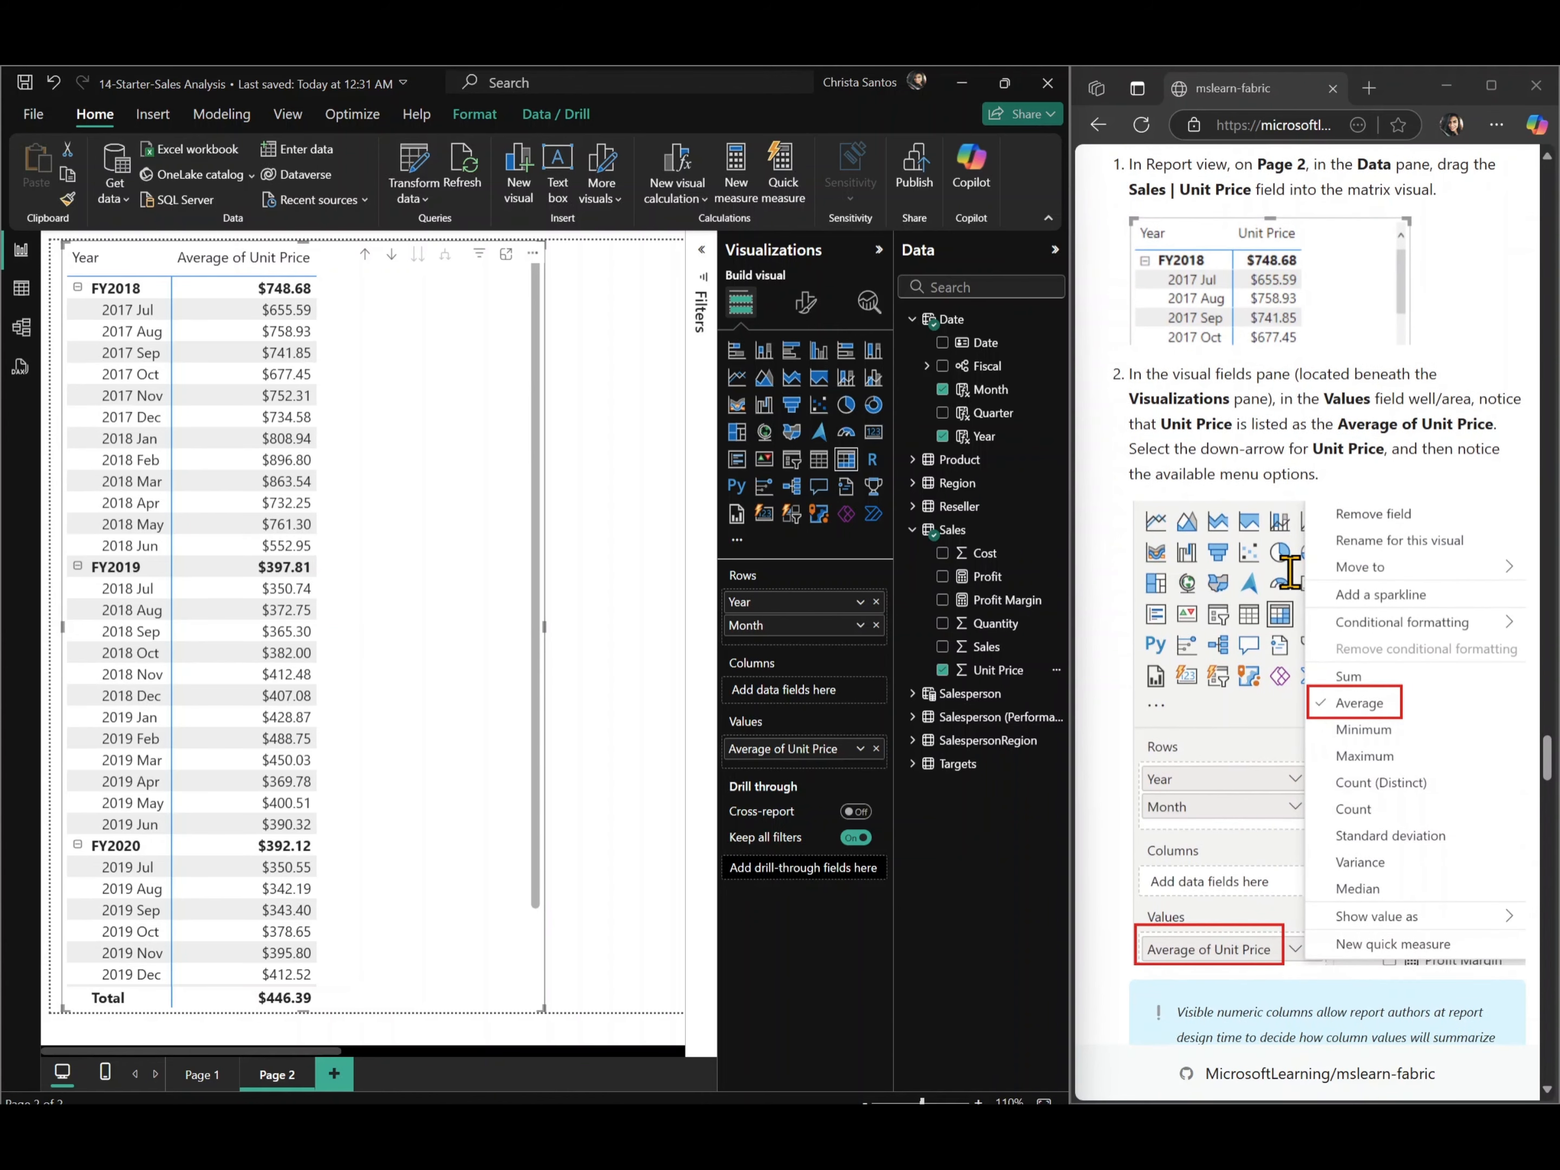
pyautogui.click(860, 748)
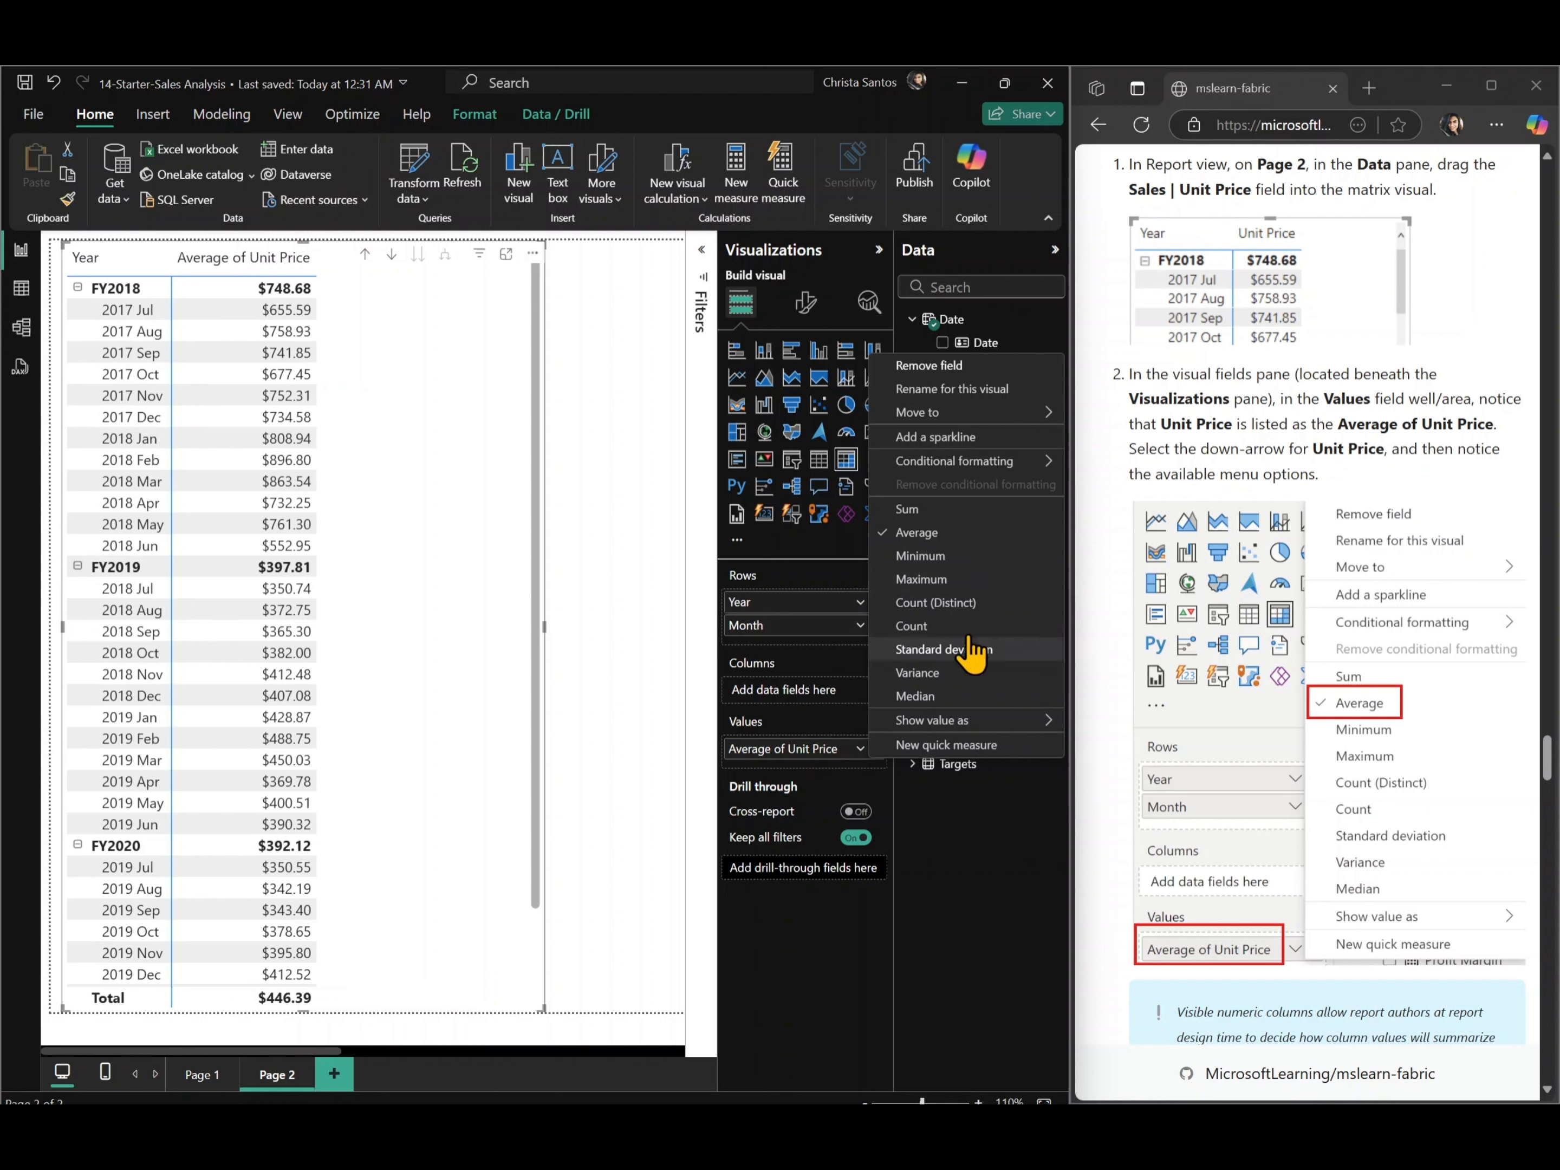
pyautogui.scroll(-5, 1313, 776)
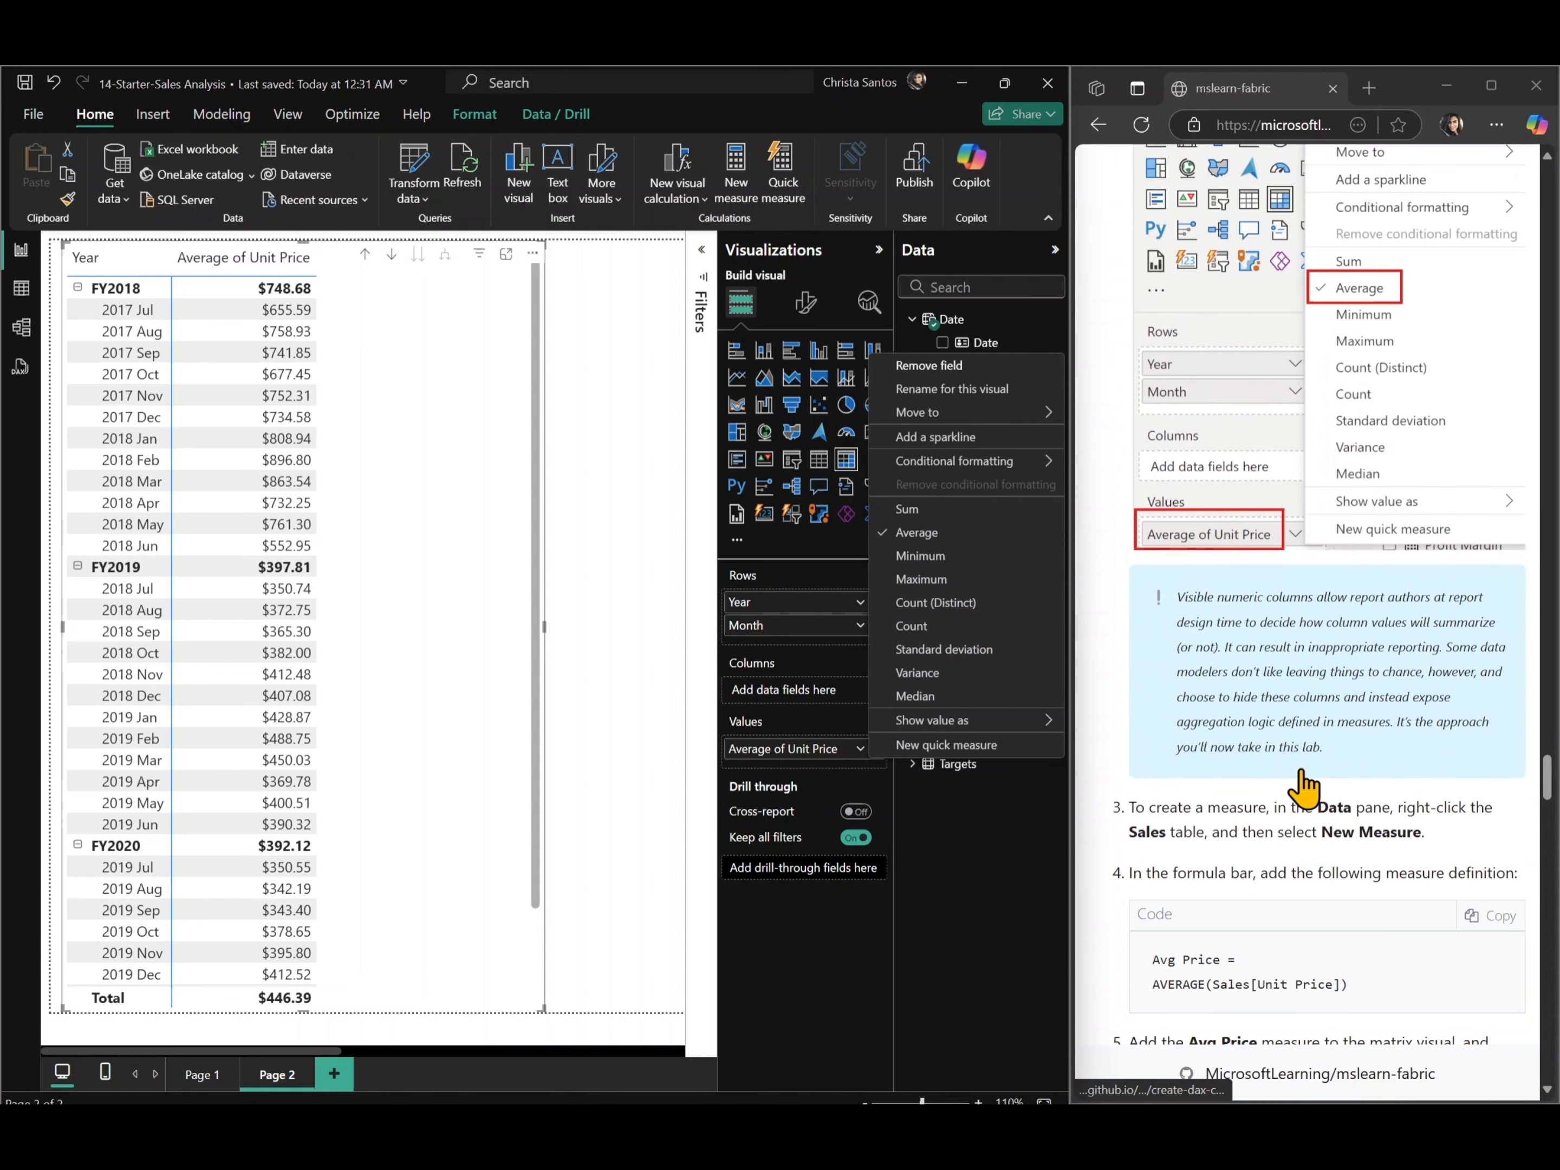
pyautogui.scroll(3, 1305, 786)
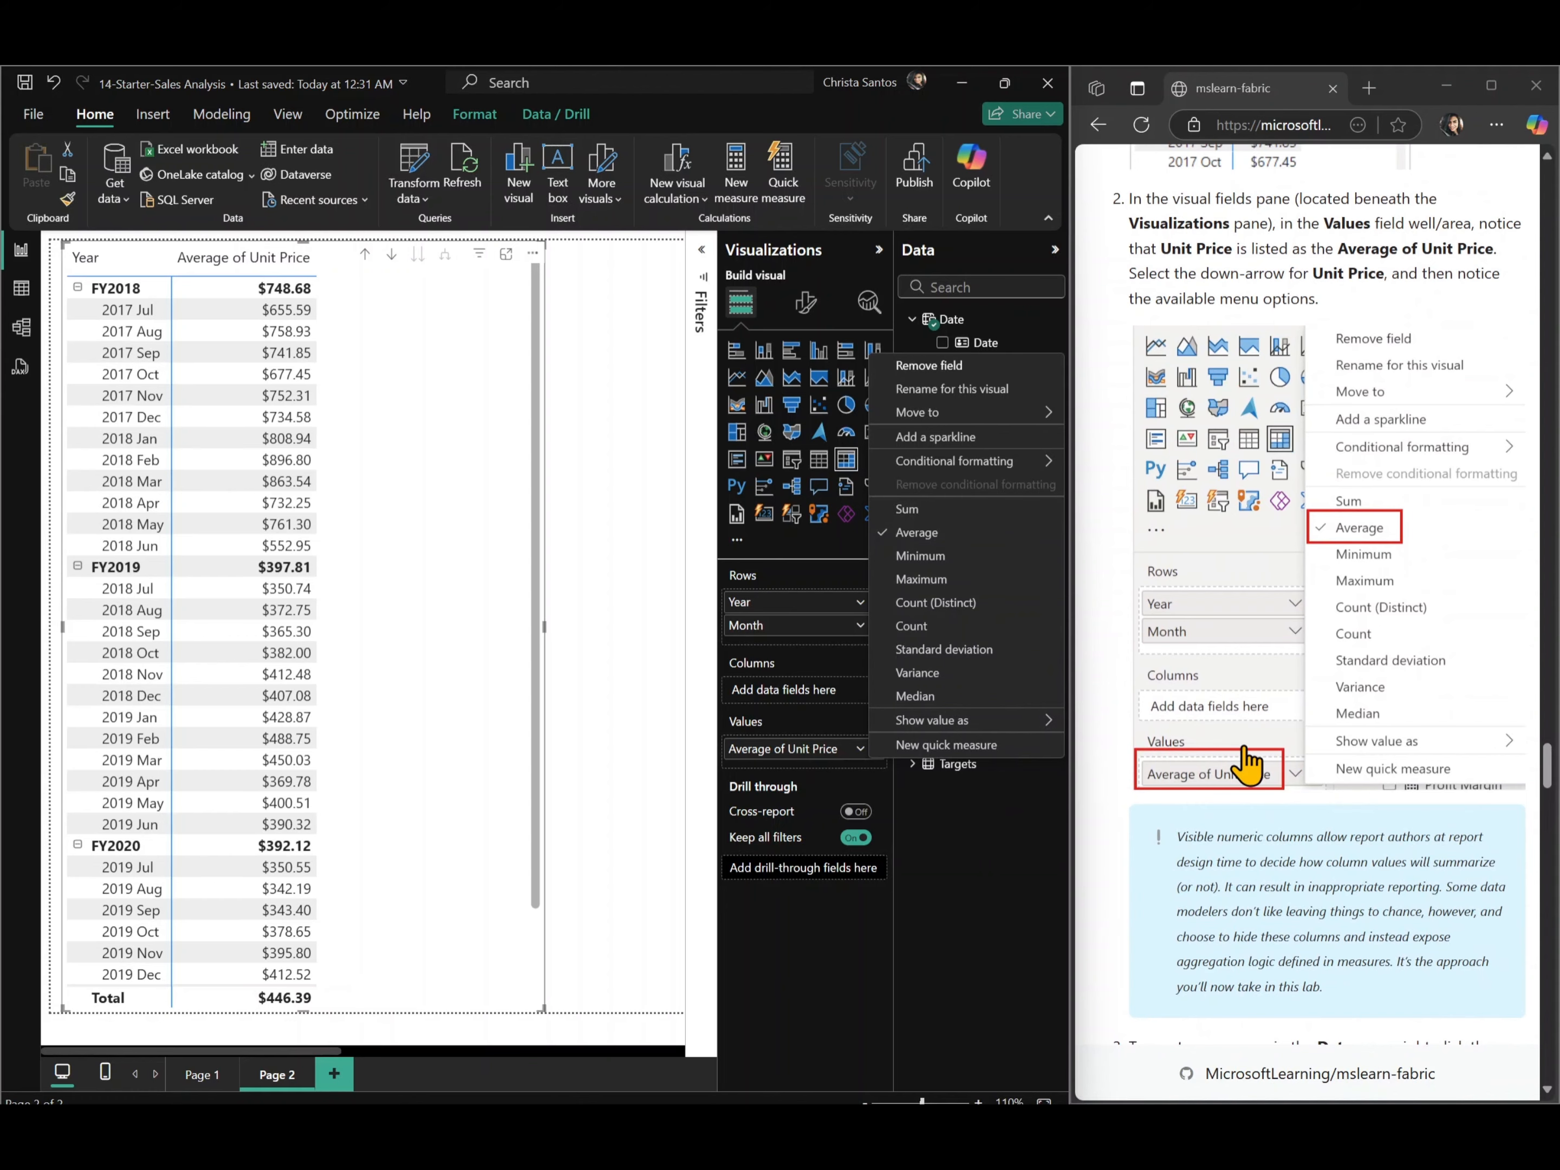
pyautogui.scroll(-3, 1247, 762)
pyautogui.scroll(-3, 1247, 762)
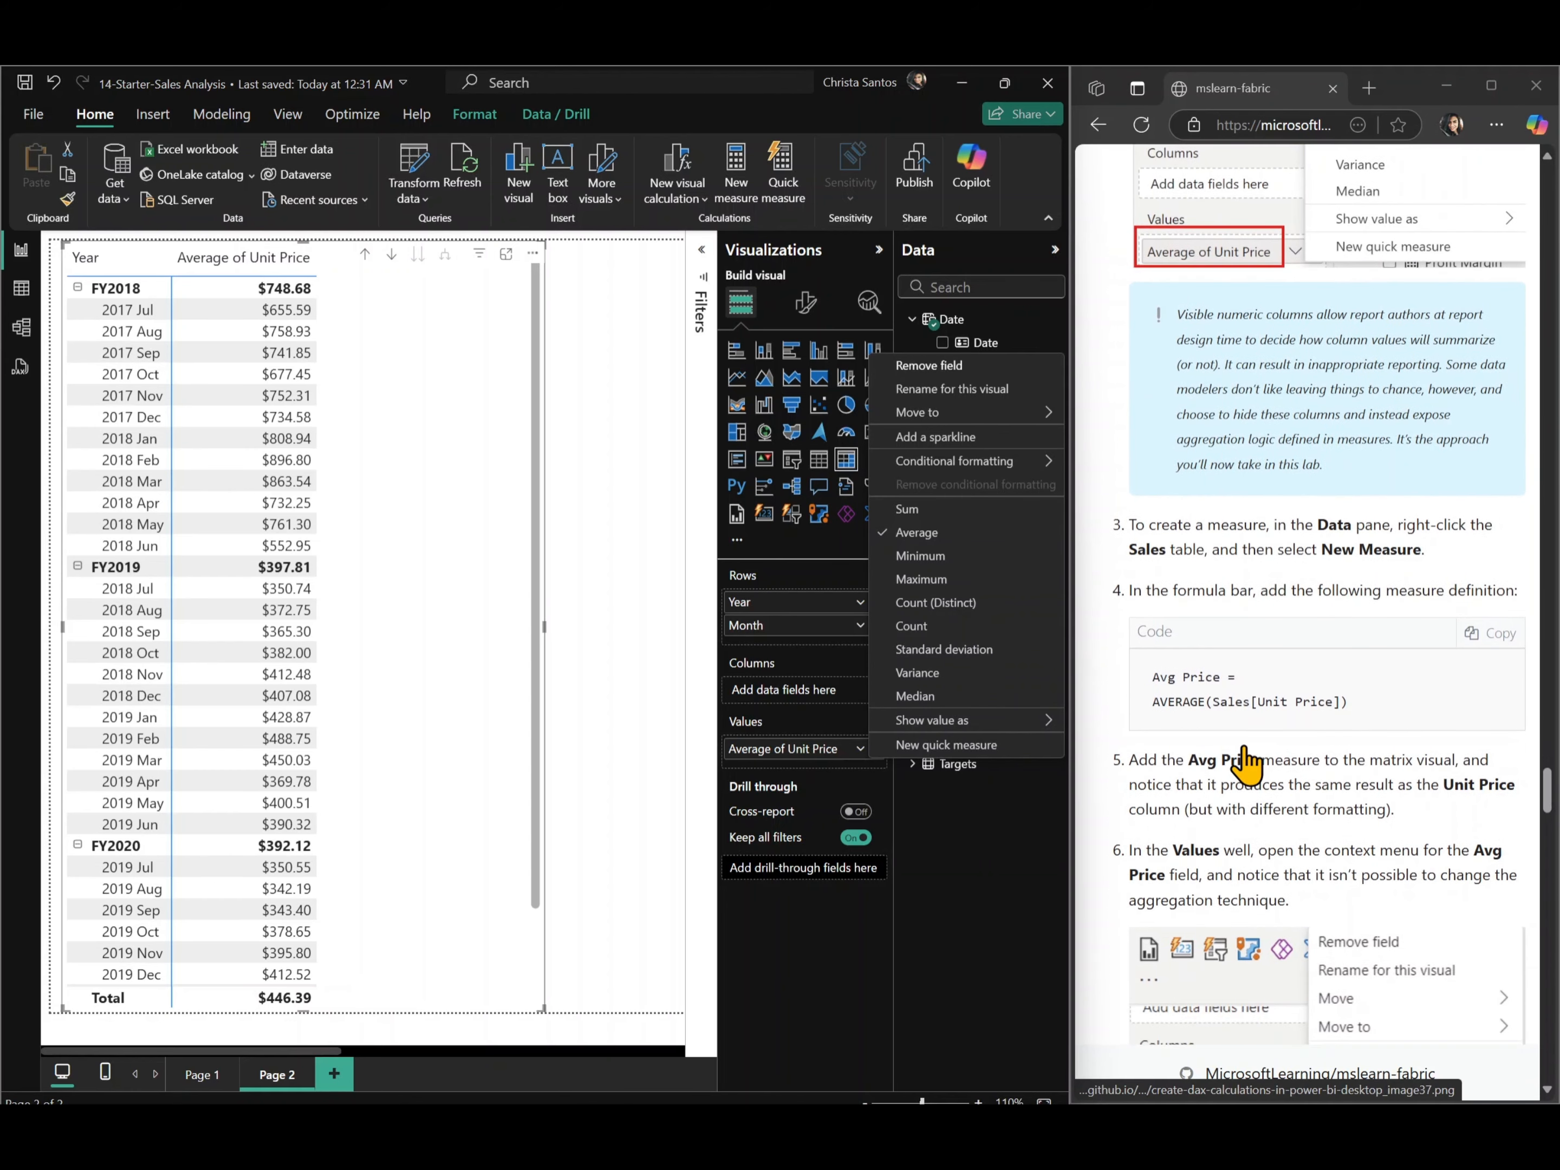
pyautogui.click(1022, 896)
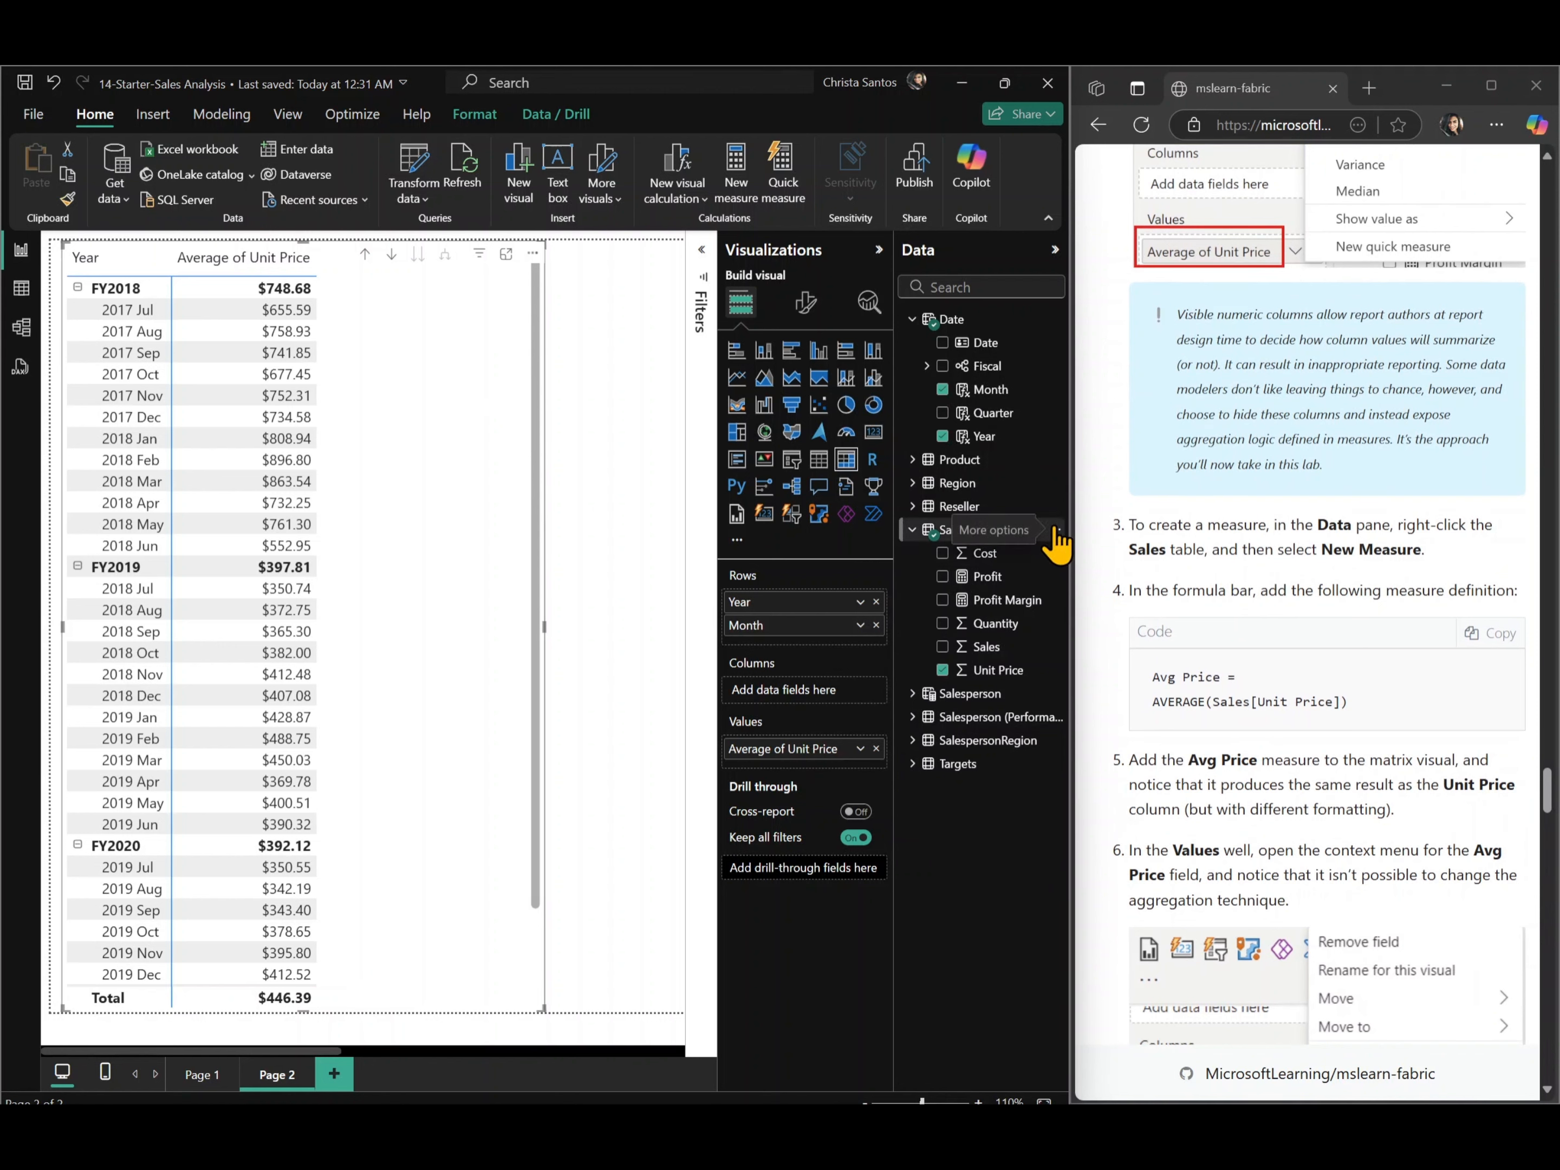
# - Create a measure in the Sales table with the lab's definition Avg Price = AVERAGE(Sales[Unit Price])
pyautogui.click(1057, 531)
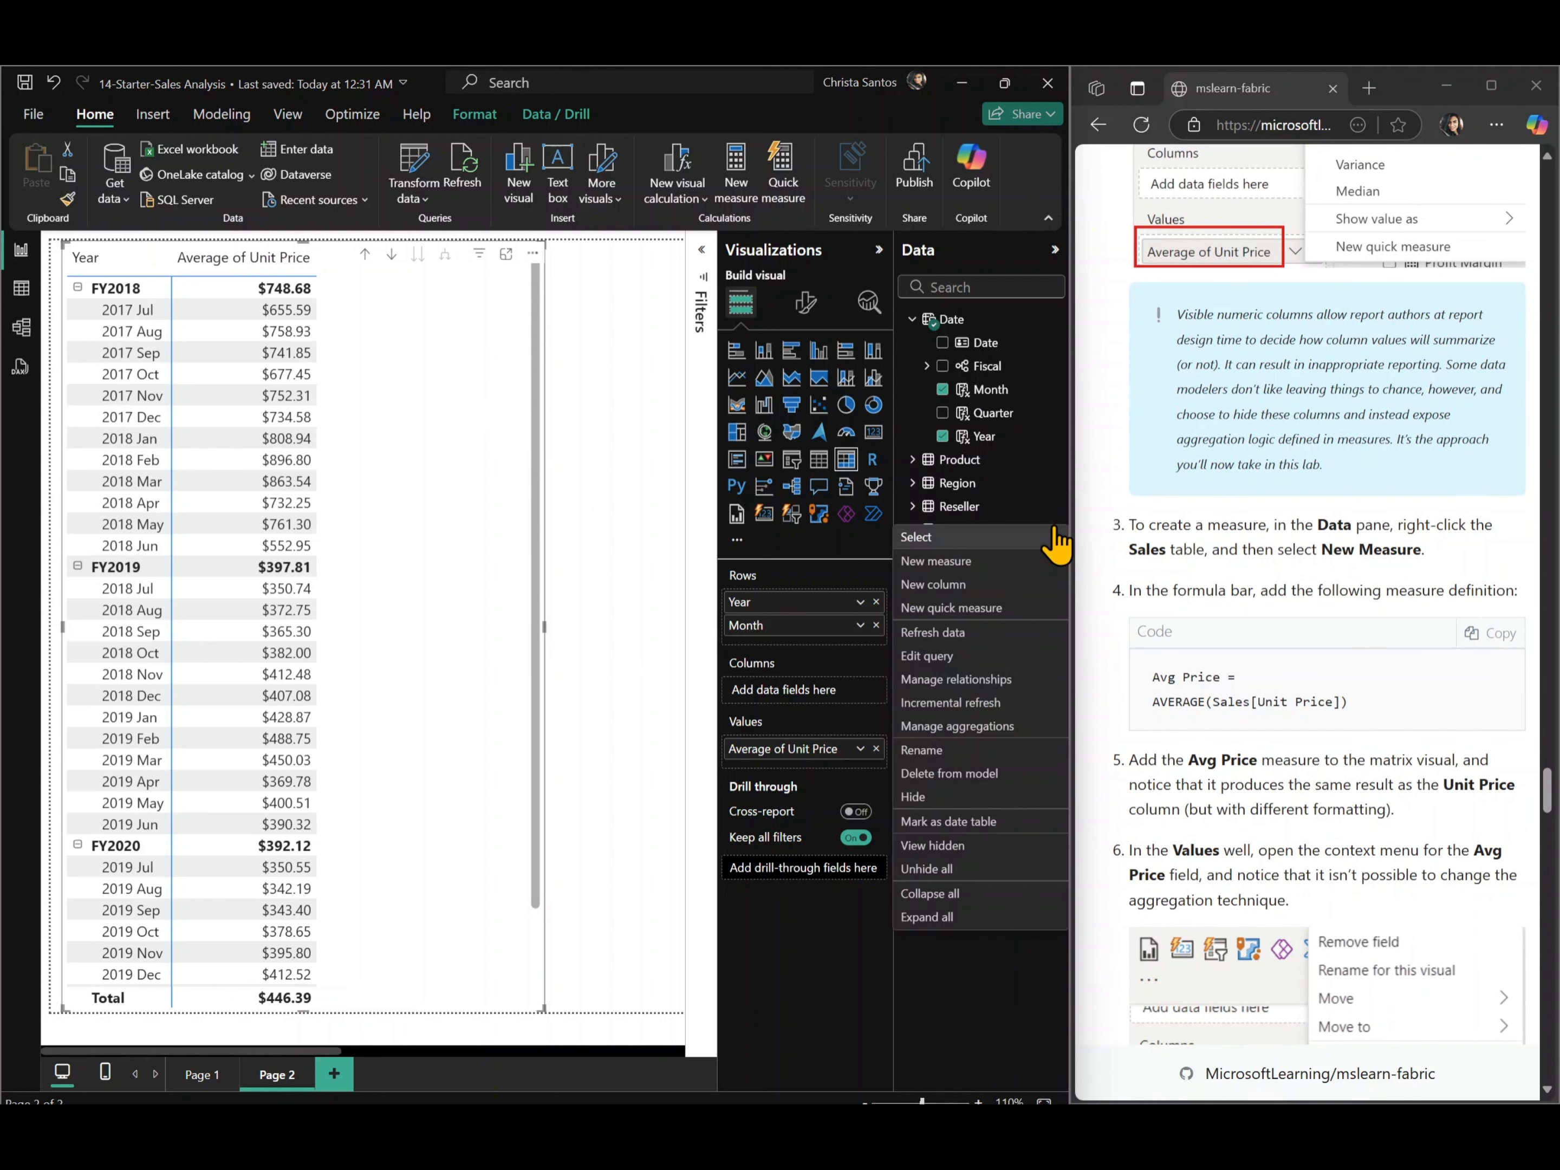
pyautogui.click(936, 563)
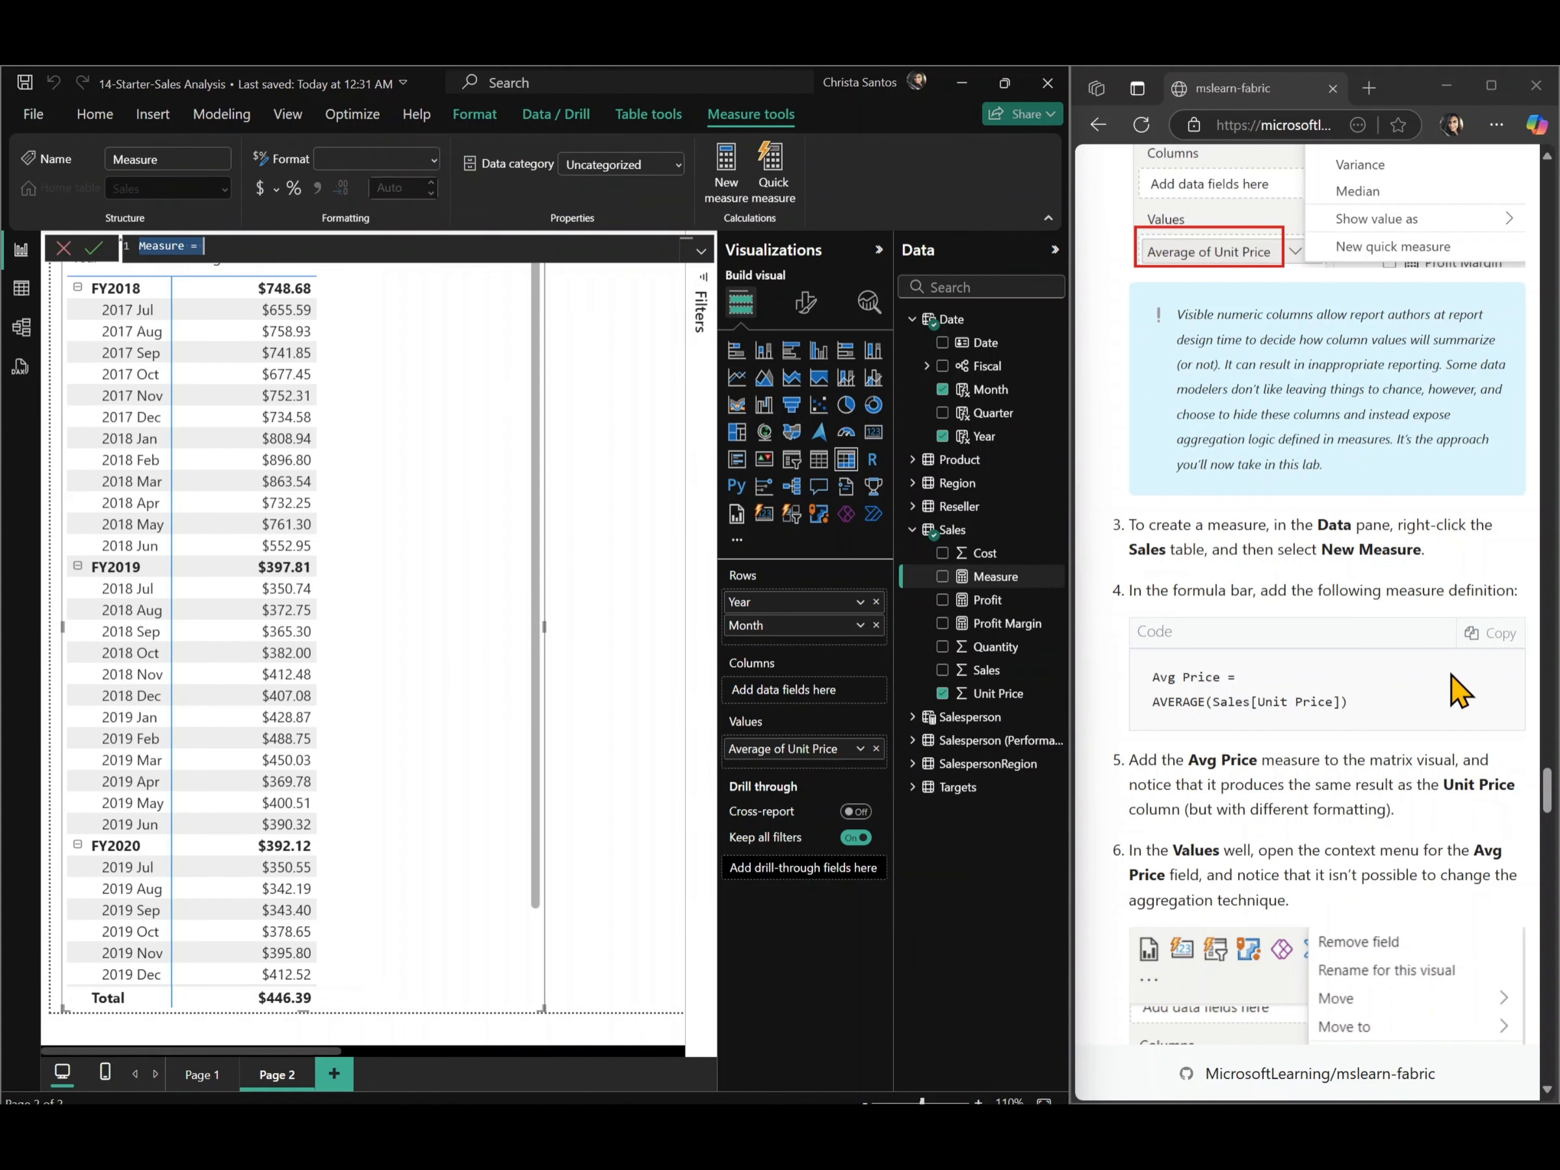
pyautogui.click(1486, 637)
pyautogui.hotkey('ctrl', 'c')
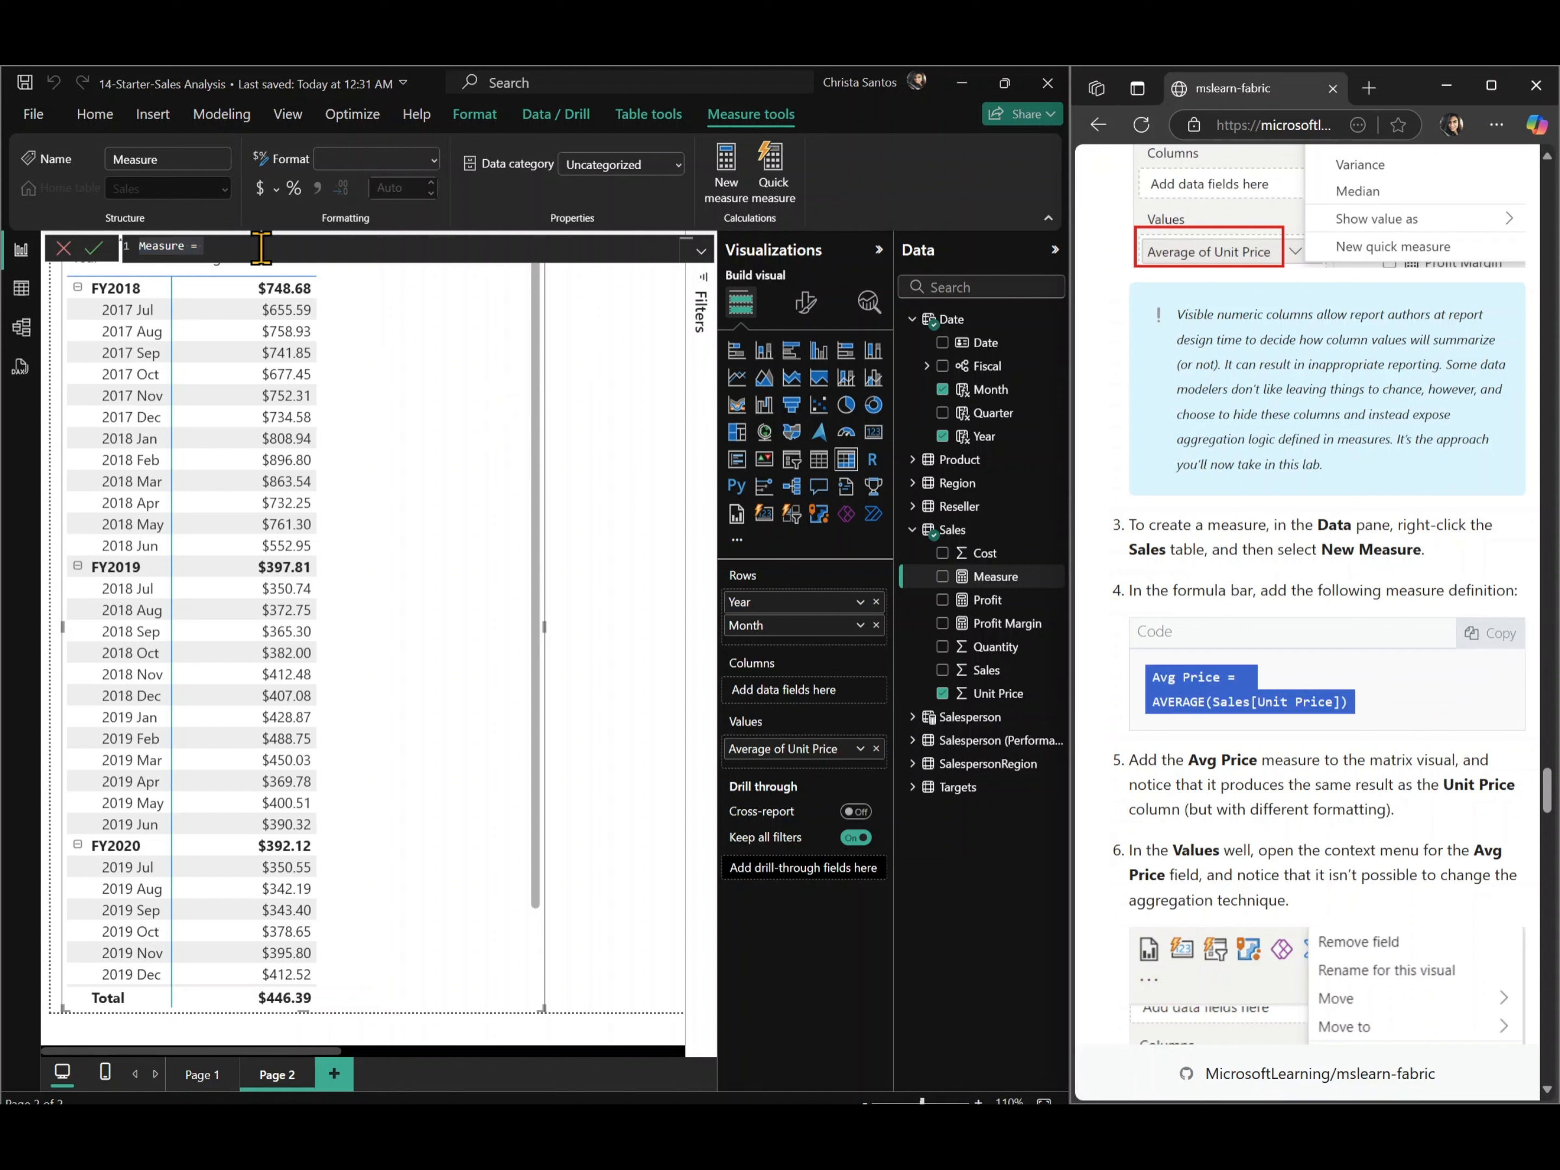
pyautogui.click(260, 248)
pyautogui.hotkey('ctrl', 'v')
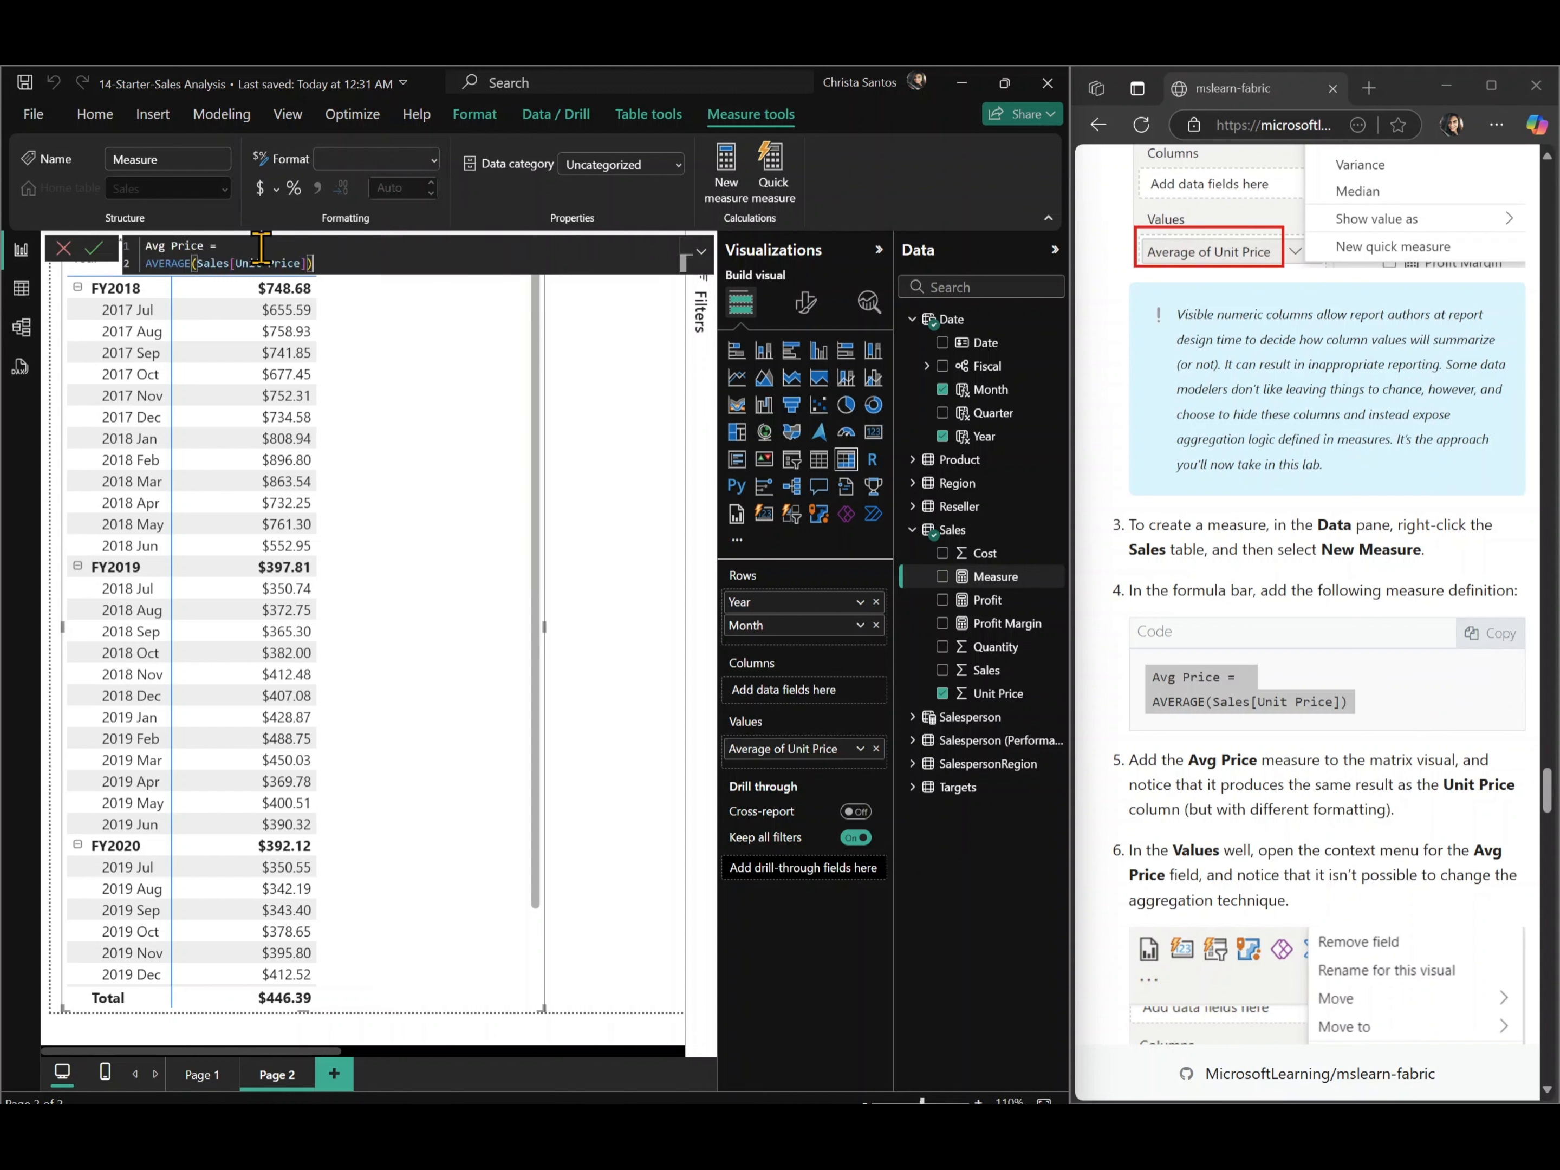
pyautogui.press('Return')
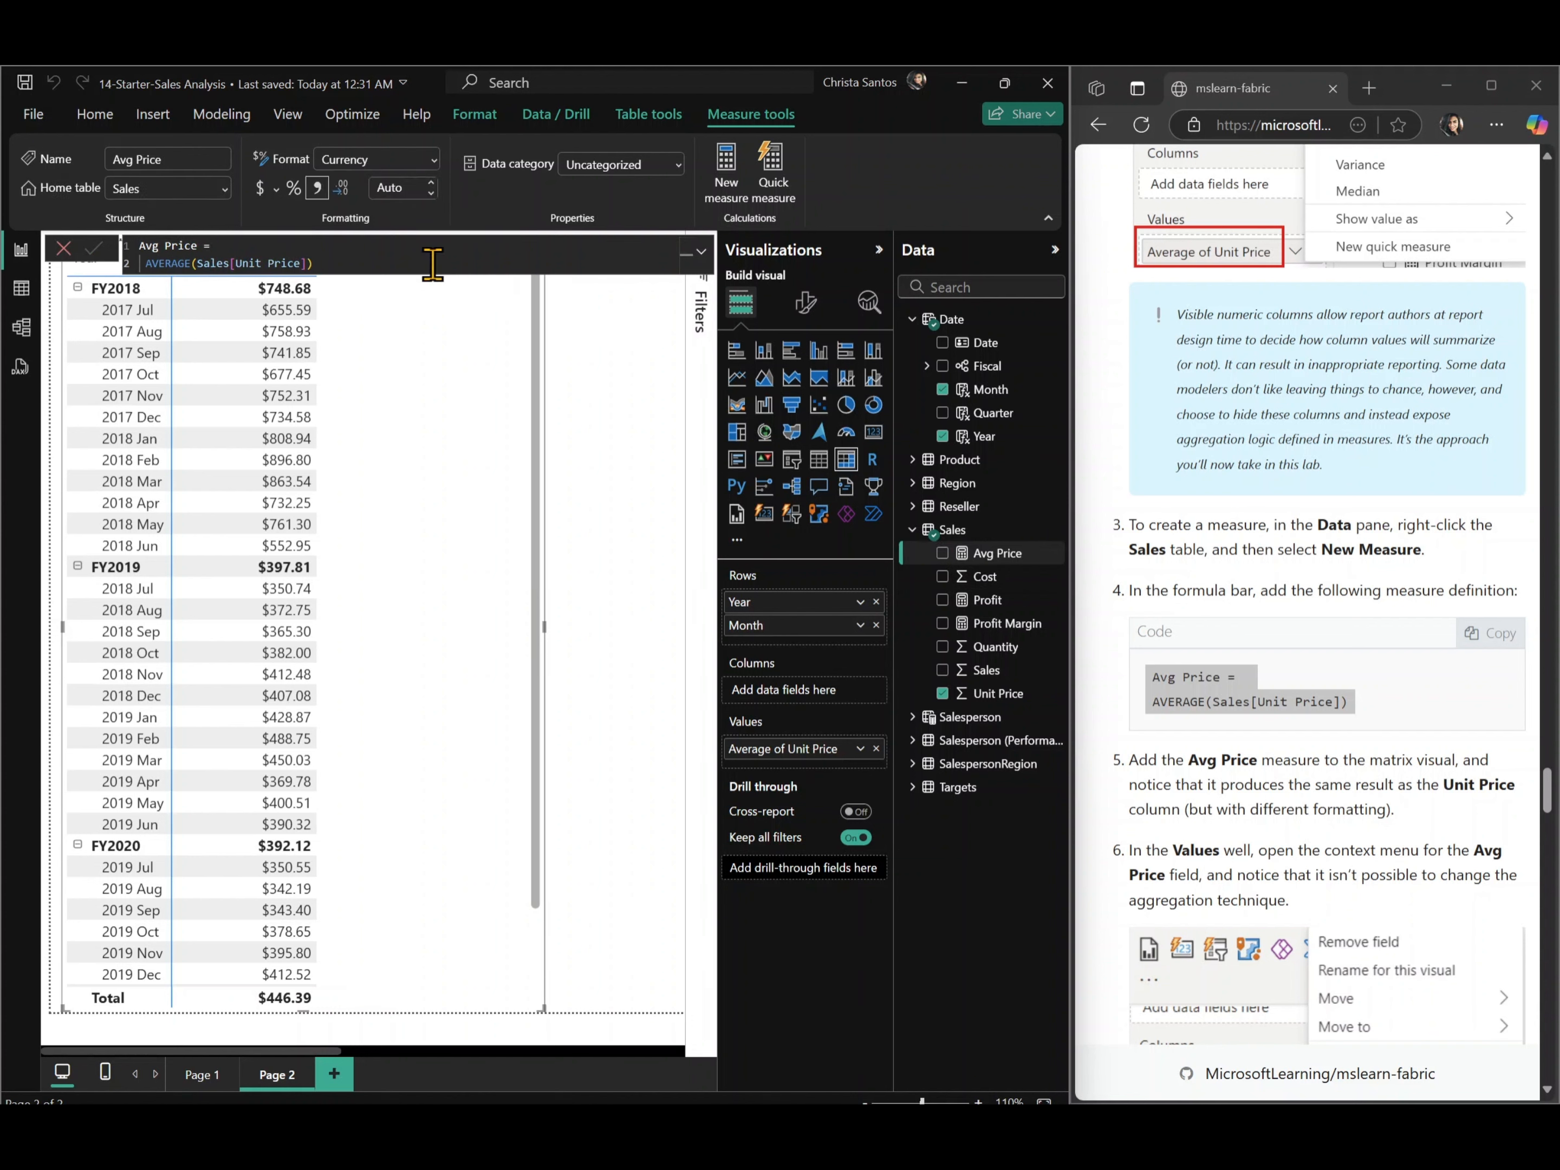
# - Close the measure's formula and add the Avg Price measure to the matrix's values
pyautogui.scroll(-1, 1295, 868)
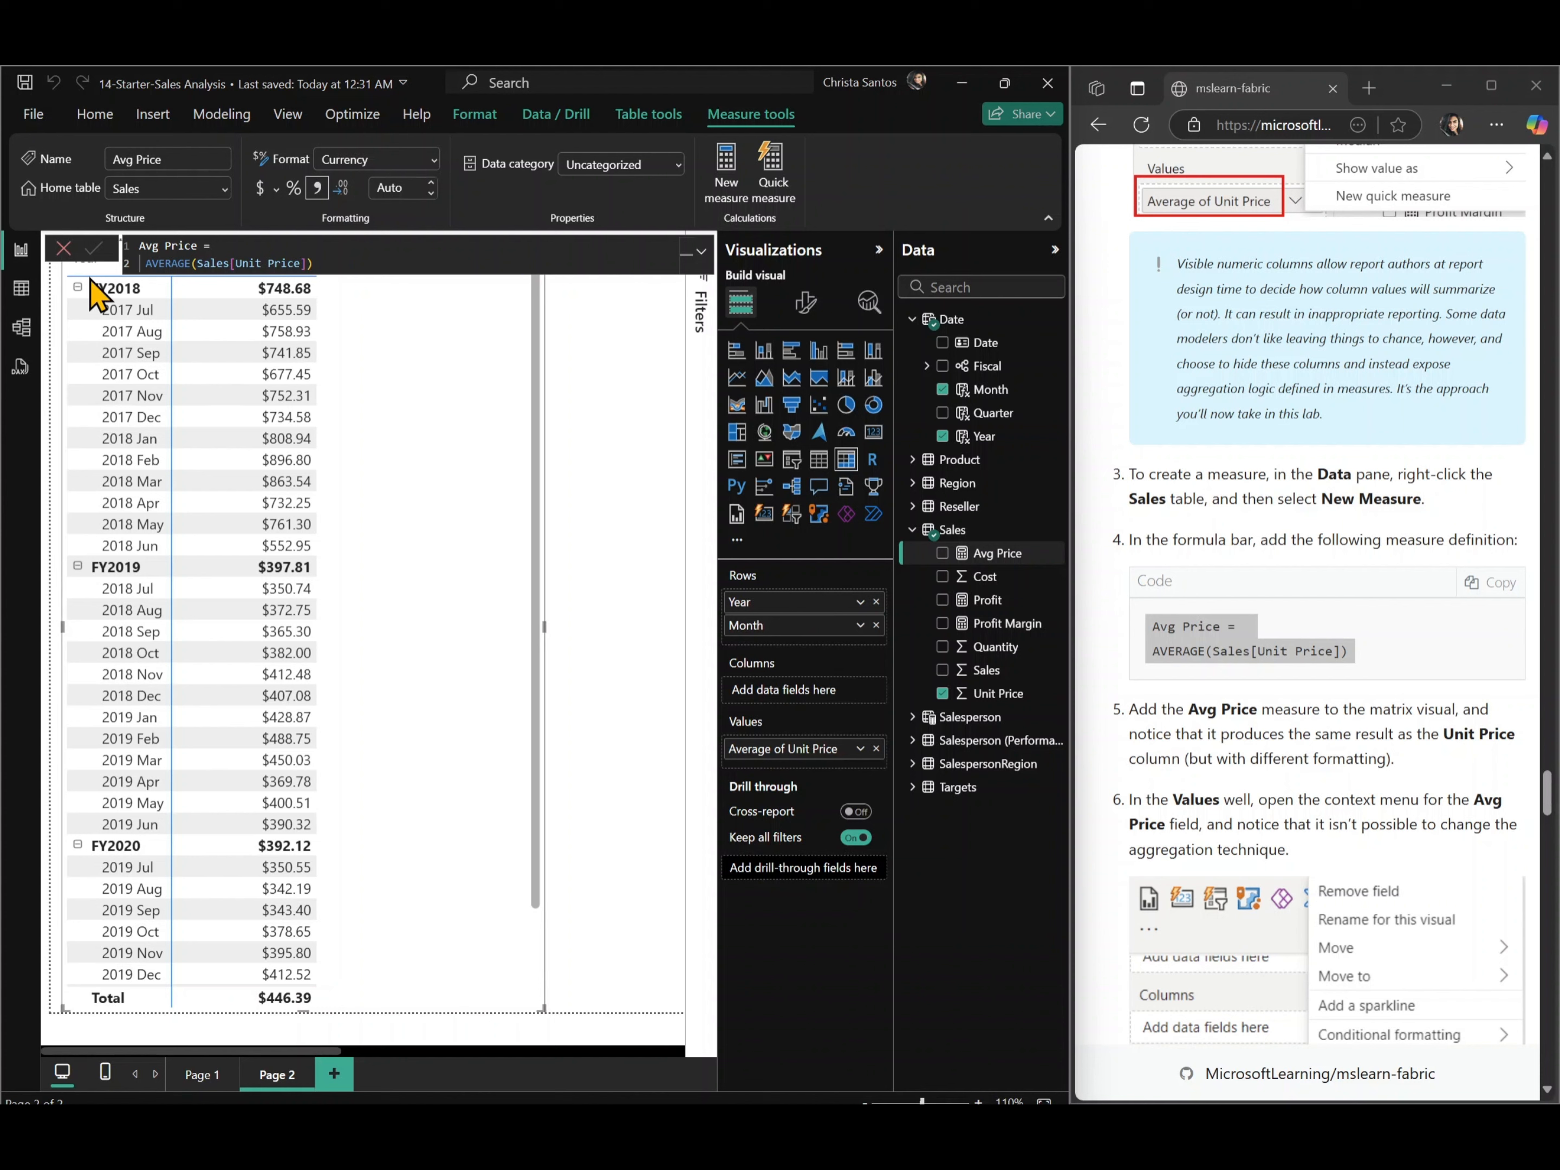
pyautogui.click(63, 248)
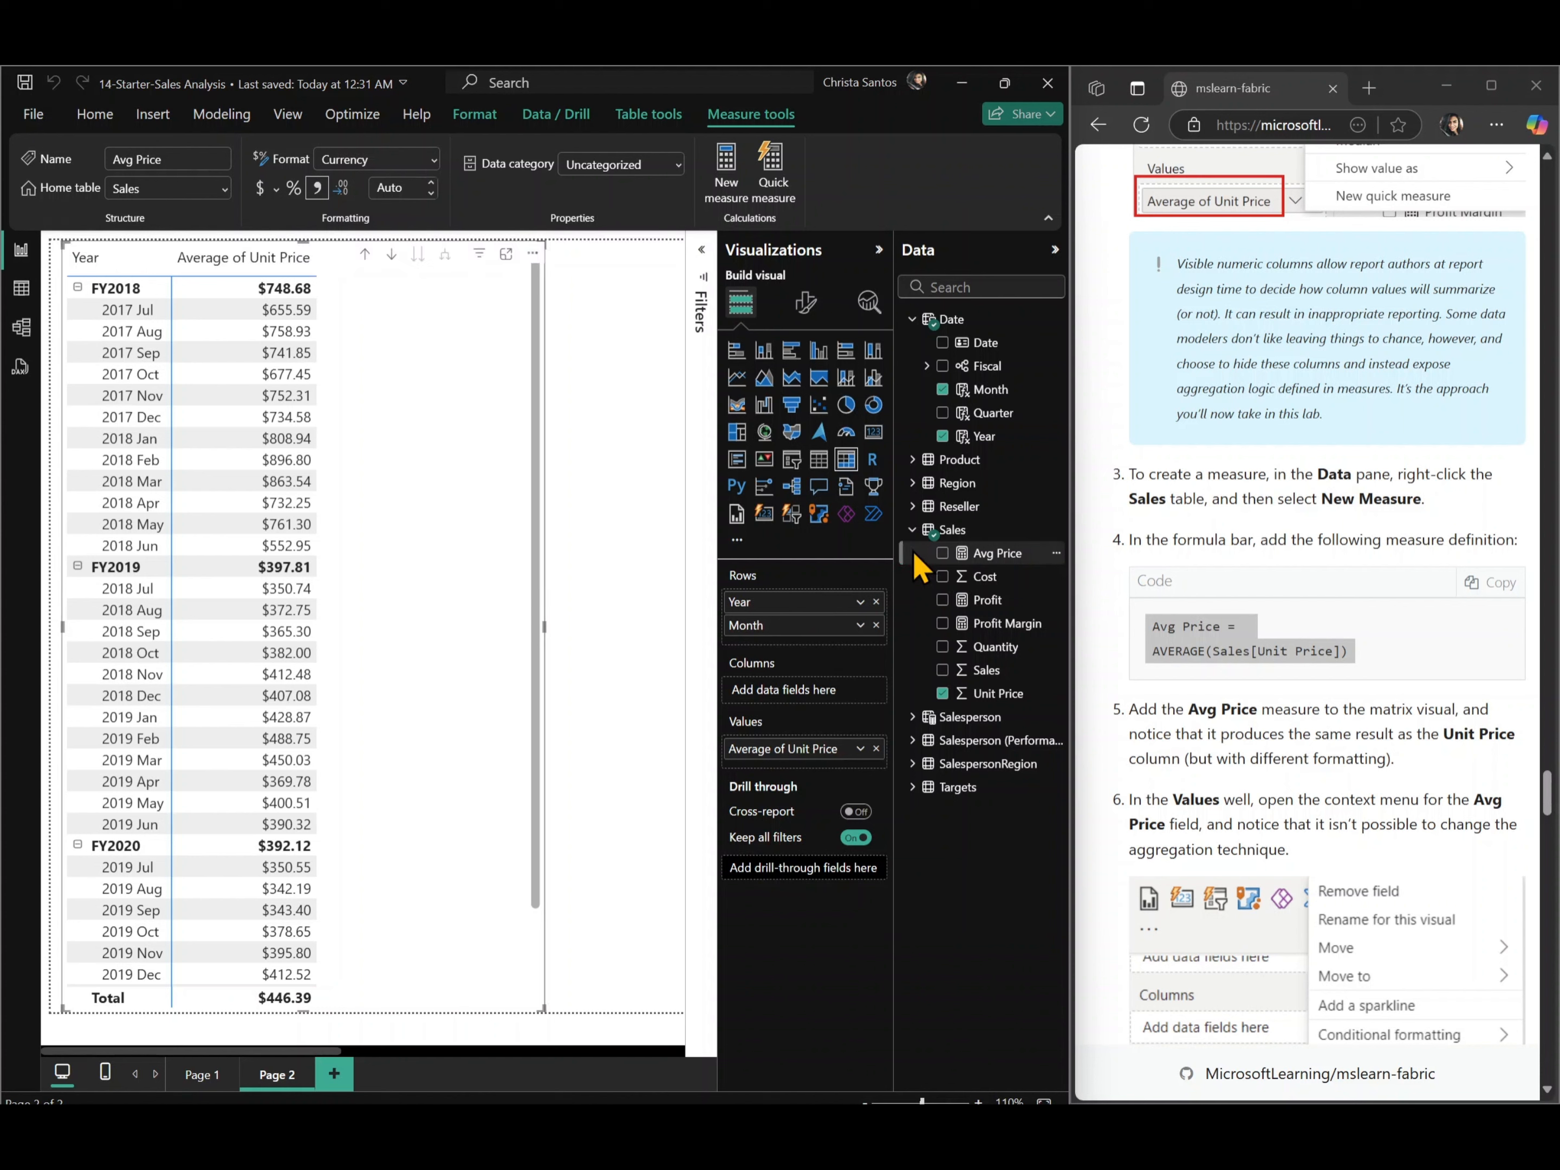
pyautogui.moveTo(983, 559); pyautogui.dragTo(359, 383)
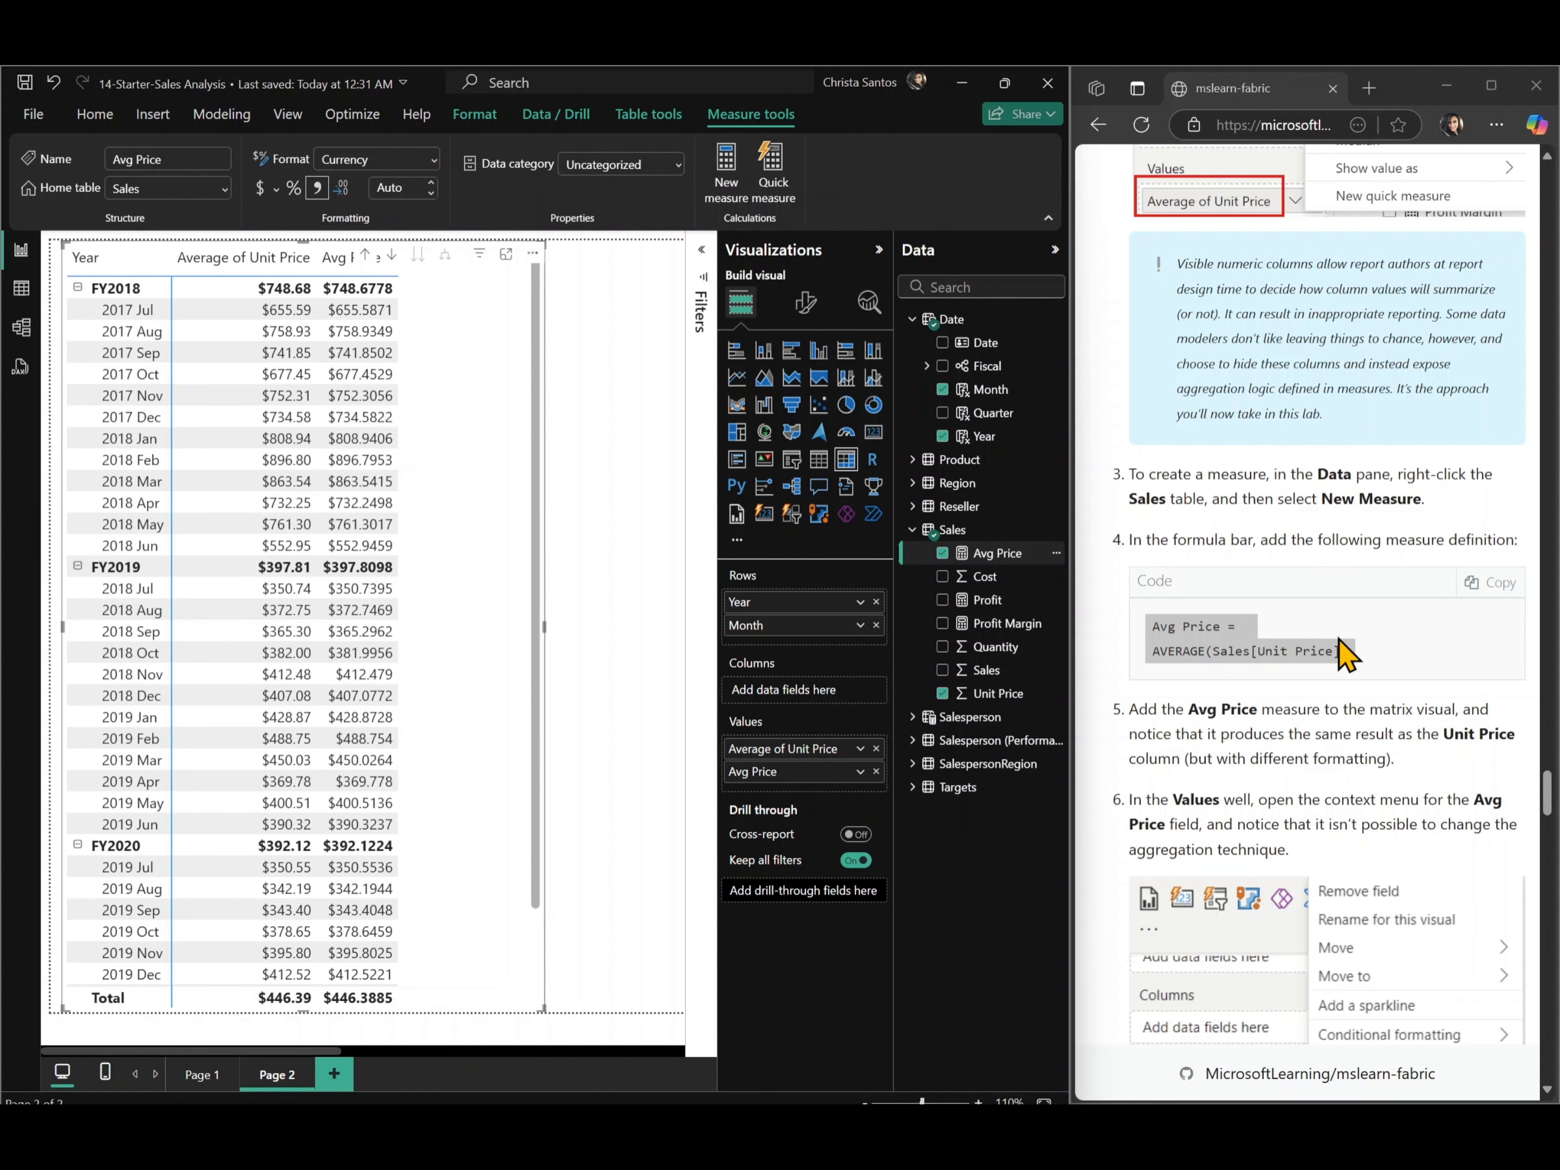
# - Compare the field options available for the Avg Price measure with those for Average of Unit Price in the matrix
pyautogui.scroll(-3, 1341, 654)
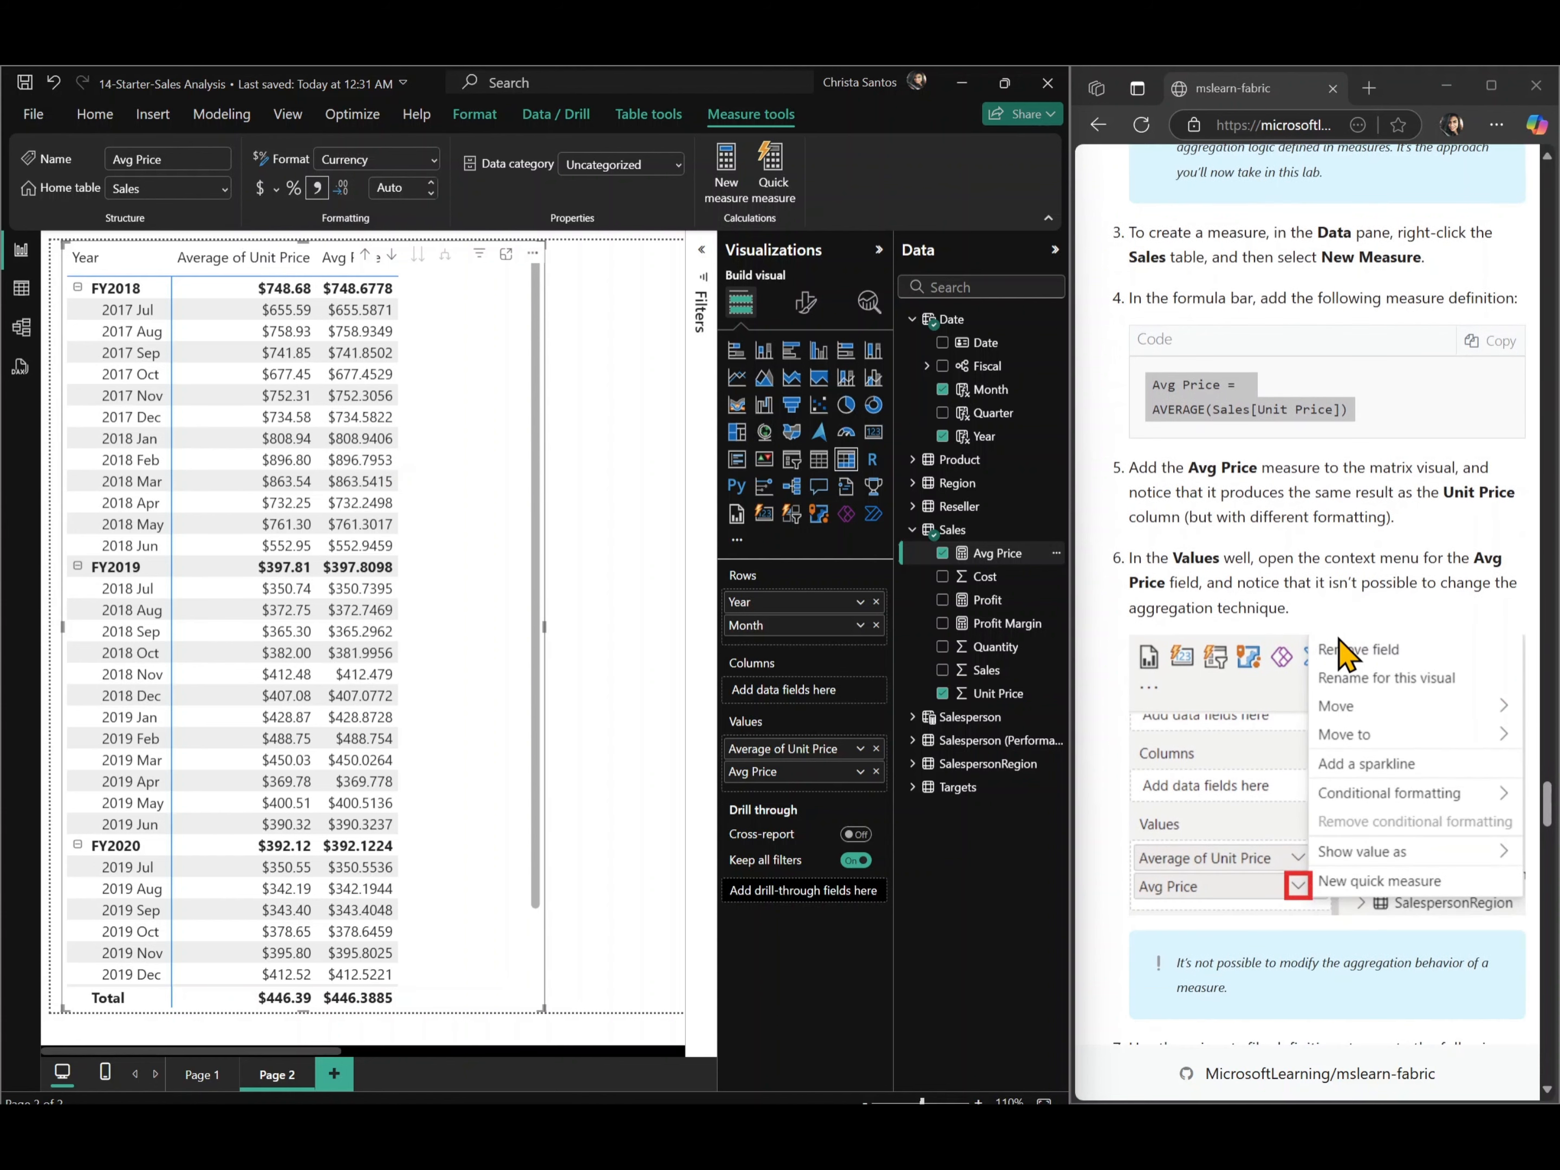
pyautogui.scroll(-2, 1343, 653)
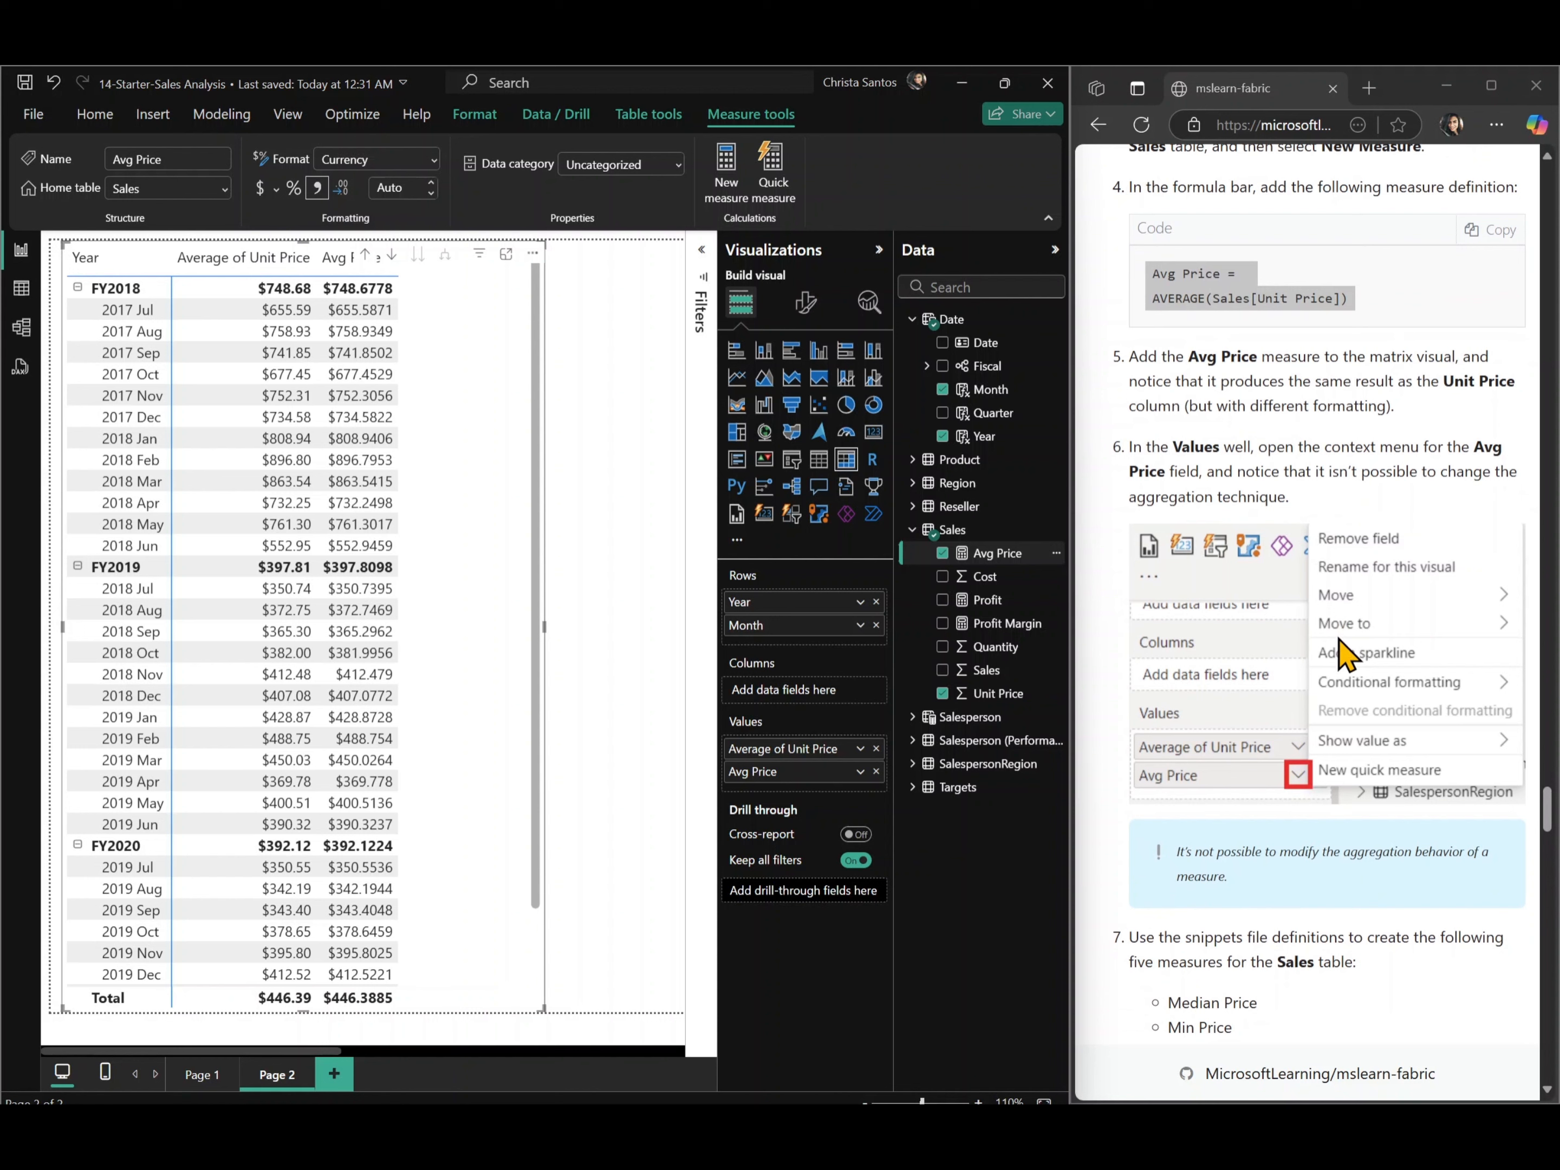
pyautogui.click(860, 772)
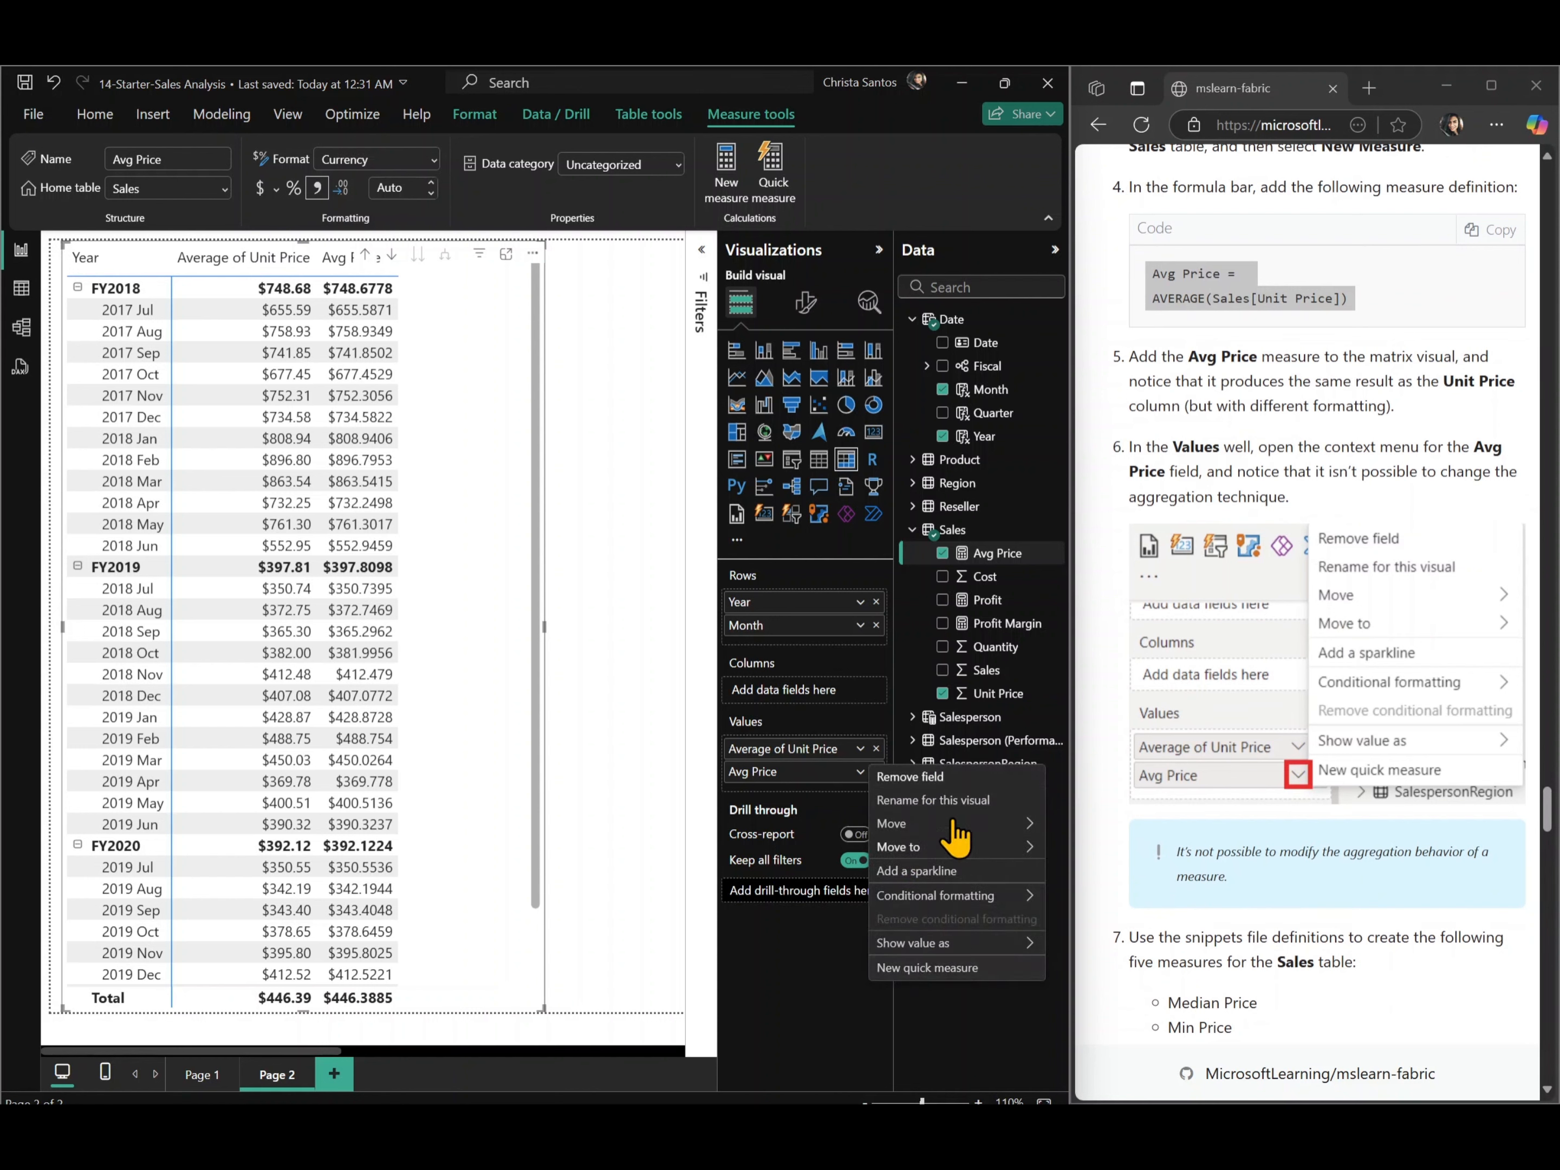
pyautogui.moveTo(940, 850)
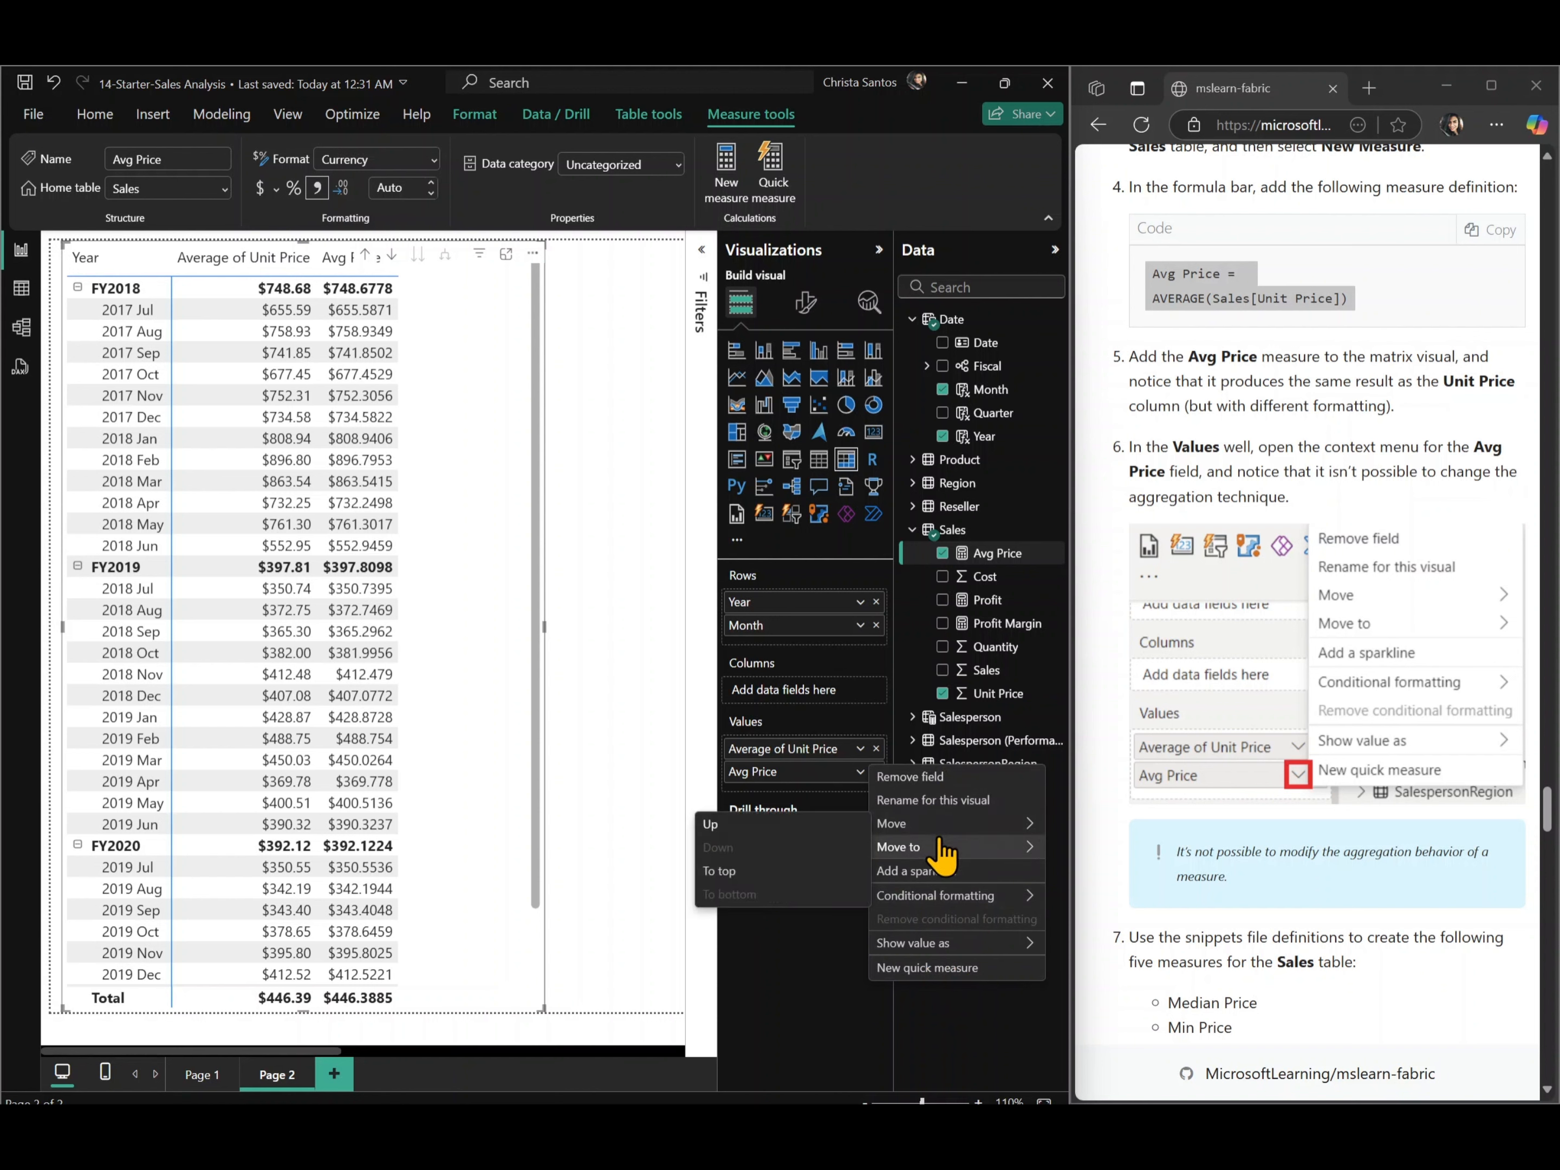
pyautogui.click(858, 749)
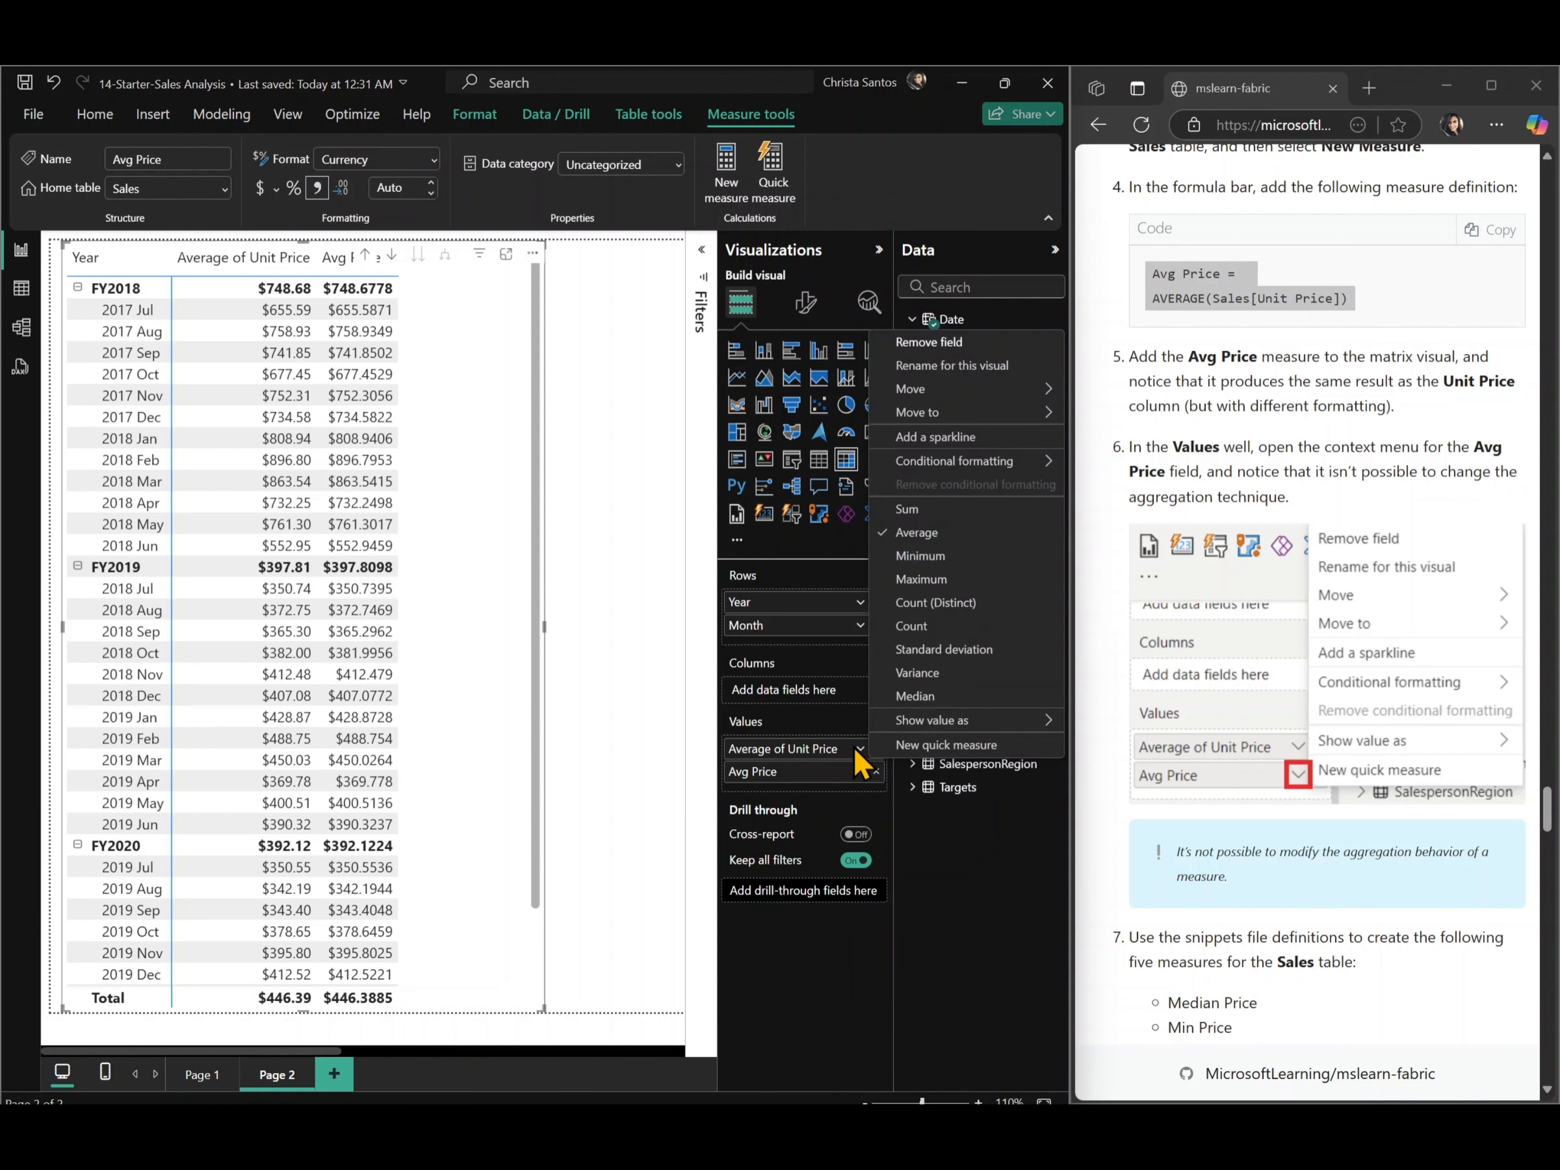
# - Copy the five additional Sales measure definitions, Median Price through Order Lines, from 14-Snippets.txt in Notepad and return to the report
pyautogui.click(971, 974)
pyautogui.scroll(-6, 1327, 842)
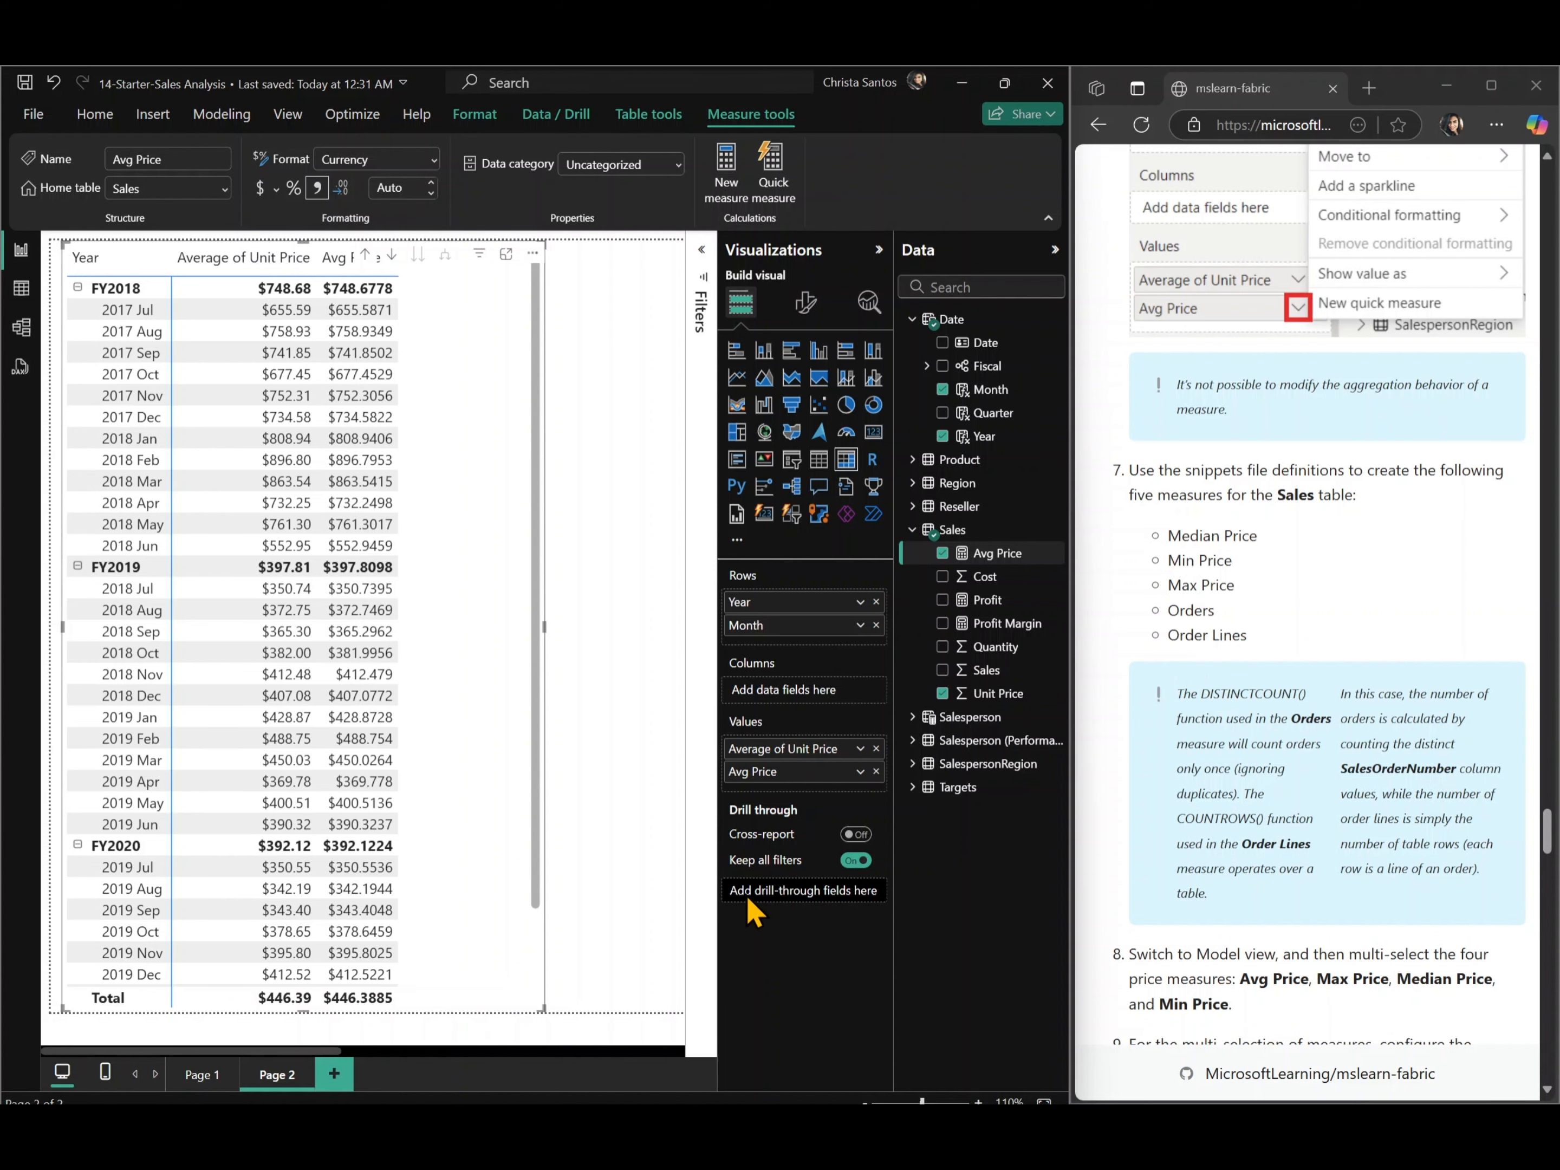
pyautogui.click(1104, 1081)
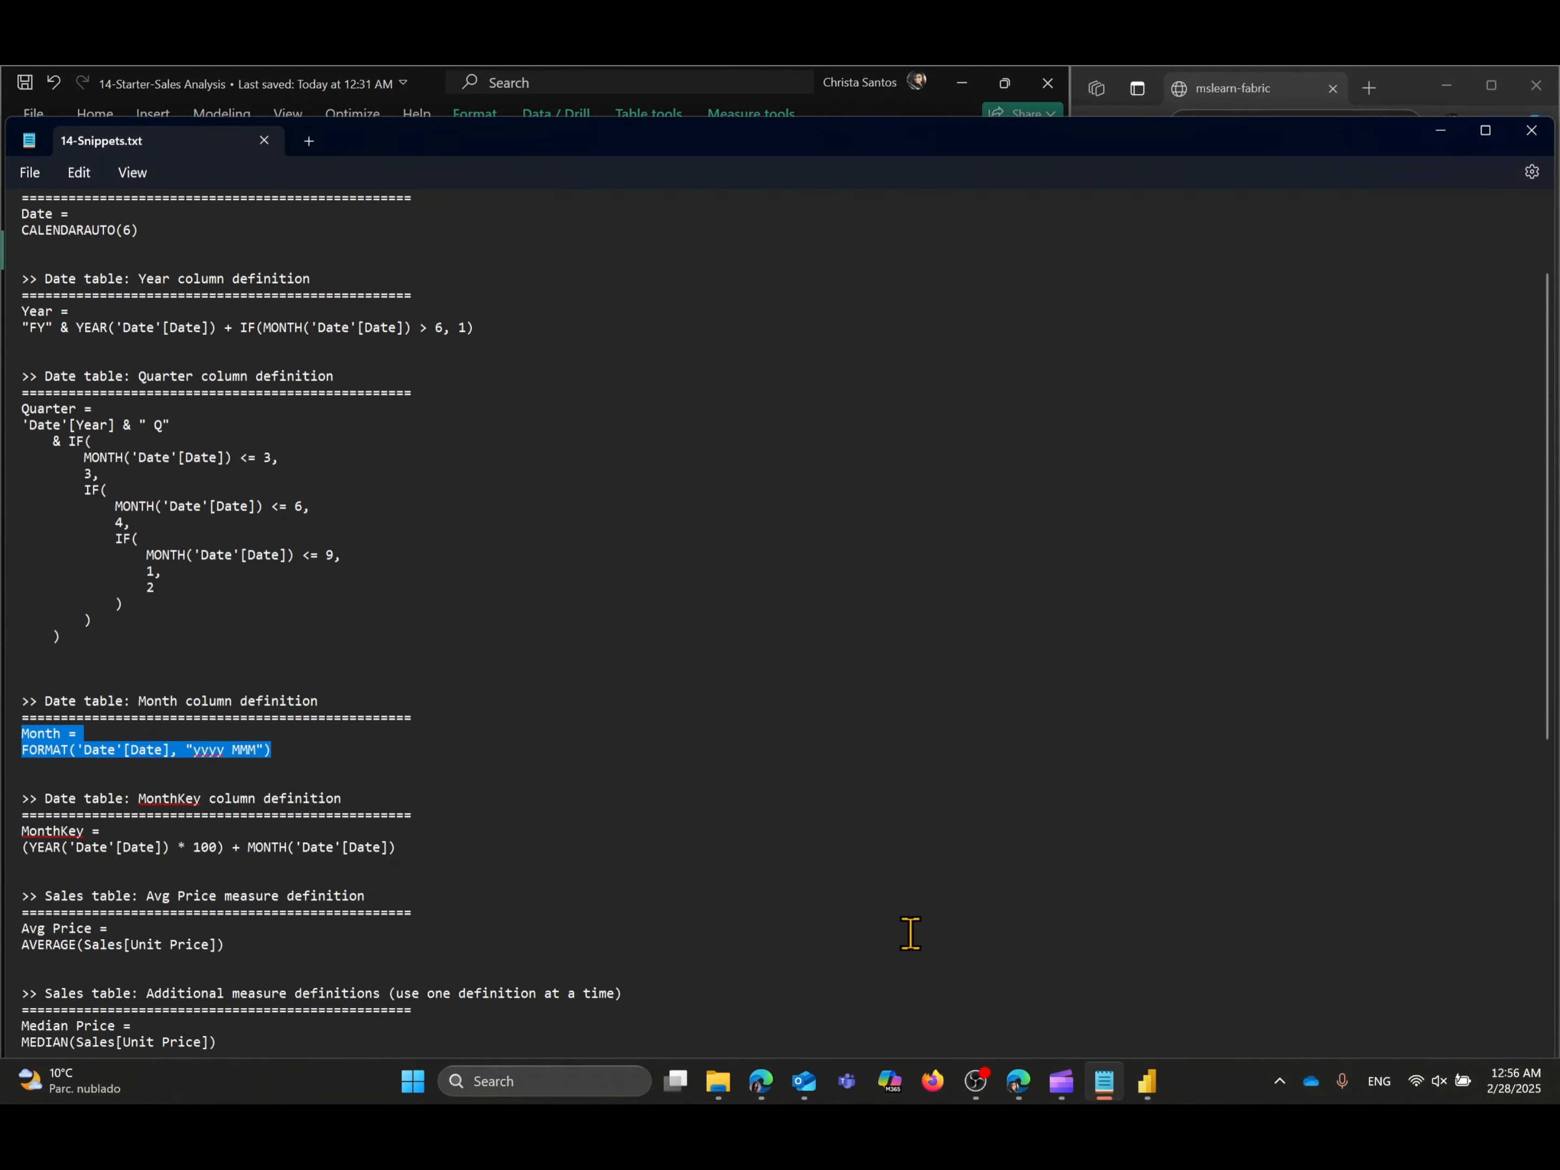
pyautogui.scroll(-6, 408, 772)
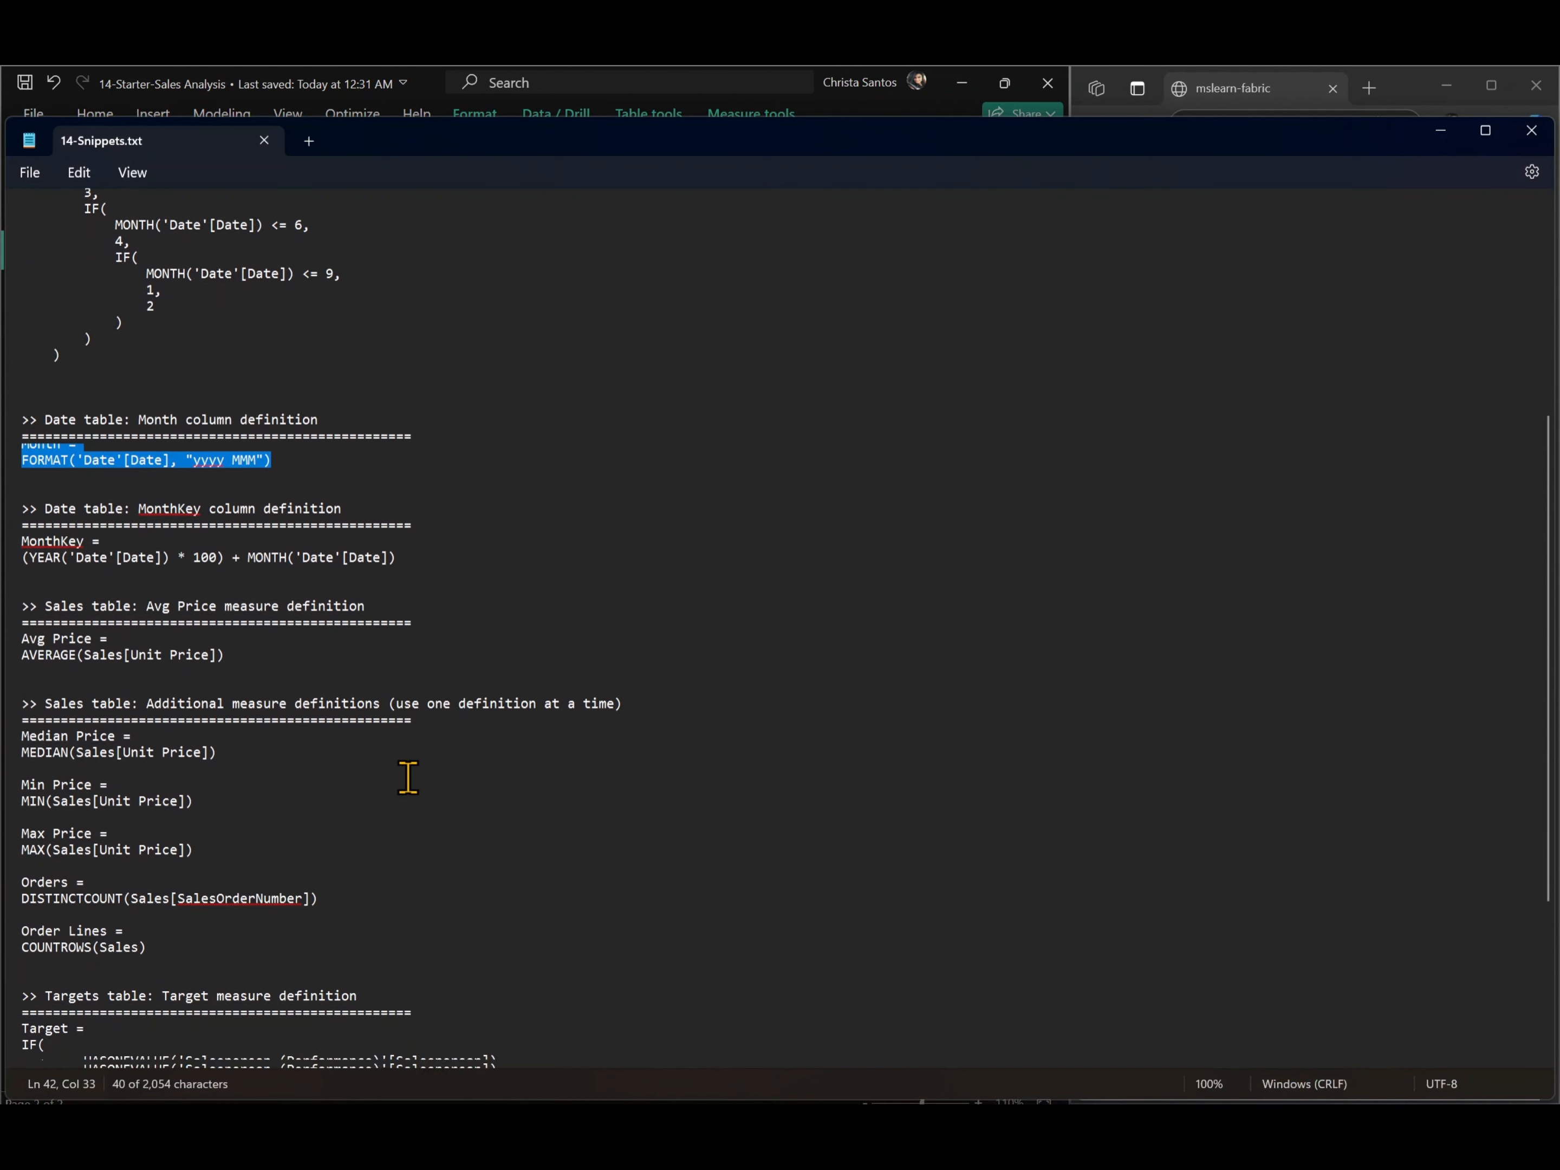
pyautogui.scroll(-2, 408, 778)
pyautogui.scroll(1, 399, 774)
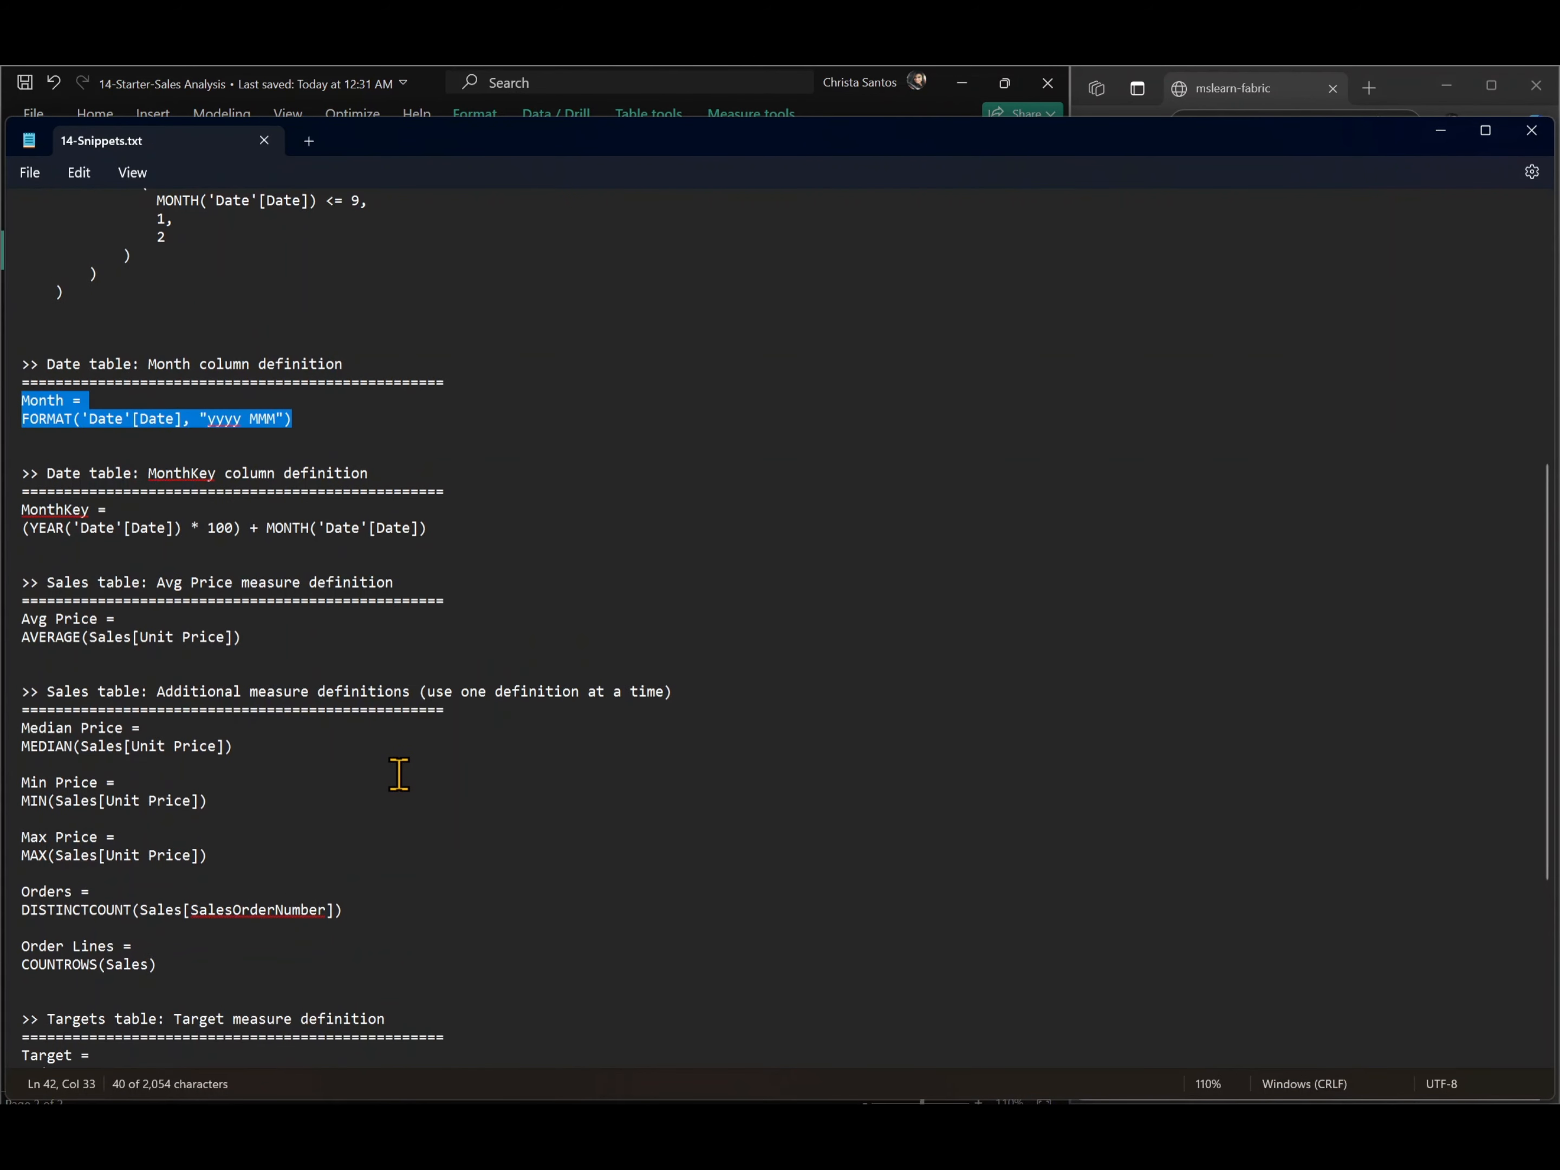
pyautogui.scroll(-5, 282, 836)
pyautogui.moveTo(170, 746); pyautogui.dragTo(6, 515)
pyautogui.hotkey('ctrl', 'c')
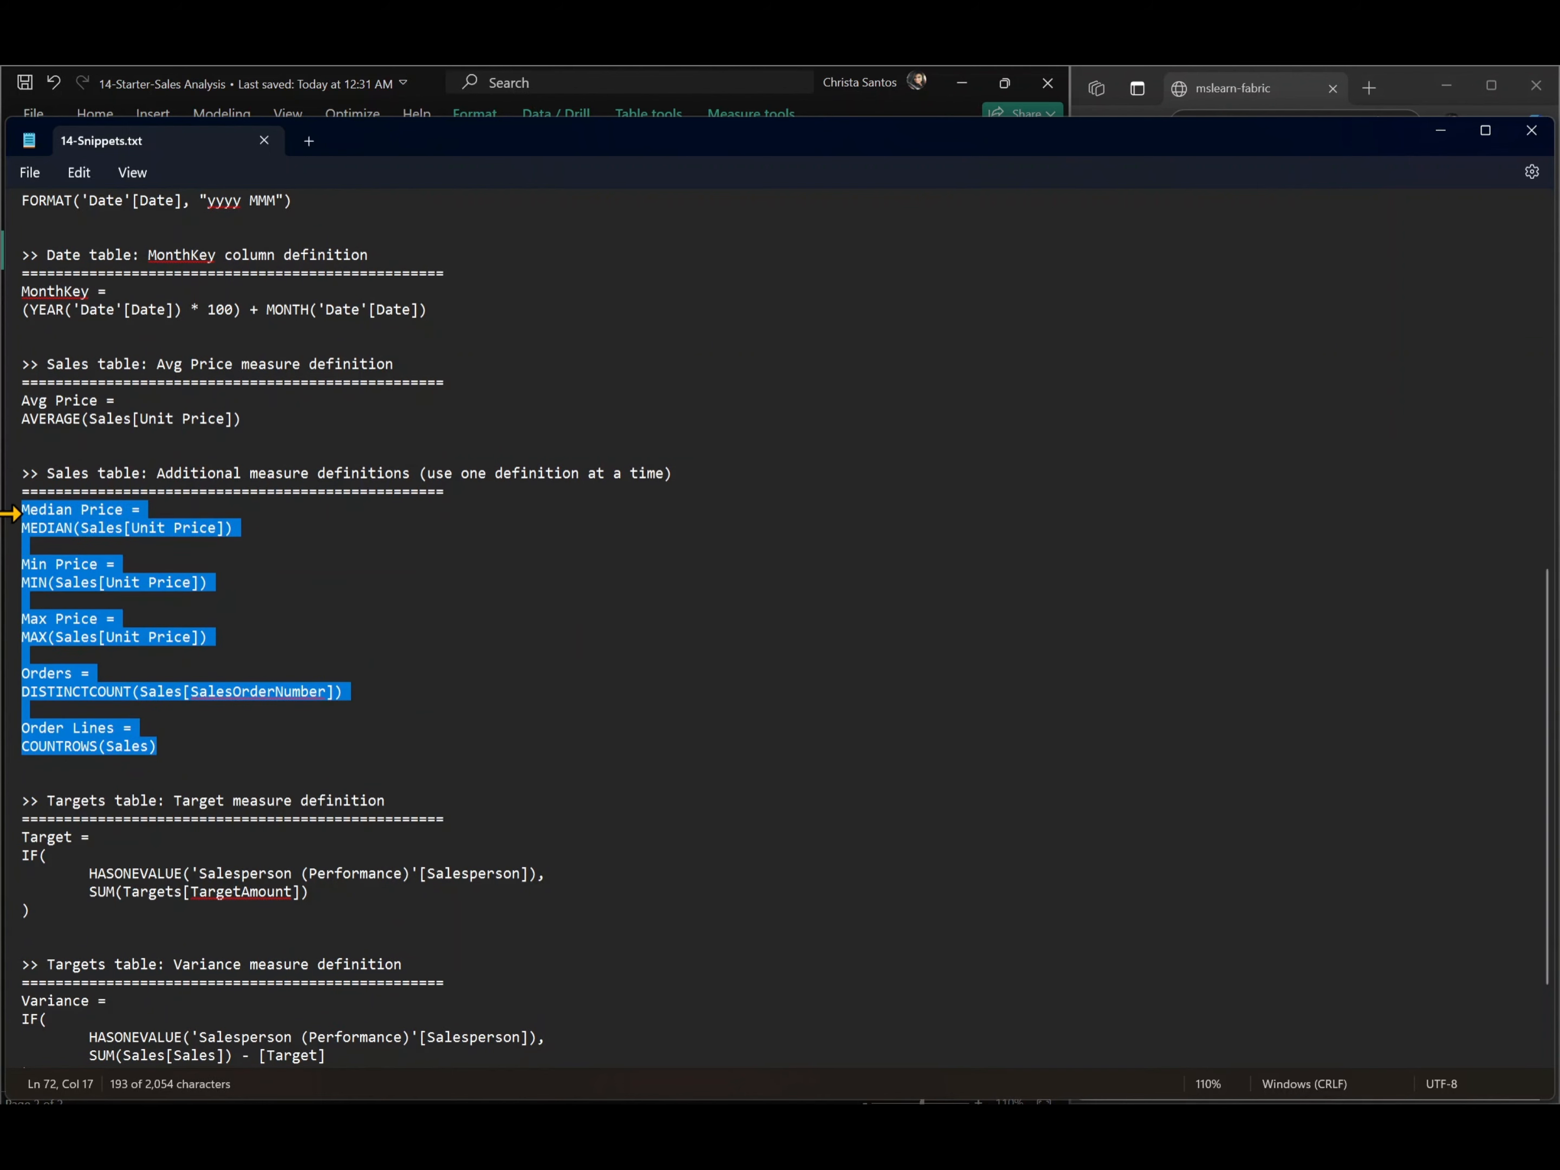
pyautogui.click(1443, 134)
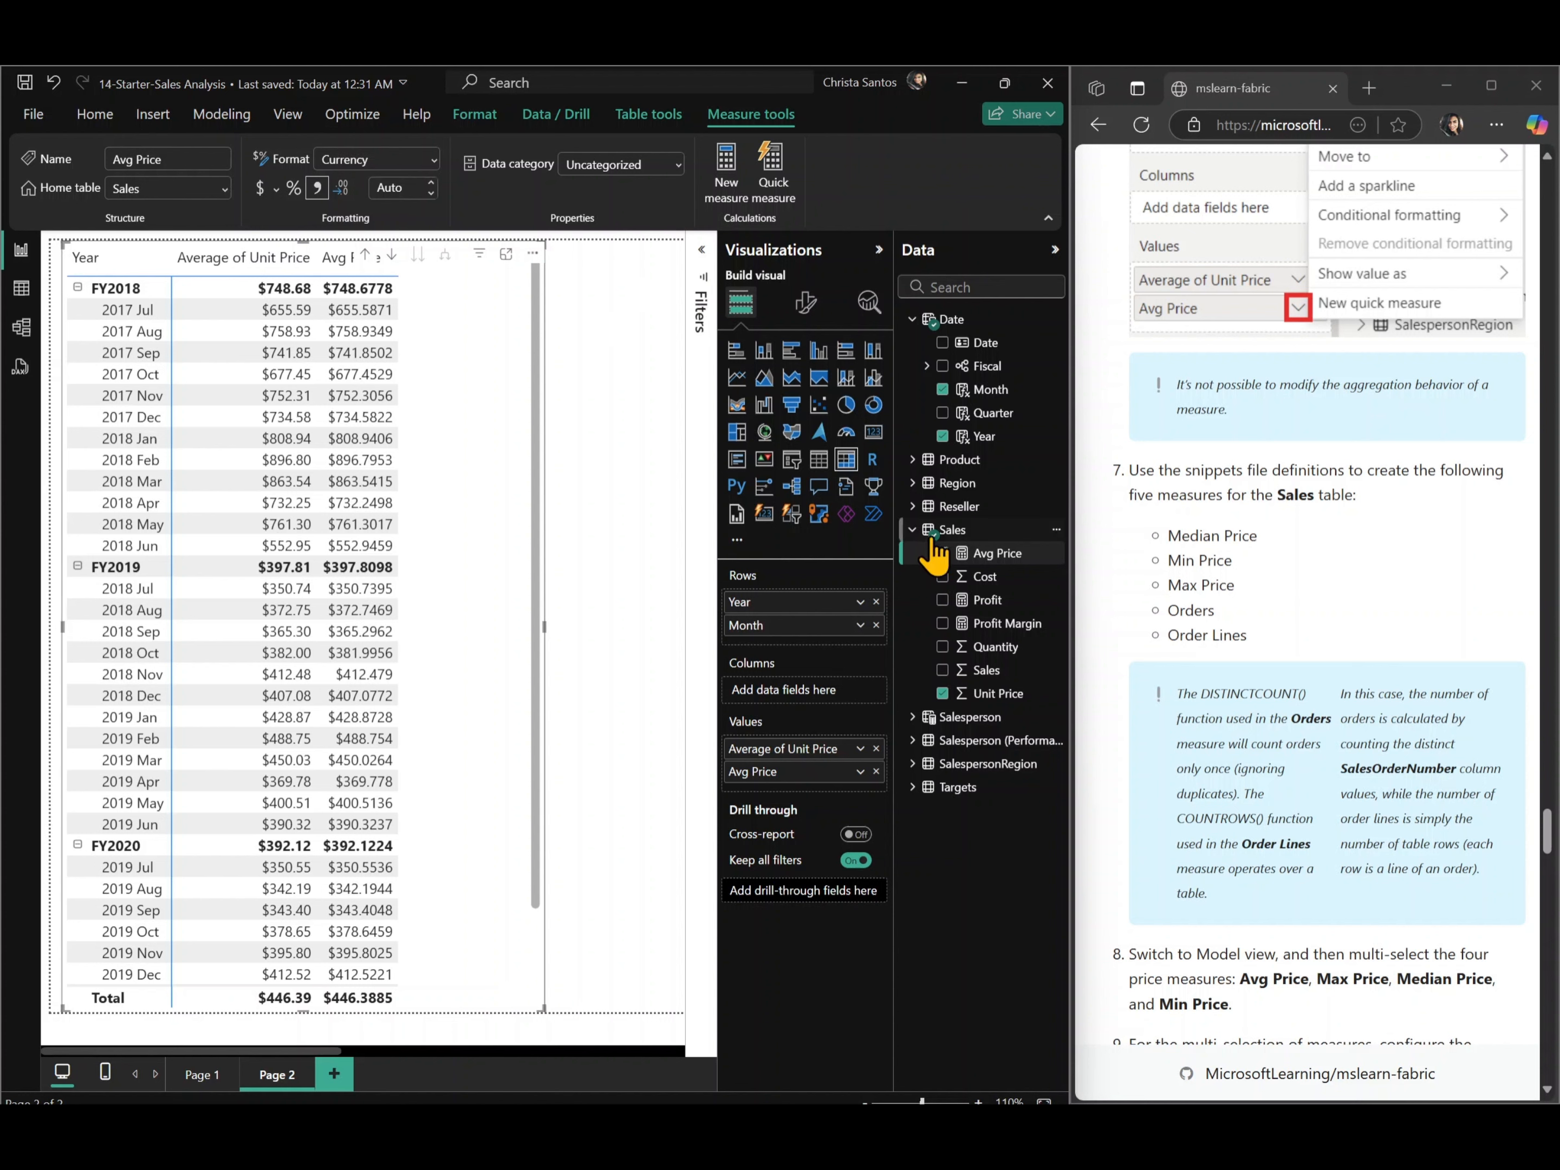
# - Create a measure in the Sales table from the copied snippets, keeping only Median Price = MEDIAN(Sales[Unit Price])
pyautogui.click(1055, 530)
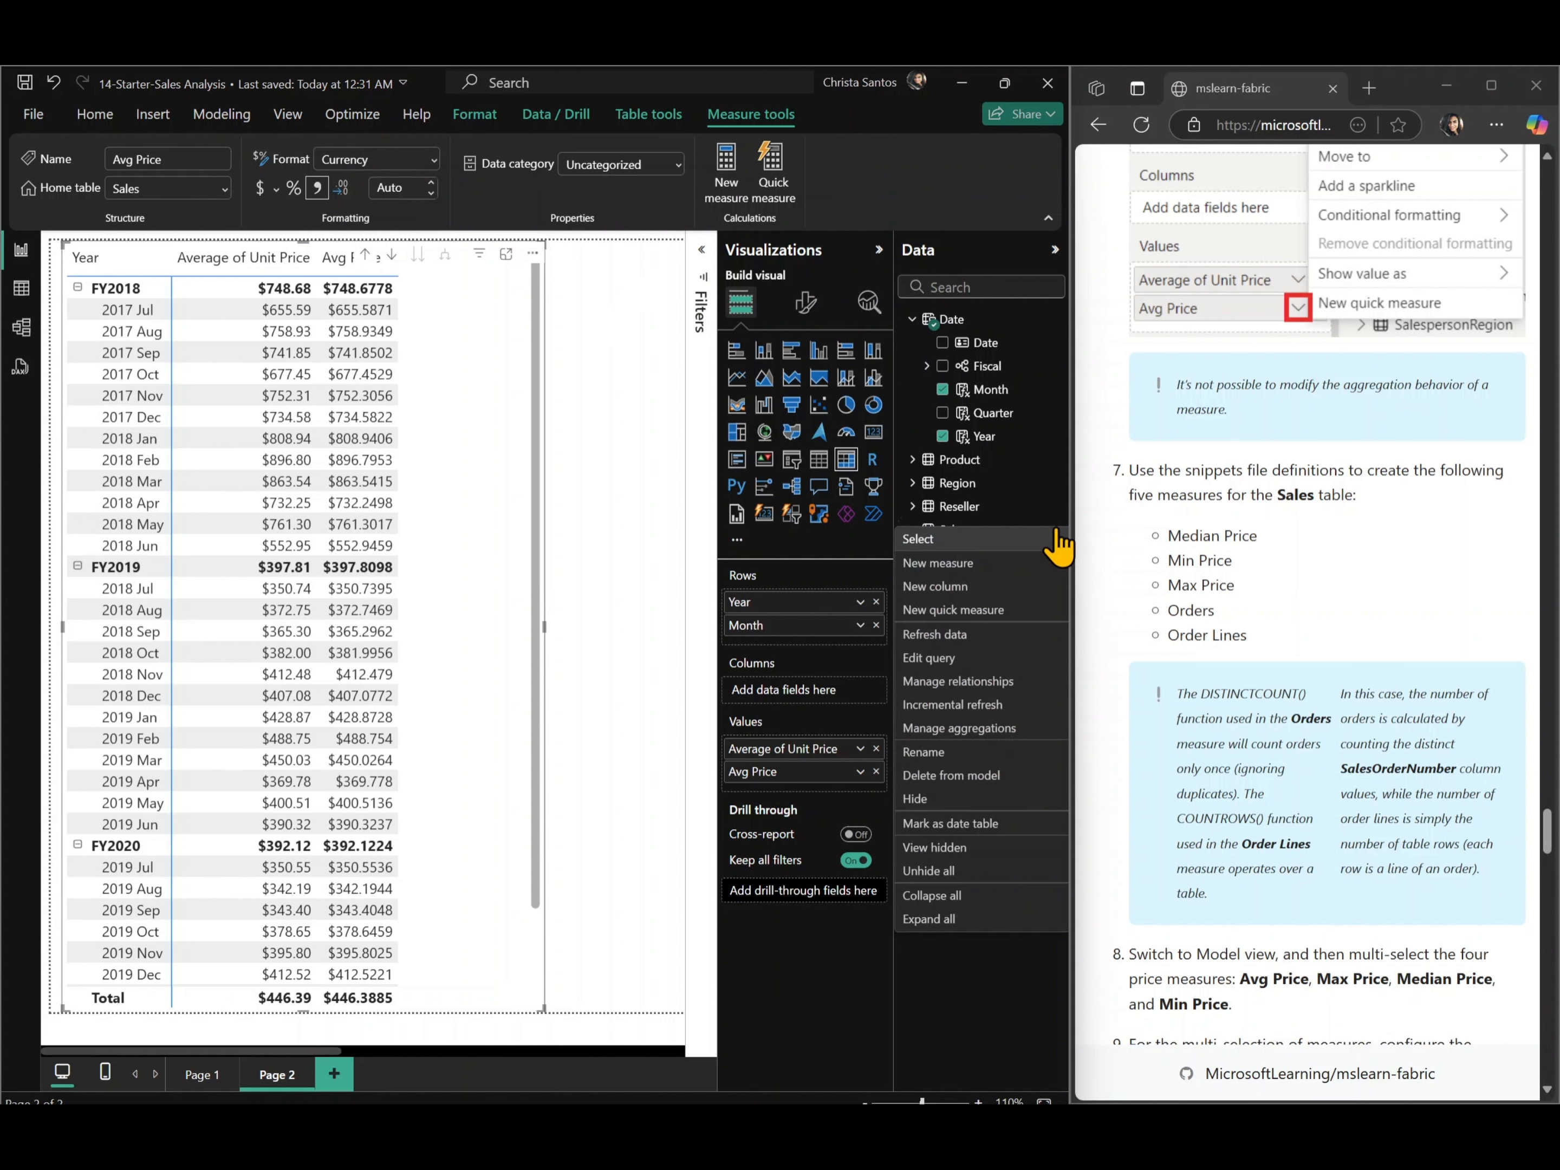
pyautogui.click(988, 564)
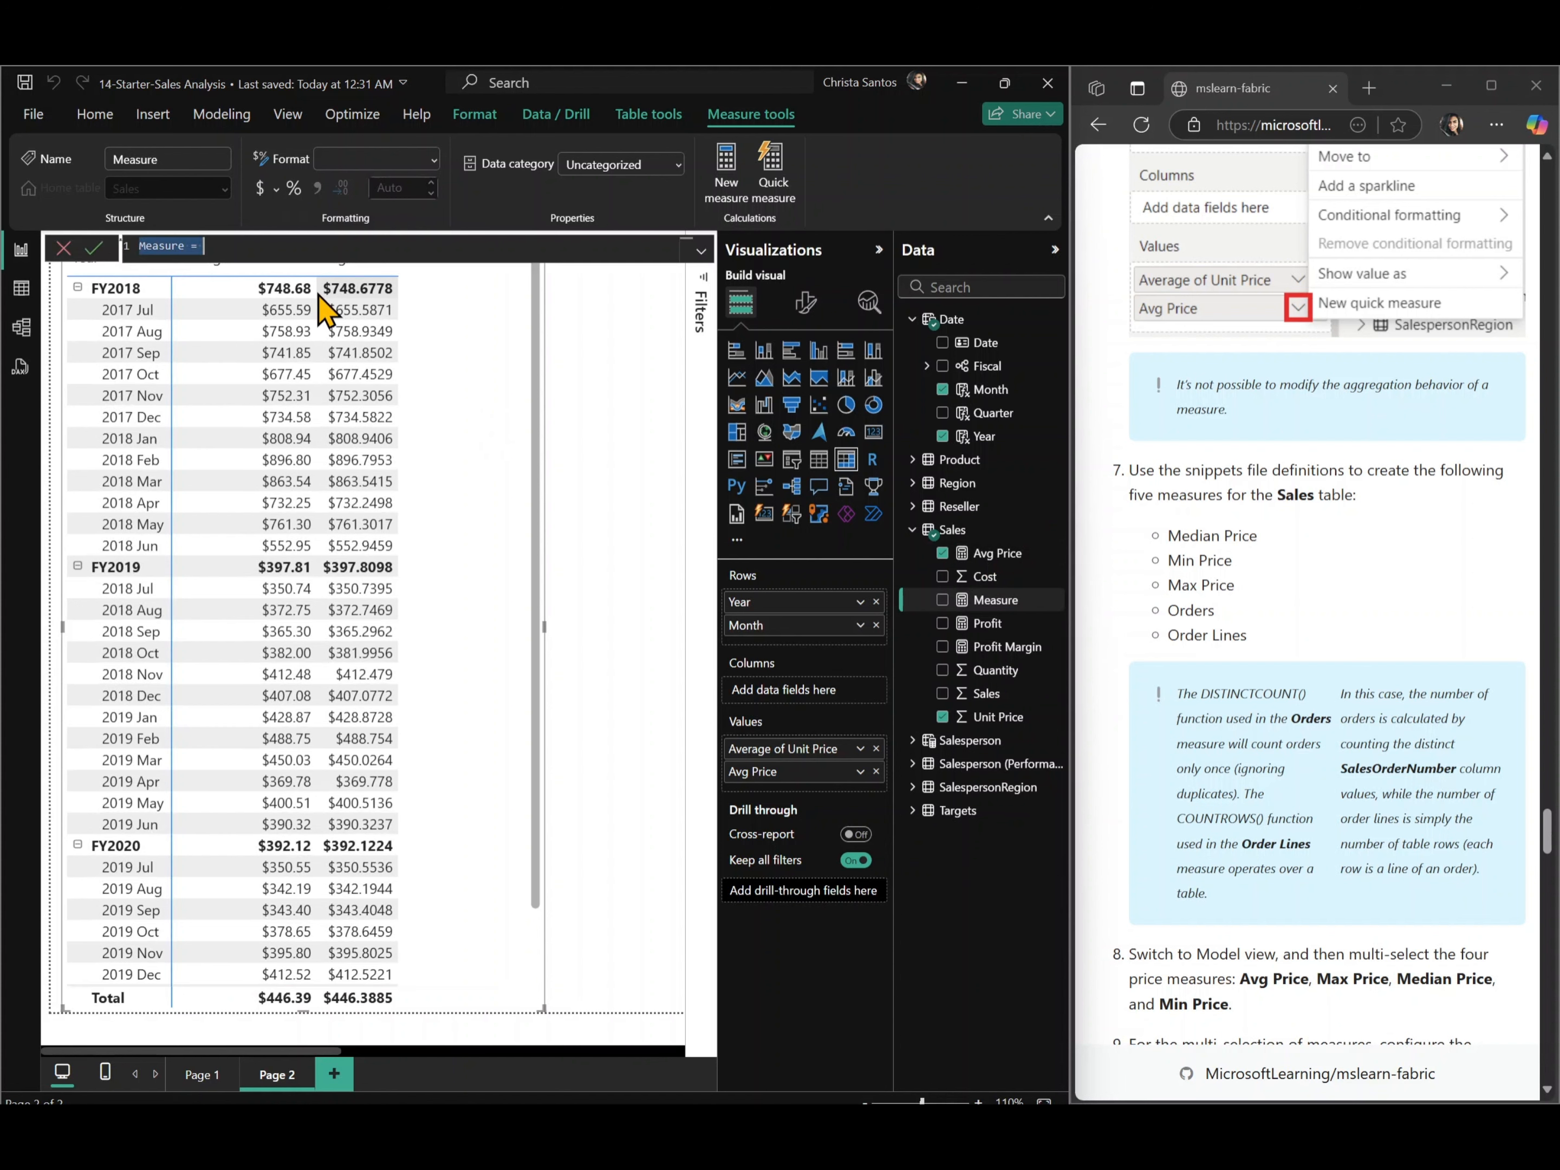
pyautogui.hotkey('ctrl', 'v')
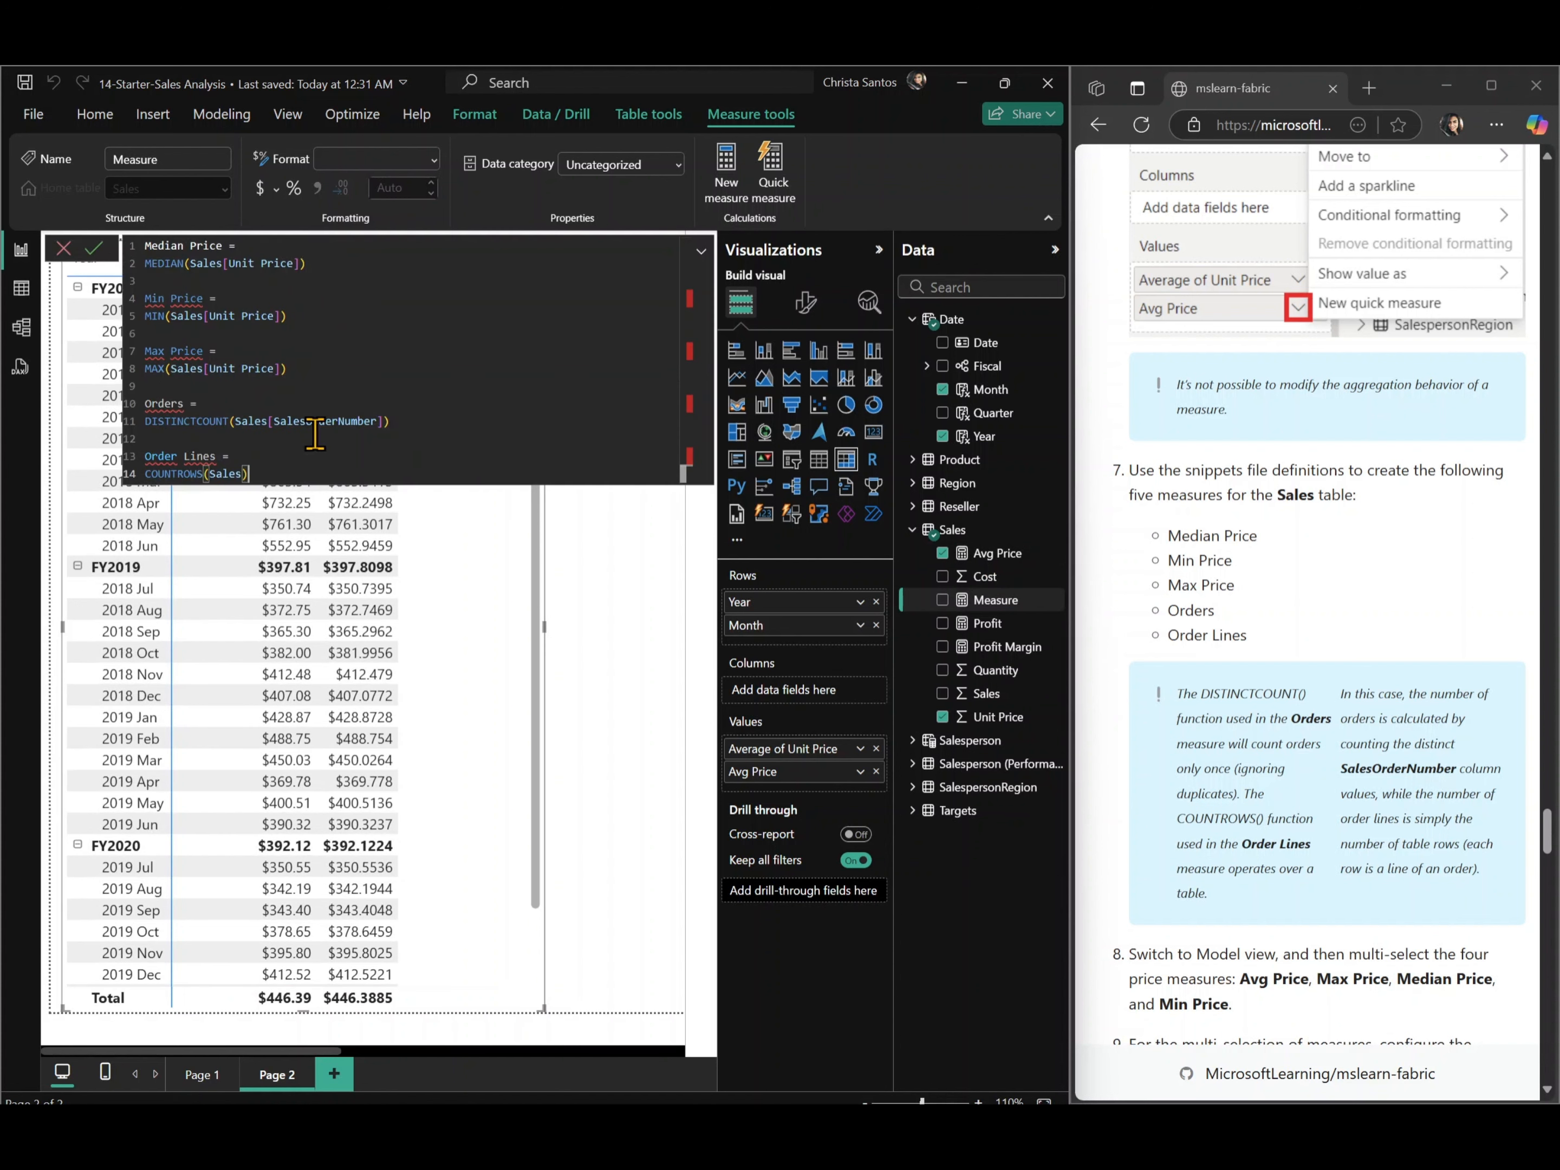
pyautogui.moveTo(284, 469); pyautogui.dragTo(131, 297)
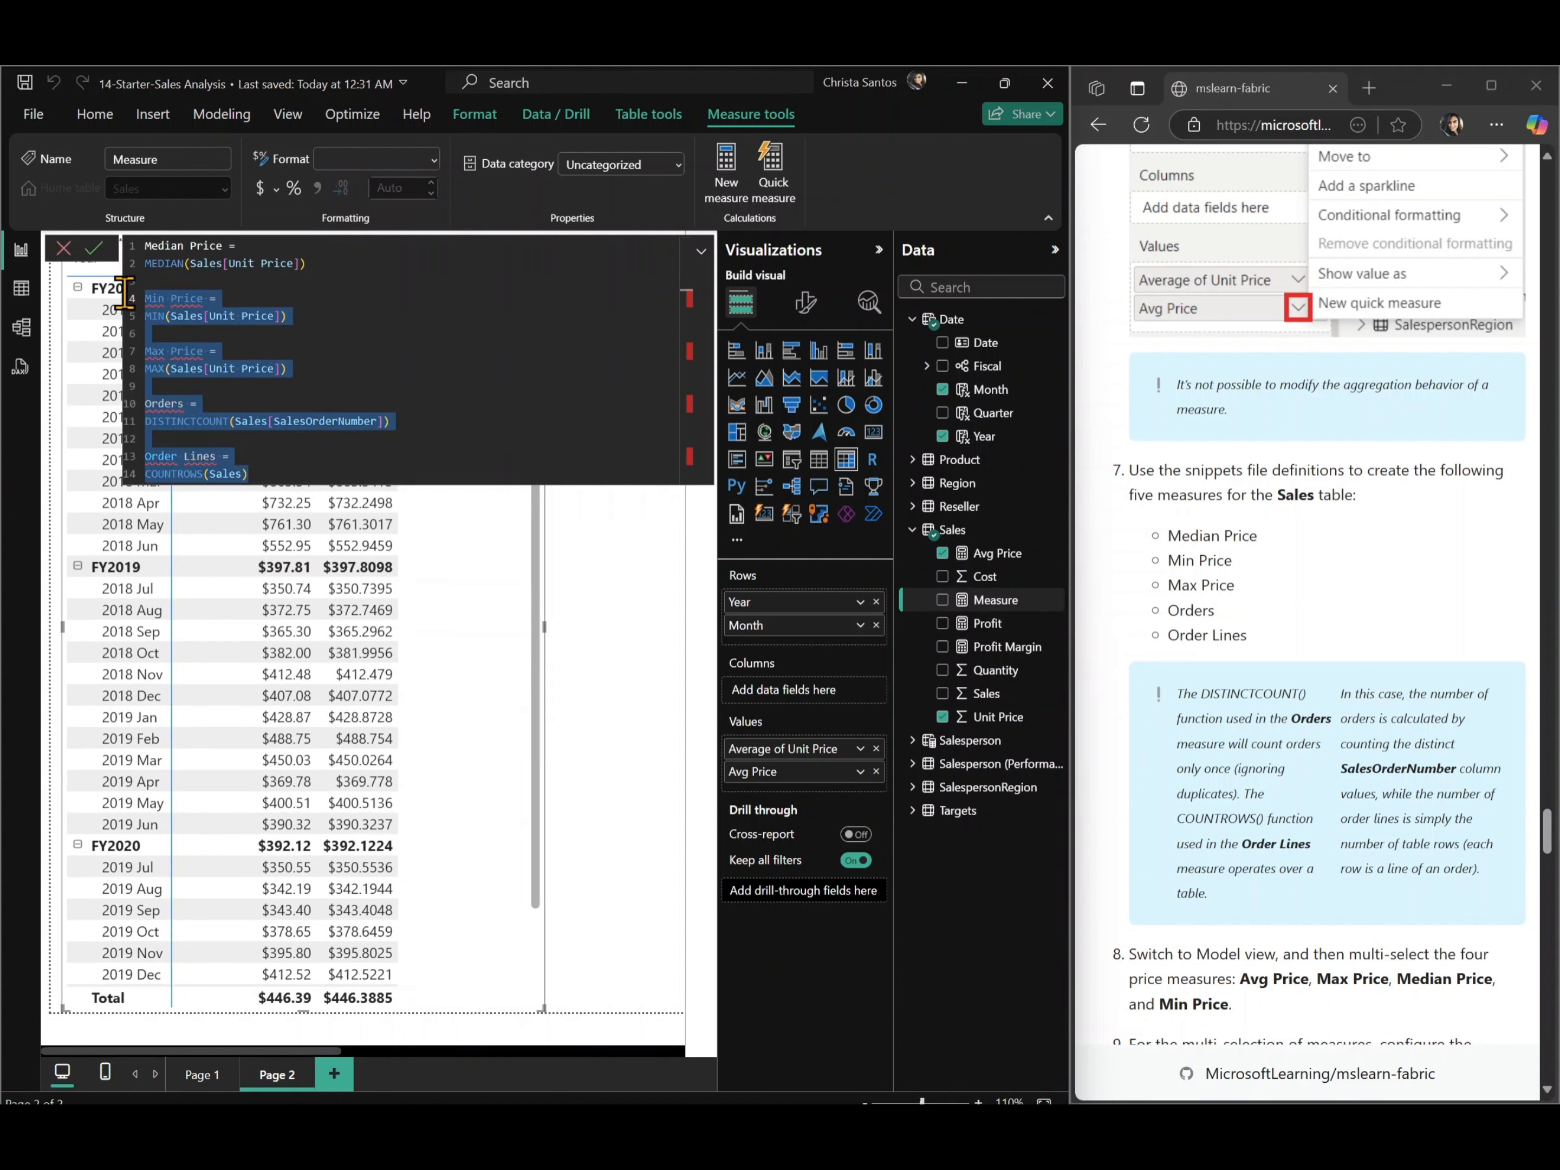
pyautogui.hotkey('ctrl', 'x')
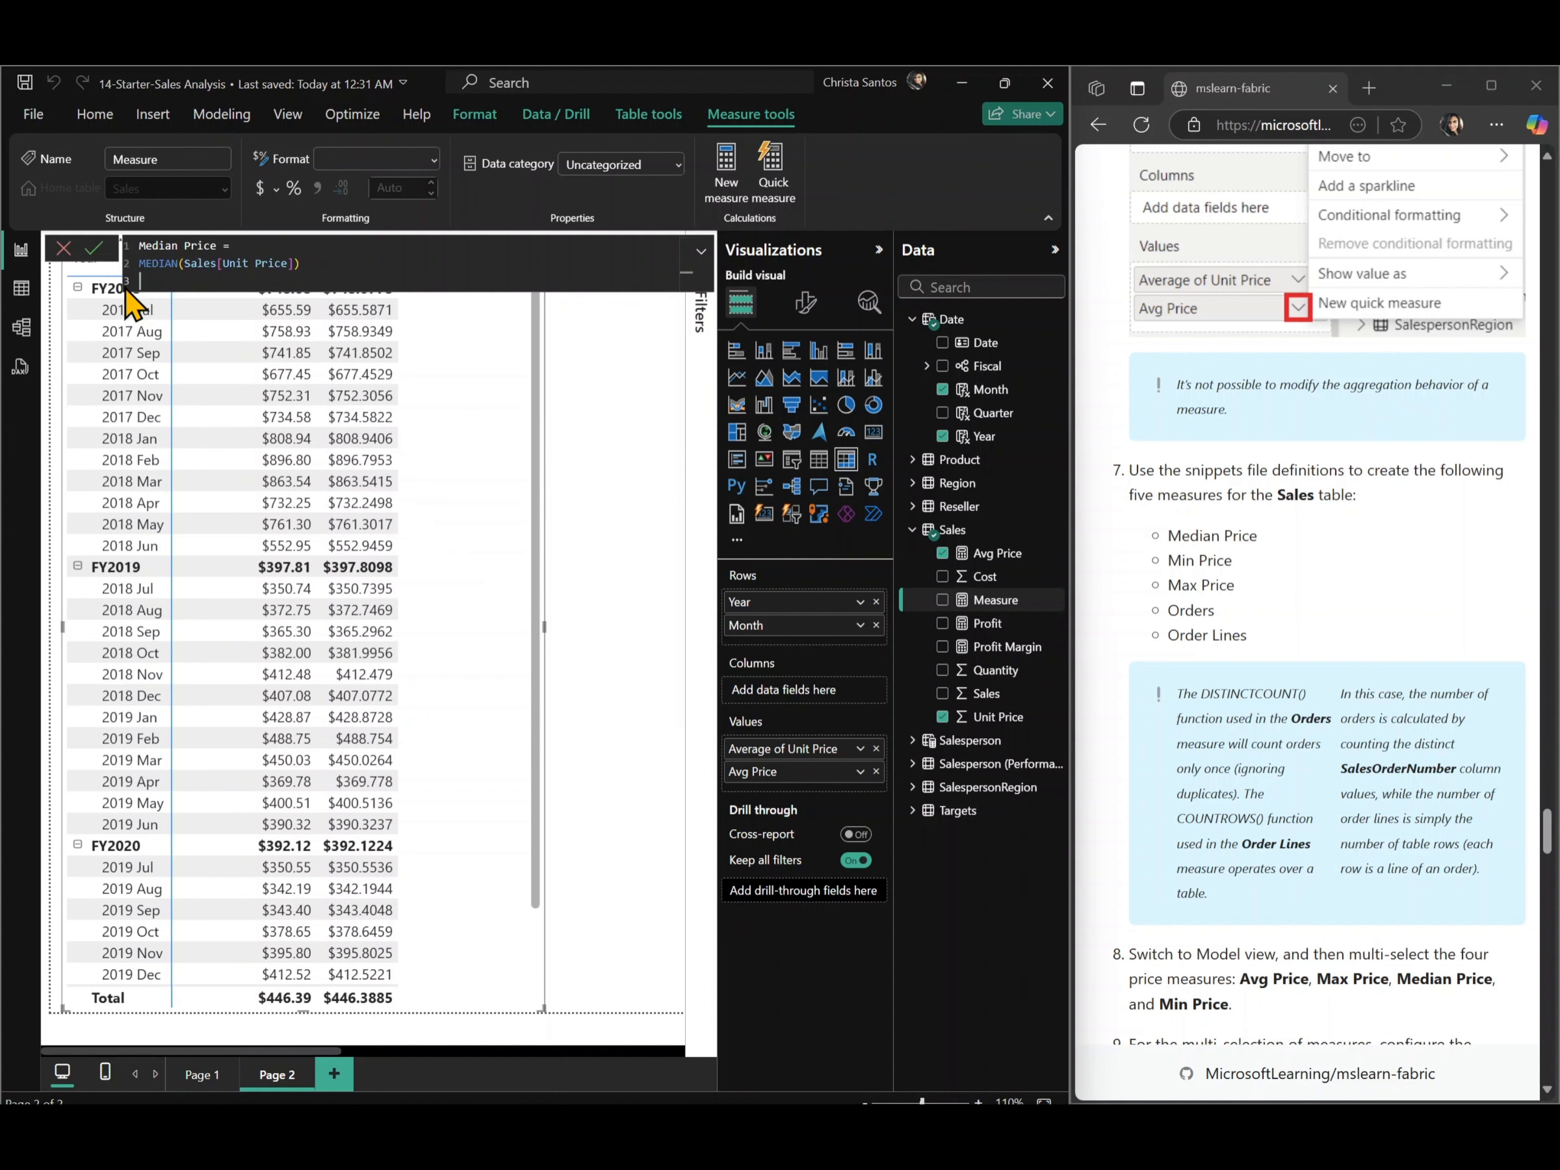
pyautogui.click(131, 297)
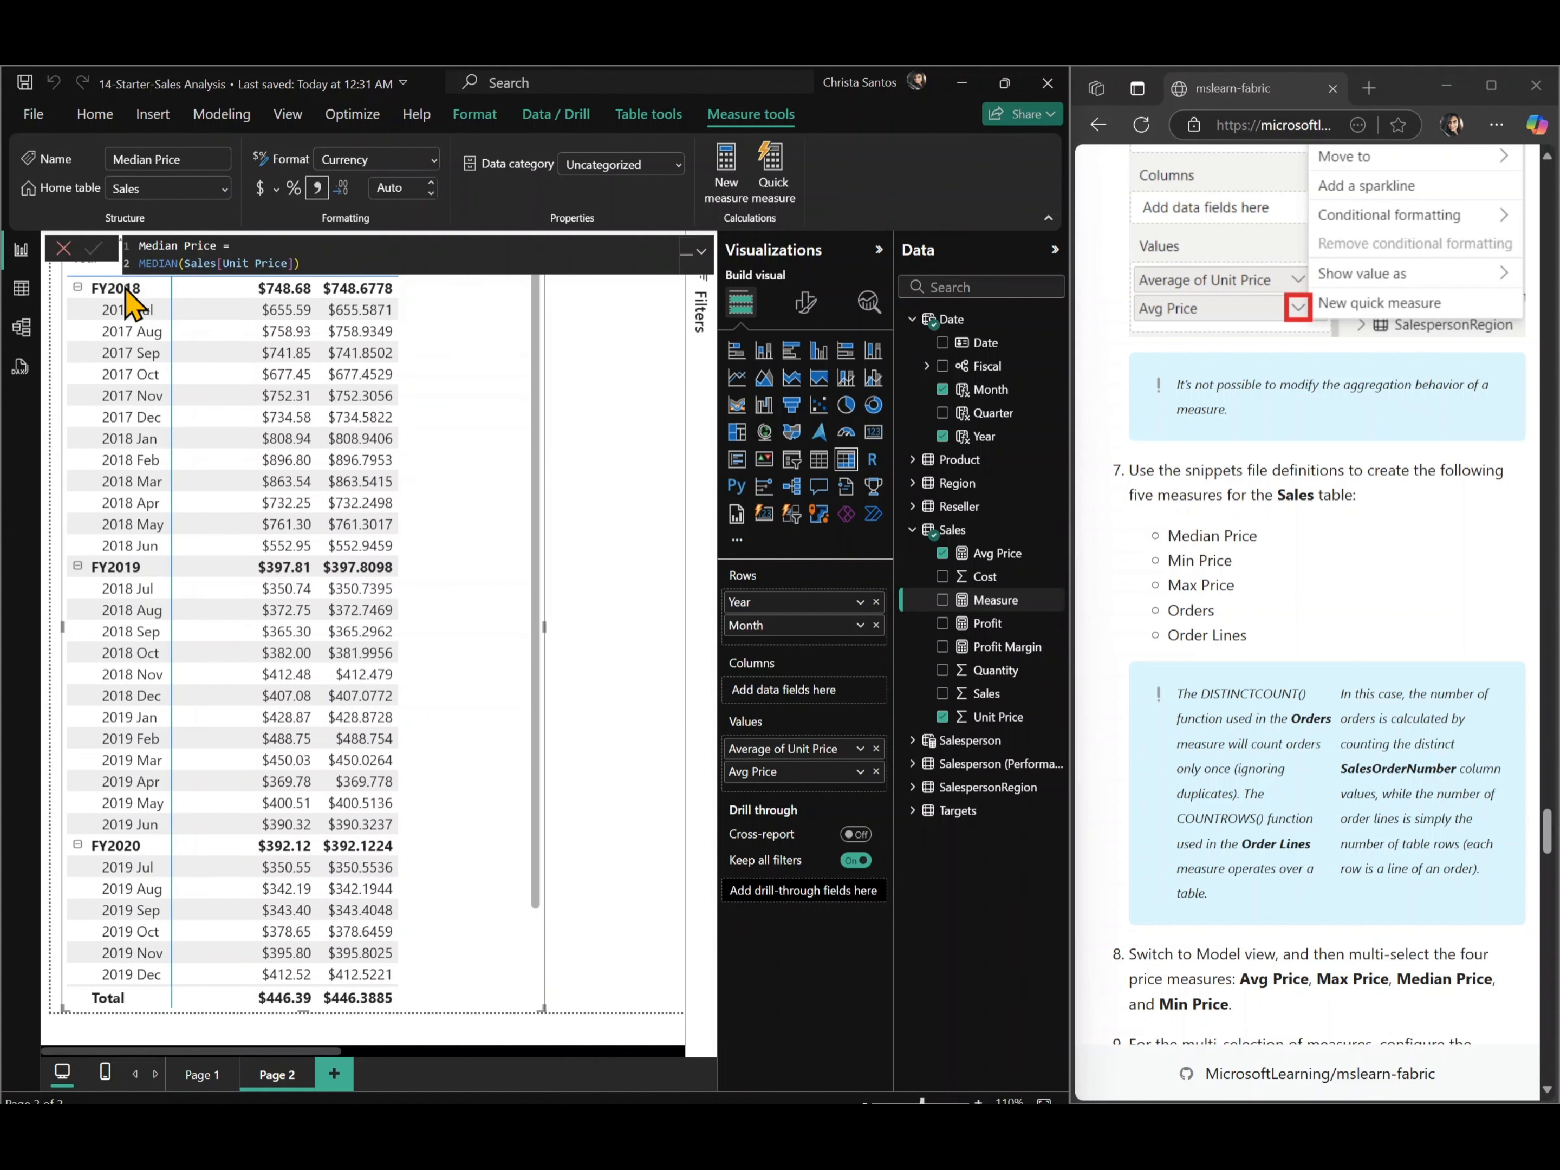
# - Create a measure in the Sales table from the copied snippets, keeping only Min Price = MIN(Sales[Unit Price])
pyautogui.click(1056, 553)
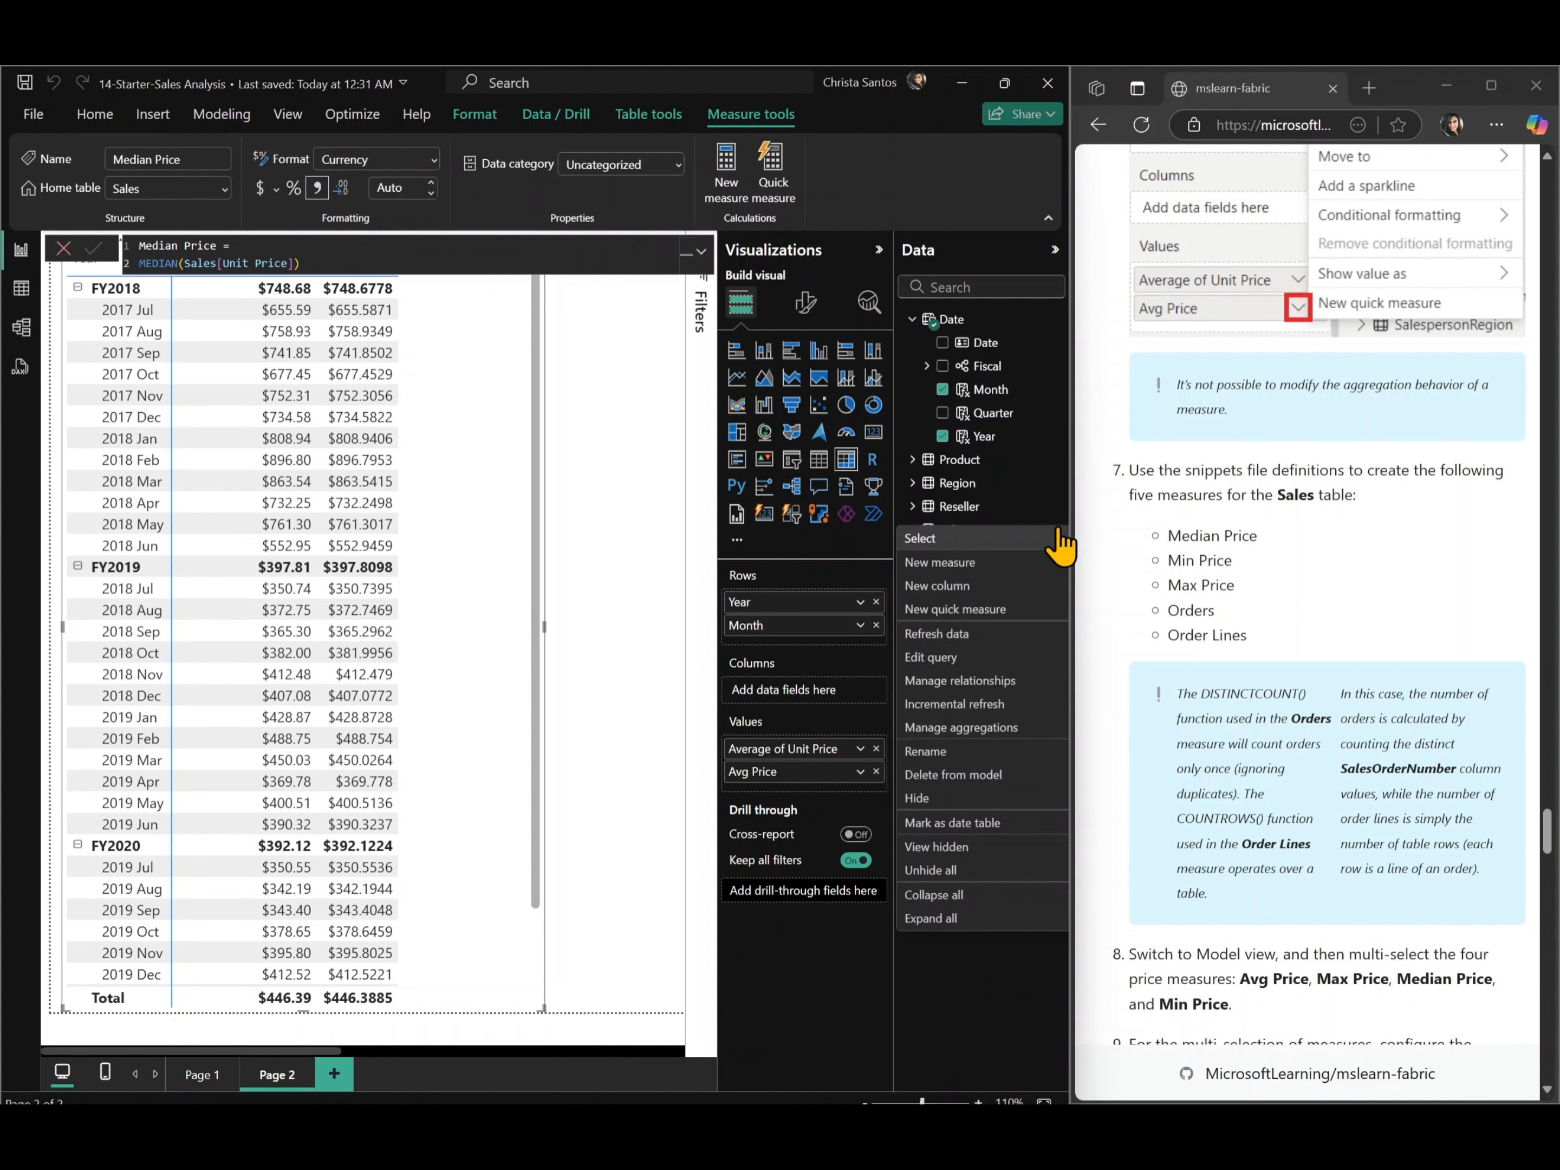
pyautogui.click(984, 576)
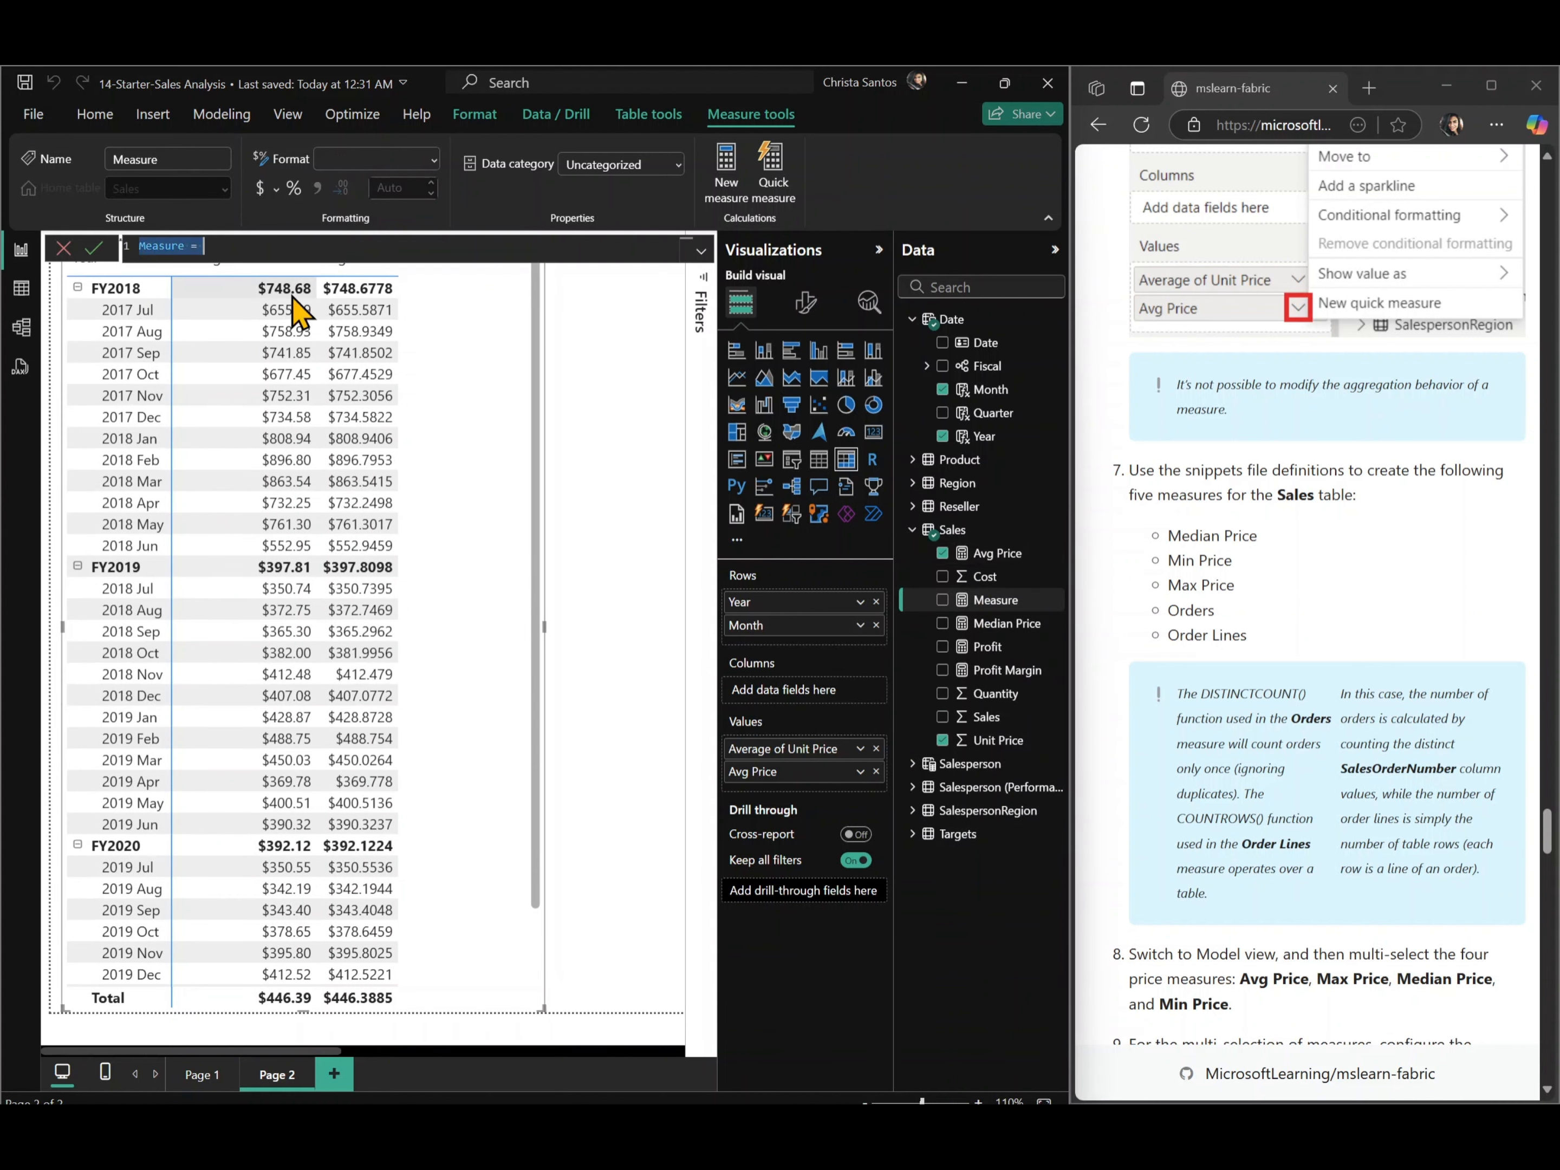
pyautogui.hotkey('ctrl', 'v')
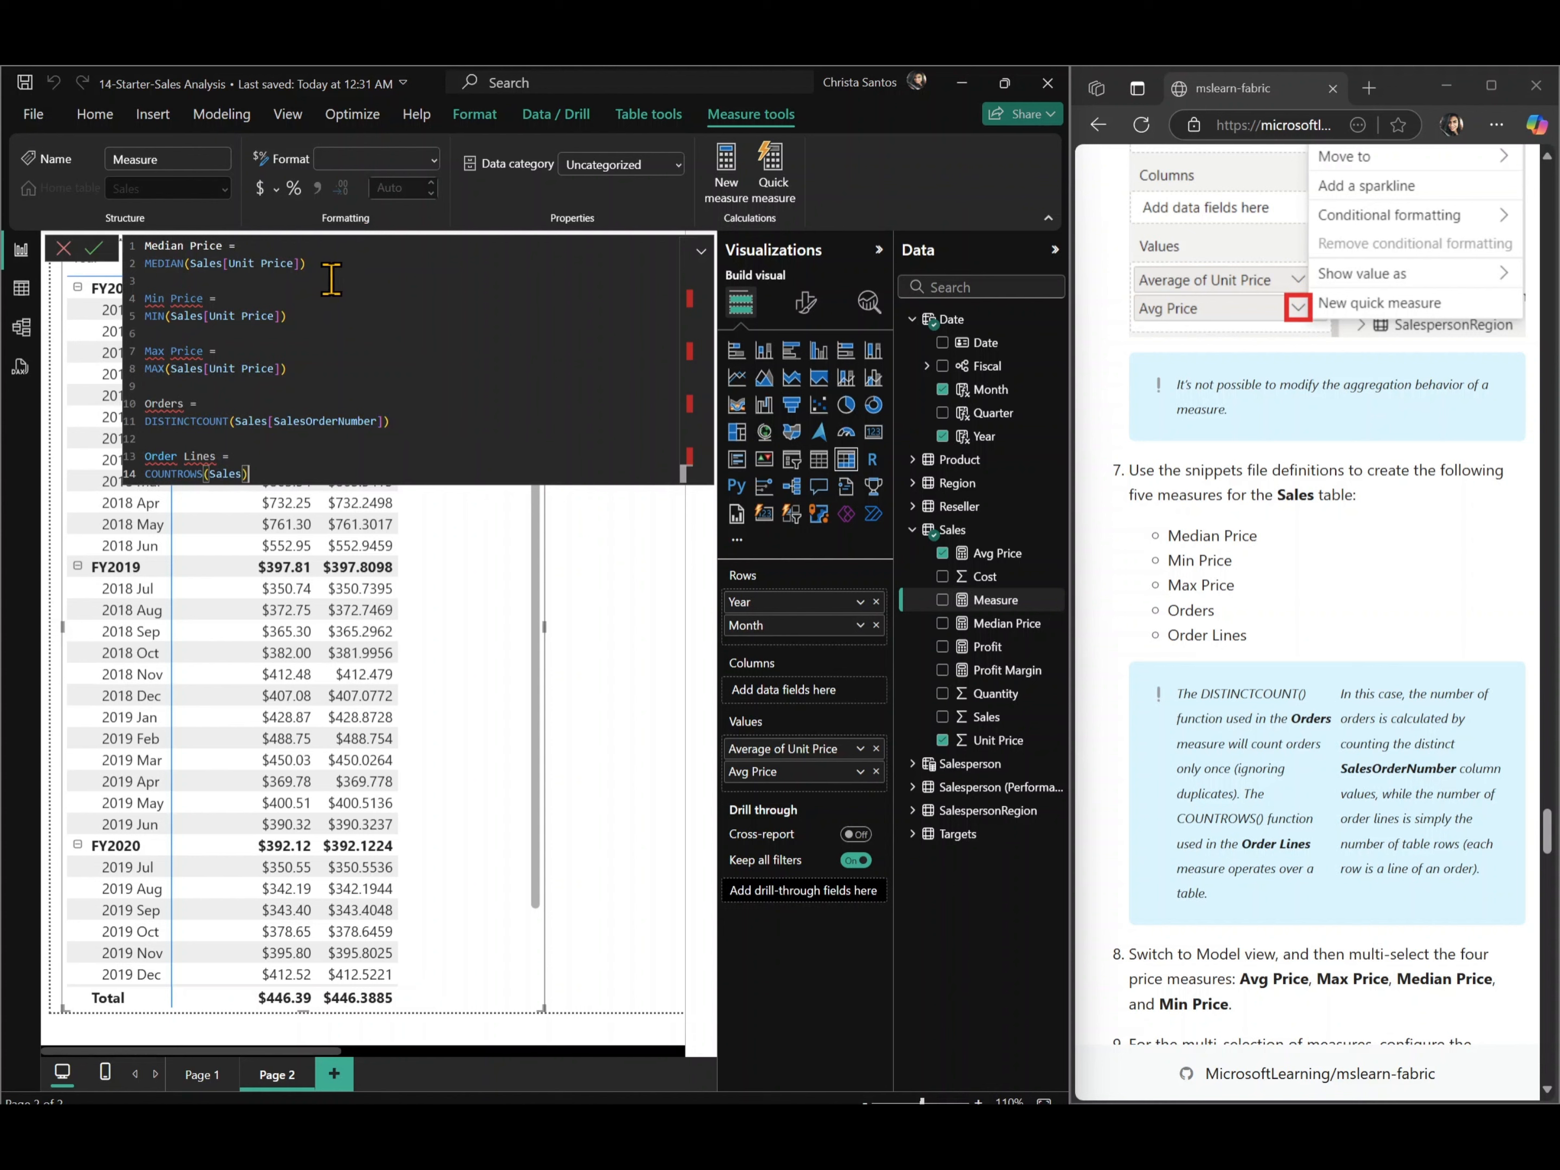
pyautogui.moveTo(331, 278); pyautogui.dragTo(164, 251)
pyautogui.press('Delete')
pyautogui.press('Delete')
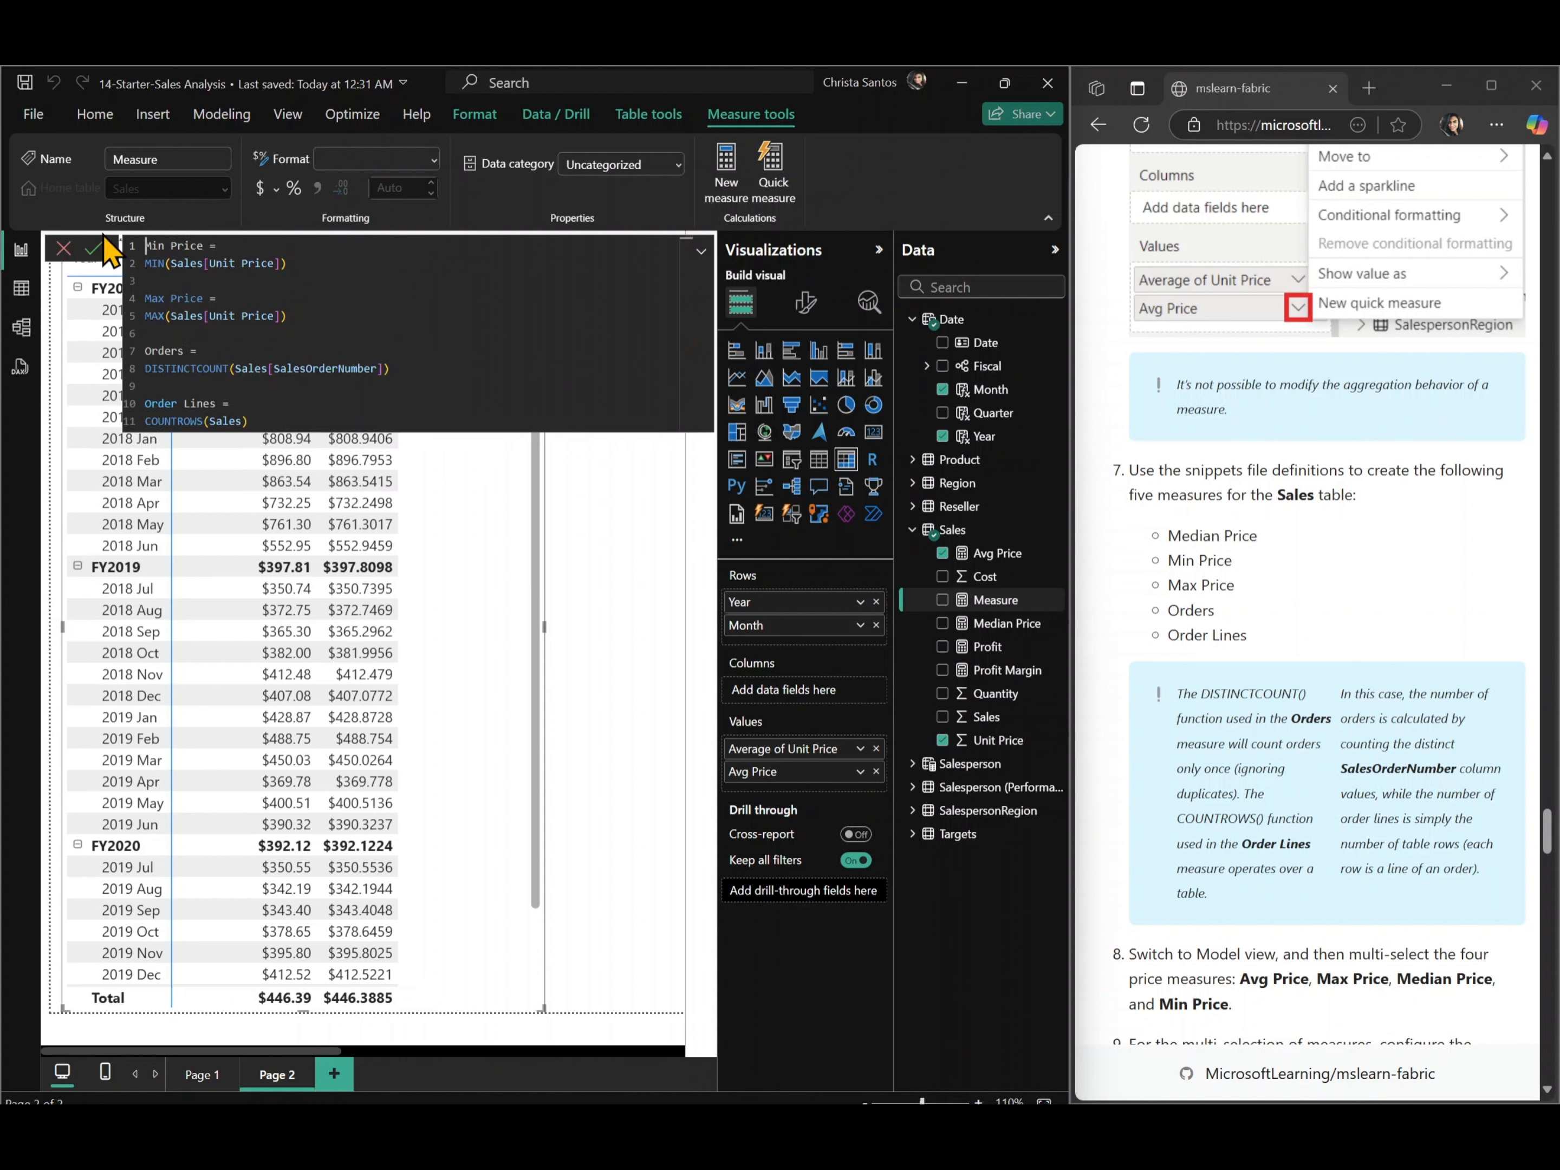
pyautogui.moveTo(290, 409); pyautogui.dragTo(113, 313)
pyautogui.moveTo(277, 408); pyautogui.dragTo(113, 310)
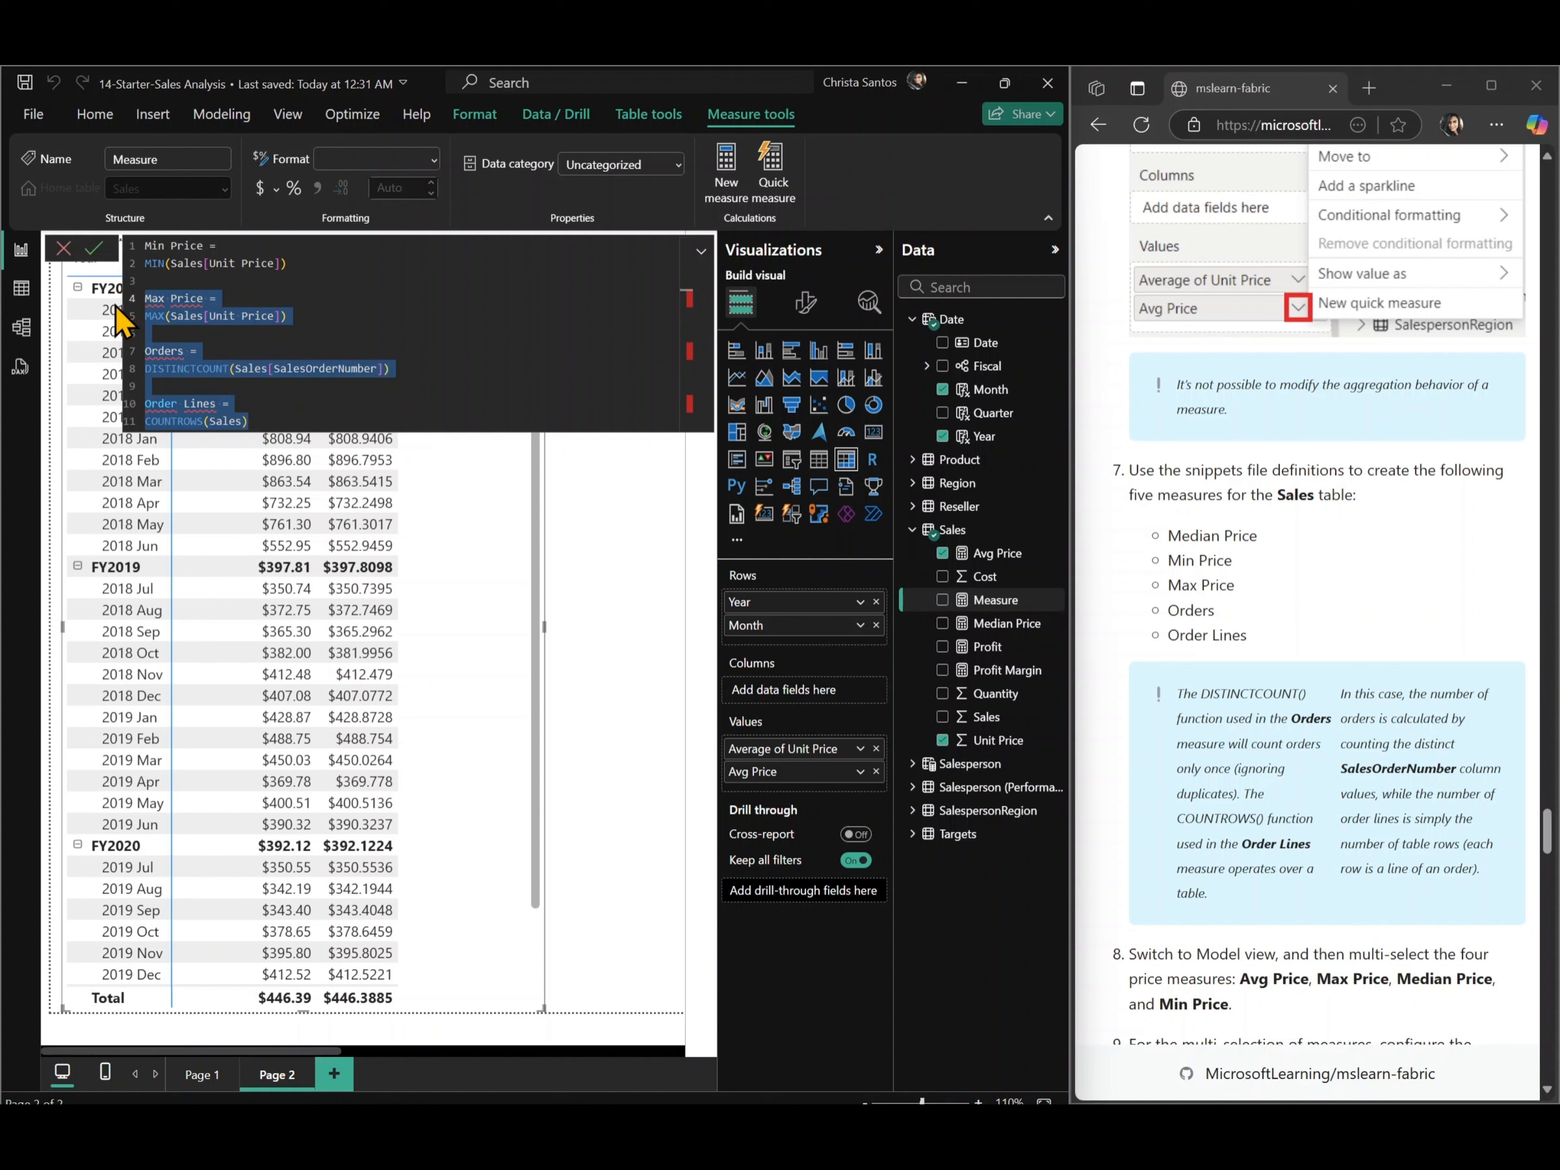
pyautogui.hotkey('ctrl', 'x')
pyautogui.press('Return')
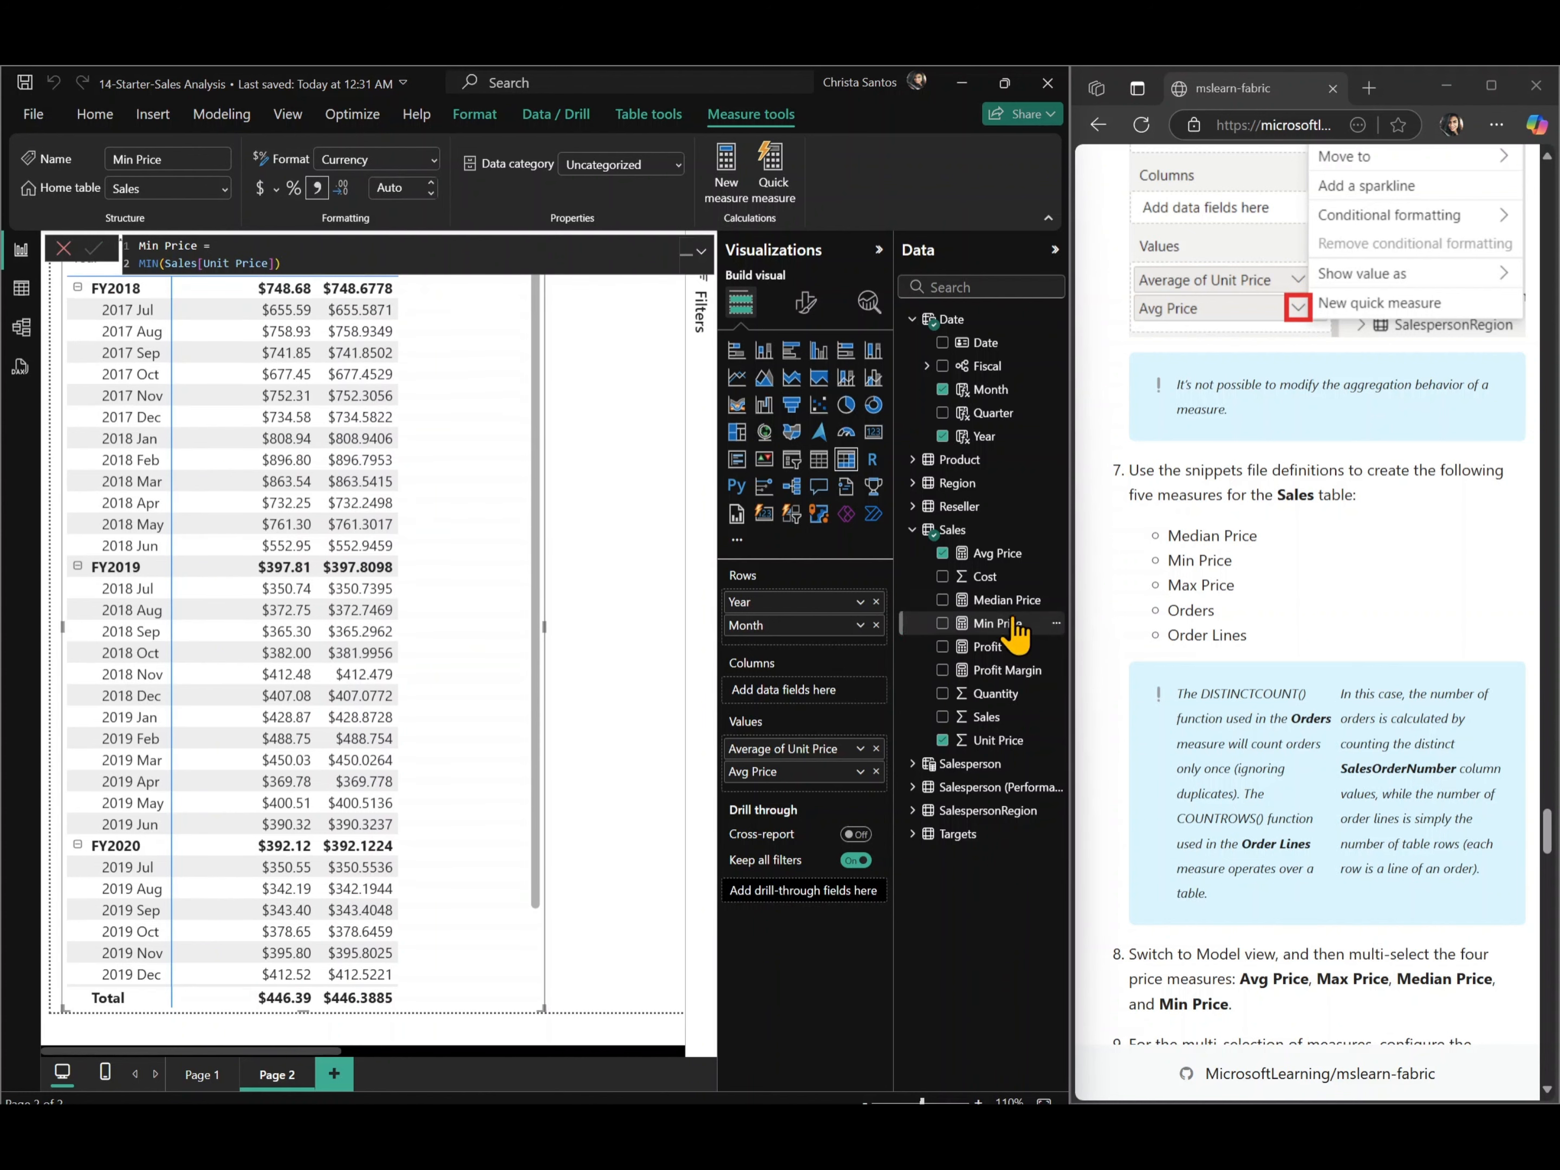
# - Create a measure in the Sales table from the copied snippets, keeping only Max Price = MAX(Sales[Unit Price])
pyautogui.click(1057, 531)
pyautogui.click(995, 578)
pyautogui.hotkey('ctrl', 'v')
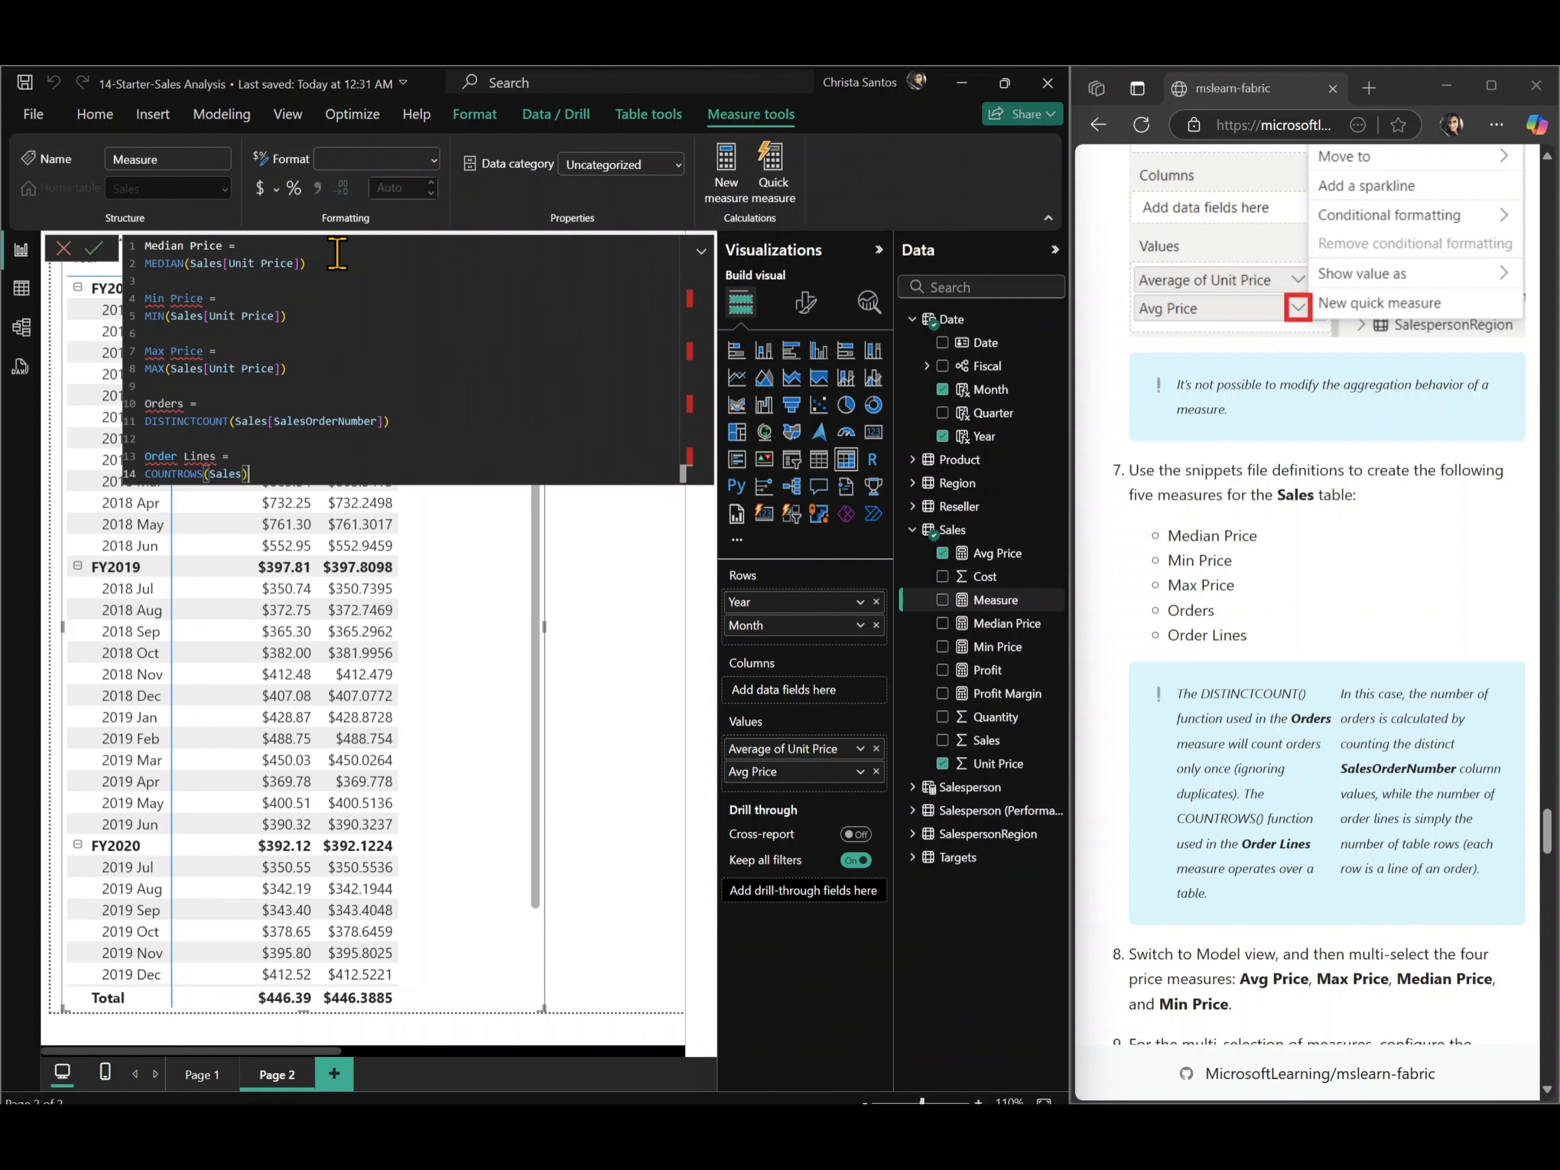
pyautogui.moveTo(308, 333); pyautogui.dragTo(83, 232)
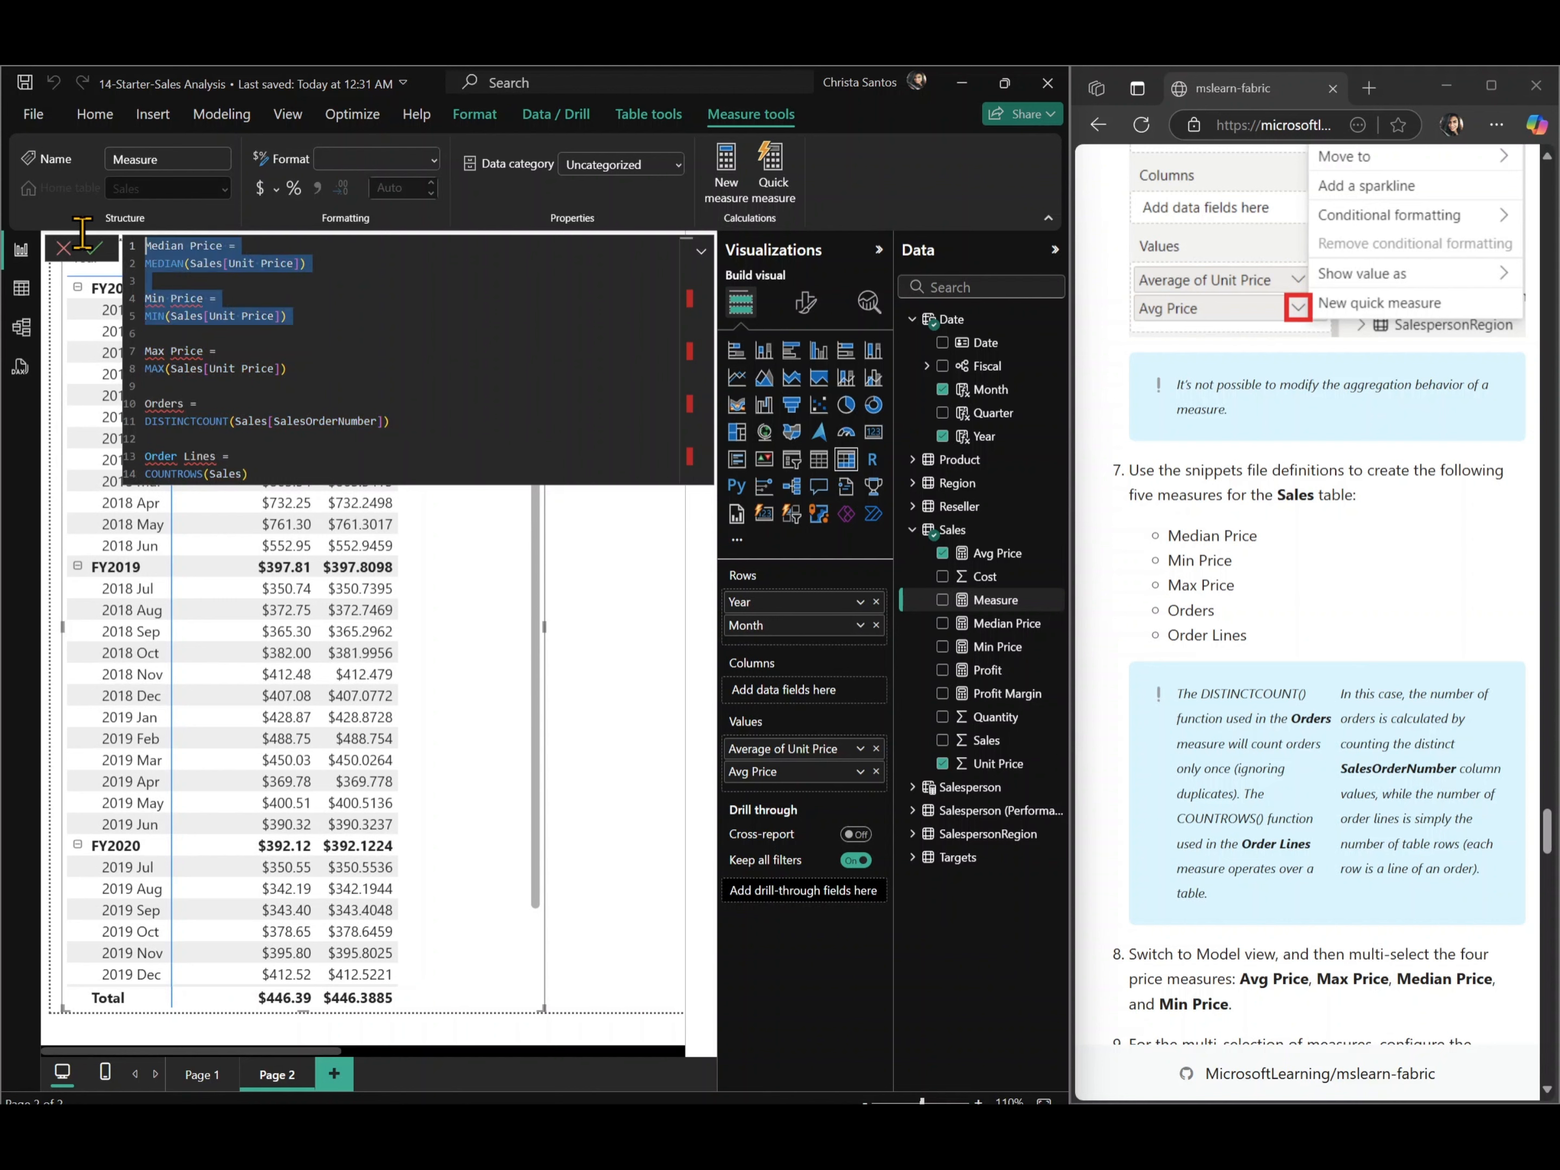
pyautogui.press('Delete')
pyautogui.moveTo(290, 380); pyautogui.dragTo(122, 297)
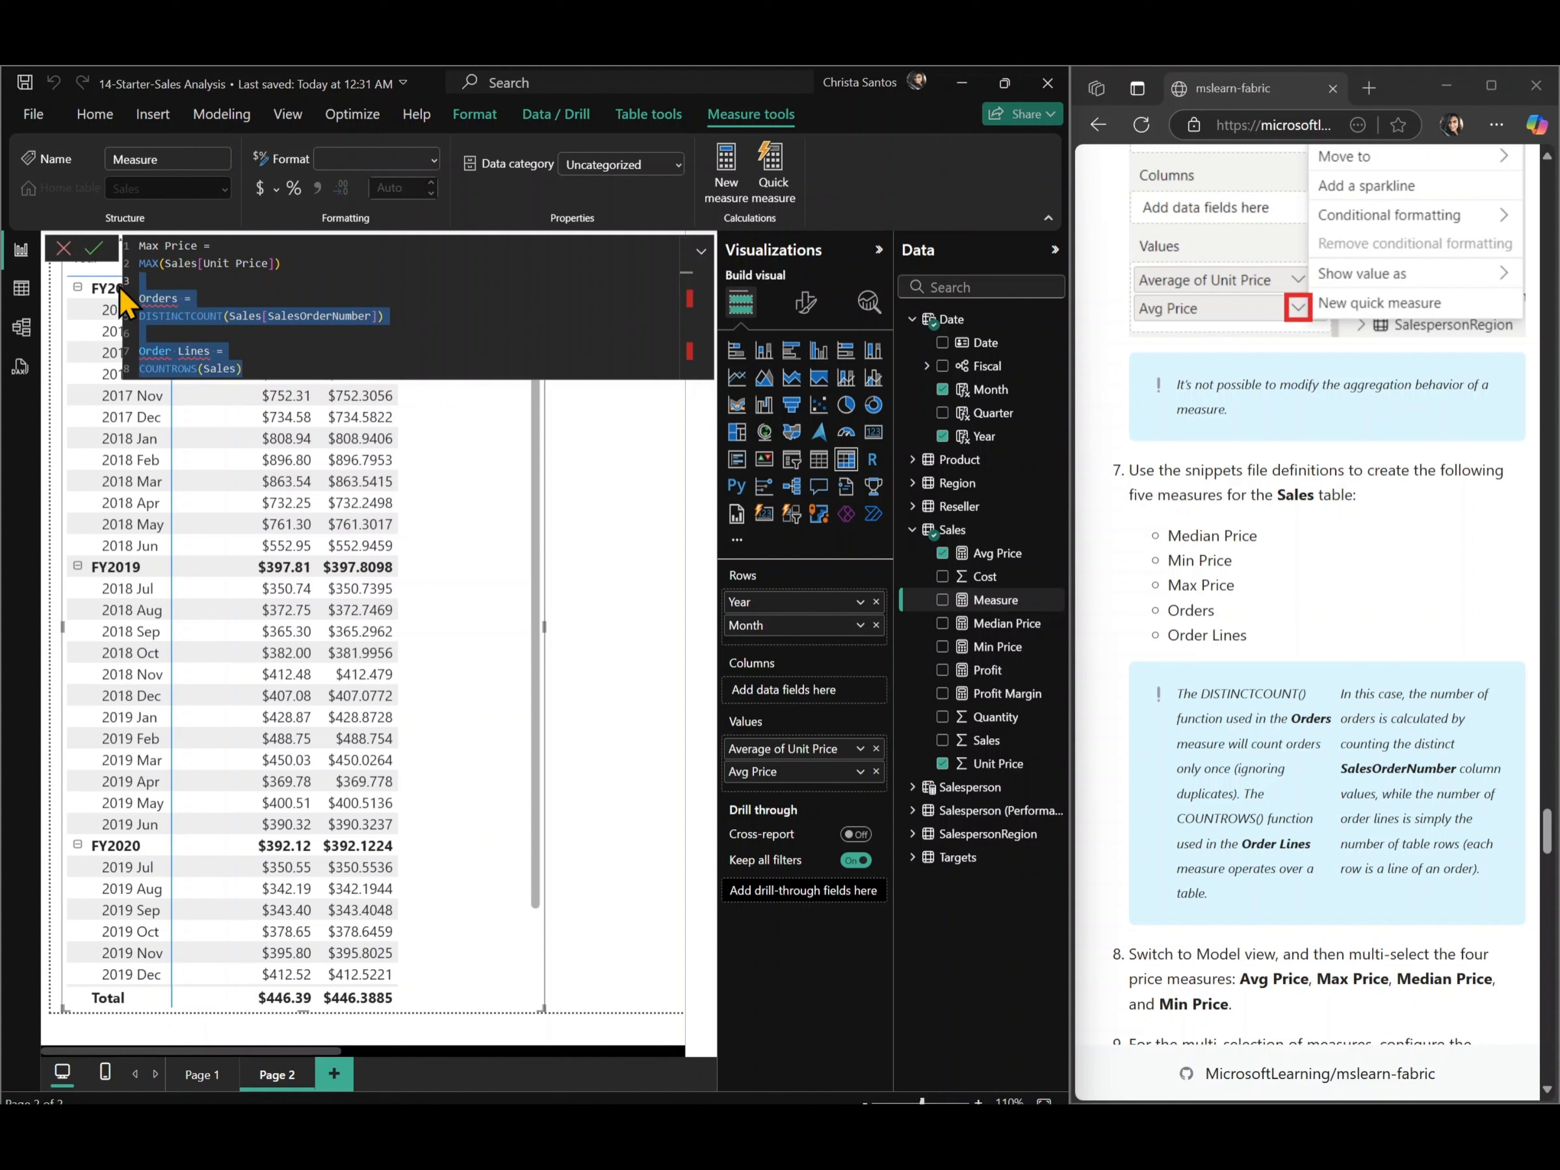
pyautogui.press('Delete')
pyautogui.press('Return')
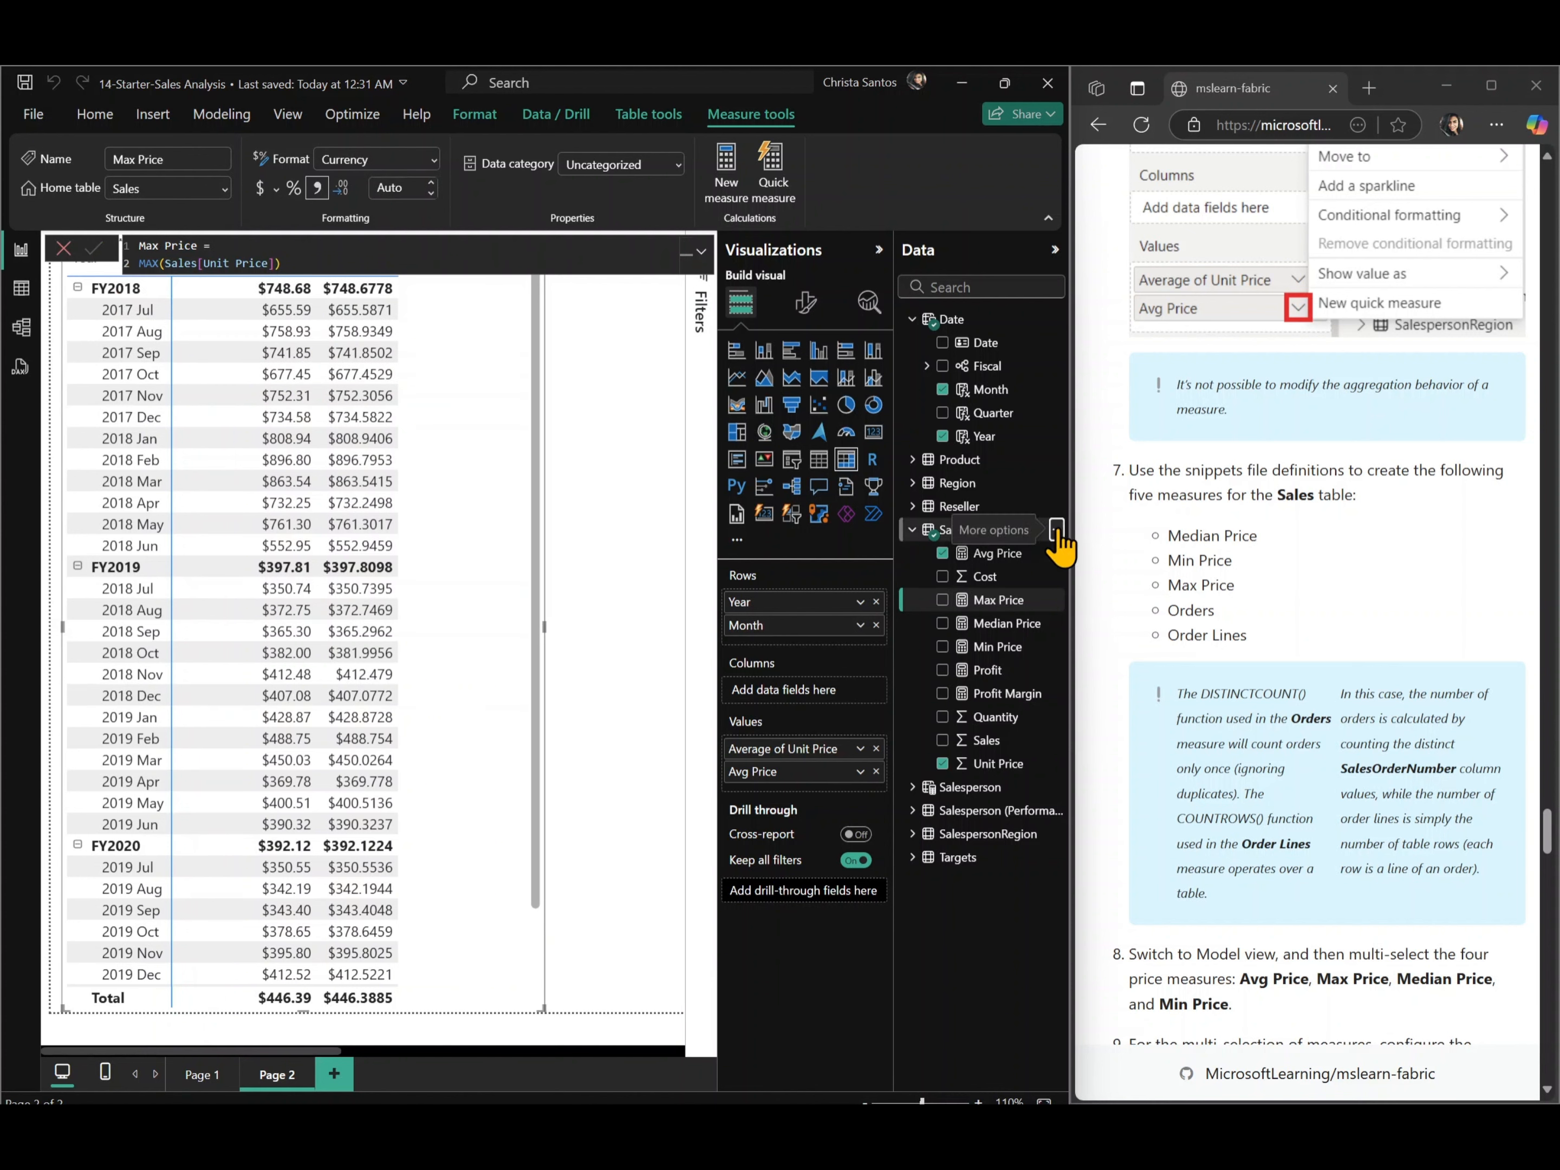
# - Create a measure in the Sales table from the copied snippets, keeping only Orders = DISTINCTCOUNT(Sales[SalesOrderNumber])
pyautogui.click(1057, 529)
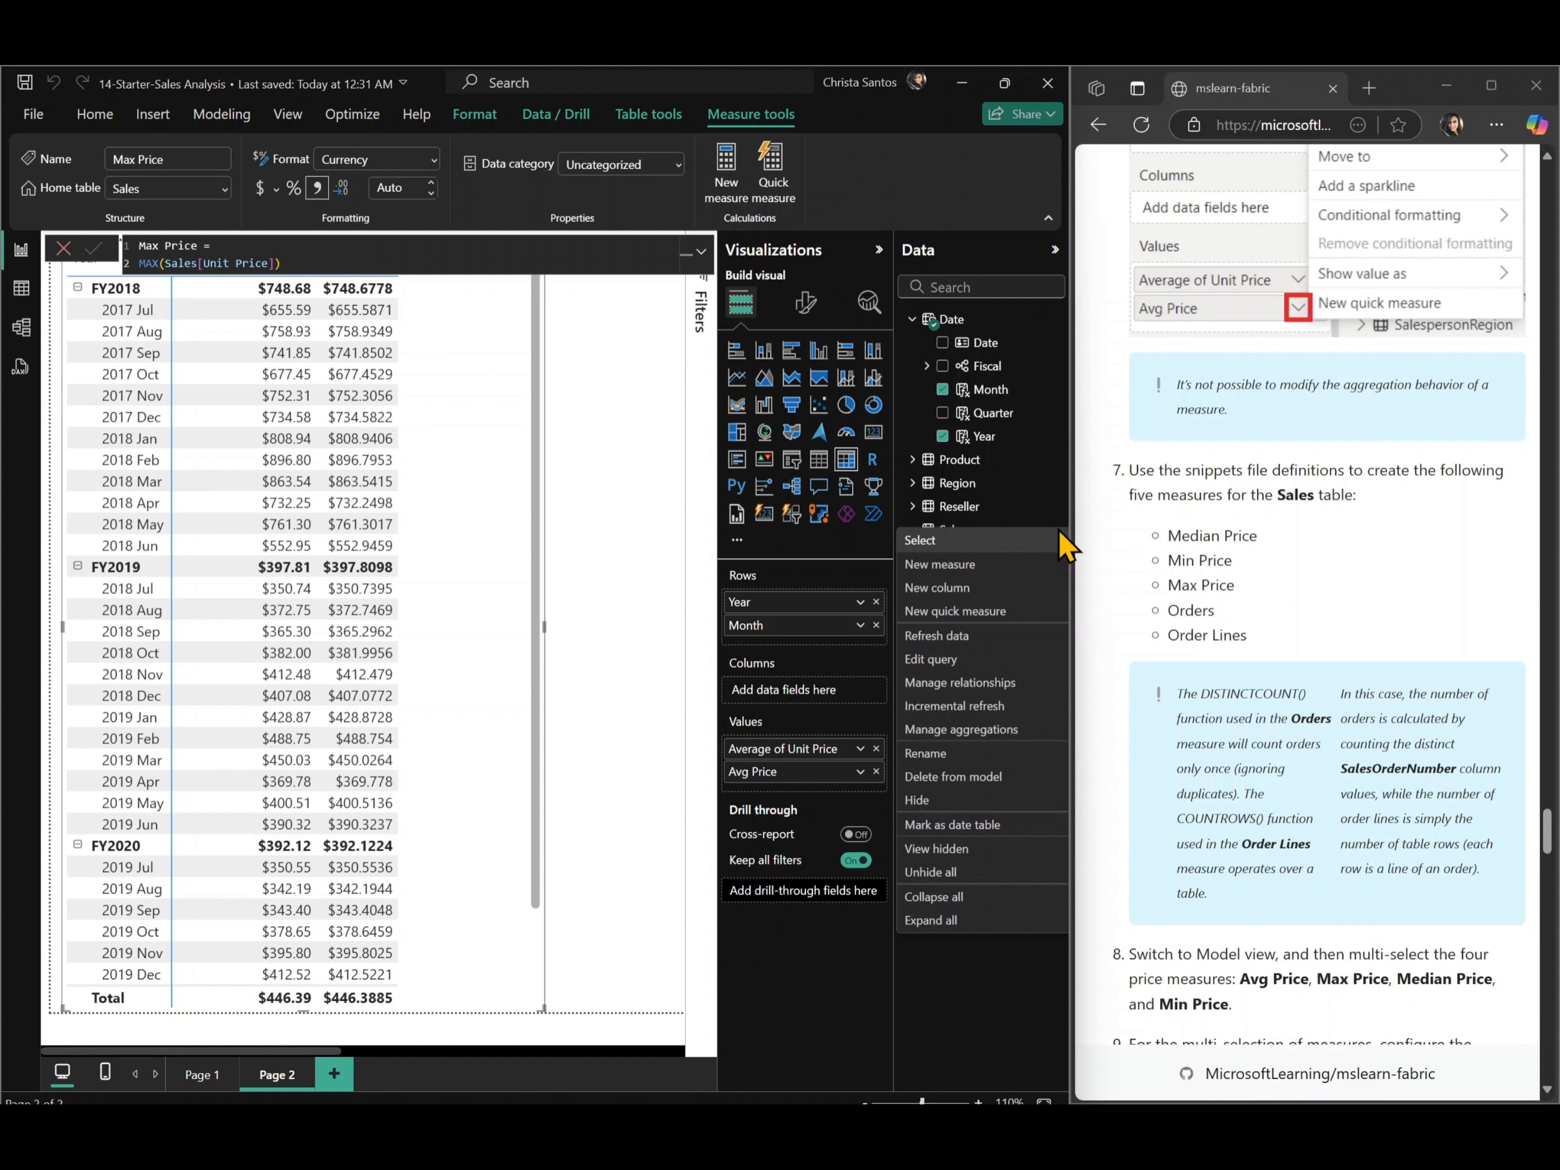
pyautogui.click(1008, 567)
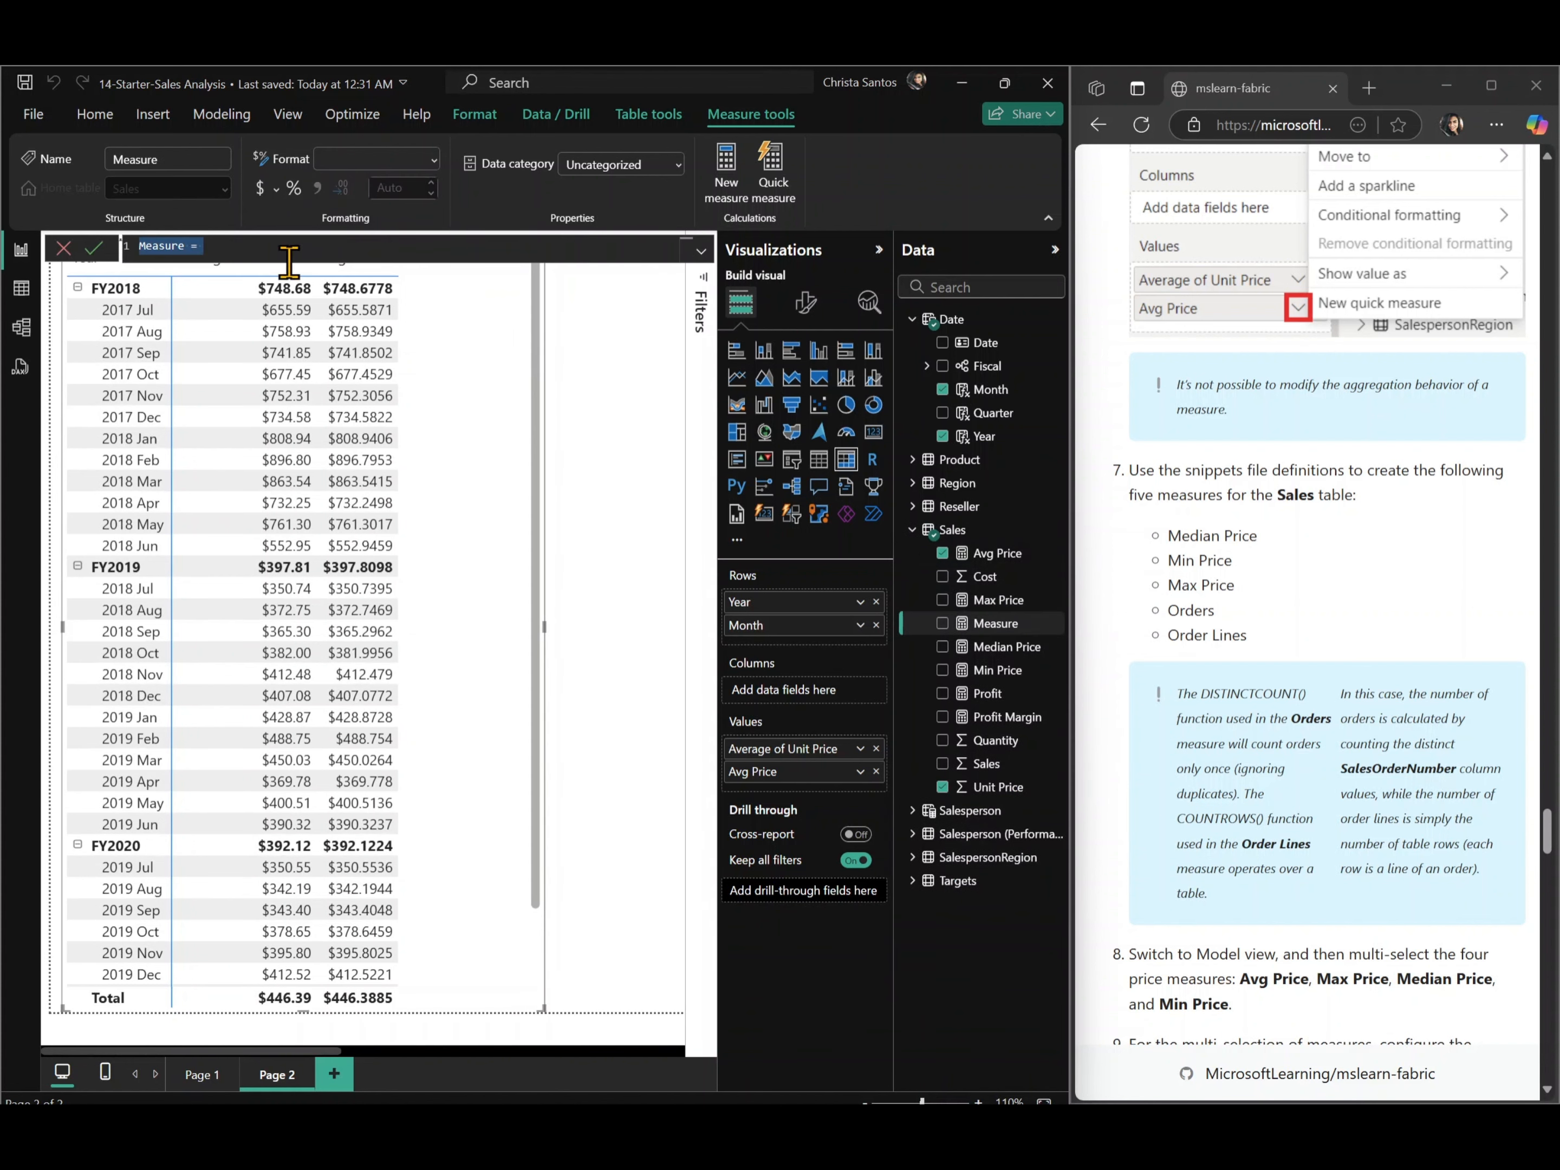
pyautogui.hotkey('ctrl', 'v')
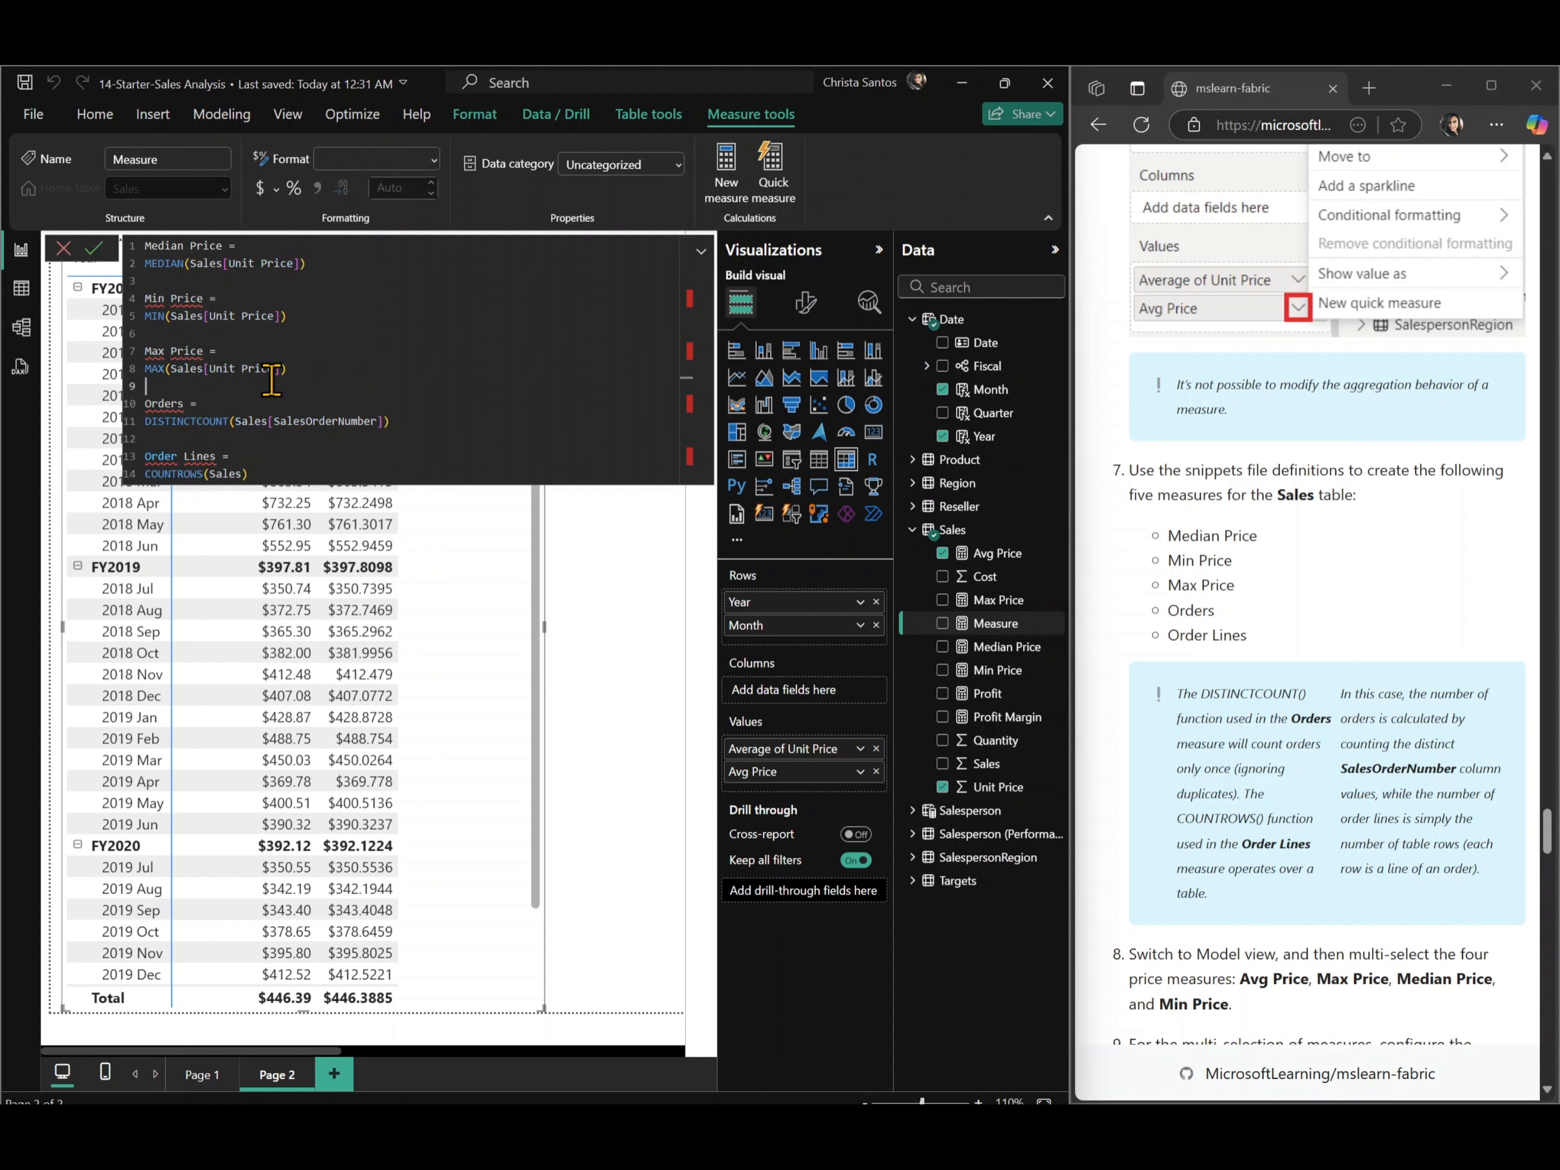
pyautogui.moveTo(287, 370); pyautogui.dragTo(88, 209)
pyautogui.press('Delete')
pyautogui.press('Delete')
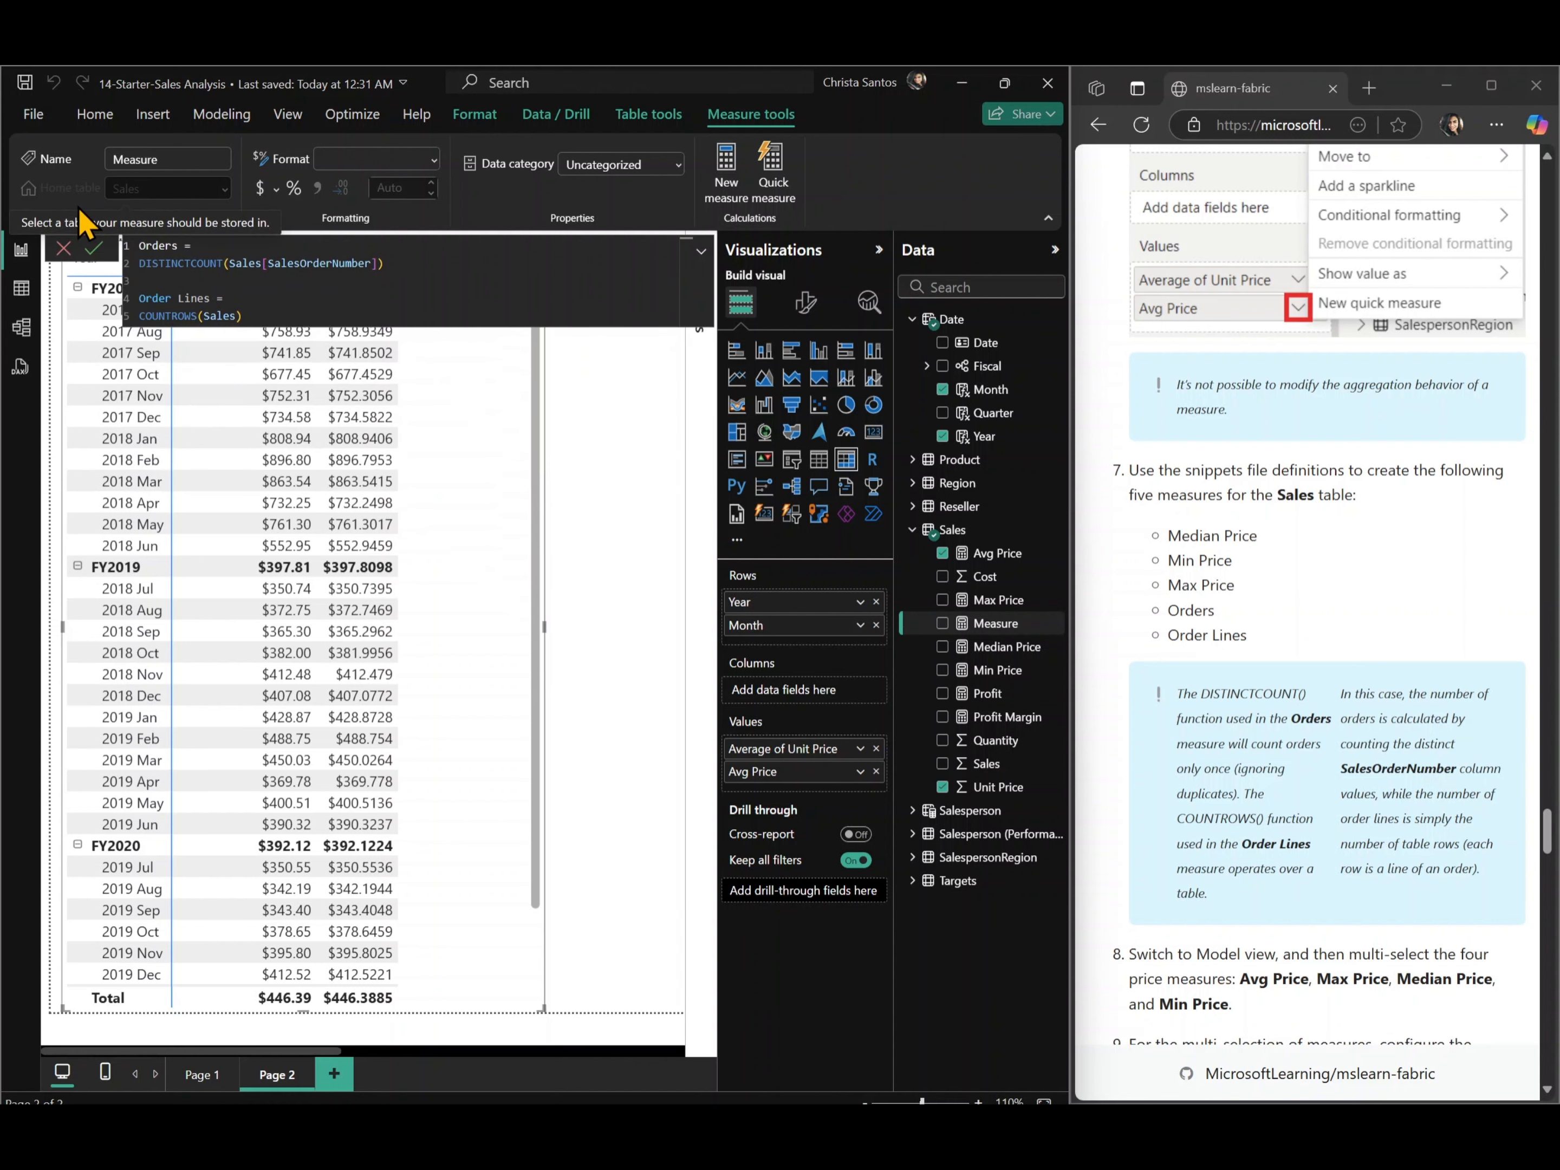
pyautogui.click(260, 313)
pyautogui.moveTo(260, 312); pyautogui.dragTo(123, 281)
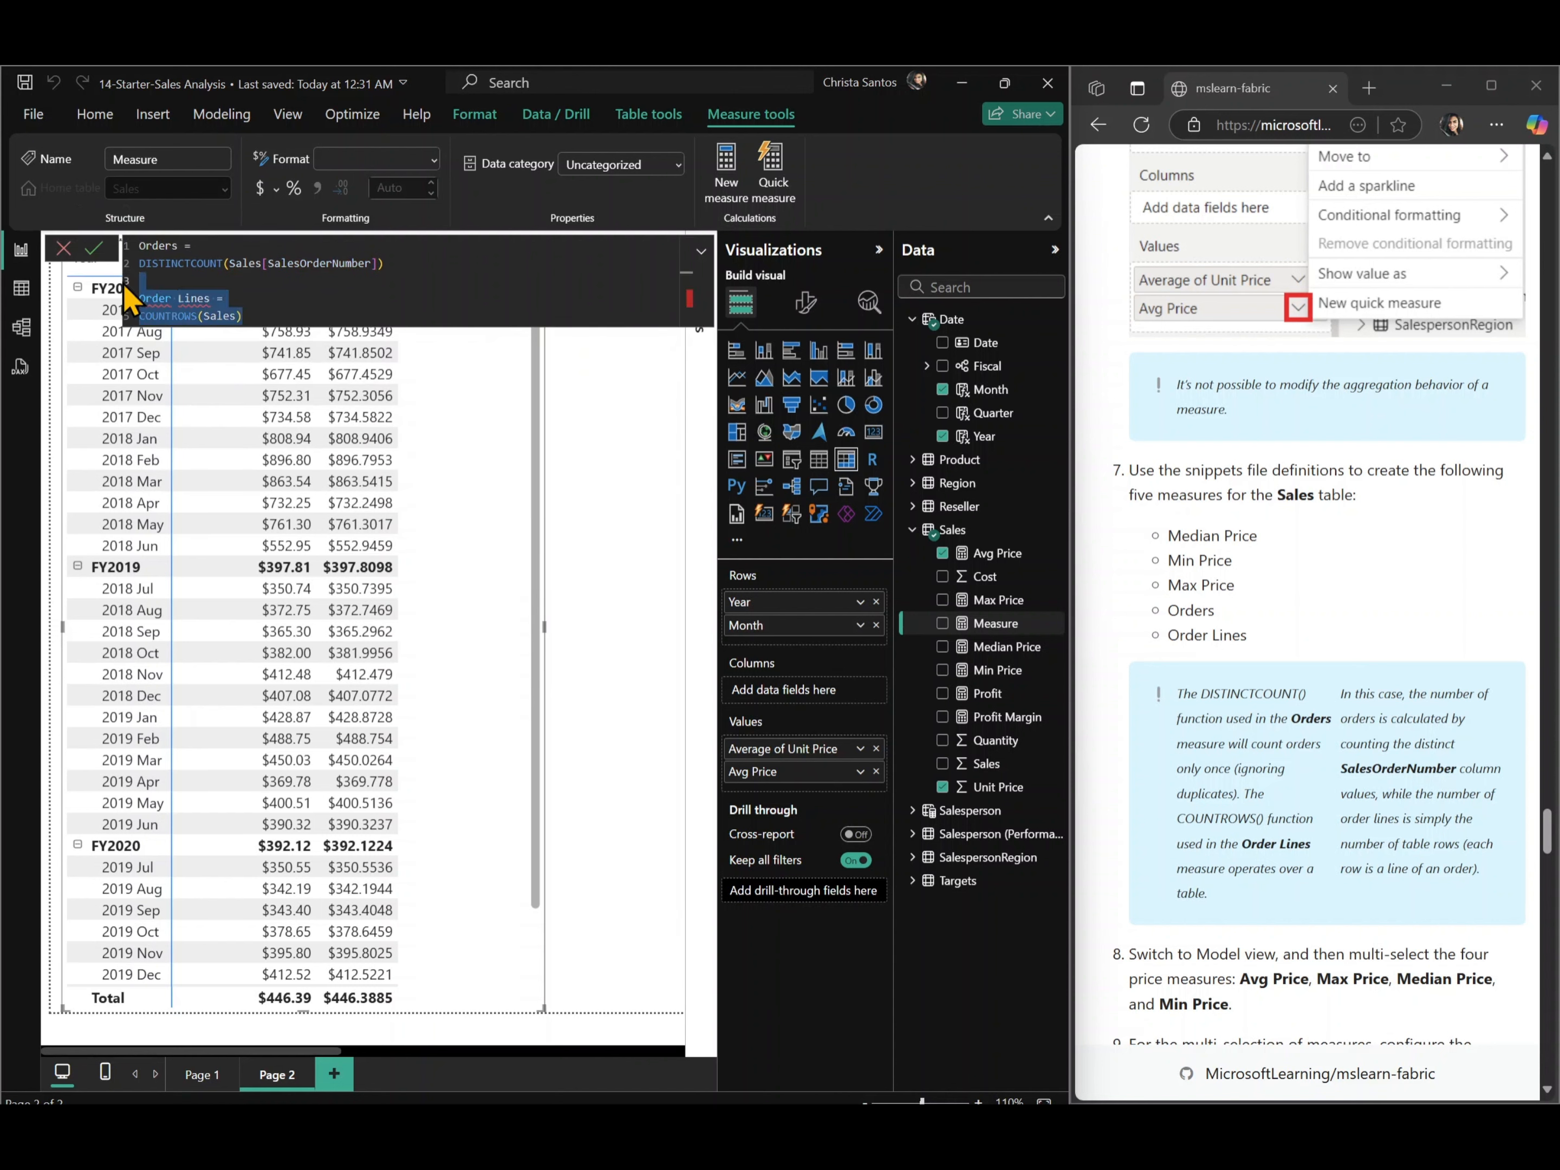
pyautogui.press('Delete')
pyautogui.press('Return')
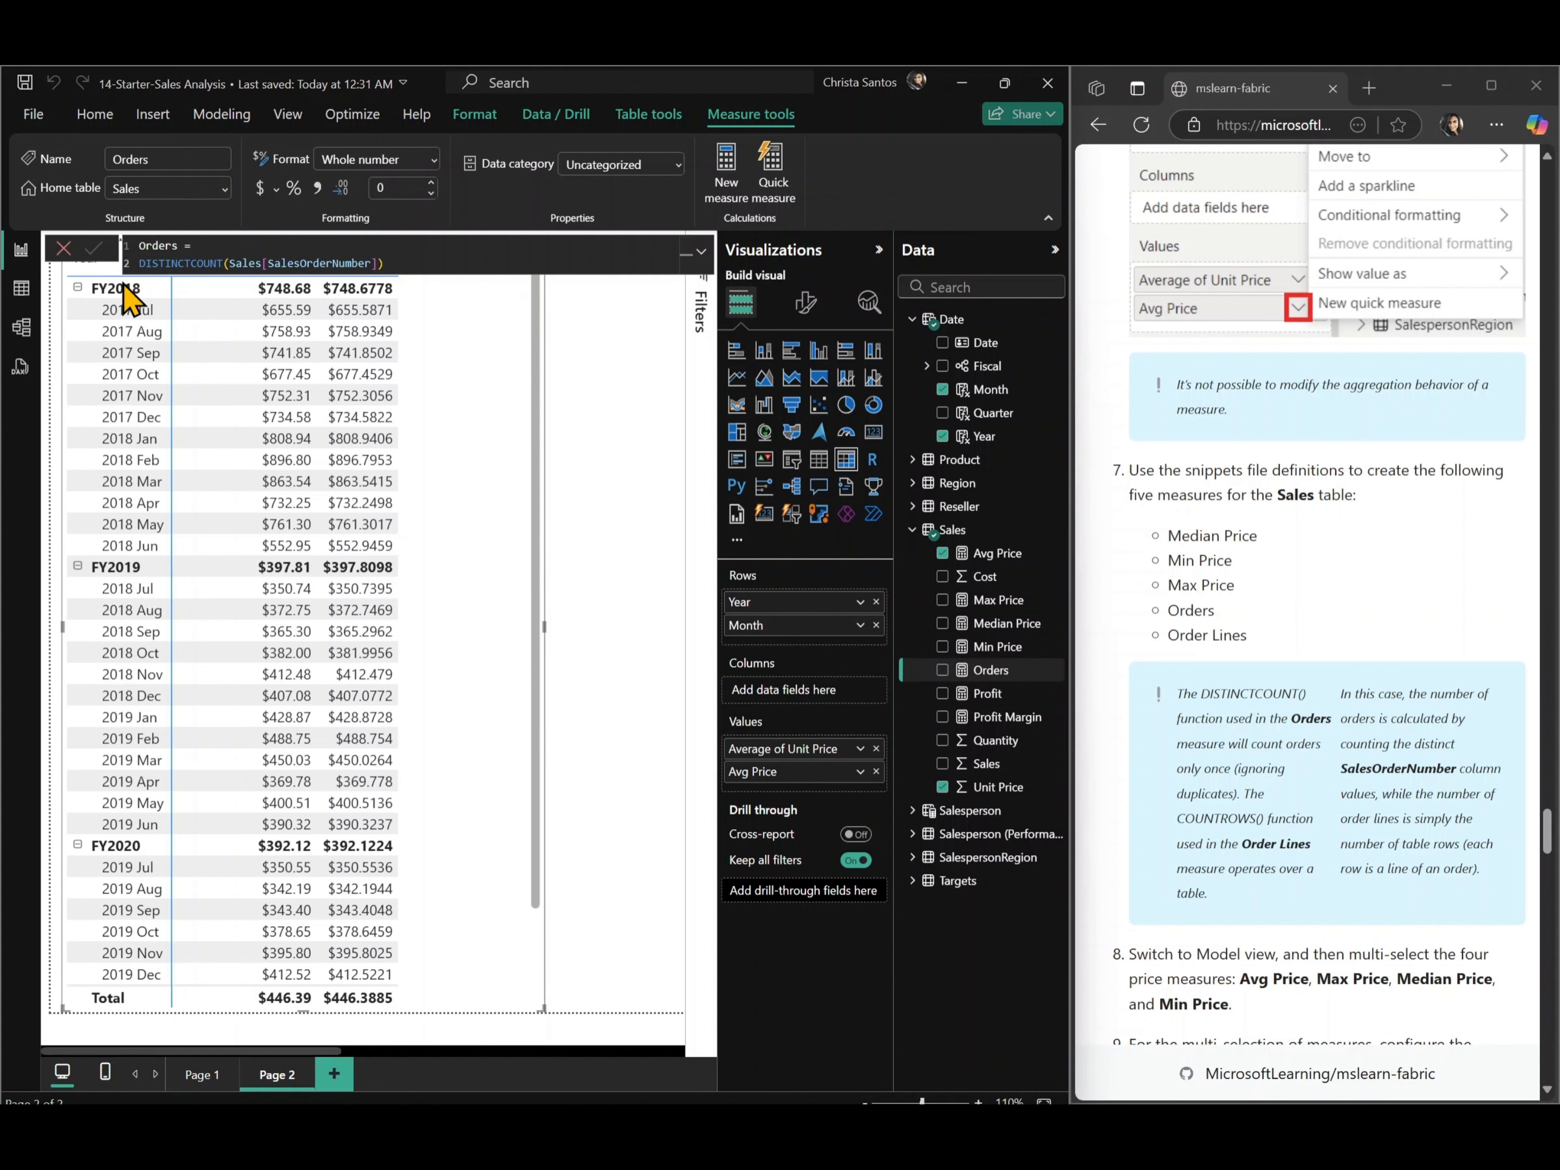
# - Create a measure in the Sales table from the copied snippets, keeping only Order Lines = COUNTROWS(Sales)
pyautogui.click(1055, 532)
pyautogui.click(1011, 565)
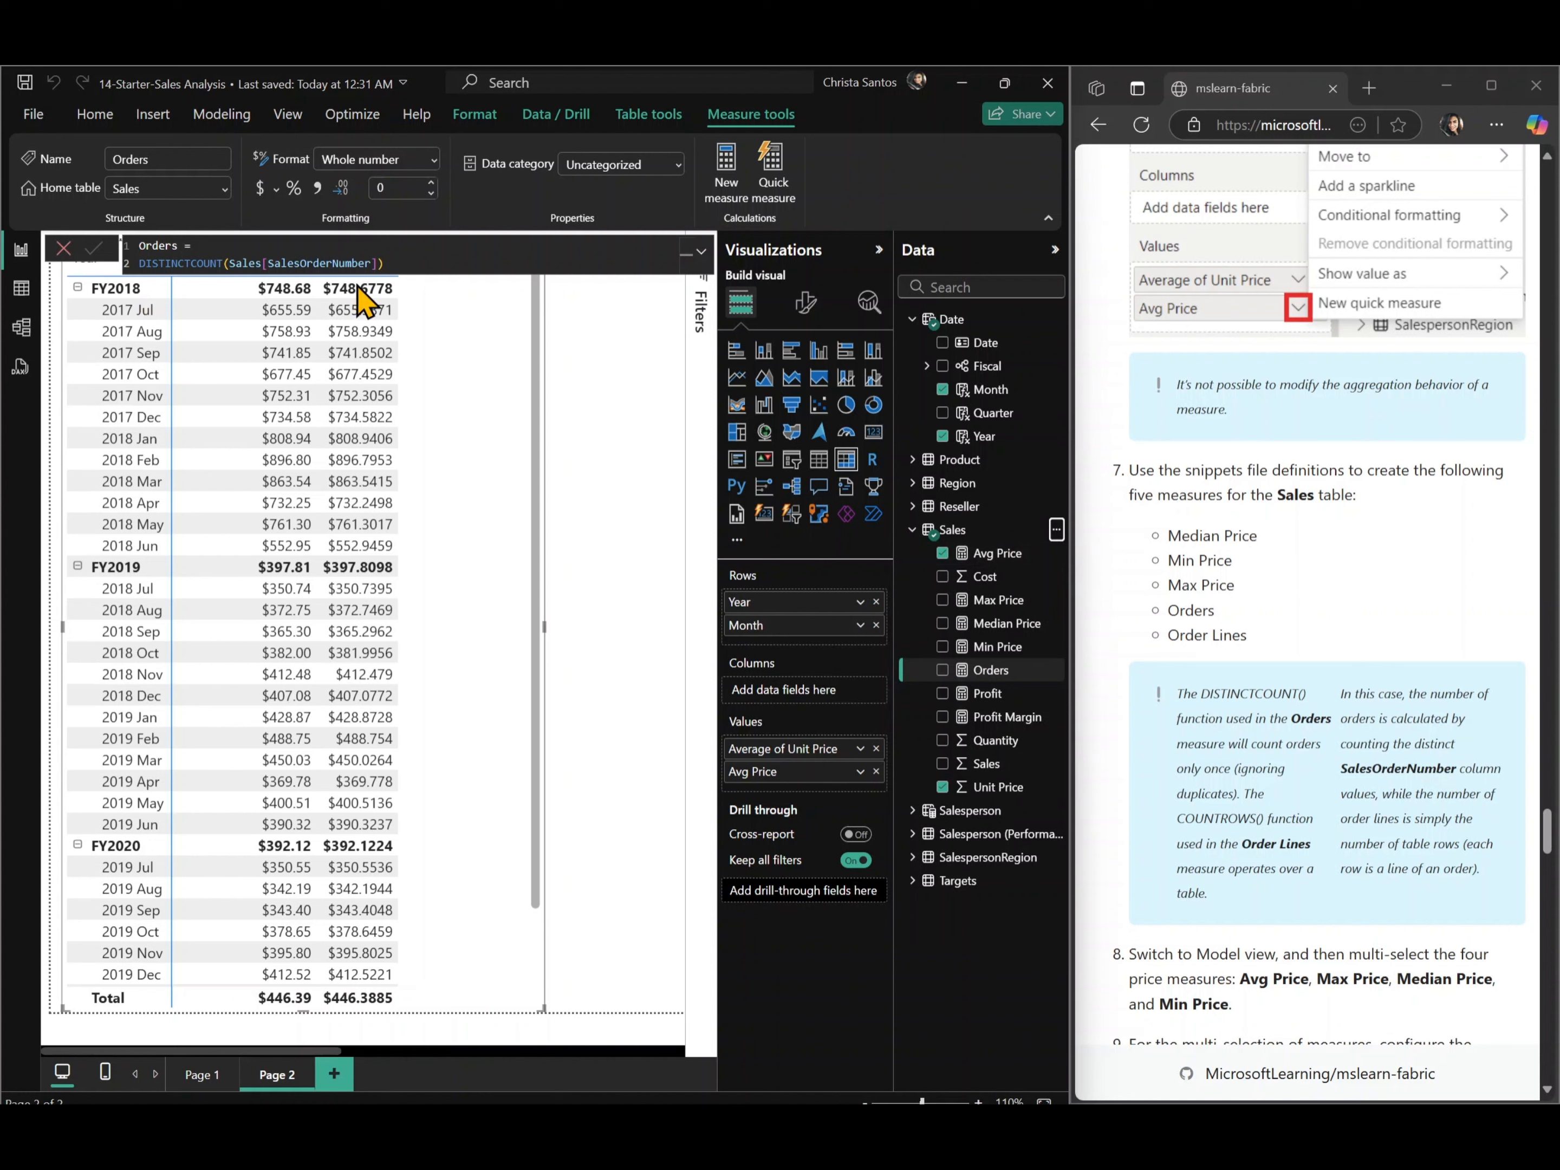
pyautogui.hotkey('ctrl', 'v')
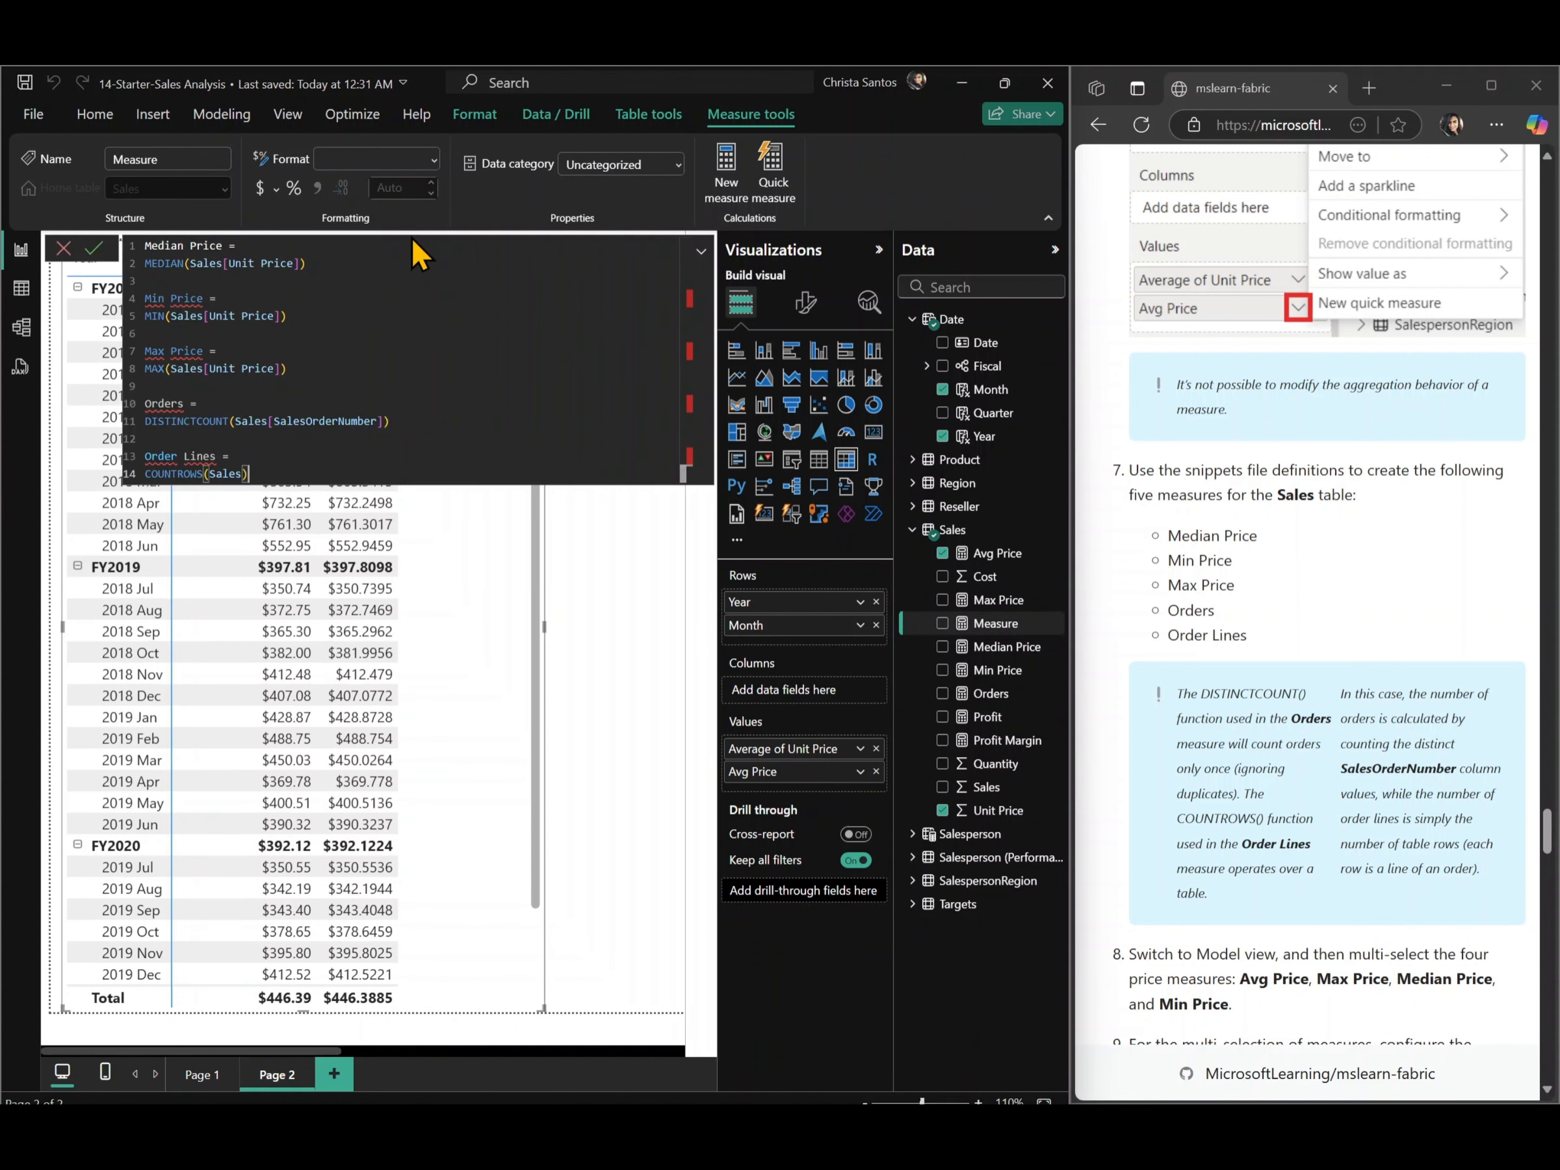
pyautogui.moveTo(436, 434); pyautogui.dragTo(52, 208)
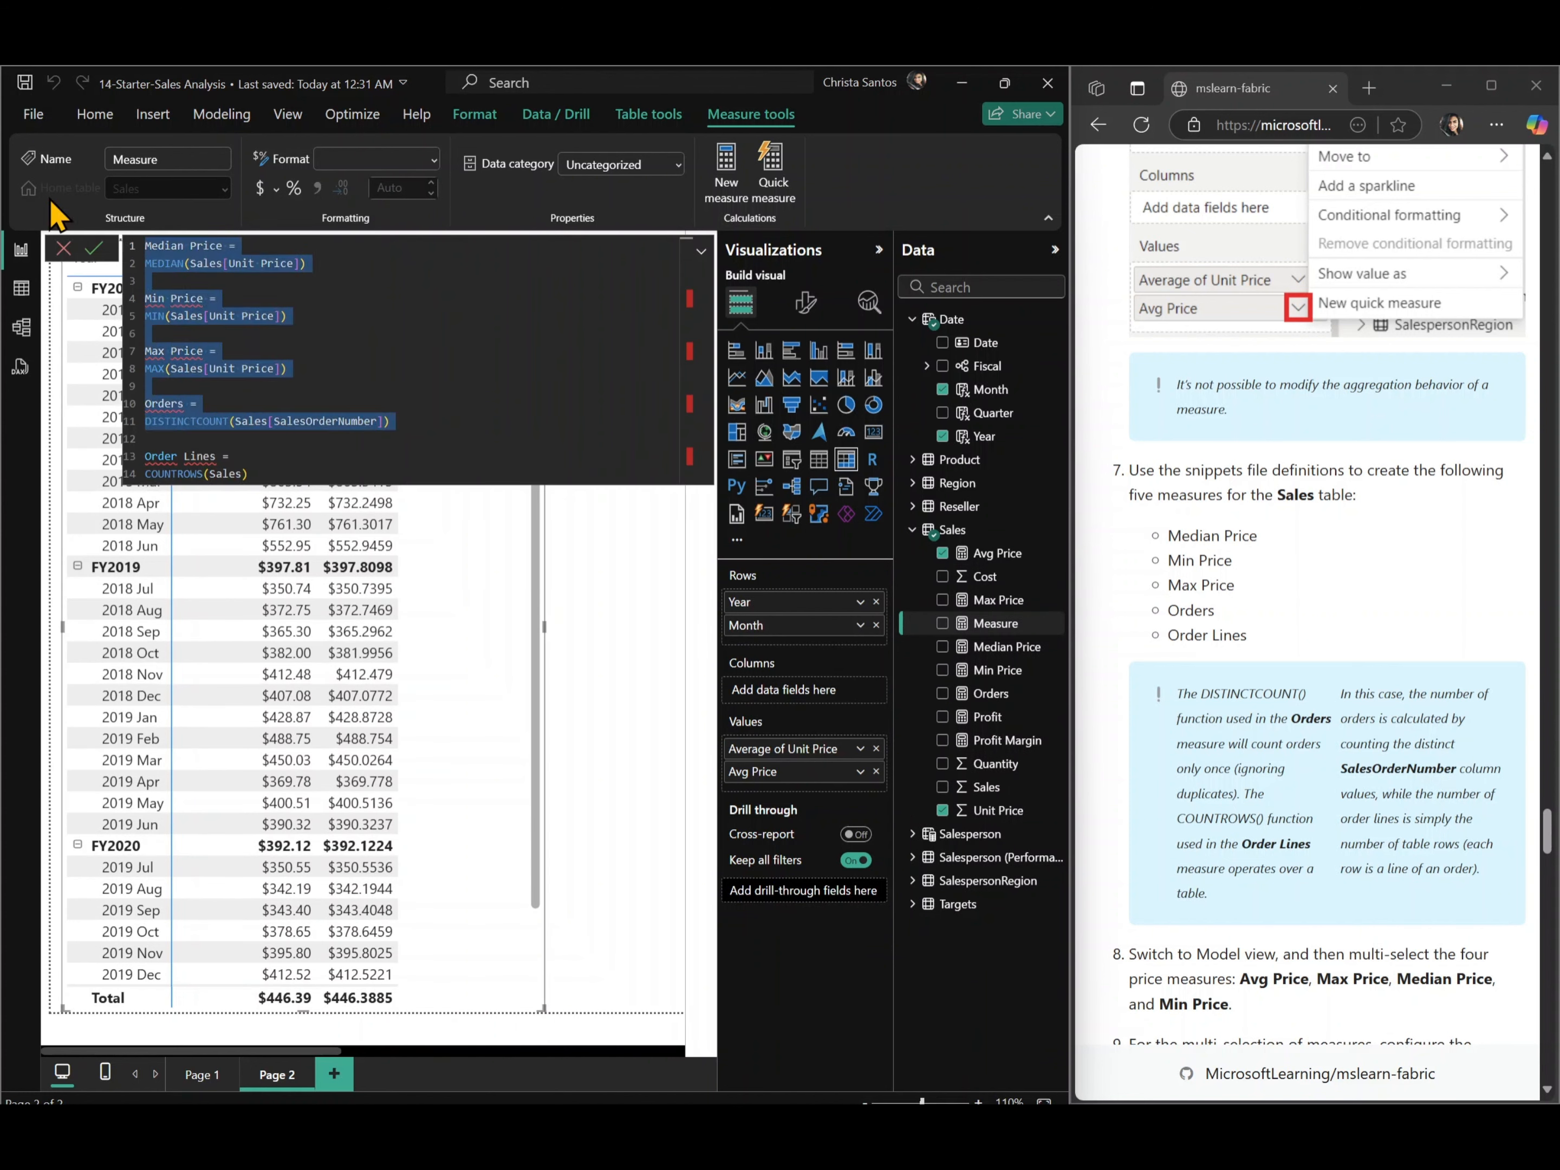
pyautogui.press('Delete')
pyautogui.press('Return')
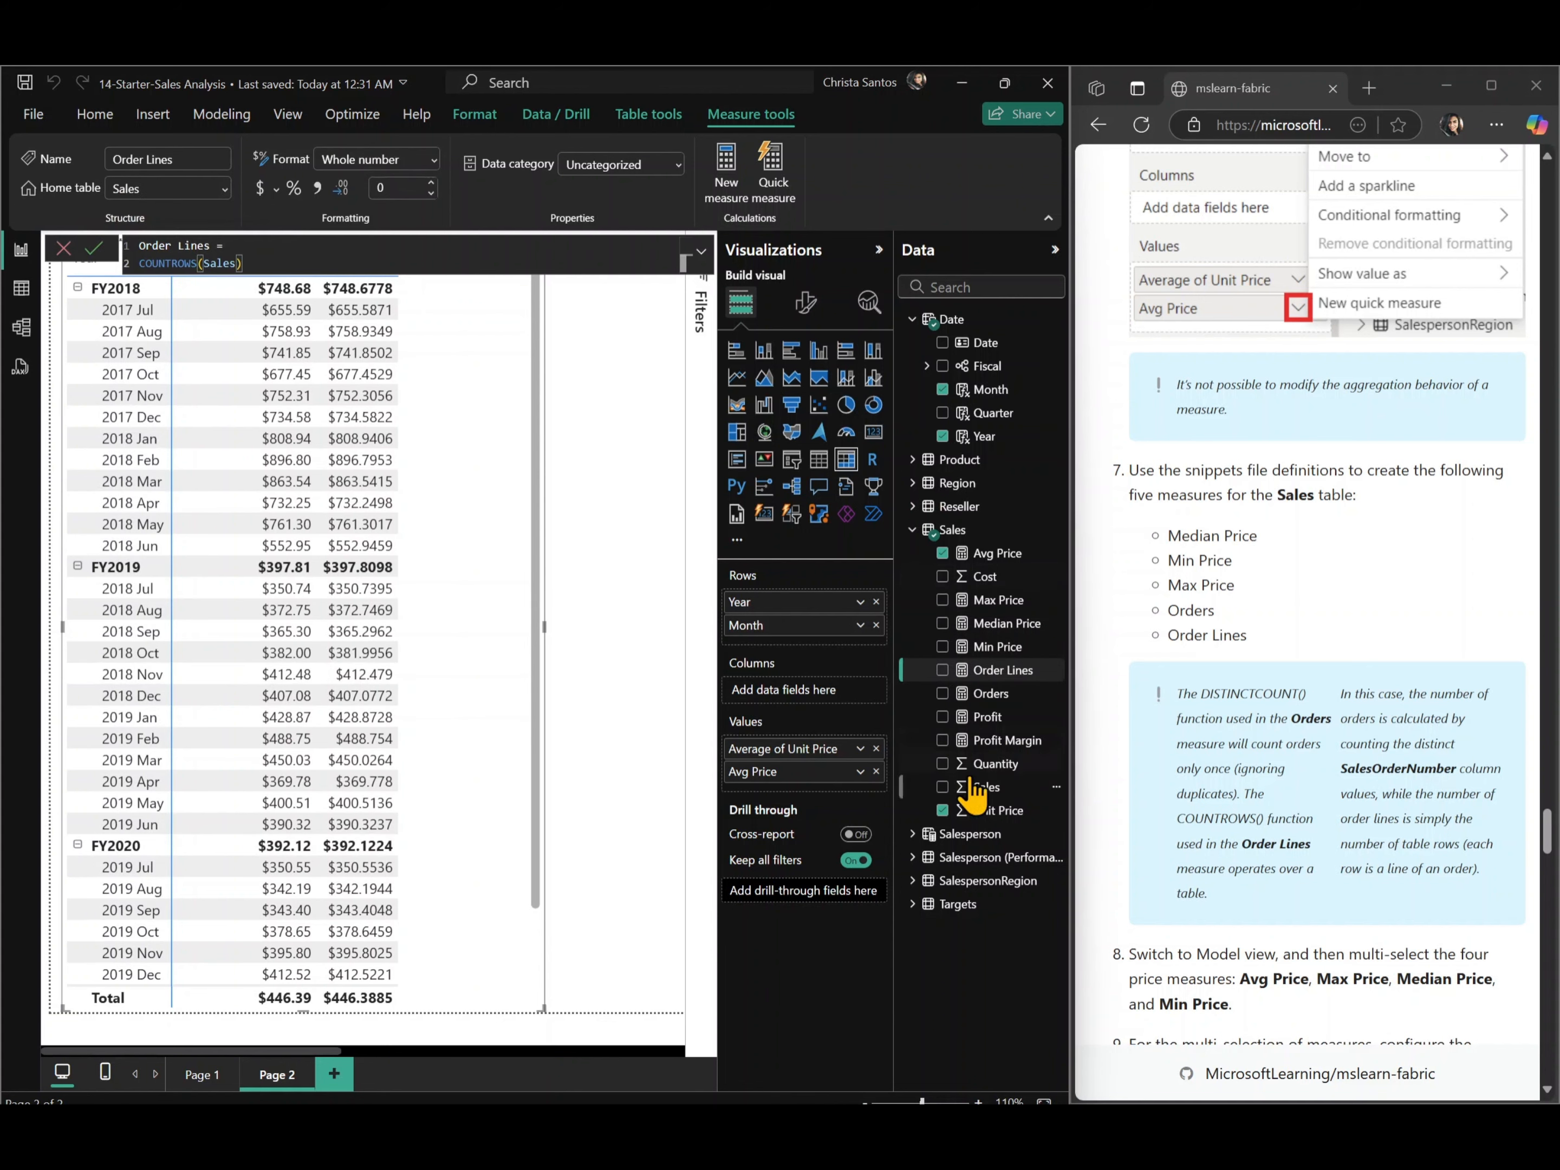
# - Read the lab's instructions for configuring the four price measures and switch to Model view
pyautogui.scroll(-2, 1340, 822)
pyautogui.scroll(-3, 1340, 822)
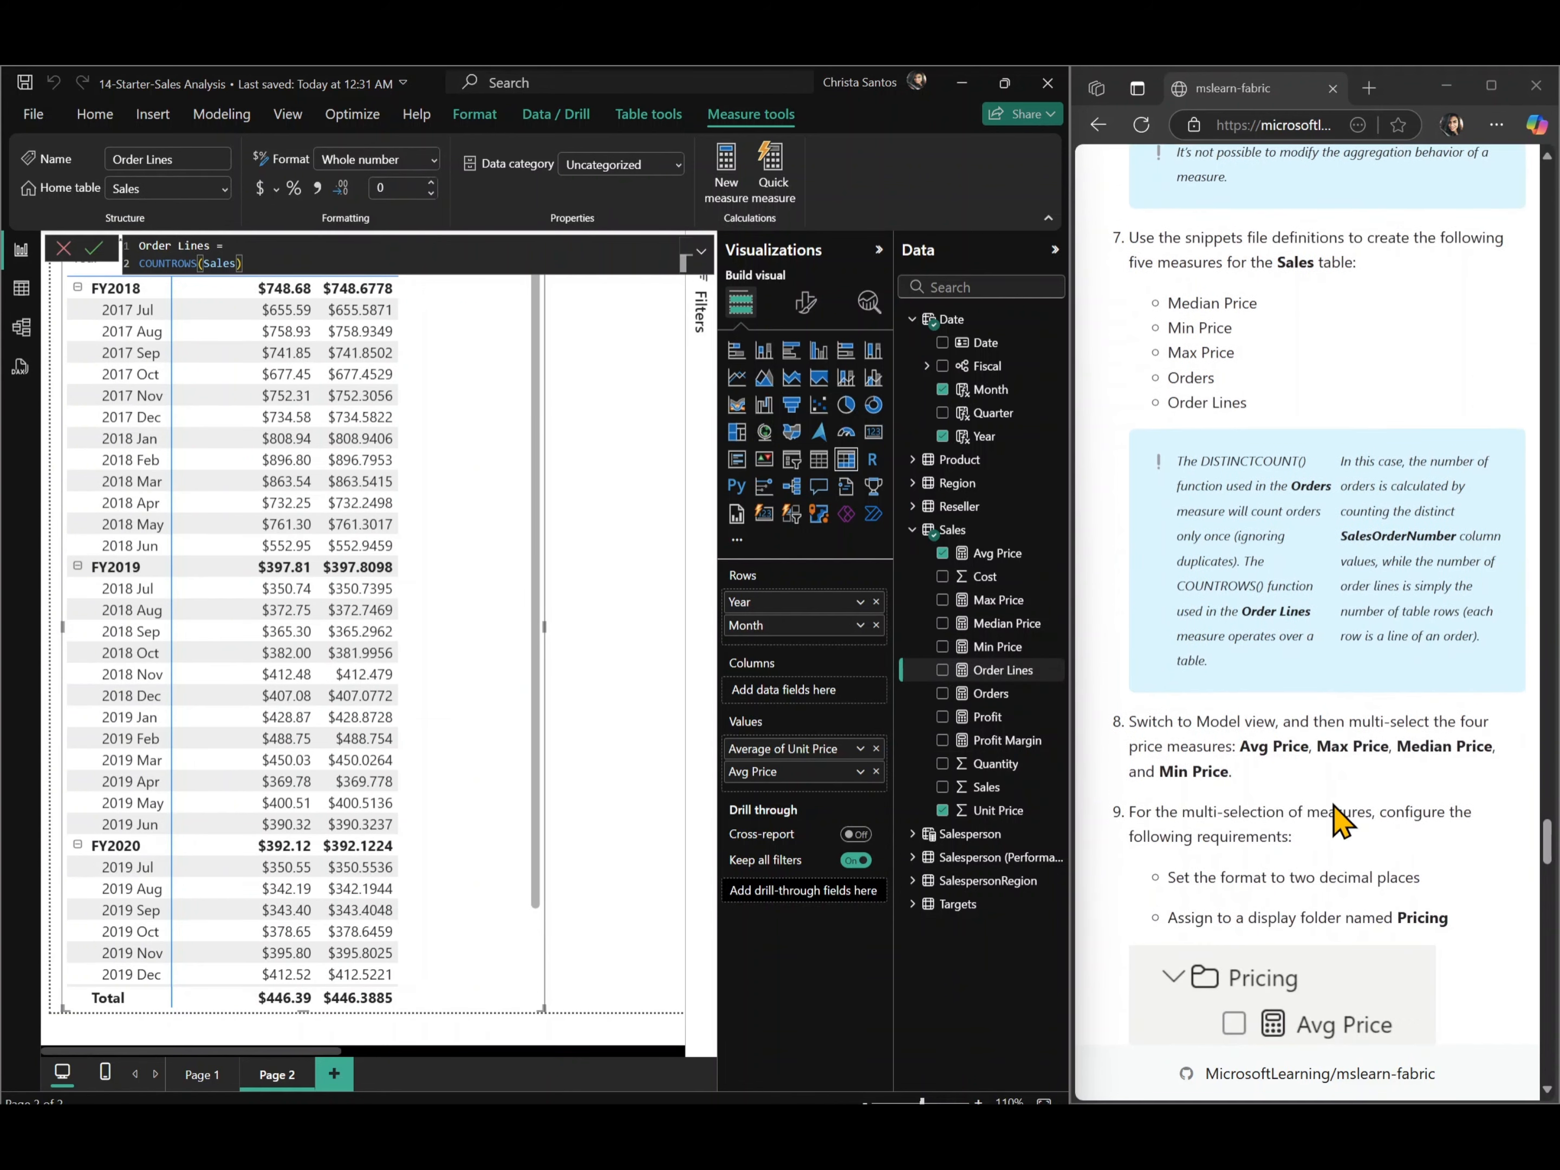
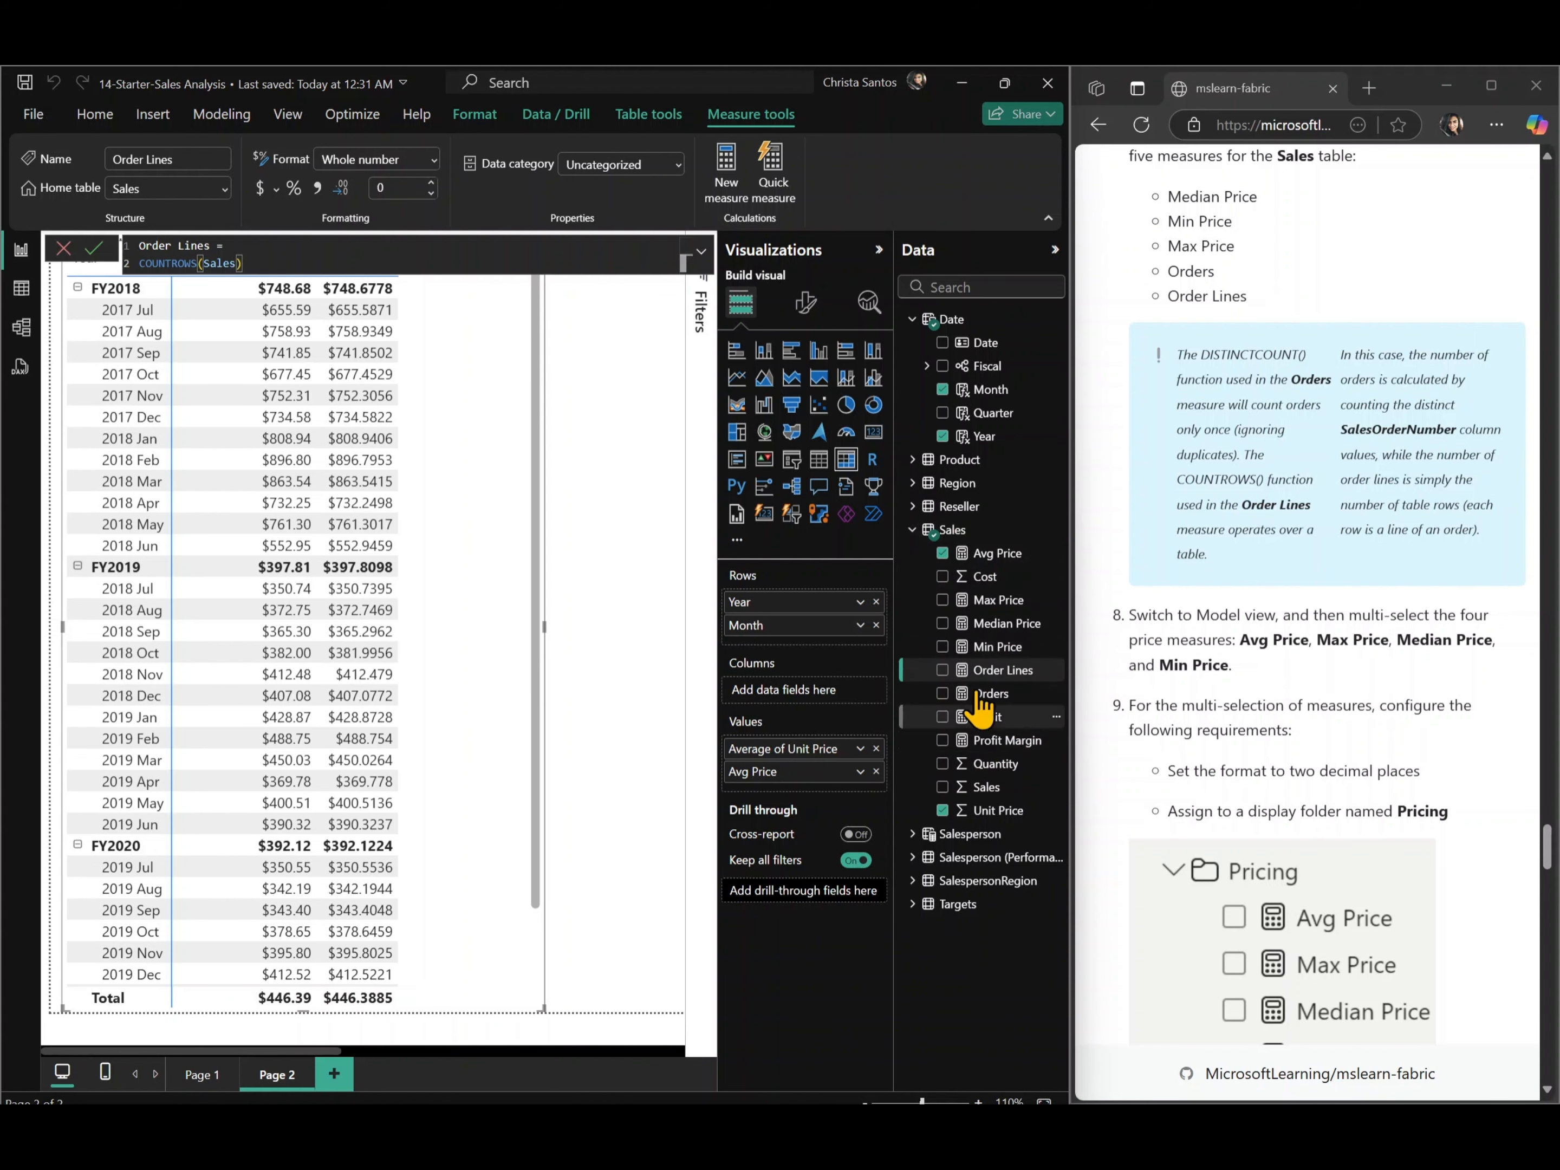
pyautogui.click(20, 332)
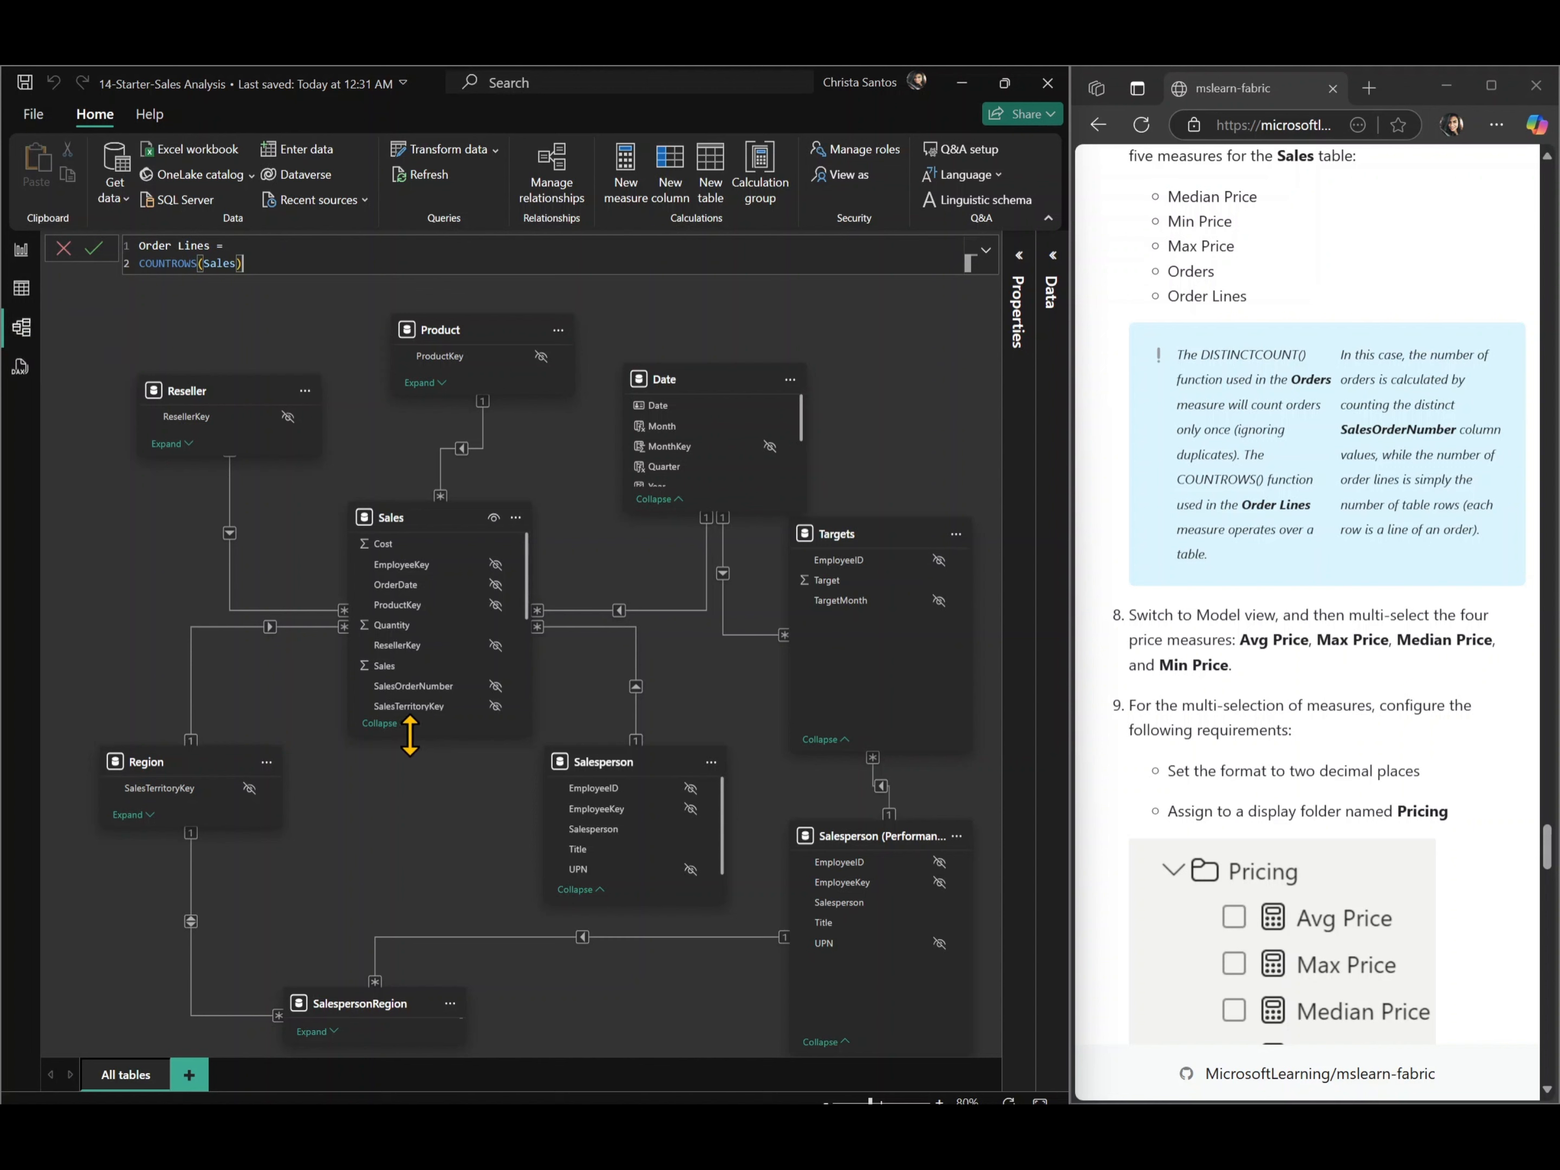
# - Extend the Sales table card in the diagram and multi-select the Avg Price, Max Price, Median Price and Min Price measures
pyautogui.moveTo(410, 735); pyautogui.dragTo(407, 886)
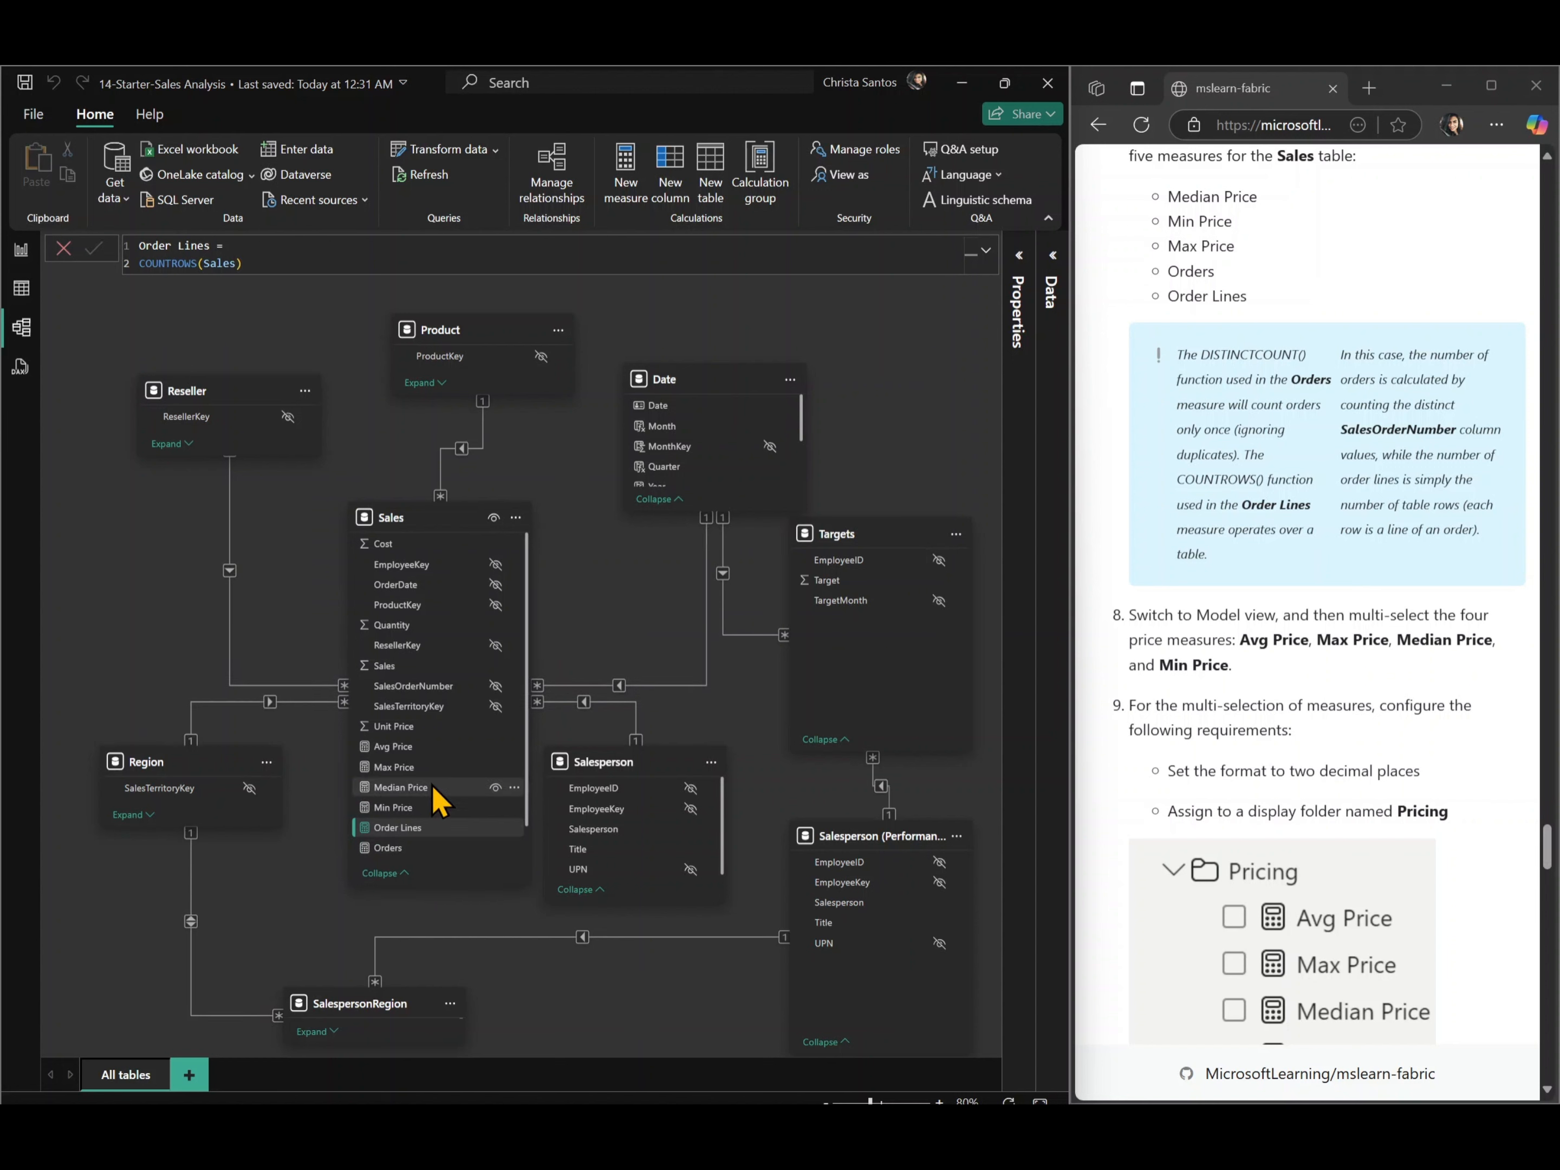
pyautogui.click(422, 748)
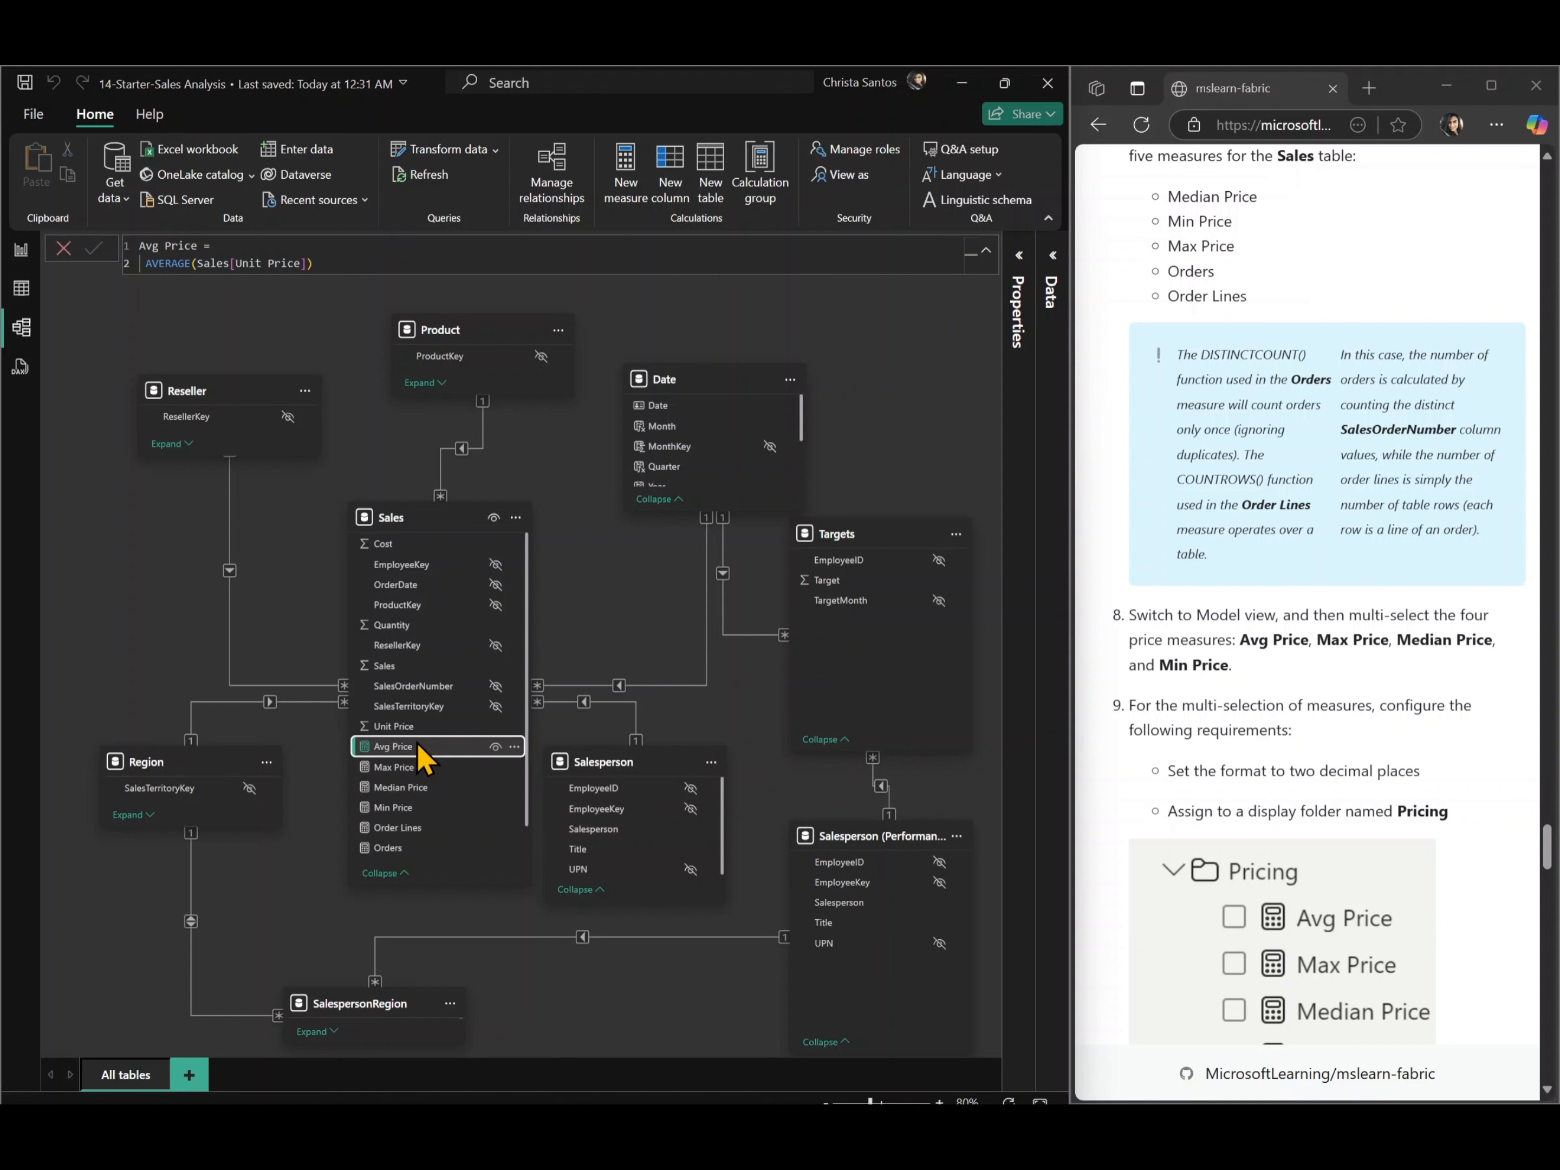
pyautogui.keyDown('ctrl'); pyautogui.click(418, 770); pyautogui.keyUp('ctrl')
pyautogui.keyDown('ctrl'); pyautogui.click(417, 788); pyautogui.keyUp('ctrl')
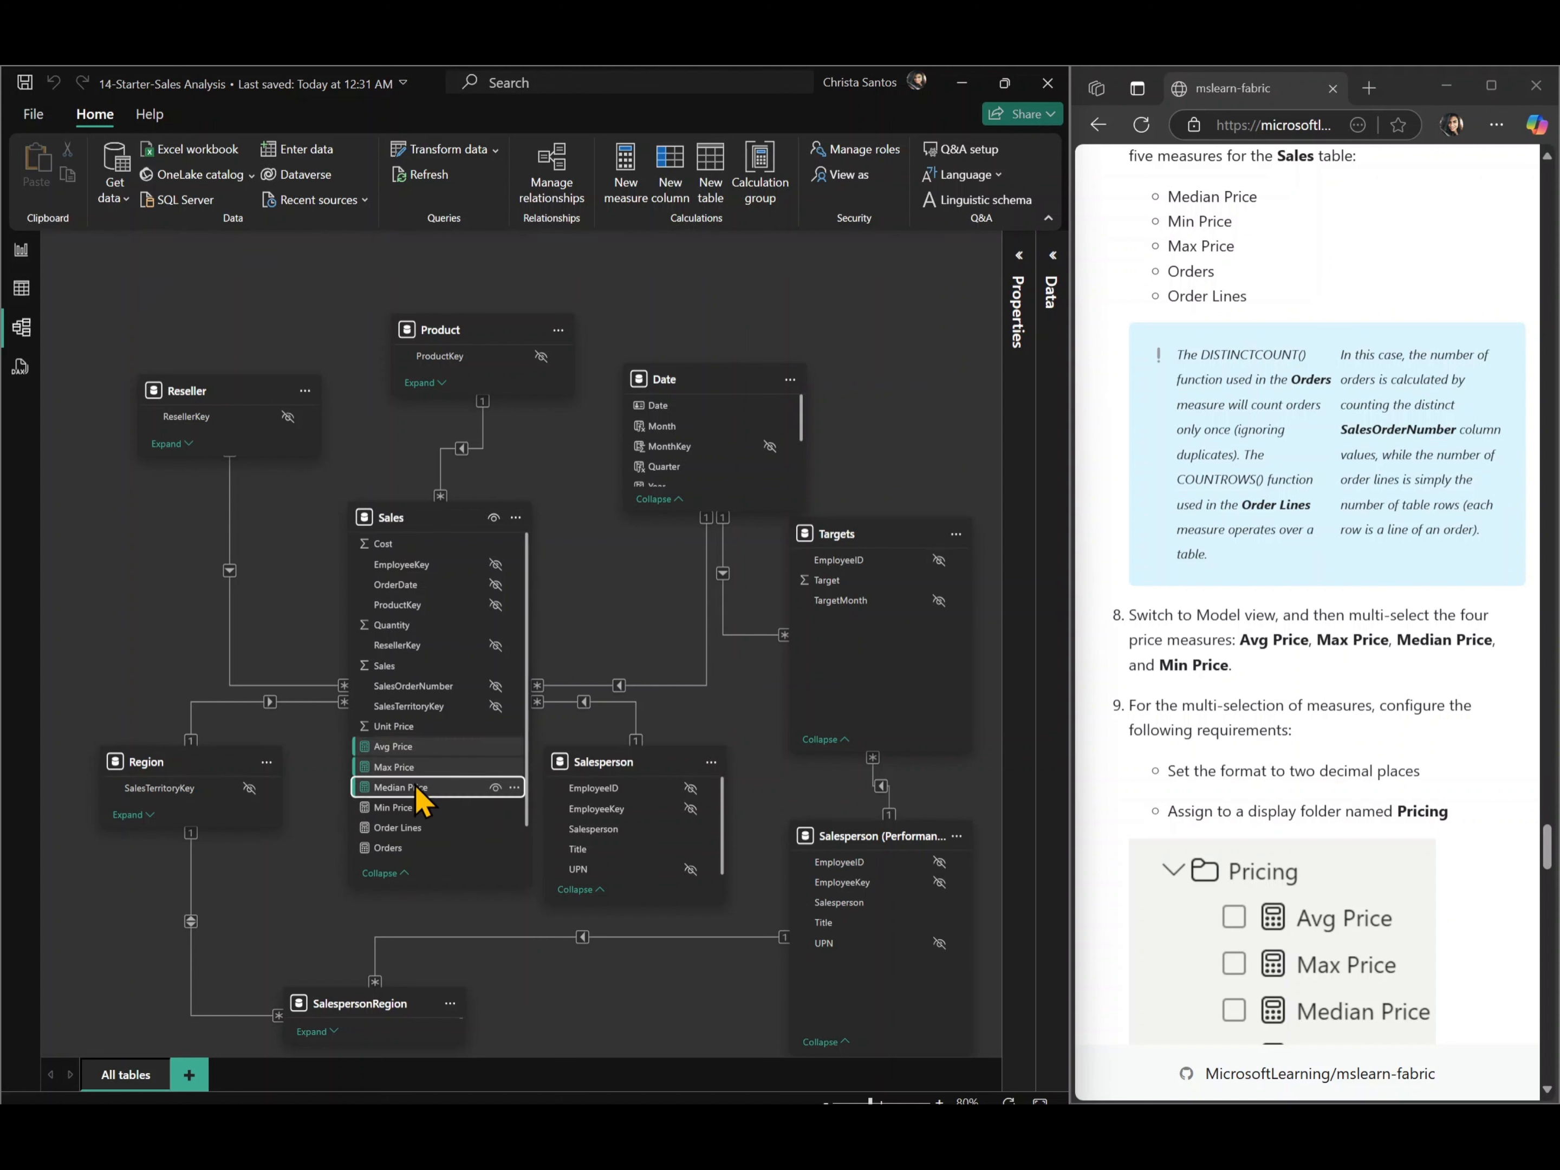
pyautogui.keyDown('ctrl'); pyautogui.click(408, 807); pyautogui.keyUp('ctrl')
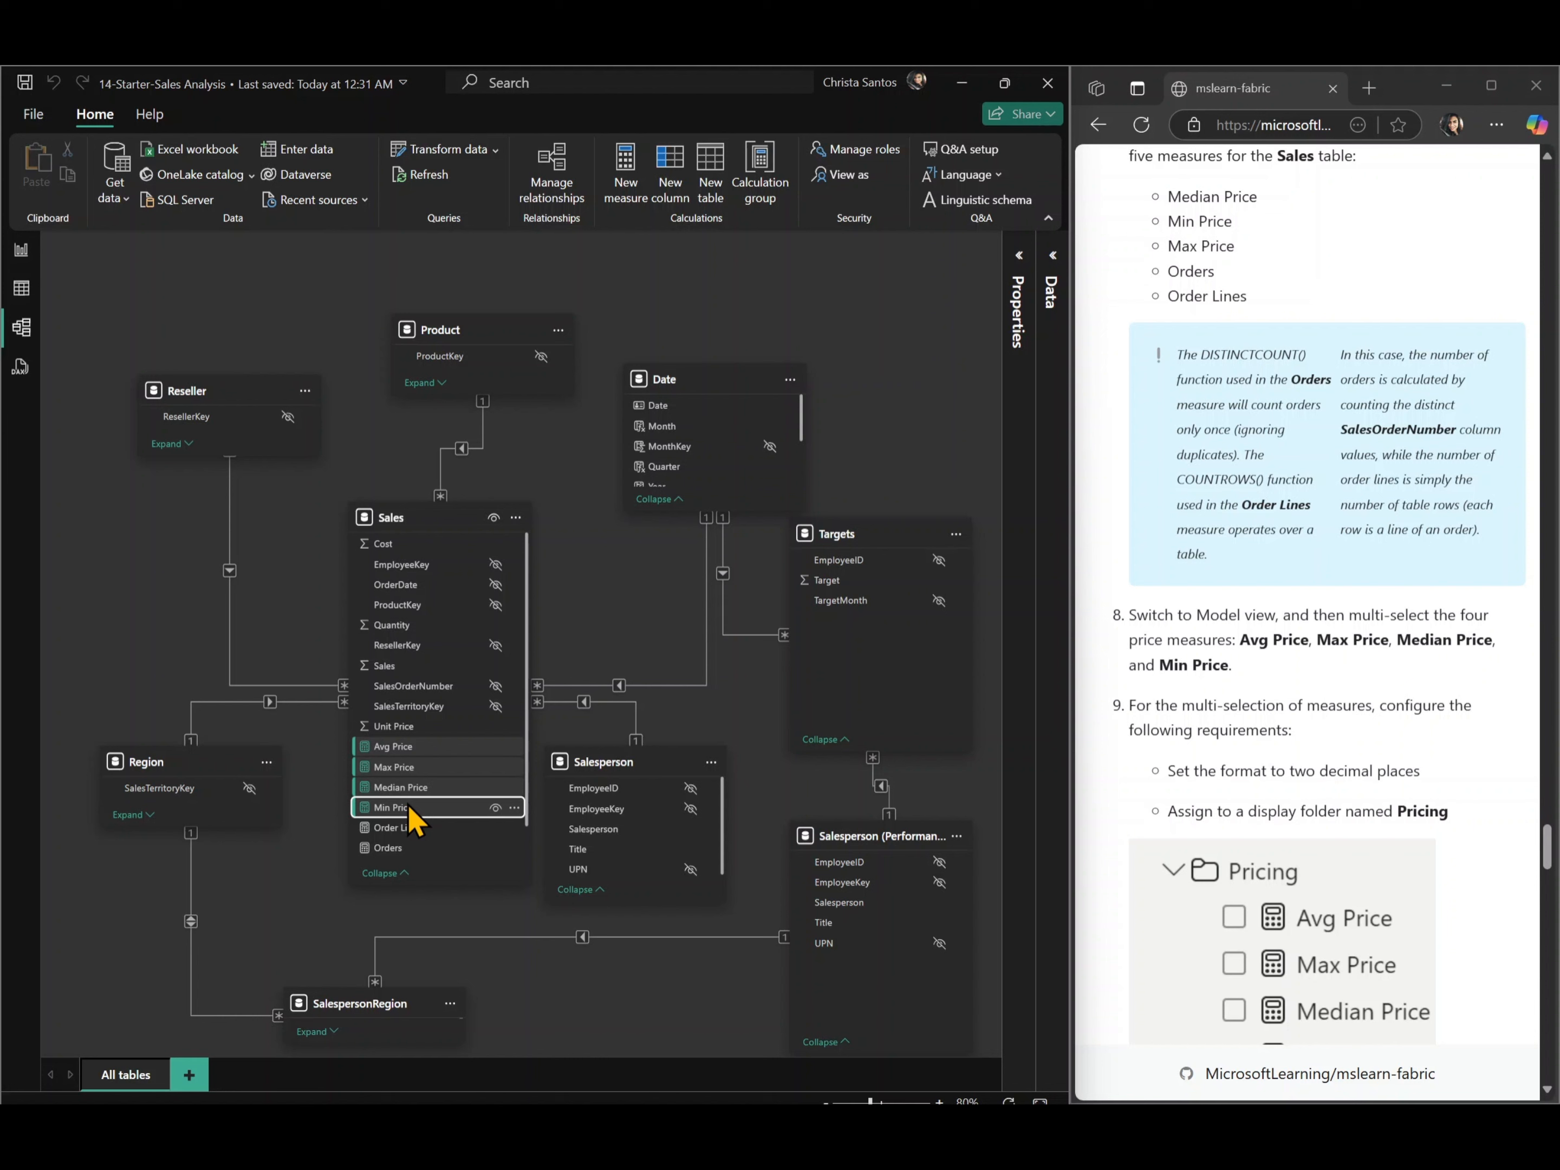
# - Set the four selected price measures to 2 decimal places and assign them to a display folder named Pricing
pyautogui.click(1017, 267)
pyautogui.scroll(-2, 997, 880)
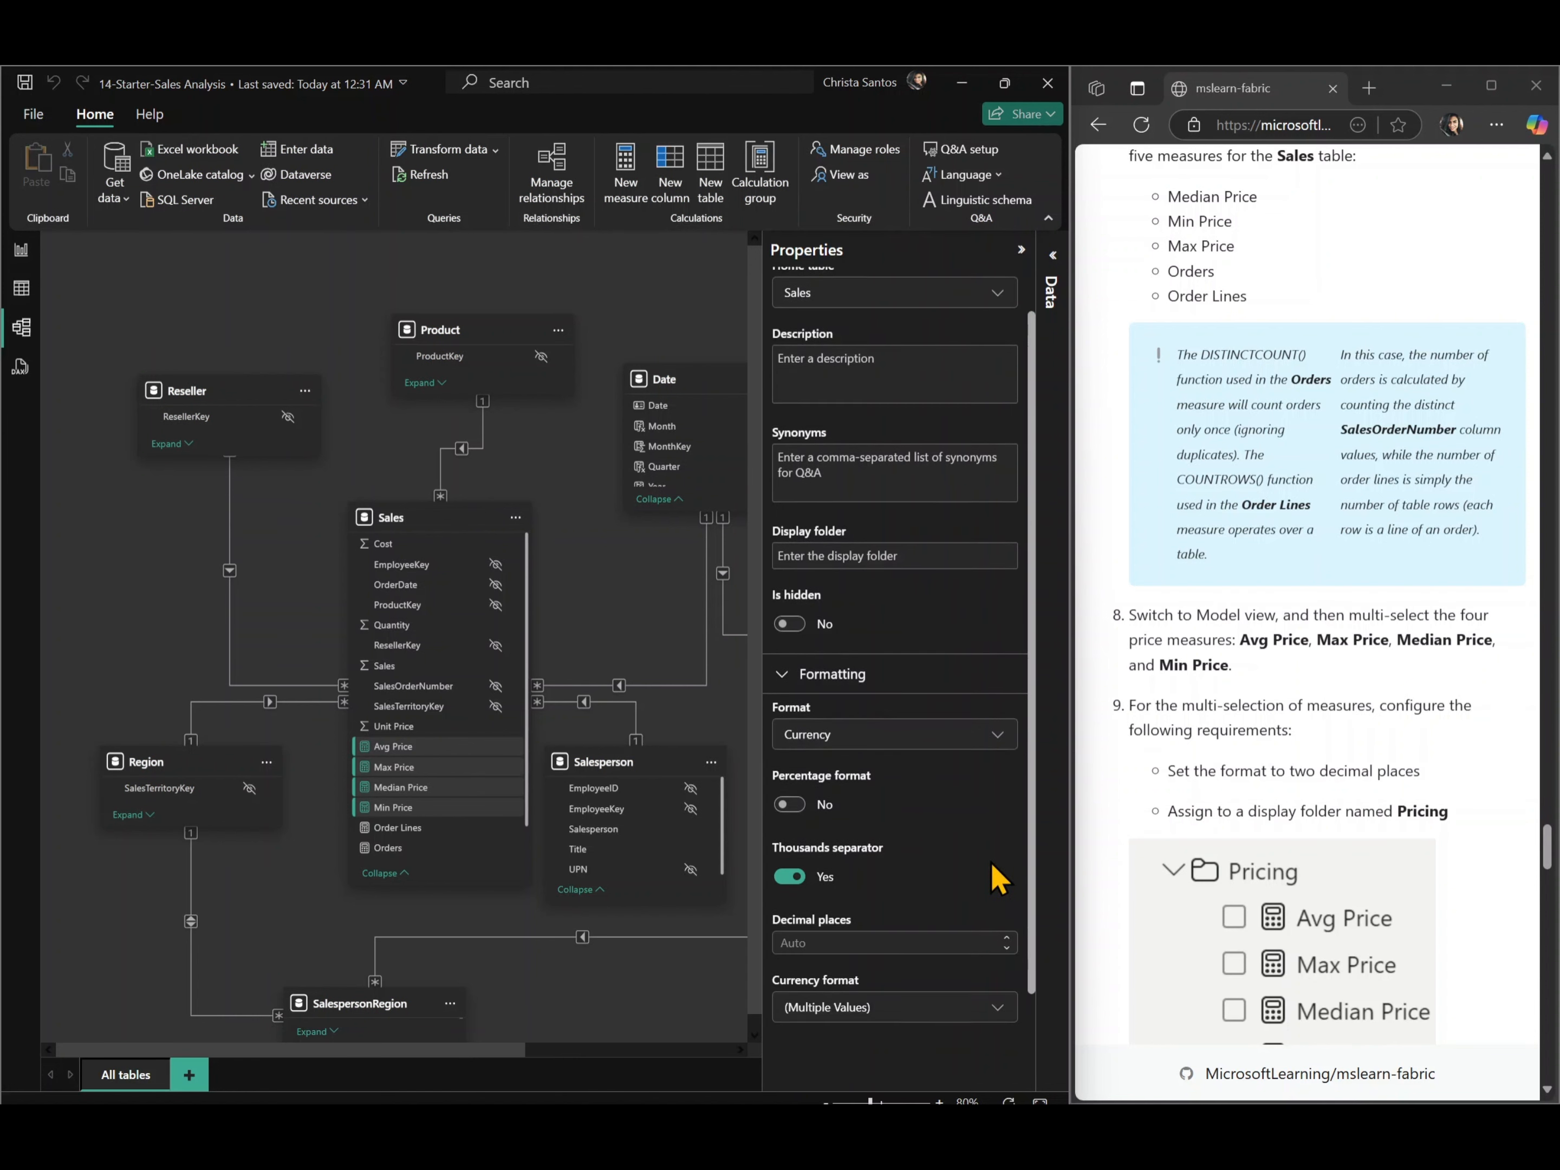
pyautogui.scroll(-1, 998, 879)
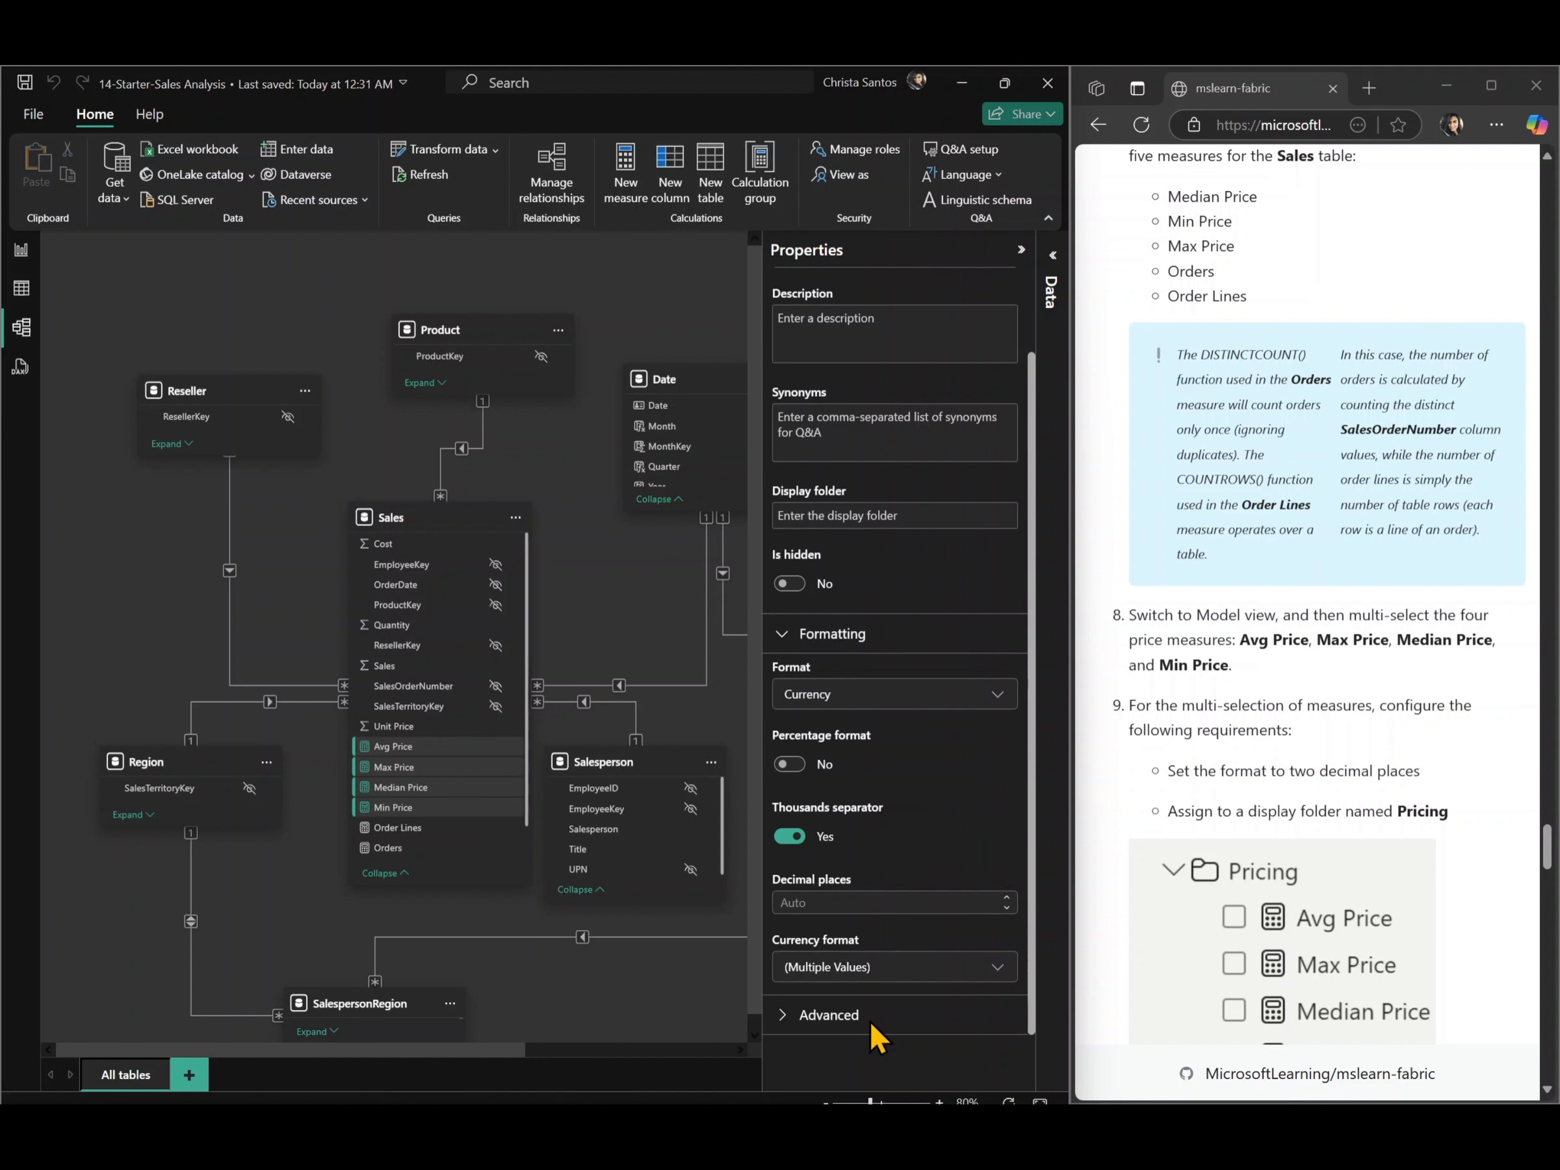
pyautogui.click(829, 1016)
pyautogui.scroll(3, 878, 1038)
pyautogui.scroll(-3, 870, 1023)
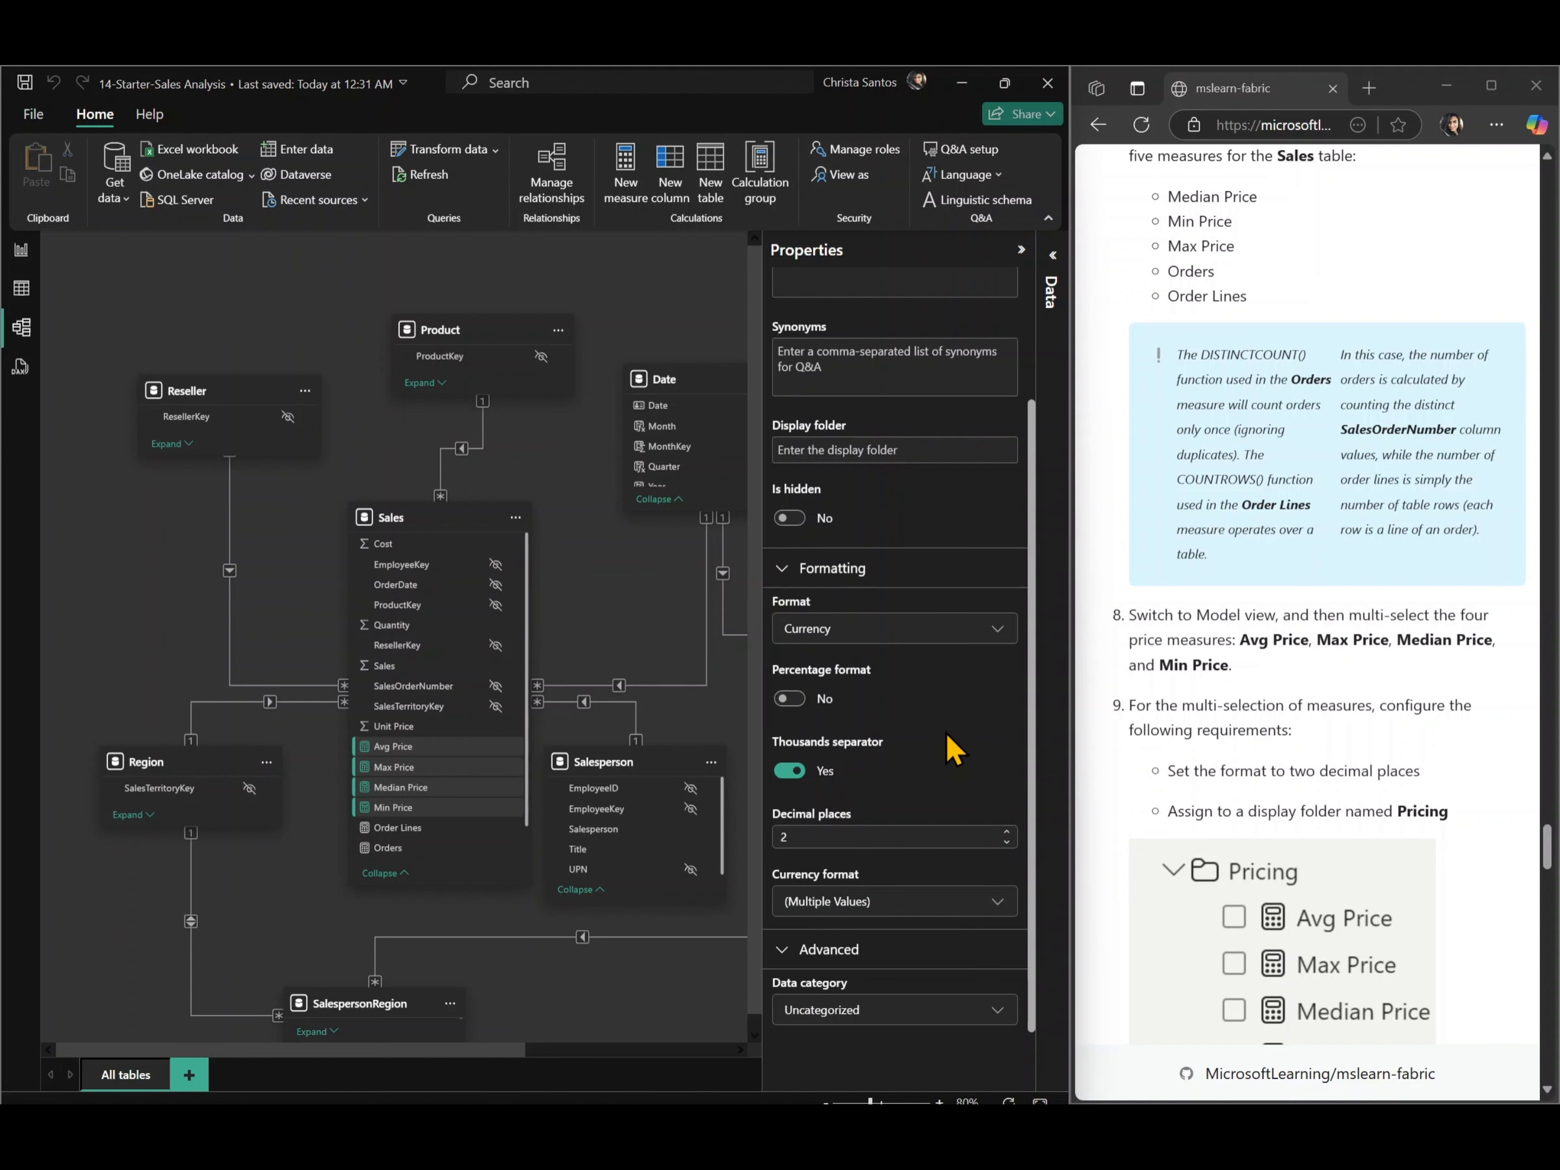
pyautogui.scroll(-1, 947, 734)
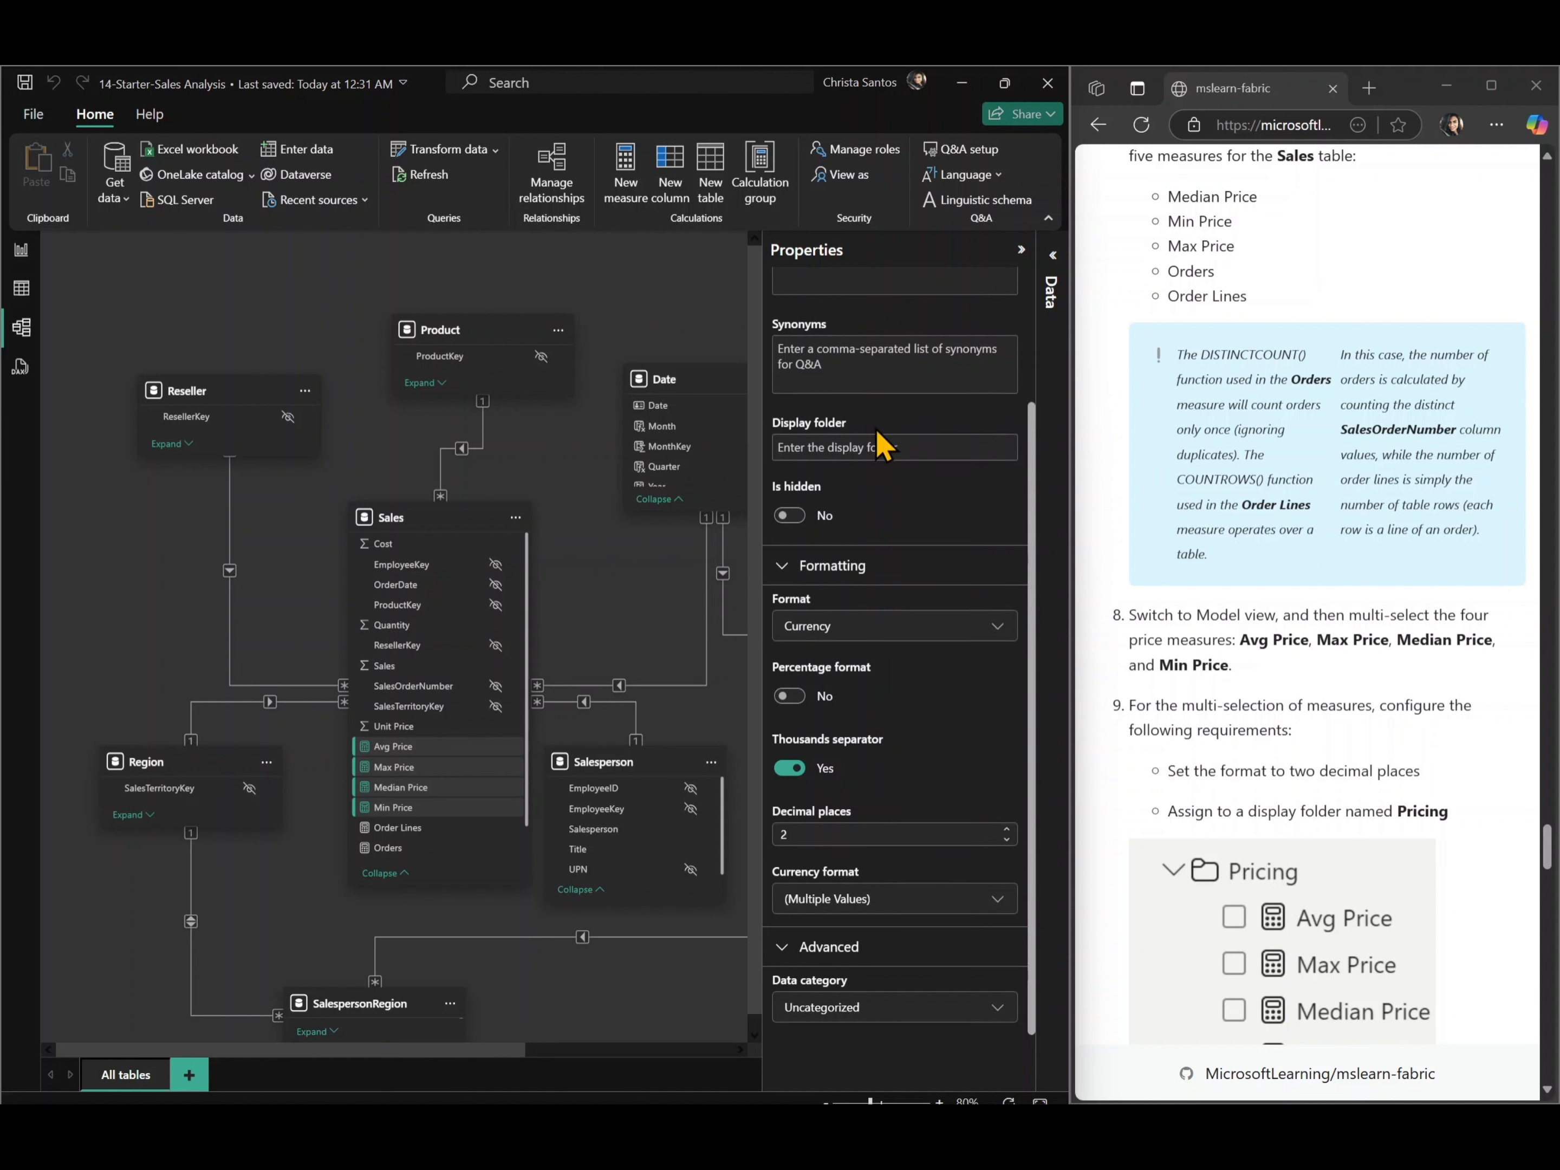
pyautogui.click(861, 443)
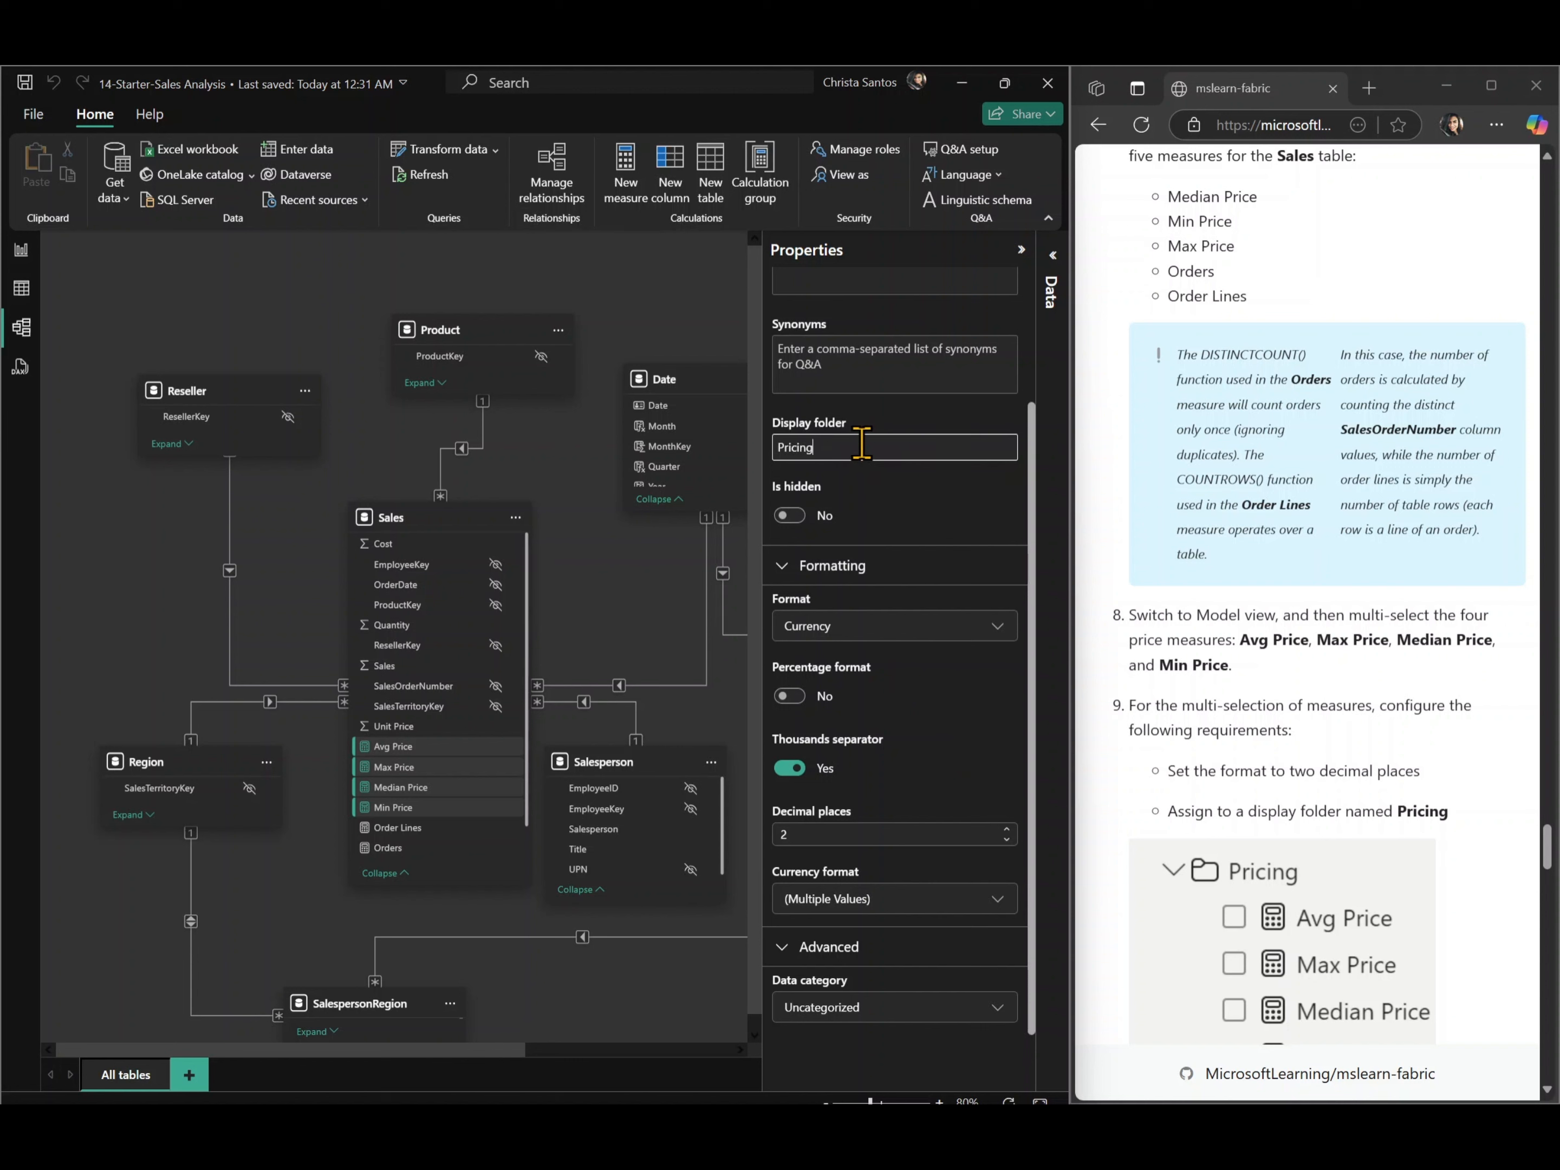
pyautogui.press('Return')
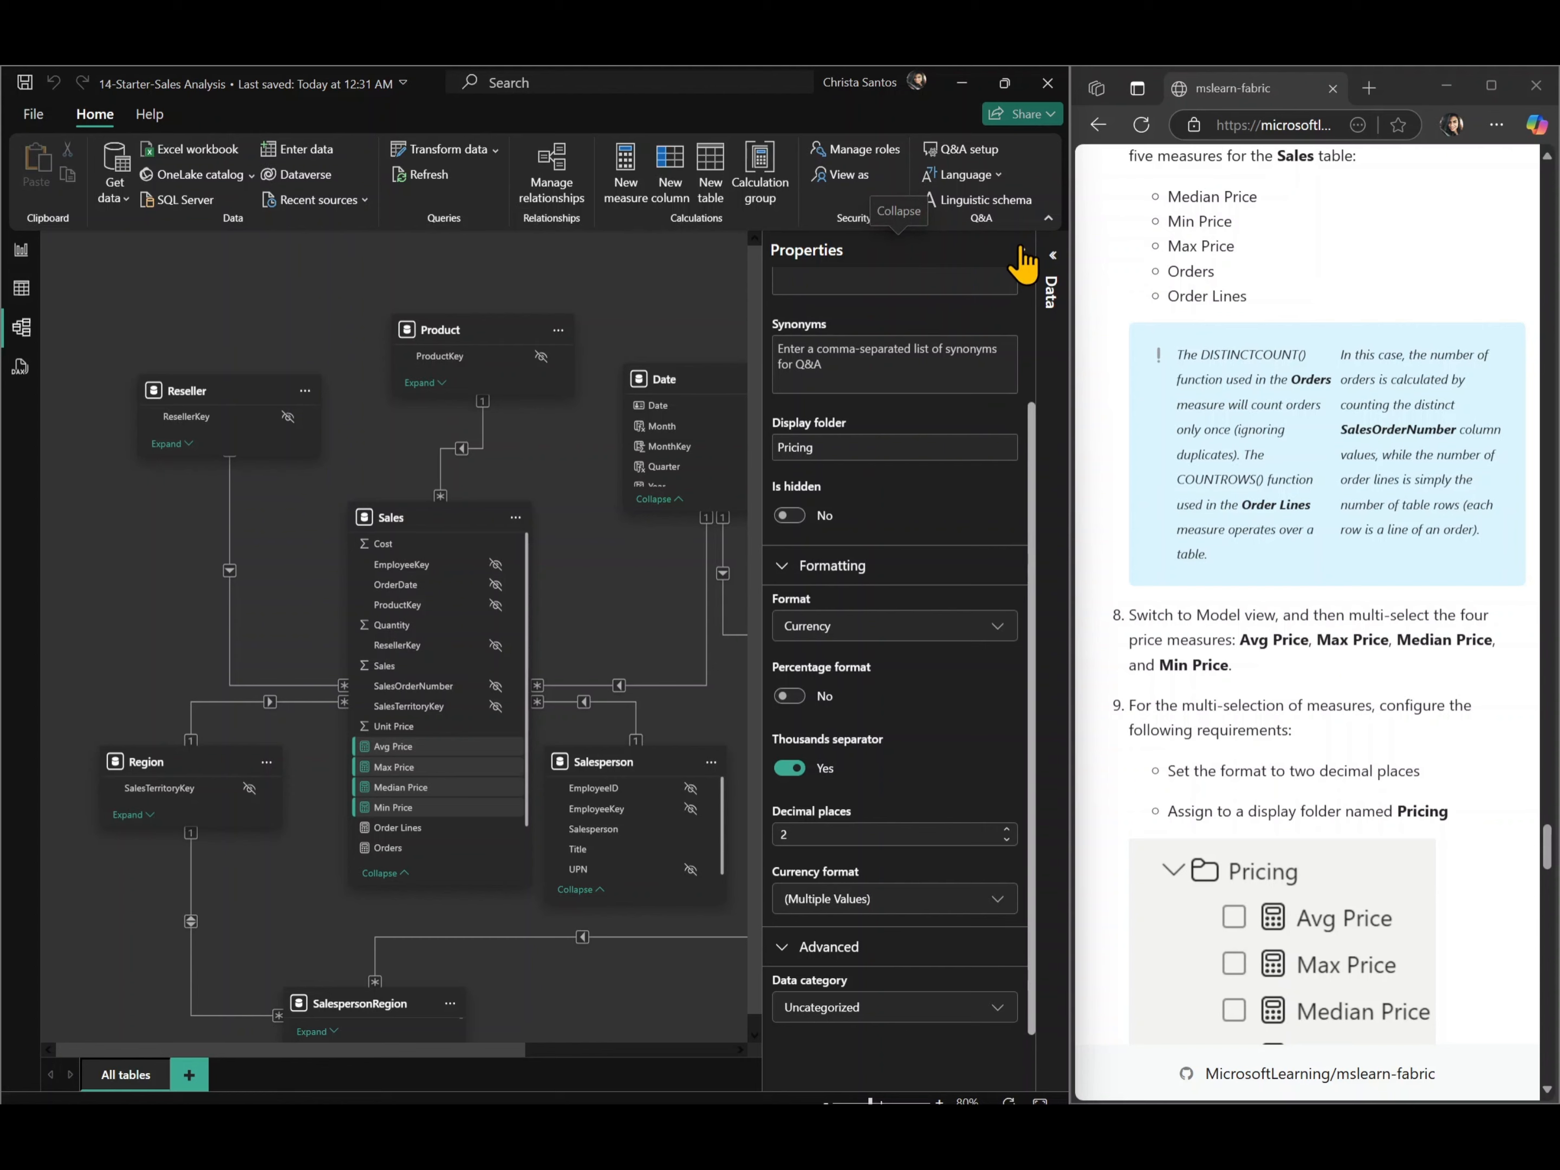
# - Hide the Unit Price column of the Sales table and check the Pricing folder's measures in Report view
pyautogui.scroll(-5, 1422, 794)
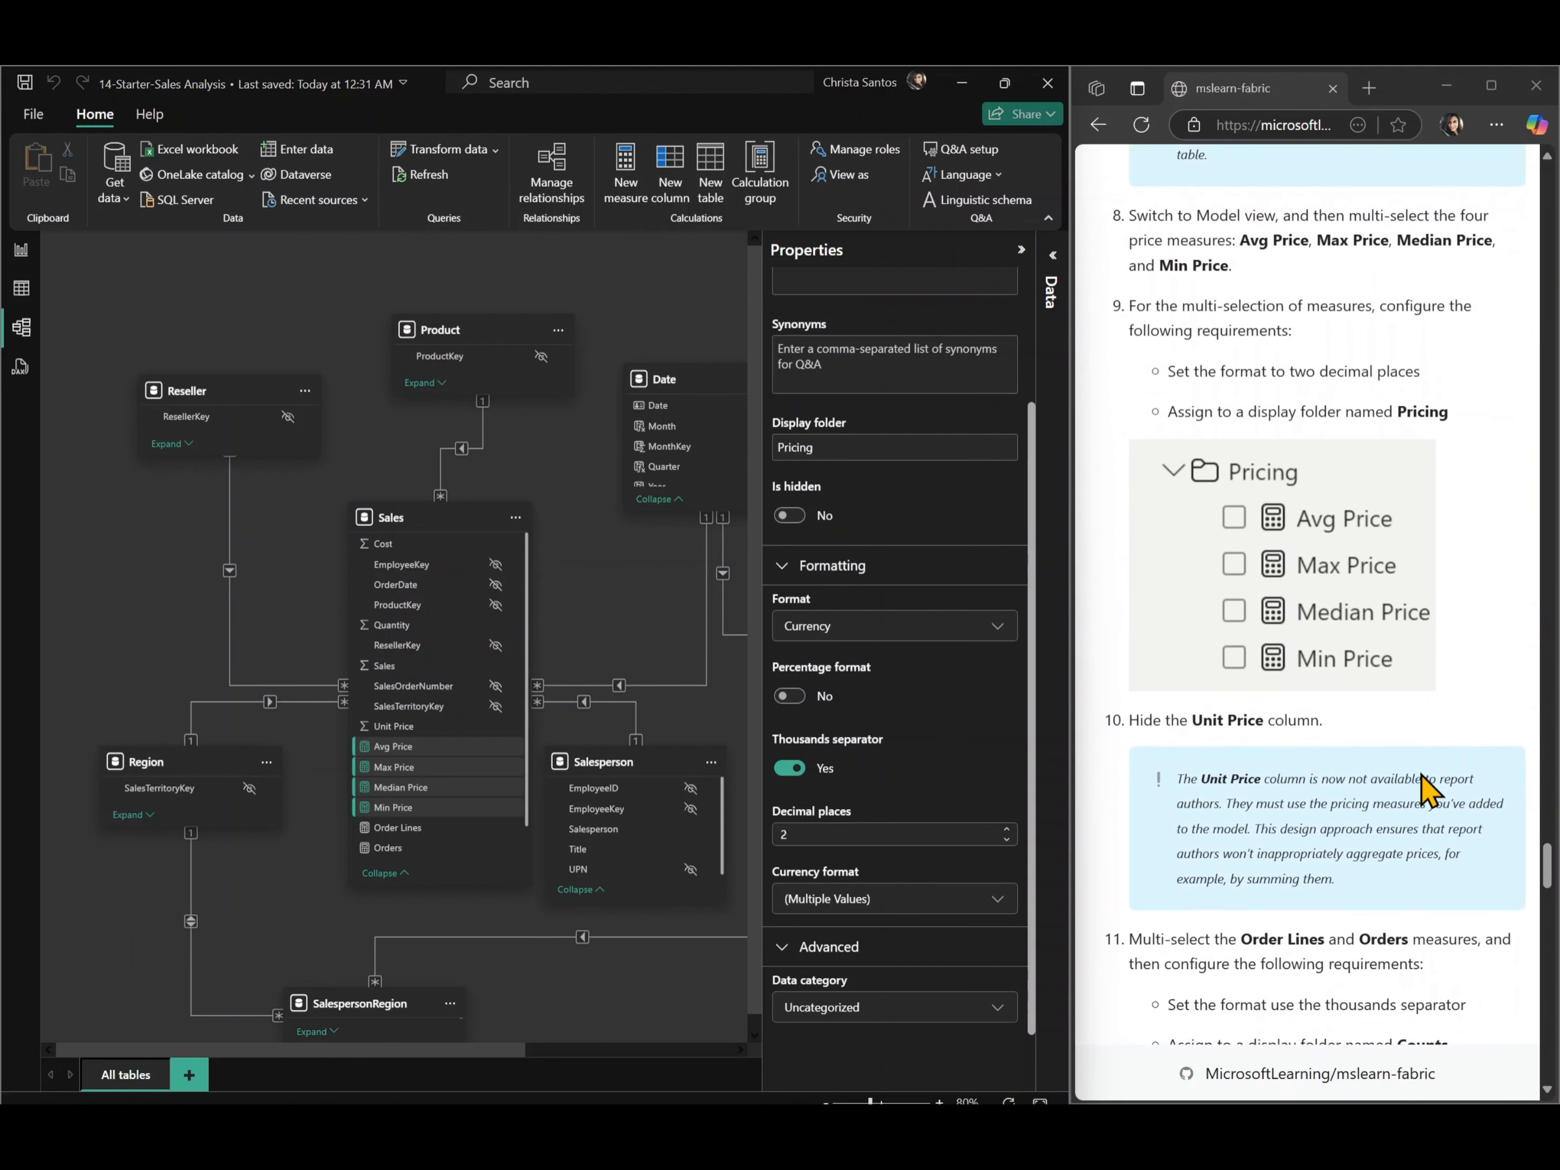
pyautogui.scroll(-2, 1428, 785)
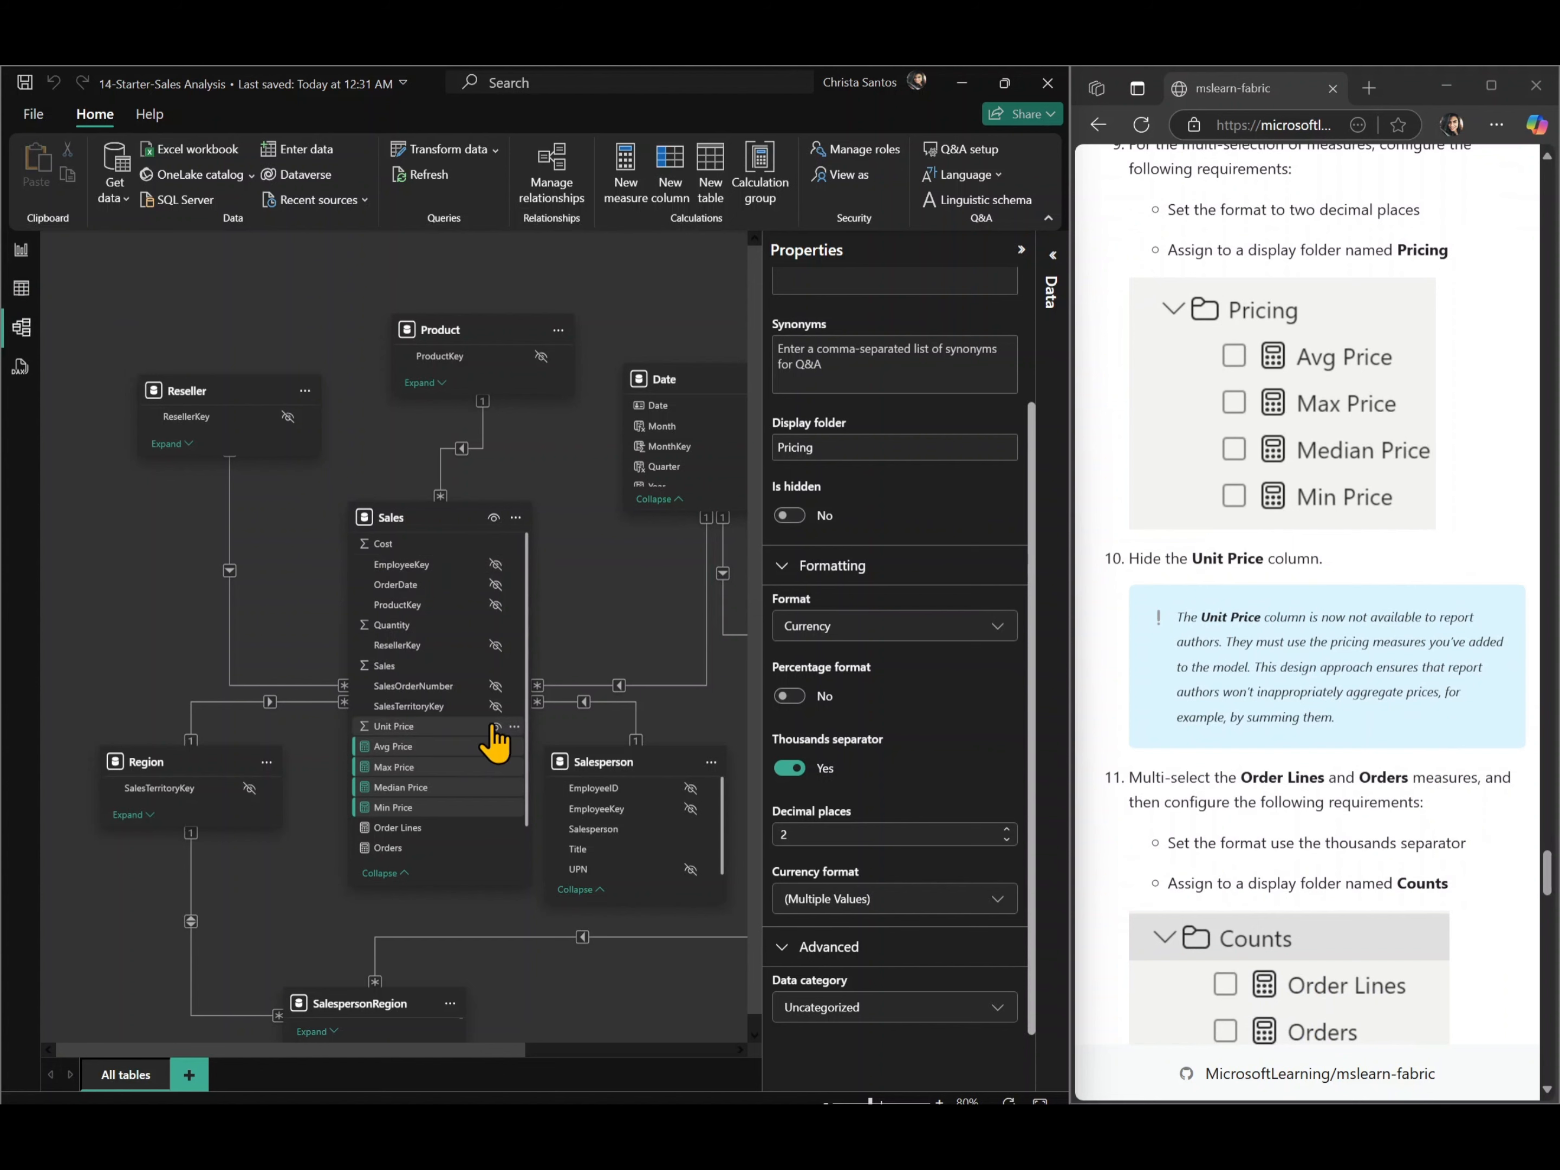
pyautogui.click(493, 727)
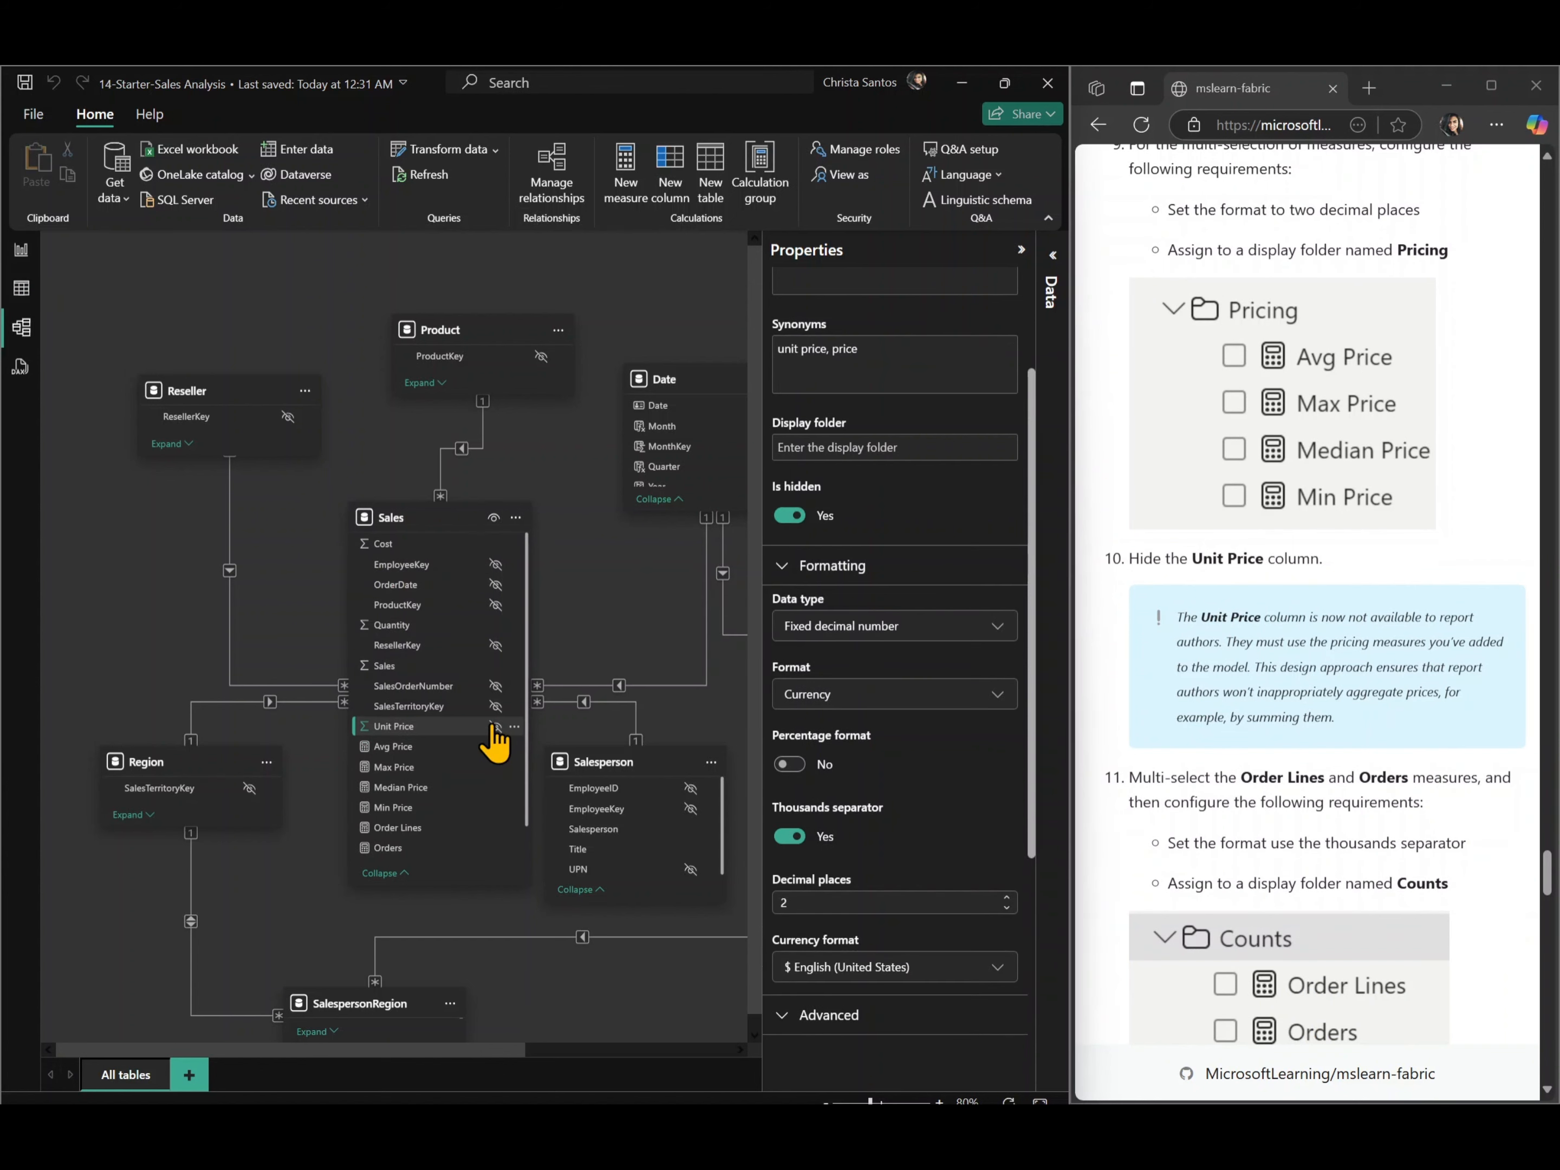
pyautogui.click(20, 250)
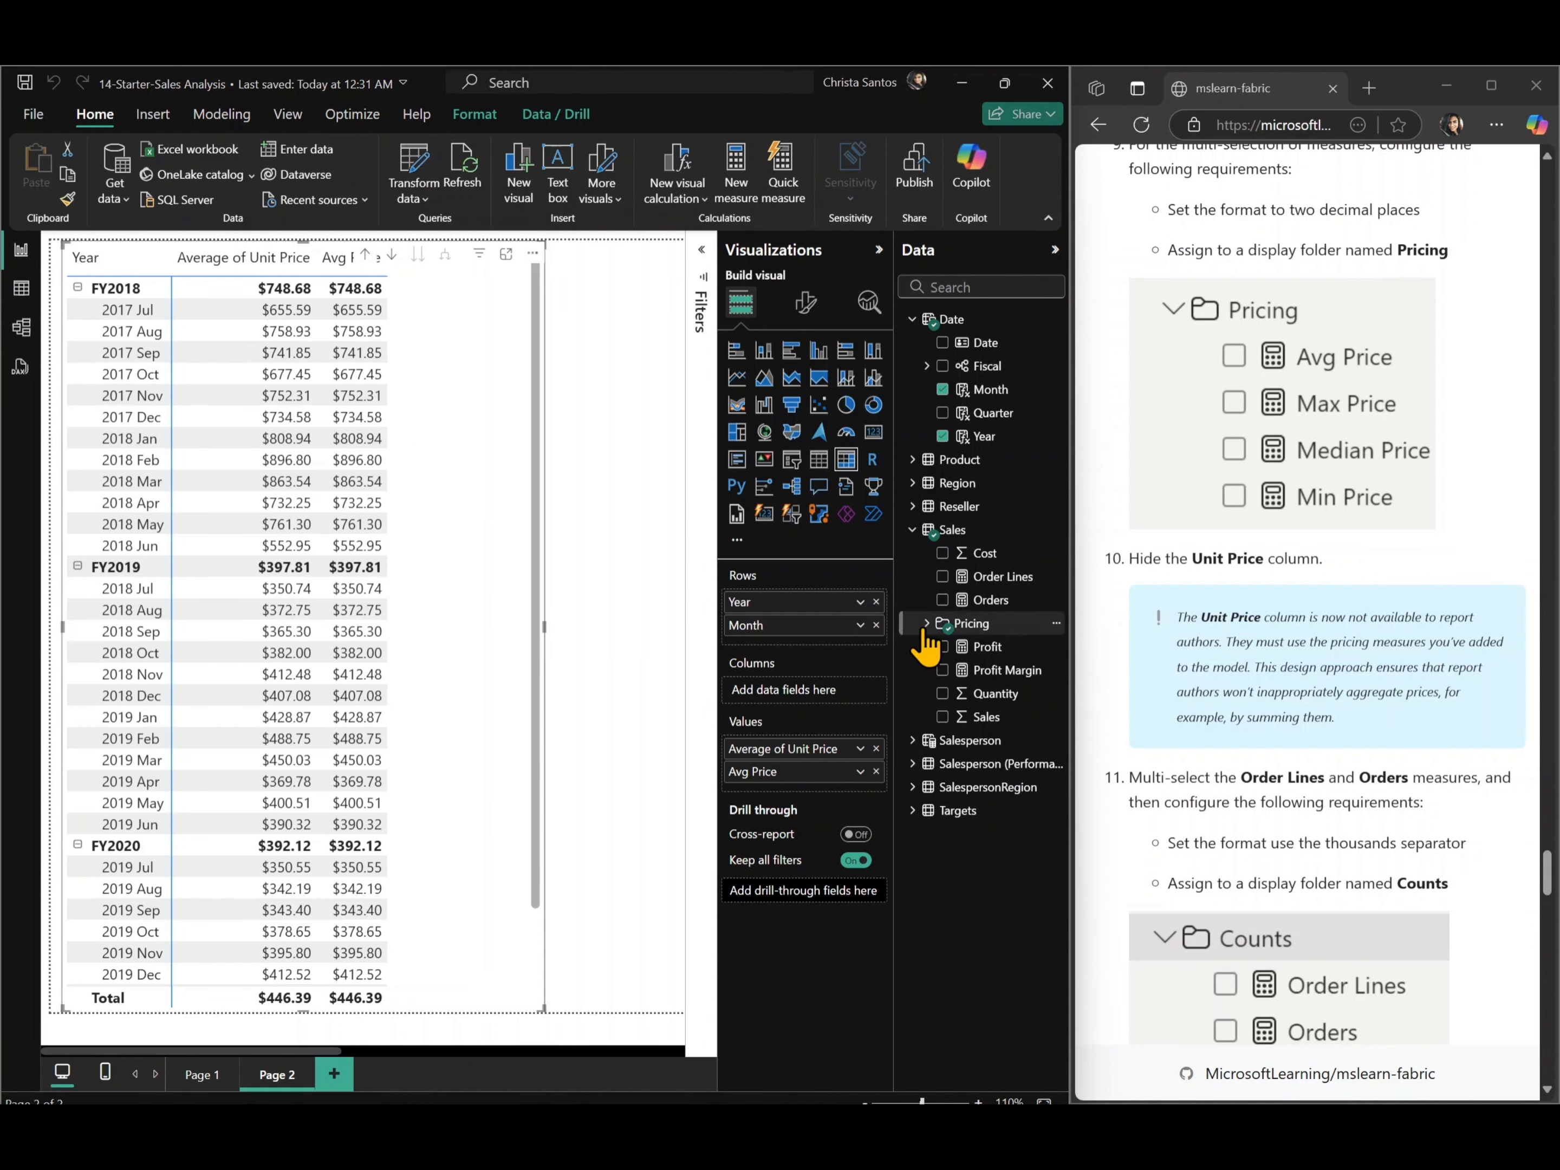
pyautogui.click(927, 624)
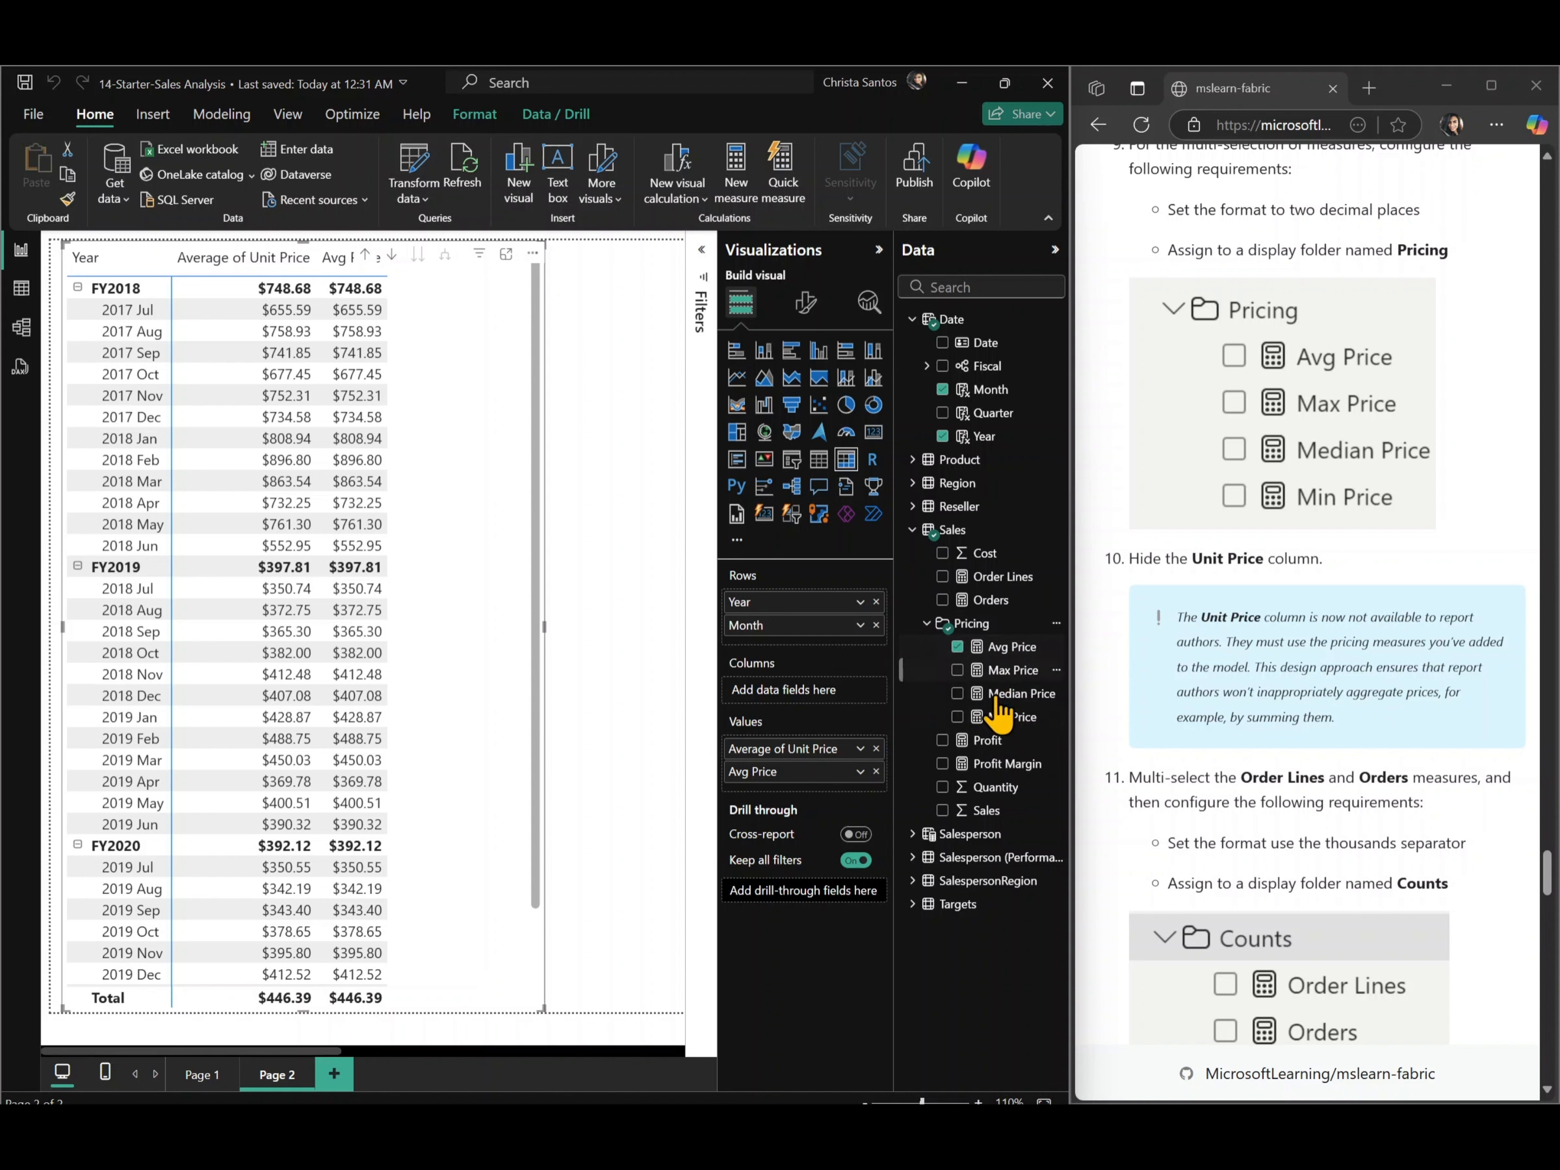
pyautogui.click(927, 624)
# - In Model view, enable the thousands separator for the Order Lines and Orders measures and assign both to a display folder named Counts
pyautogui.scroll(-3, 1369, 780)
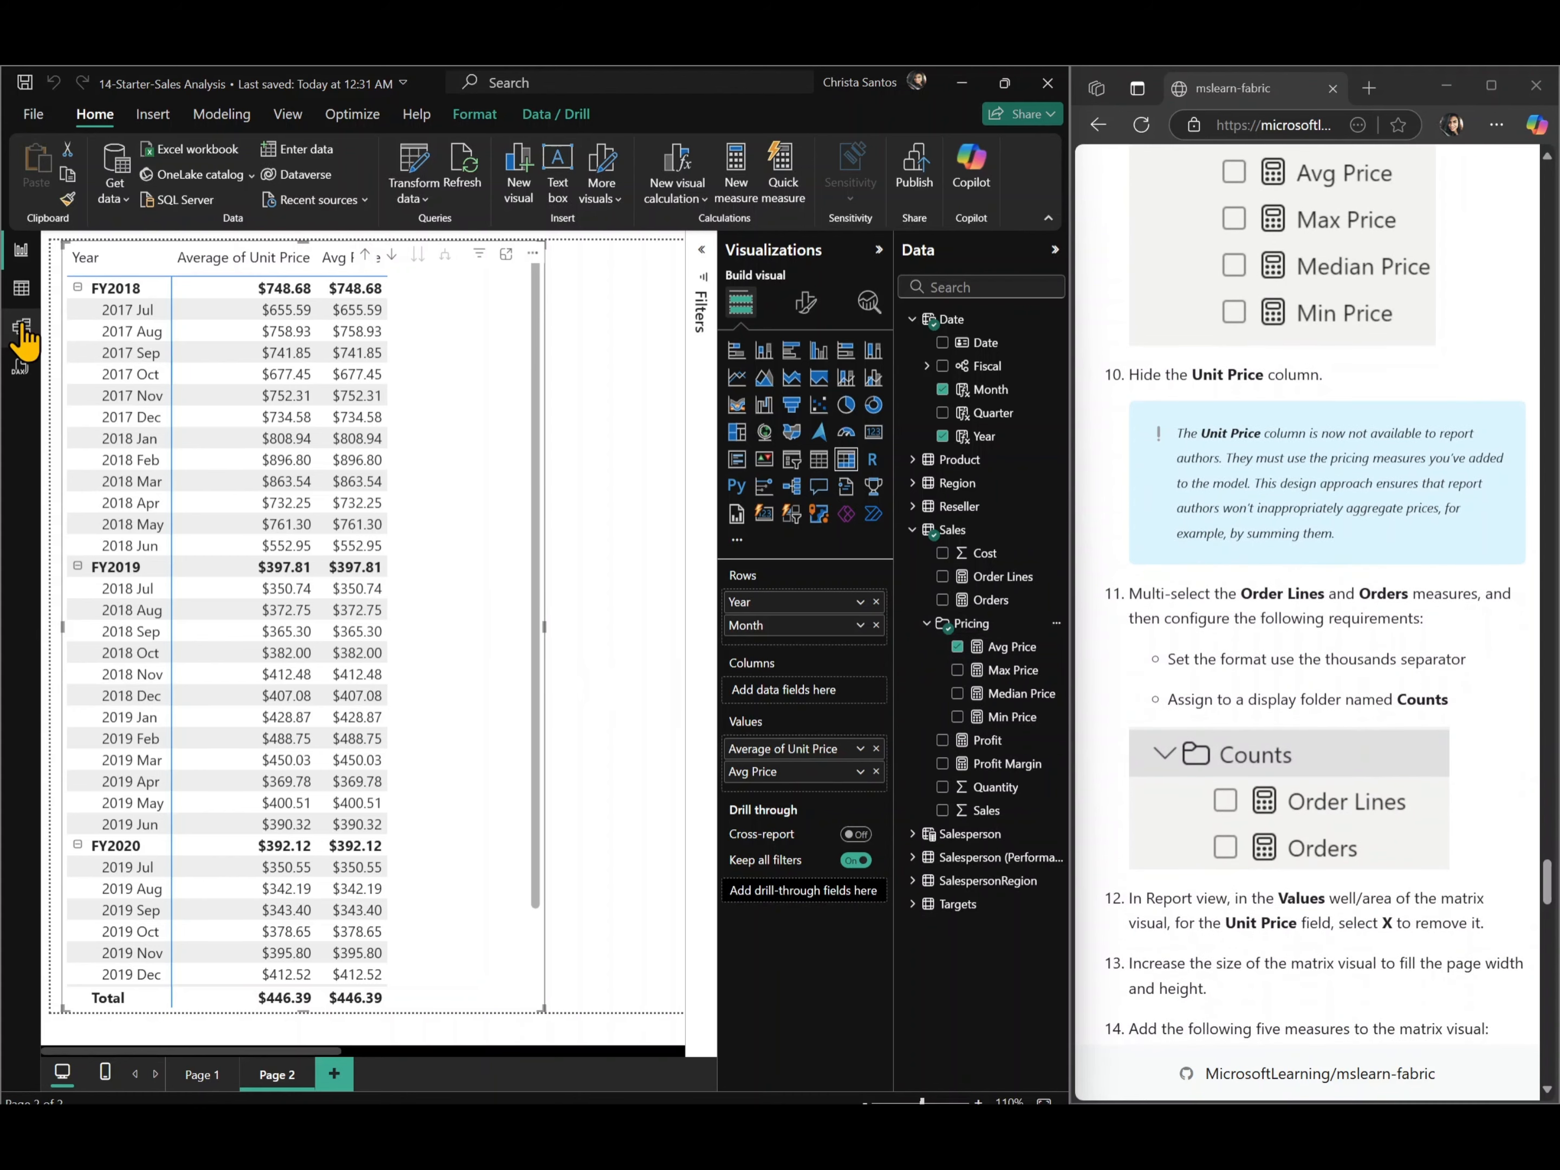
pyautogui.click(21, 328)
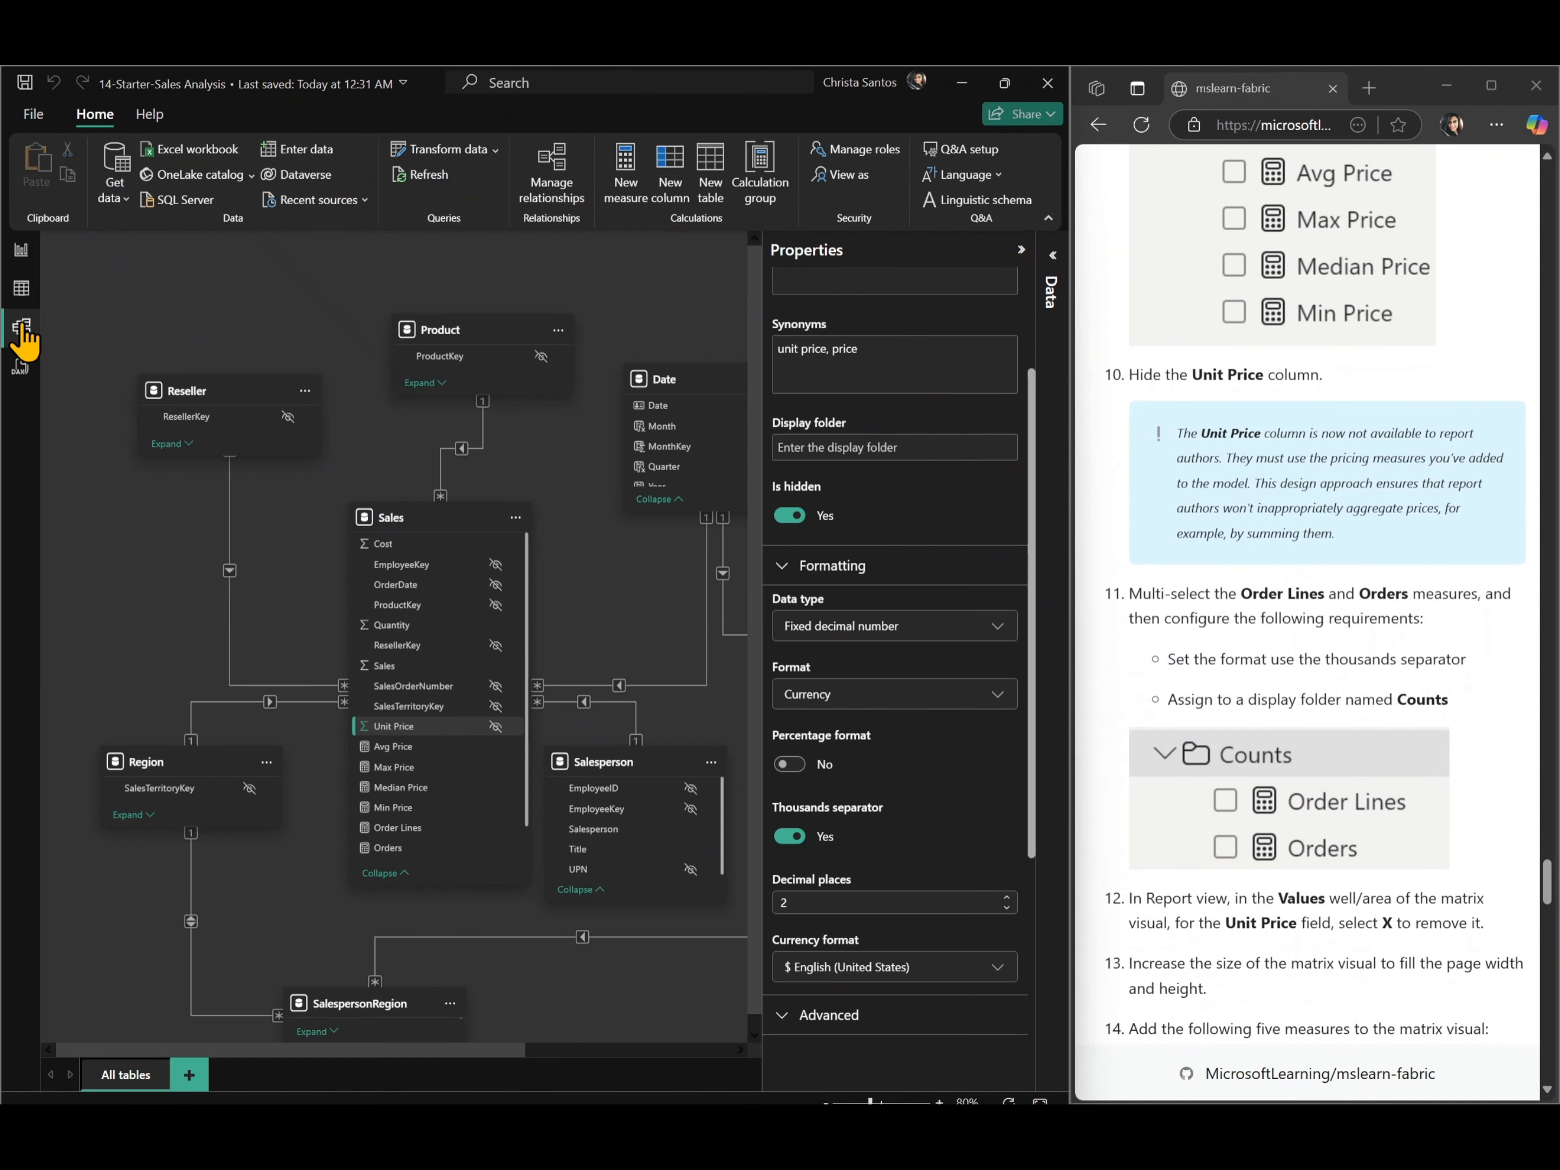
pyautogui.click(435, 828)
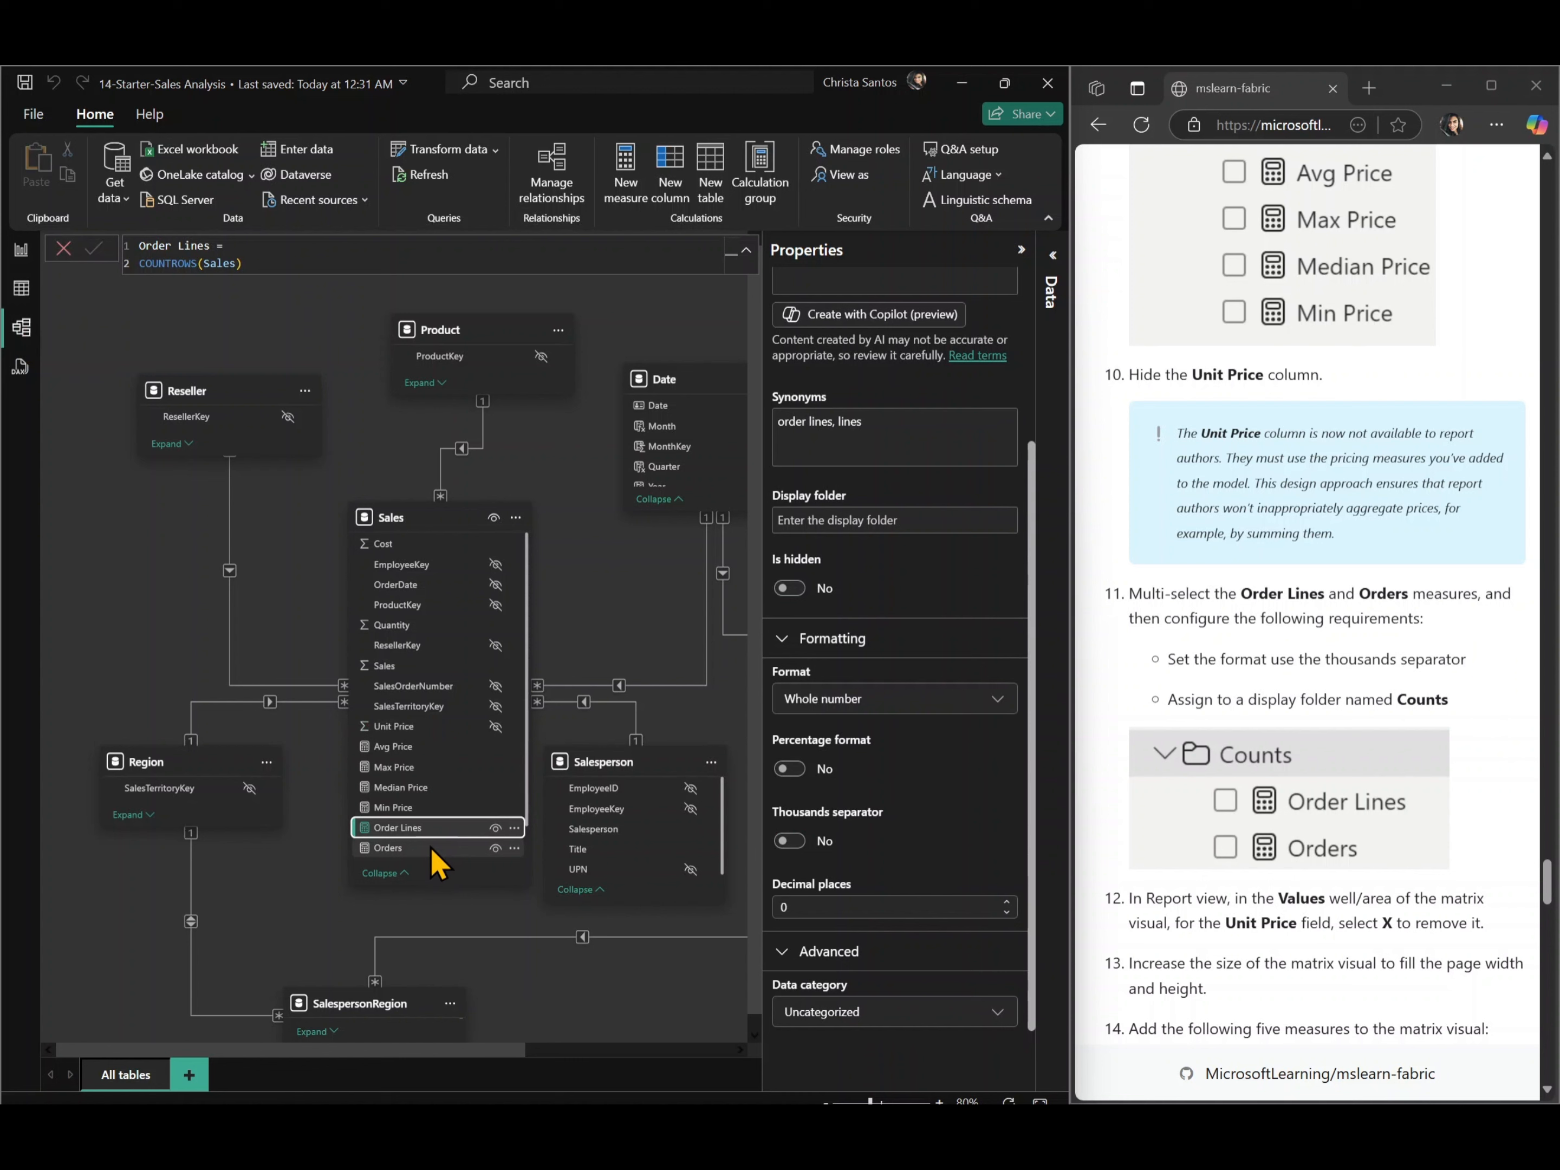
pyautogui.keyDown('ctrl'); pyautogui.click(431, 849); pyautogui.keyUp('ctrl')
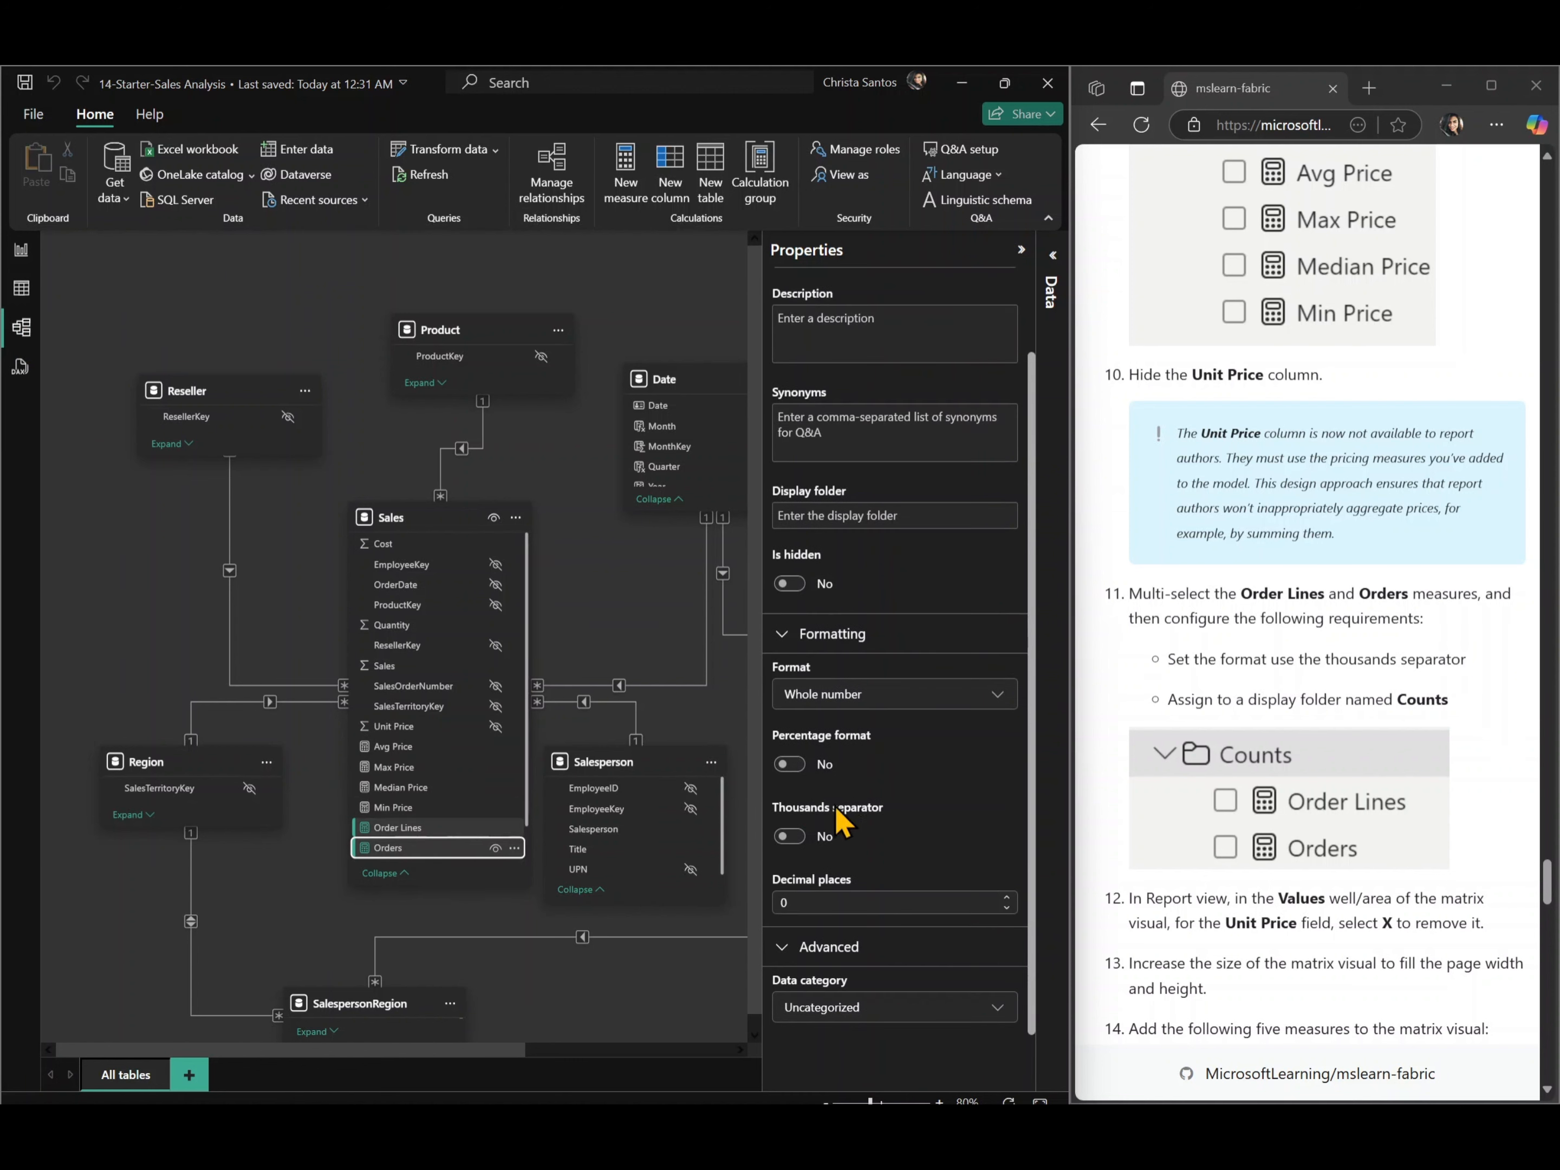
pyautogui.scroll(-2, 1316, 850)
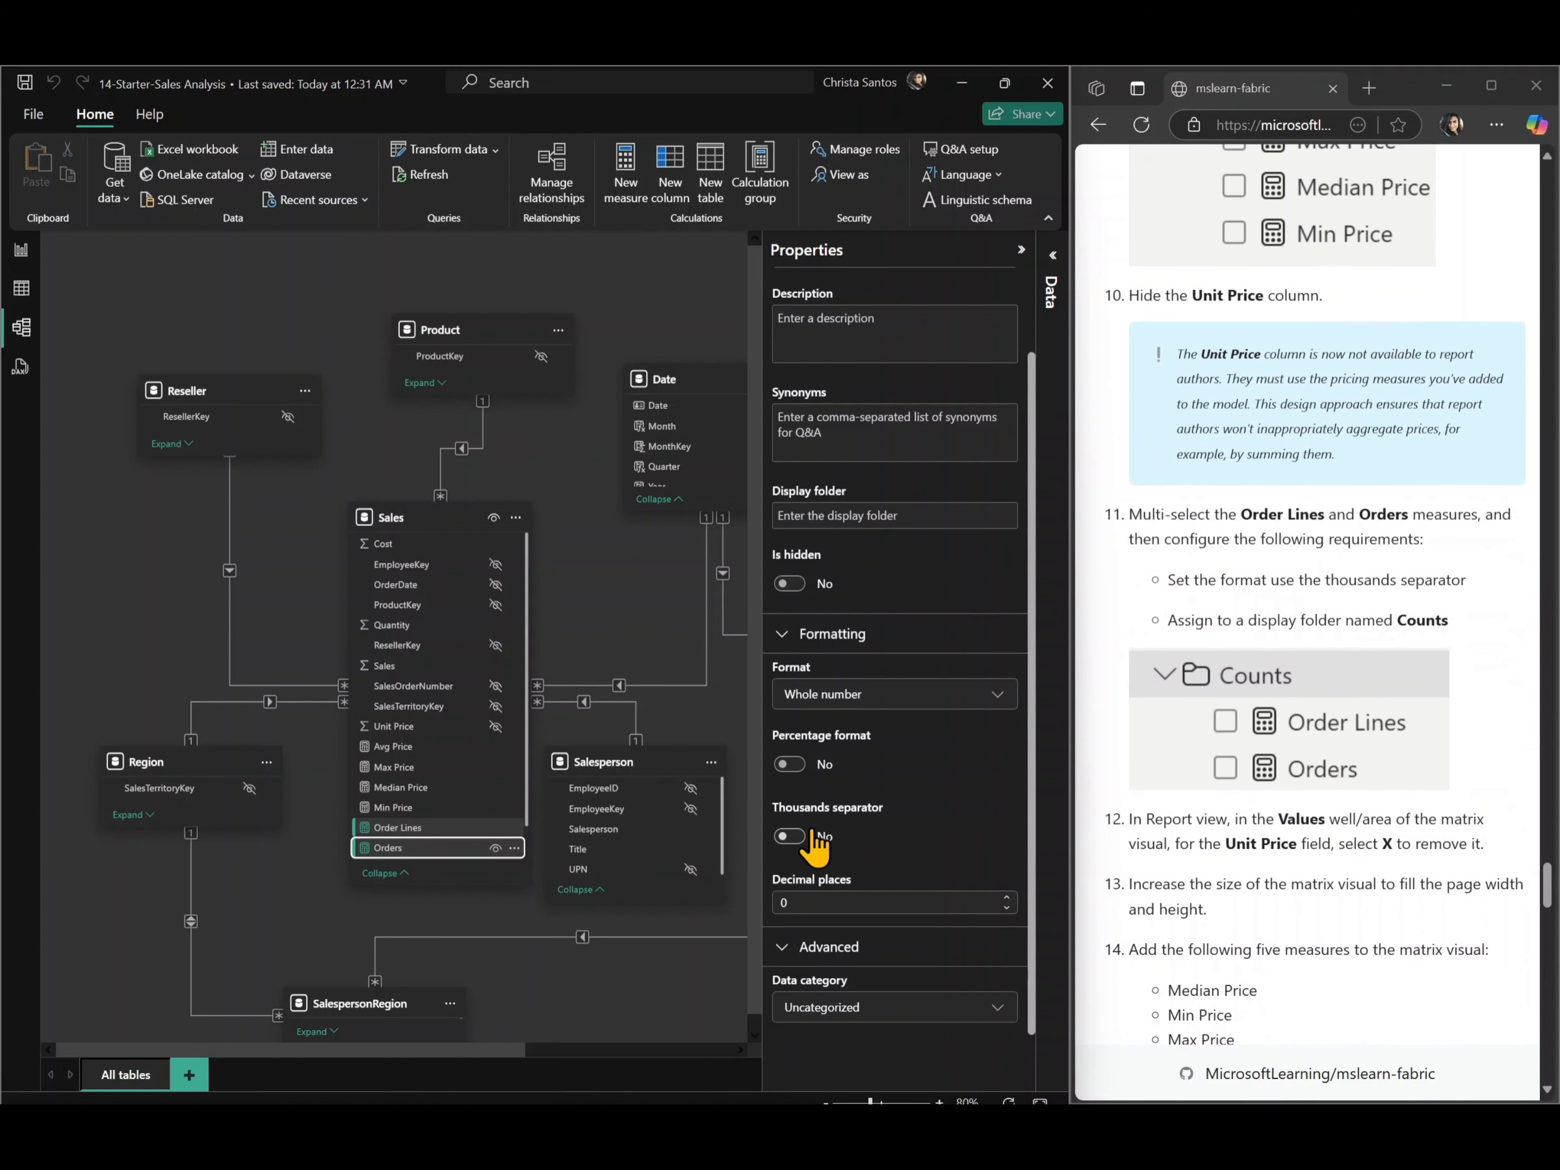
pyautogui.click(792, 836)
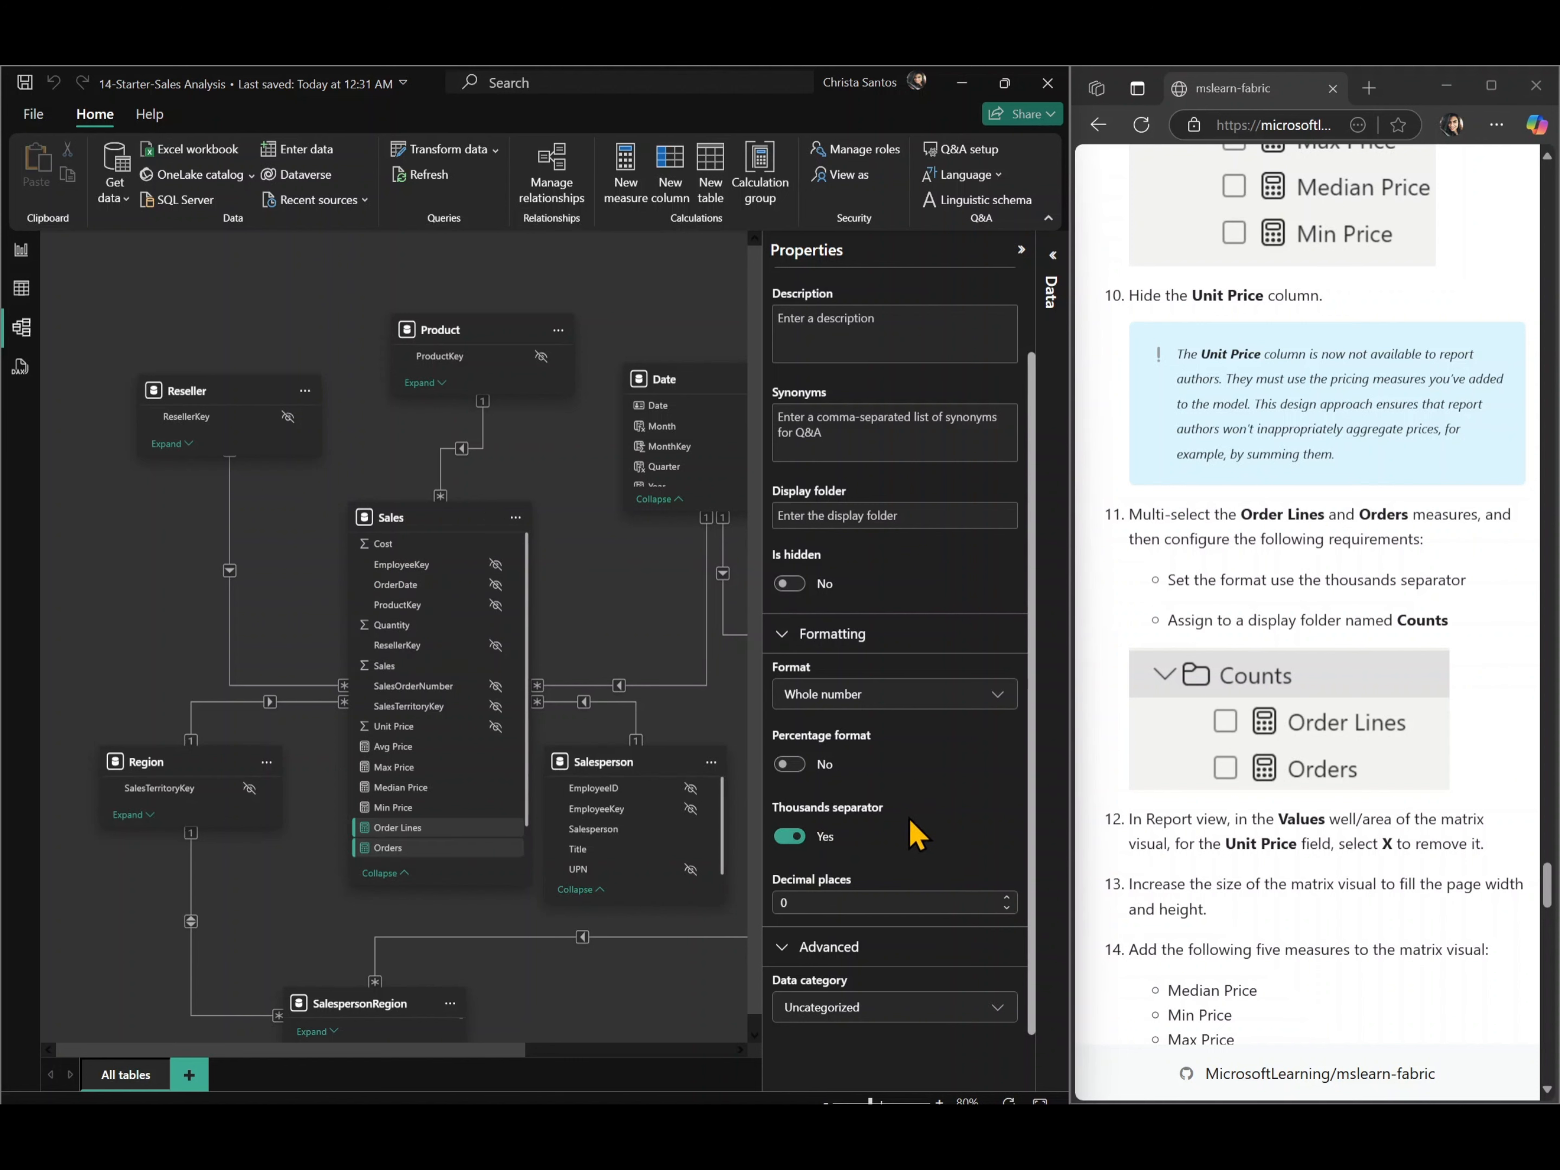
pyautogui.click(856, 505)
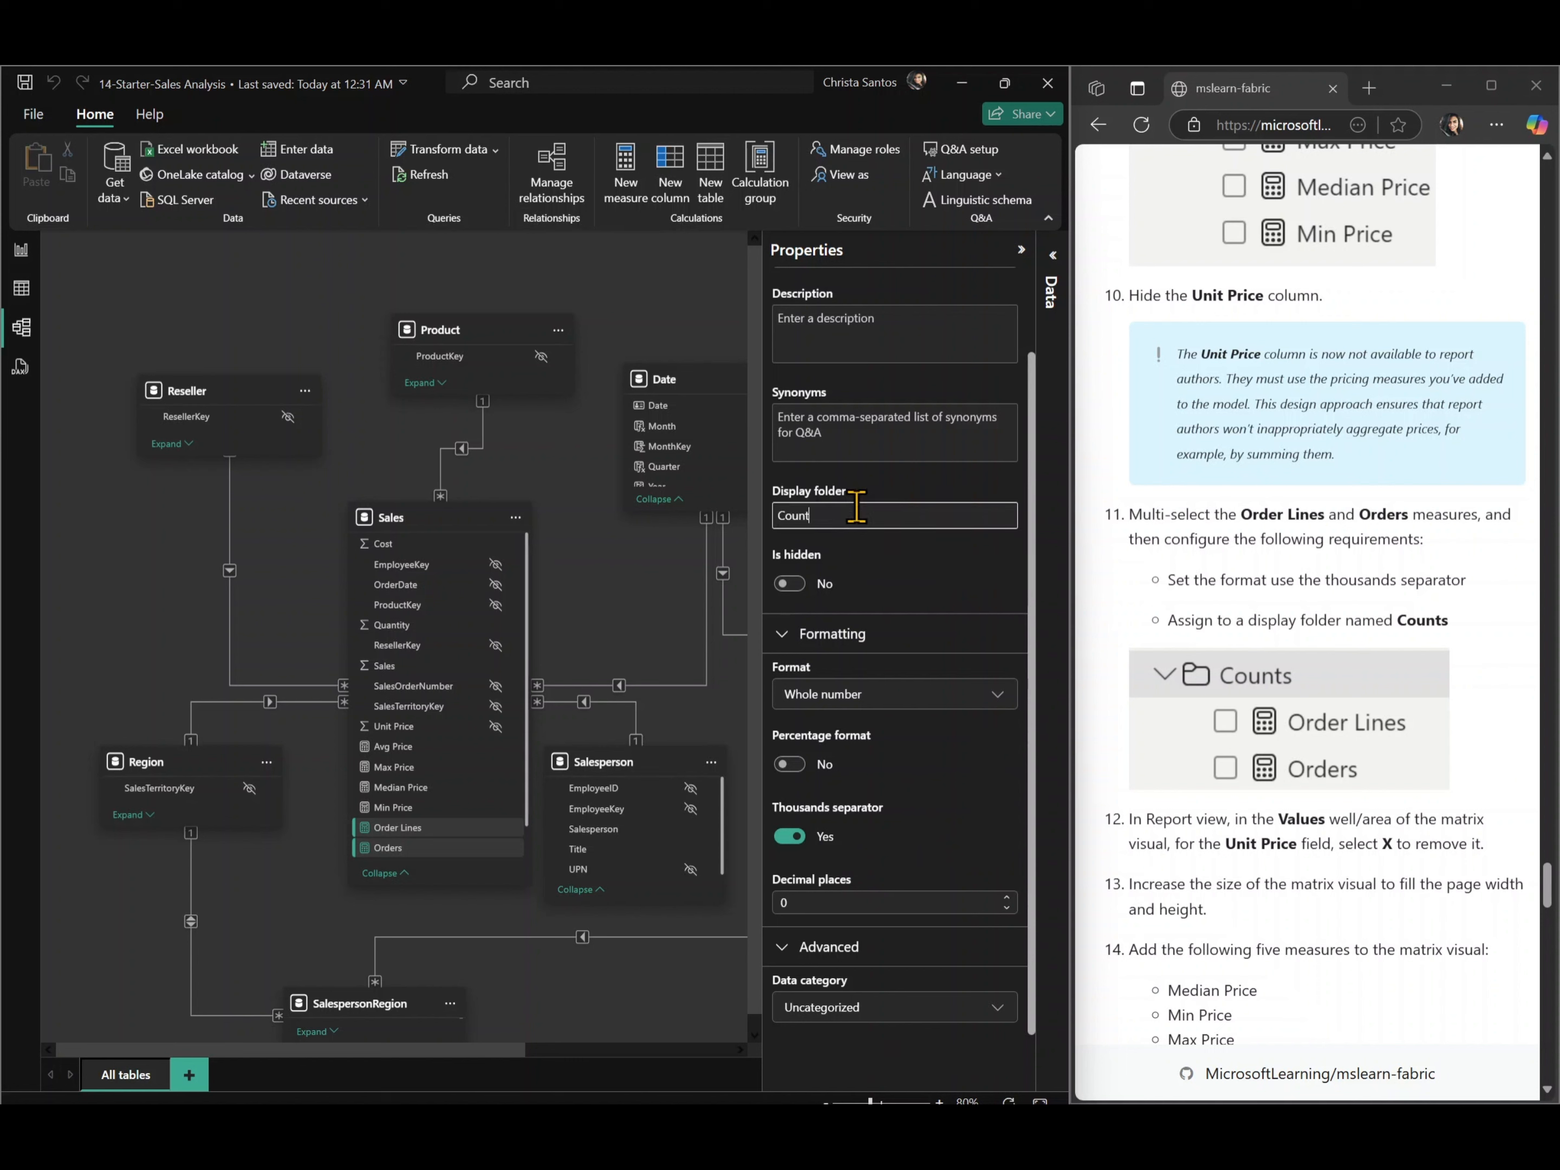
pyautogui.press('Return')
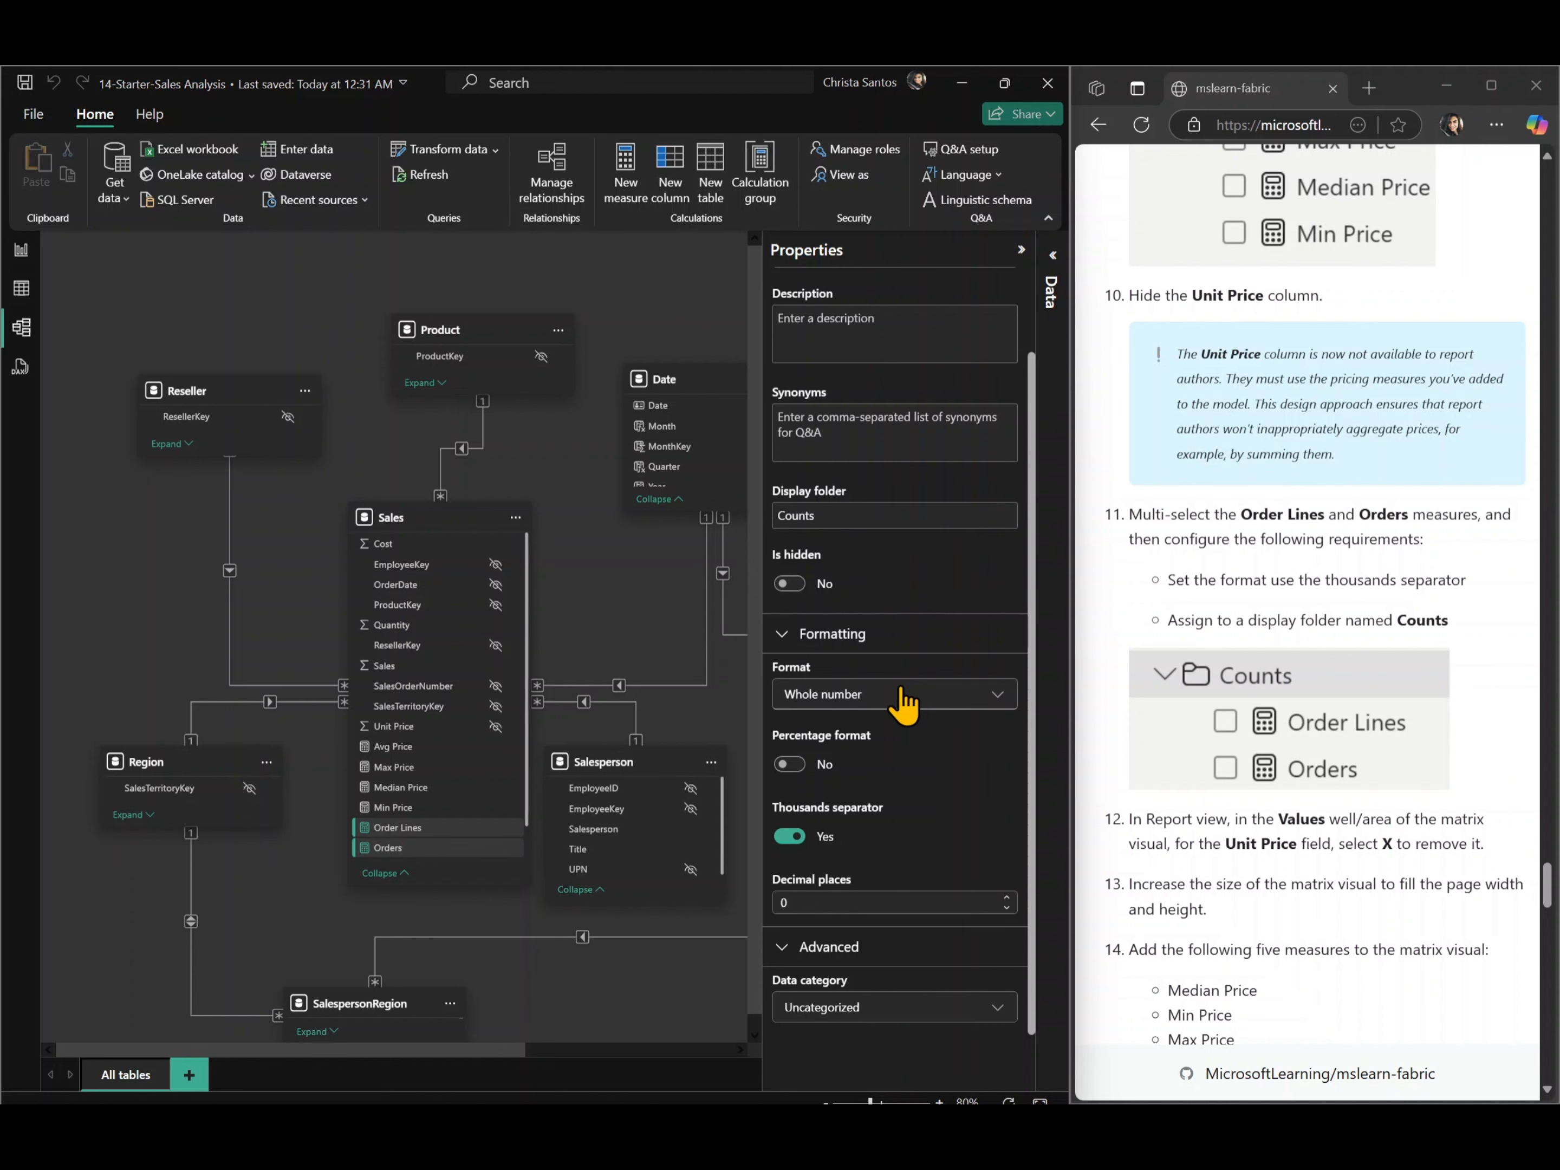
# - In Report view, expand the Counts and Pricing folders of Sales and remove Average of Unit Price from the matrix values
pyautogui.click(21, 249)
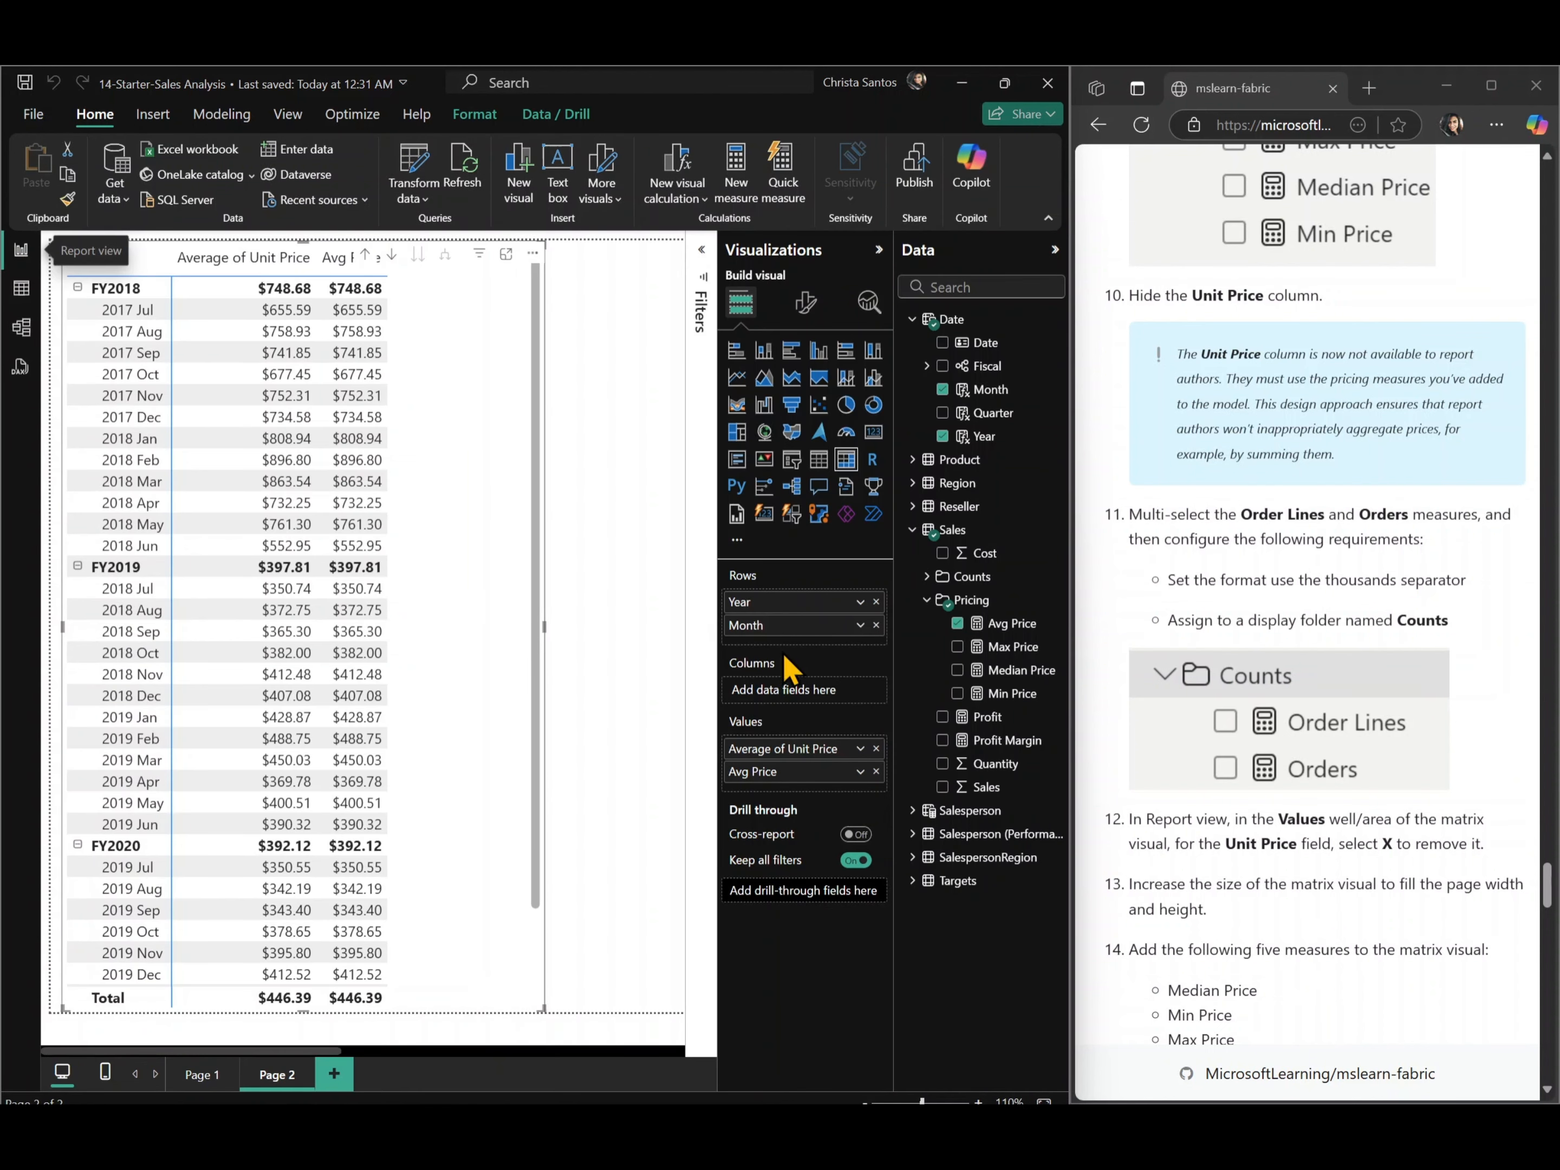
pyautogui.click(928, 599)
pyautogui.click(927, 576)
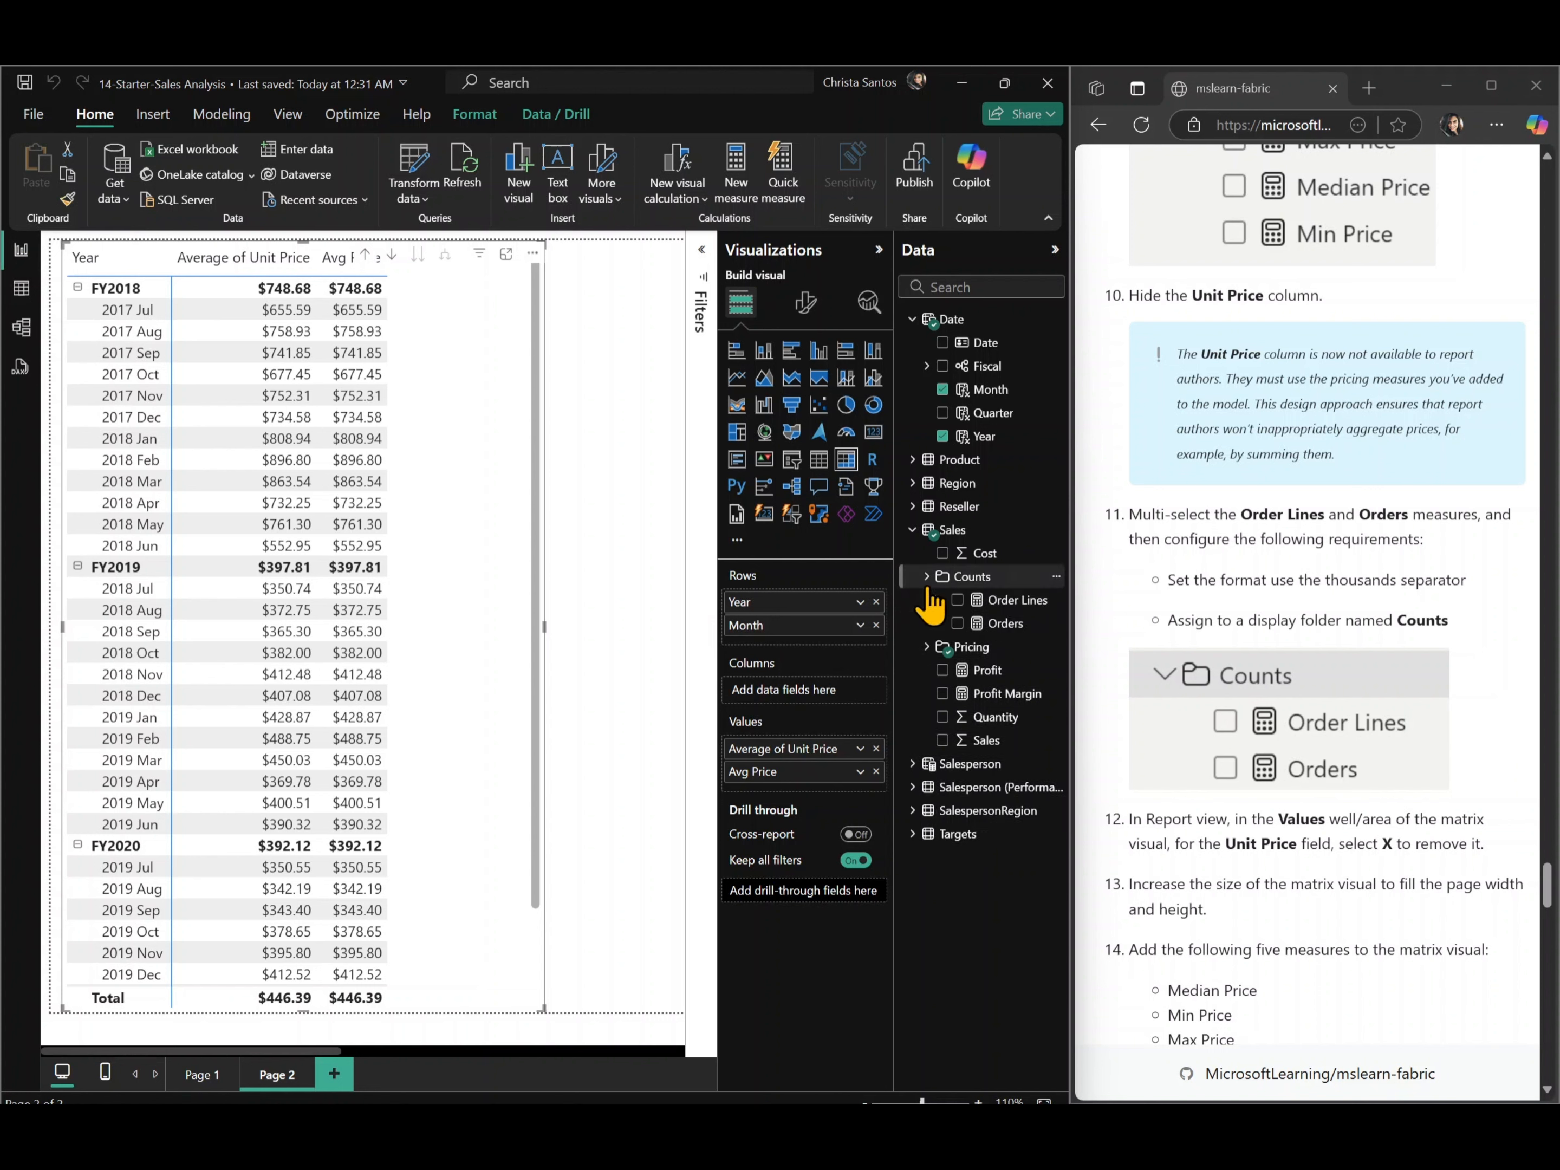
pyautogui.click(928, 647)
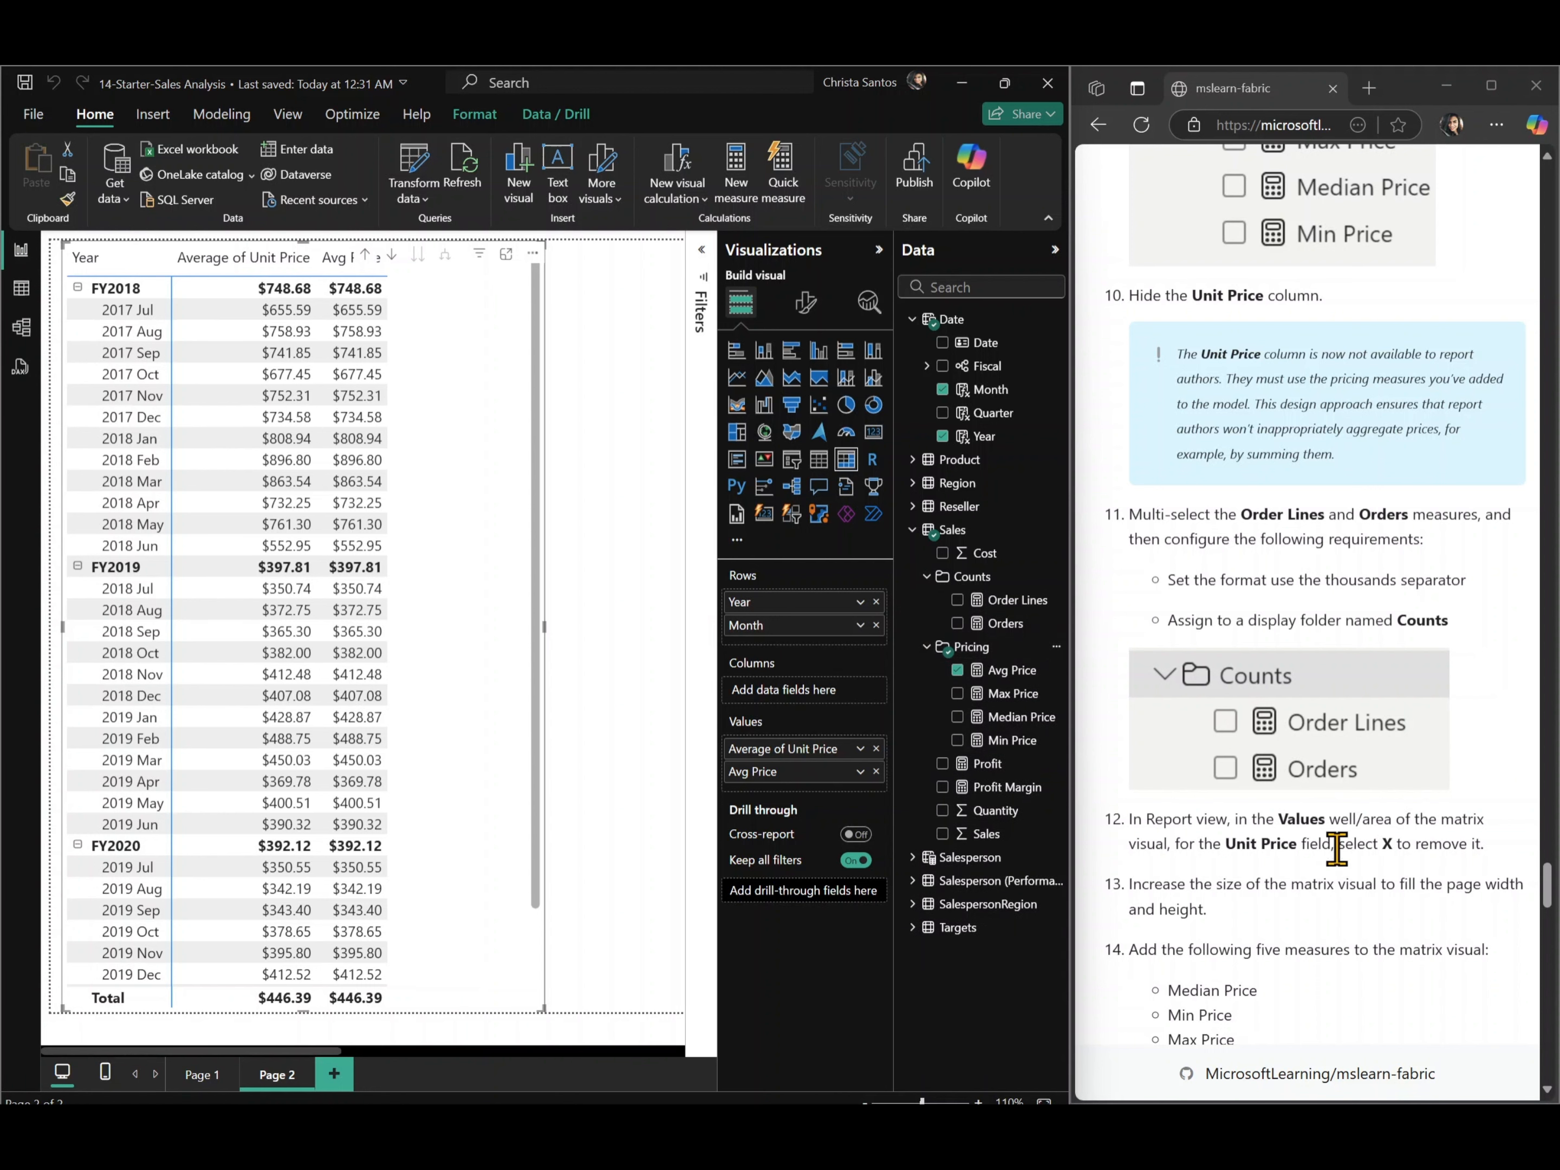
pyautogui.scroll(-3, 1337, 848)
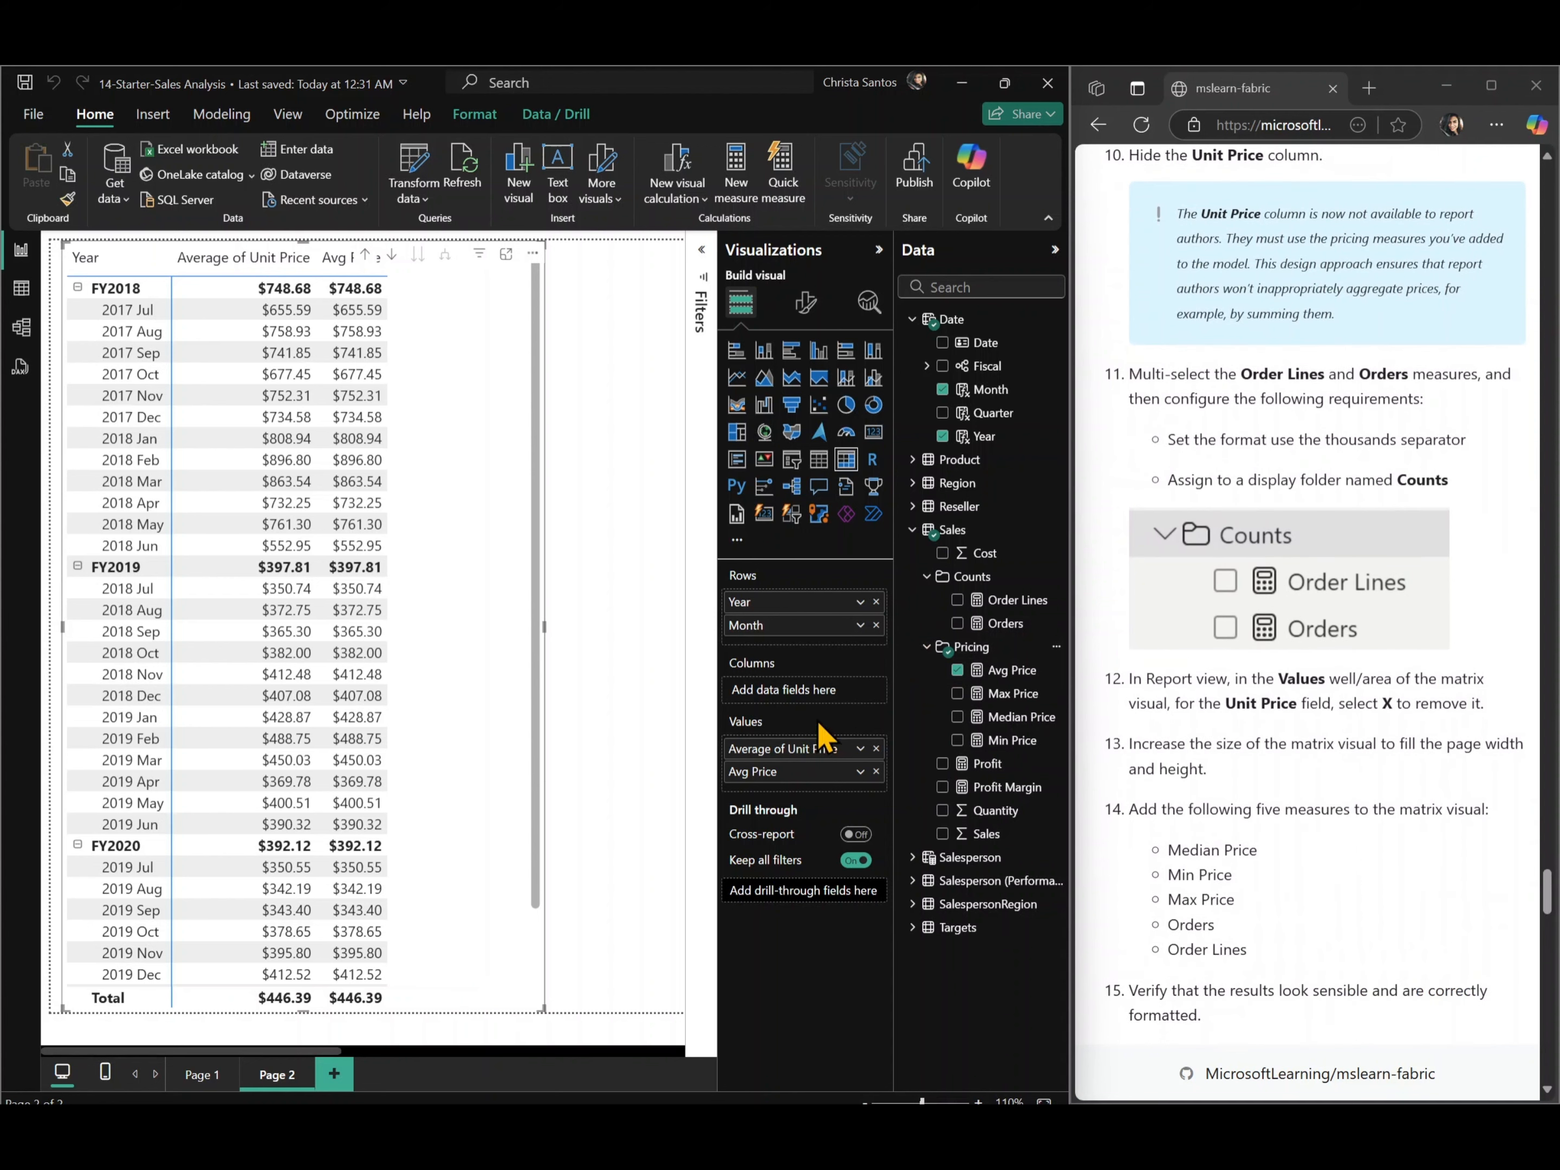
pyautogui.click(877, 749)
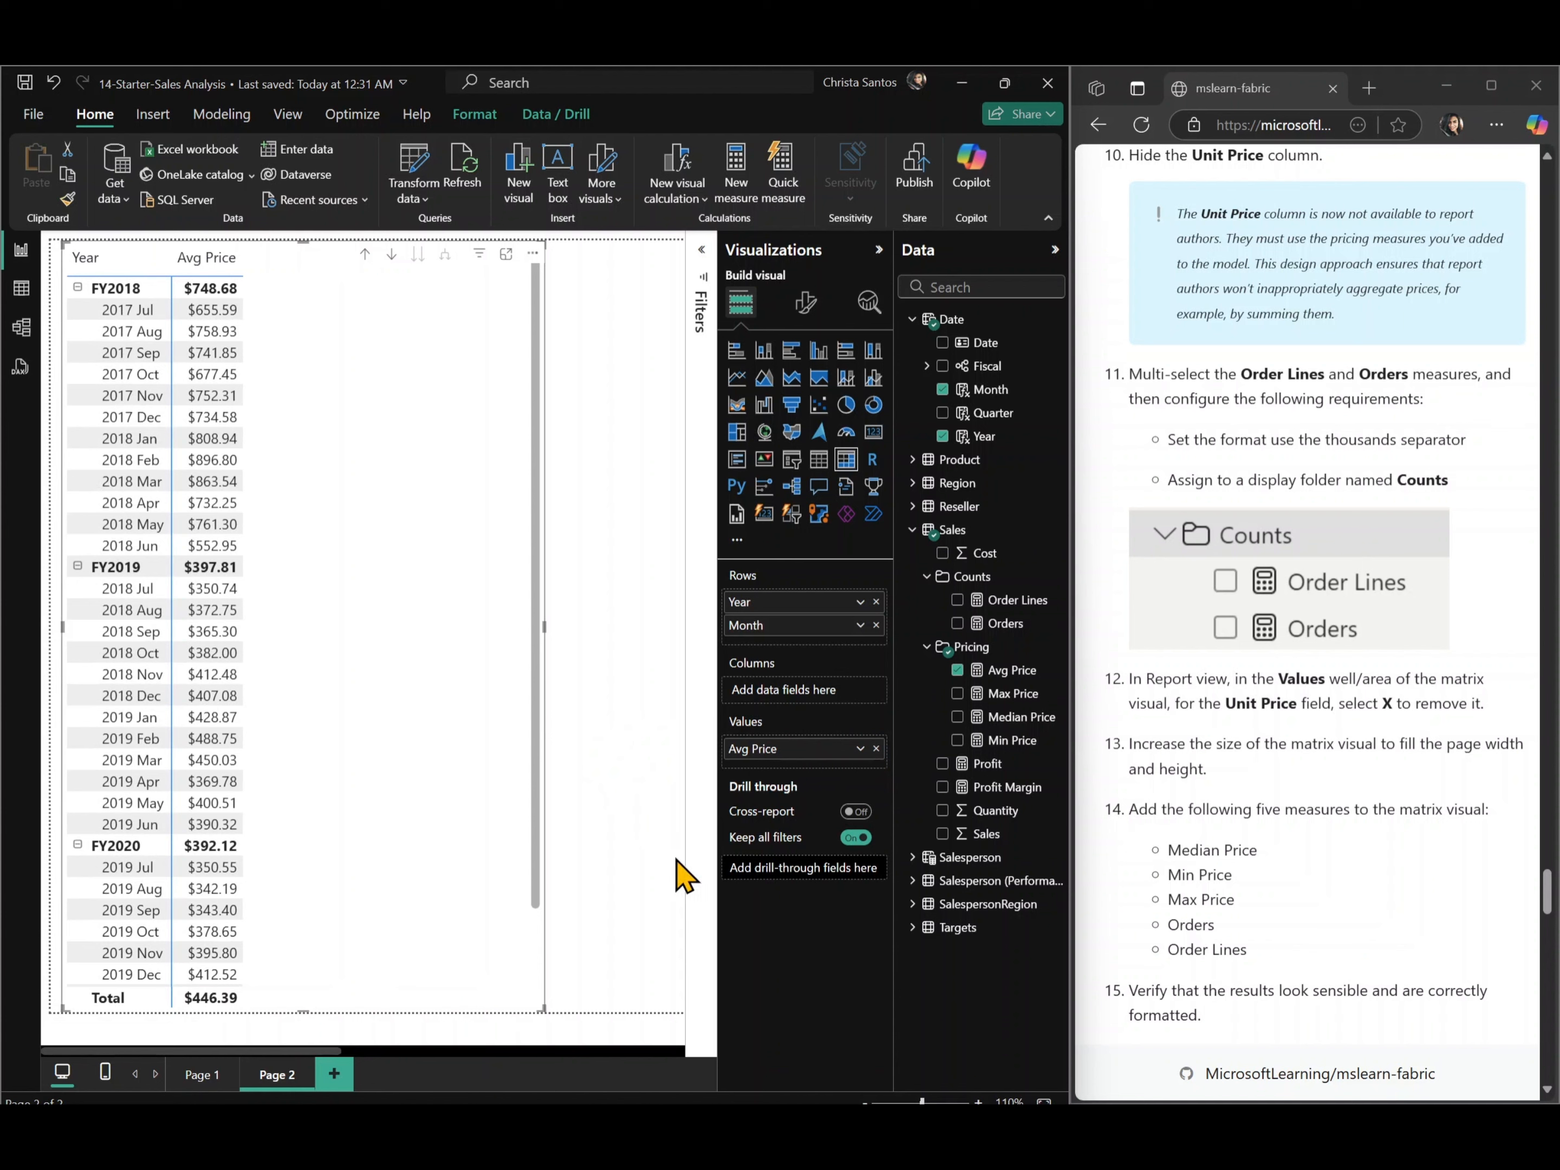
# - Add the Median Price, Min Price, Max Price, Orders and Order Lines measures to the matrix visual, in that order
pyautogui.scroll(-2, 1274, 783)
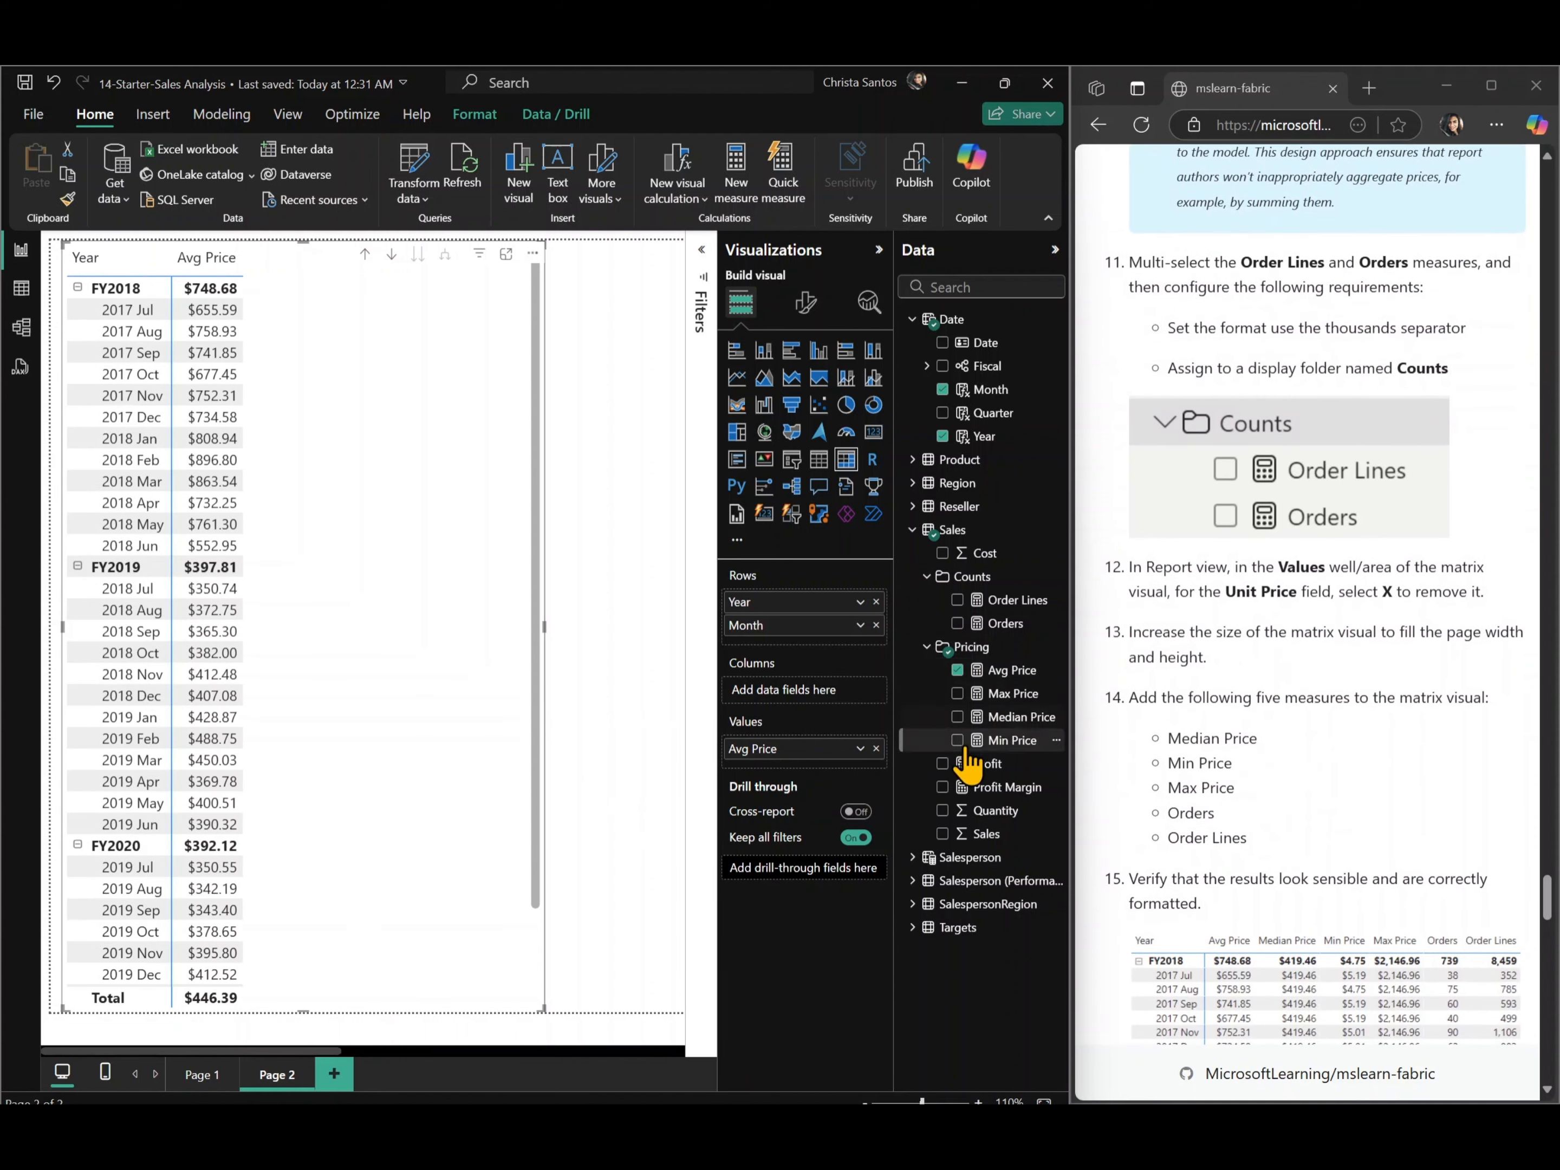
pyautogui.click(958, 718)
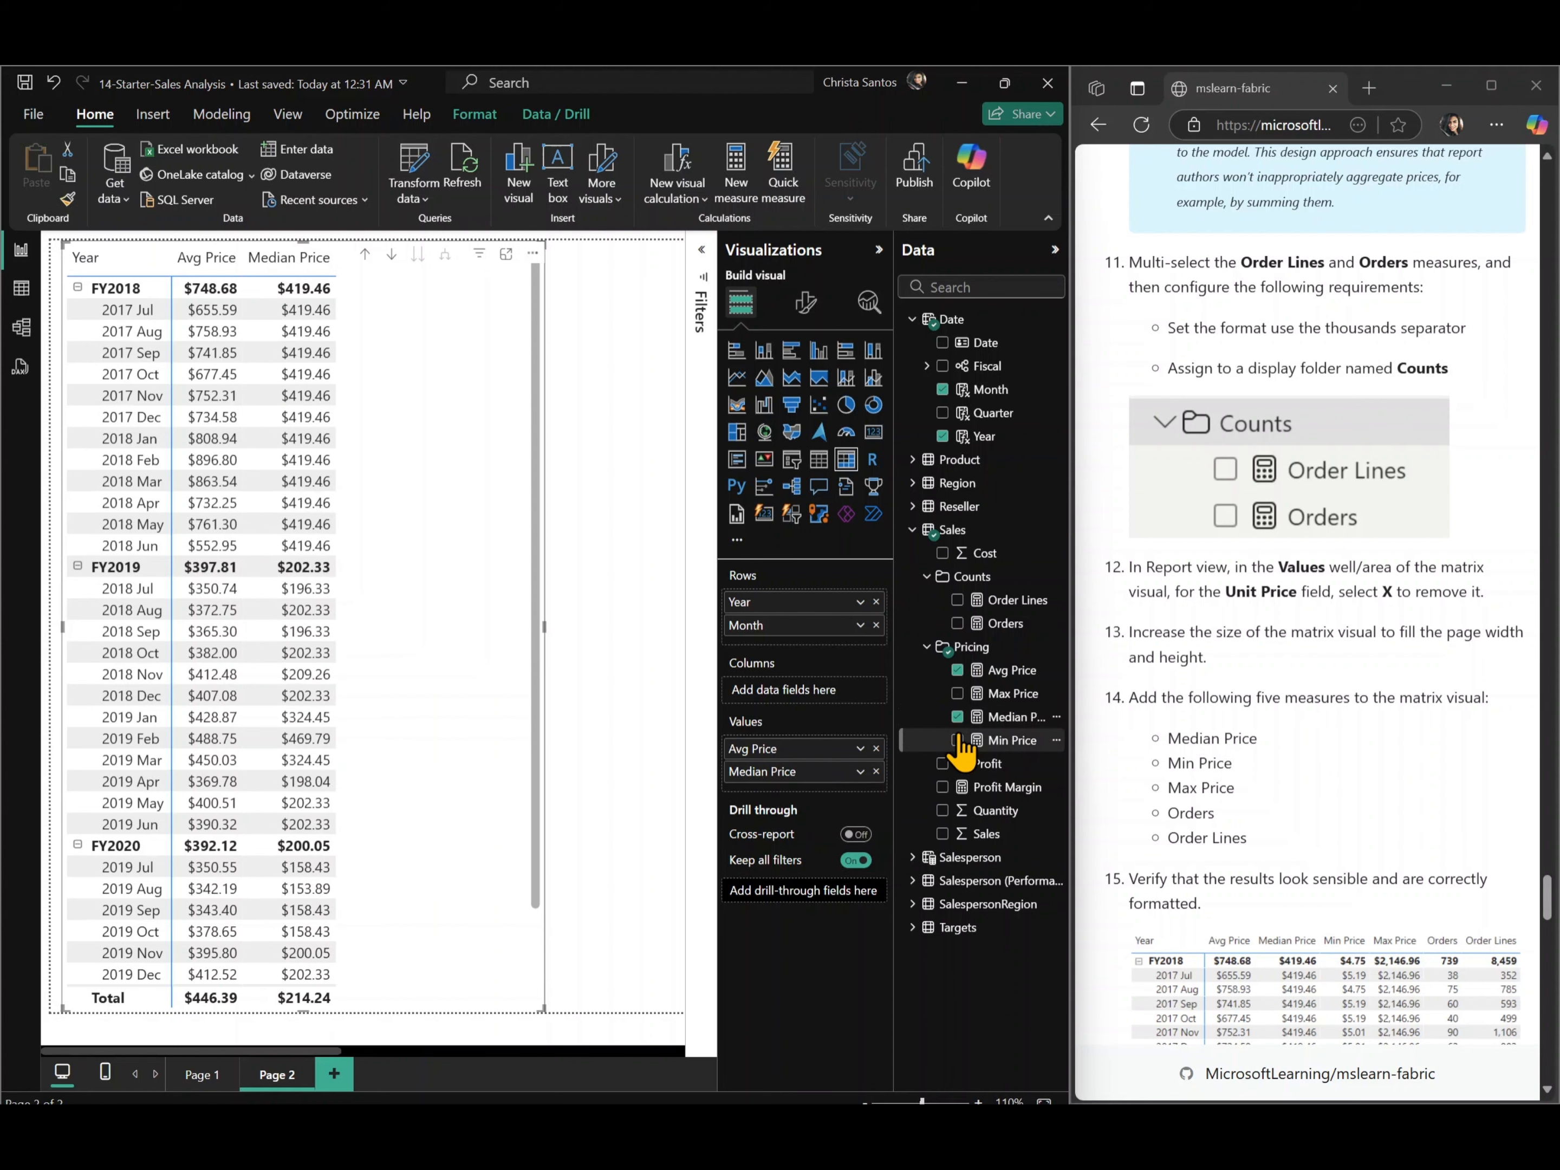
pyautogui.click(962, 741)
pyautogui.click(957, 740)
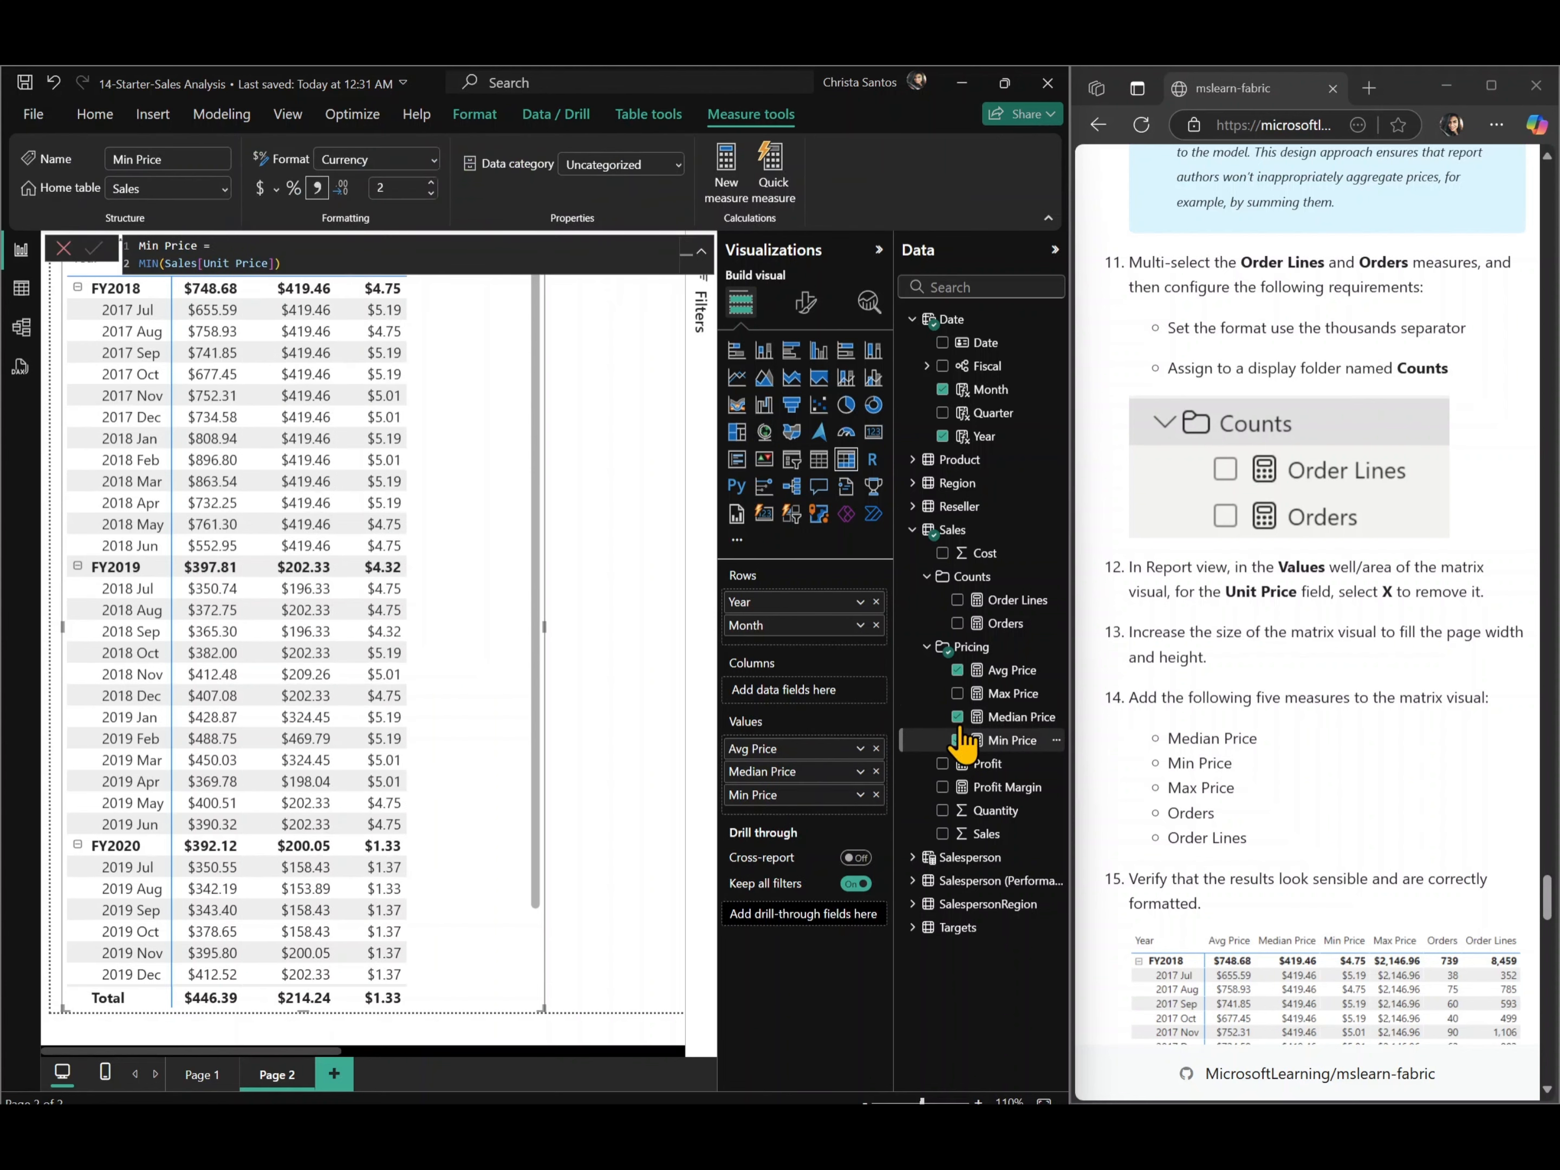
pyautogui.click(958, 694)
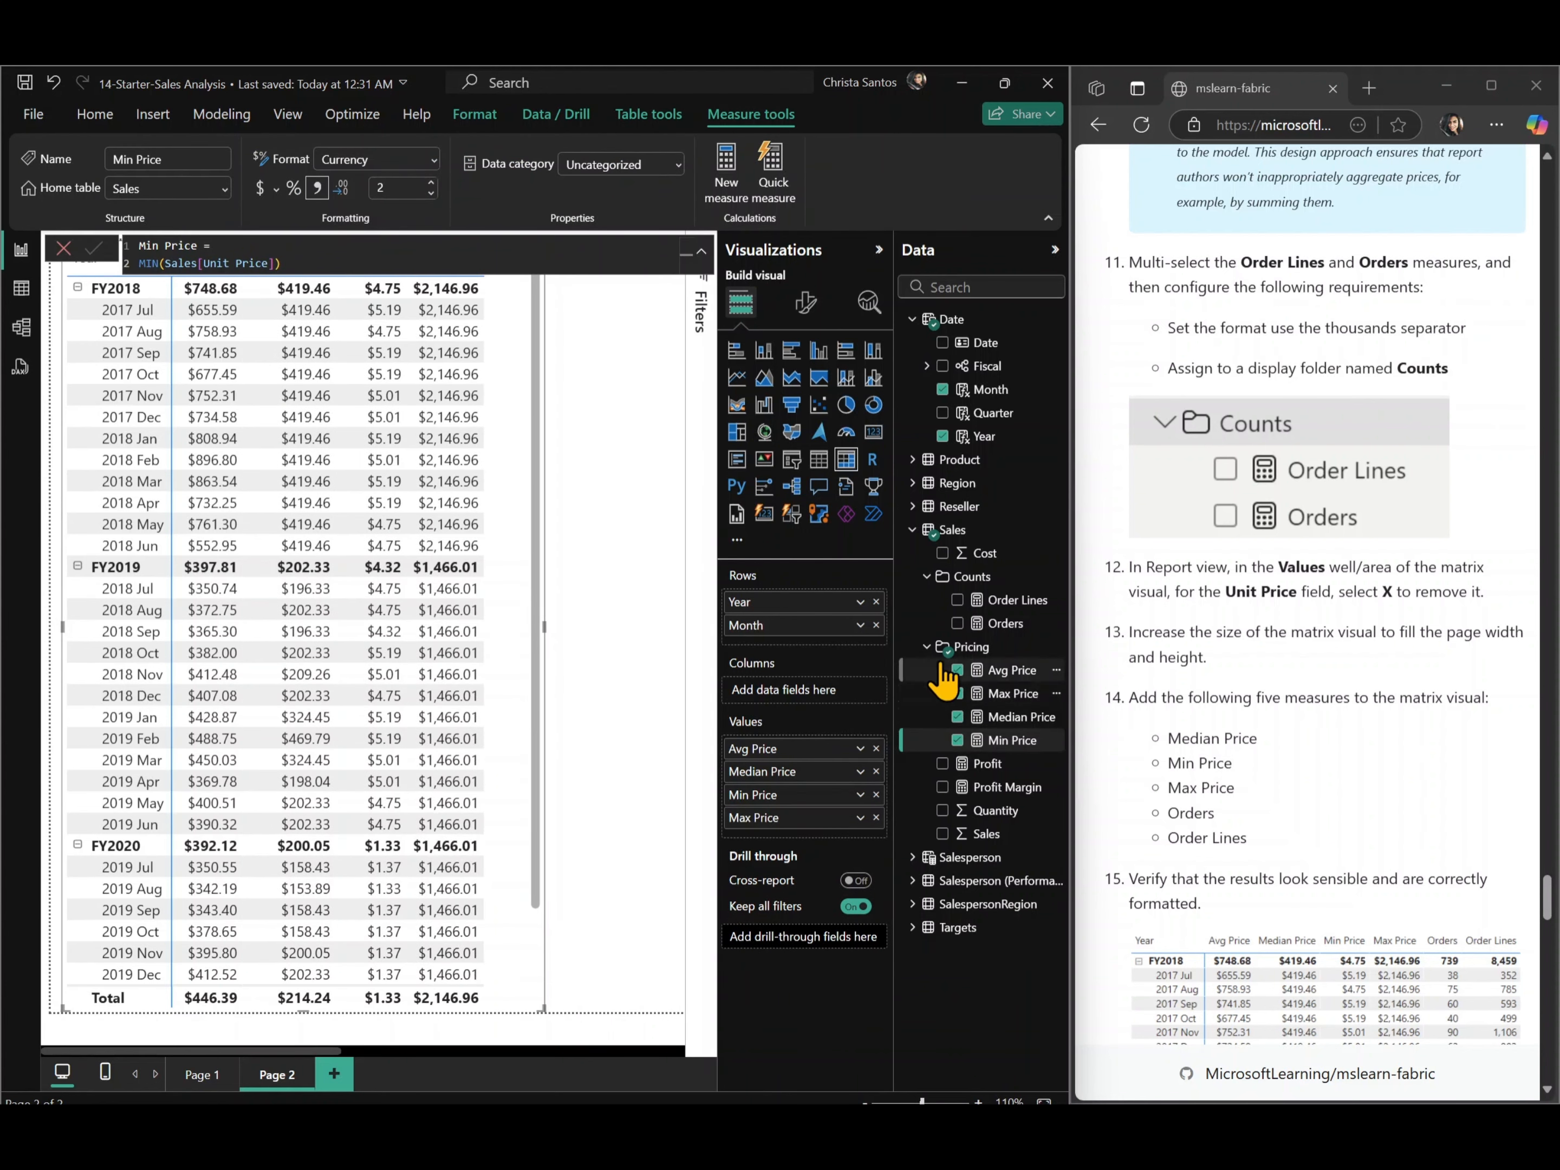
pyautogui.click(957, 624)
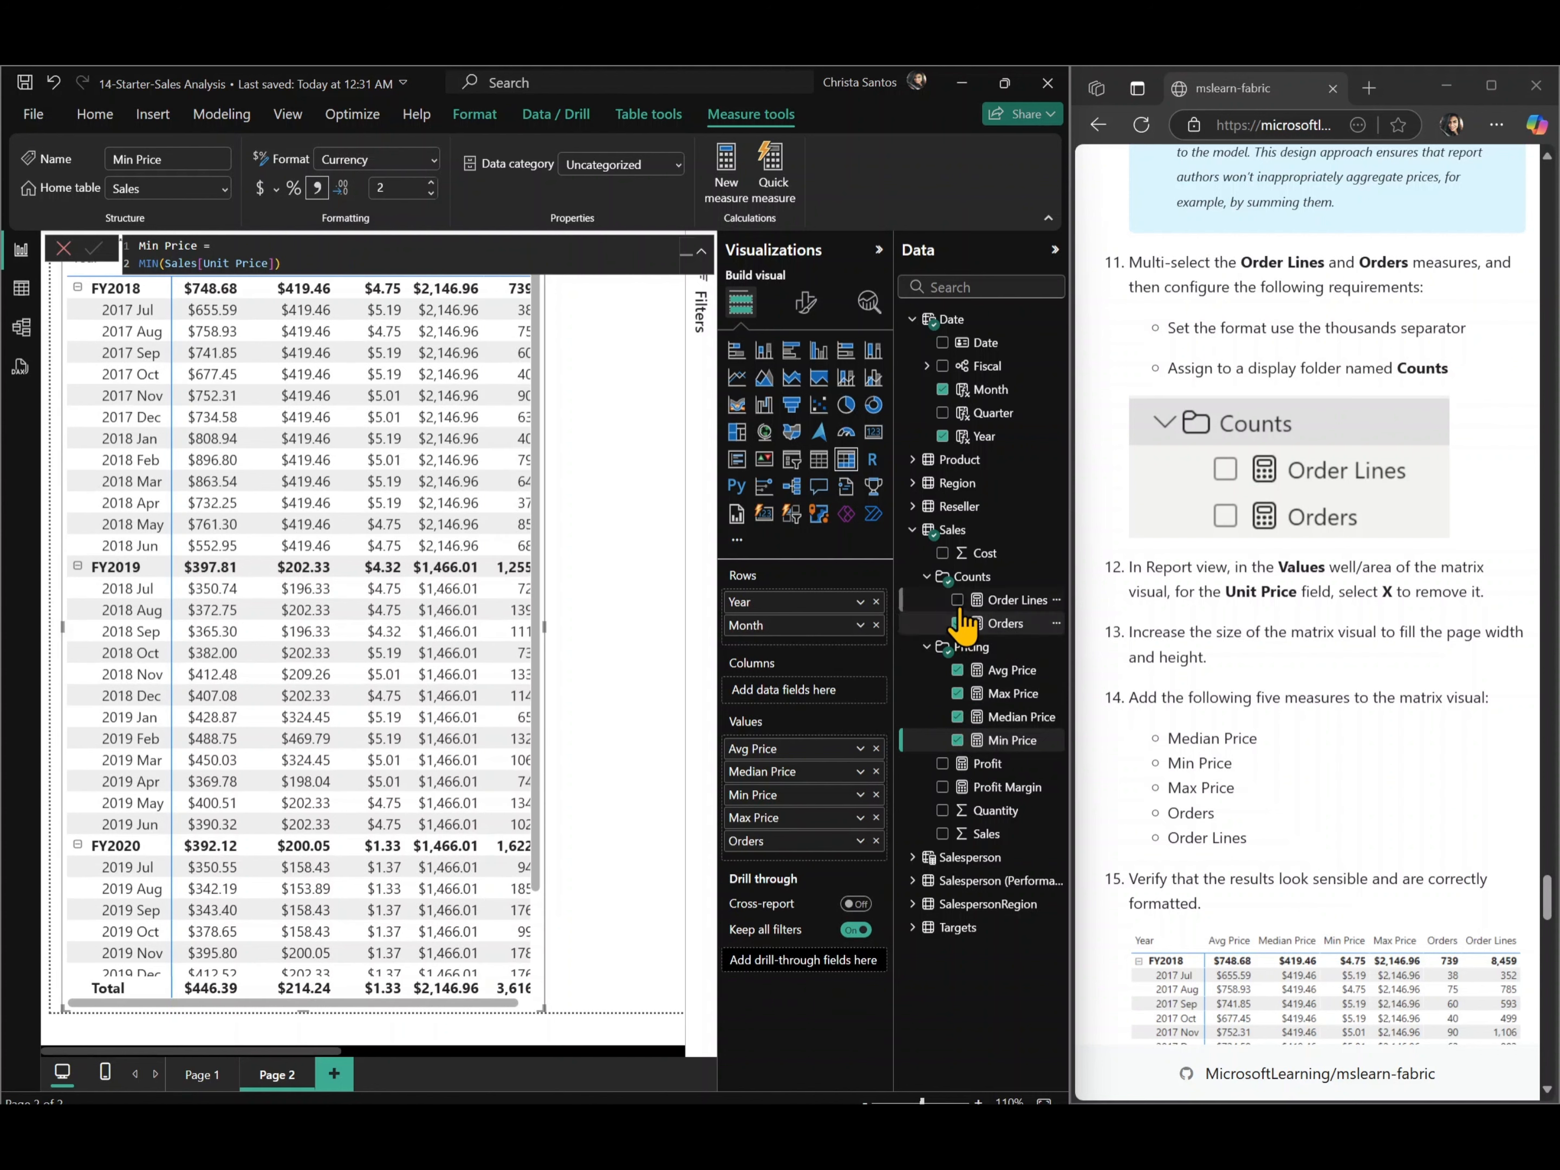
pyautogui.click(957, 600)
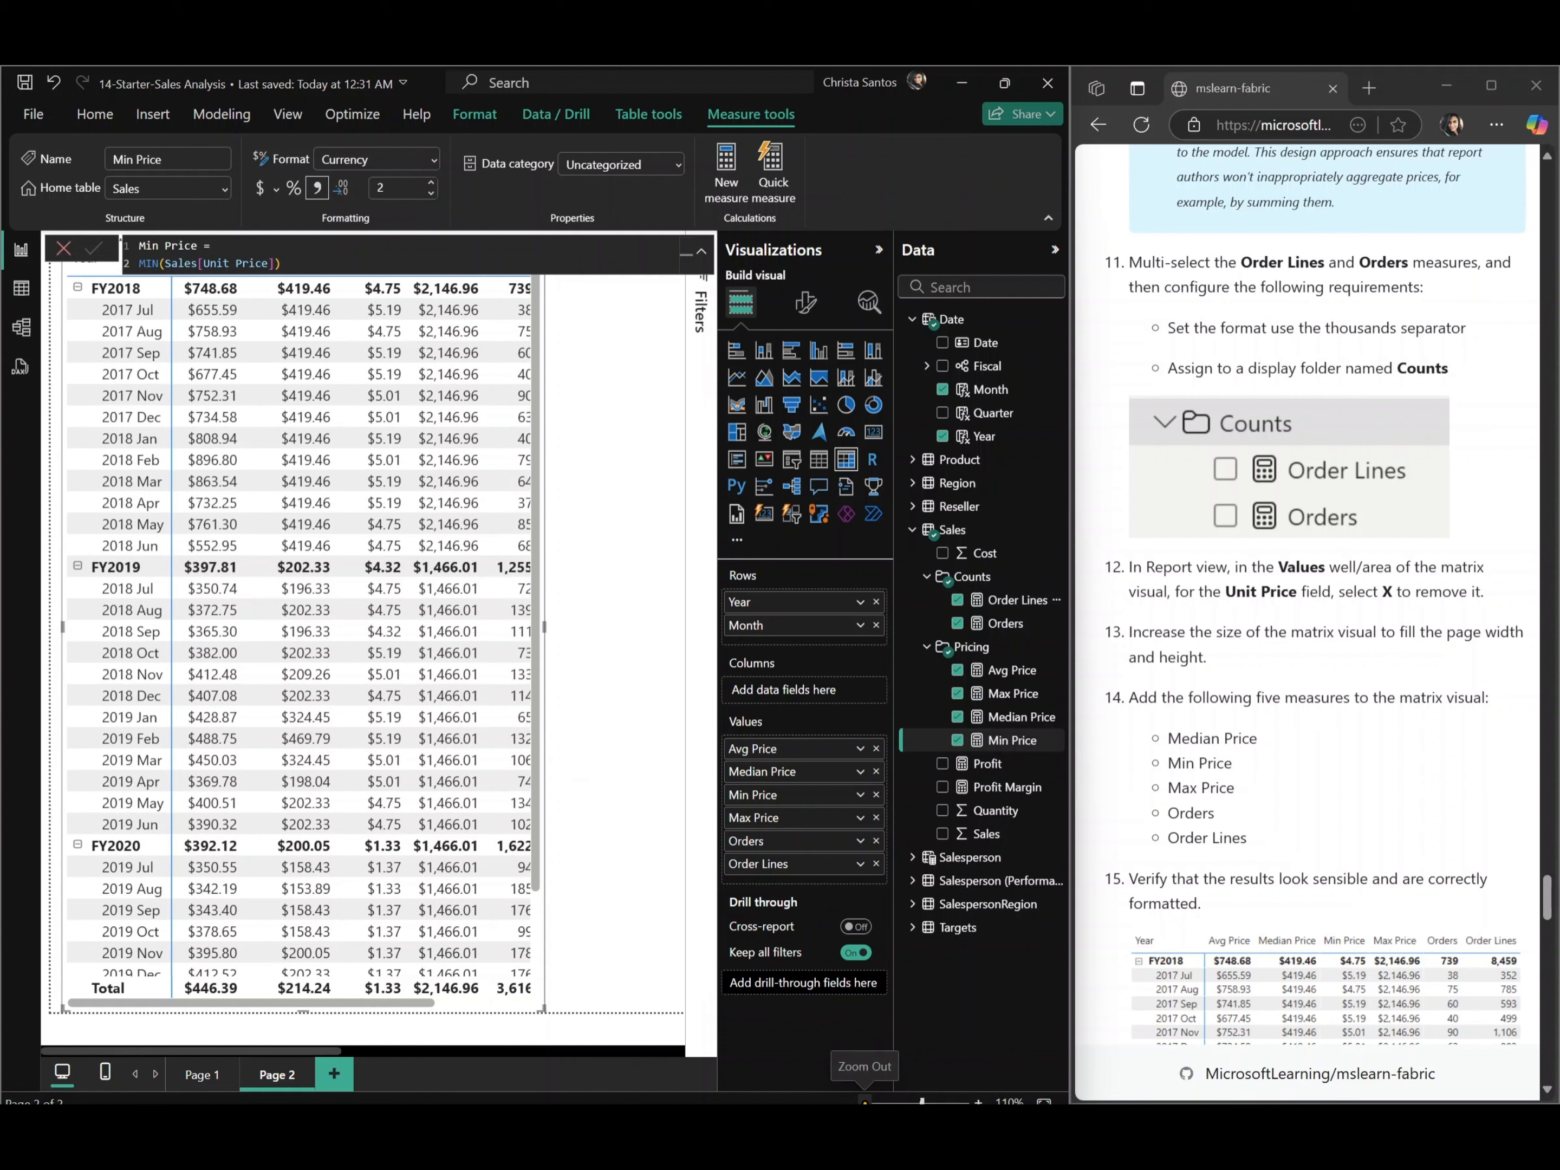
# - Close the Min Price formula editor and widen the Page 2 matrix visual until all its measure columns fit
pyautogui.click(864, 1101)
pyautogui.click(864, 1102)
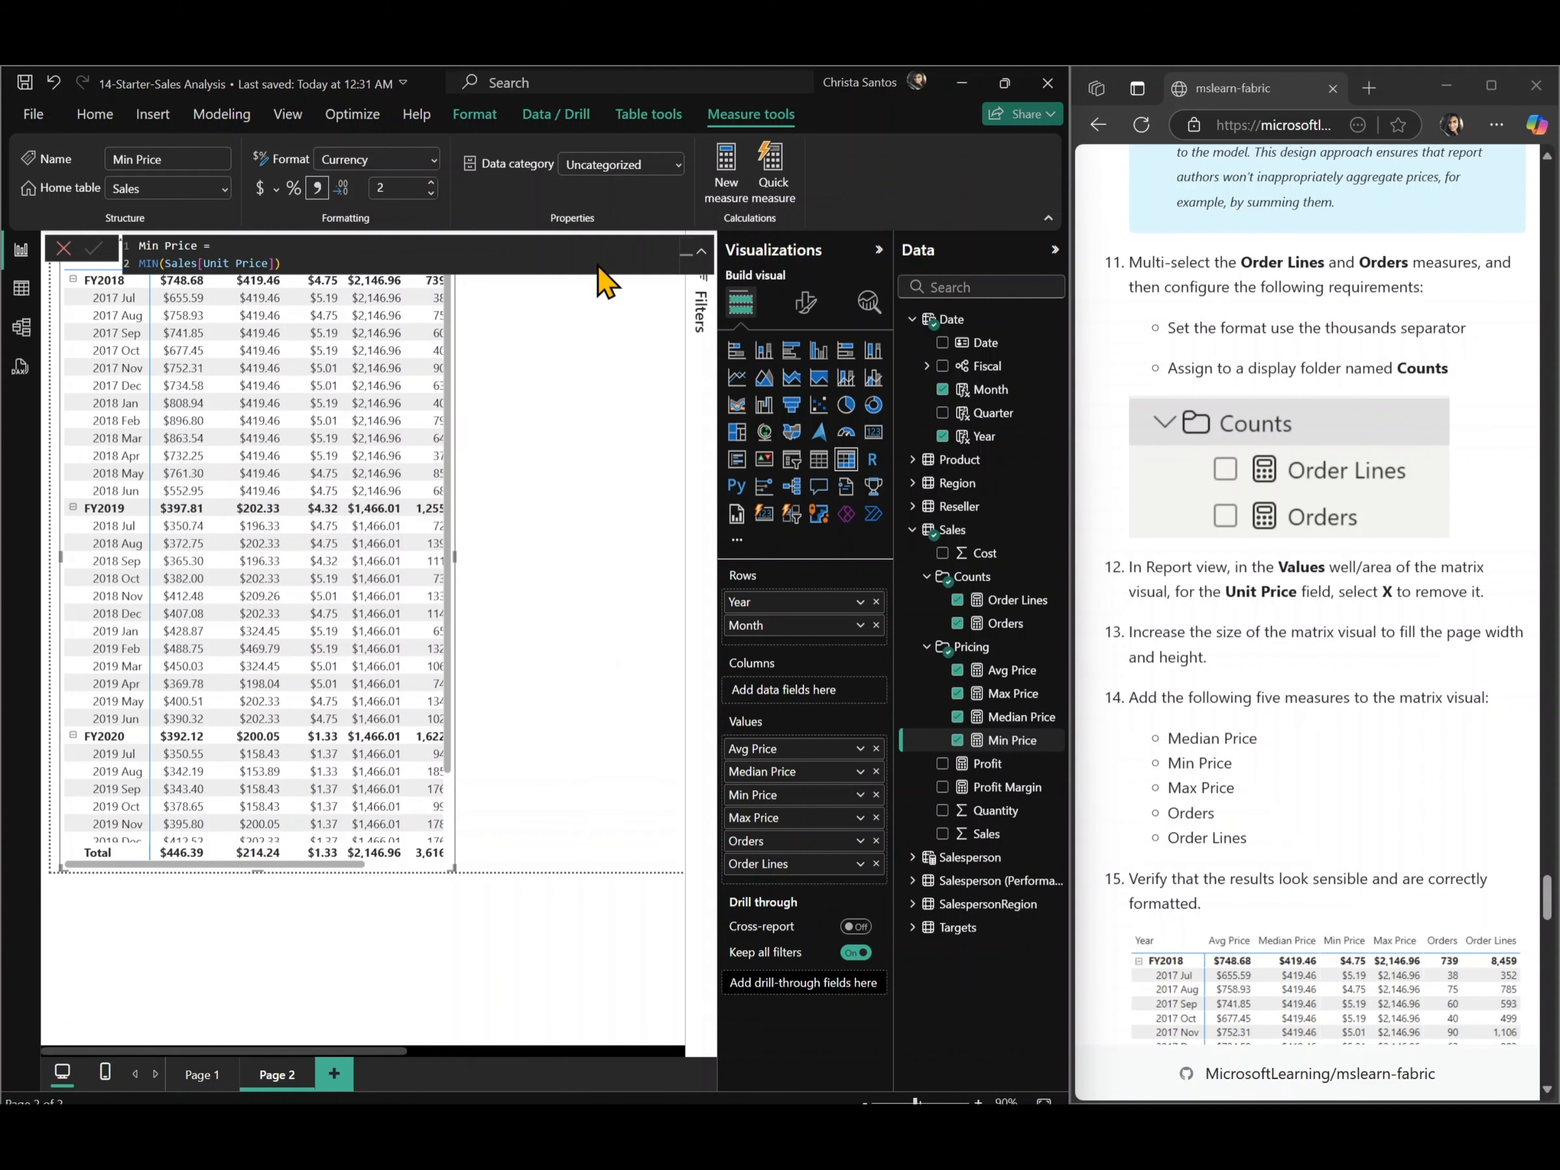
pyautogui.click(63, 248)
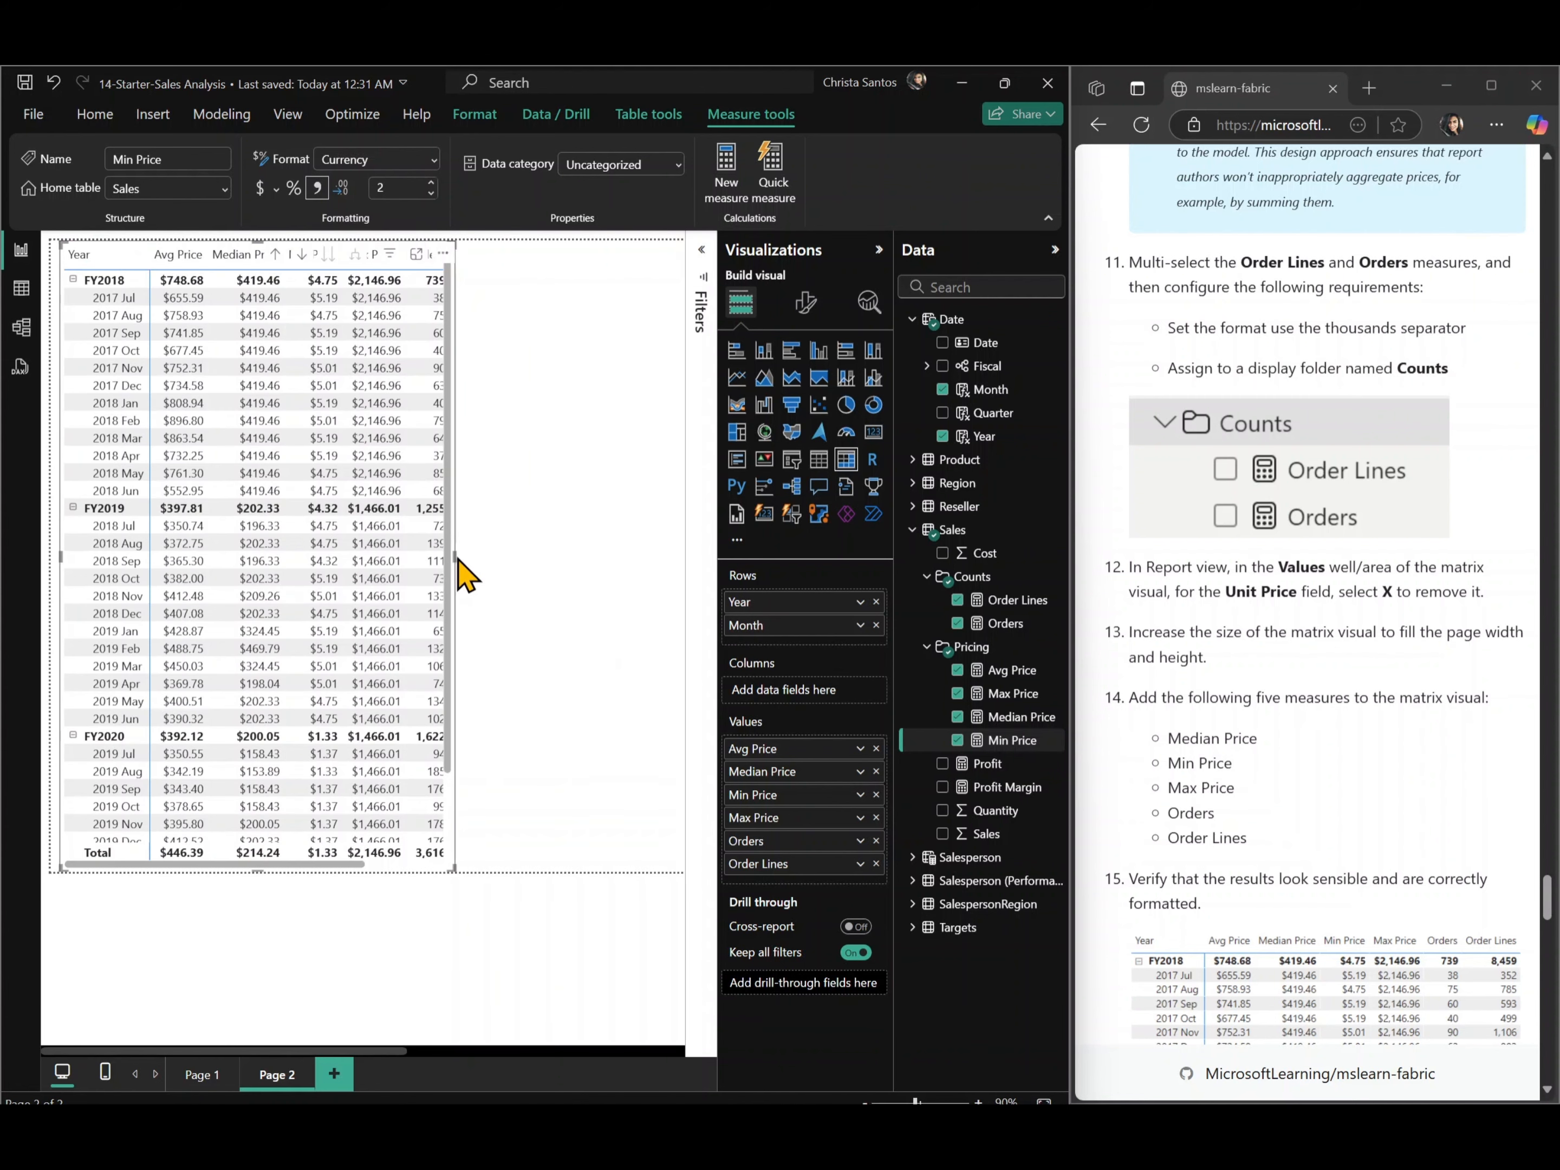
pyautogui.moveTo(454, 557); pyautogui.dragTo(561, 575)
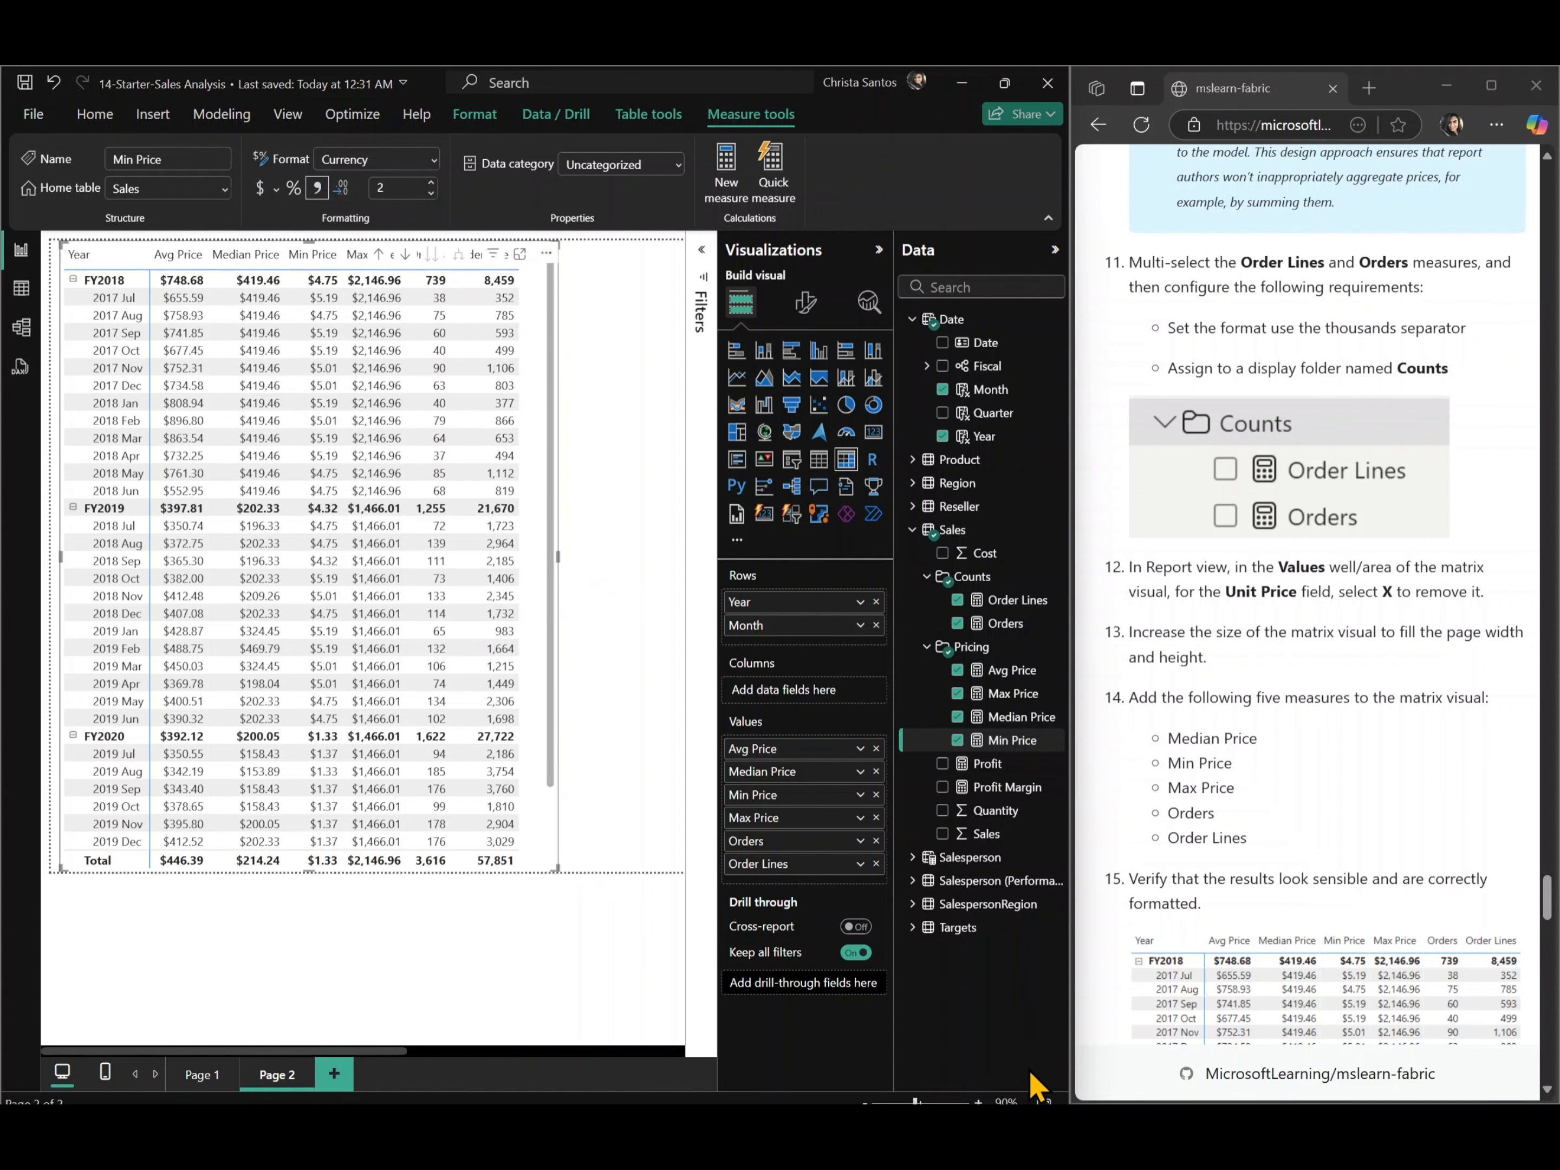
pyautogui.click(980, 1101)
pyautogui.click(981, 1101)
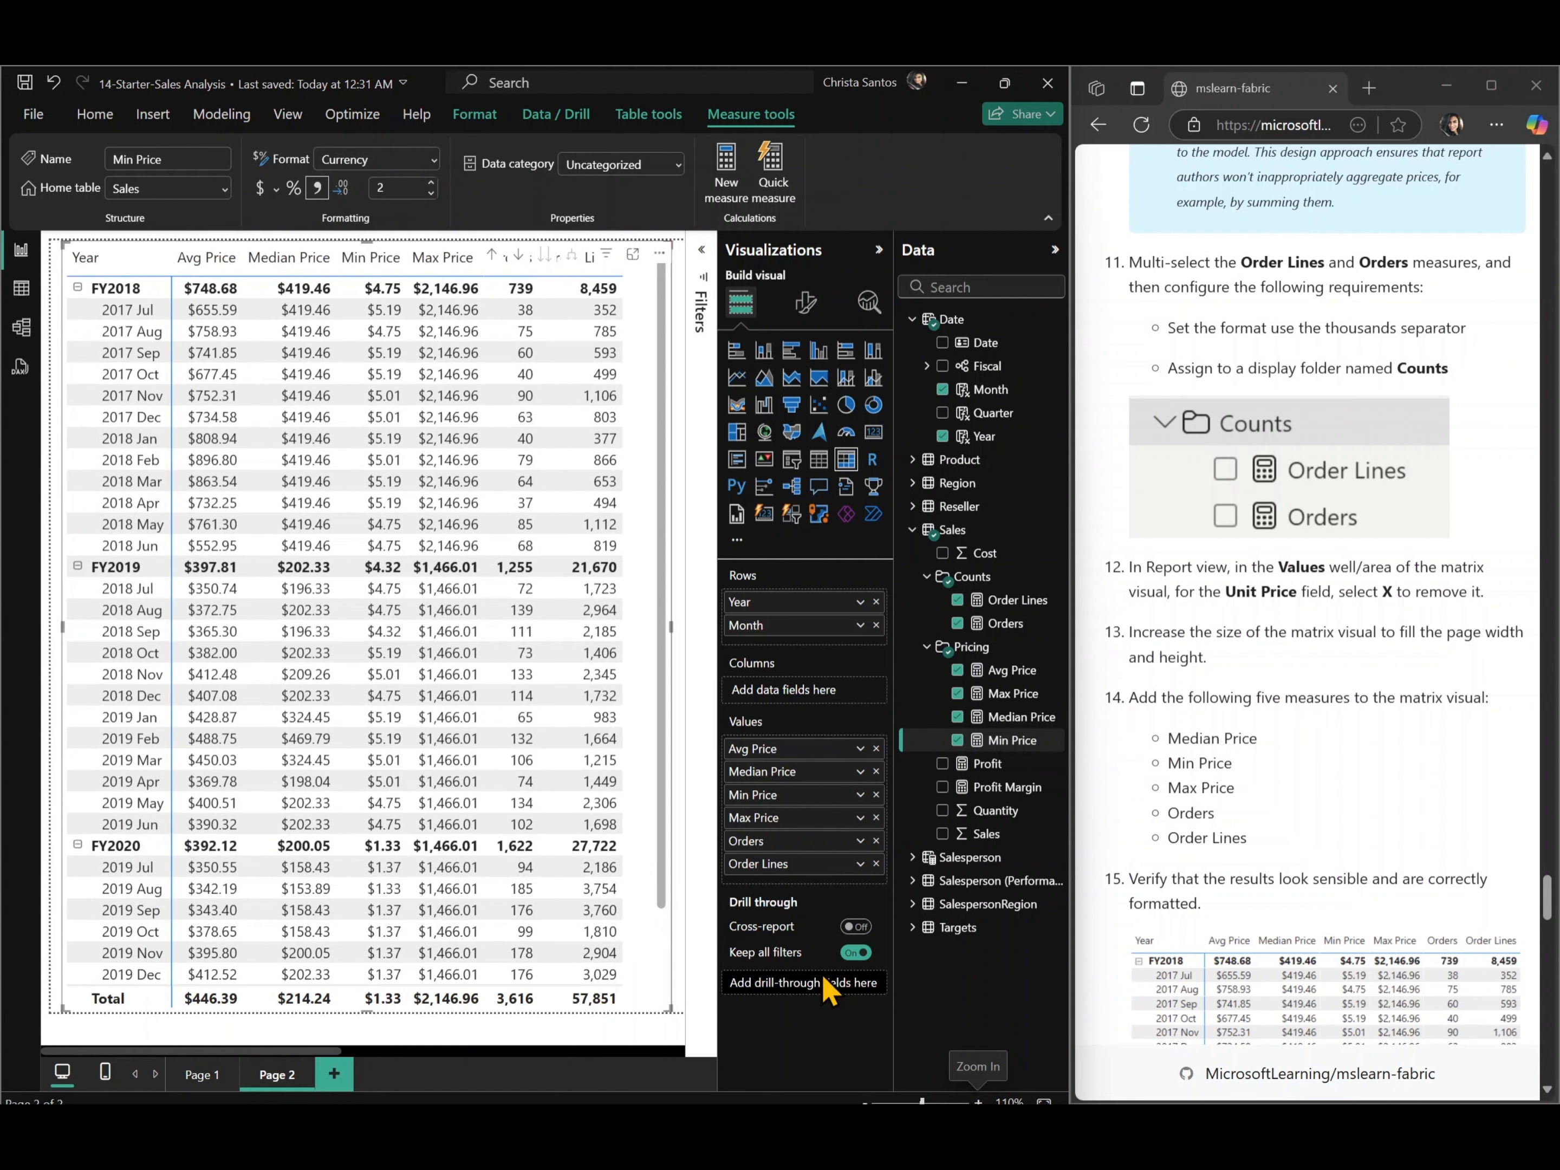
# - On Page 1, move the salesperson table up and to the left and remove its Target field
pyautogui.scroll(-3, 1271, 864)
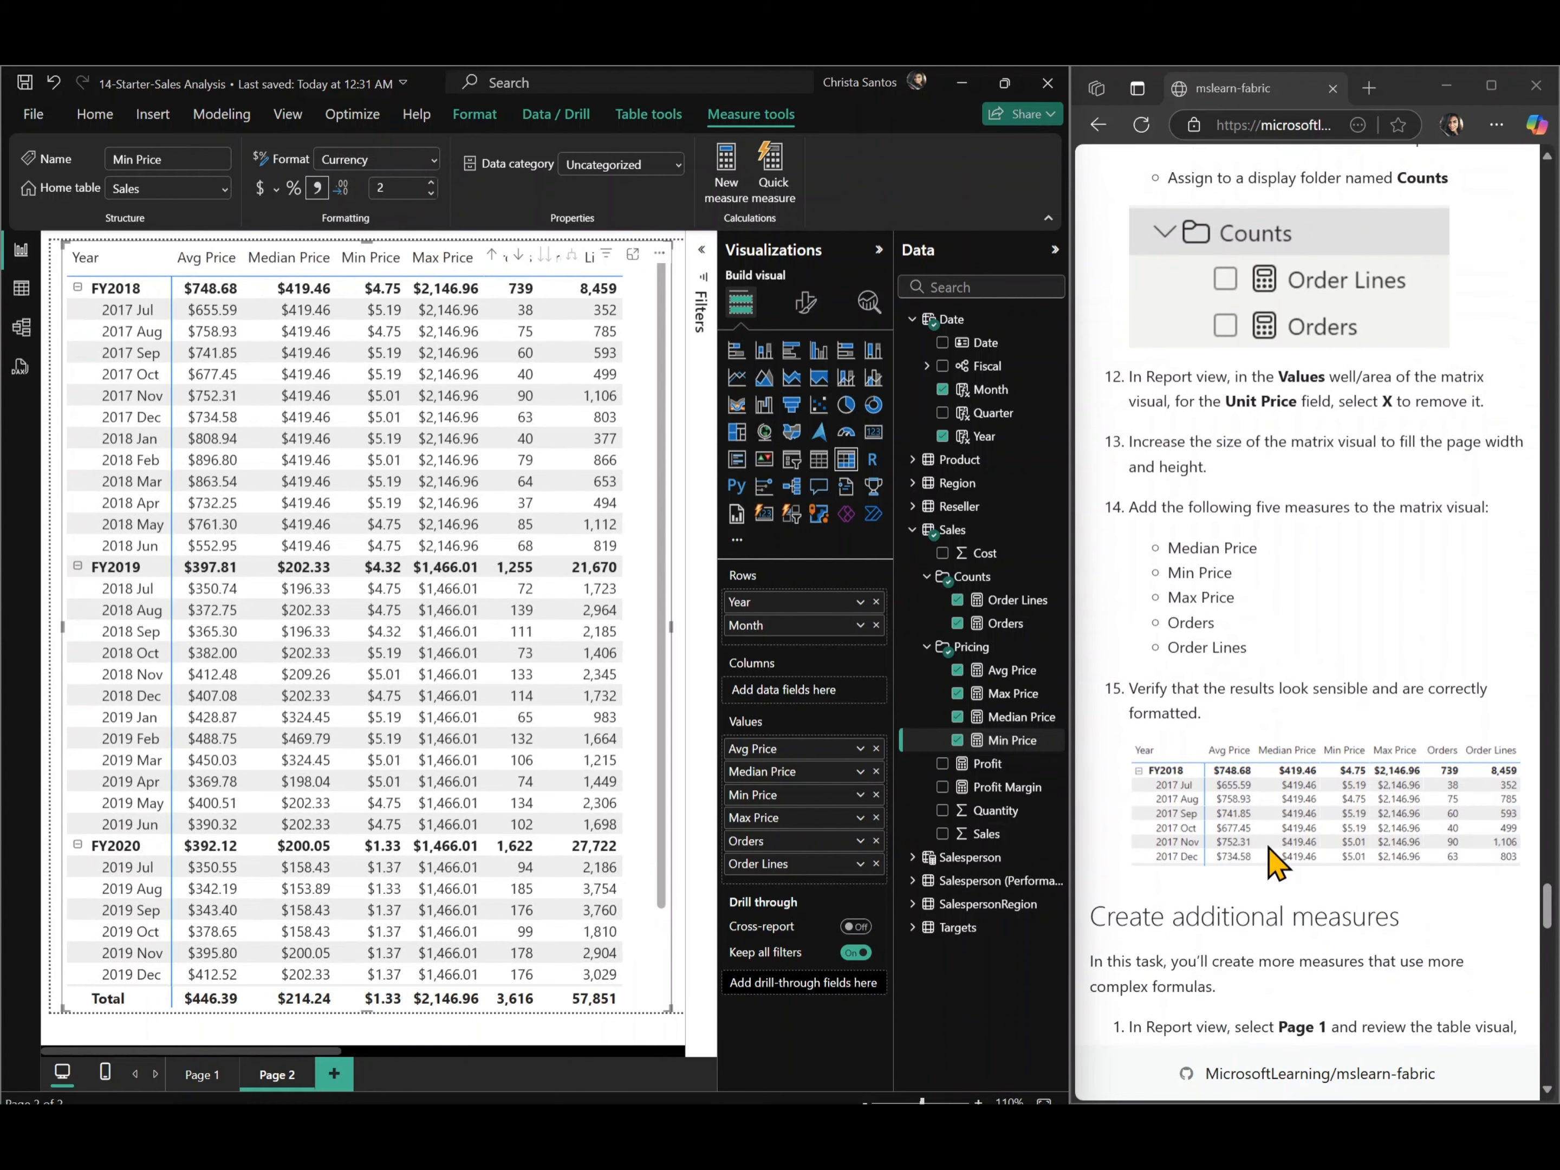
pyautogui.scroll(-1, 1272, 864)
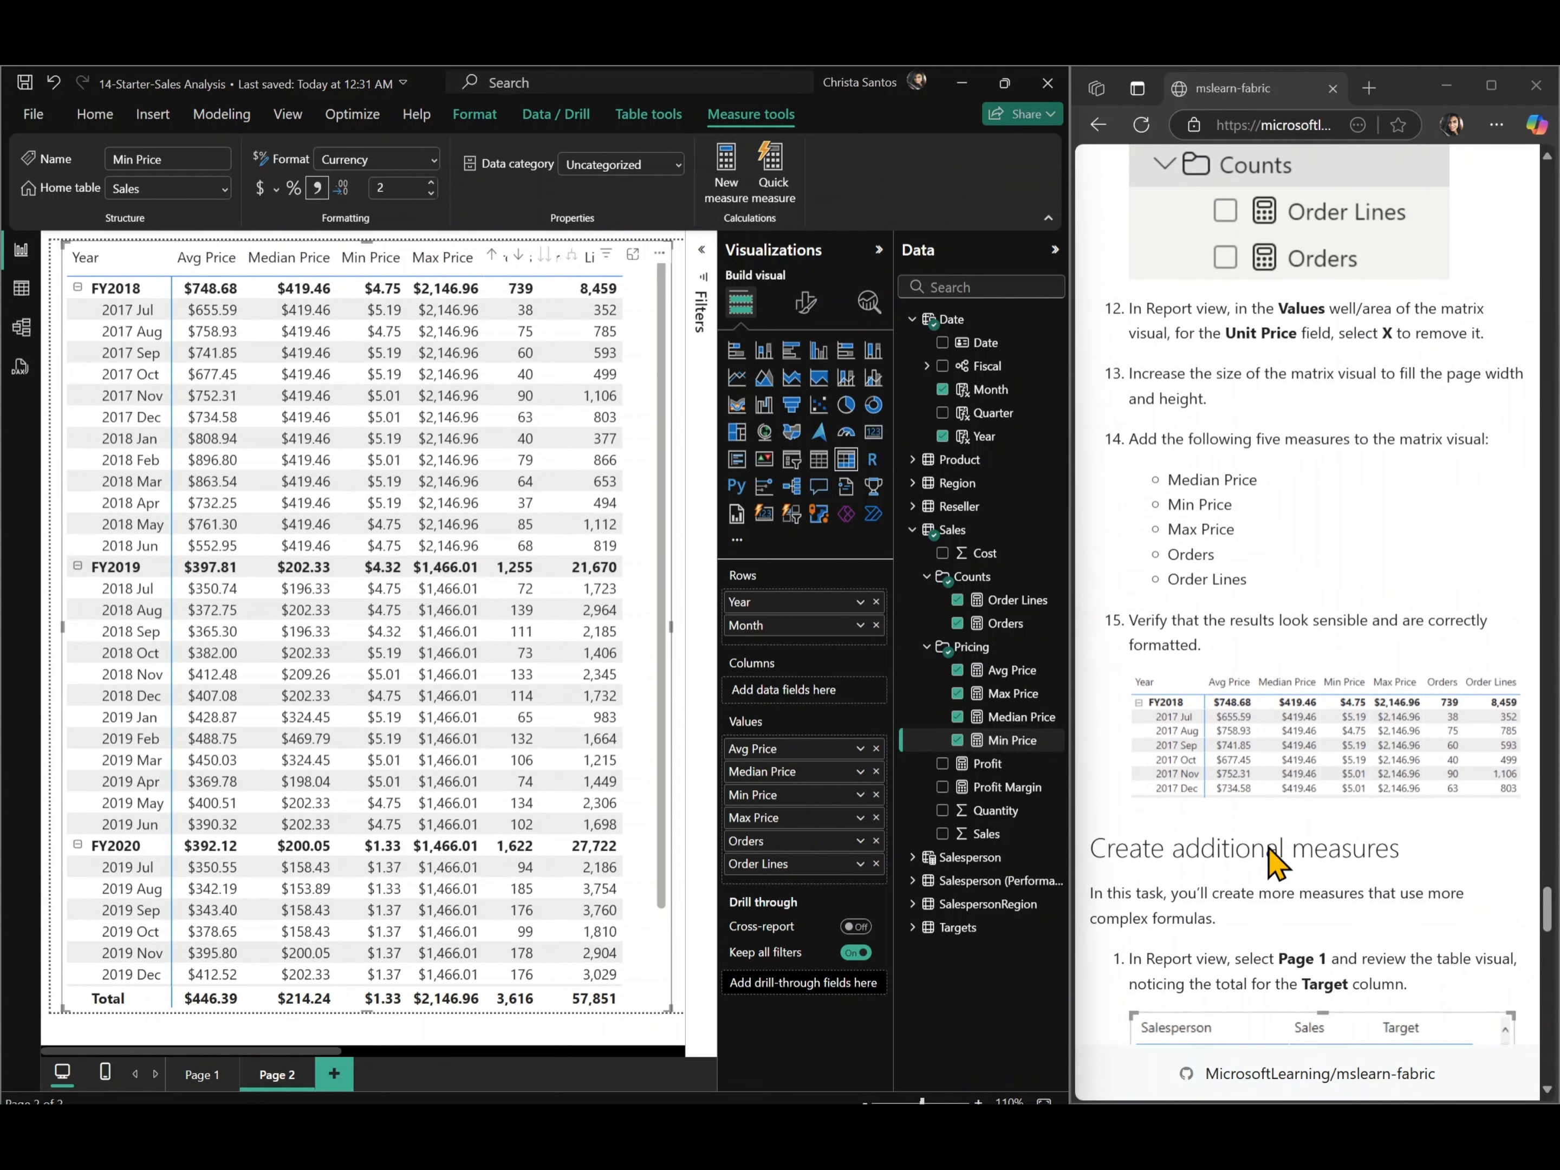
pyautogui.scroll(-7, 1272, 864)
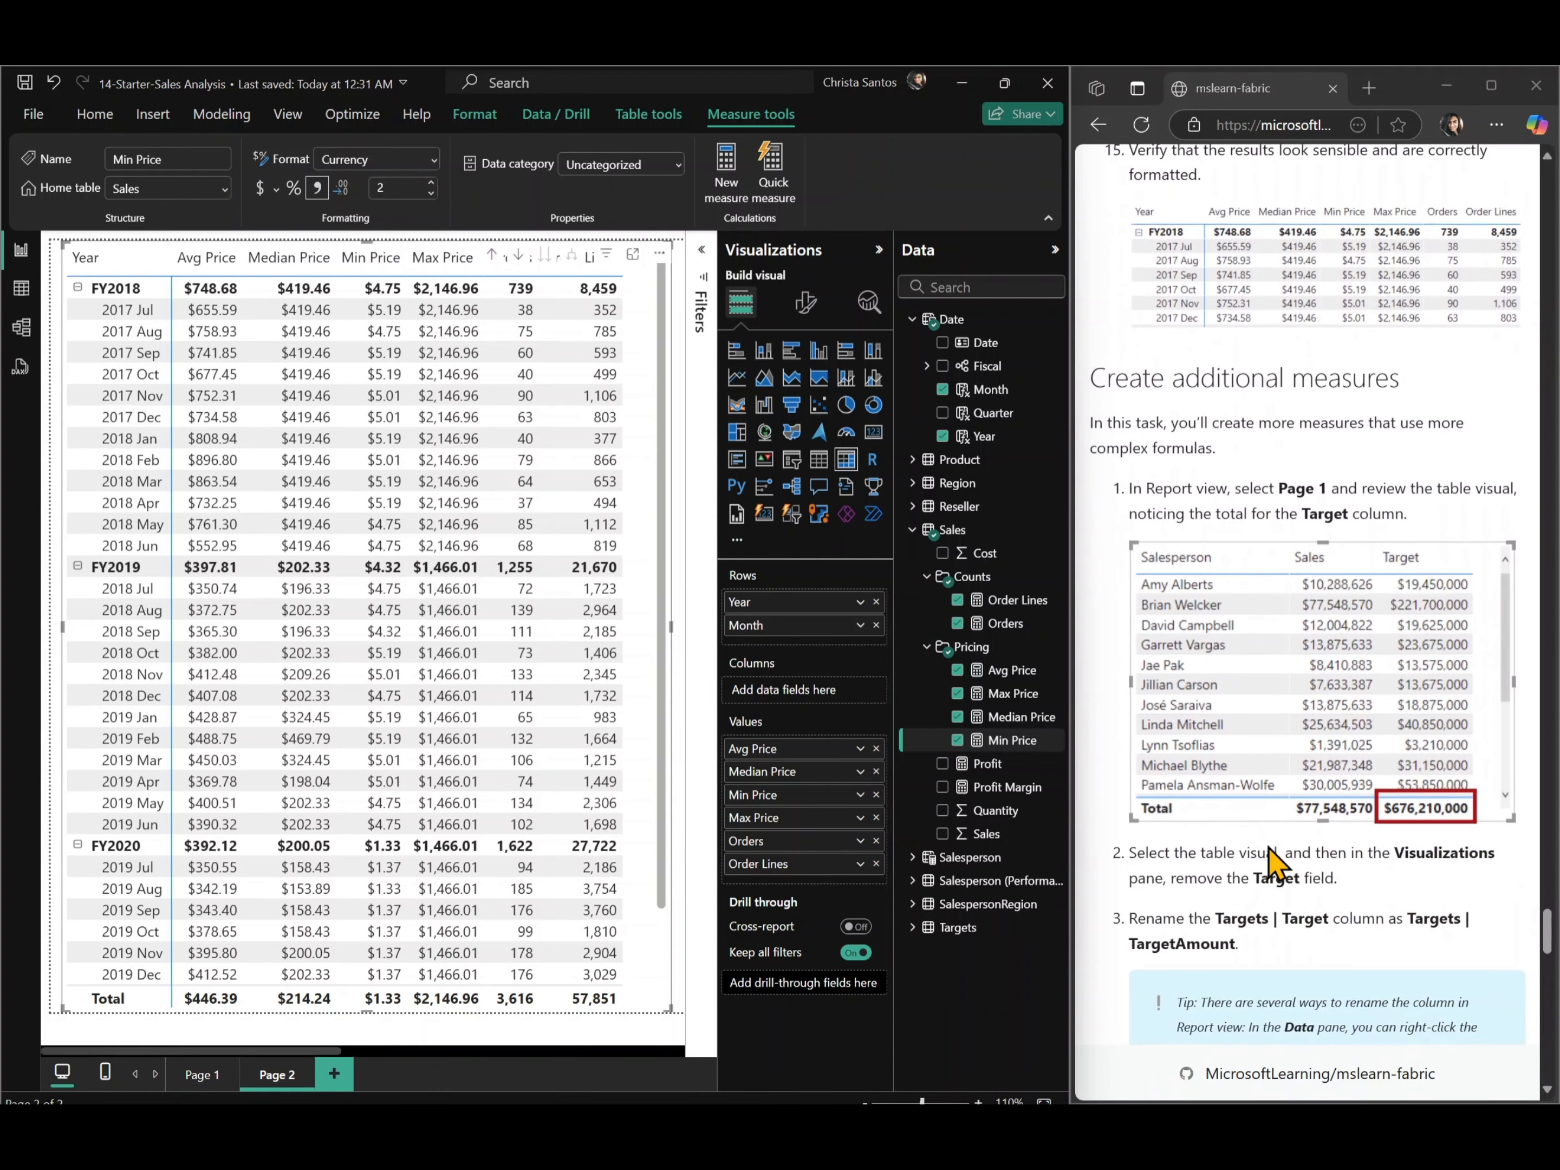
pyautogui.scroll(-3, 1272, 860)
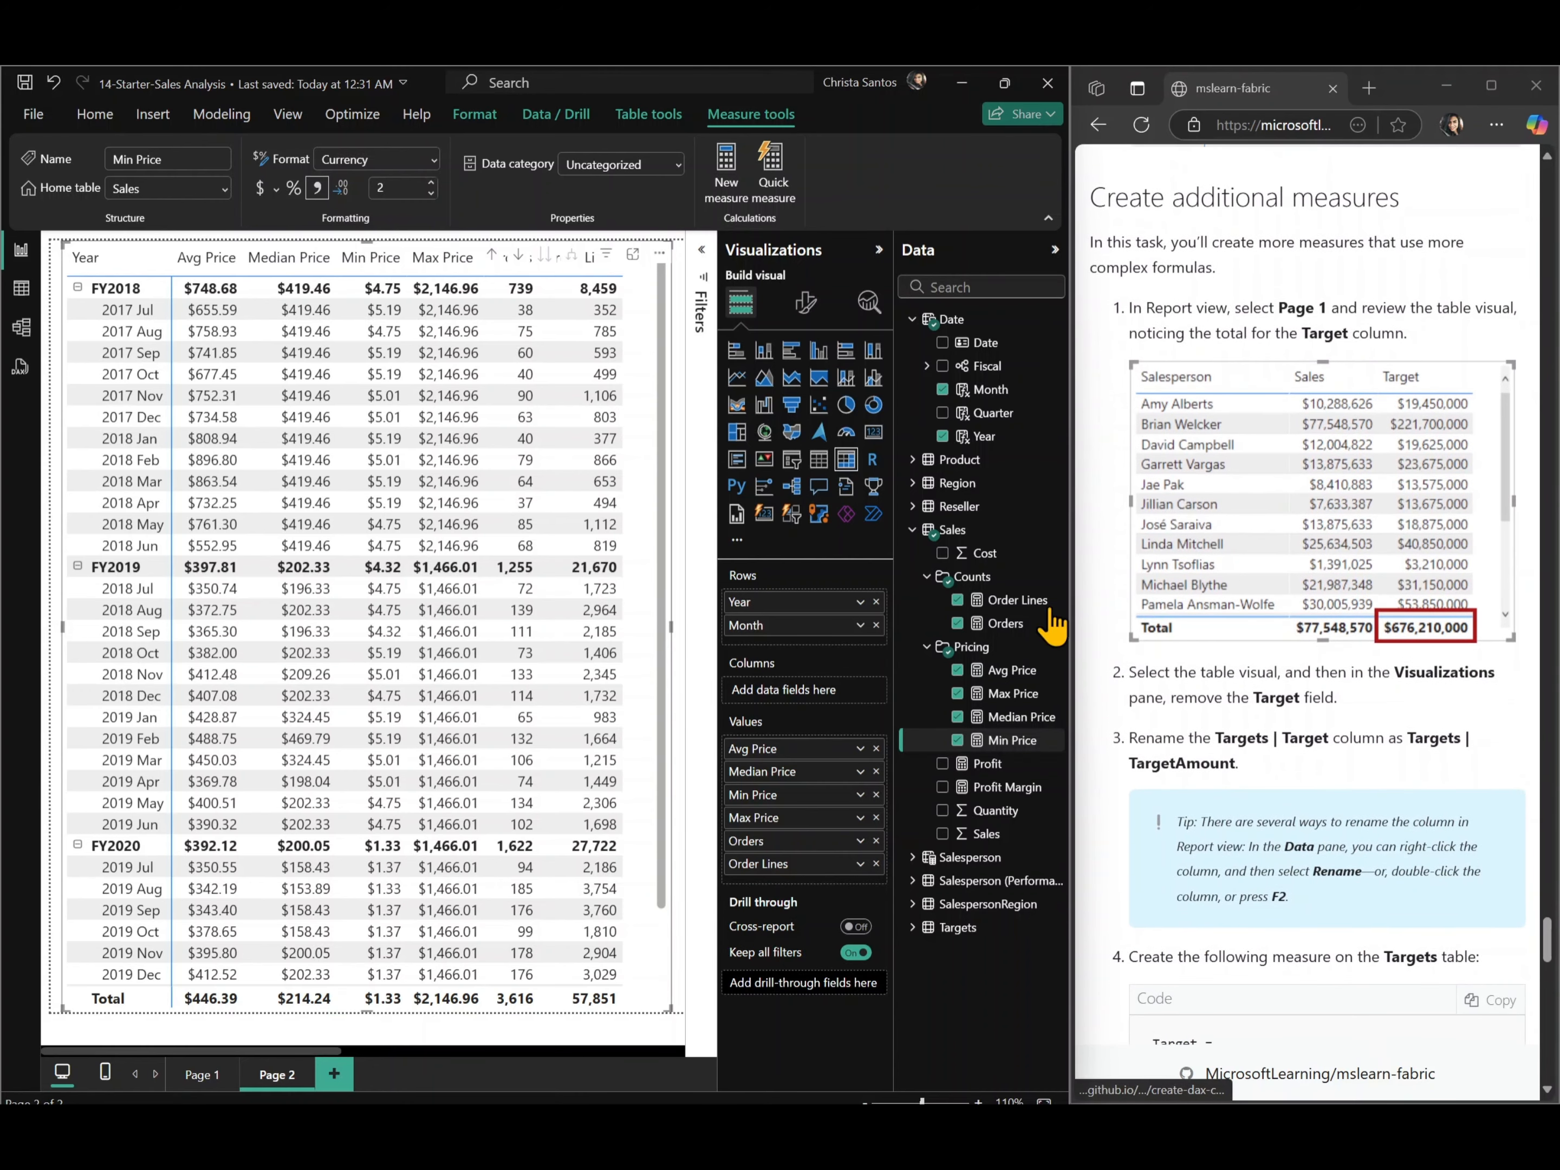
pyautogui.click(199, 1075)
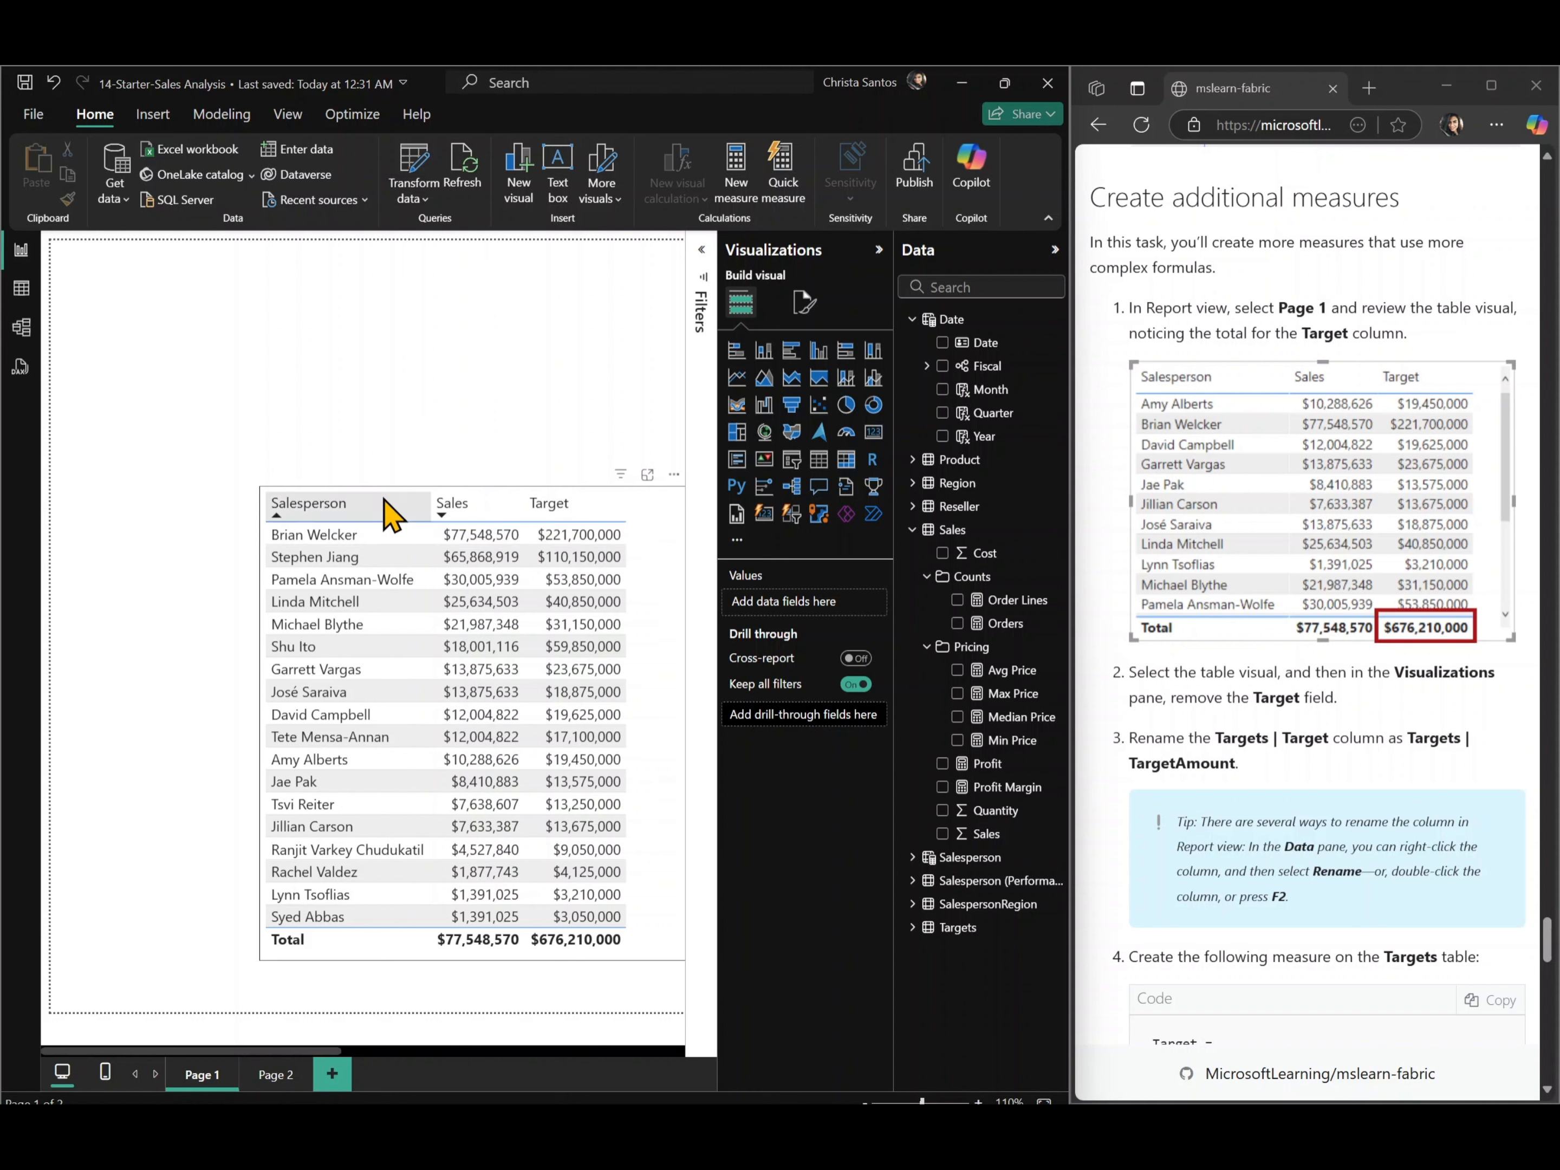
pyautogui.moveTo(621, 491); pyautogui.dragTo(536, 347)
pyautogui.click(564, 874)
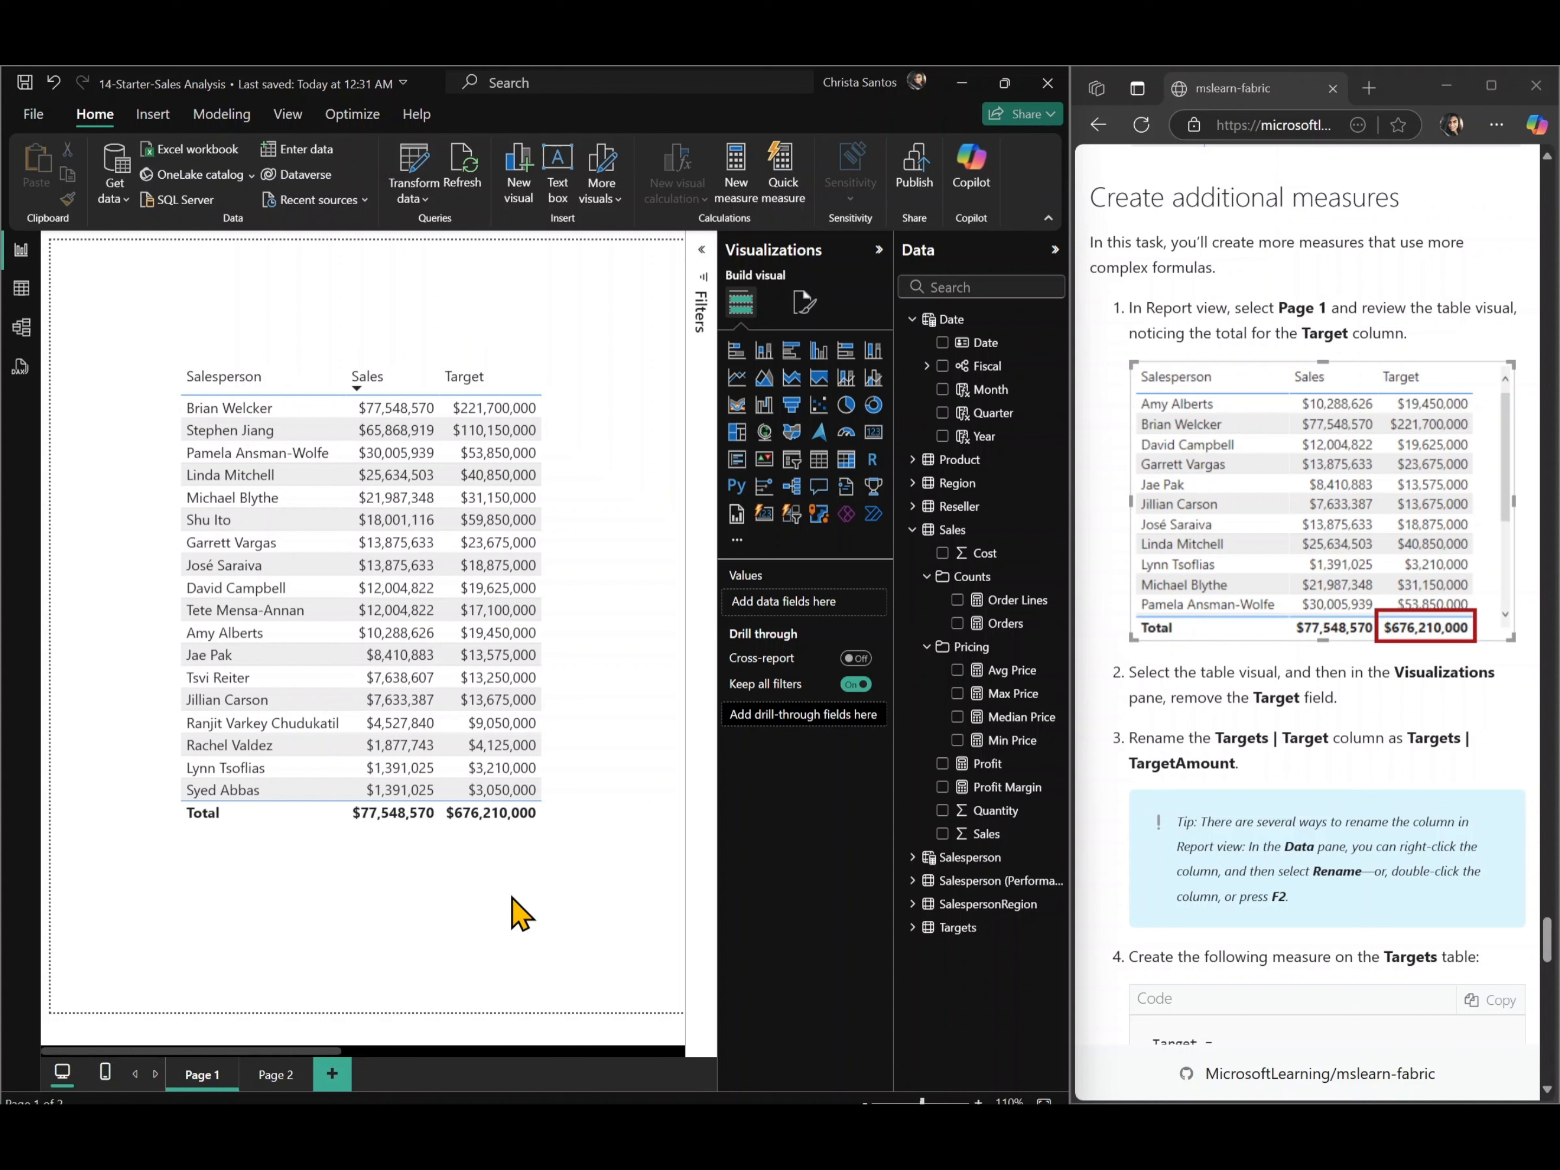
pyautogui.click(585, 516)
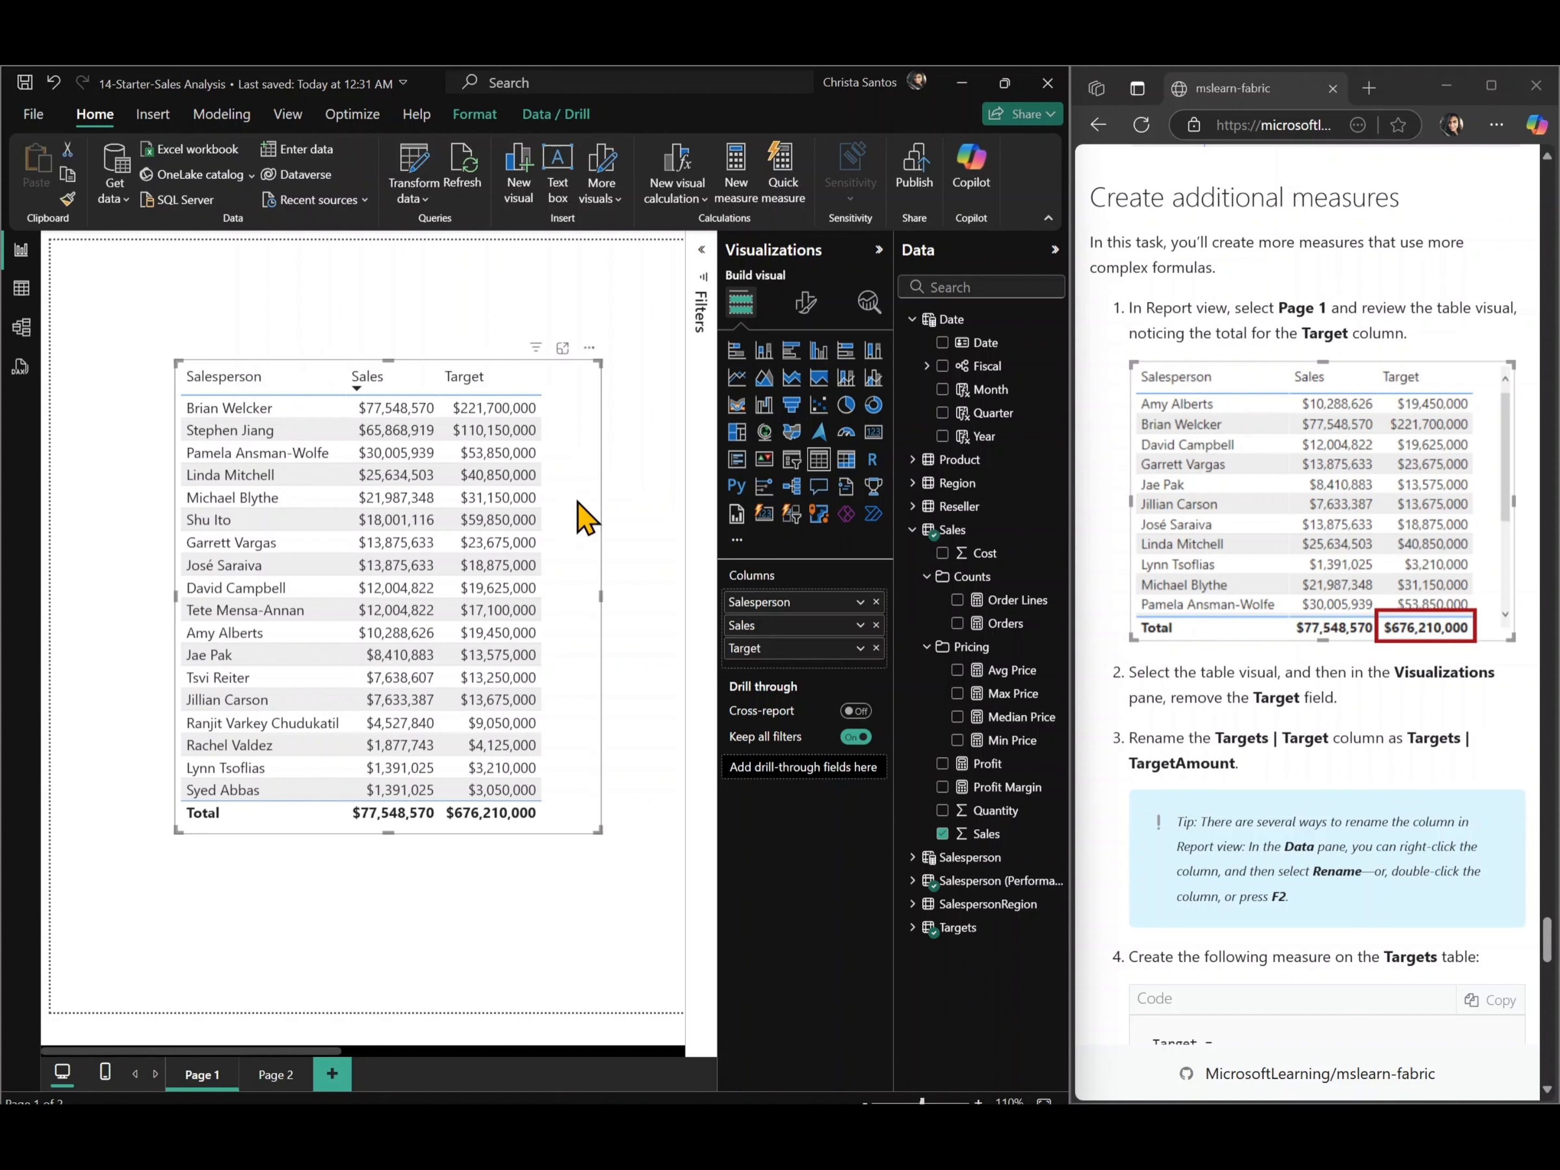
pyautogui.click(876, 648)
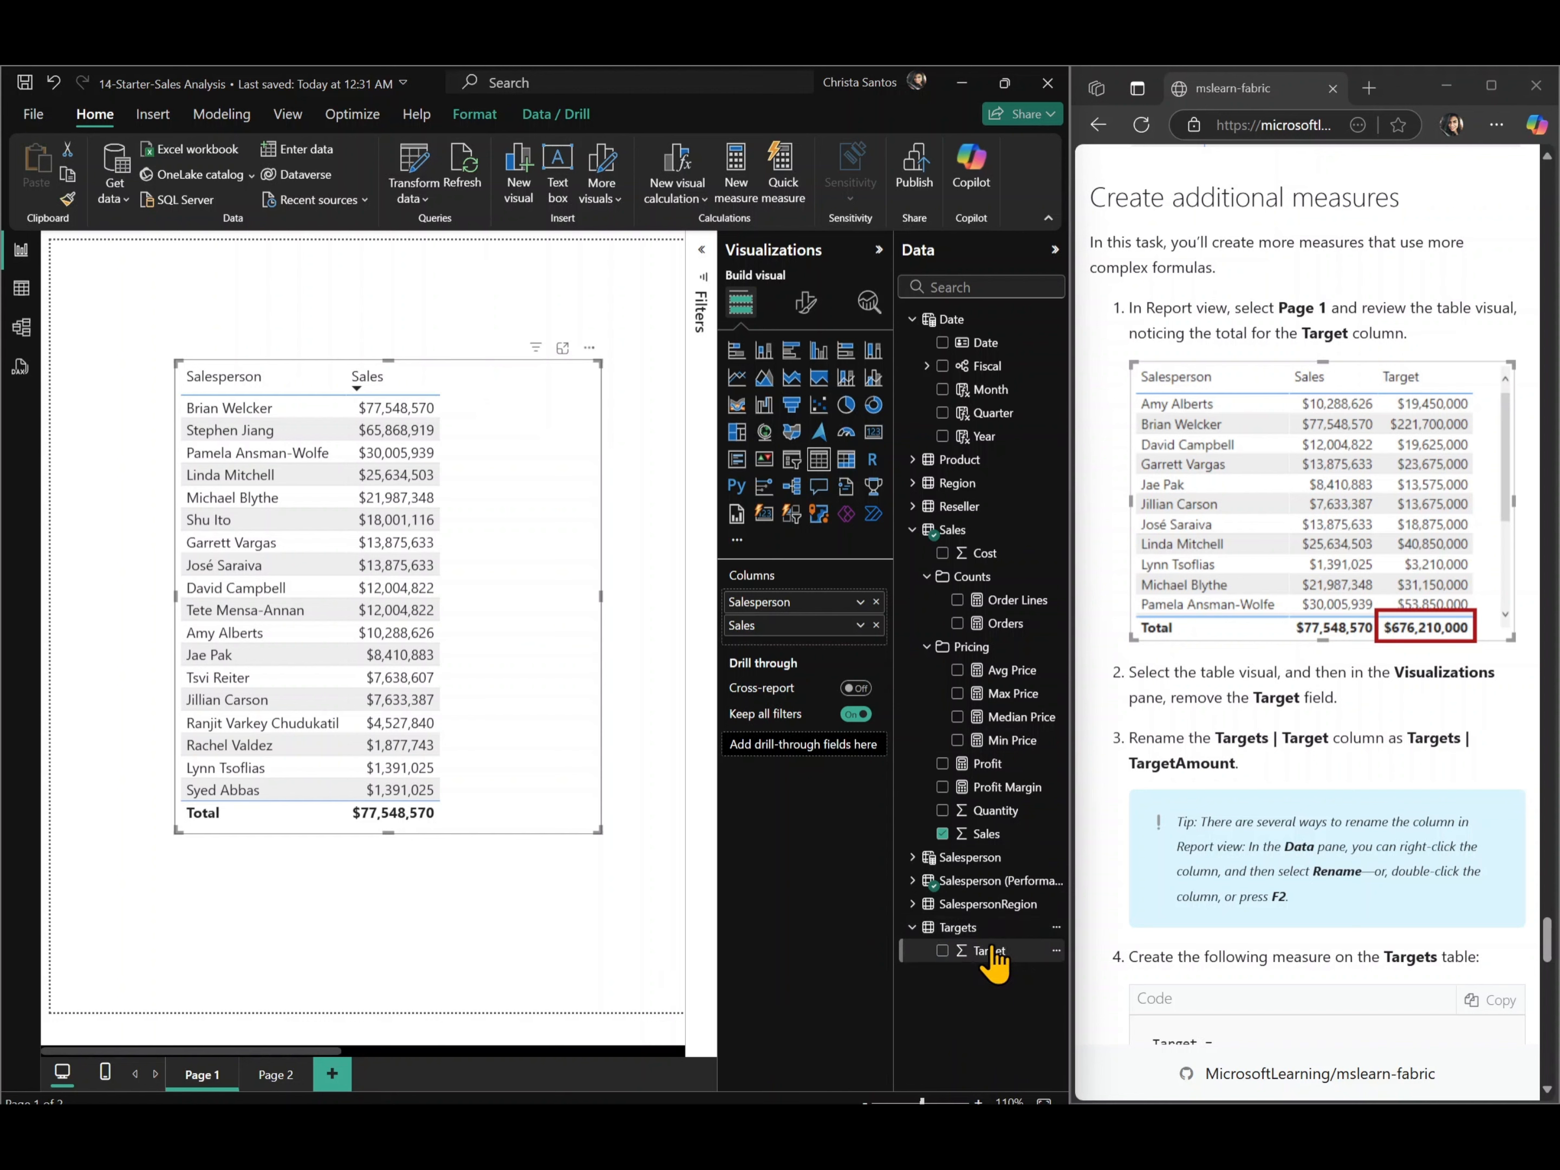
# - Rename the Target column of the Targets table as TargetAmount
pyautogui.click(1057, 950)
pyautogui.click(964, 723)
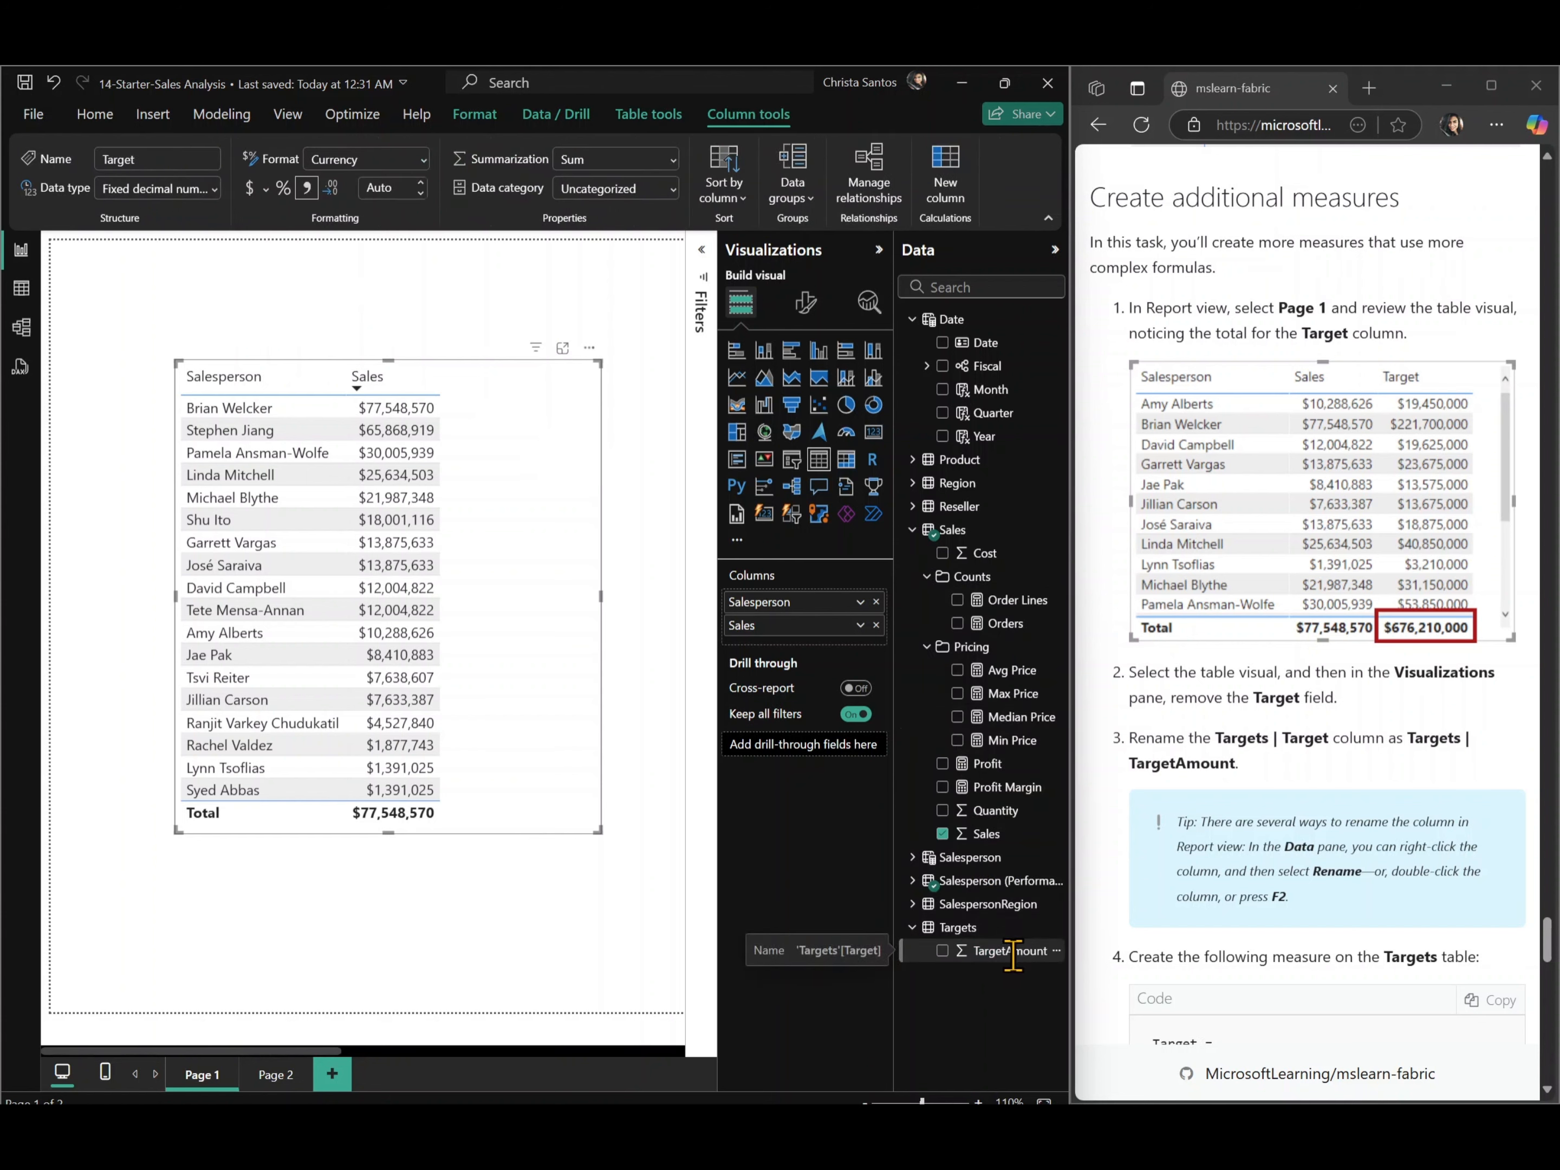
pyautogui.press('Return')
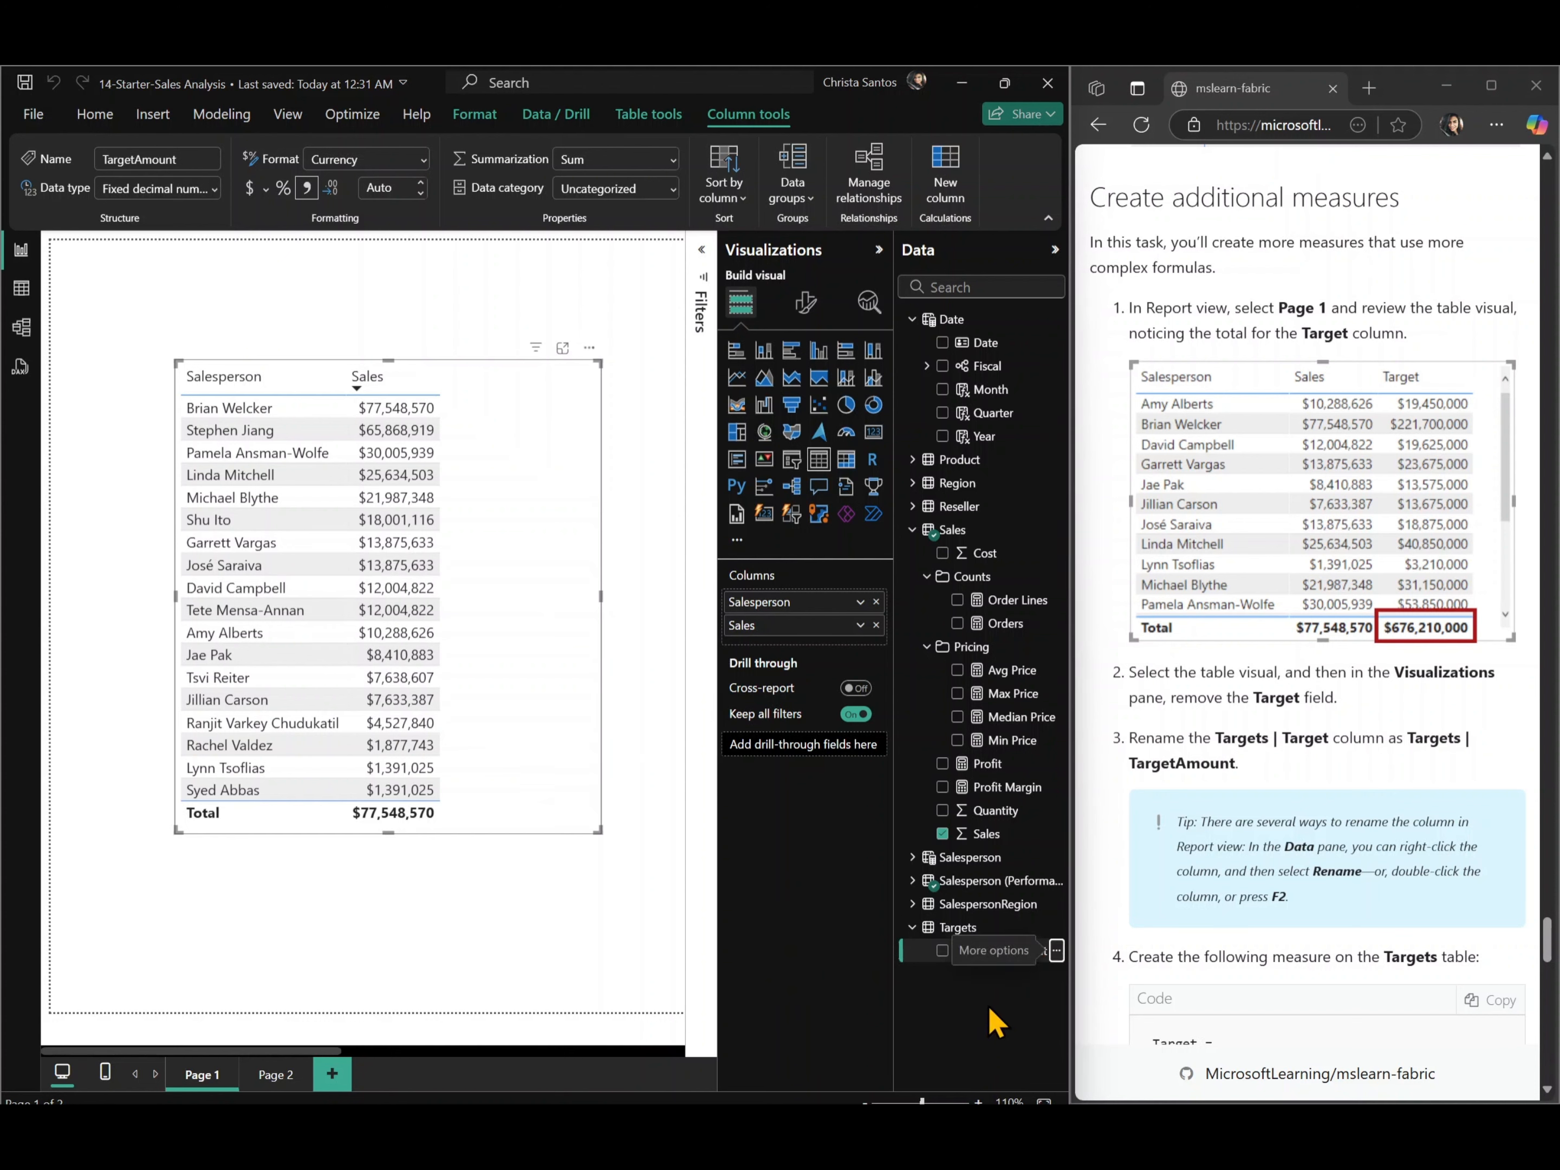
# - Create the Target measure on the Targets table from the lab's code: IF(HASONEVALUE('Salesperson (Performance)'[Salesperson]), SUM(Targets[TargetAmount]))
pyautogui.scroll(-3, 1302, 892)
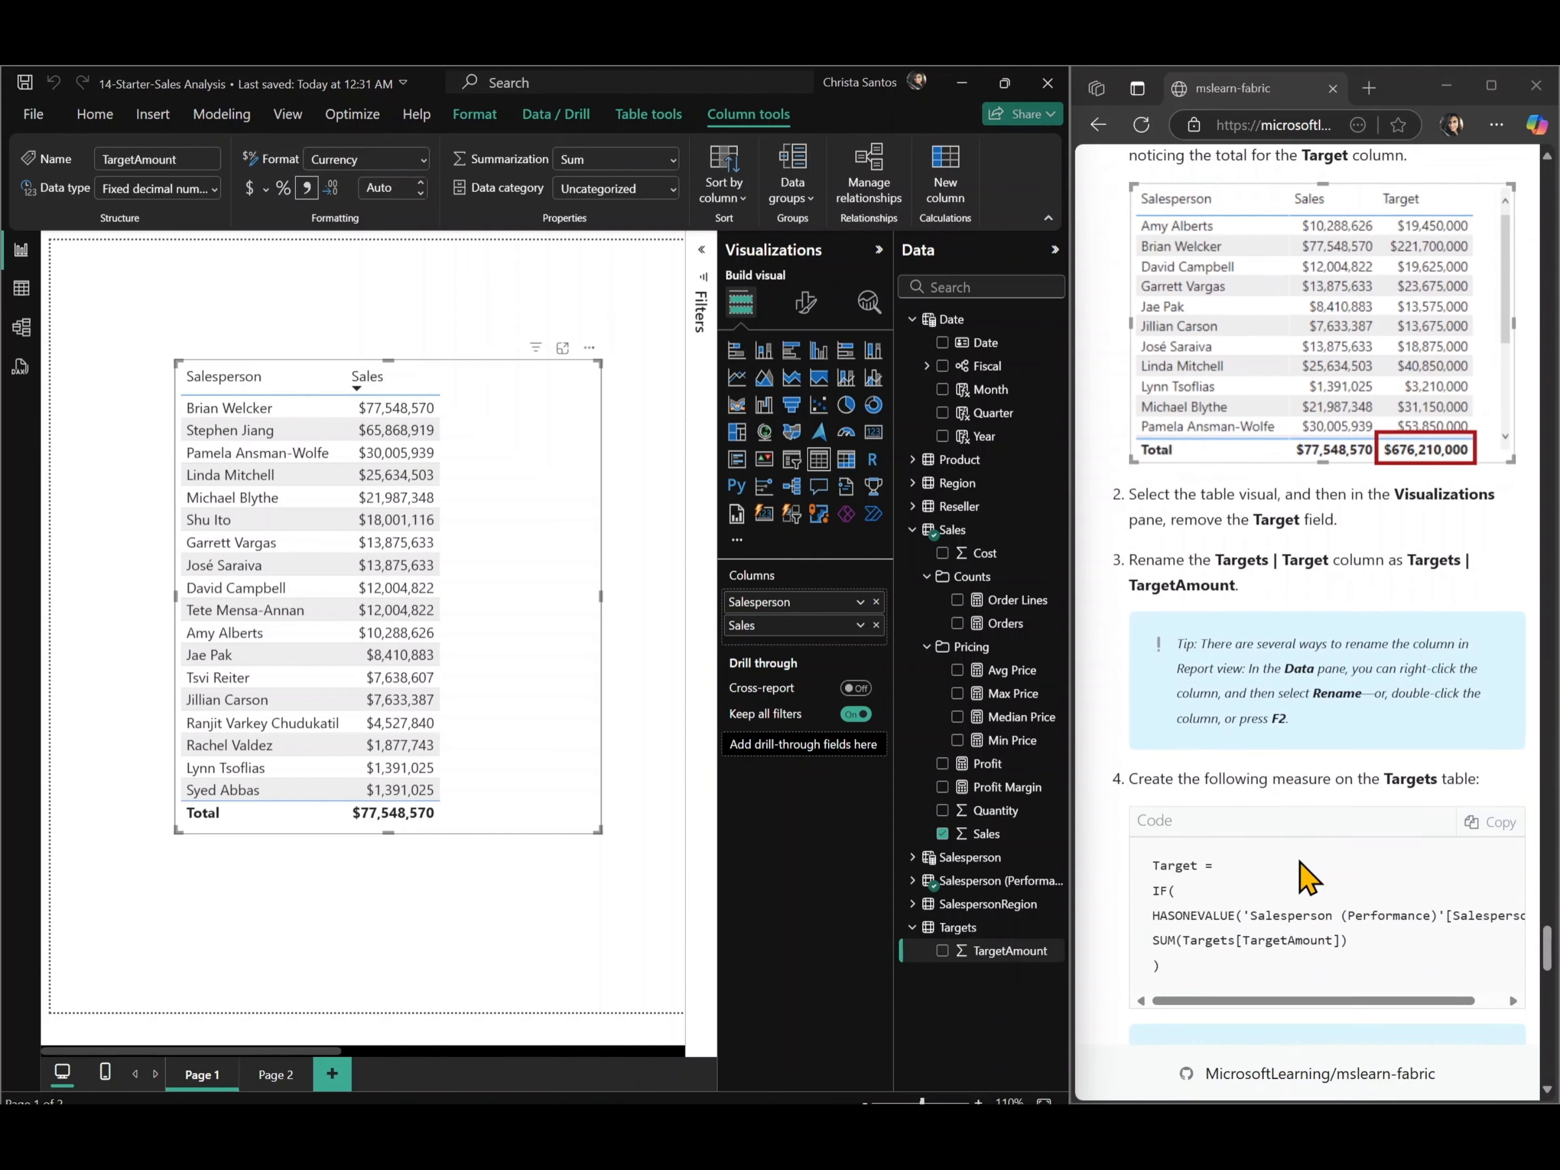
pyautogui.scroll(-2, 1300, 861)
pyautogui.click(1493, 572)
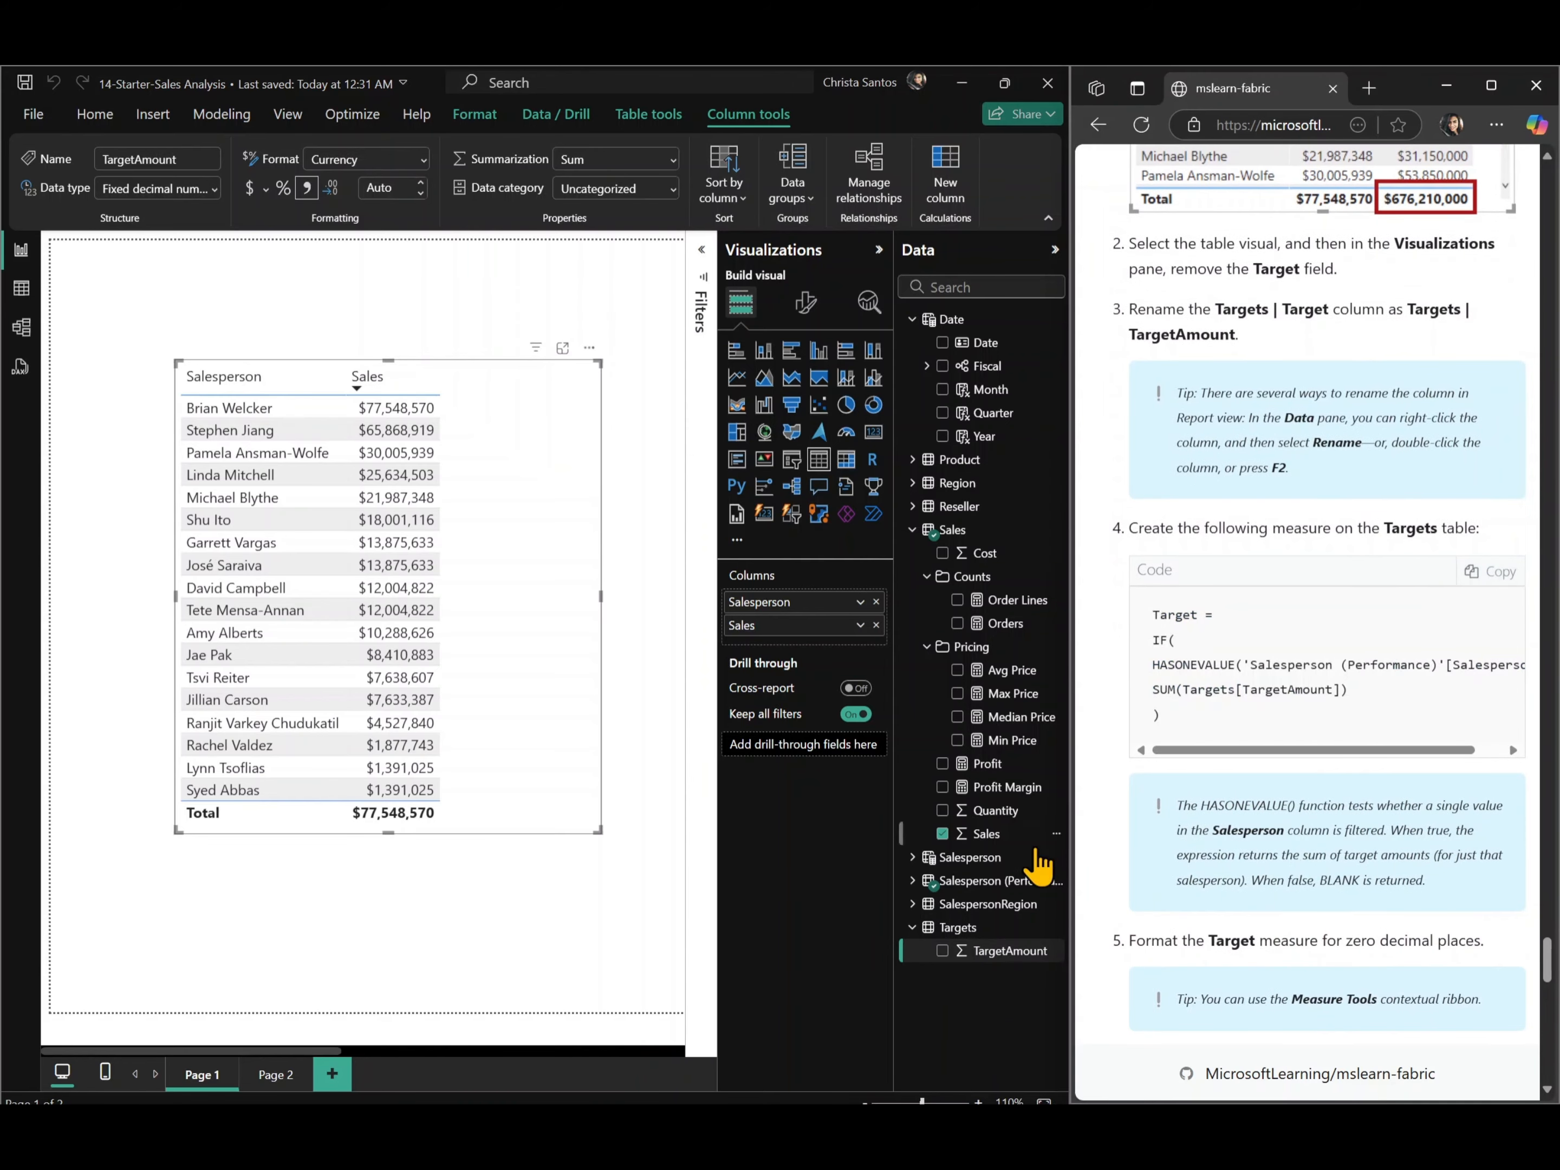
pyautogui.click(1057, 928)
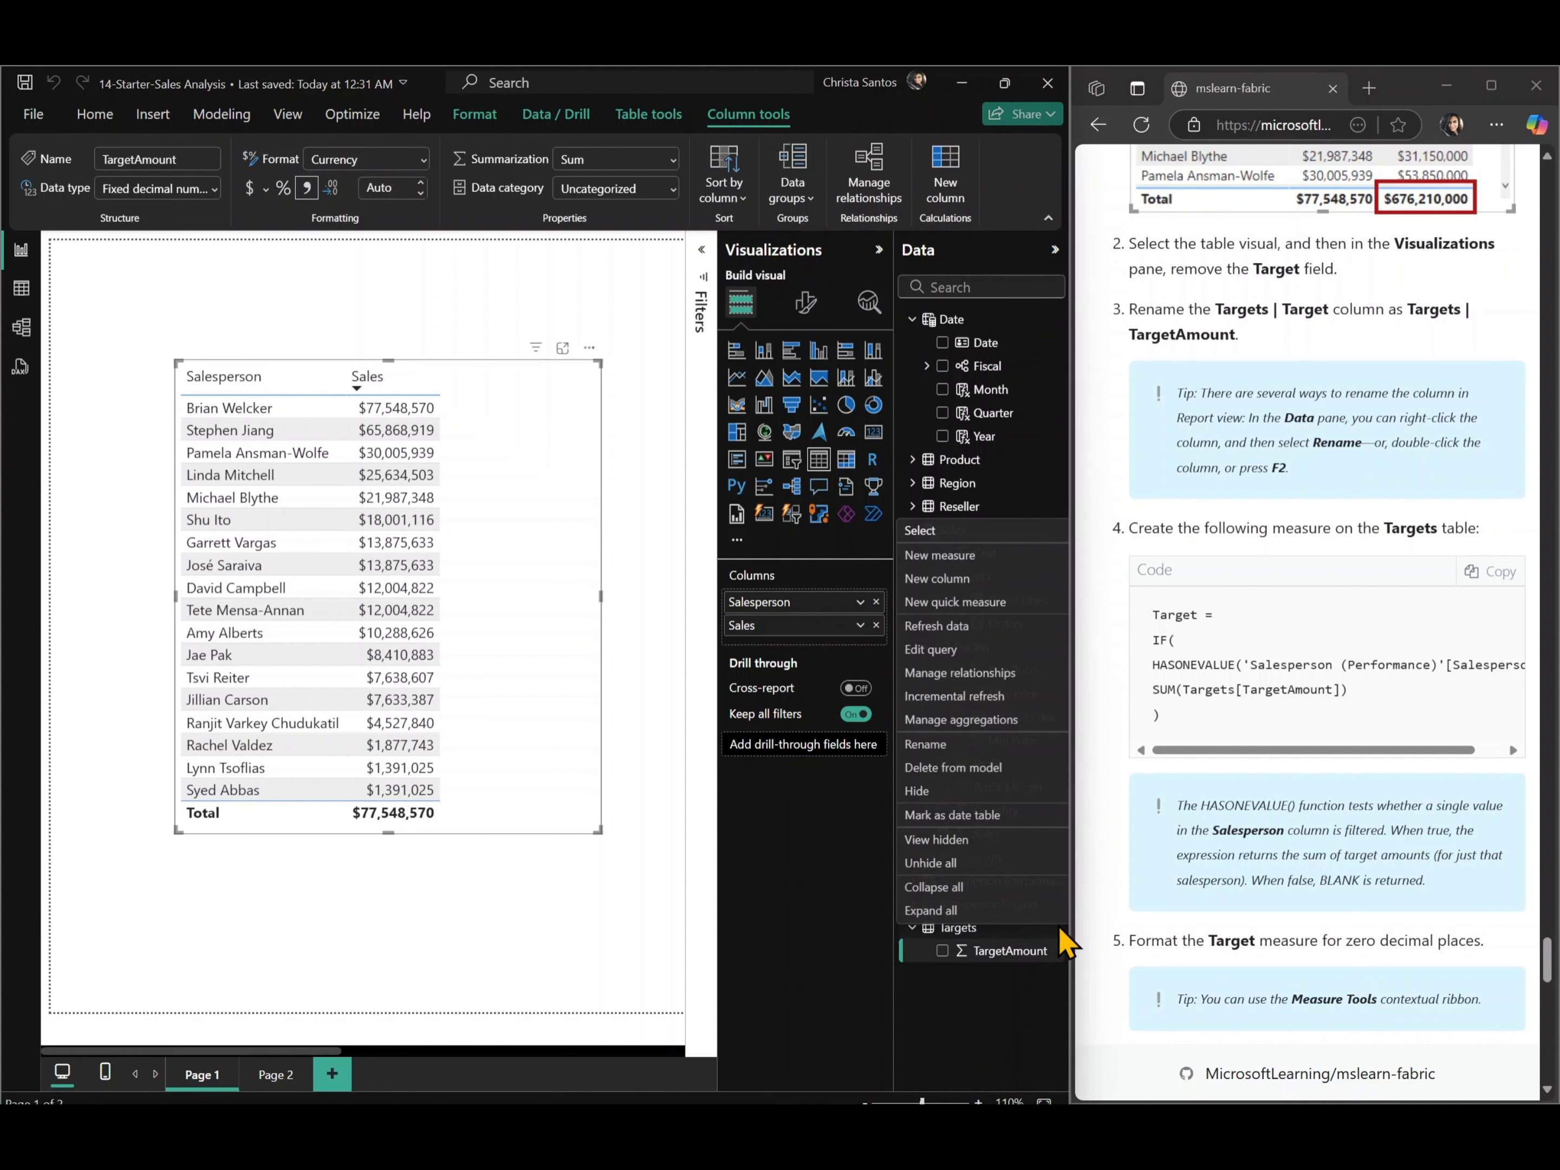
pyautogui.click(980, 555)
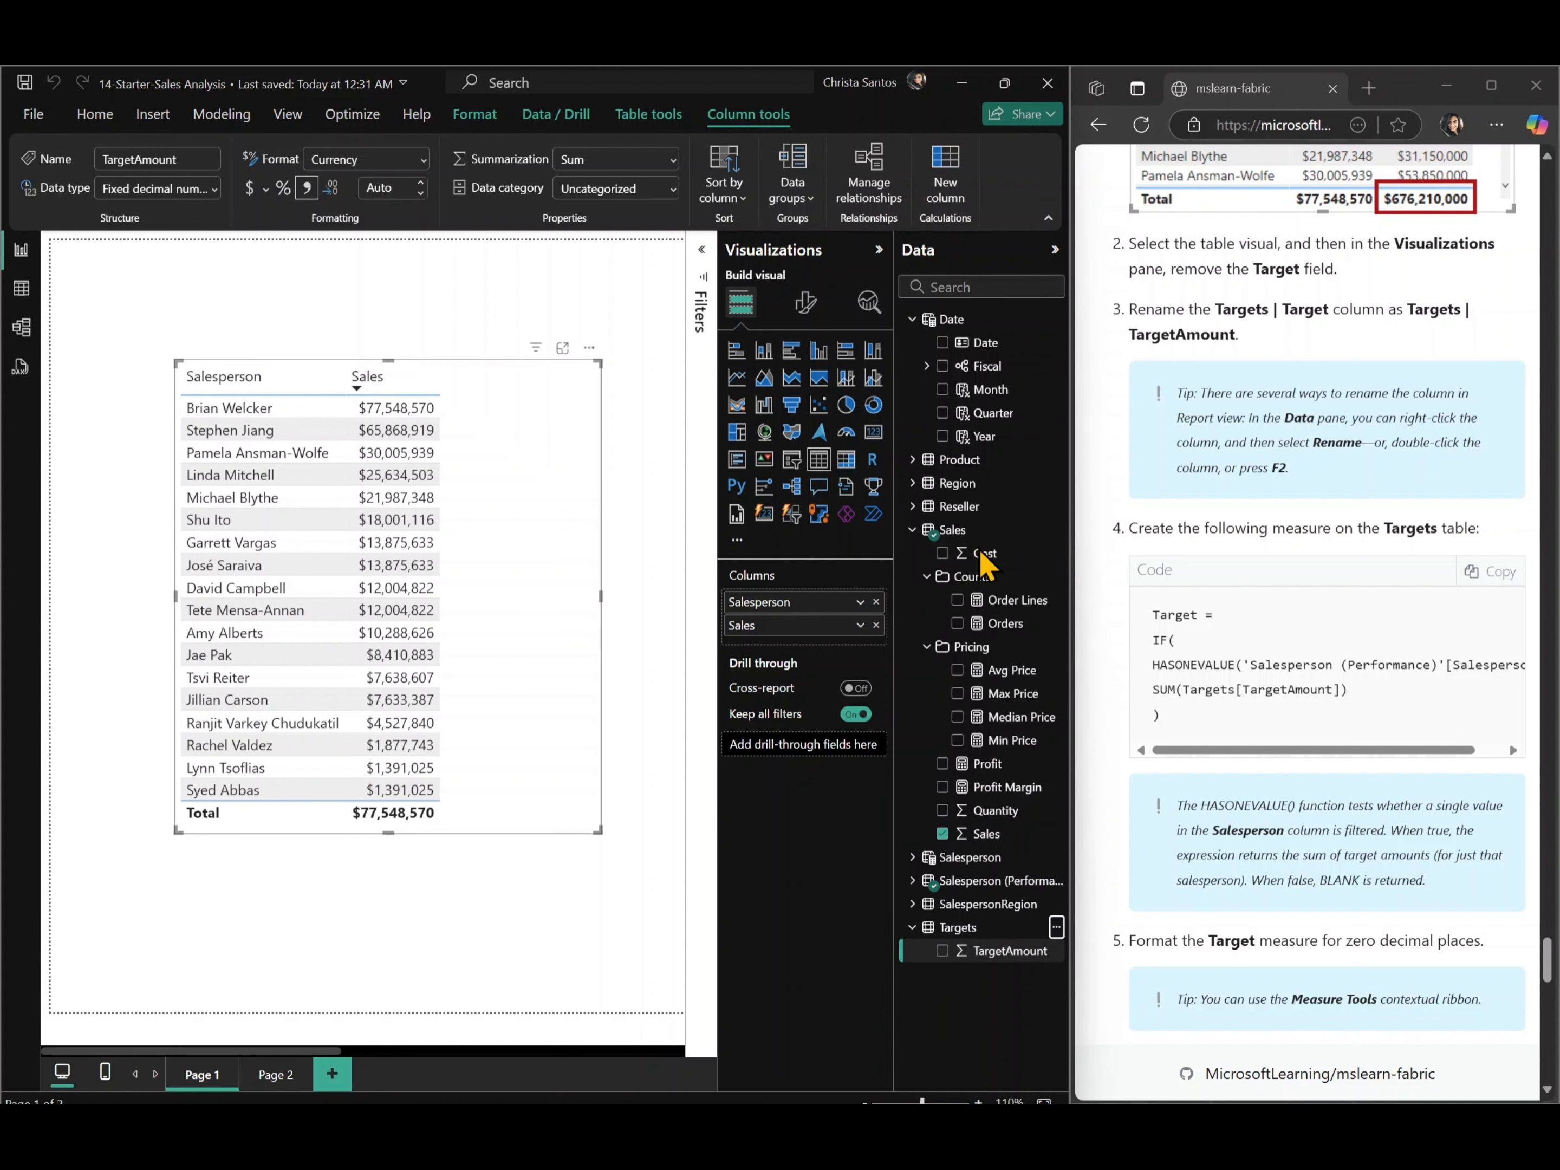
pyautogui.hotkey('ctrl', 'v')
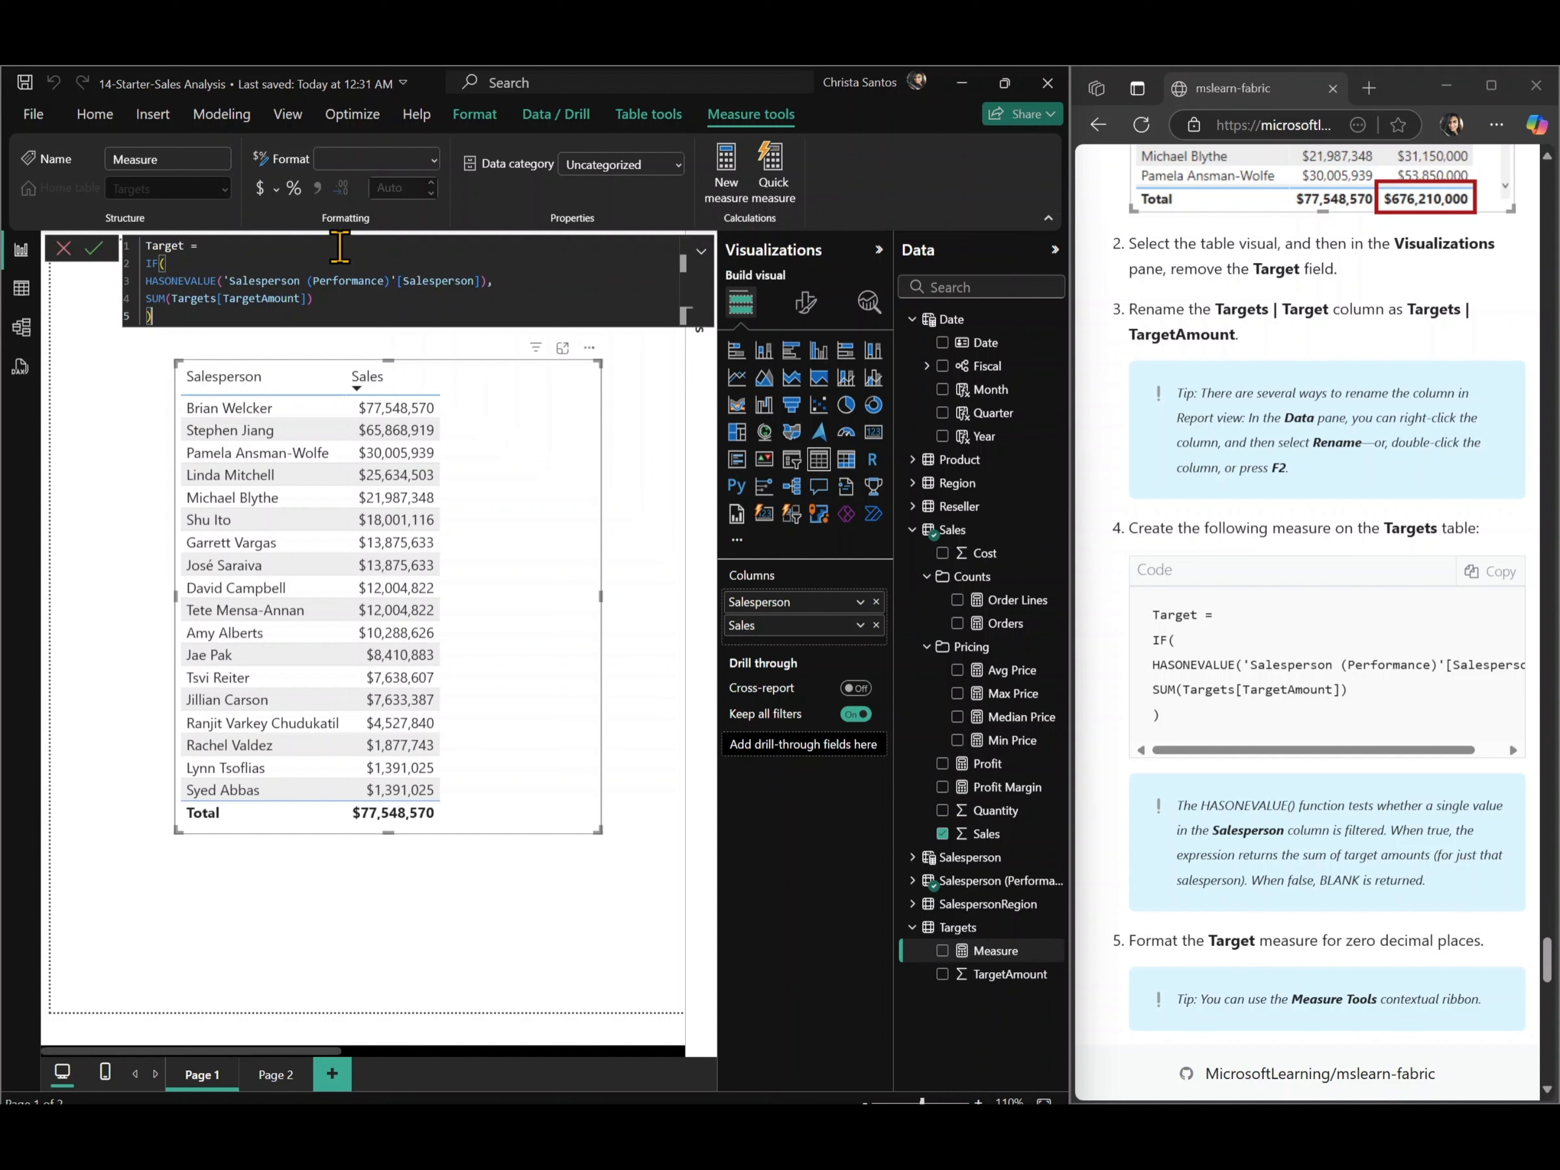
pyautogui.press('Return')
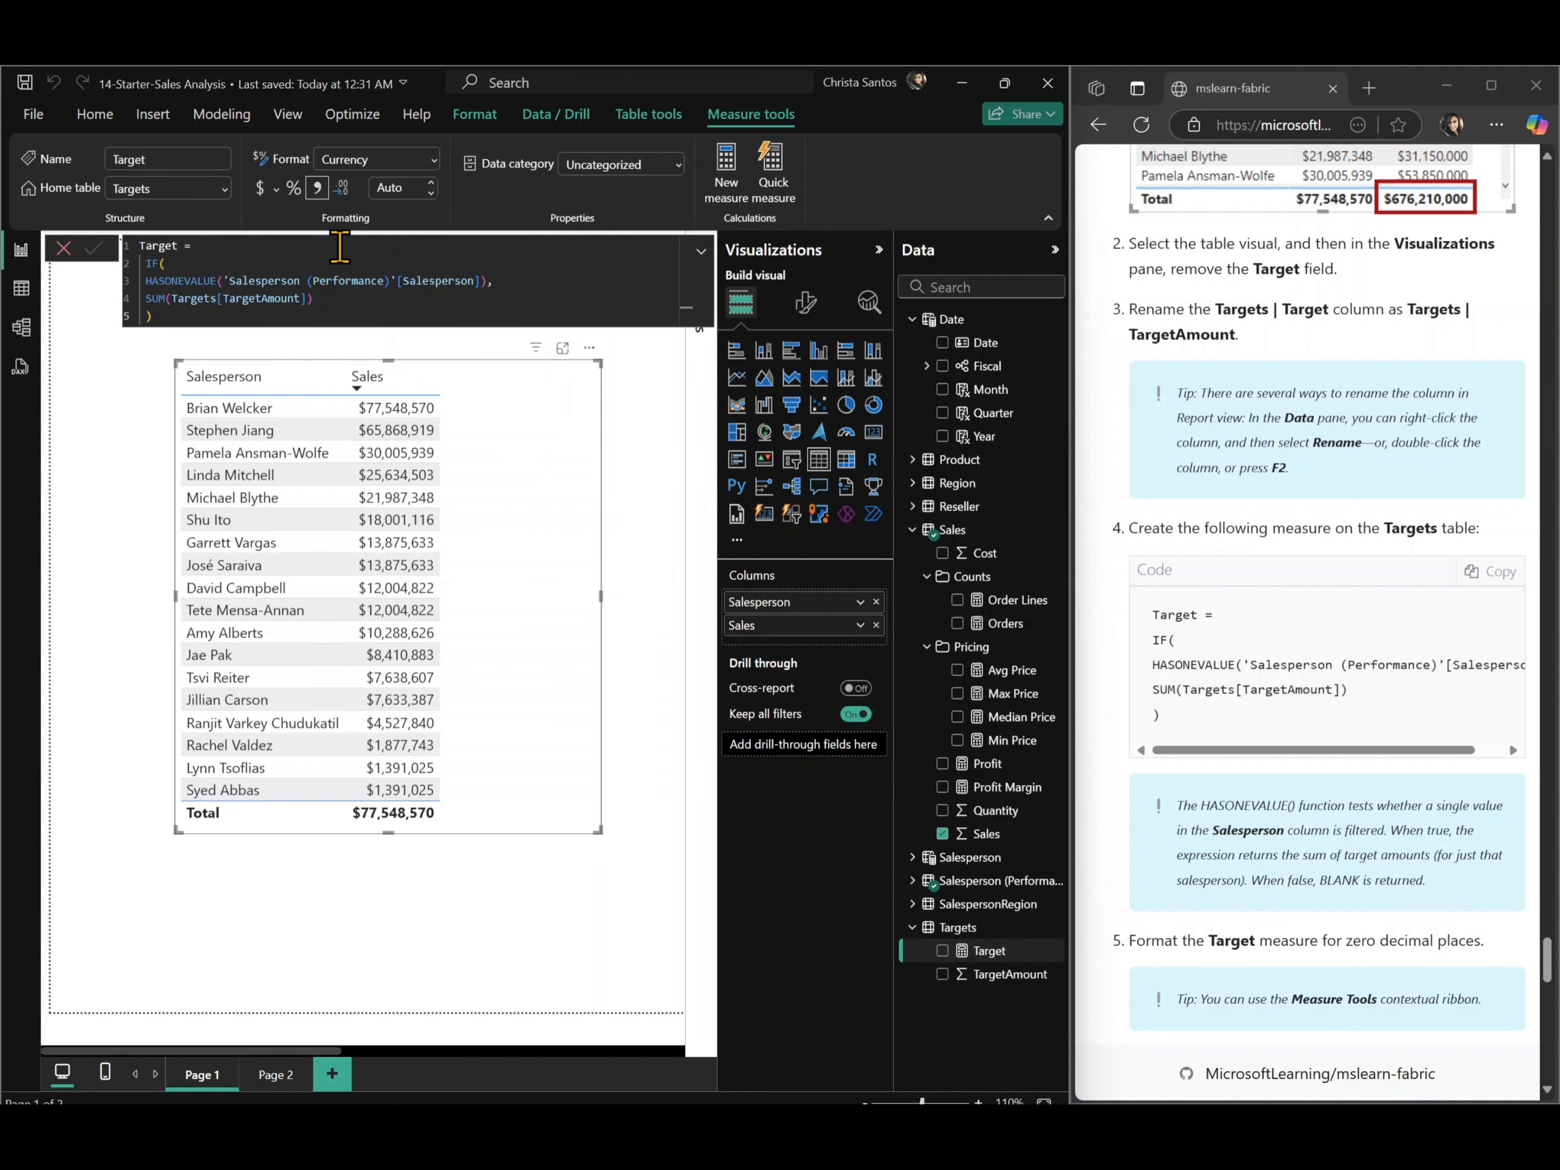
pyautogui.click(79, 260)
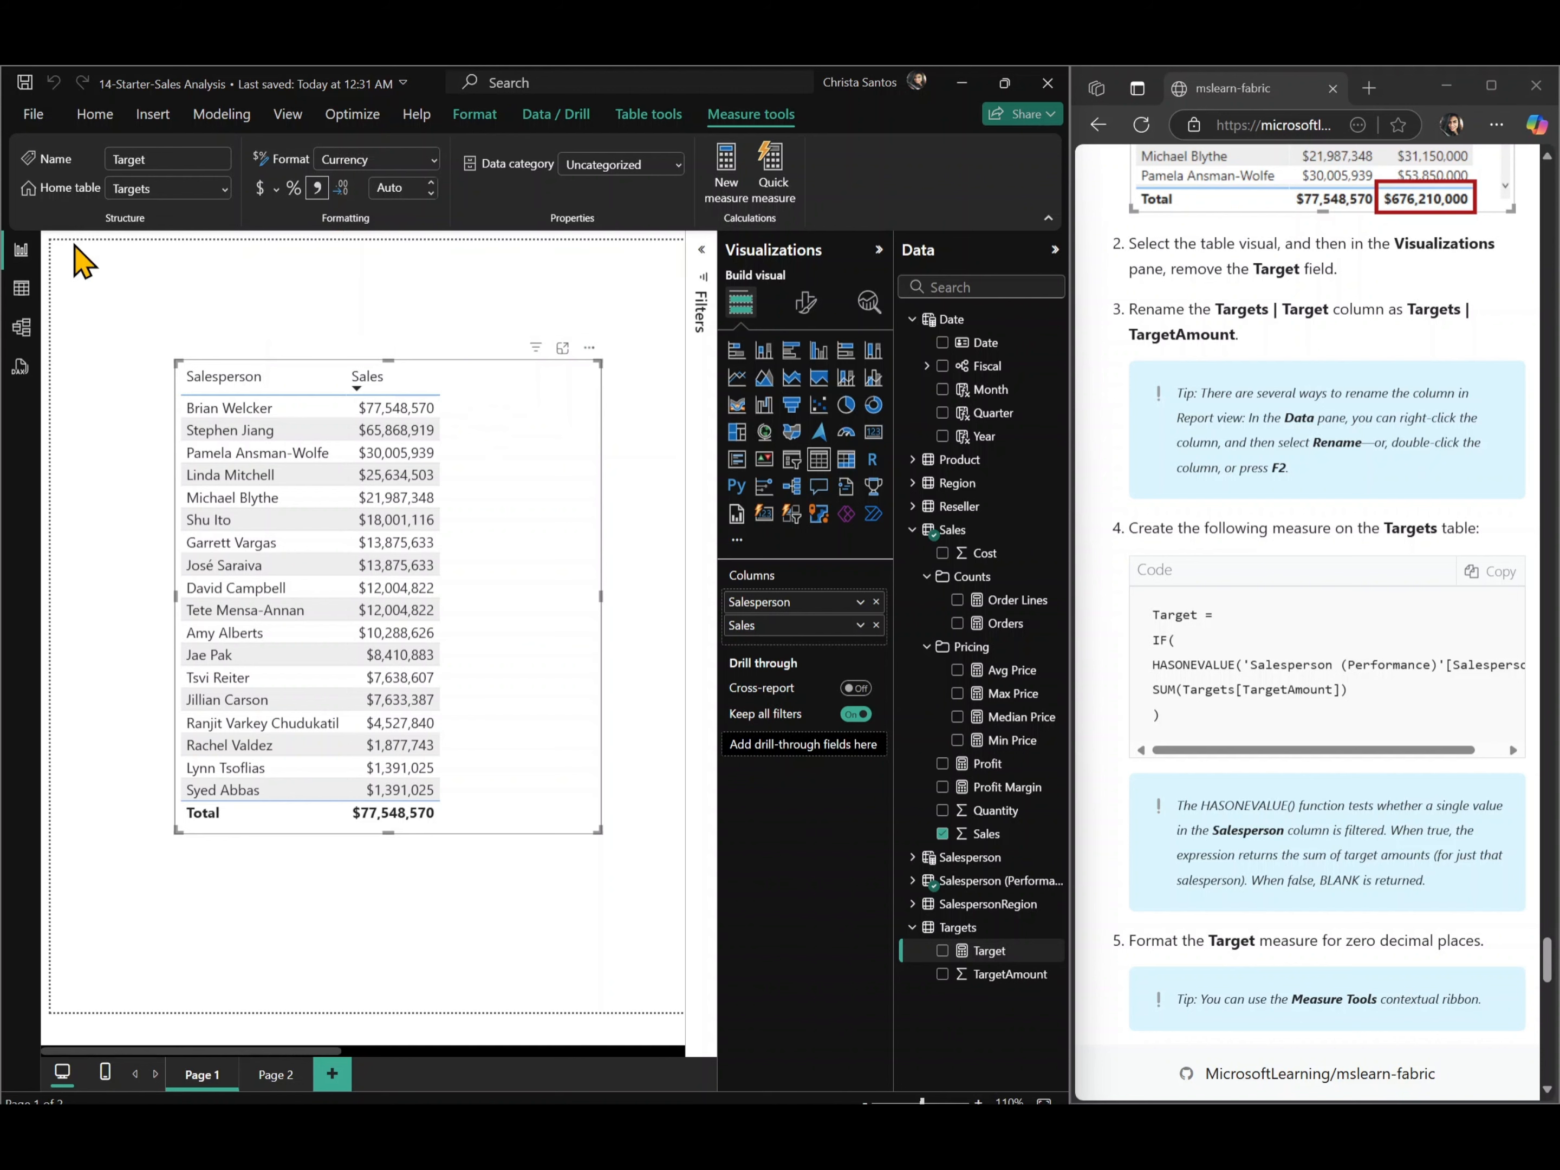
# - In Model view, format the Target measure with 0 decimal places and hide the TargetAmount column of the Targets table
pyautogui.scroll(-3, 1188, 829)
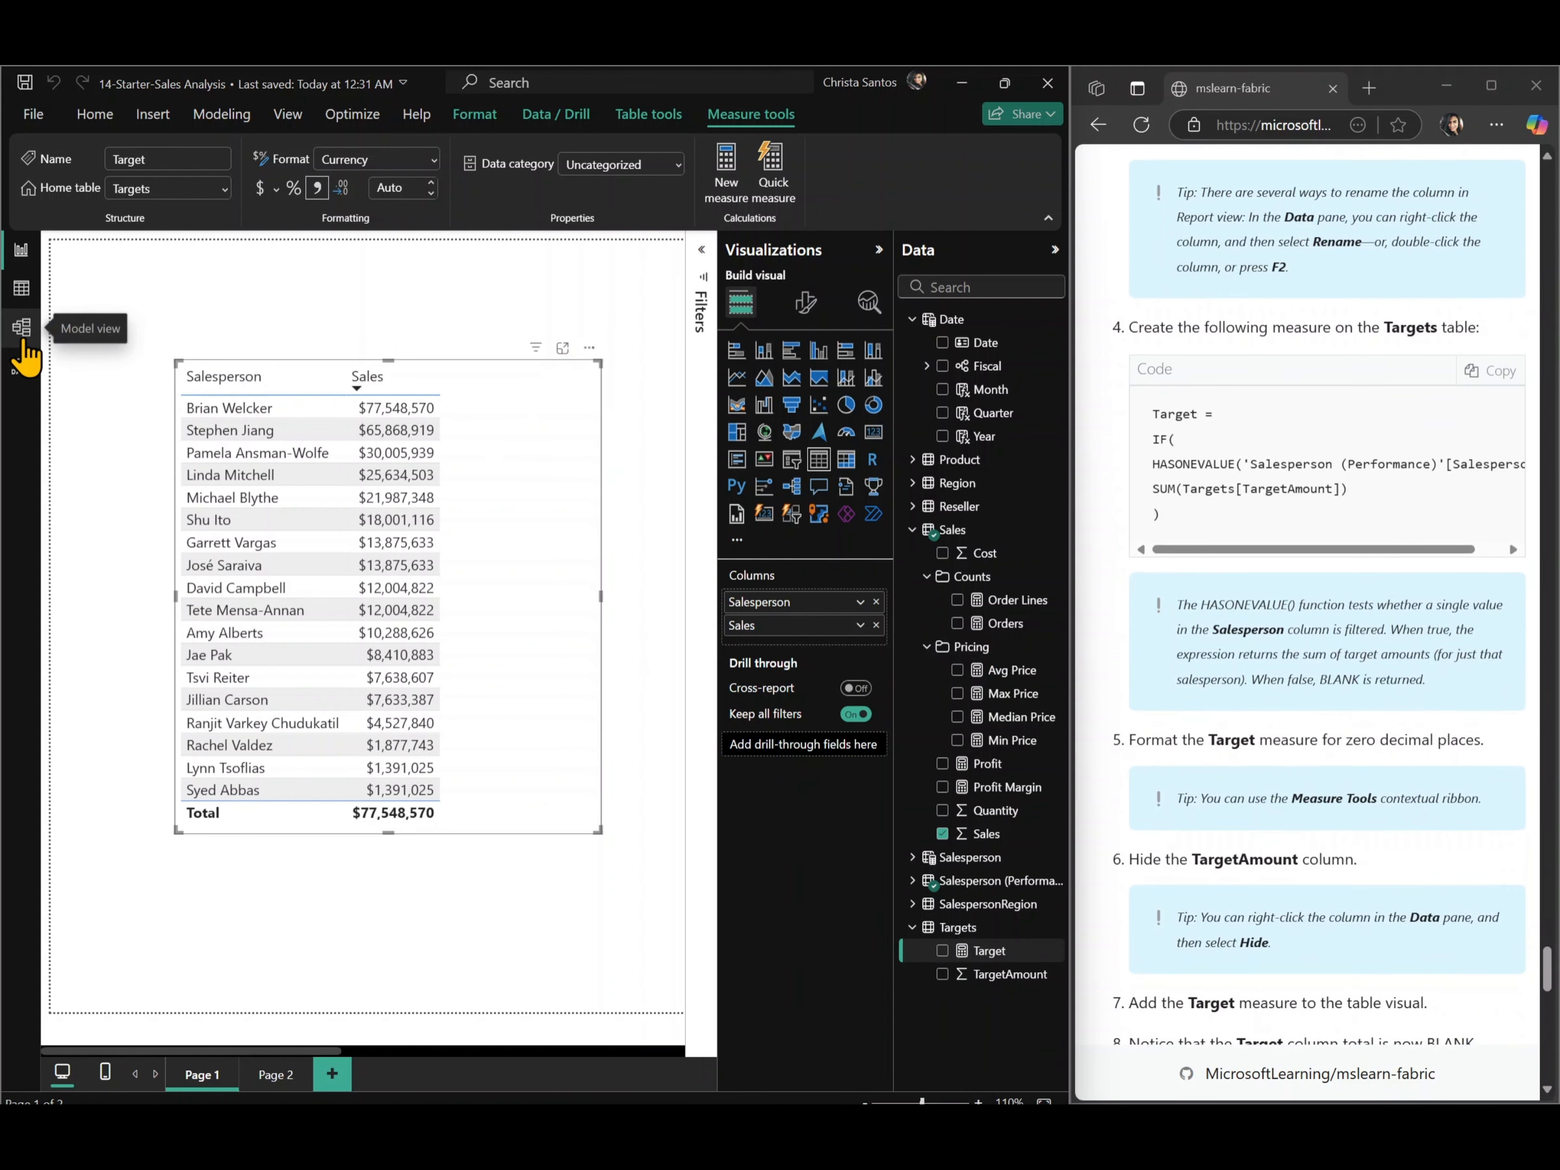
pyautogui.click(476, 115)
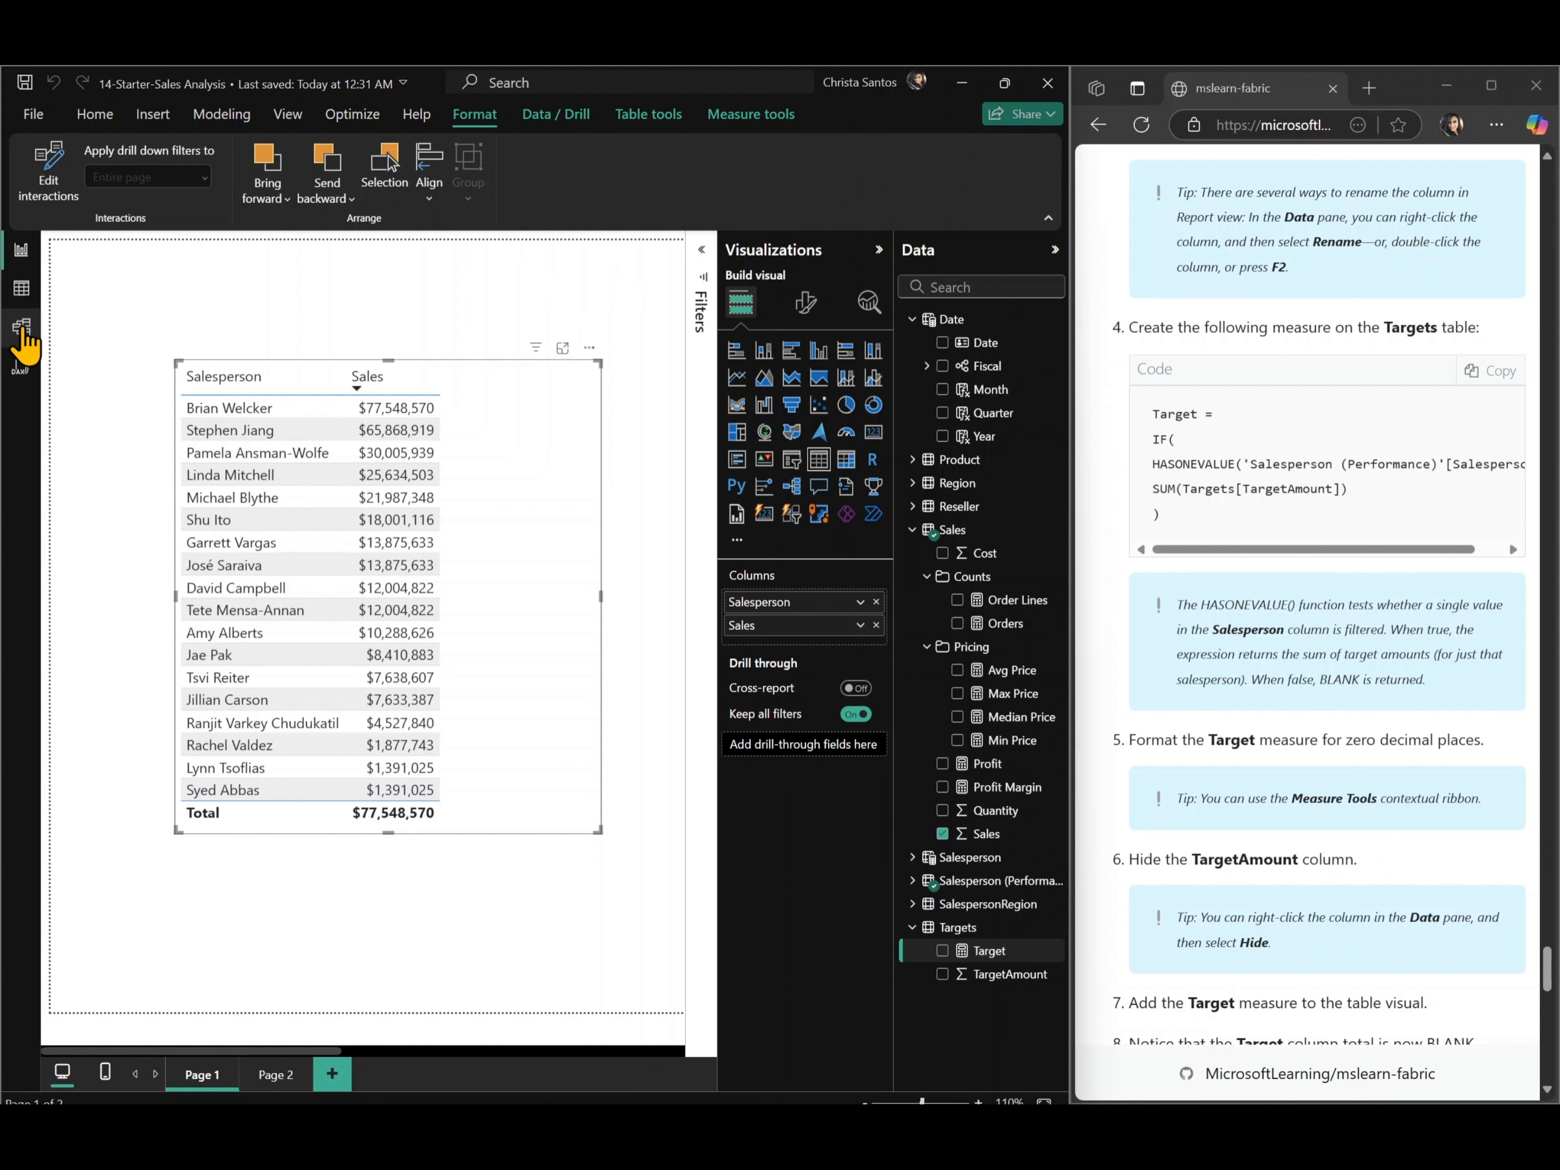
pyautogui.click(23, 330)
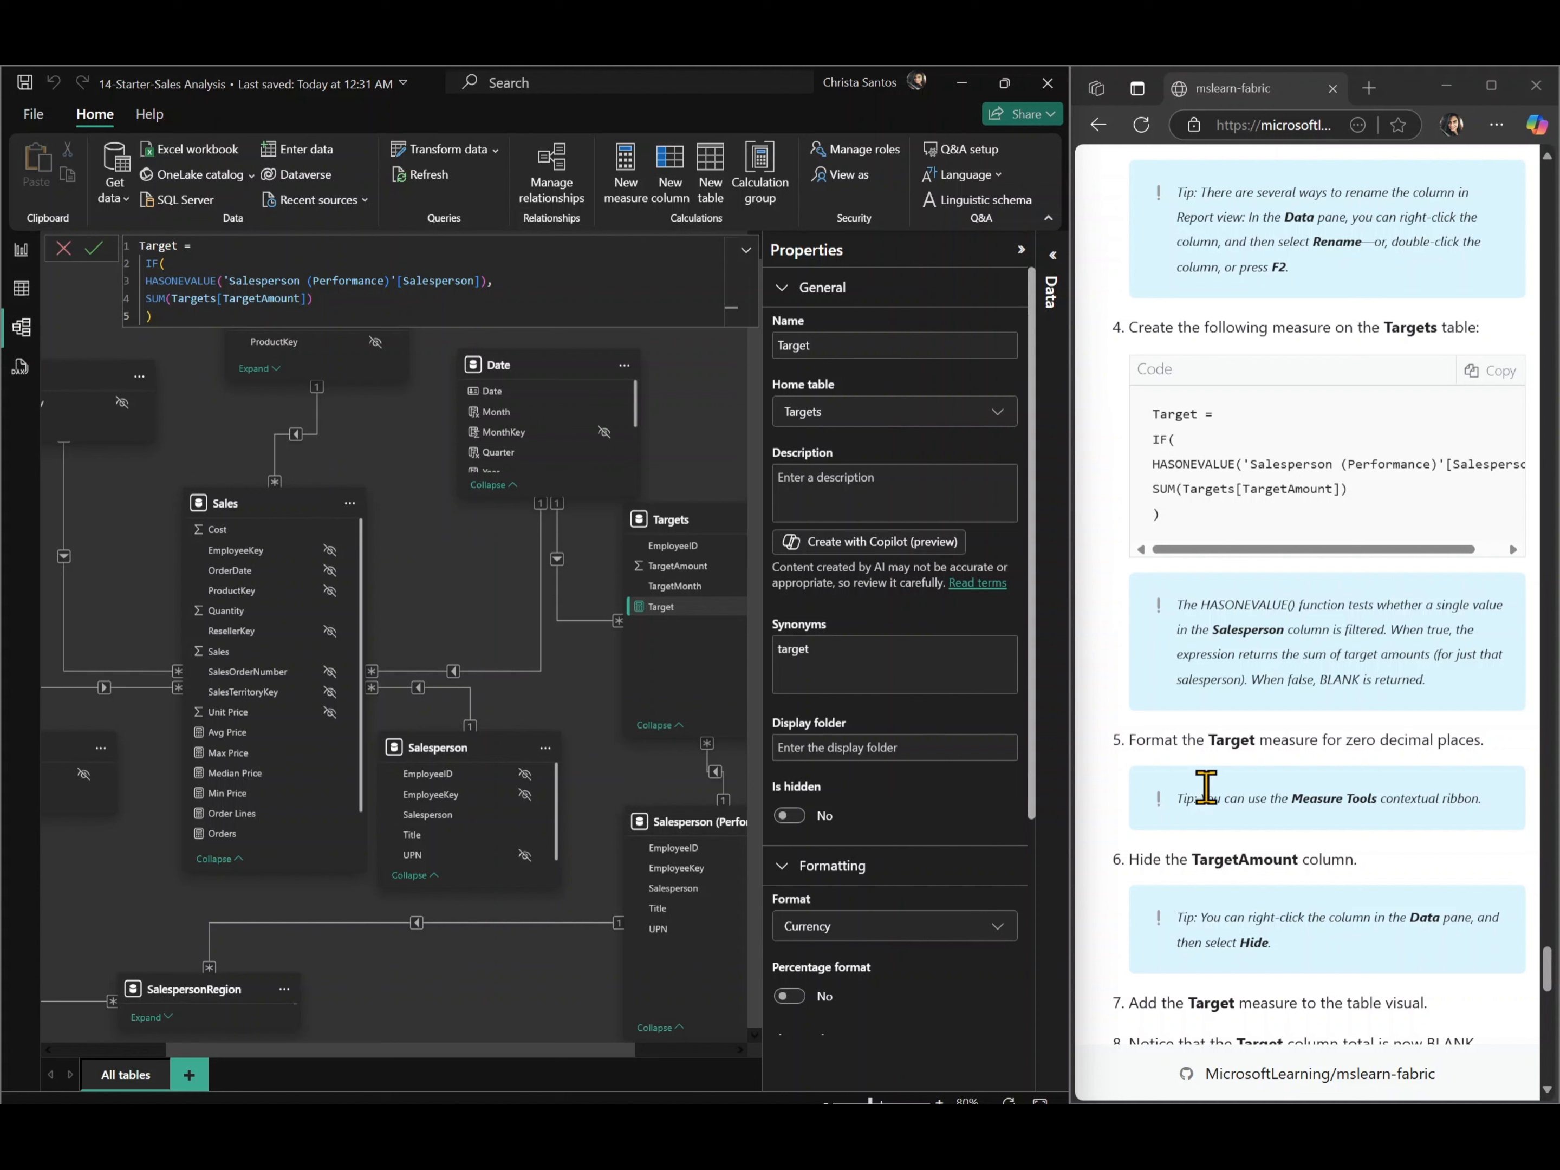
pyautogui.scroll(-1, 1219, 781)
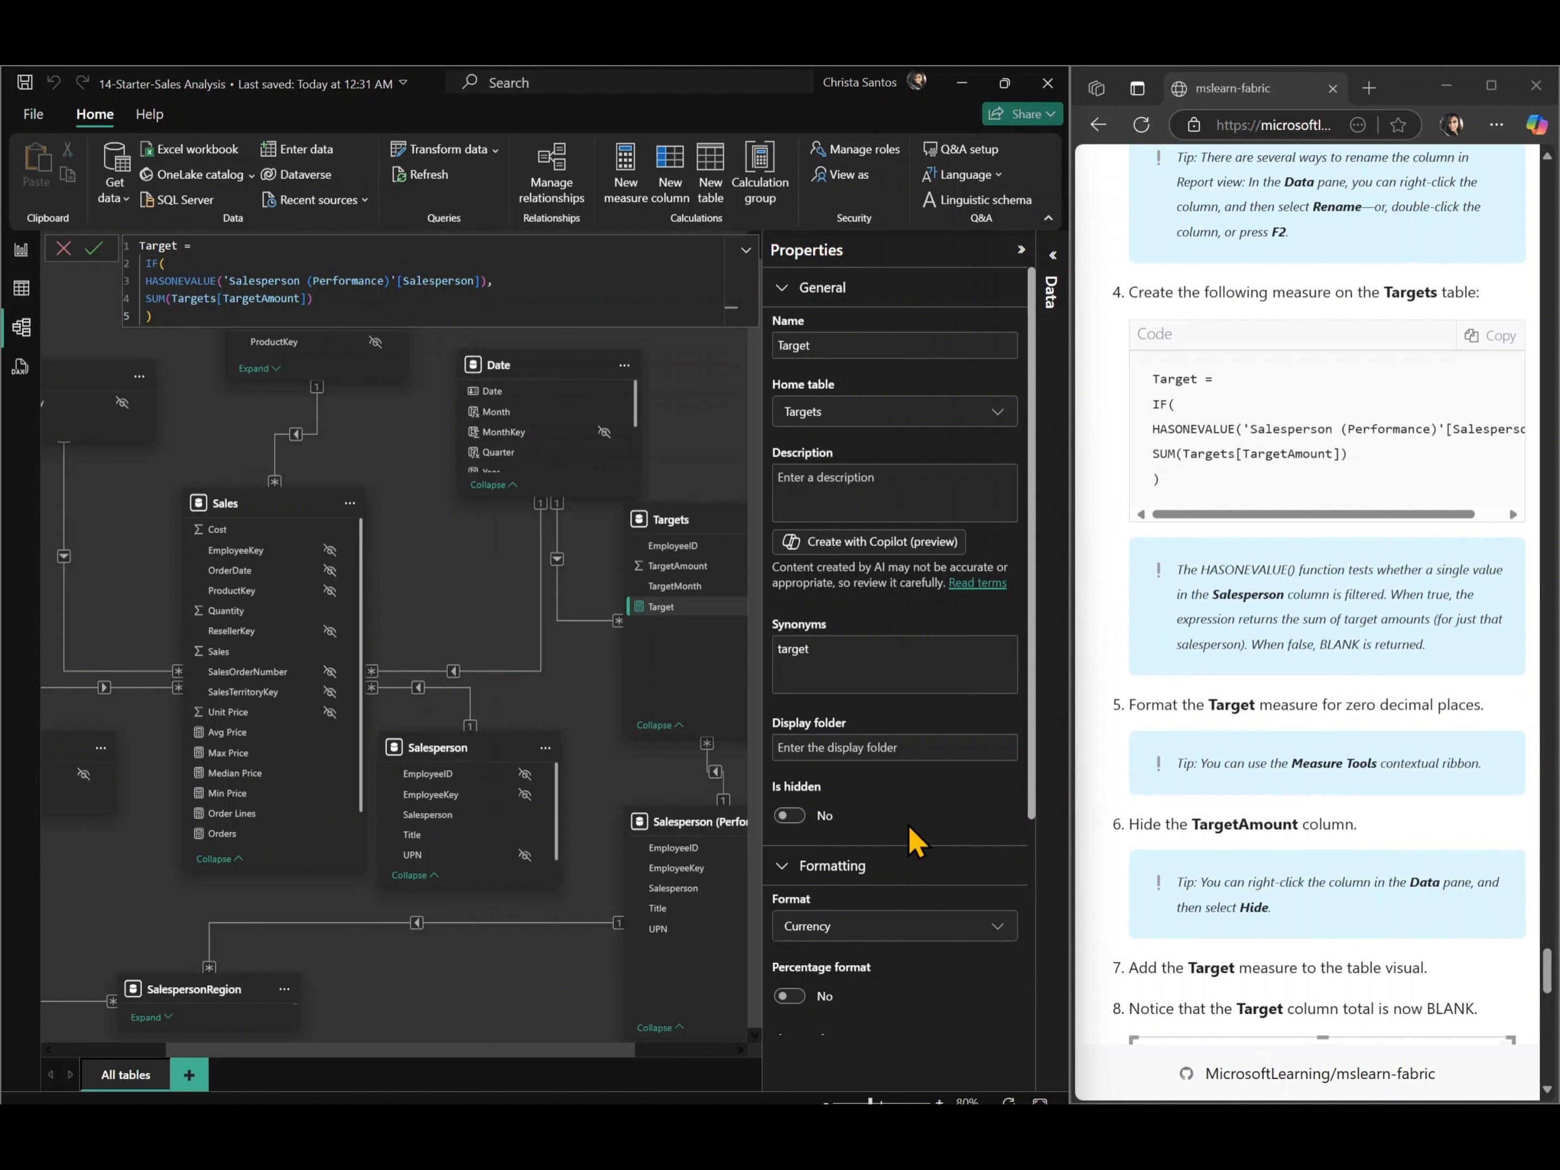
pyautogui.scroll(-4, 916, 839)
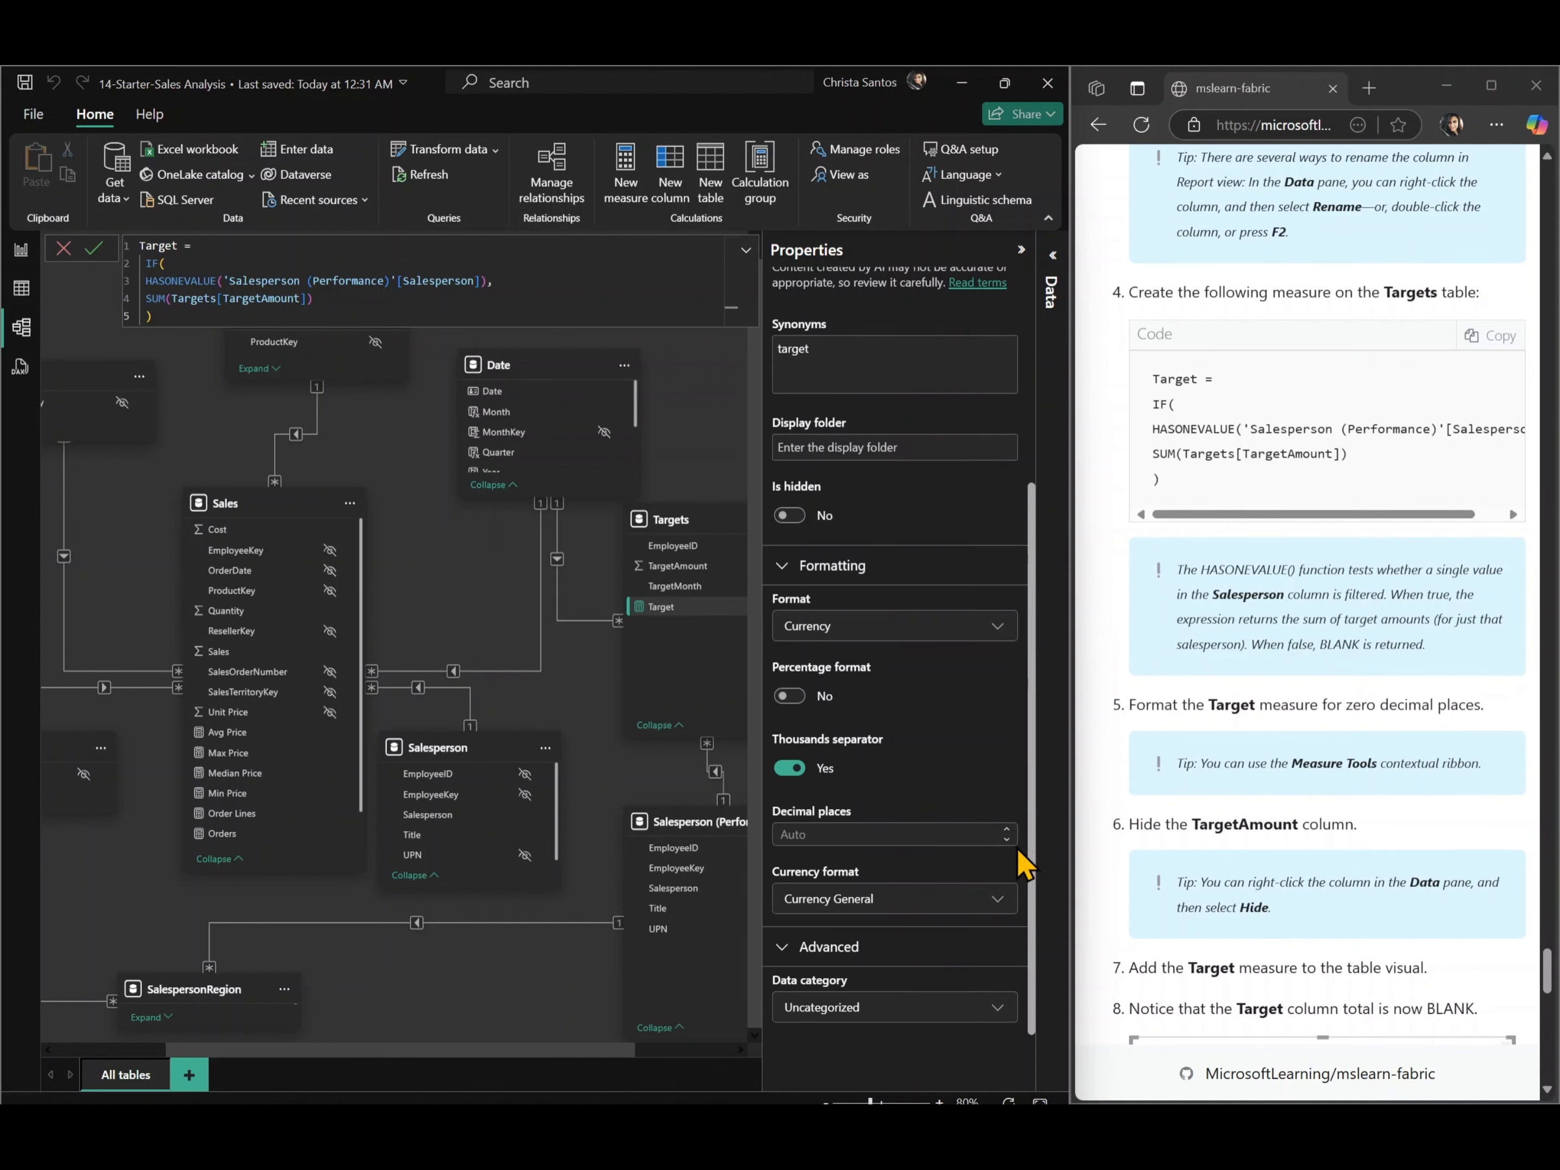
pyautogui.click(949, 836)
pyautogui.write('0')
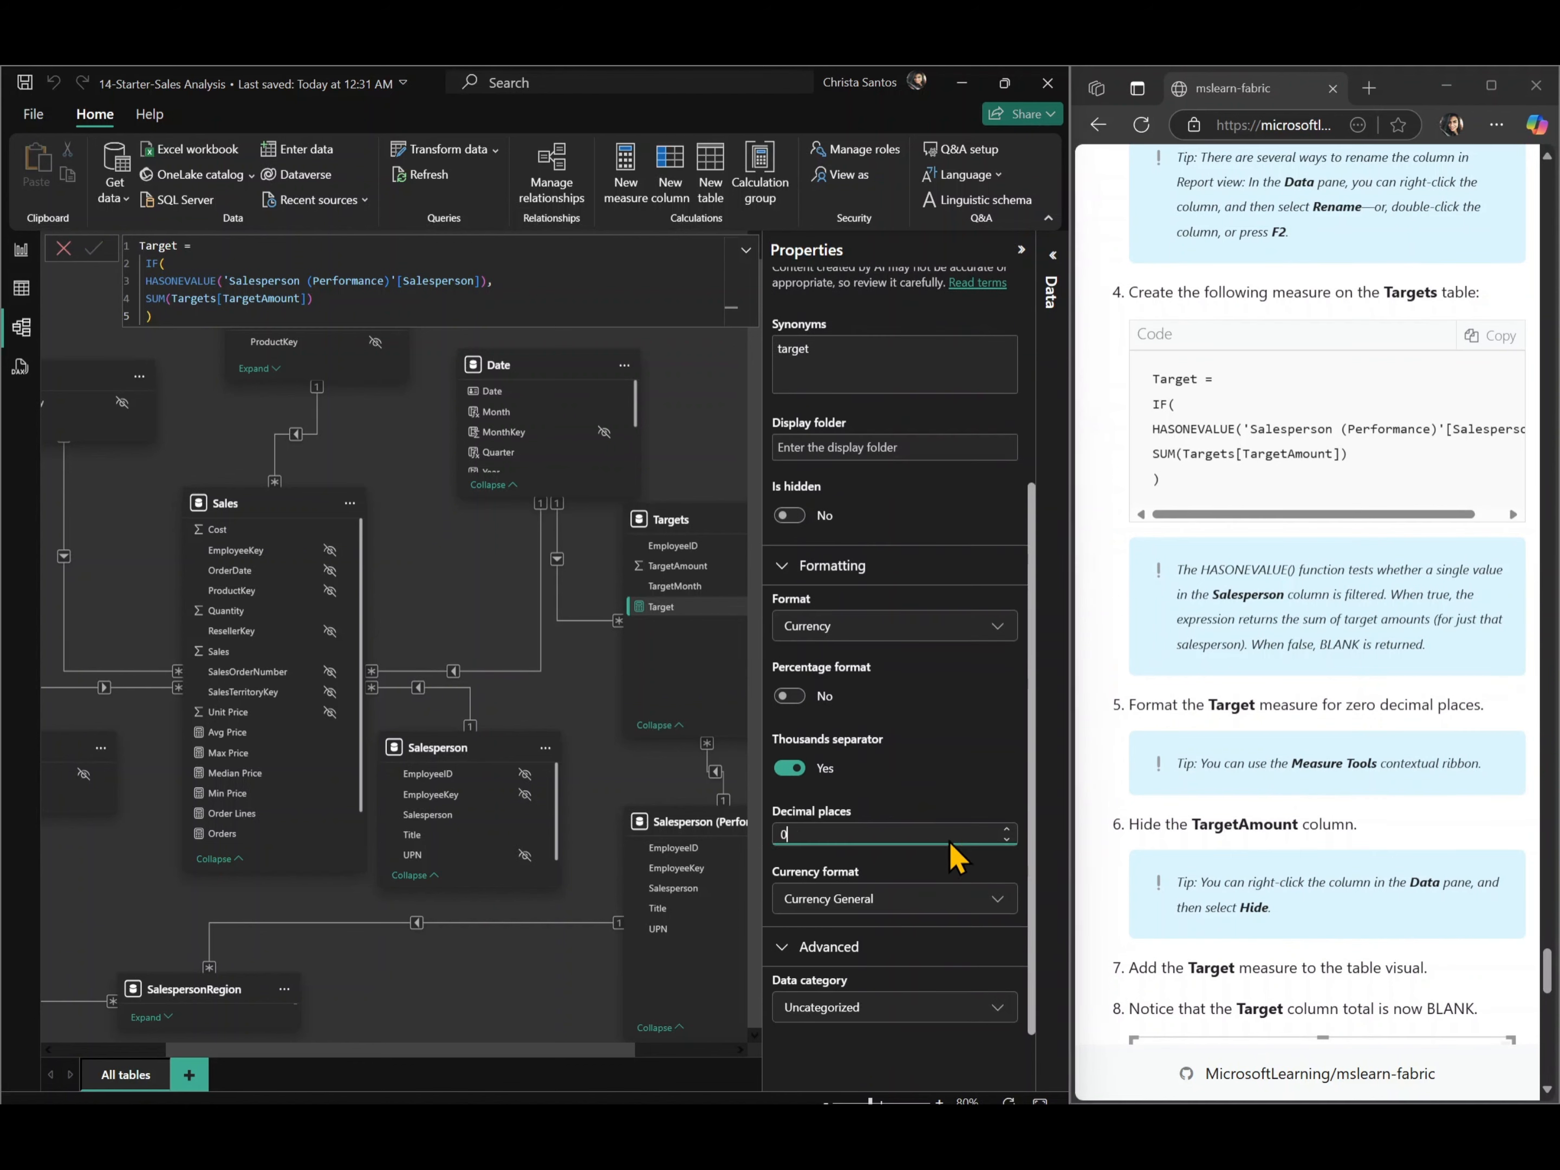
pyautogui.press('Return')
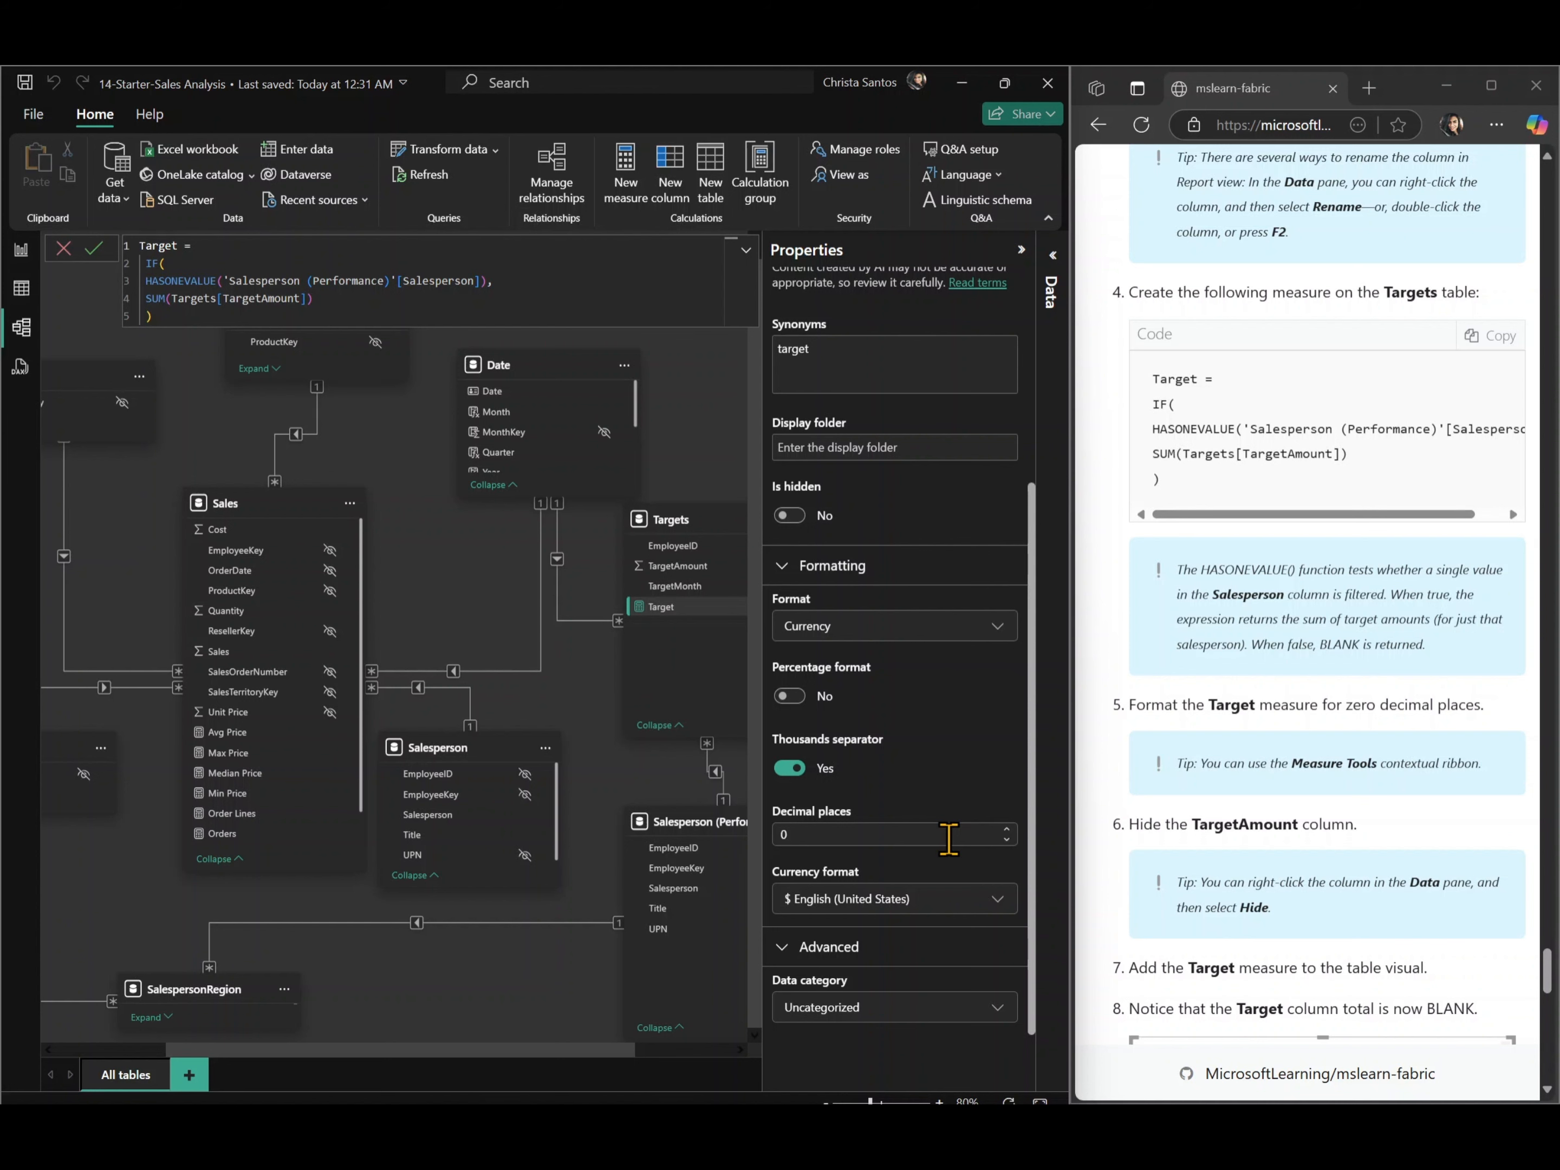
pyautogui.hscroll(3, 697, 670)
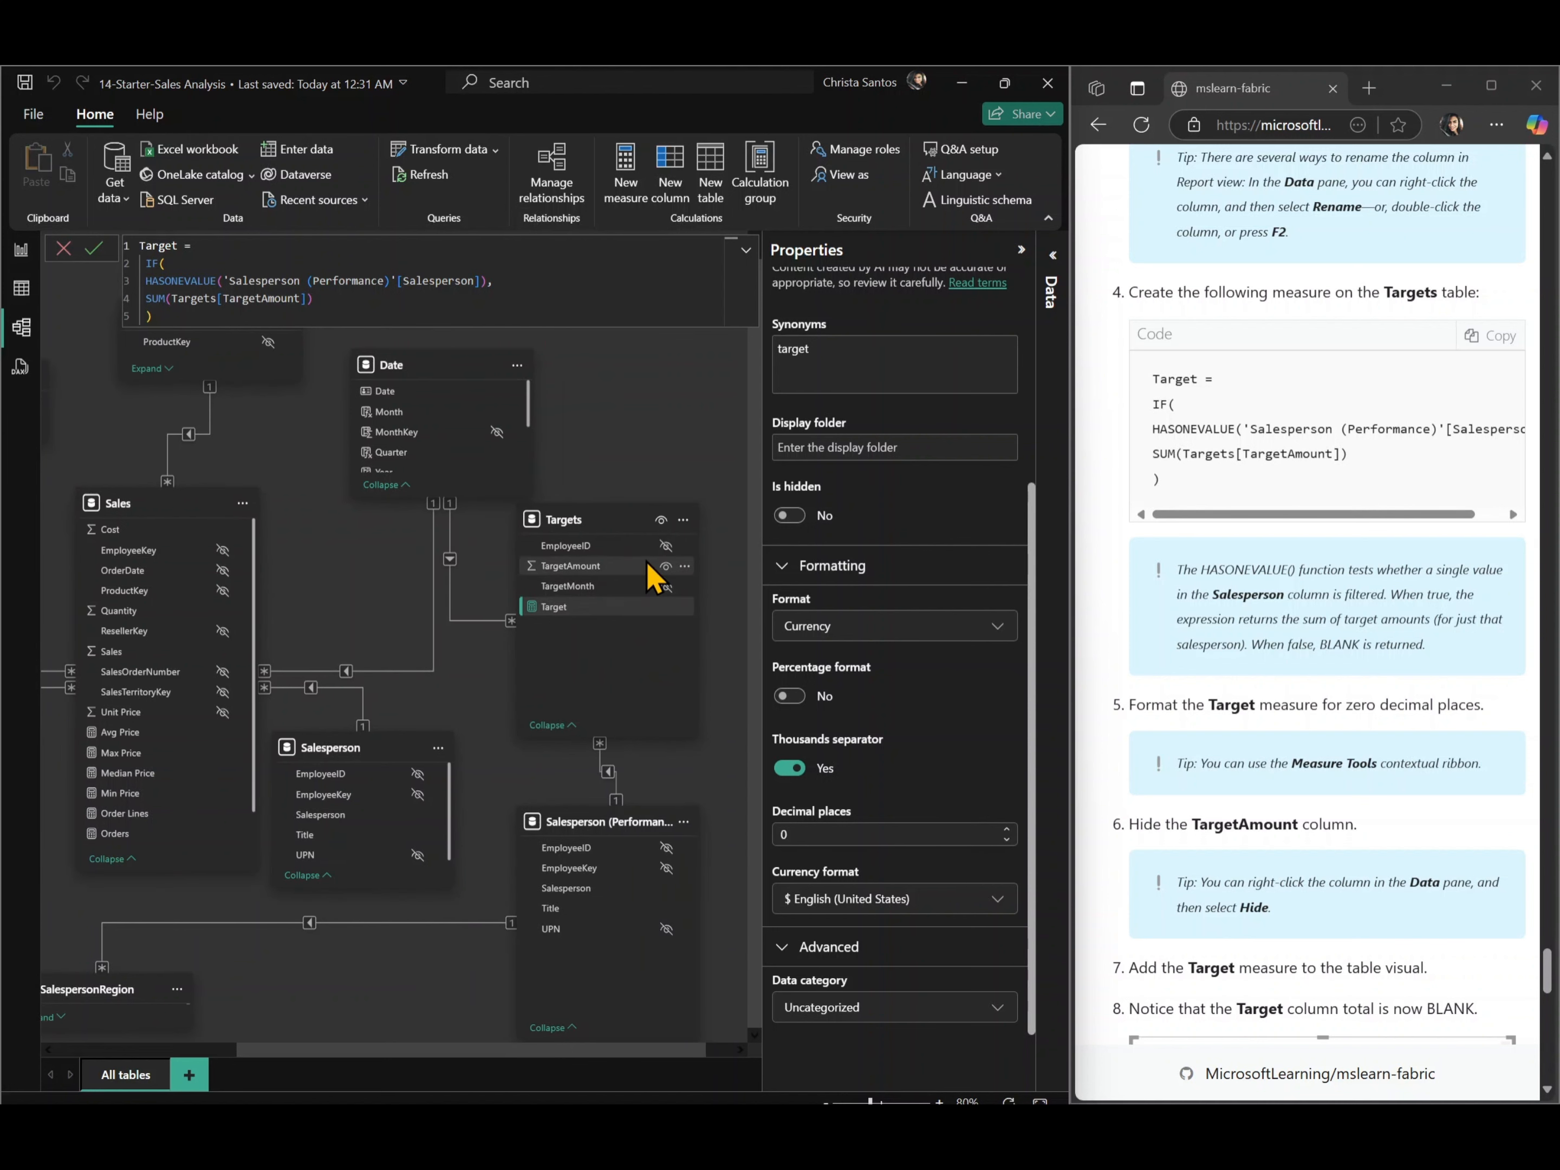
pyautogui.click(664, 569)
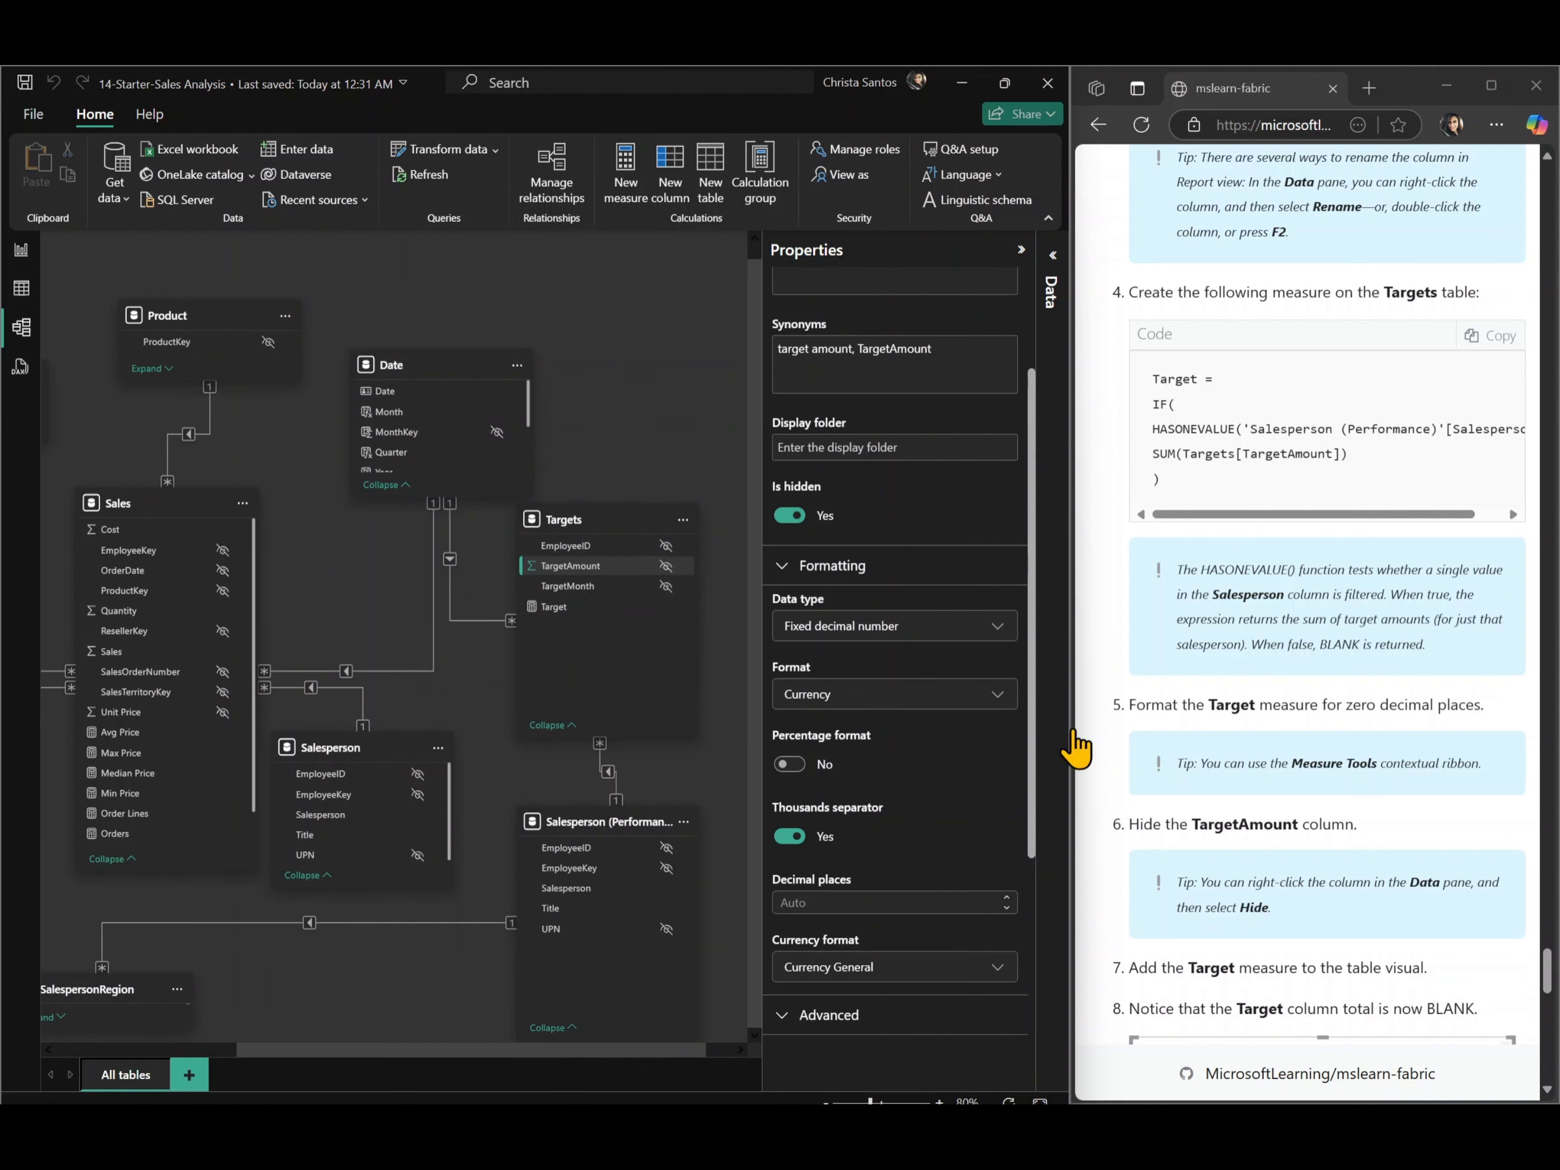
# - In Report view, add the Target measure to the Page 1 table and compare its total with the lab's HASONEVALUE explanation
pyautogui.scroll(-6, 1178, 832)
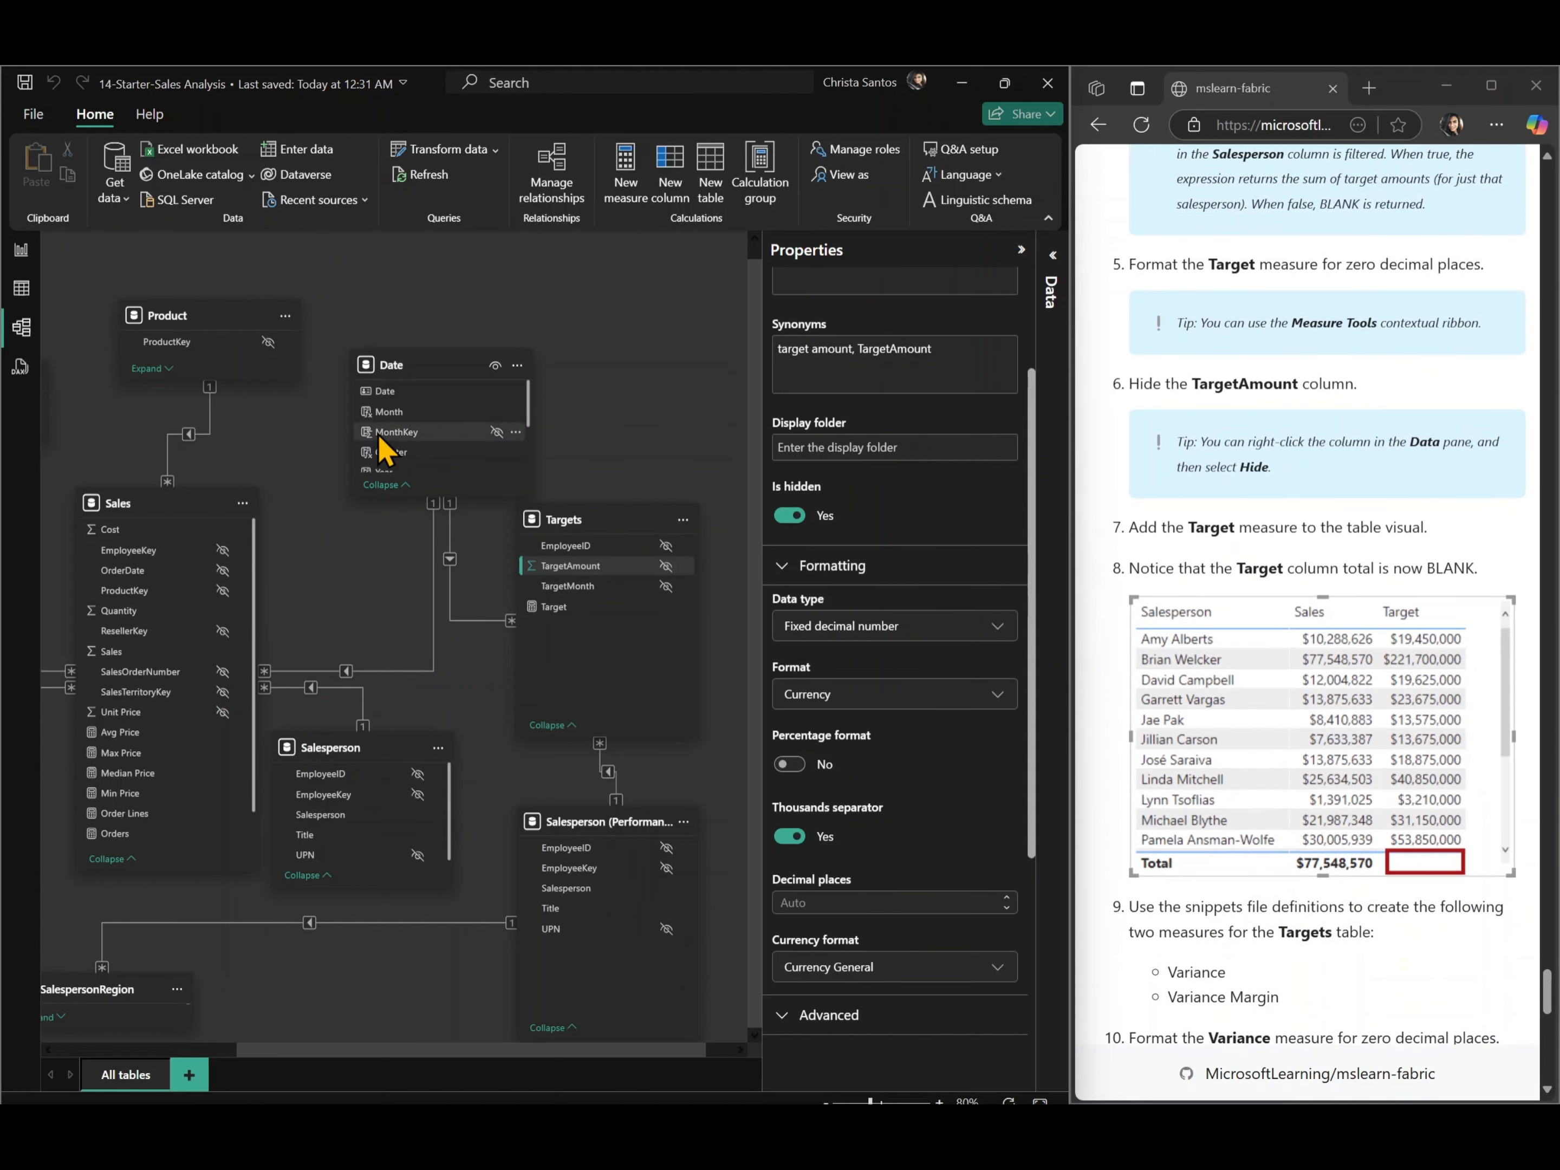
pyautogui.click(21, 252)
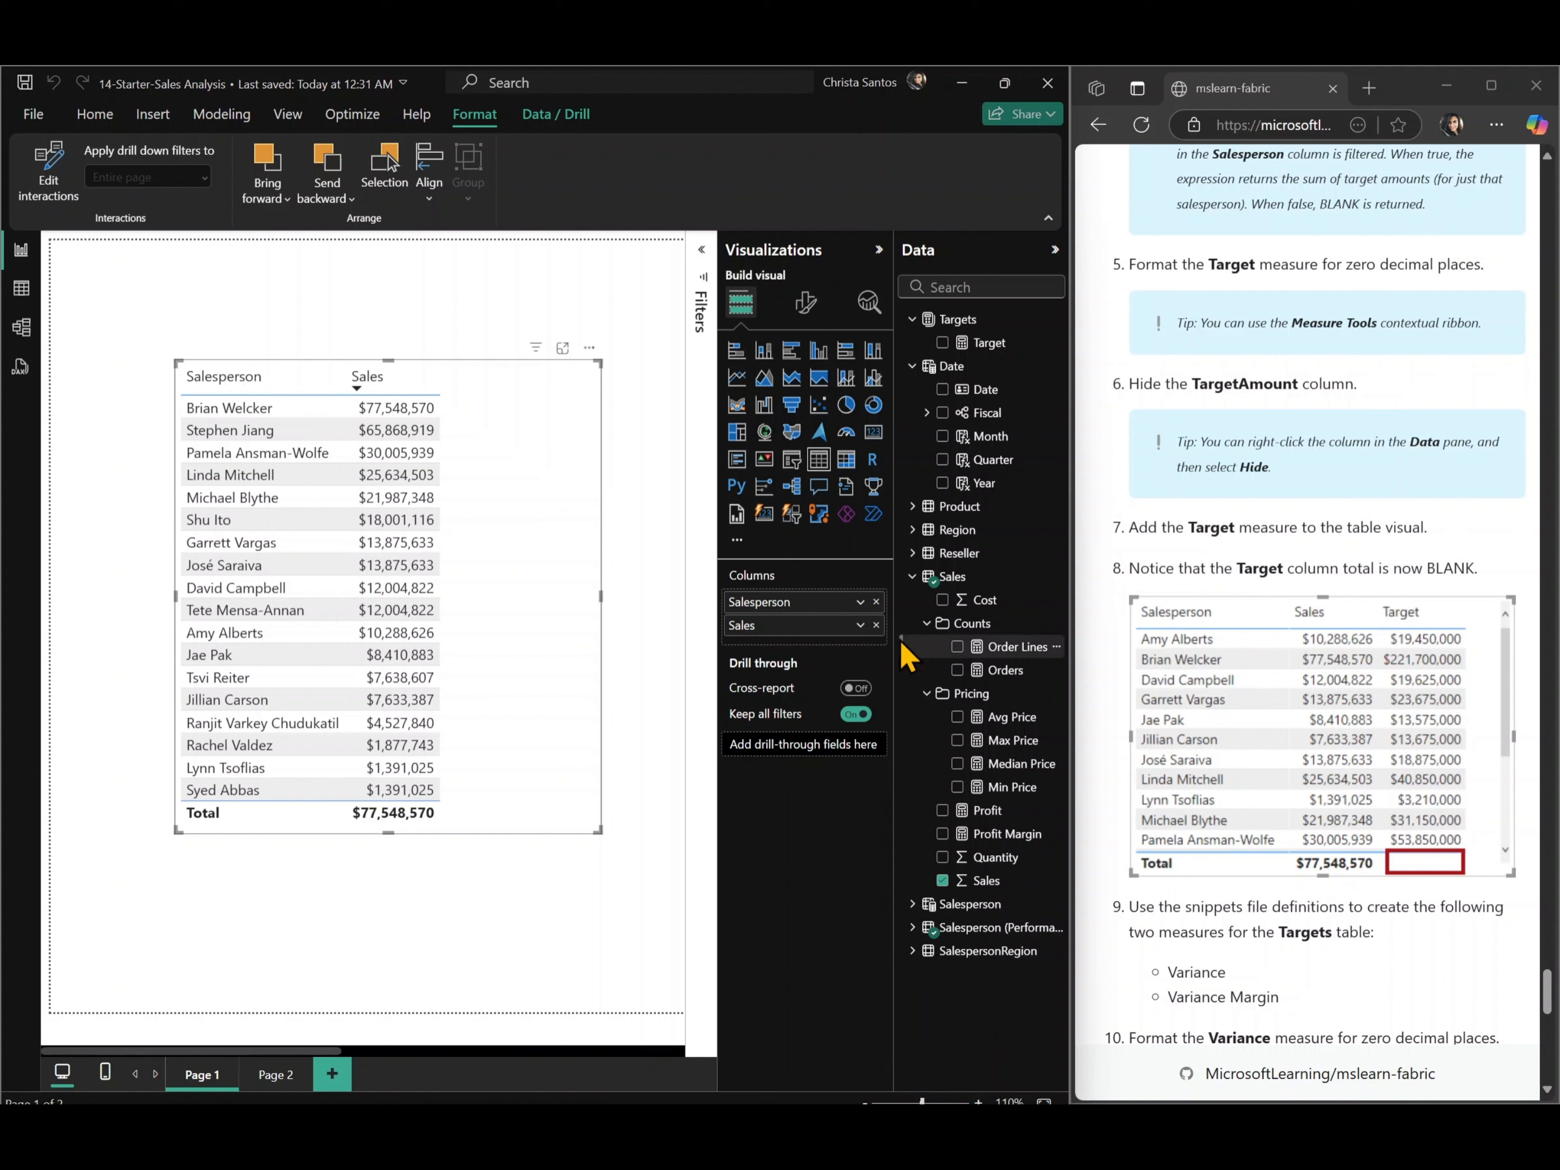
pyautogui.click(942, 343)
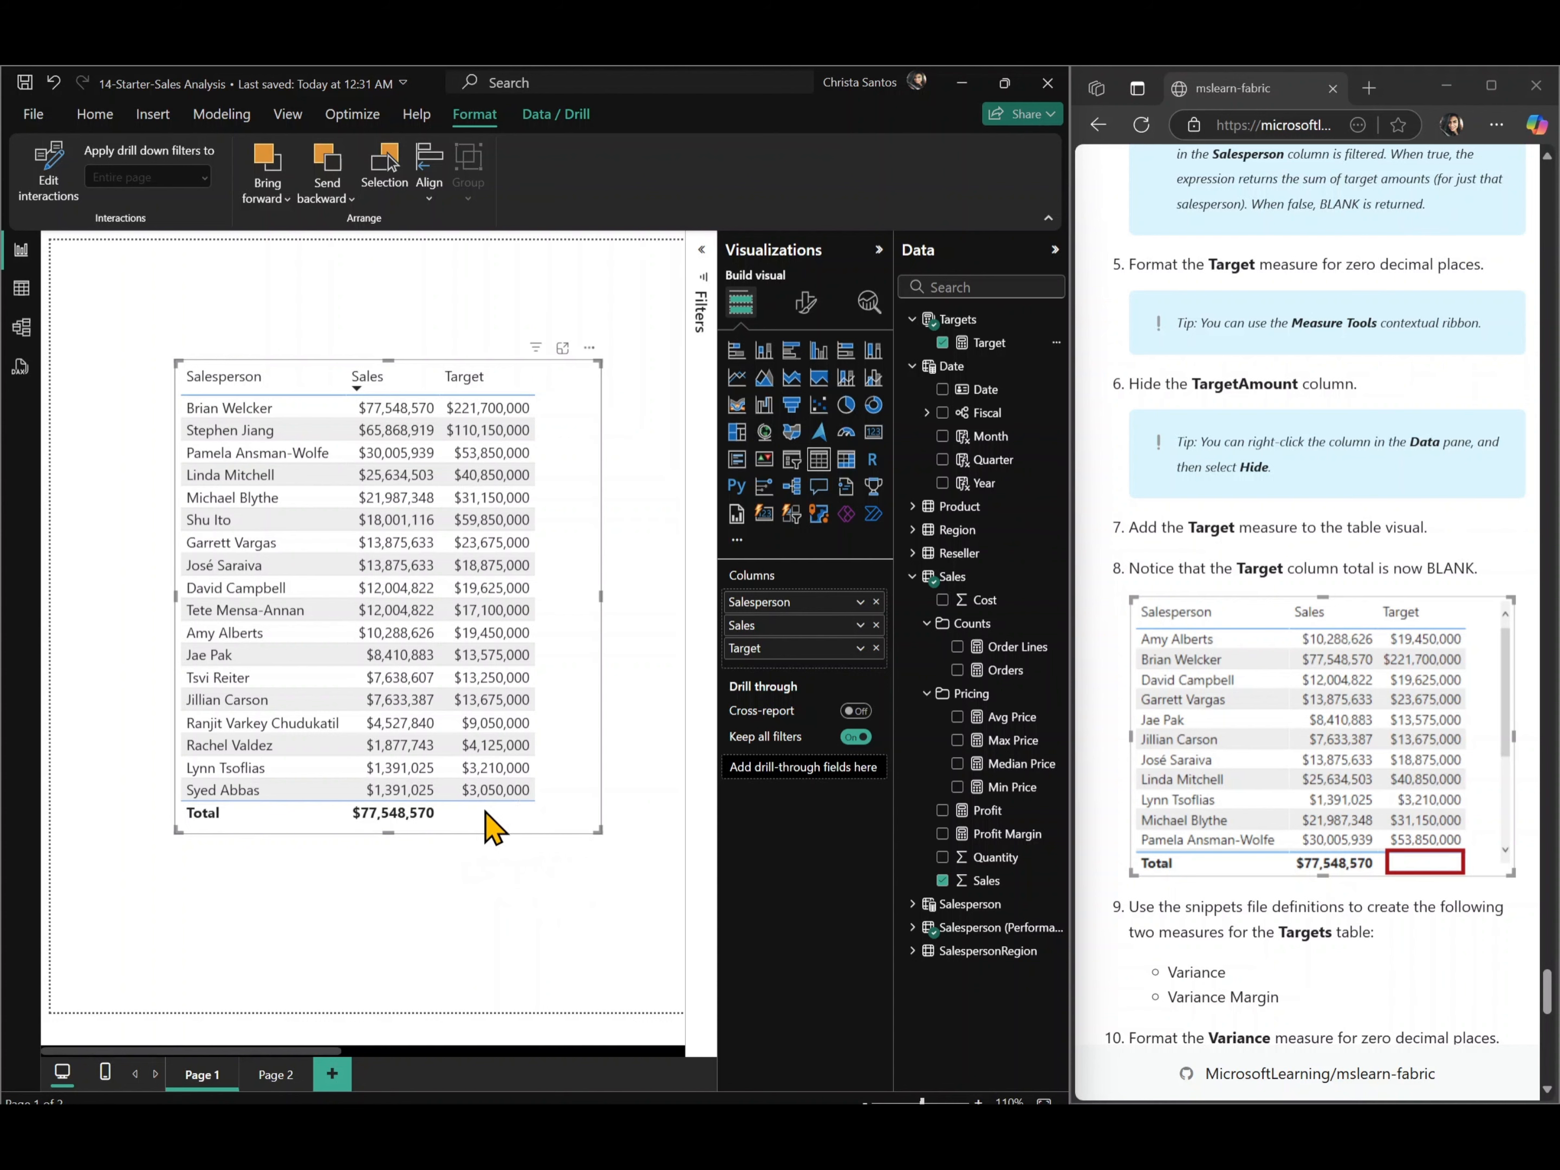
pyautogui.scroll(6, 1316, 663)
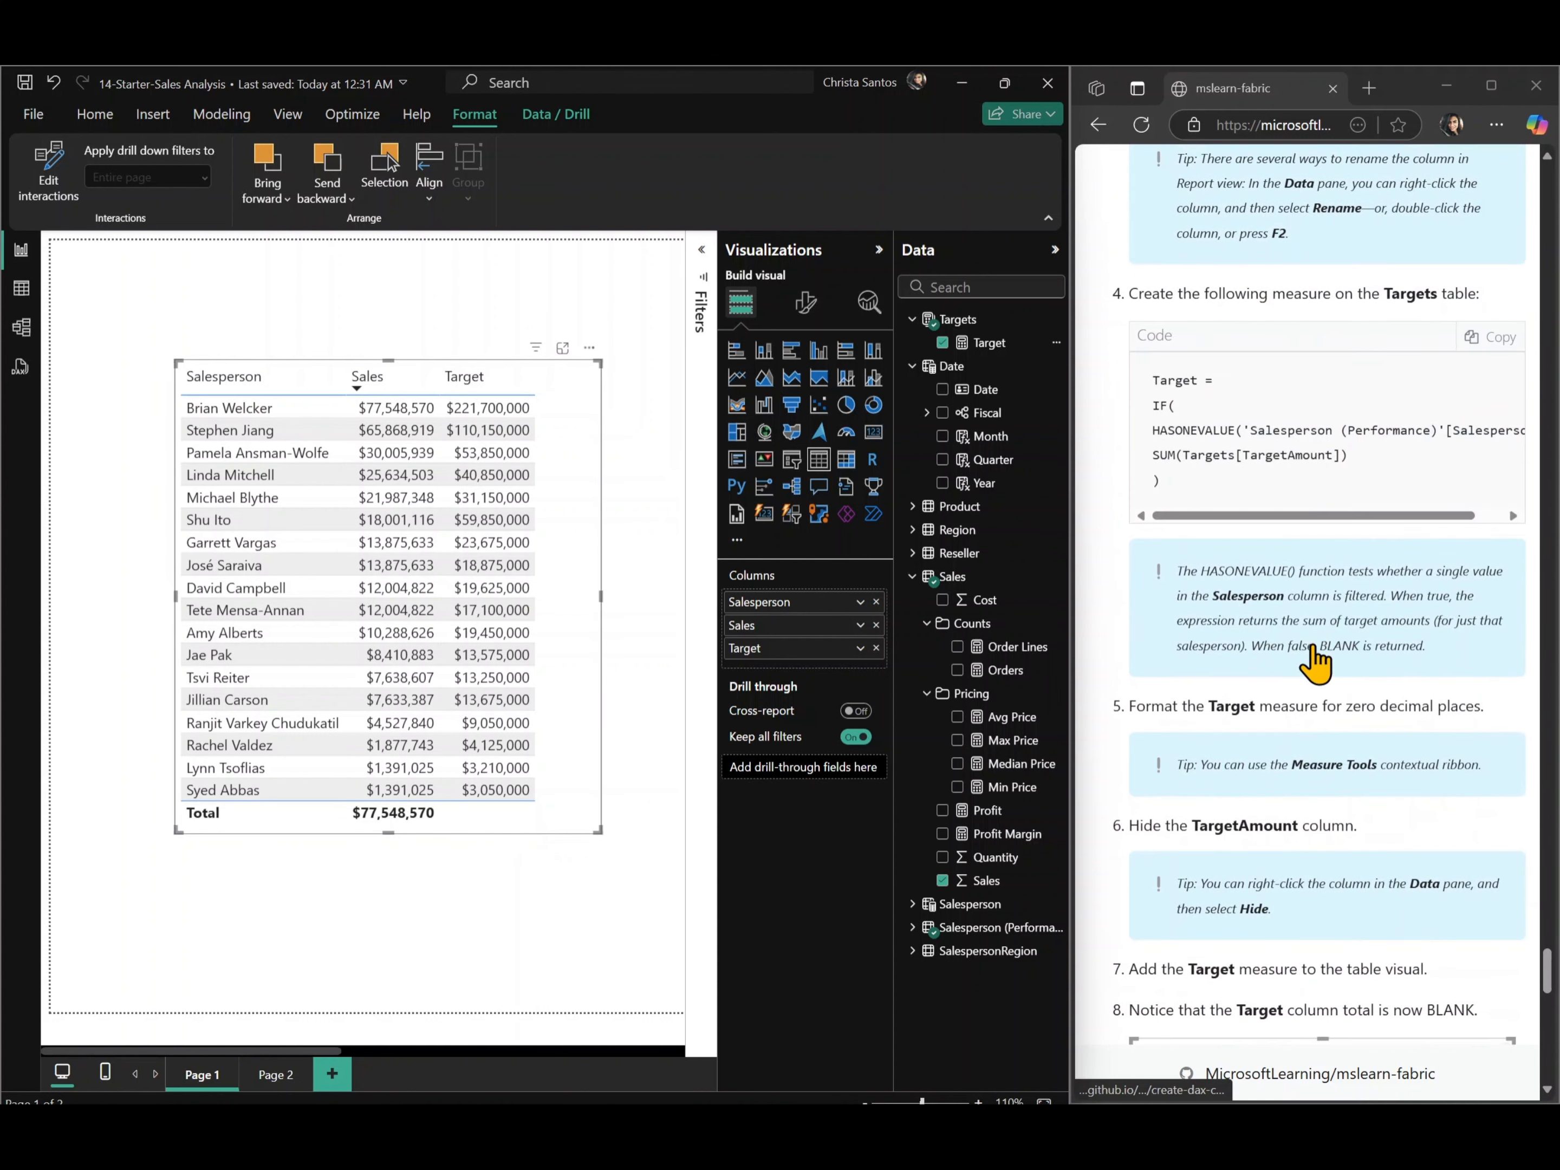
pyautogui.hscroll(1, 1331, 441)
pyautogui.hscroll(-1, 1331, 440)
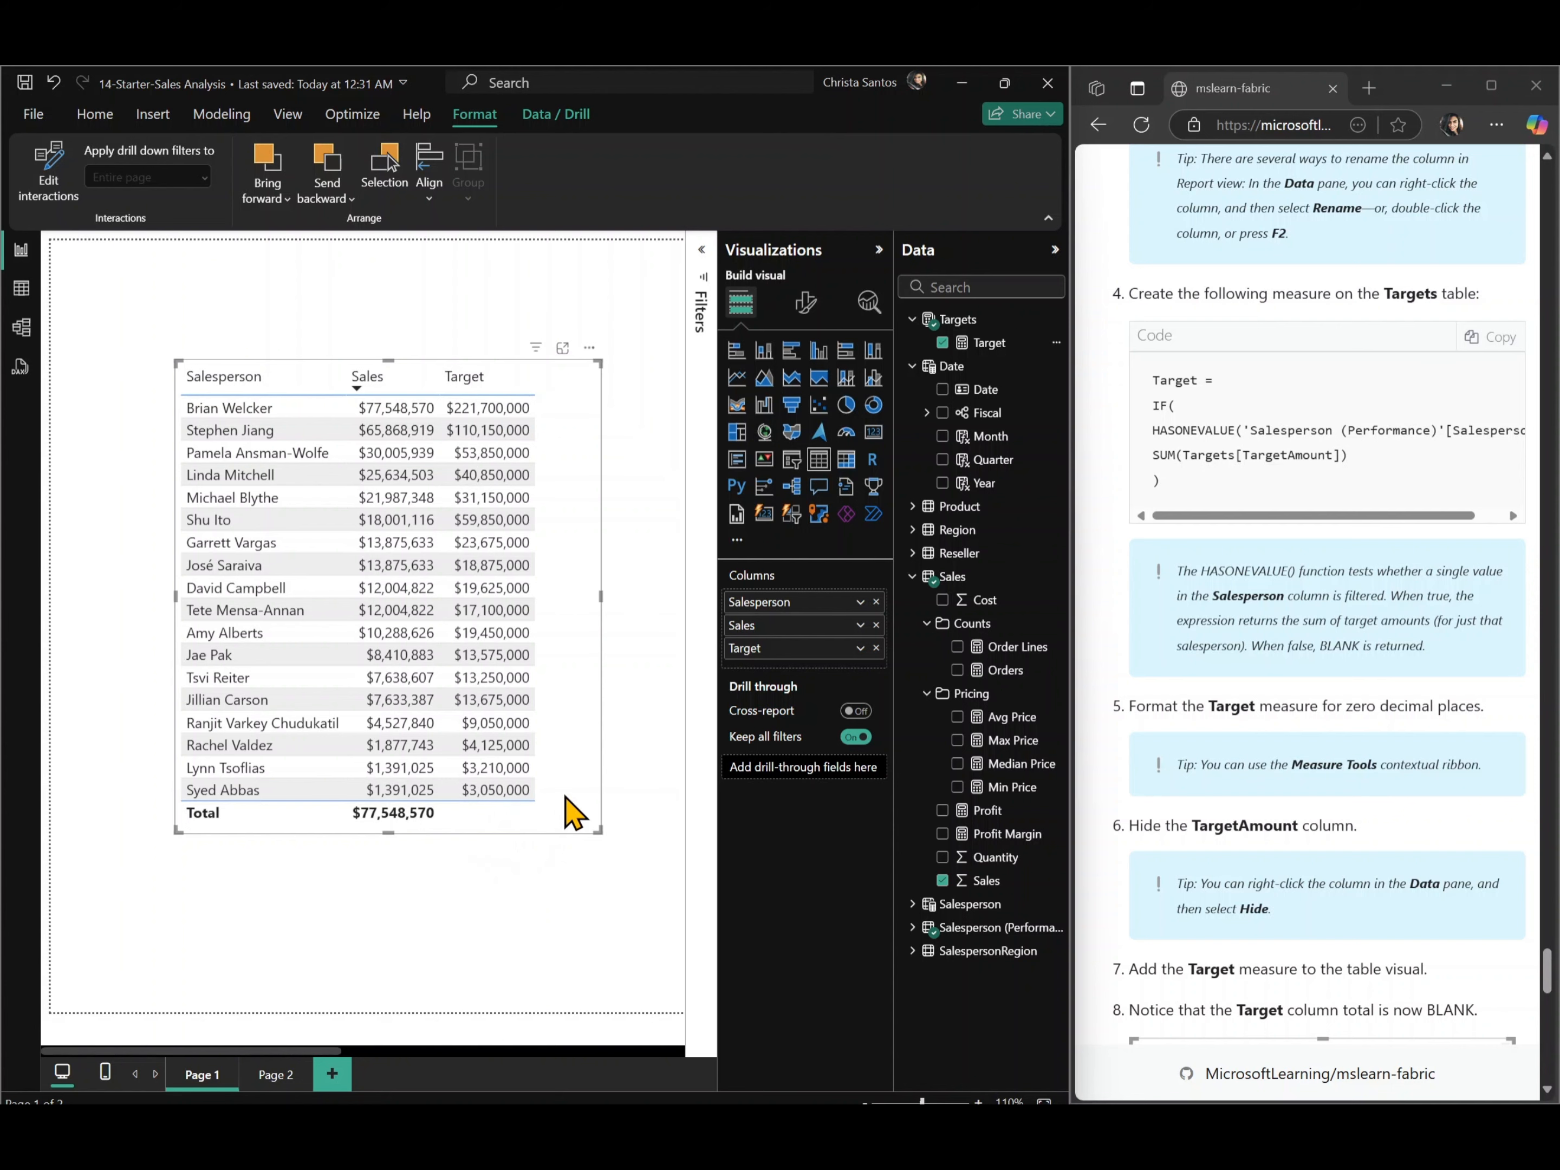
# - Switch to 14-Snippets.txt in Notepad, copy the Variance and Variance Margin measure definitions, and return to the report
pyautogui.scroll(-6, 1161, 802)
pyautogui.scroll(-5, 1161, 802)
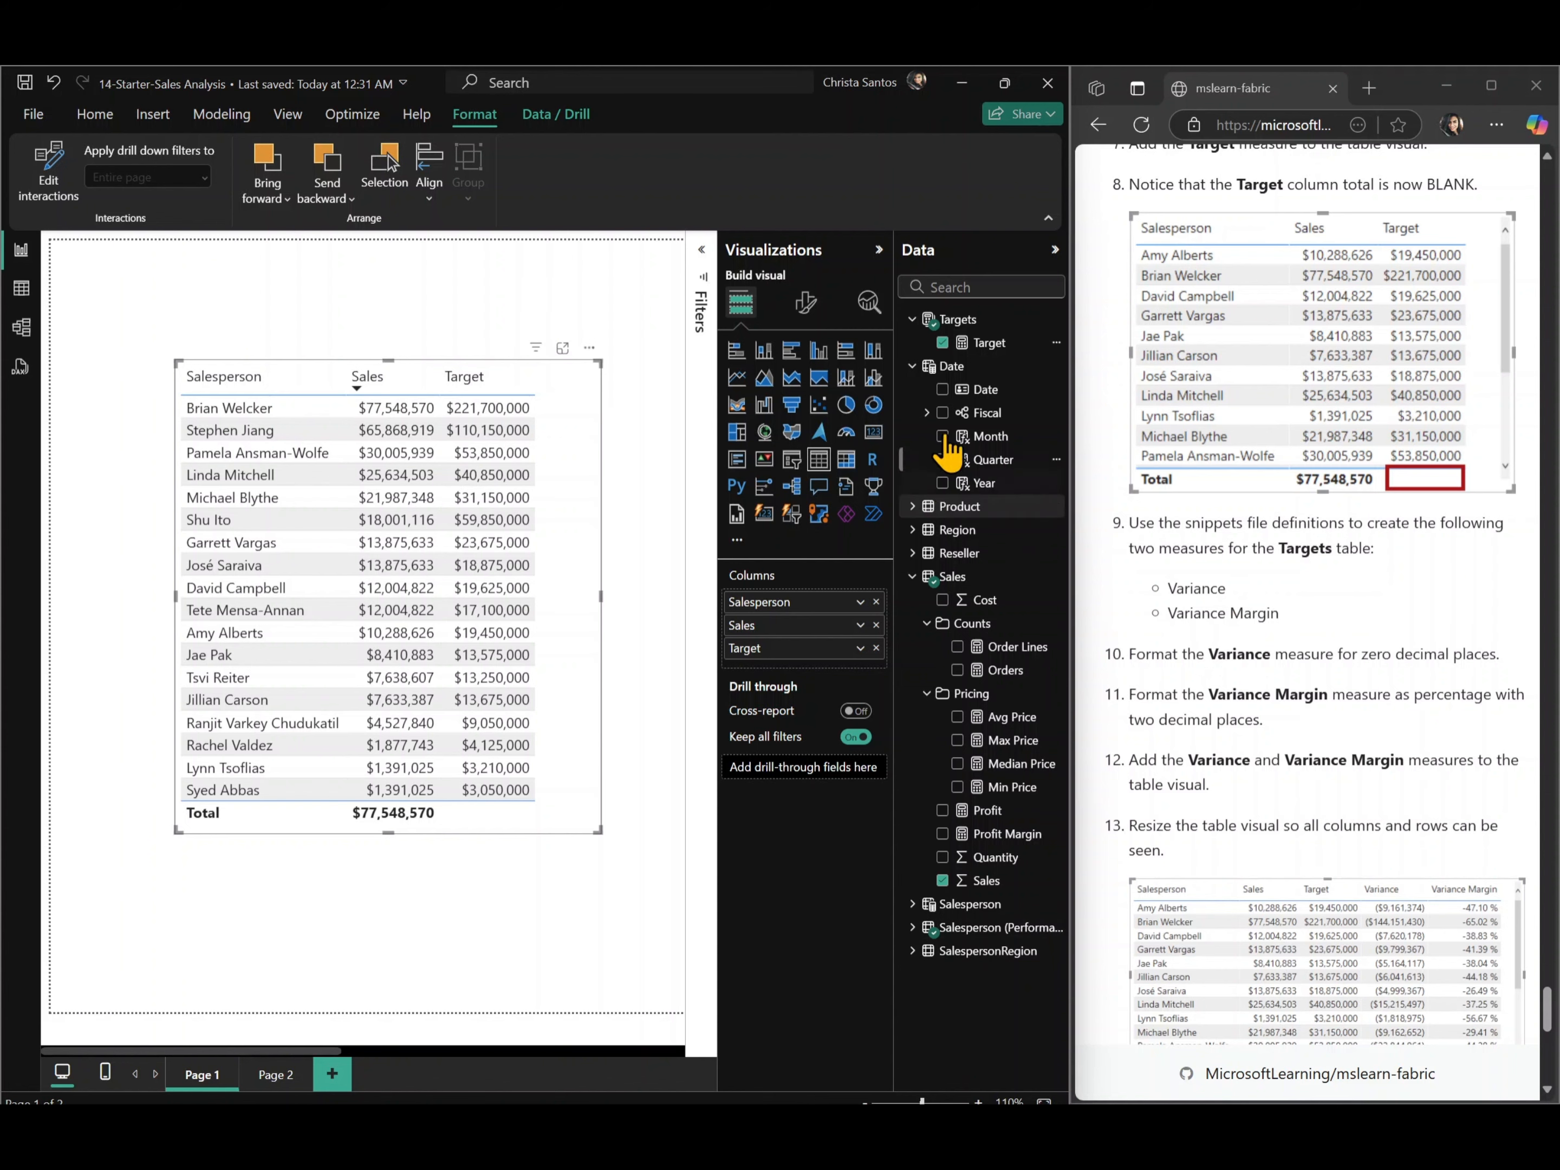
pyautogui.moveTo(681, 1098)
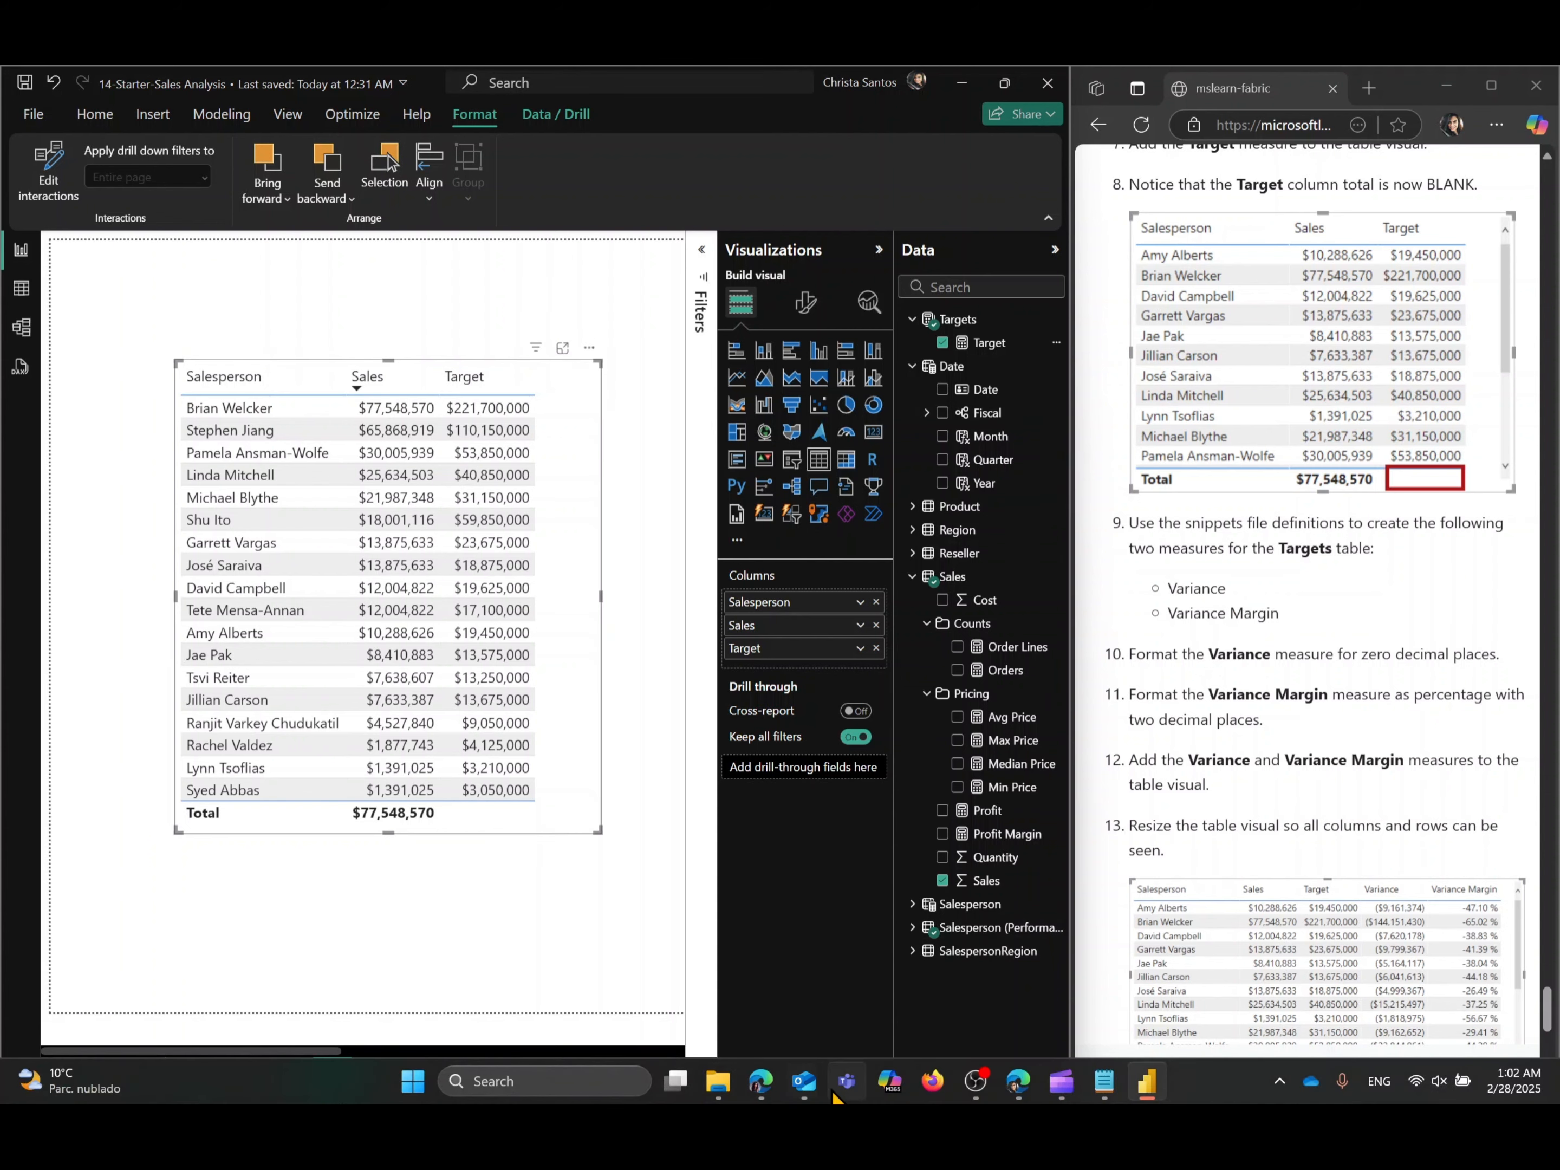
pyautogui.click(1104, 1081)
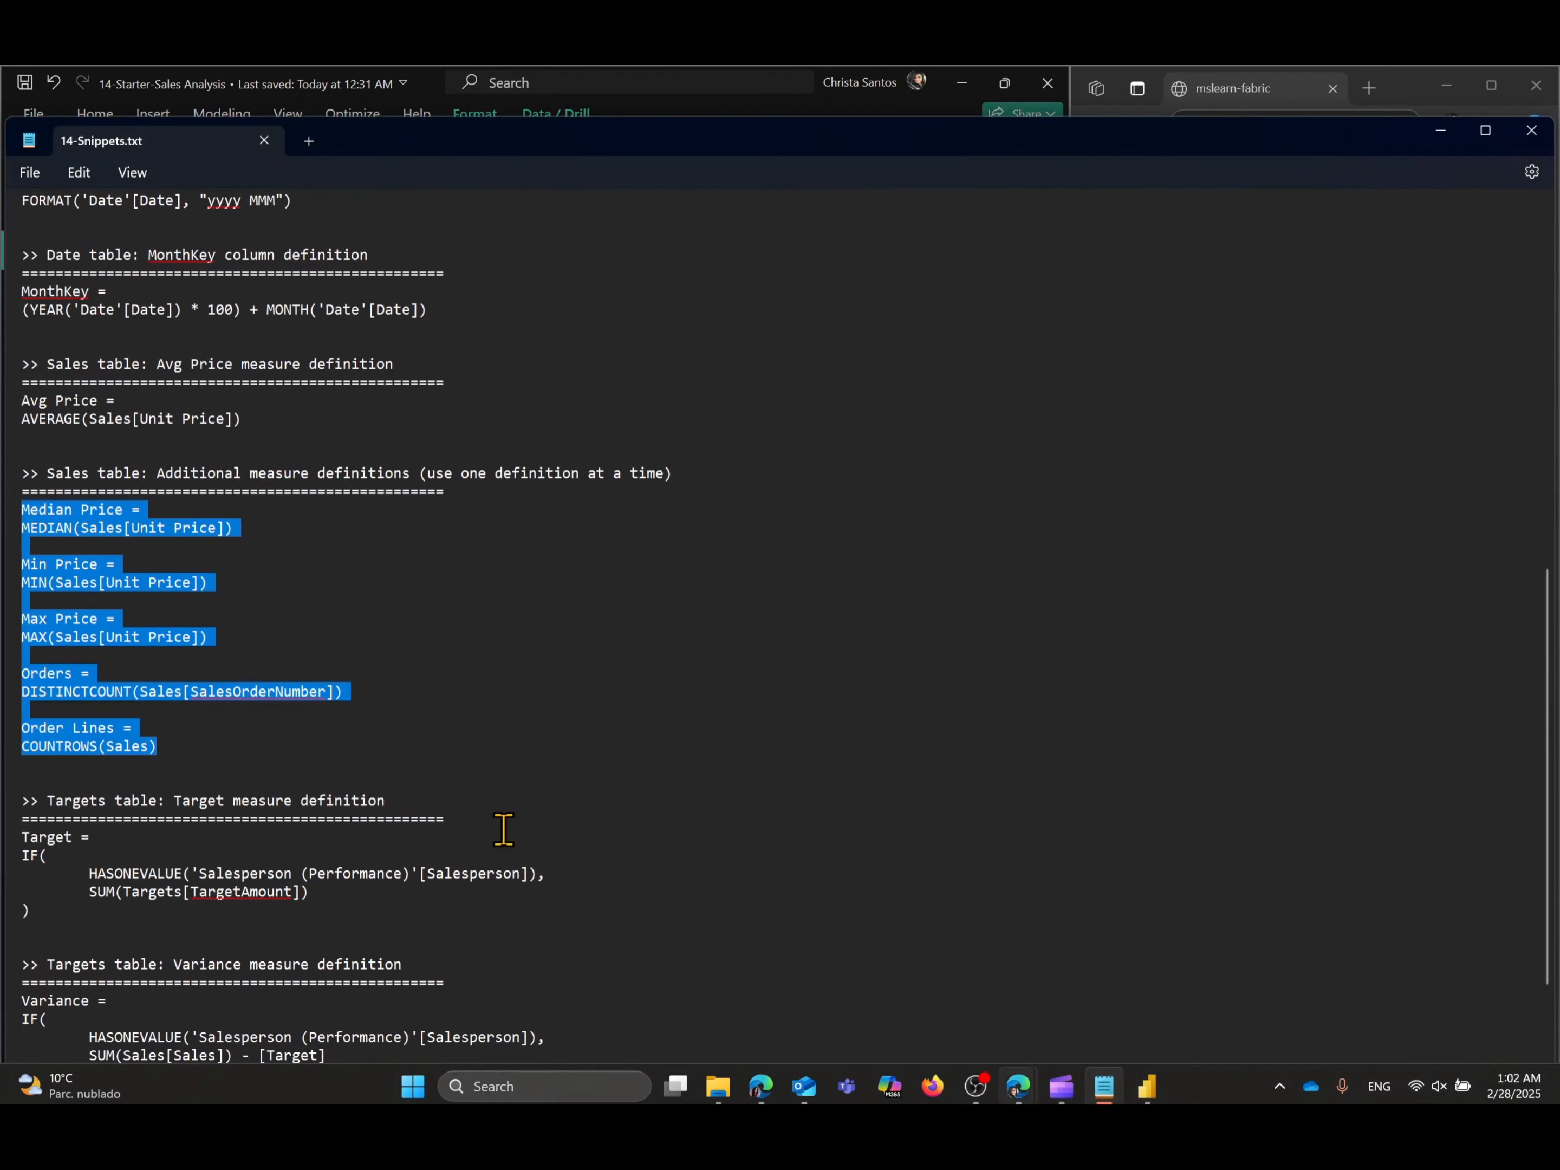
pyautogui.scroll(-3, 498, 830)
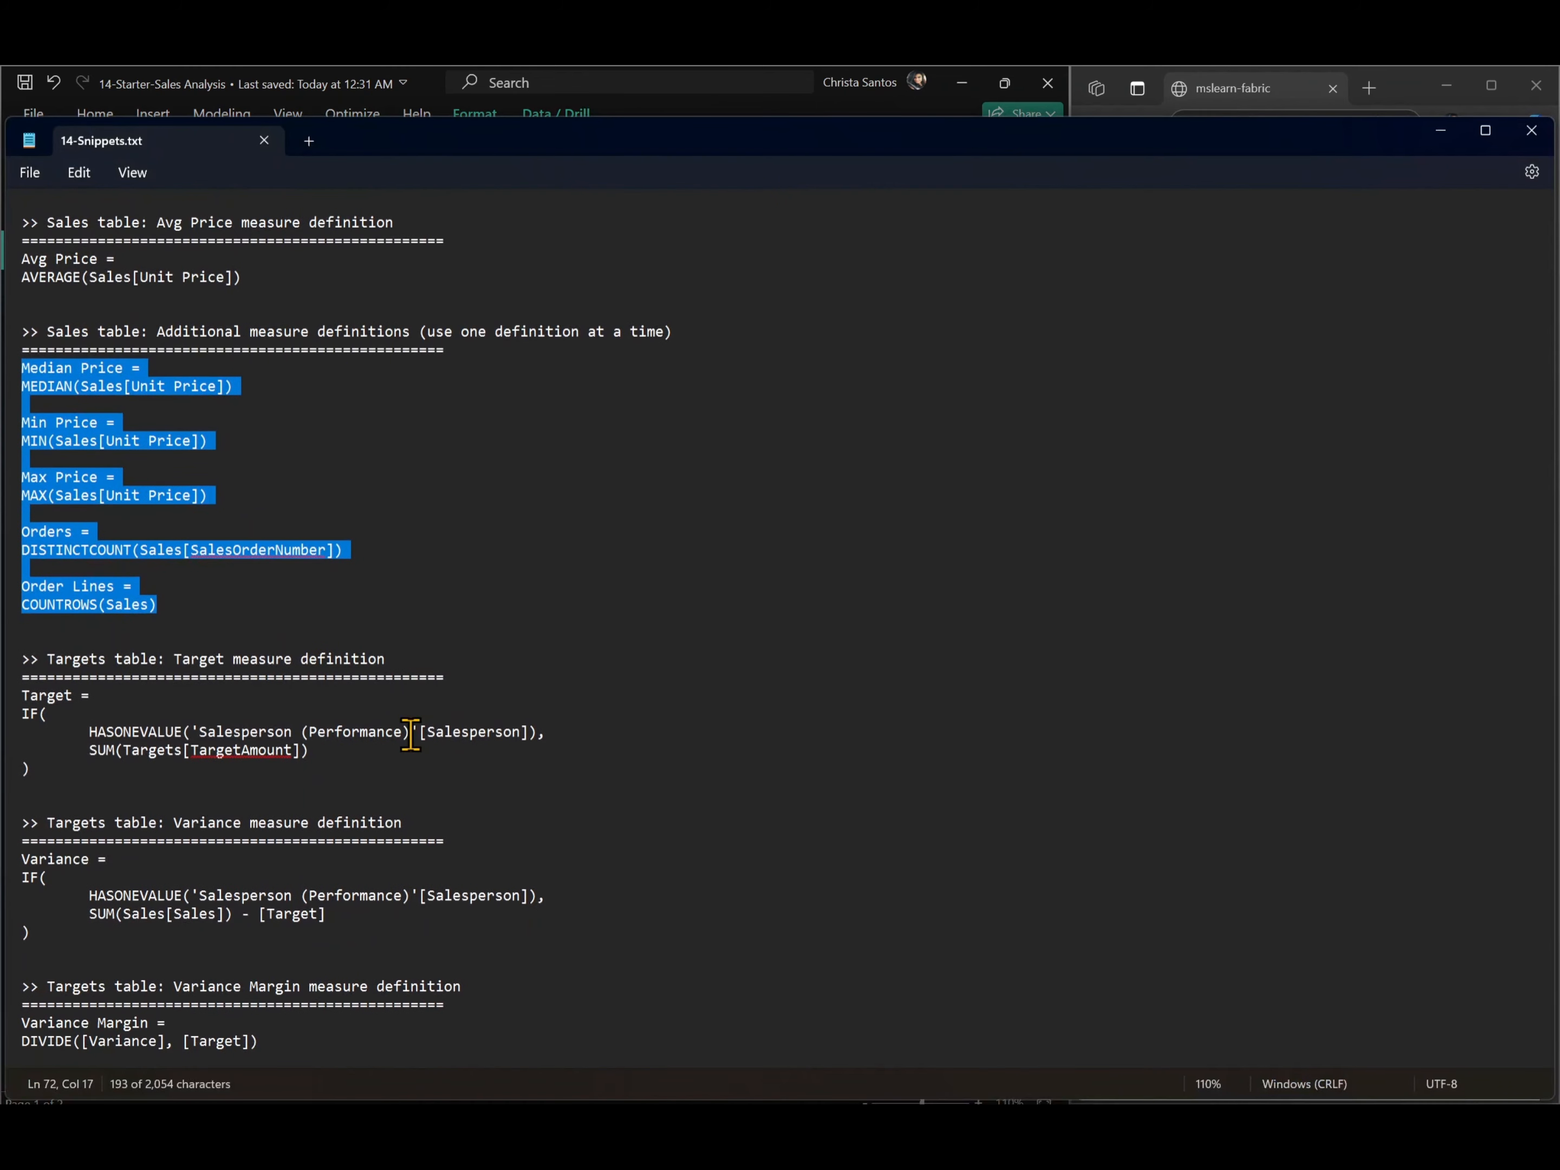
pyautogui.moveTo(296, 1035); pyautogui.dragTo(24, 864)
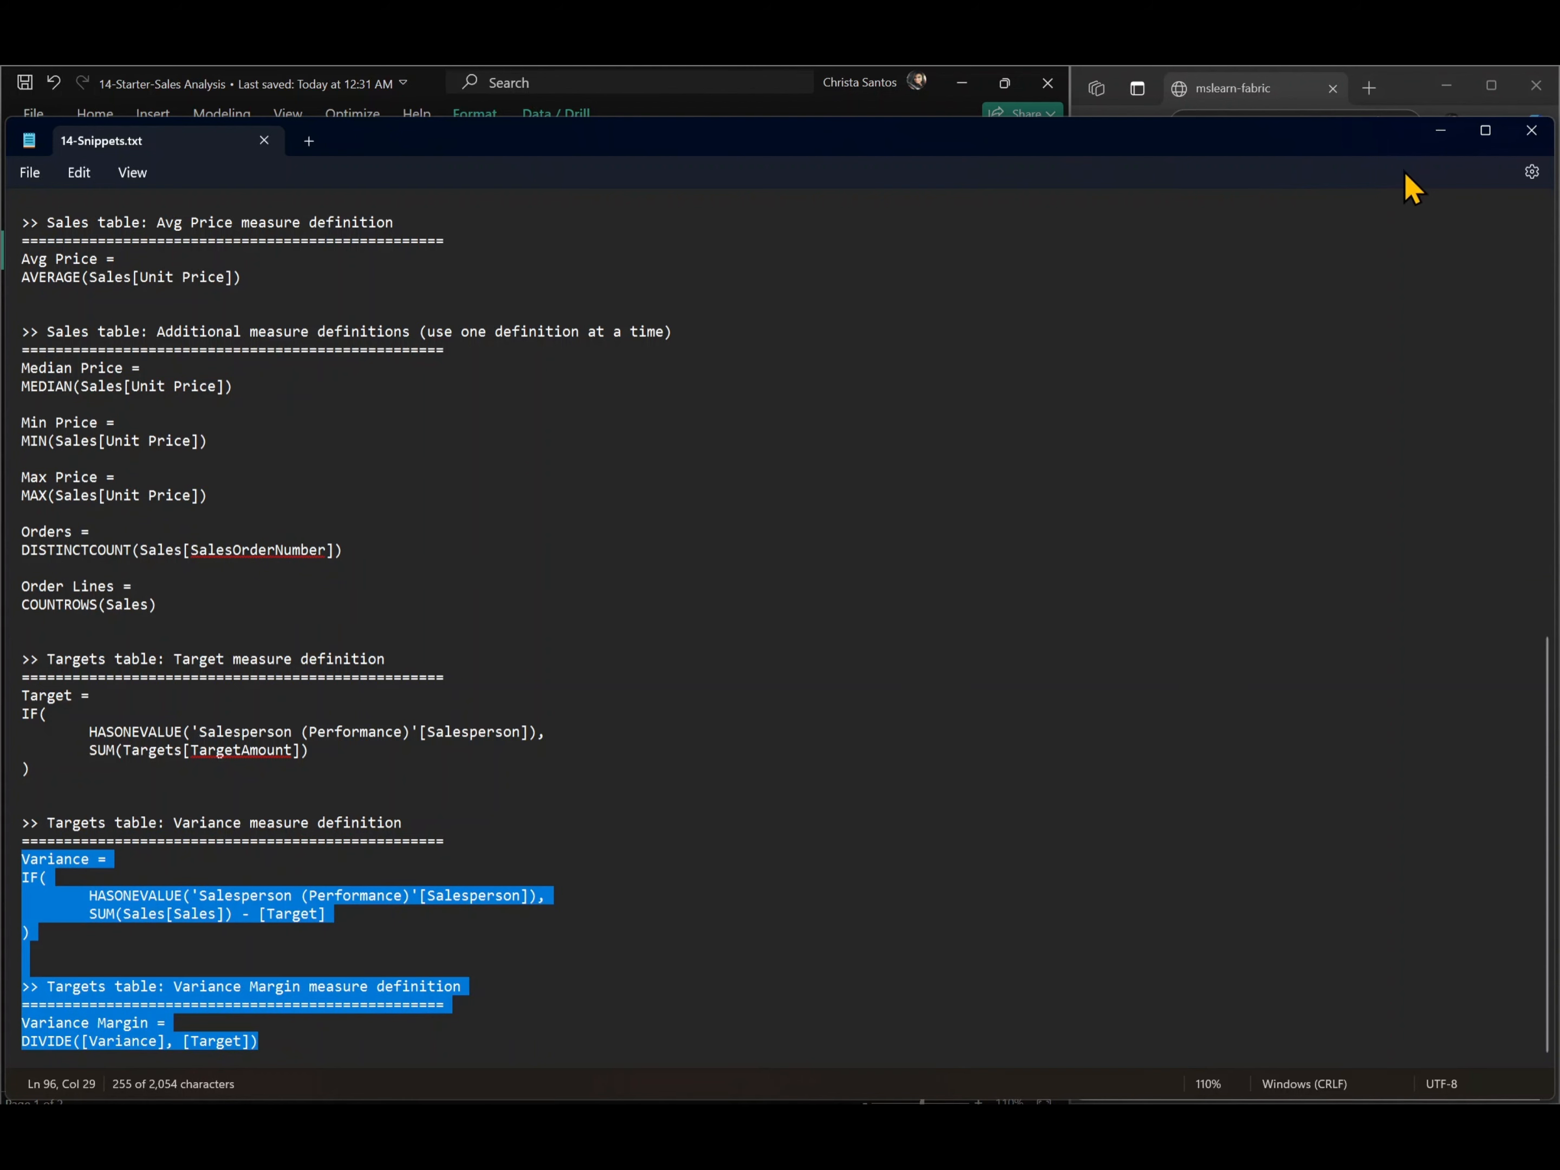
pyautogui.click(1440, 133)
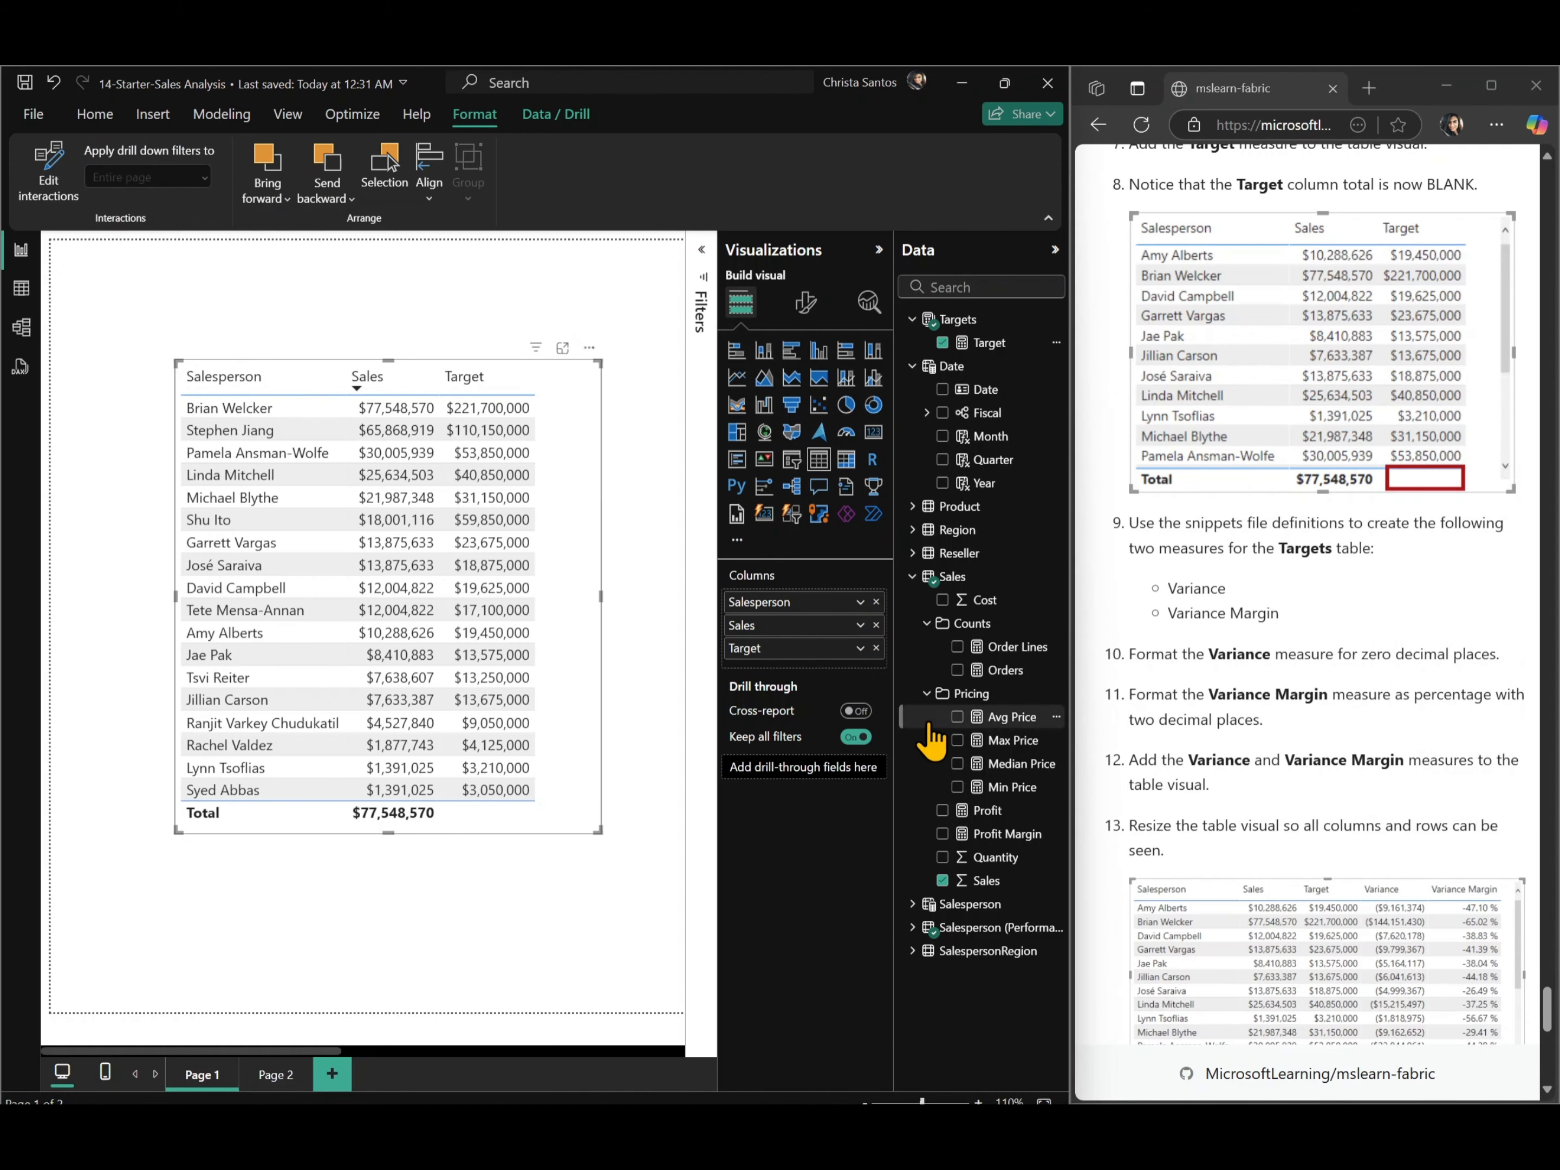
# - Create the Variance measure on the Targets table: IF(HASONEVALUE('Salesperson (Performance)'[Salesperson]), SUM(Sales[Sales]) - [Target])
pyautogui.click(1060, 320)
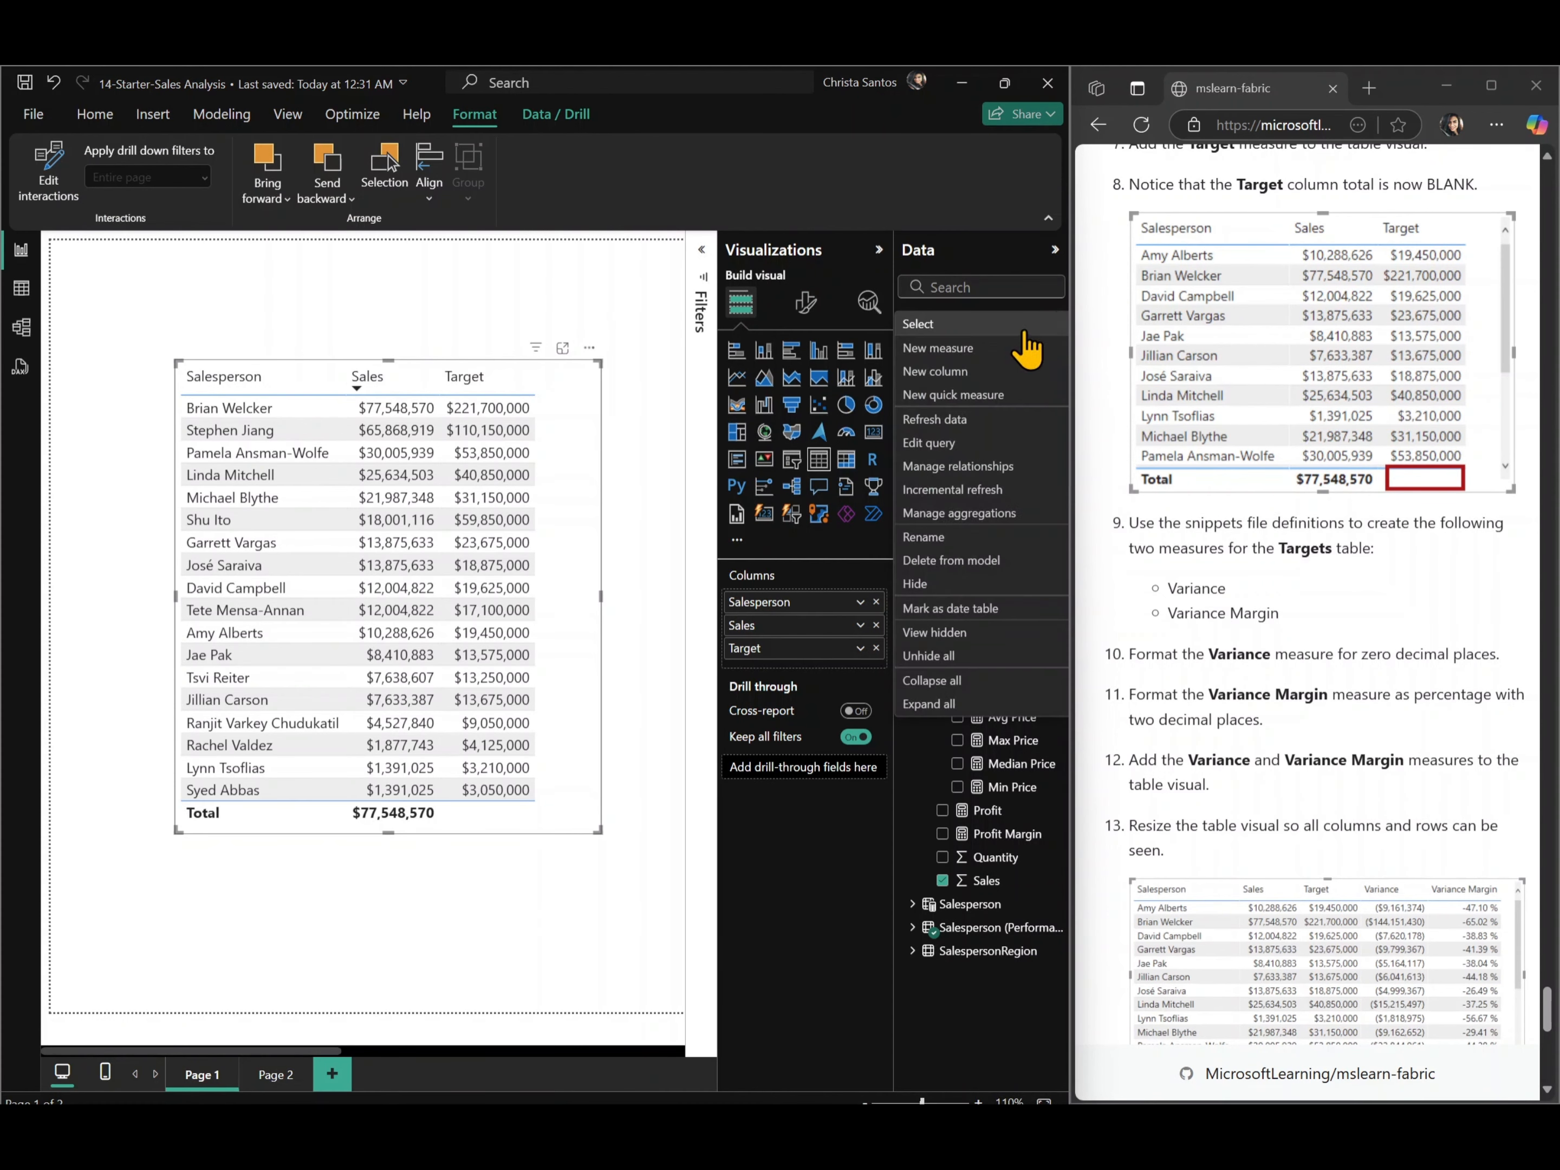
pyautogui.click(980, 350)
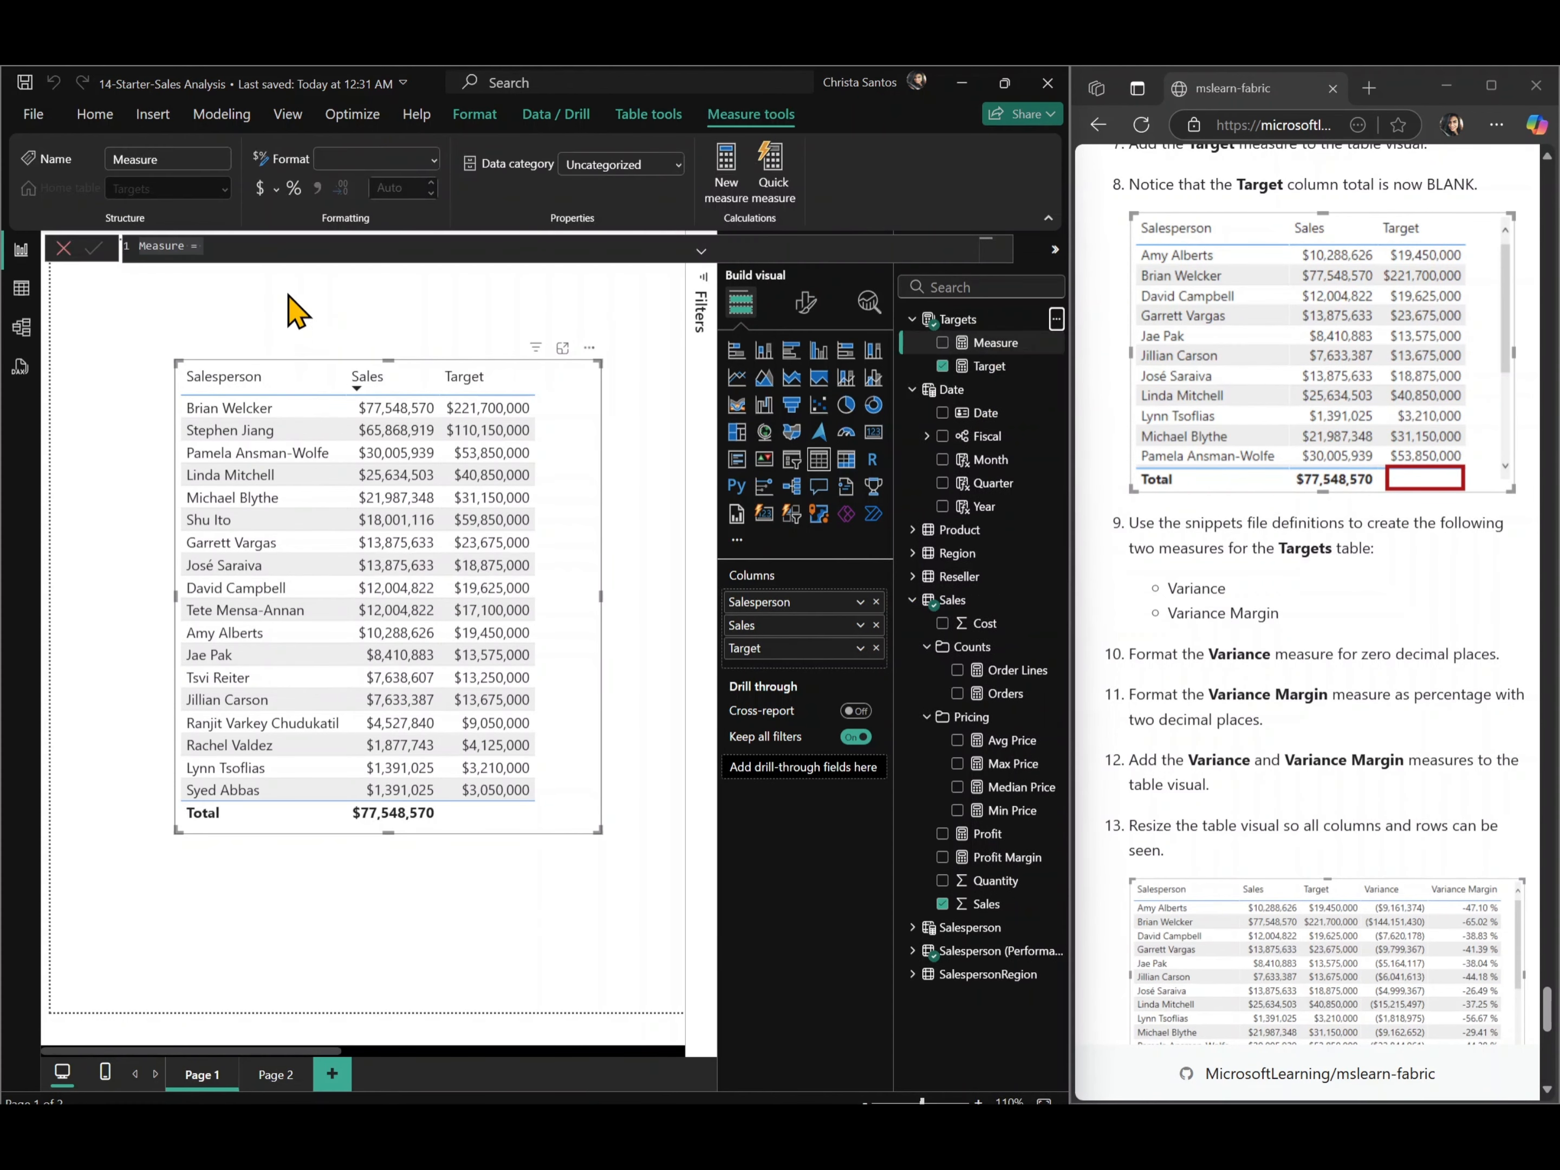
pyautogui.write("Variance = IF(     HASONEVALUE('Salesperson (Performance)'[Salesperson]),     SUM(Sales[Sales]) - [Target] )   >> Targets table: Variance Margin measure definition ================================================== Variance Margin = DIVIDE([Variance], [Target])")
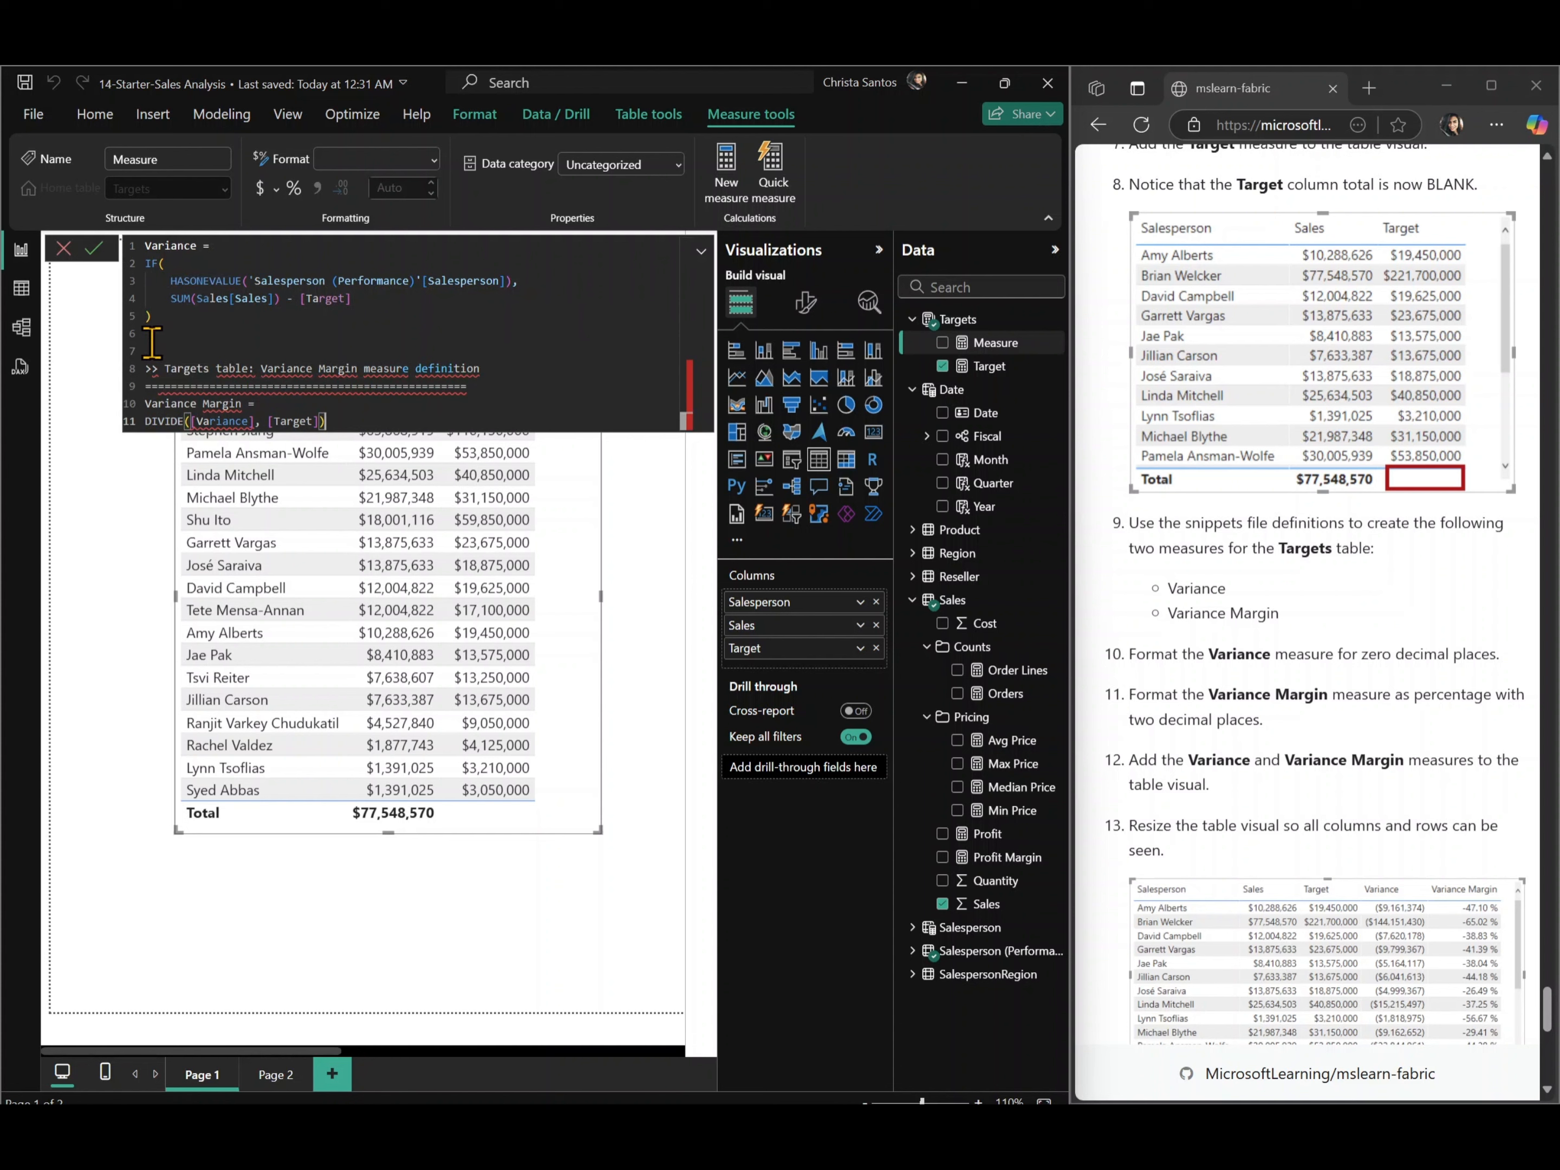
pyautogui.moveTo(146, 326); pyautogui.dragTo(410, 457)
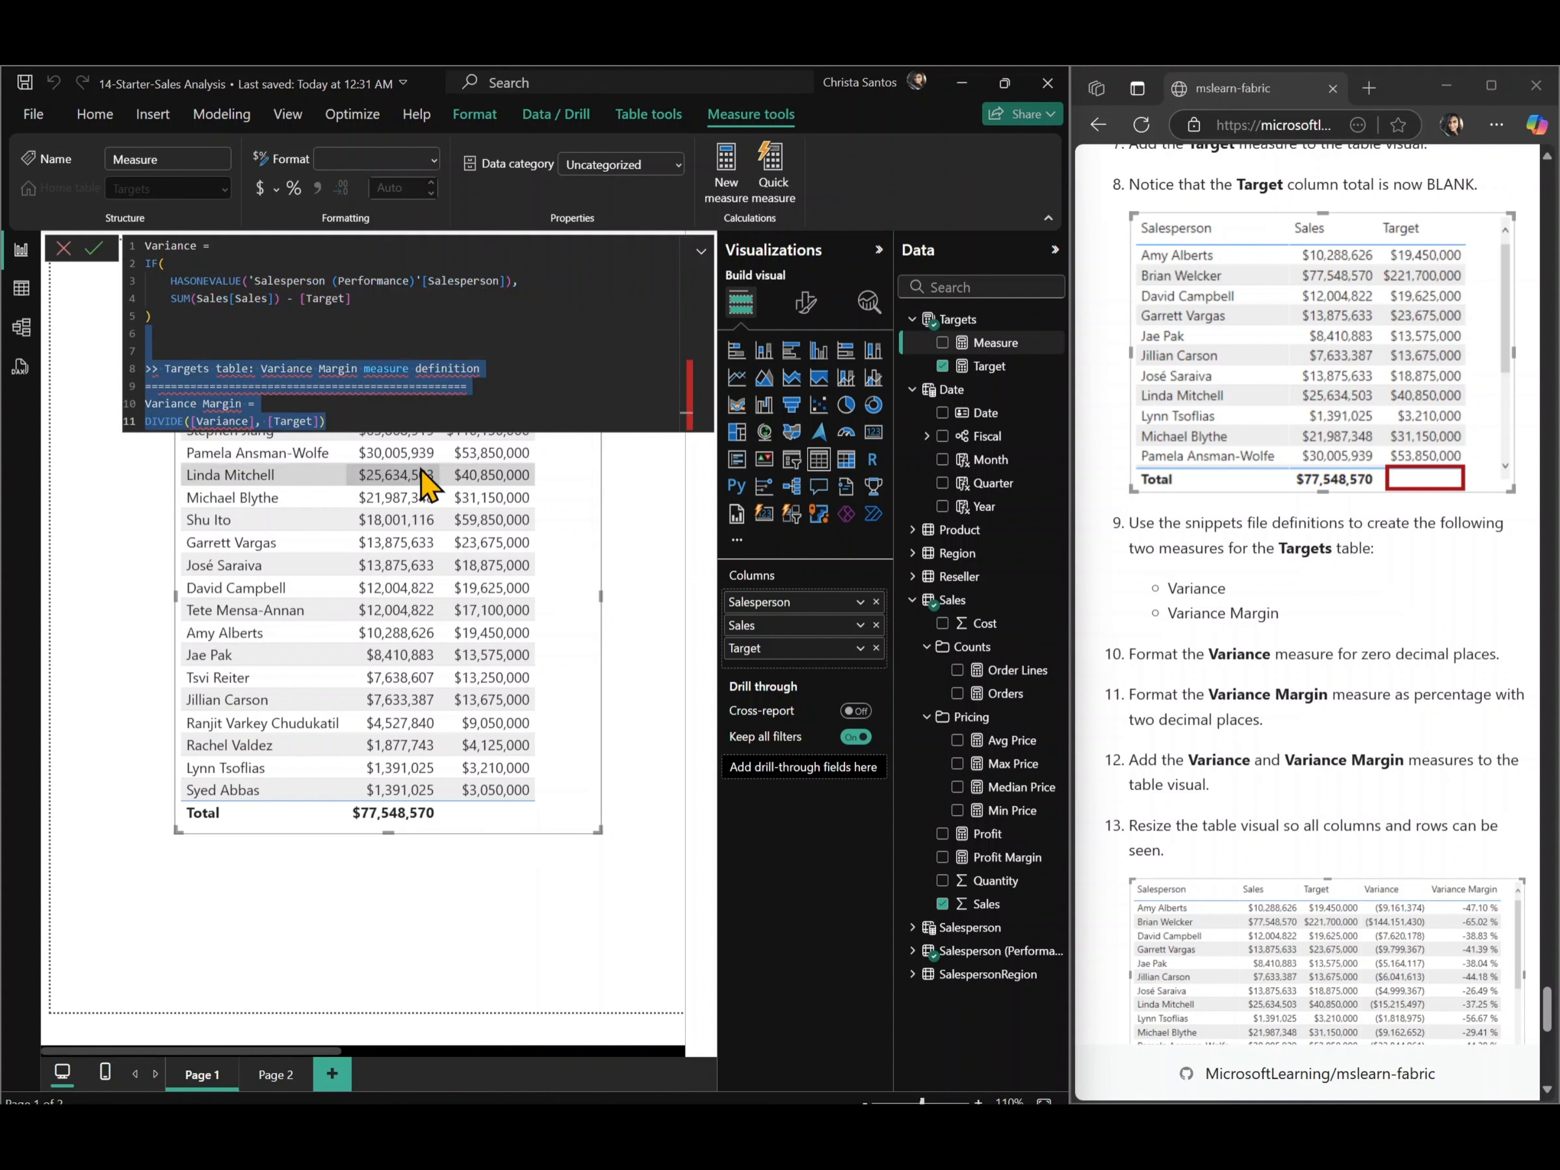
pyautogui.press('Delete')
pyautogui.press('BackSpace')
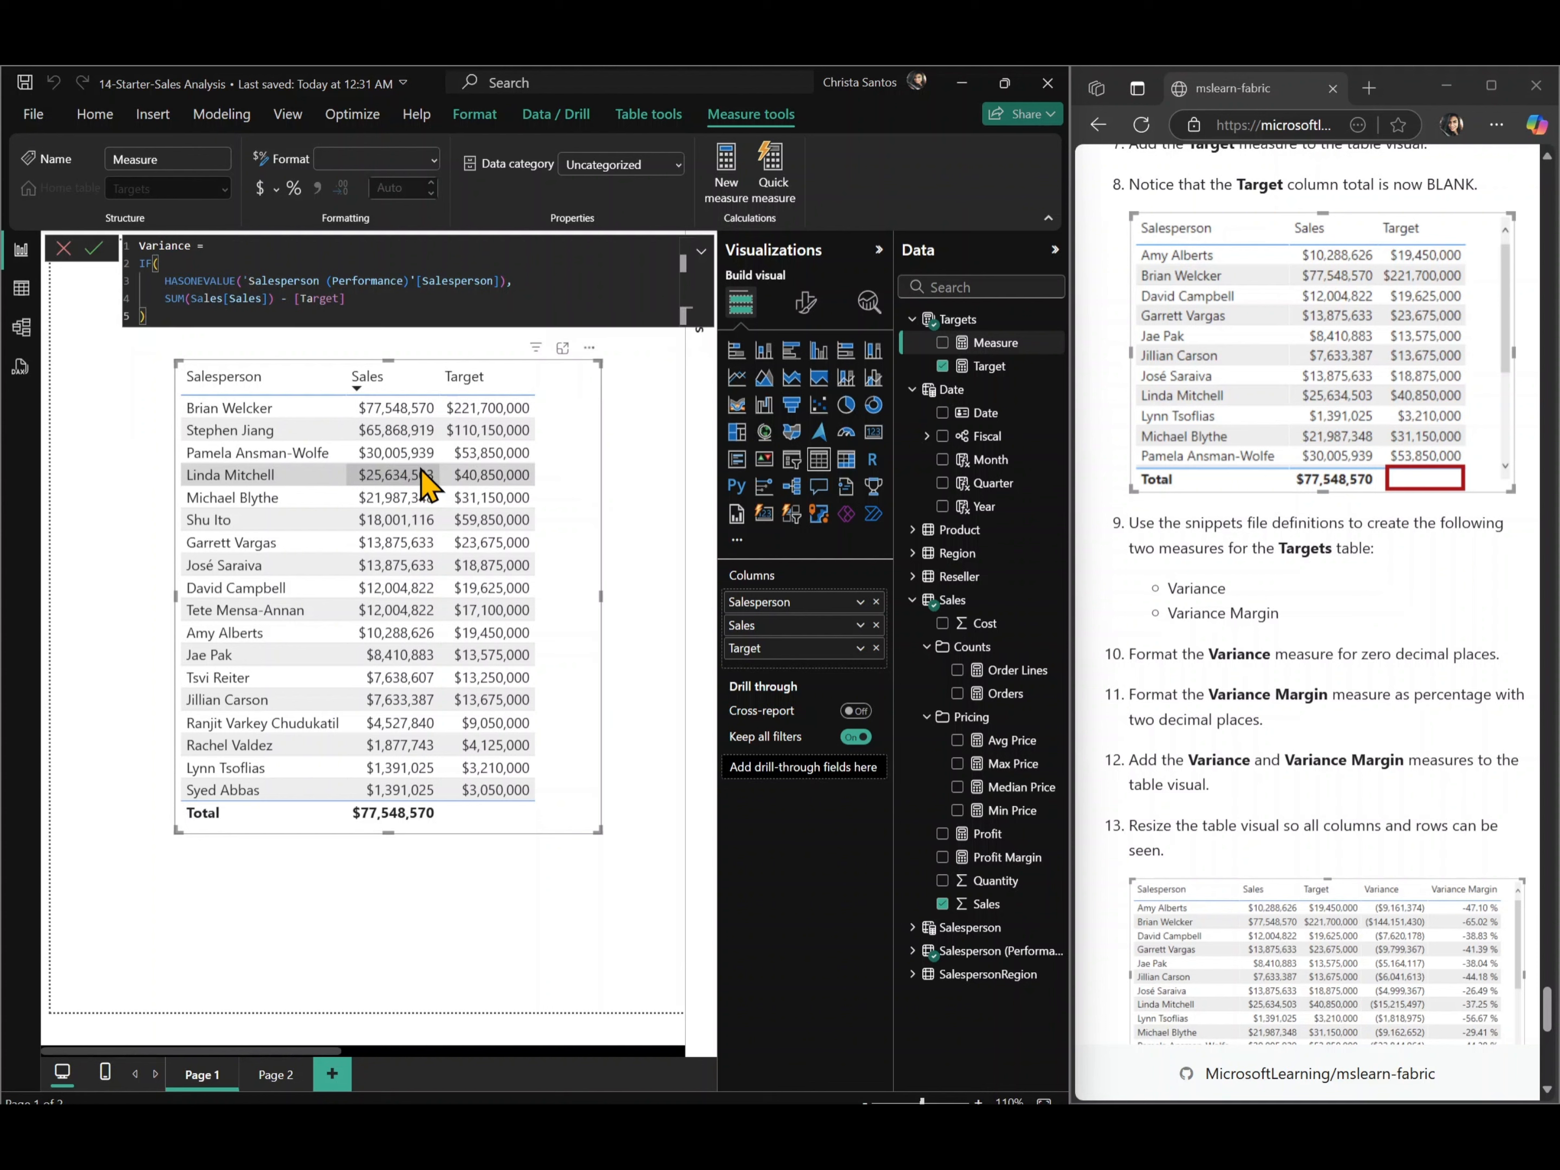
pyautogui.press('Return')
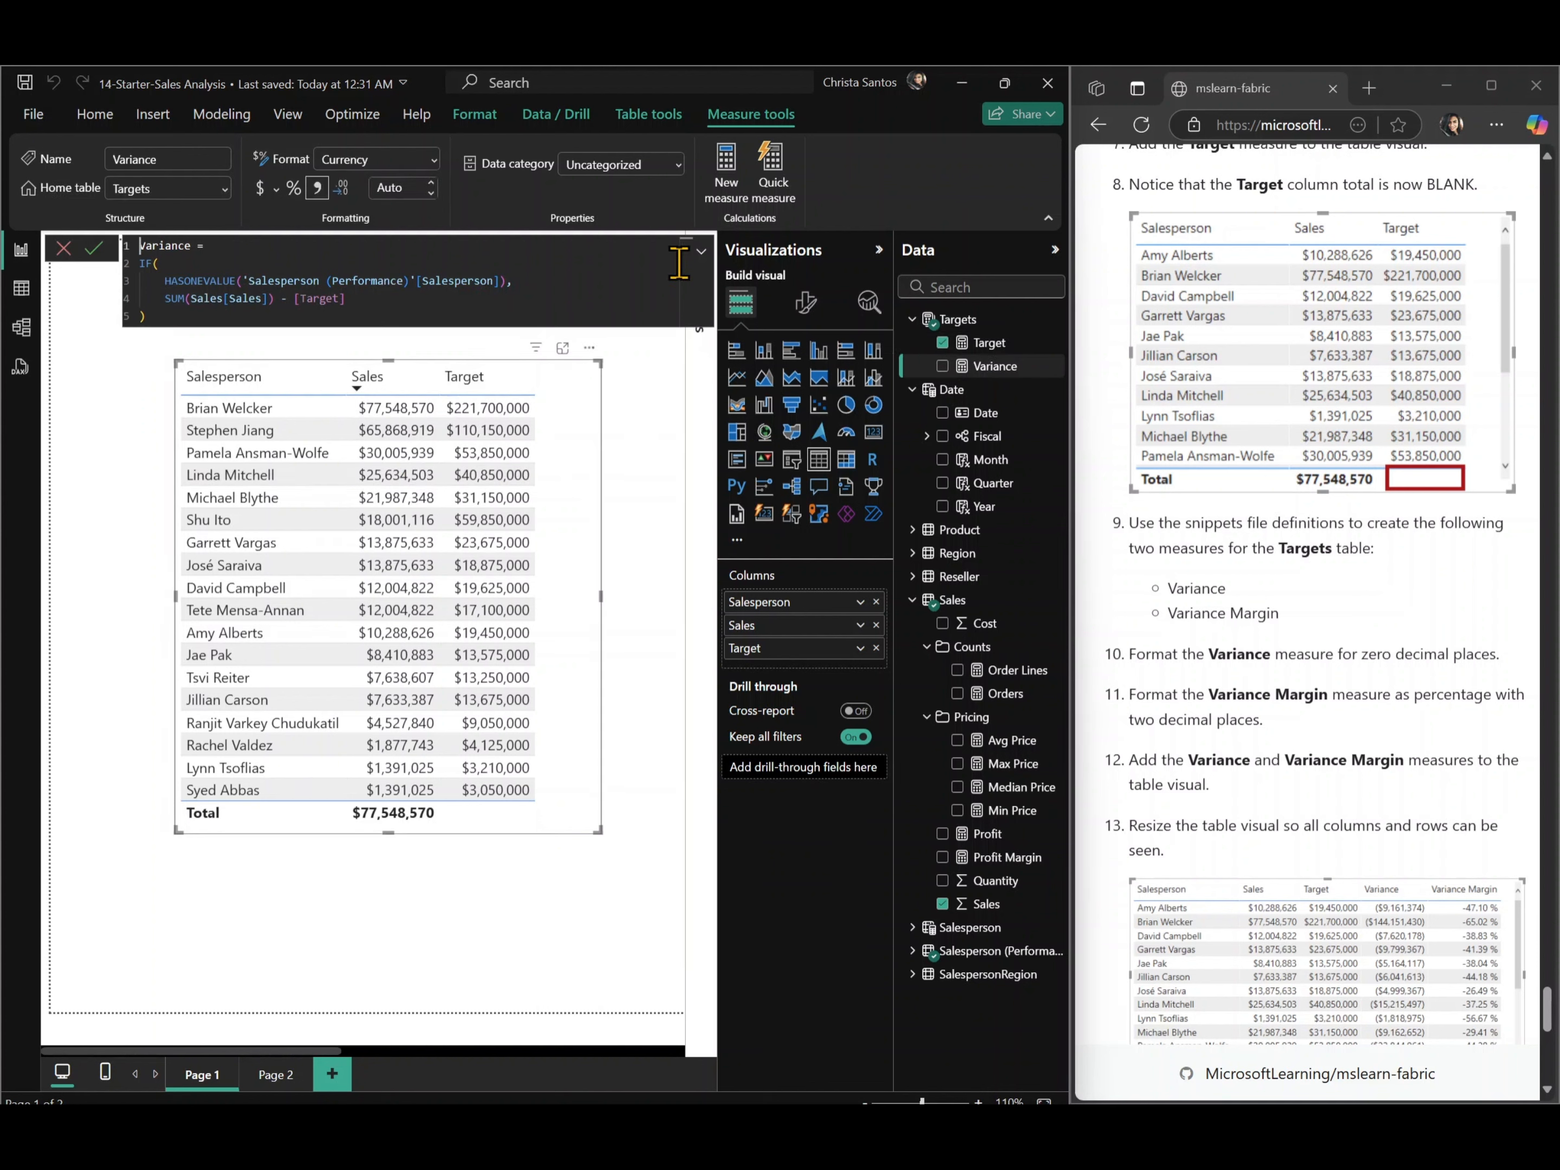
# - Create the Variance Margin measure on the Targets table as DIVIDE([Variance], [Target]), trimming the other snippet text, and close the formula editor
pyautogui.click(1057, 321)
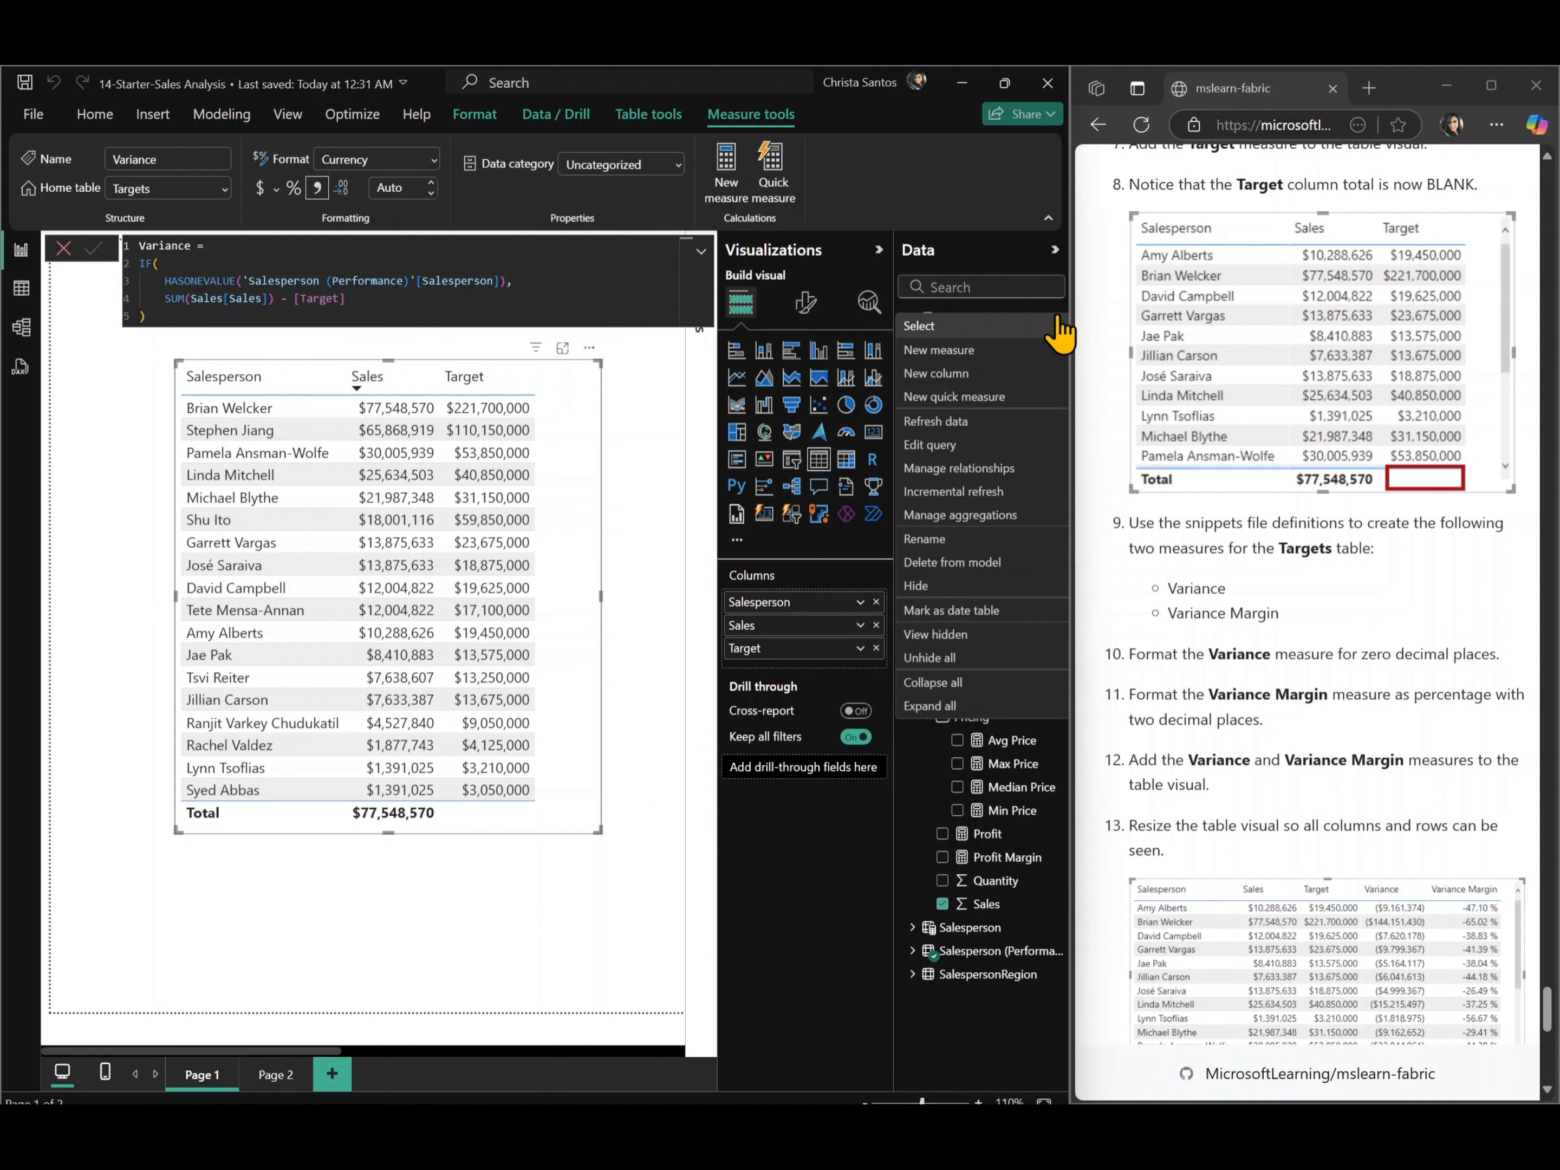
pyautogui.click(991, 350)
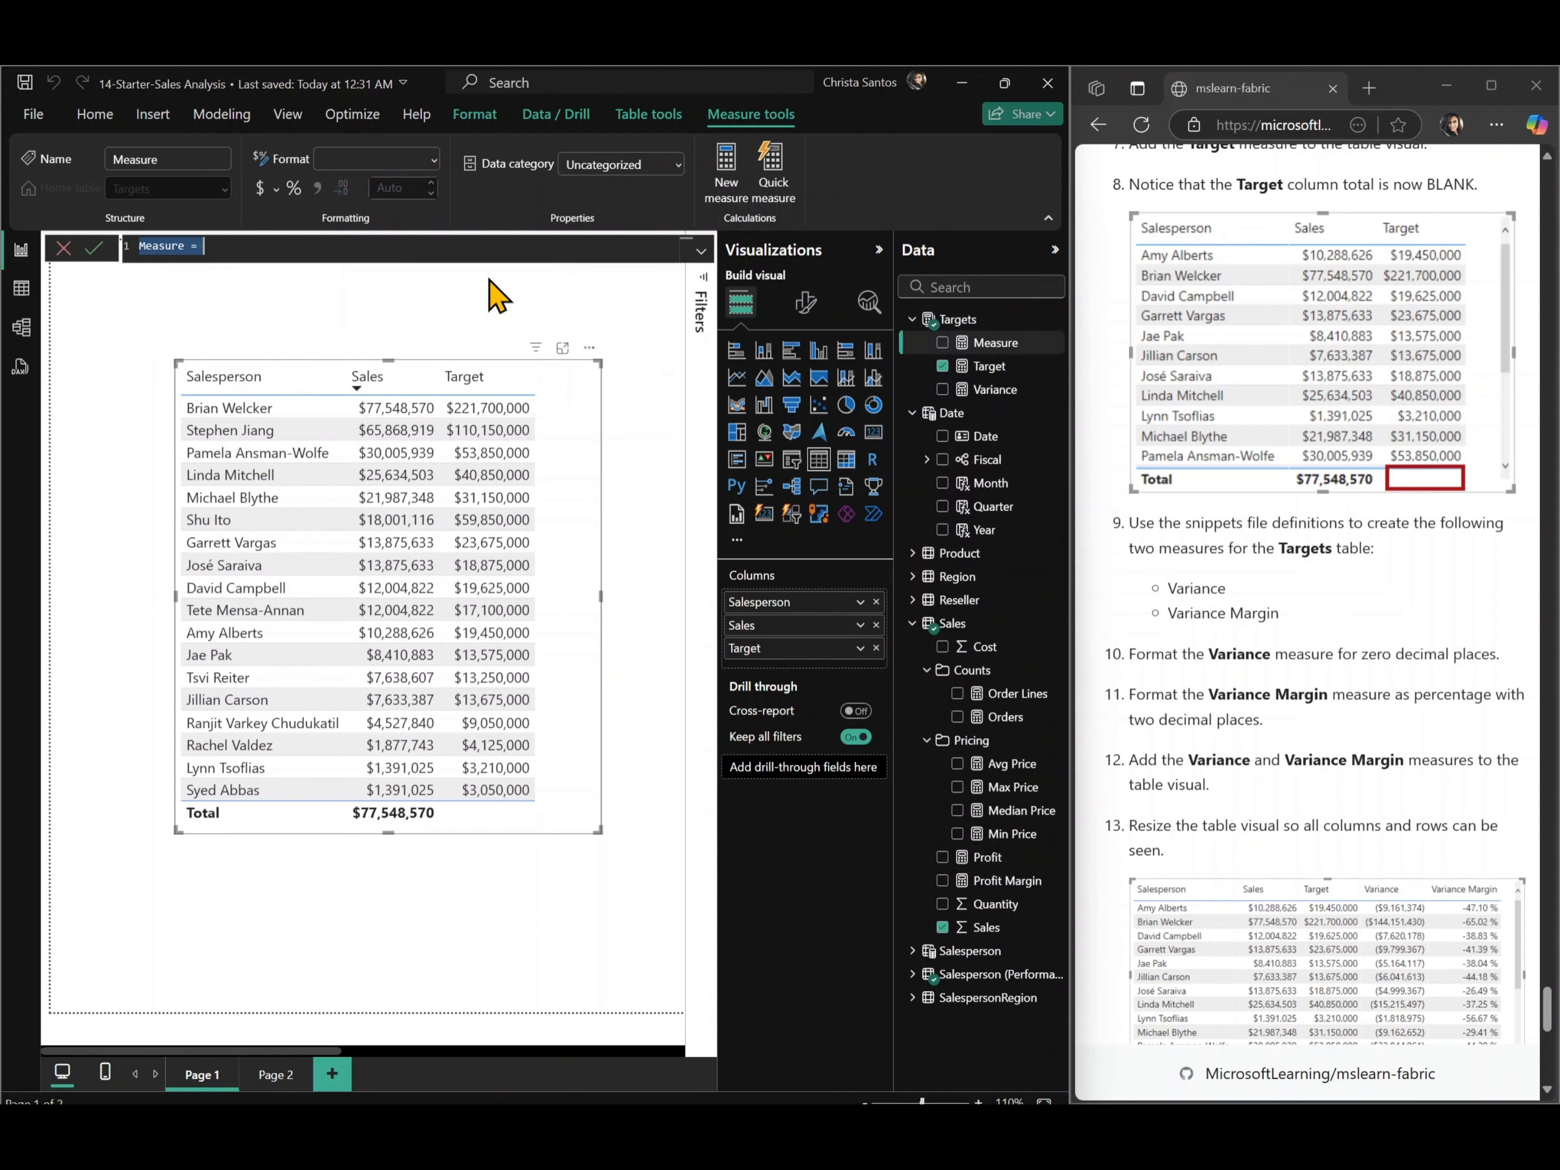
pyautogui.write("Variance = IF(     HASONEVALUE('Salesperson (Performance)'[Salesperson]),     SUM(Sales[Sales]) - [Target] )   >> Targets table: Variance Margin measure definition ================================================== Variance Margin = DIVIDE([Variance], [Target])")
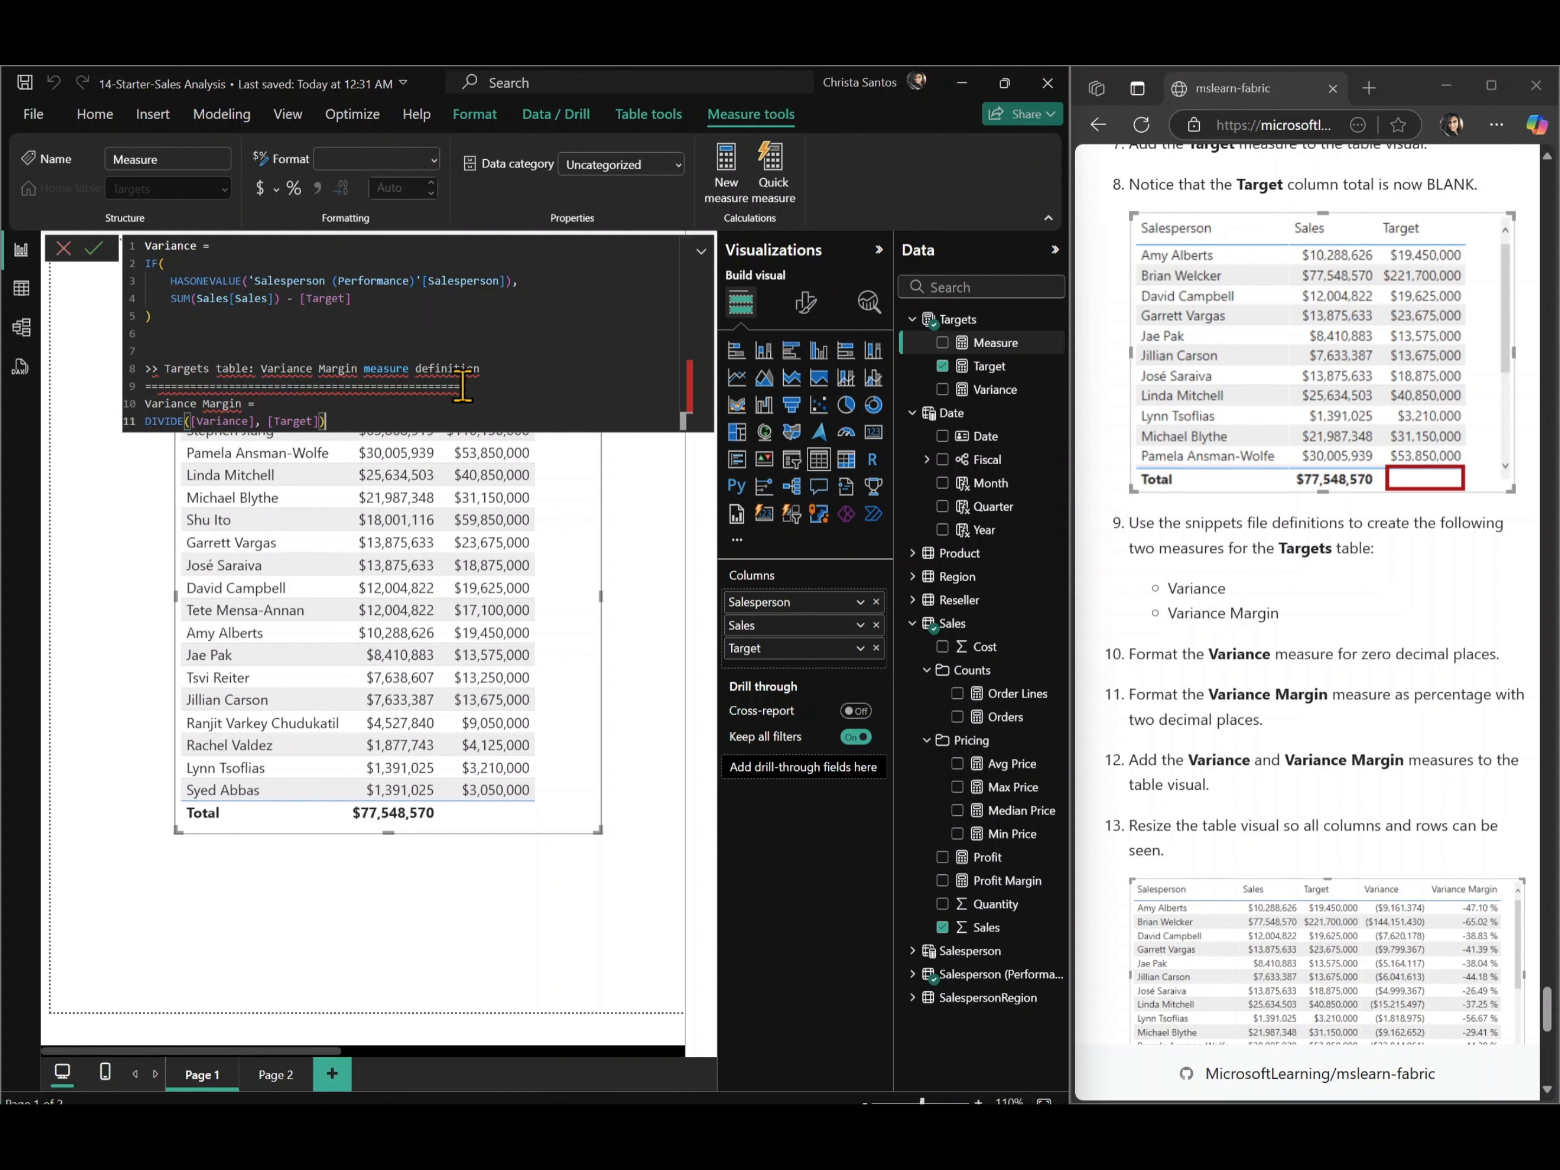
pyautogui.moveTo(489, 387); pyautogui.dragTo(100, 241)
pyautogui.press('Delete')
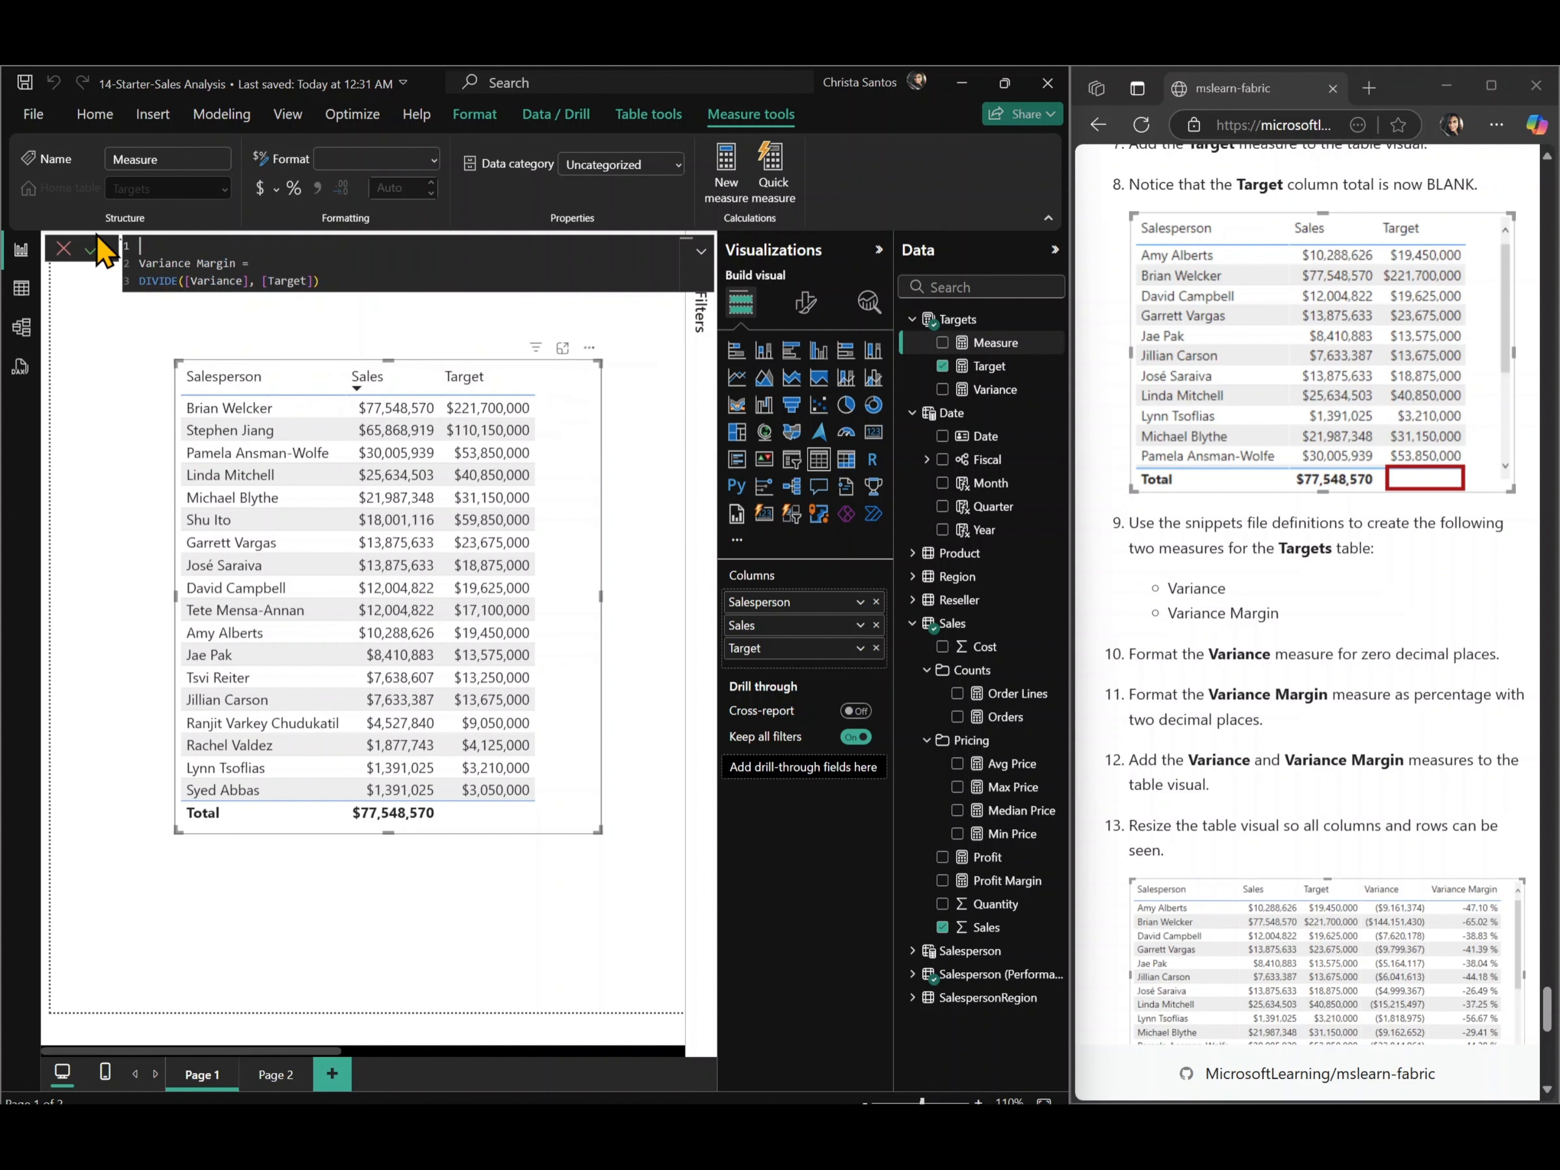
pyautogui.press('Delete')
pyautogui.click(98, 241)
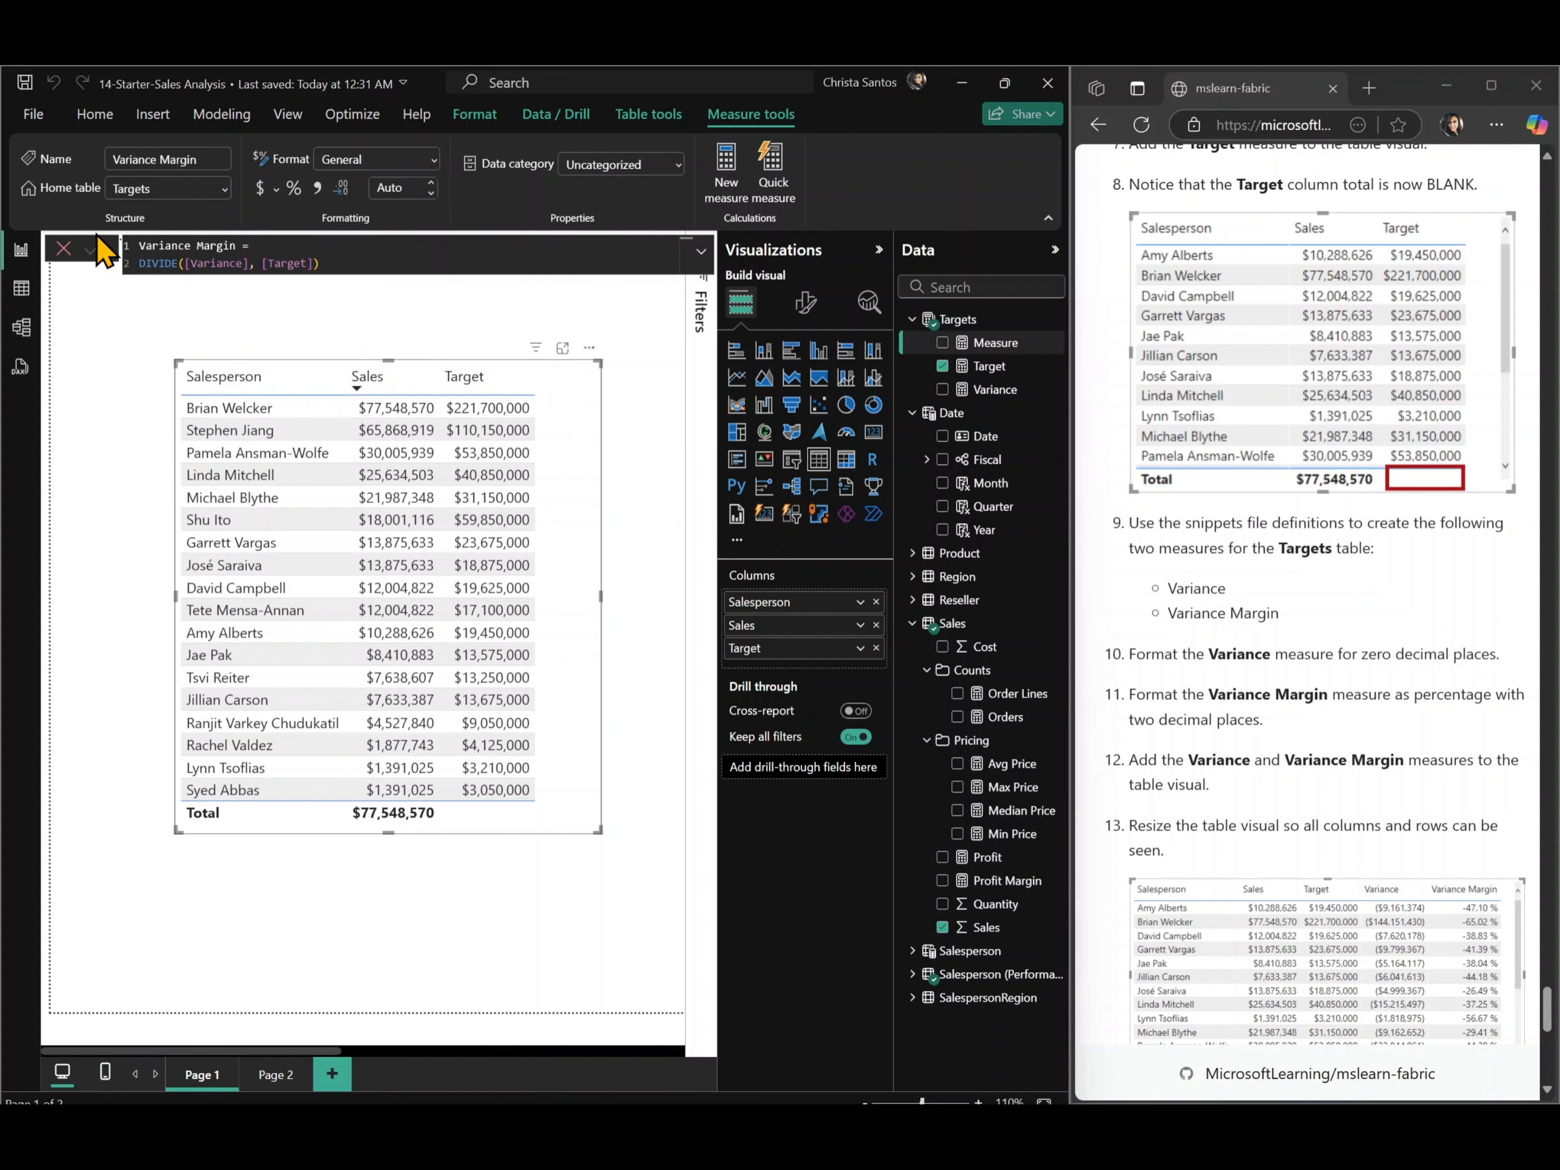
pyautogui.click(63, 253)
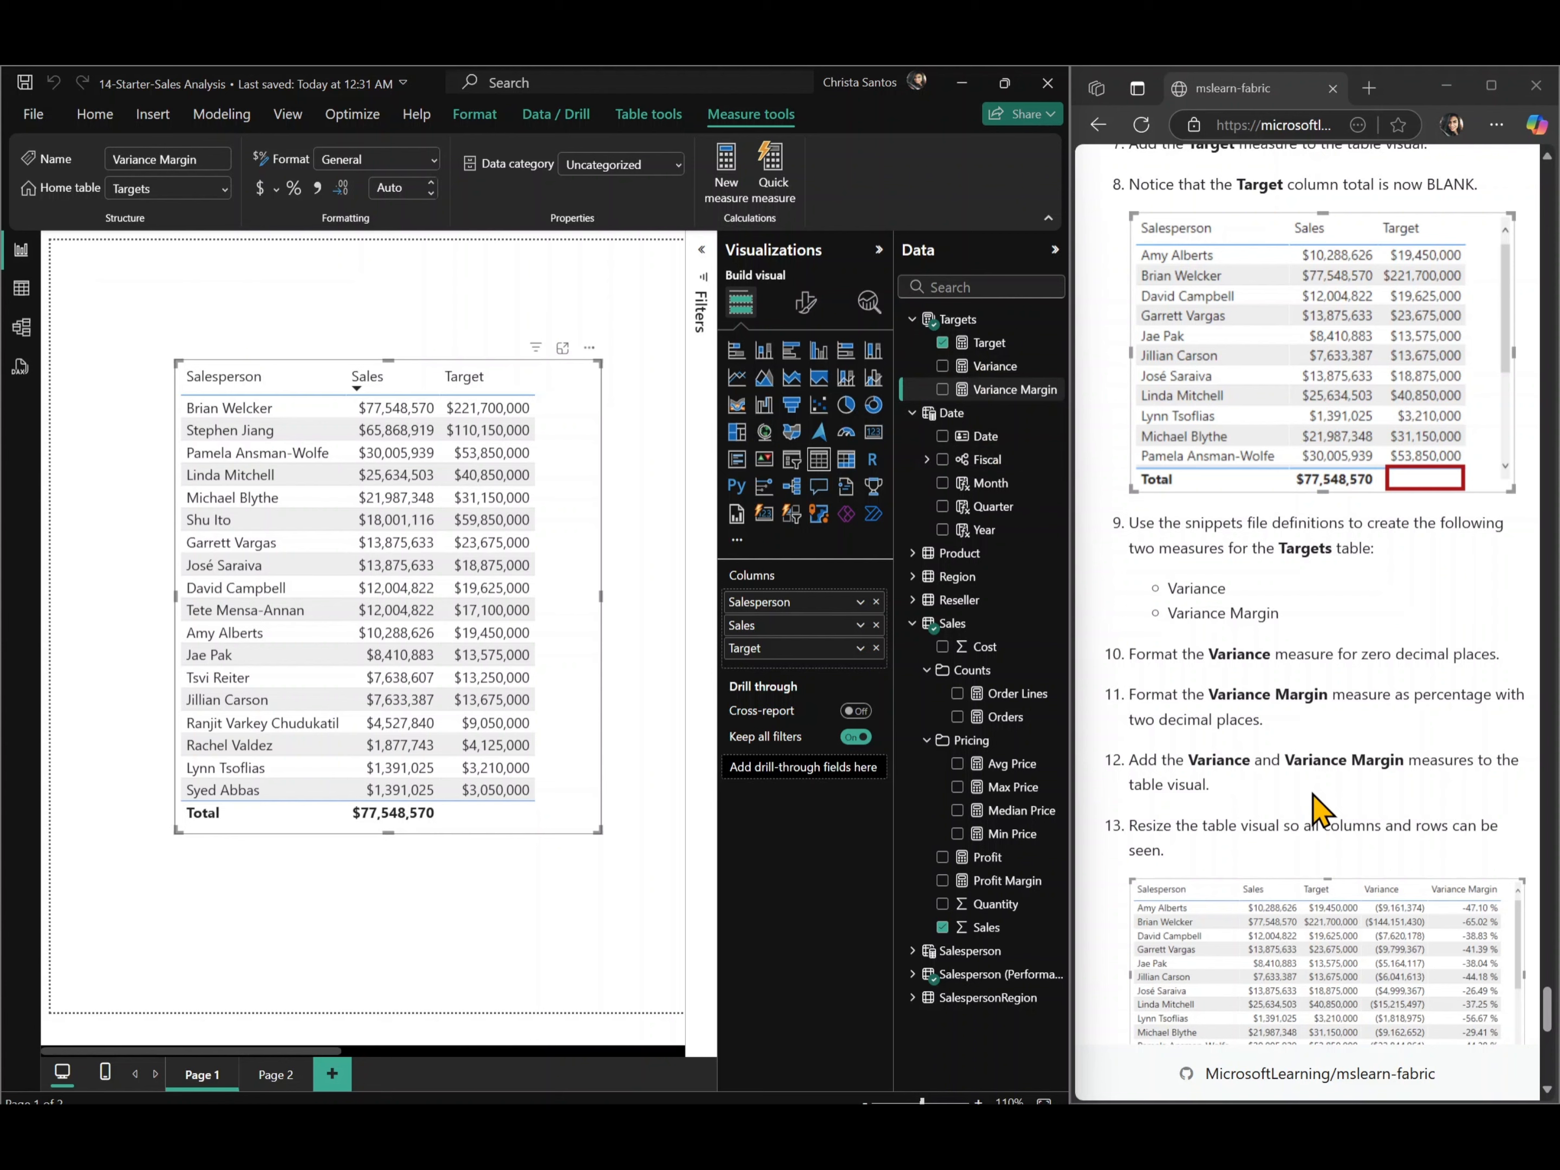
# - In Model view, format the Variance measure of the Targets table with 0 decimal places
pyautogui.click(21, 331)
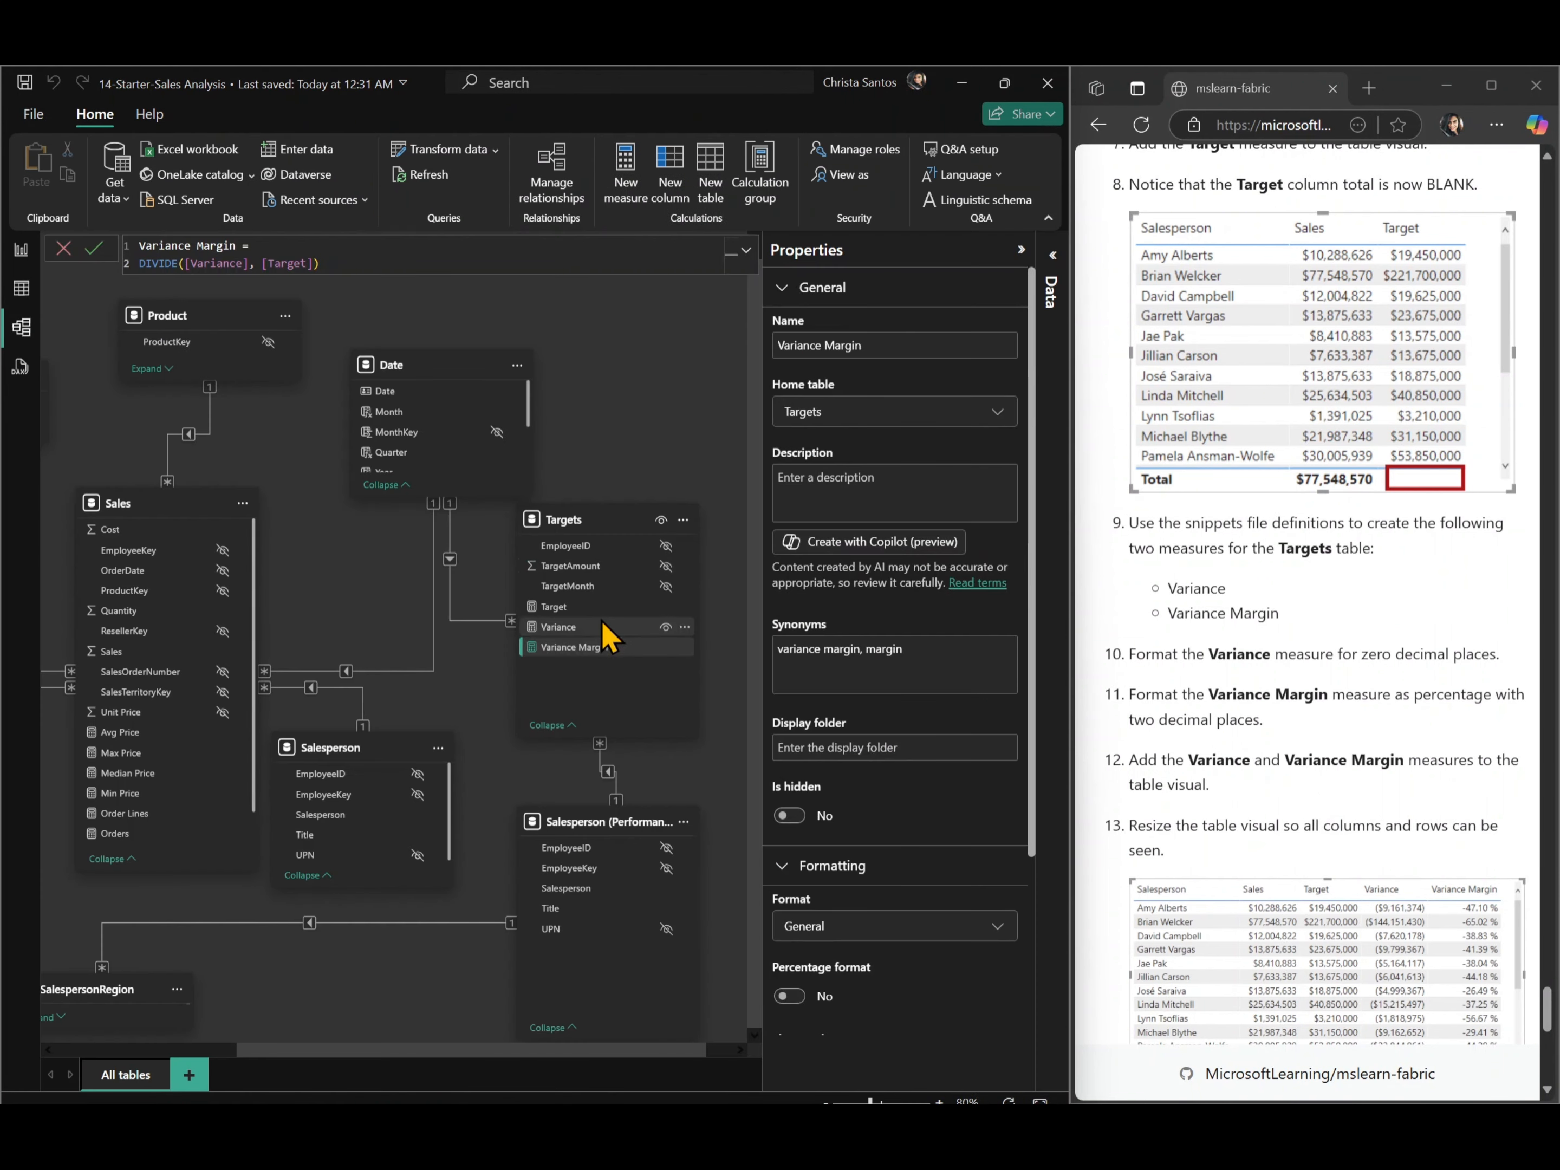
pyautogui.click(586, 627)
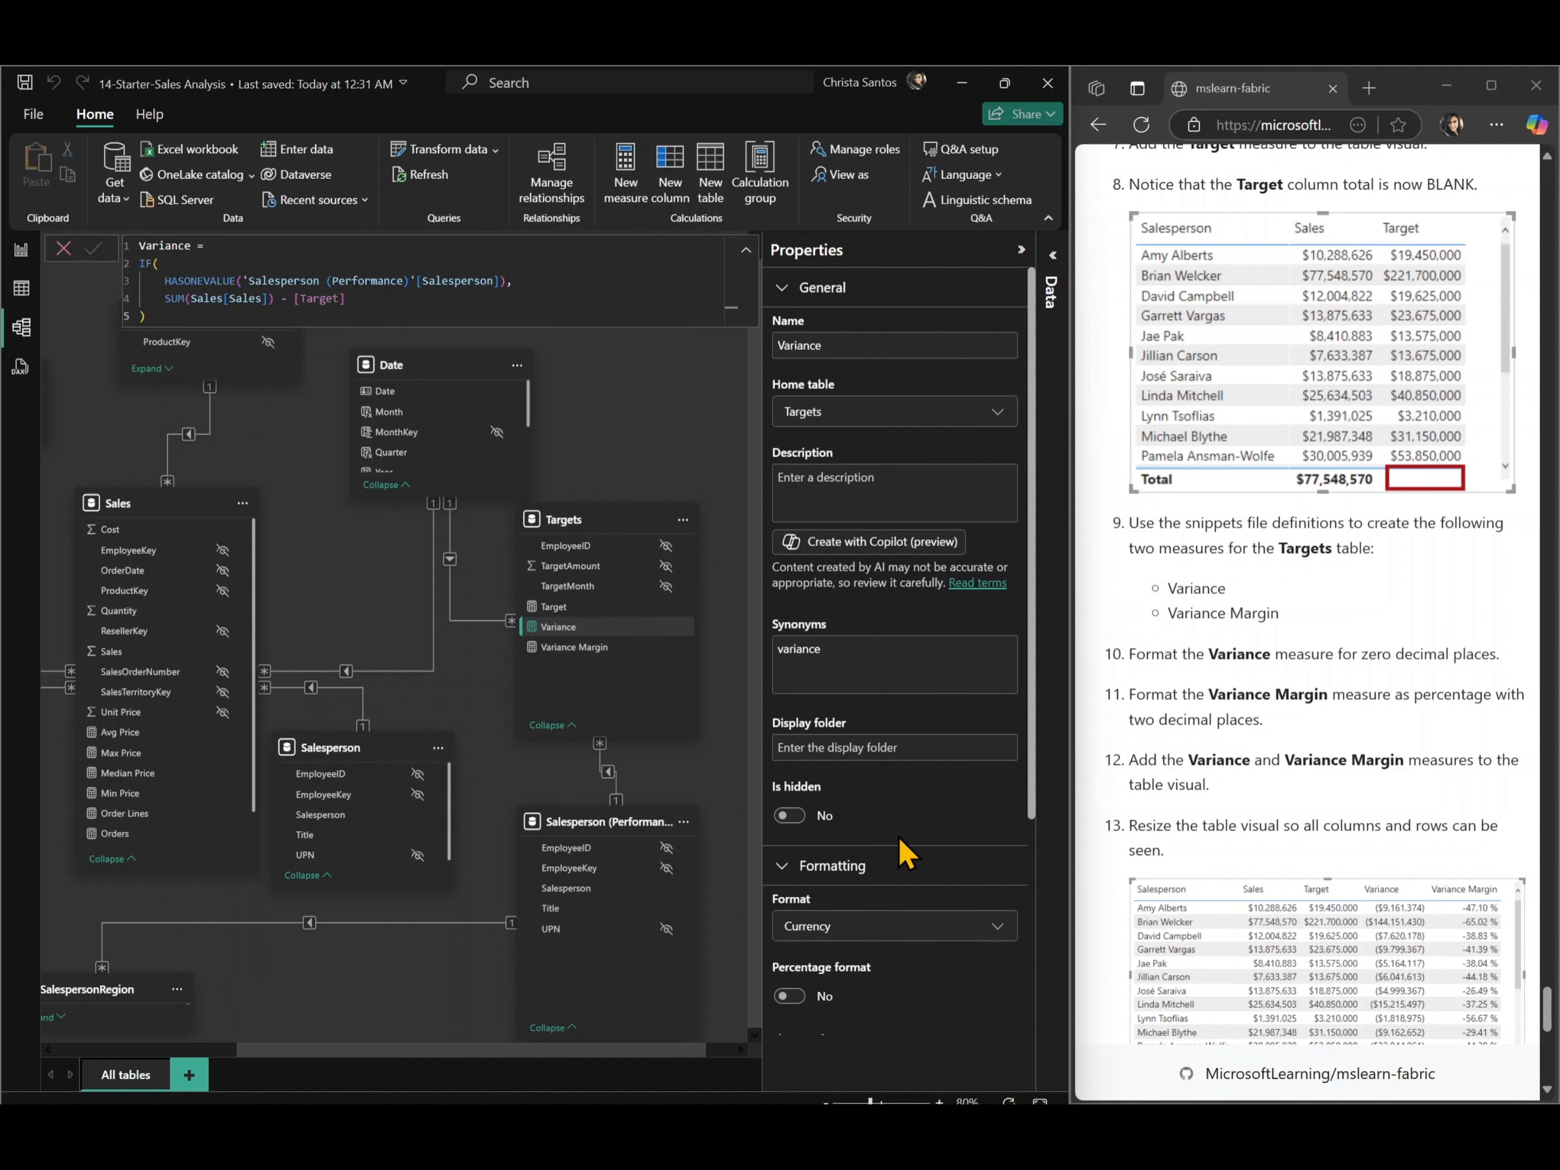
pyautogui.scroll(-4, 896, 781)
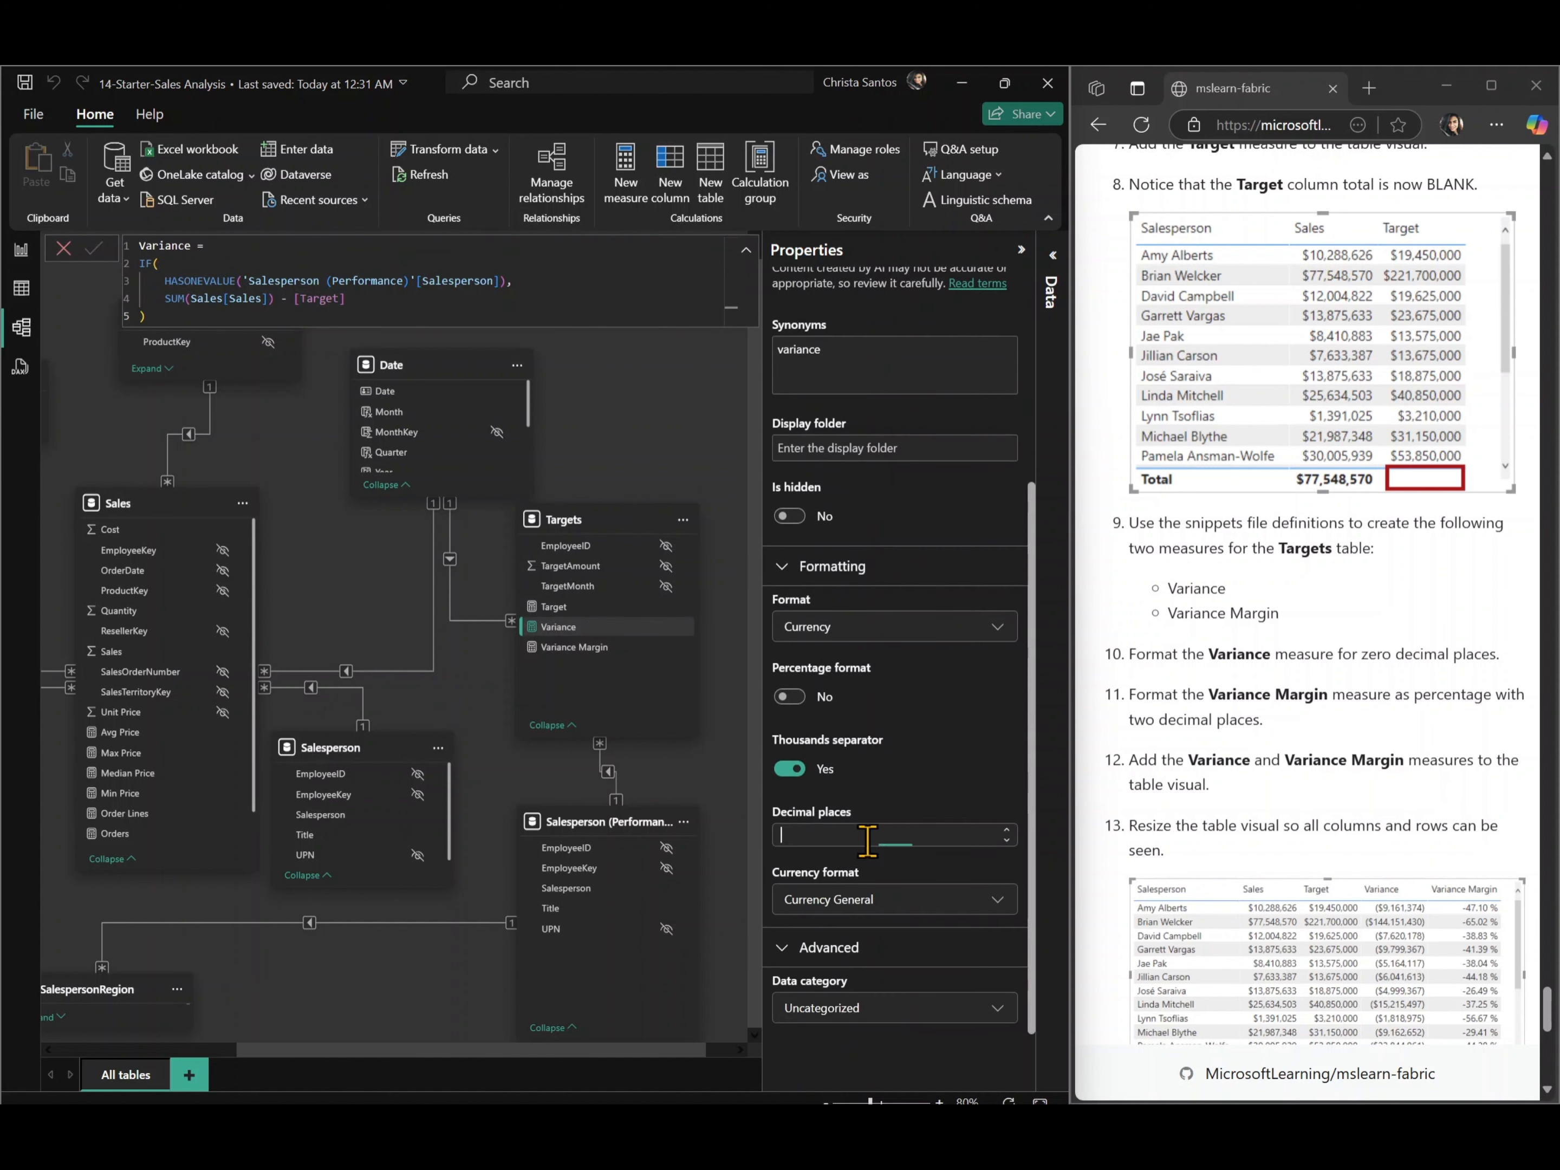
pyautogui.write('0')
pyautogui.click(938, 800)
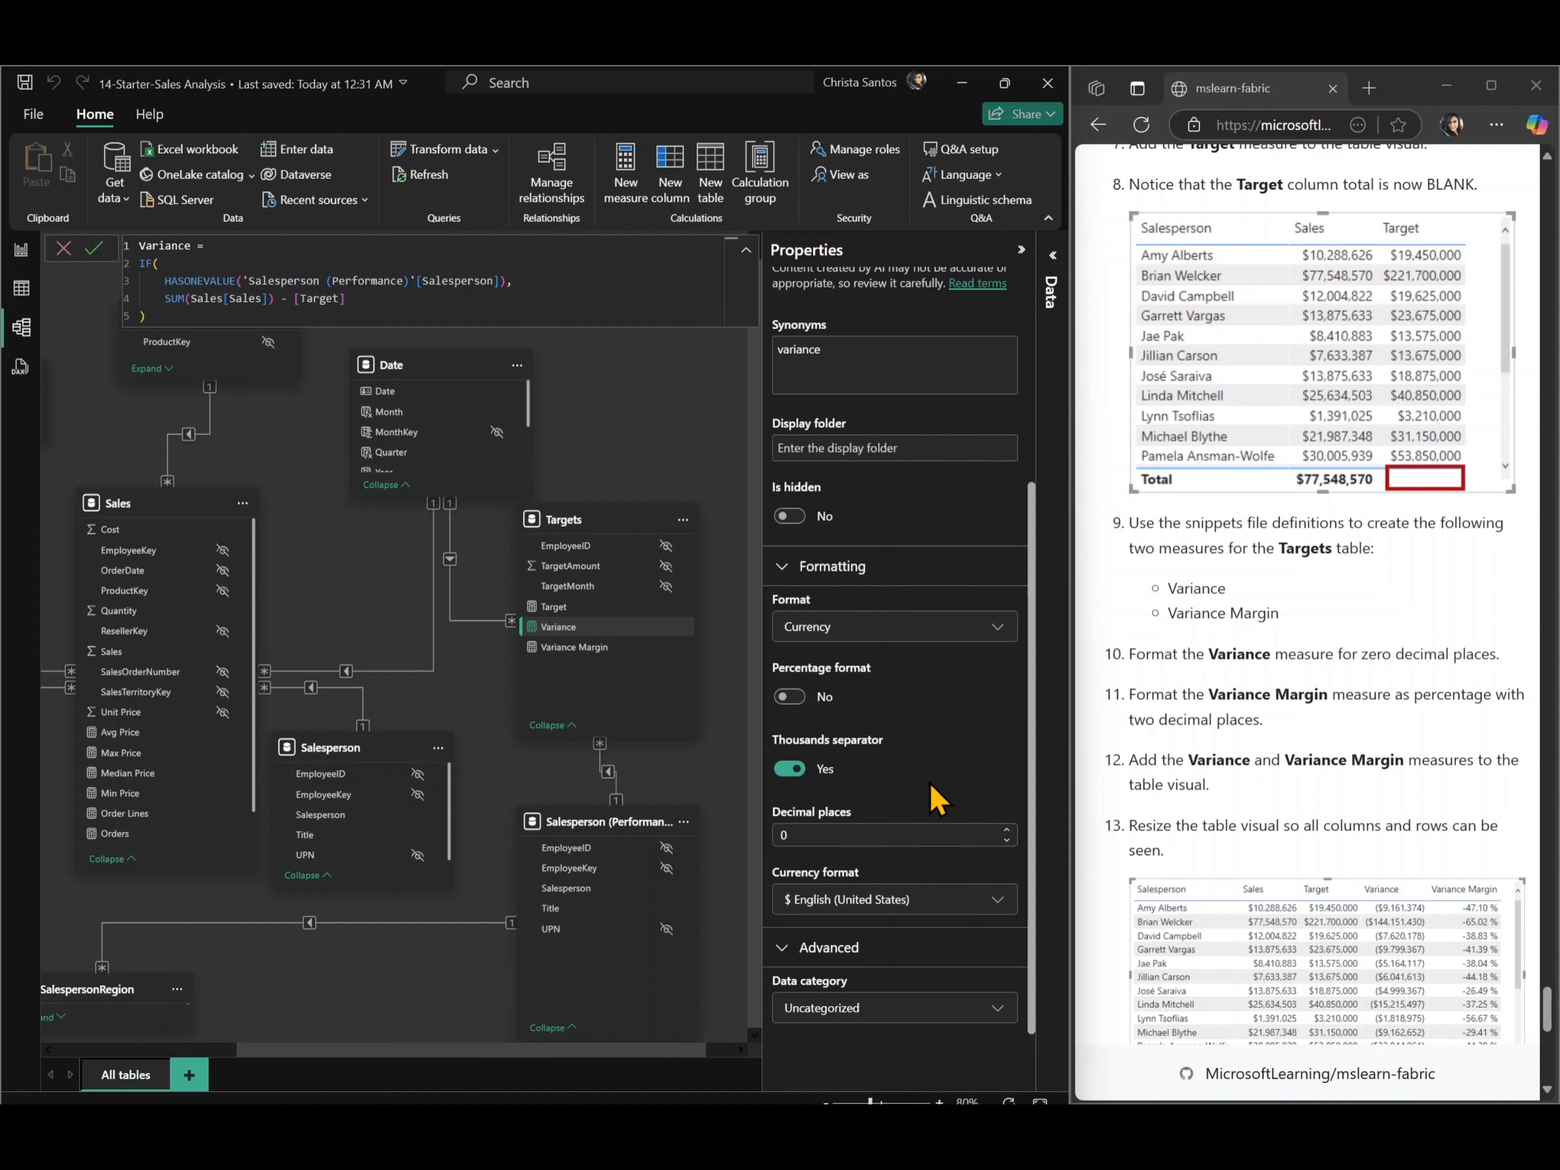
# - Format the Variance Margin measure of the Targets table as Percentage with 2 decimal places
pyautogui.click(585, 654)
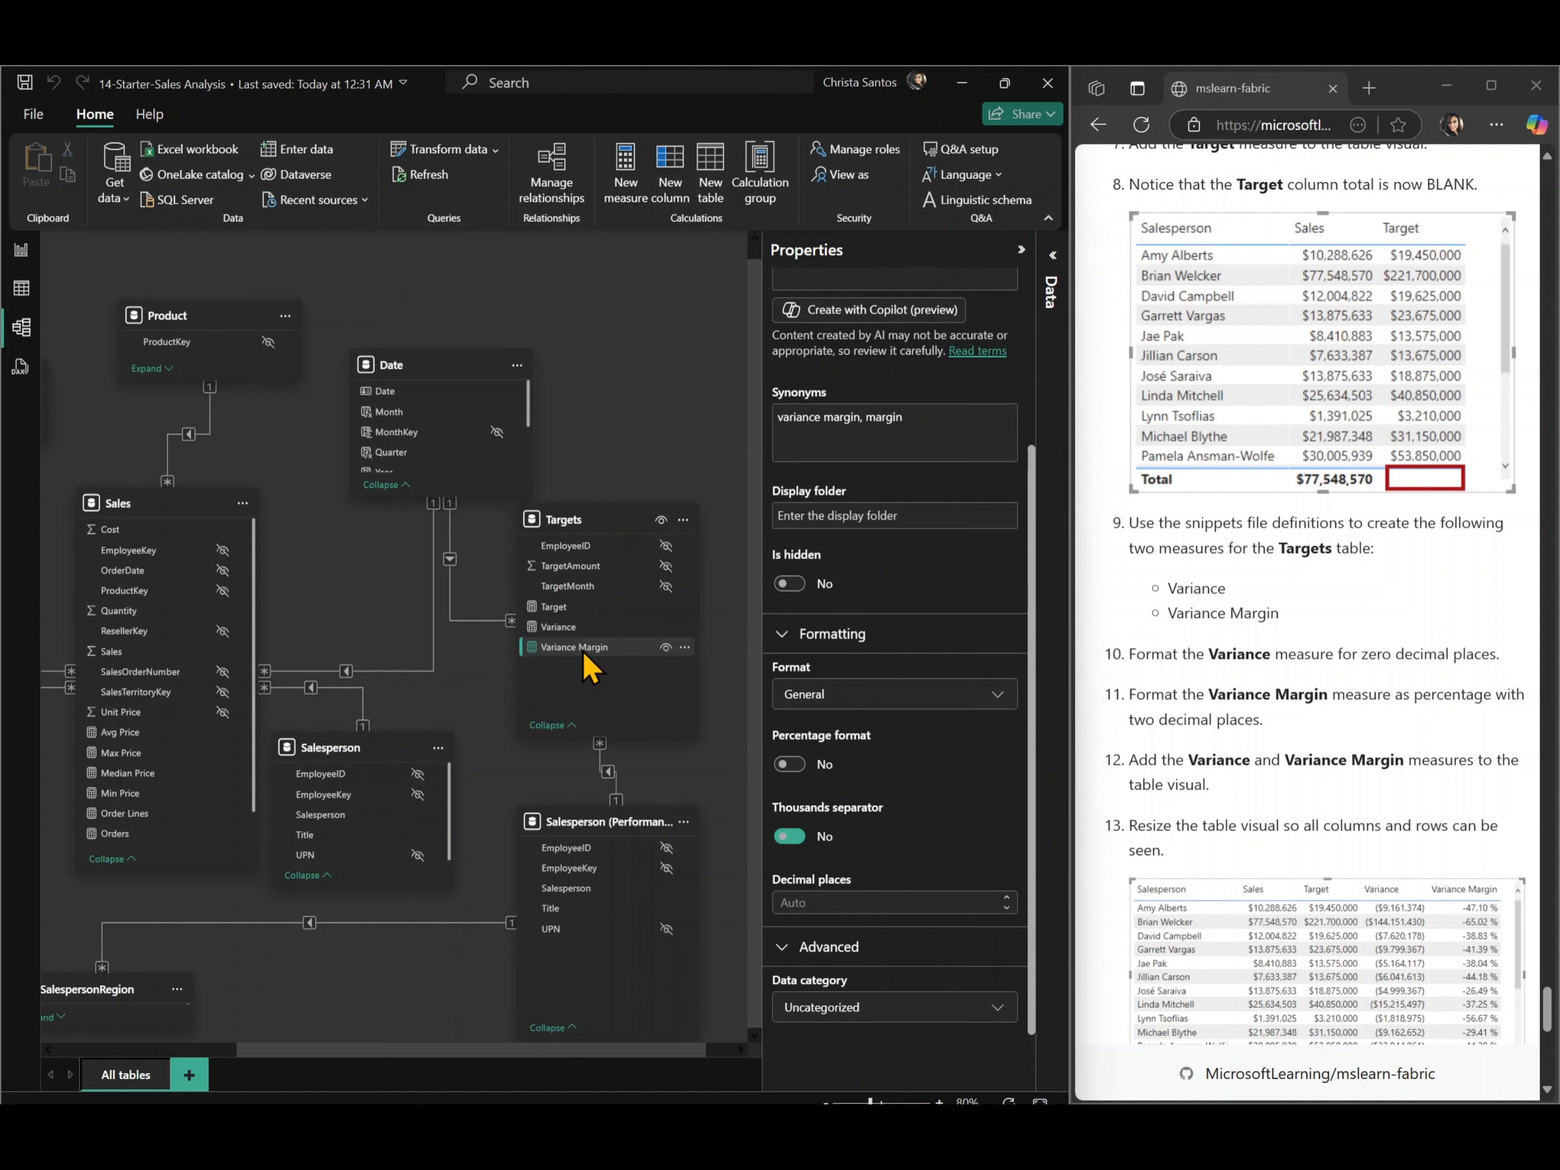
pyautogui.click(967, 900)
pyautogui.press('Return')
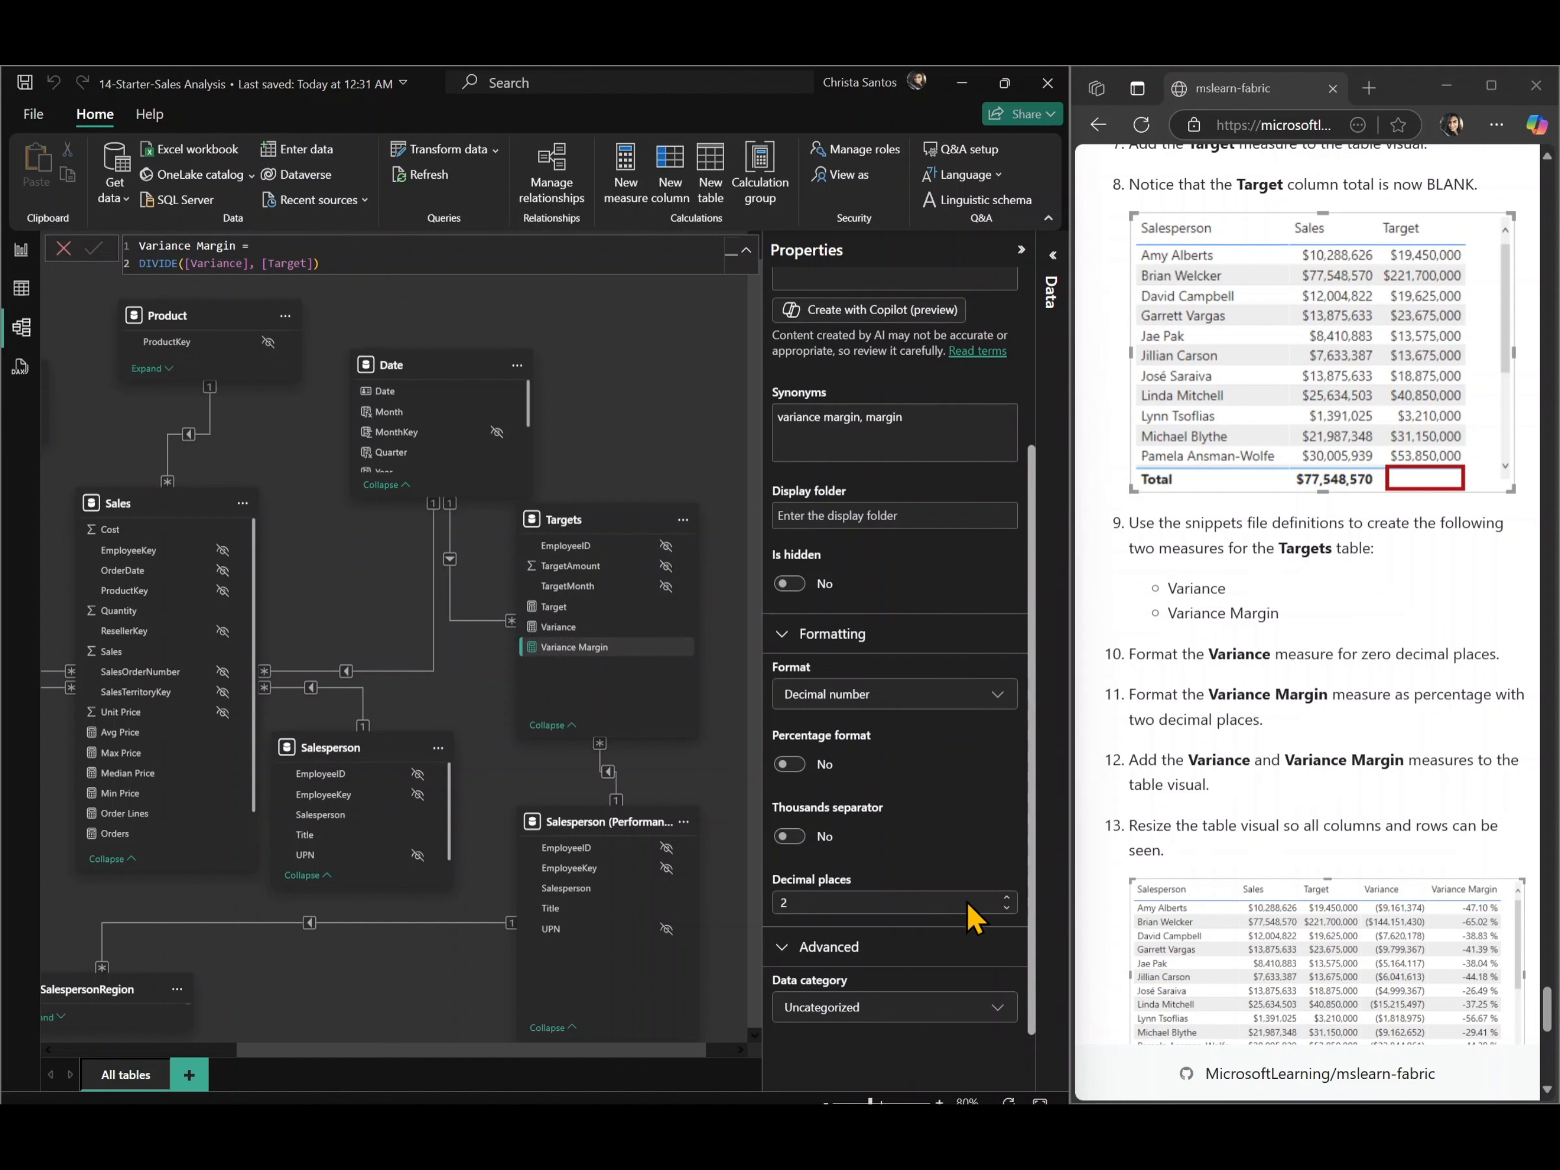
pyautogui.click(966, 900)
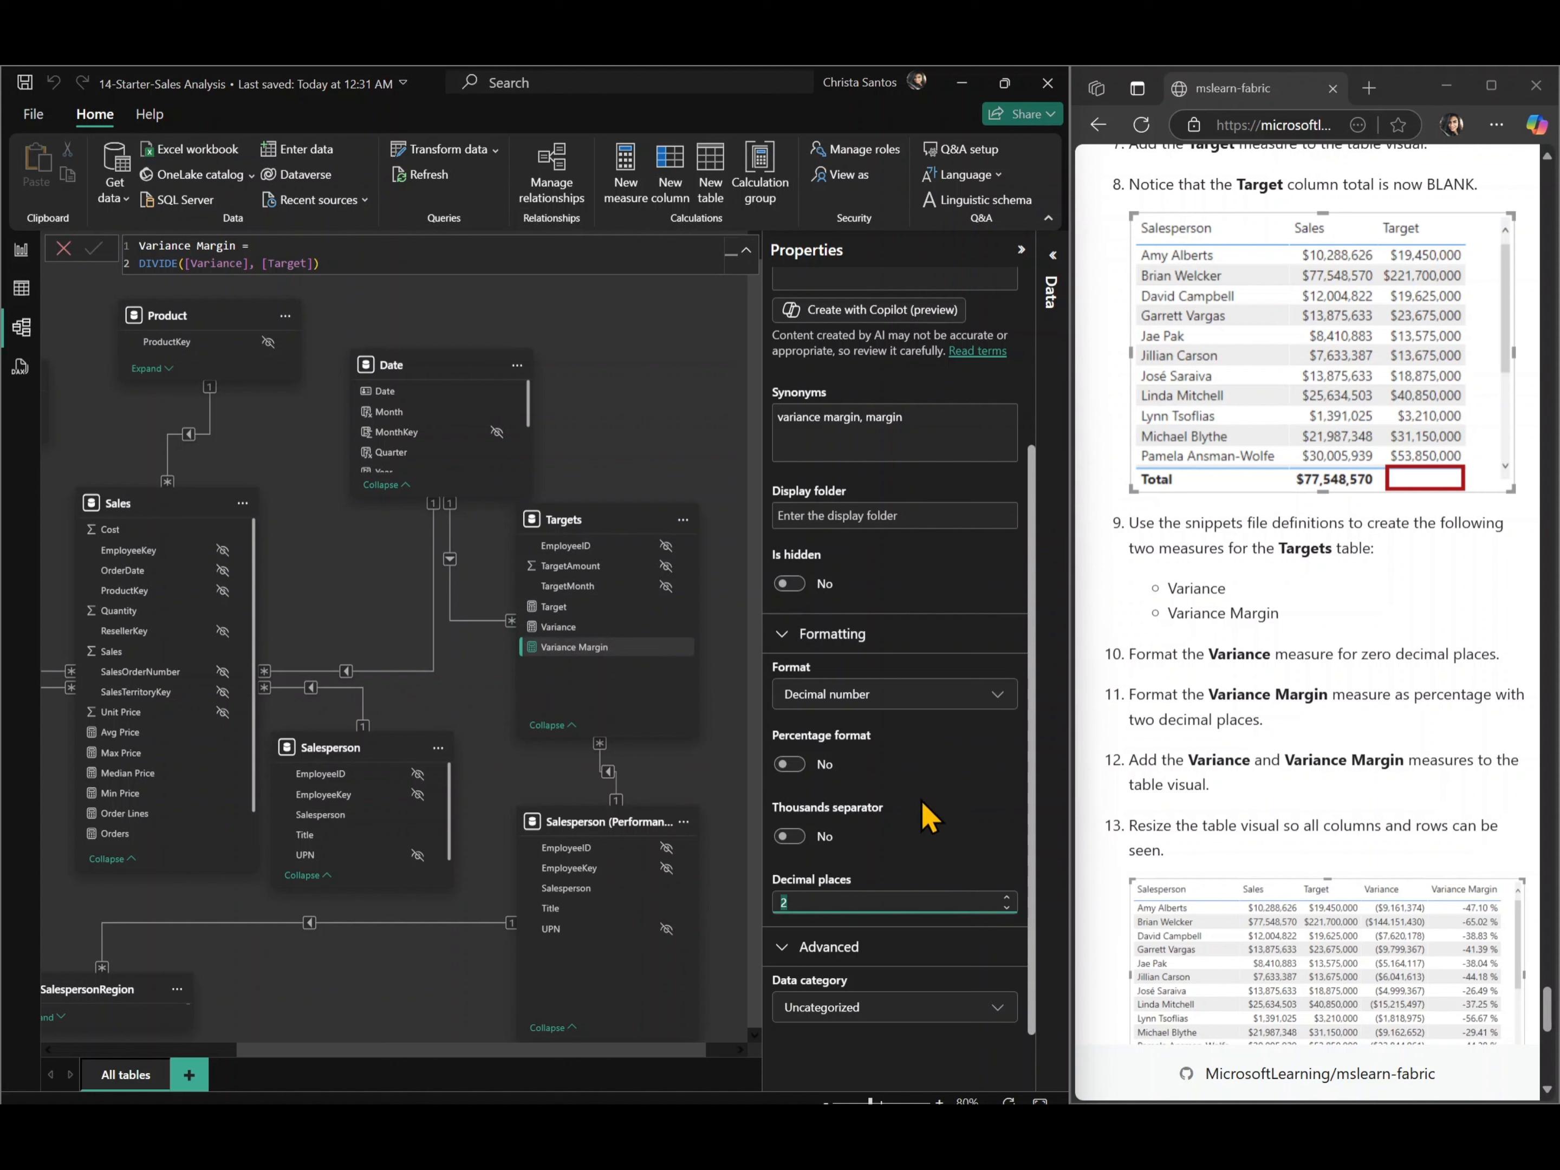
pyautogui.click(932, 697)
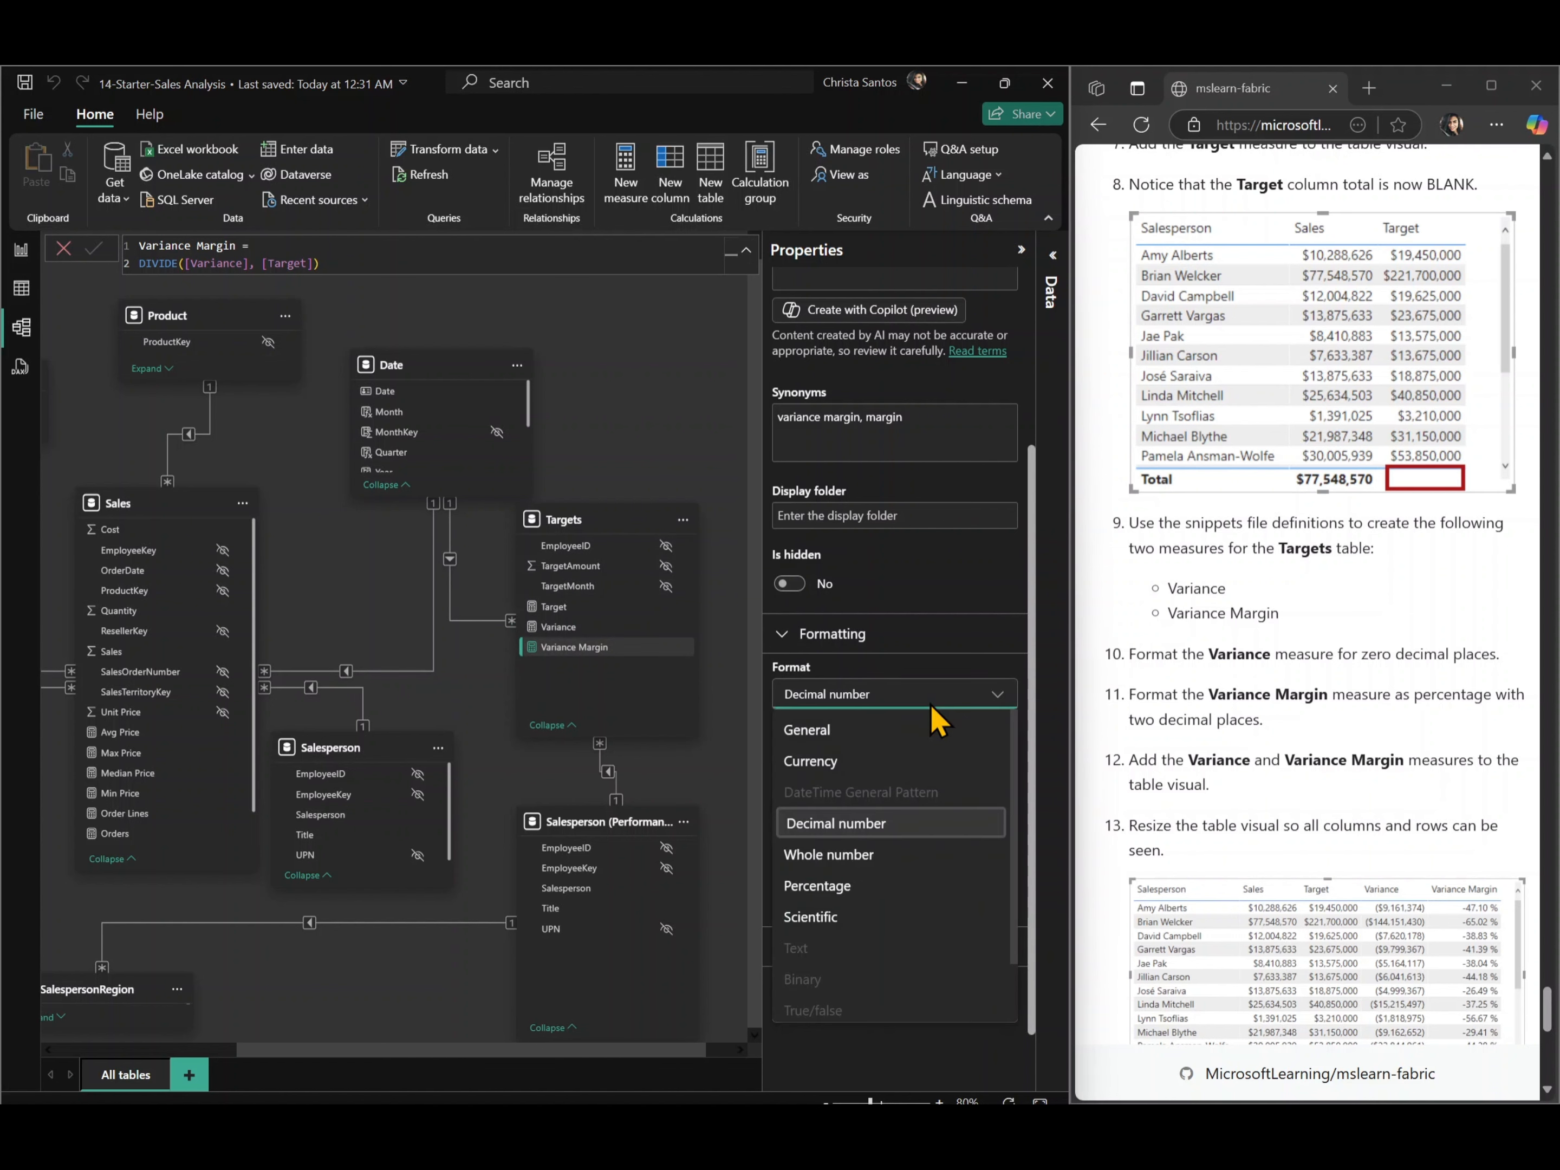
pyautogui.click(890, 889)
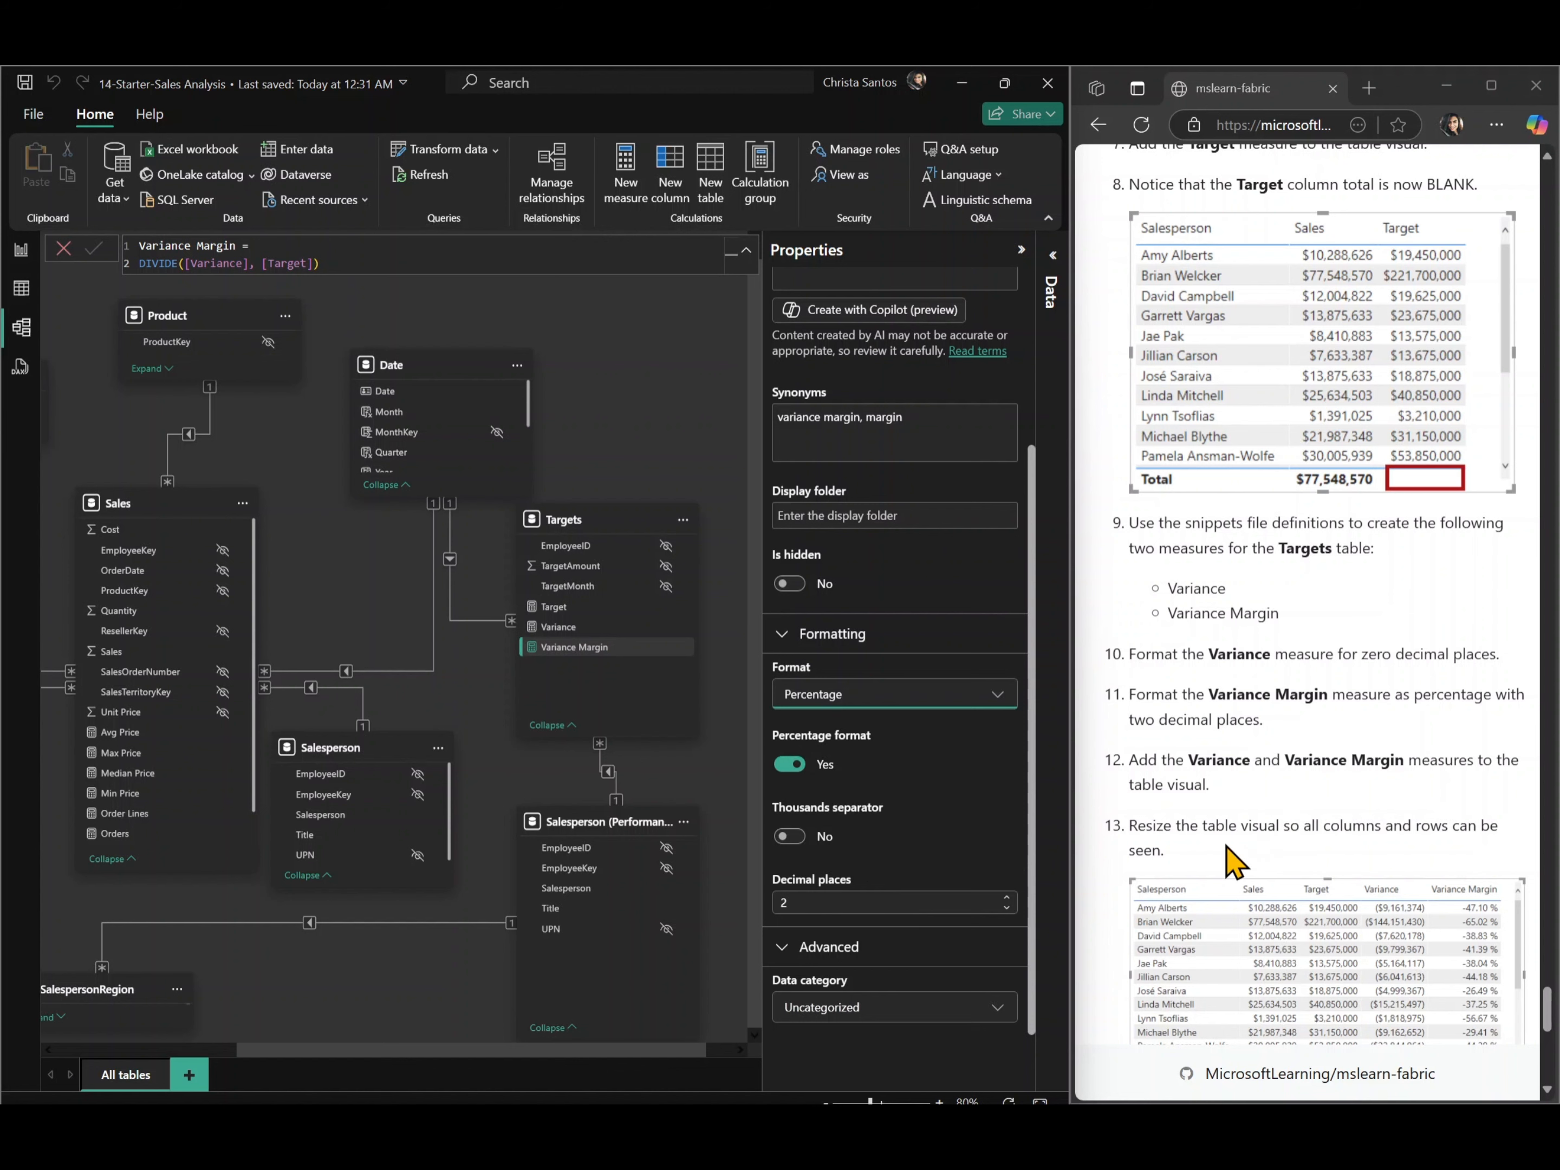
# - In Report view, add Variance and Variance Margin to the Page 1 table, moving and widening it so all columns fit
pyautogui.scroll(-3, 1228, 857)
pyautogui.scroll(-3, 1228, 857)
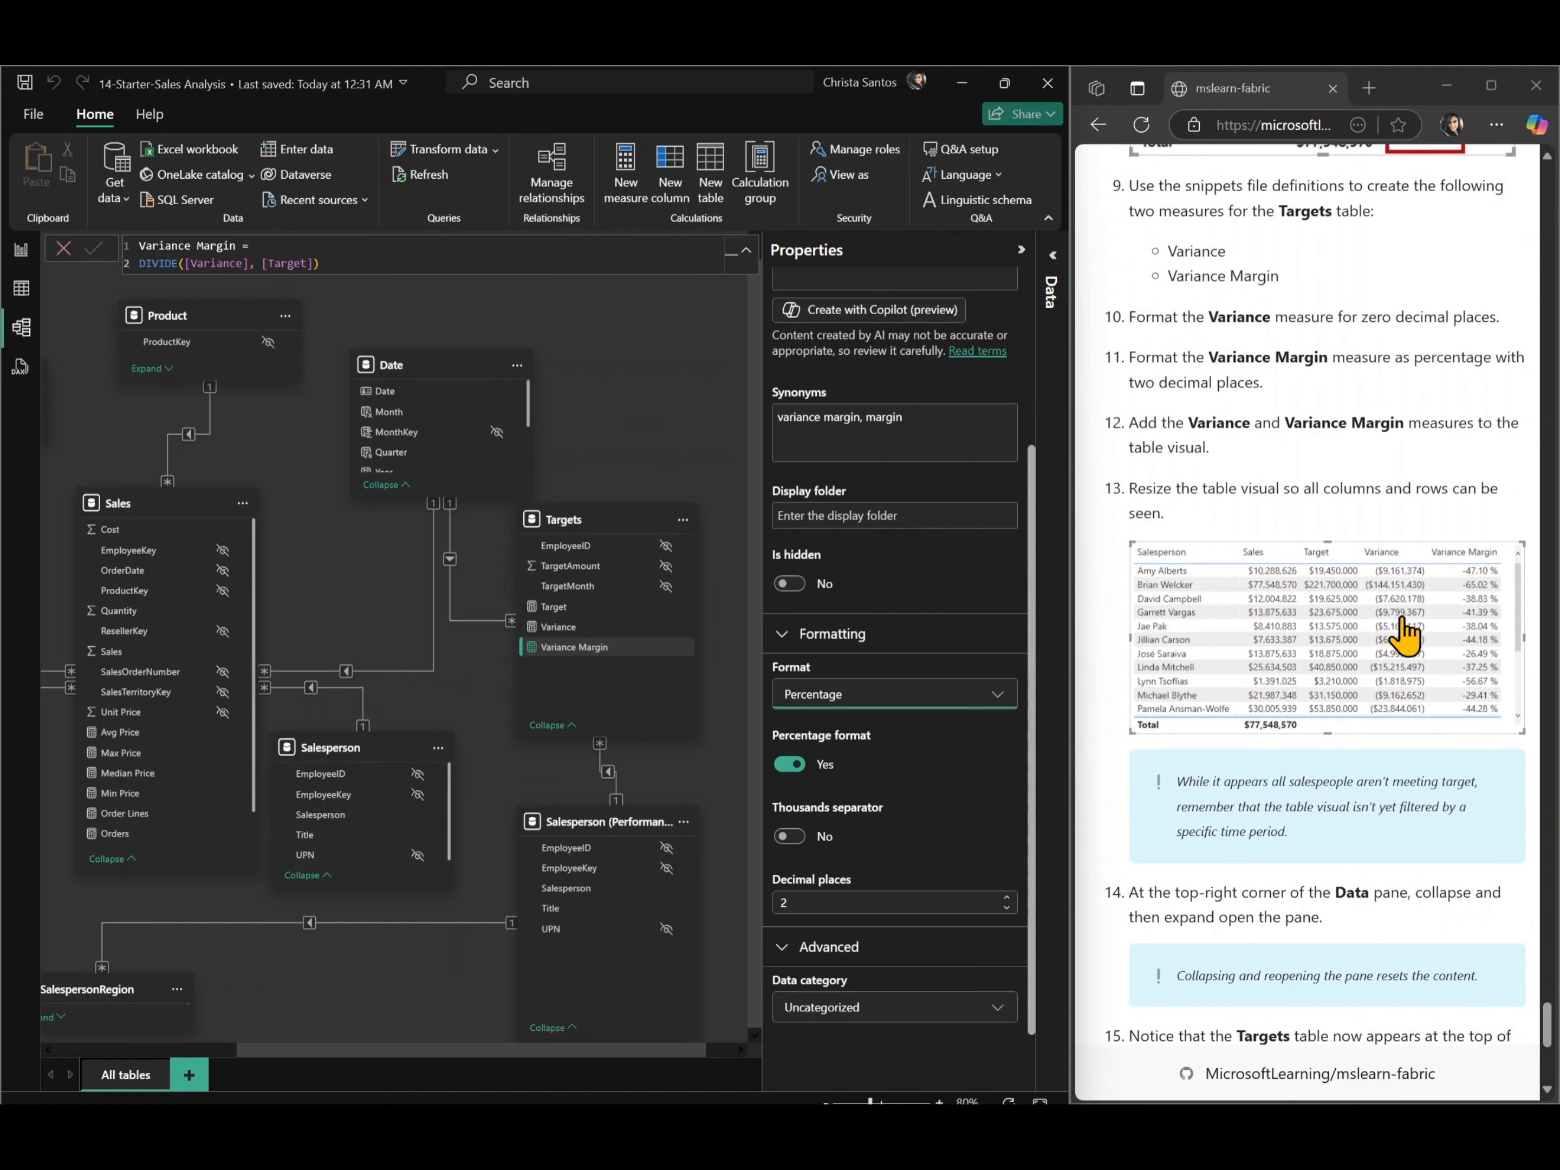
pyautogui.click(21, 249)
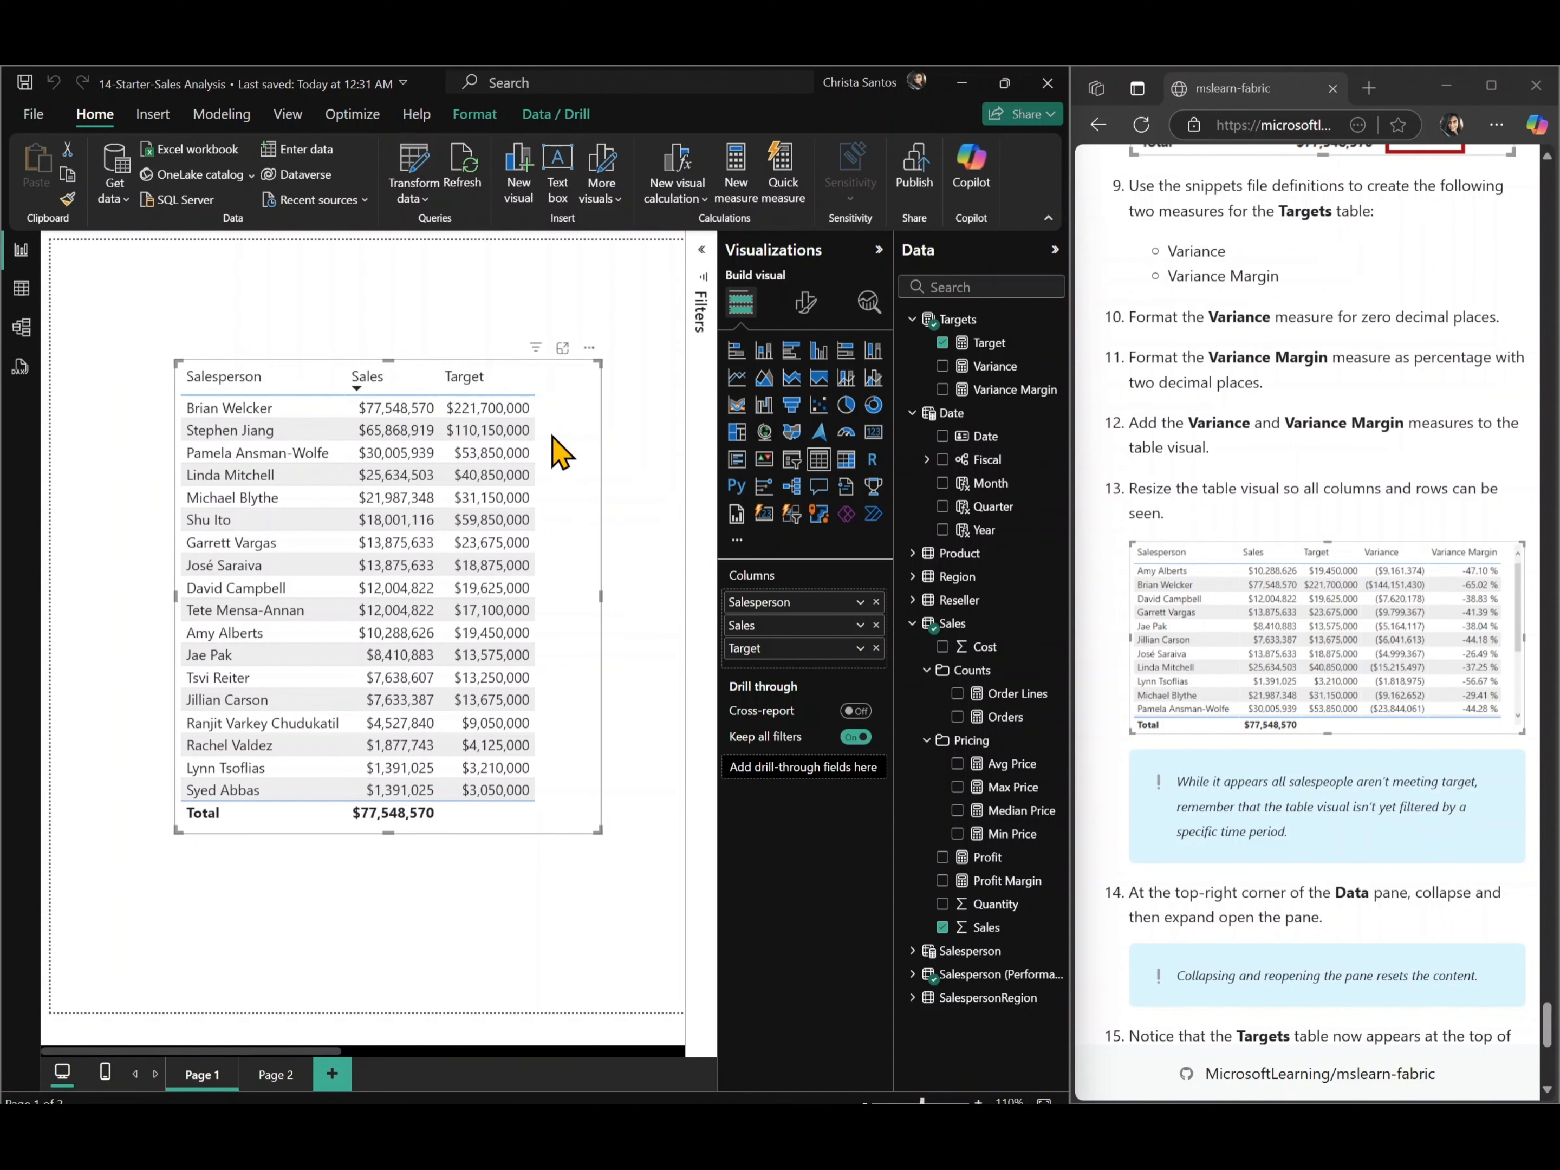
pyautogui.moveTo(406, 345); pyautogui.dragTo(401, 359)
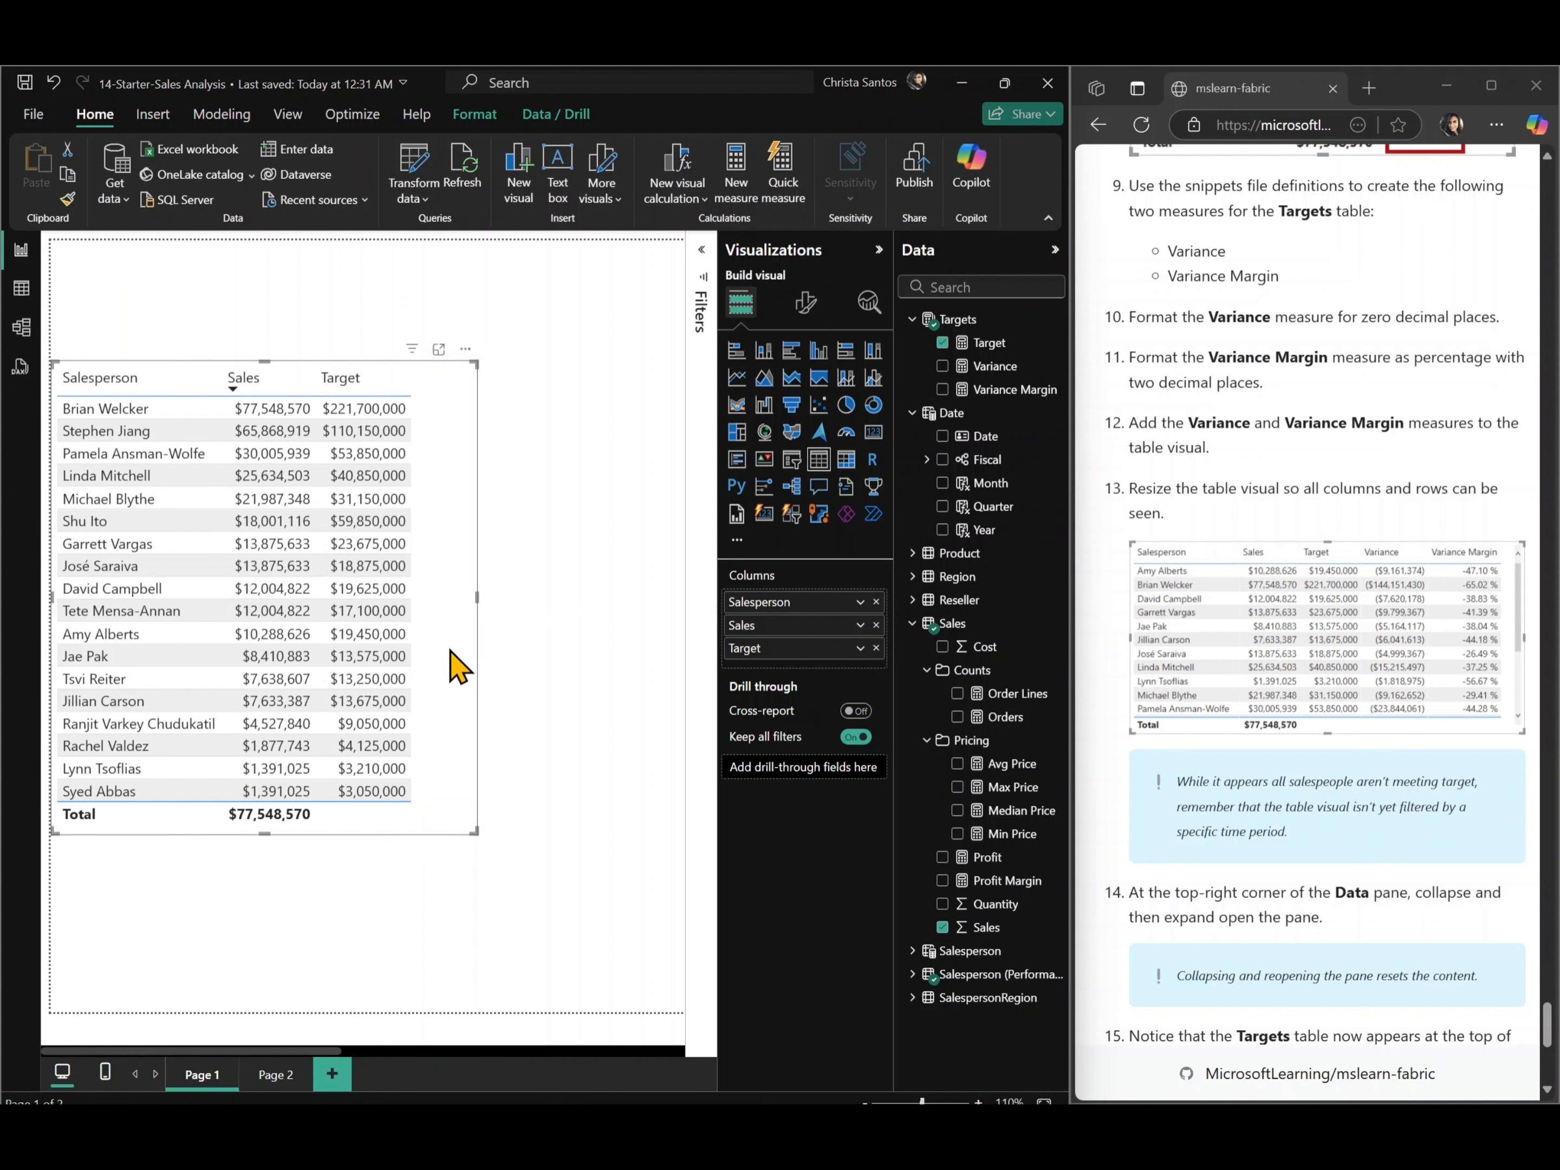
pyautogui.click(943, 366)
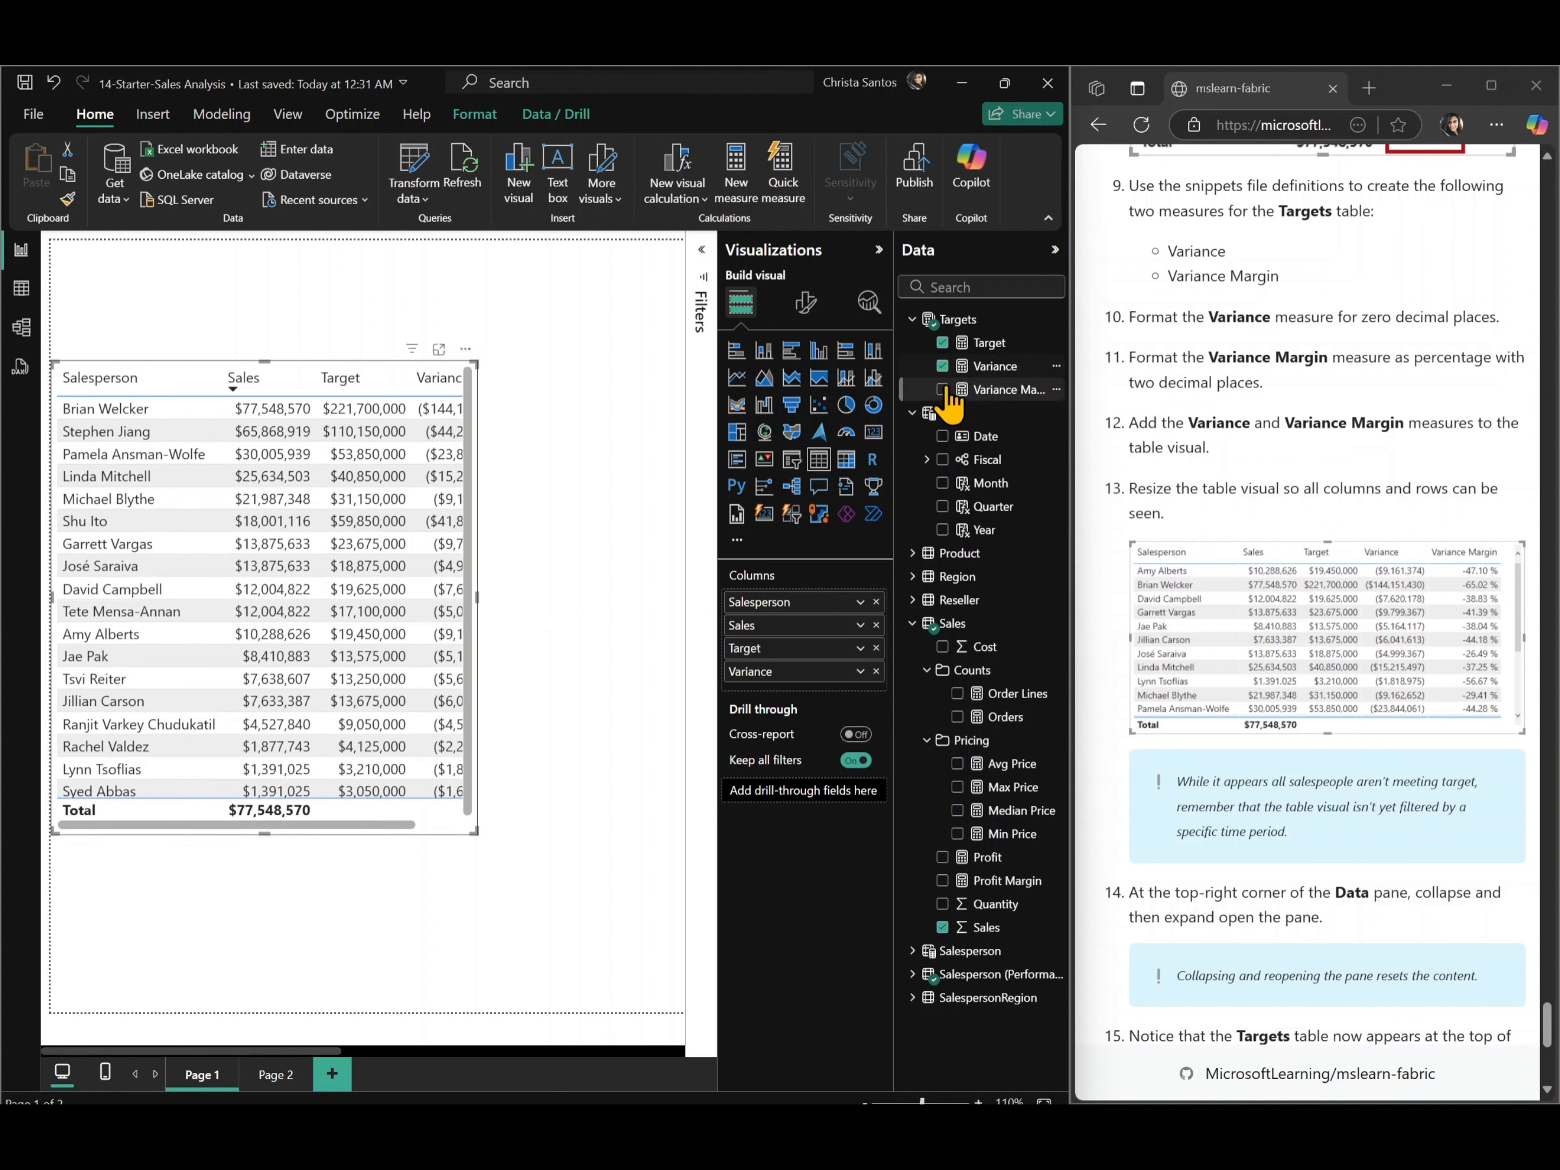
pyautogui.click(943, 390)
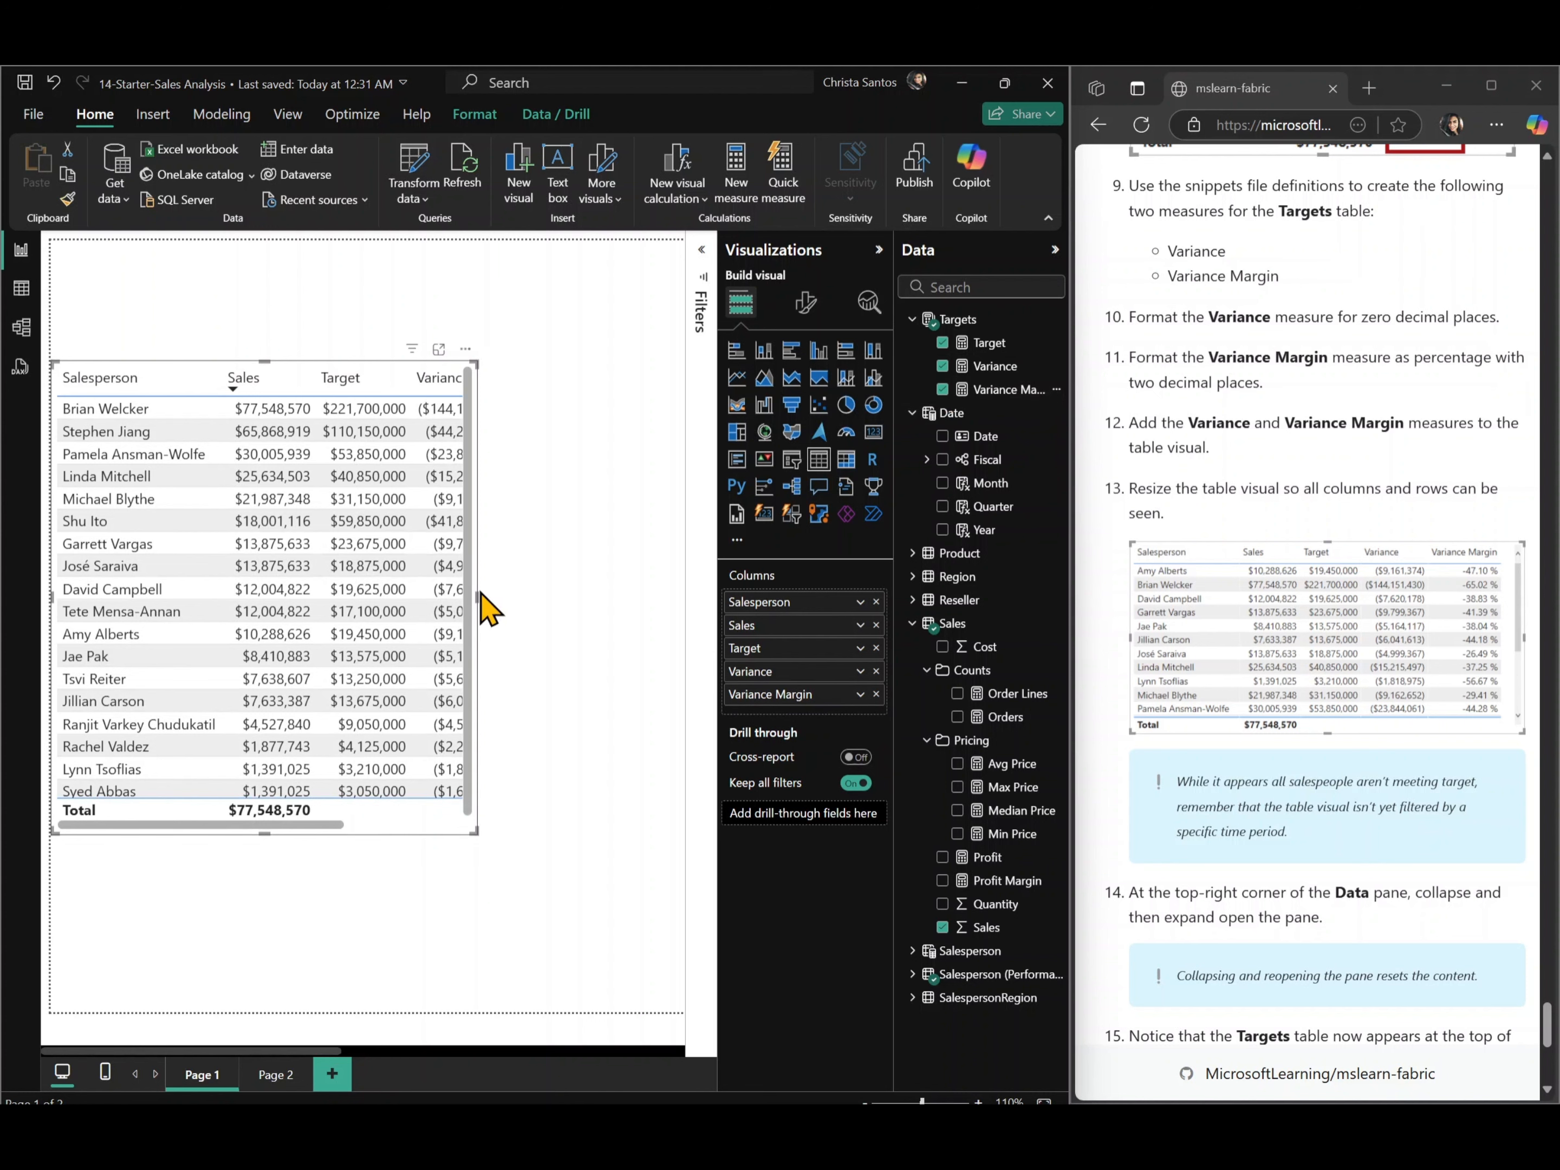
pyautogui.moveTo(475, 594); pyautogui.dragTo(676, 648)
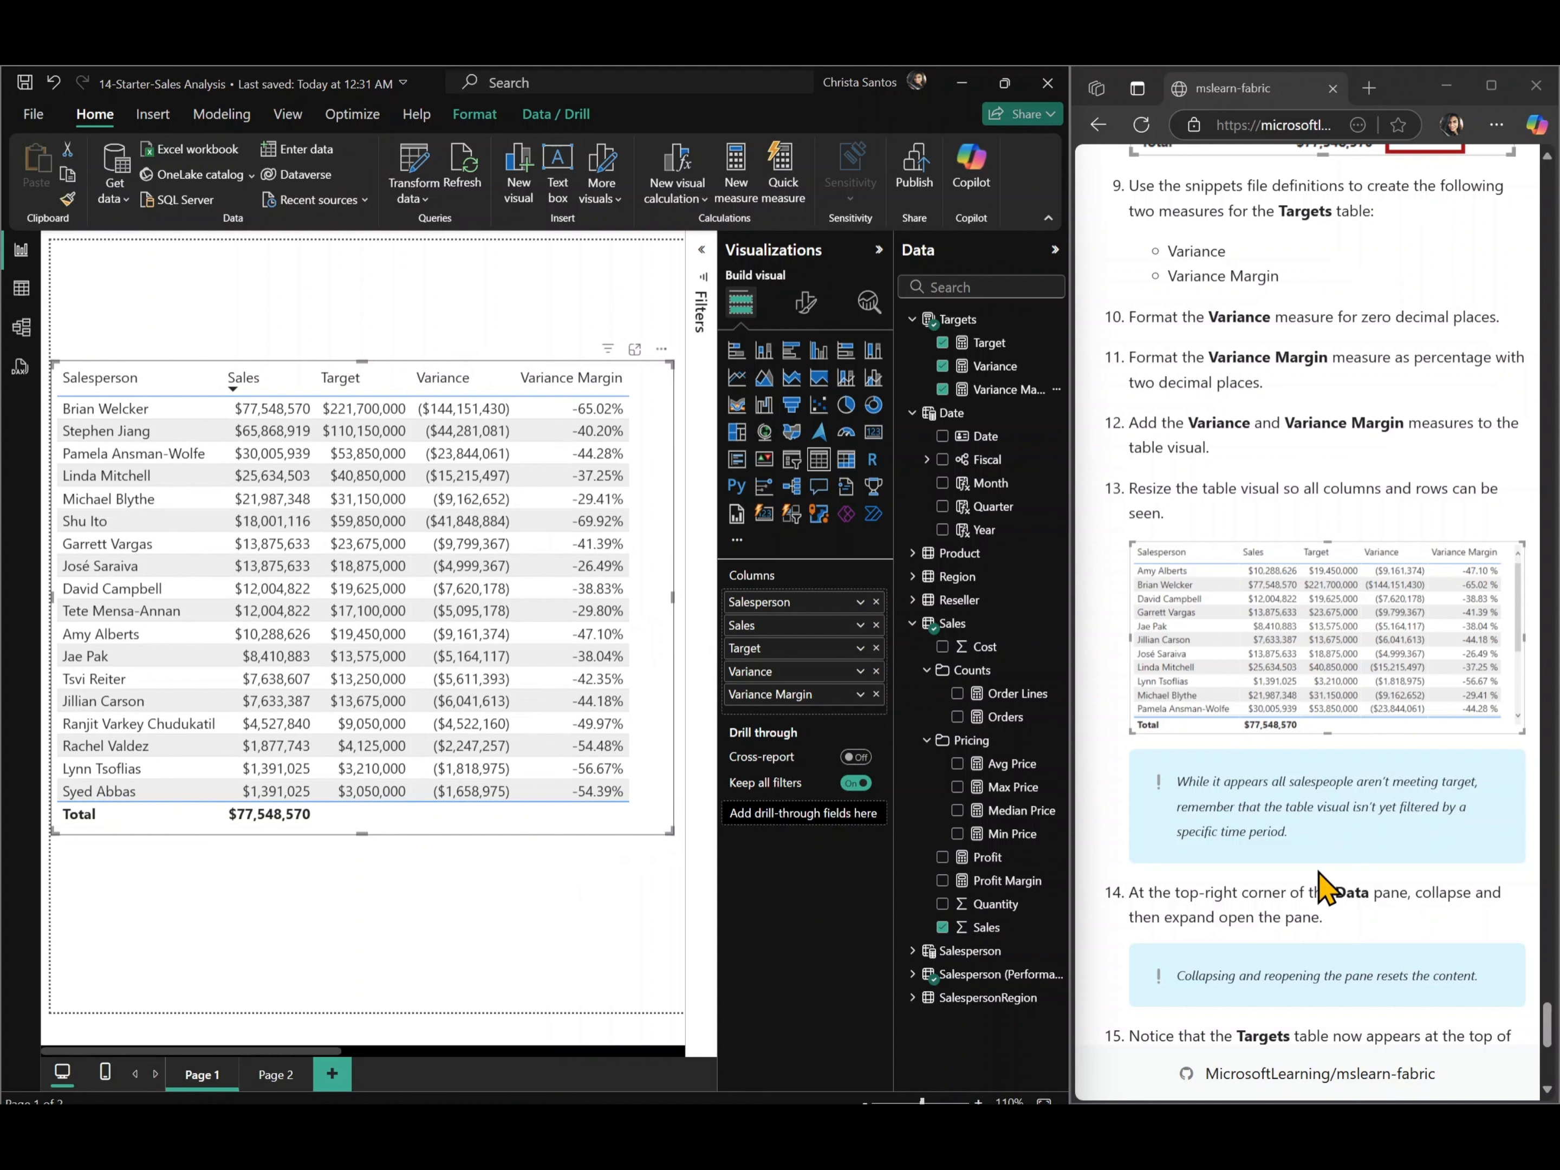
# - Read the lab's remaining instructions on resetting the Data pane and the Targets table's place in the list
pyautogui.scroll(-3, 1324, 889)
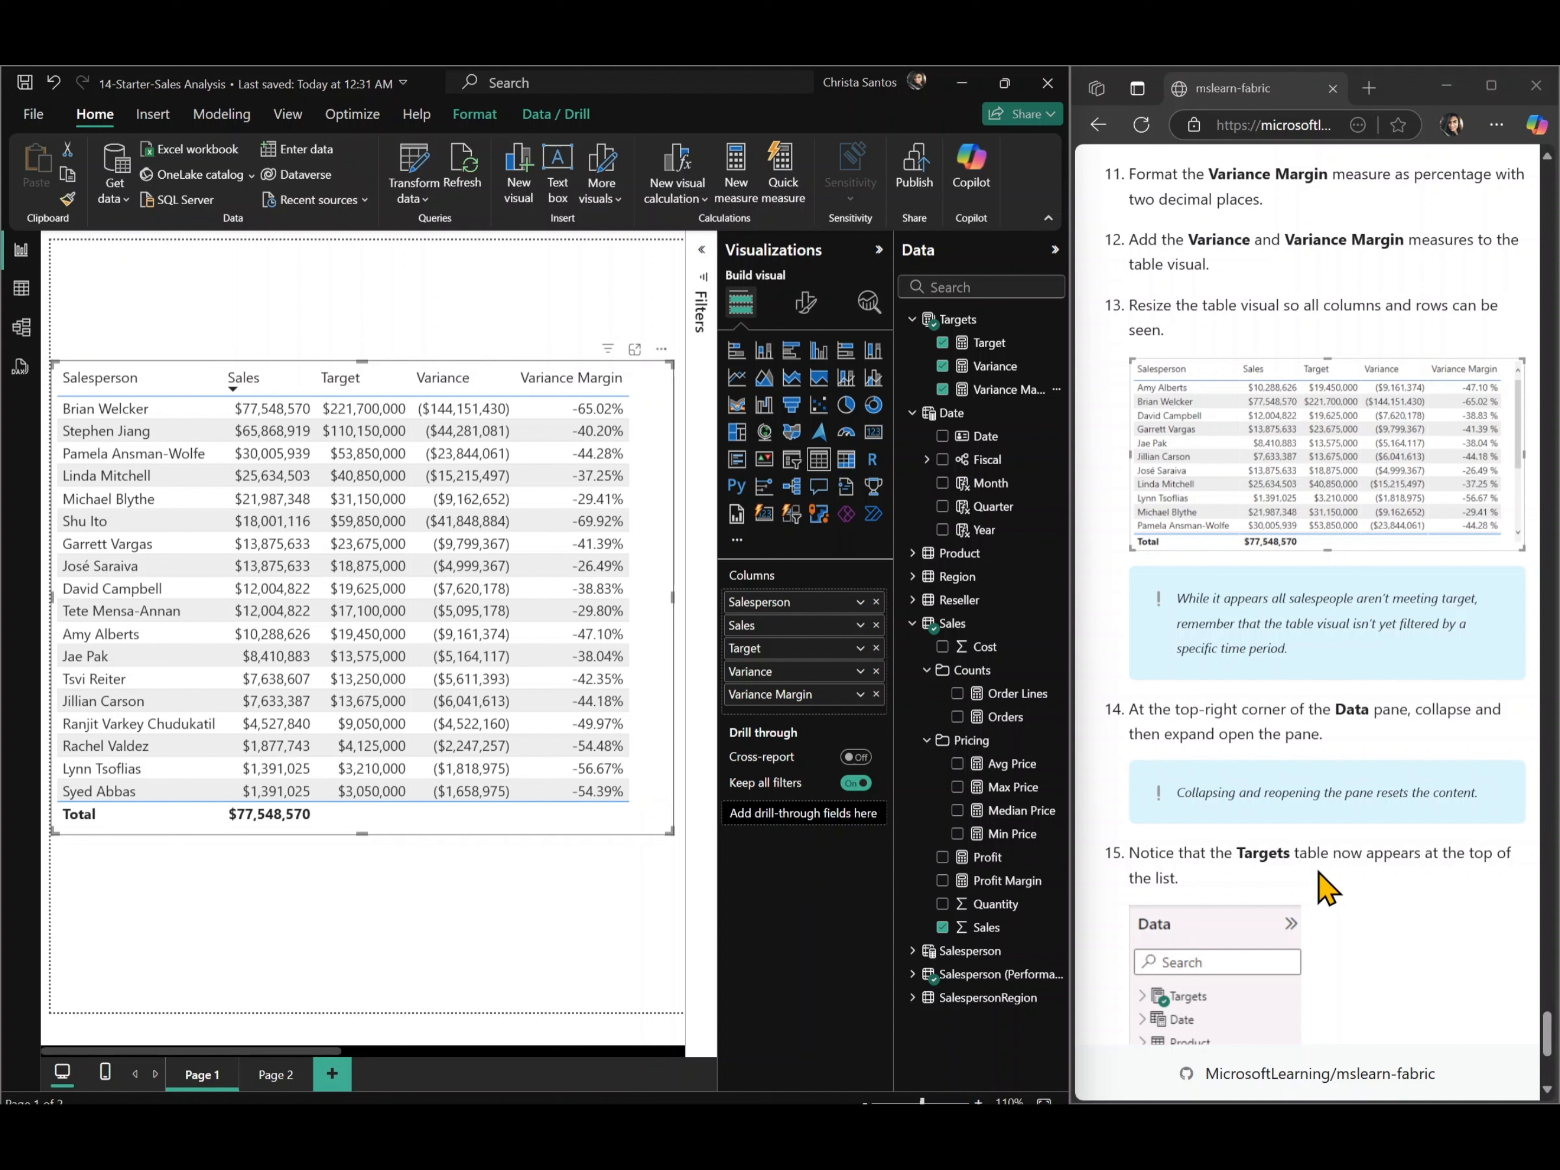
pyautogui.scroll(-6, 1328, 889)
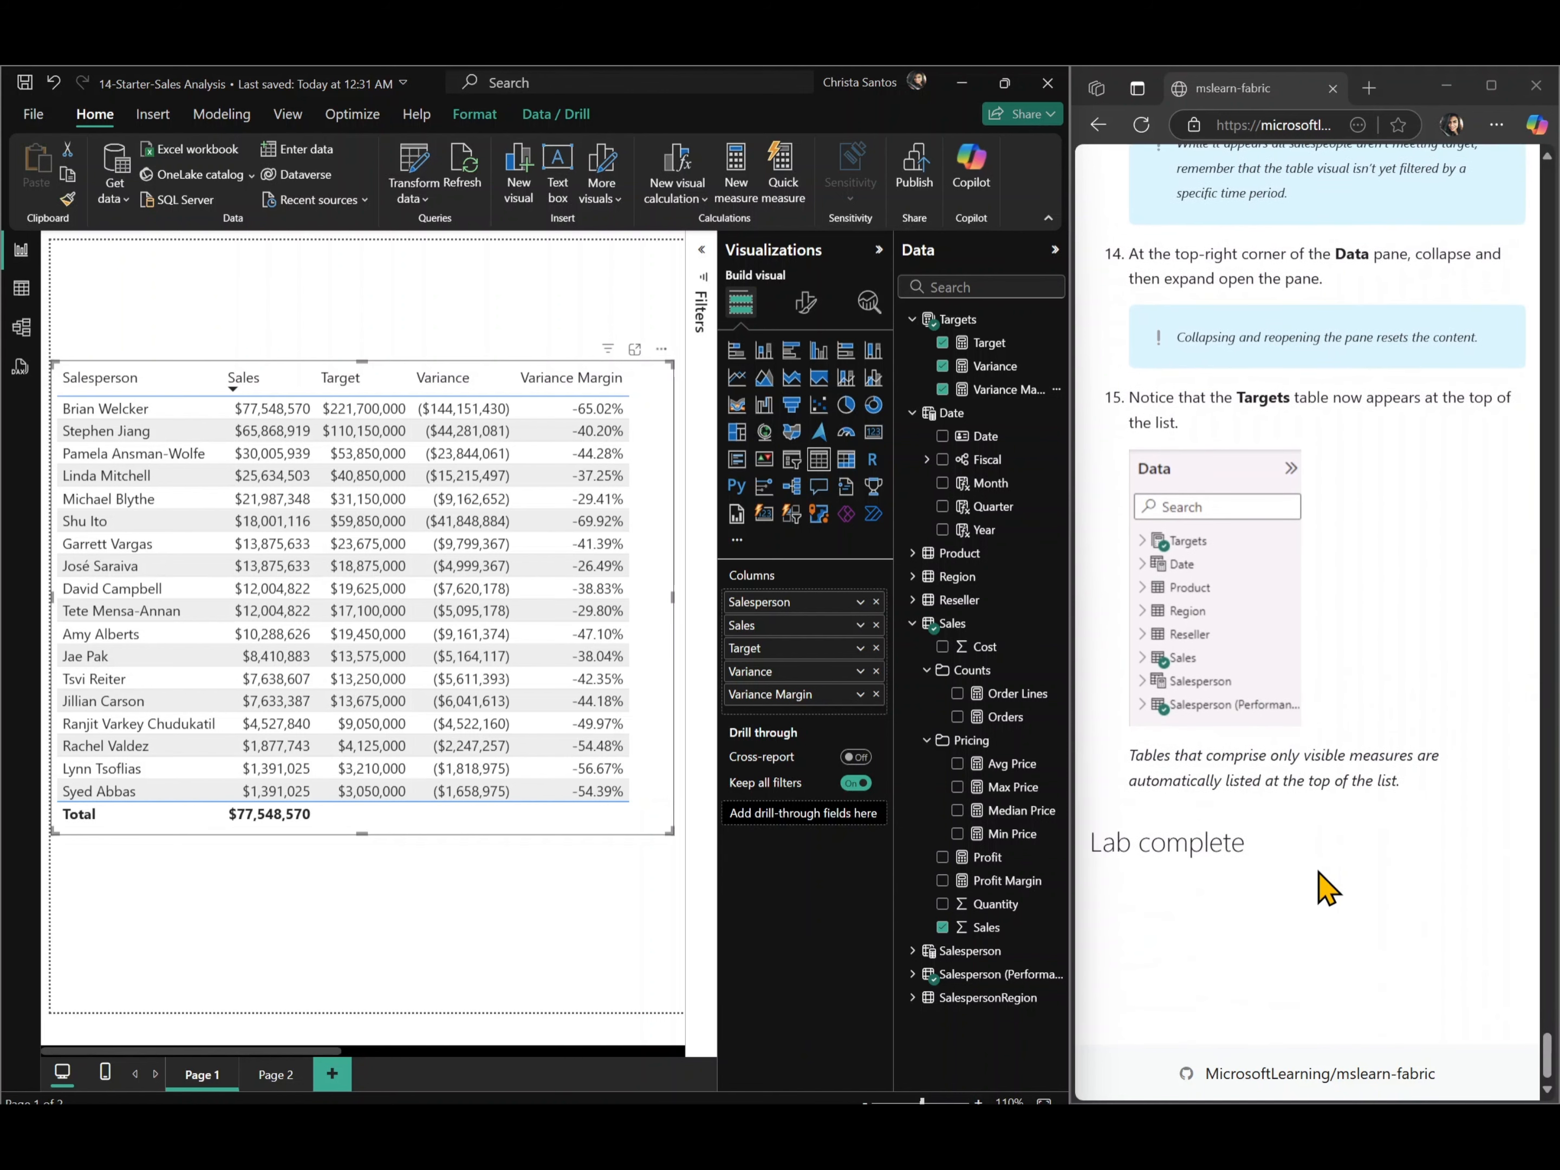
pyautogui.scroll(1, 1327, 889)
pyautogui.scroll(-1, 1327, 889)
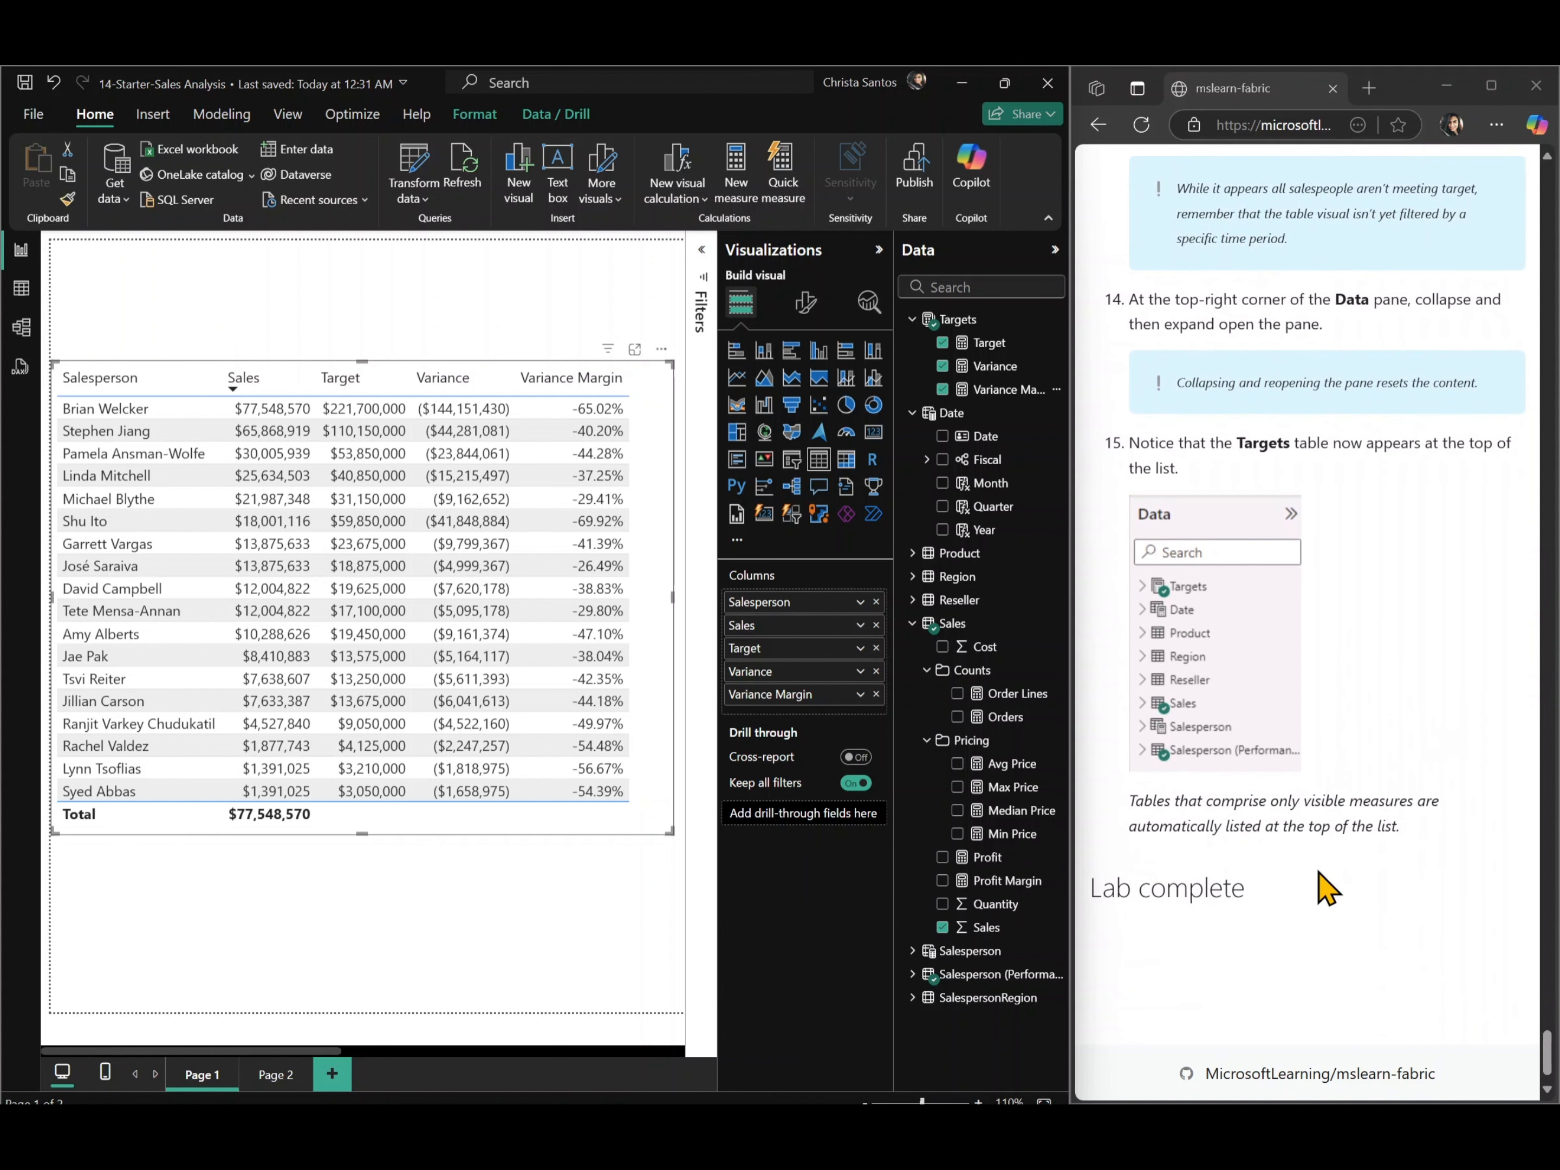